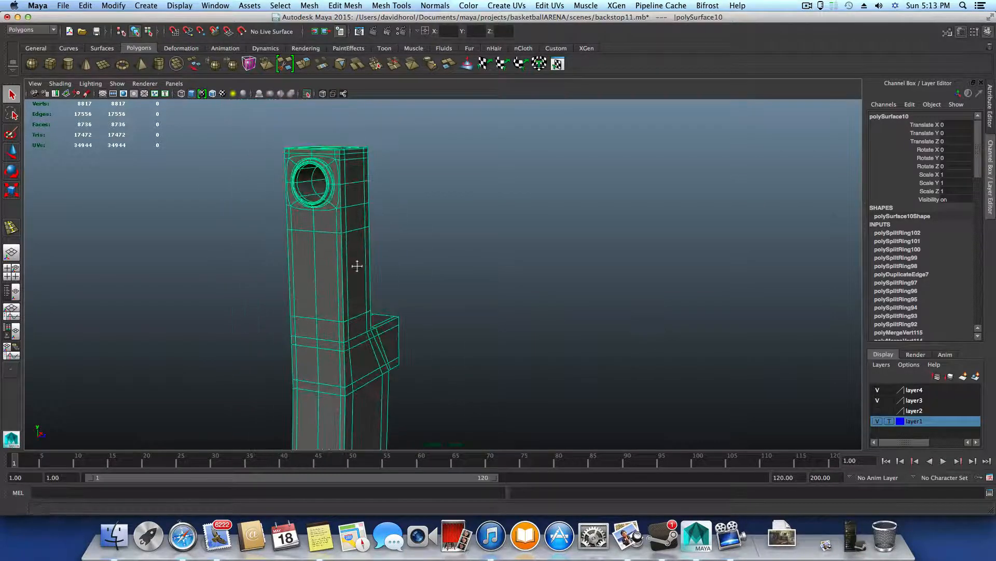
# Turn off the smooth mesh preview on the post and frame the round hole near its upper end
pyautogui.keyDown('alt'); pyautogui.moveTo(356, 265); pyautogui.dragTo(419, 340, button='middle'); pyautogui.keyUp('alt')
pyautogui.keyDown('alt'); pyautogui.moveTo(420, 342); pyautogui.dragTo(711, 434, button='right'); pyautogui.keyUp('alt')
pyautogui.keyDown('alt'); pyautogui.moveTo(440, 345); pyautogui.dragTo(419, 328); pyautogui.keyUp('alt')
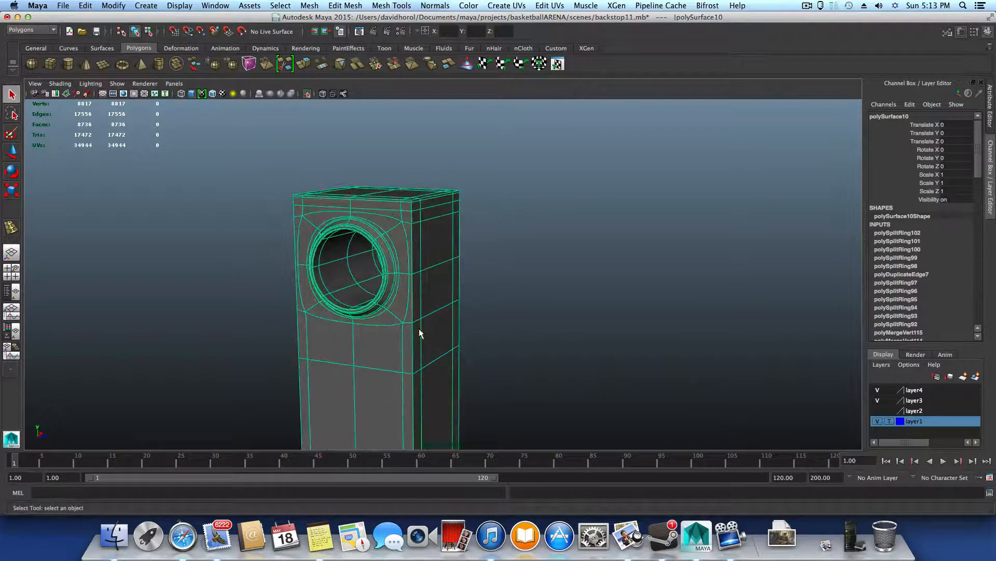
pyautogui.press('1')
pyautogui.keyDown('alt'); pyautogui.moveTo(418, 328); pyautogui.dragTo(593, 385, button='right'); pyautogui.keyUp('alt')
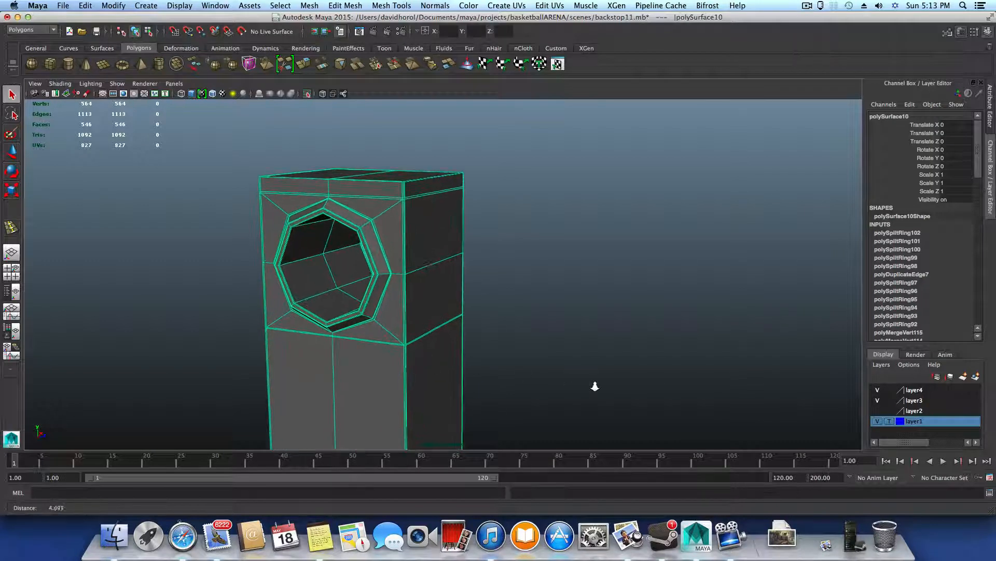
# Duplicate the eight faces surrounding the octagonal hole near the post's upper end and return to object selection
pyautogui.keyDown('alt'); pyautogui.moveTo(344, 365); pyautogui.dragTo(407, 379, button='right'); pyautogui.keyUp('alt')
pyautogui.moveTo(380, 321); pyautogui.dragTo(383, 334, button='right')
pyautogui.click(403, 297)
pyautogui.keyDown('shift'); pyautogui.click(381, 248); pyautogui.keyUp('shift')
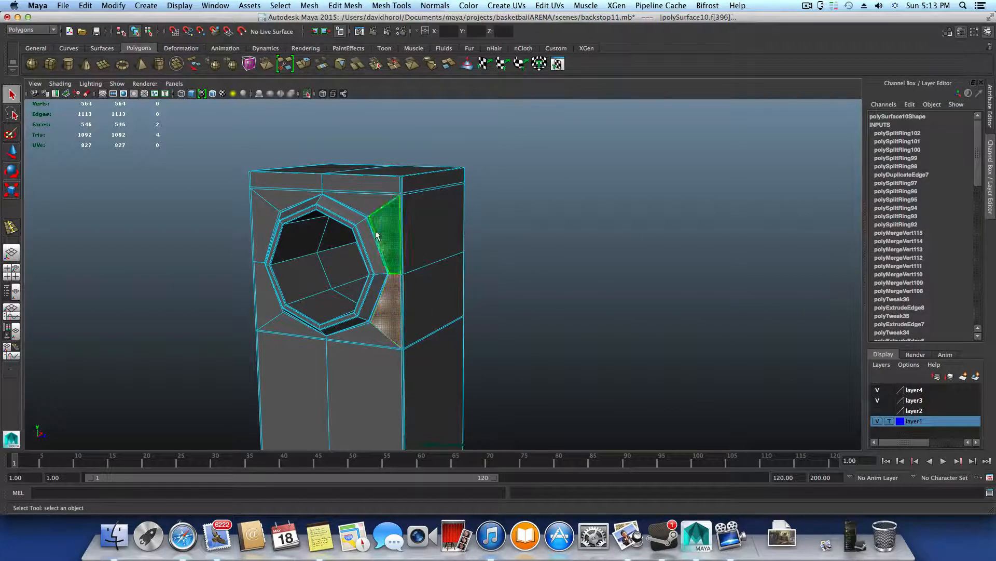
pyautogui.keyDown('shift'); pyautogui.click(338, 199); pyautogui.keyUp('shift')
pyautogui.keyDown('shift'); pyautogui.click(282, 199); pyautogui.keyUp('shift')
pyautogui.keyDown('shift'); pyautogui.click(255, 224); pyautogui.keyUp('shift')
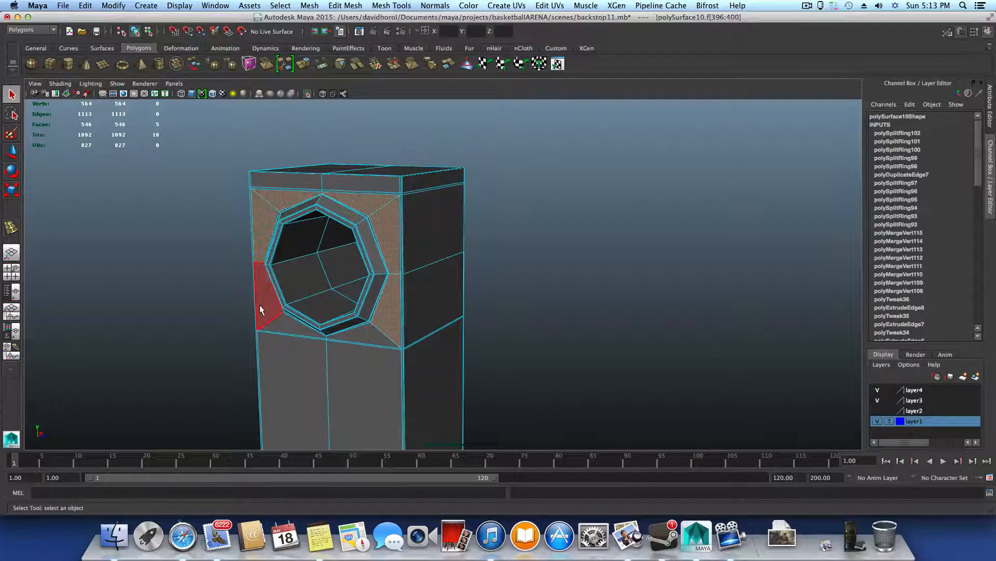
pyautogui.keyDown('shift'); pyautogui.click(262, 299); pyautogui.keyUp('shift')
pyautogui.keyDown('shift'); pyautogui.click(299, 324); pyautogui.keyUp('shift')
pyautogui.keyDown('shift'); pyautogui.click(371, 333); pyautogui.keyUp('shift')
pyautogui.keyDown('alt'); pyautogui.moveTo(434, 362); pyautogui.dragTo(431, 369); pyautogui.keyUp('alt')
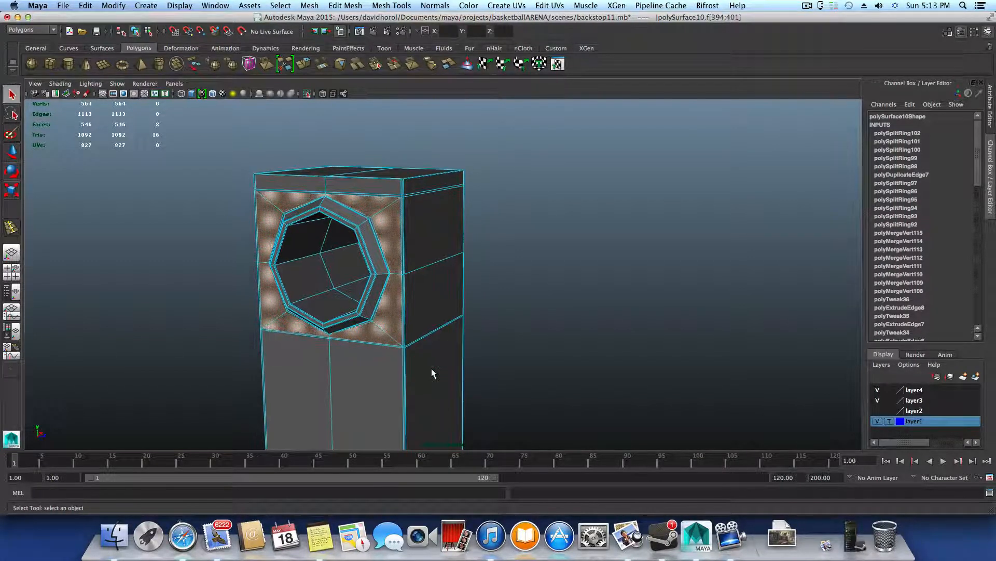
pyautogui.click(310, 5)
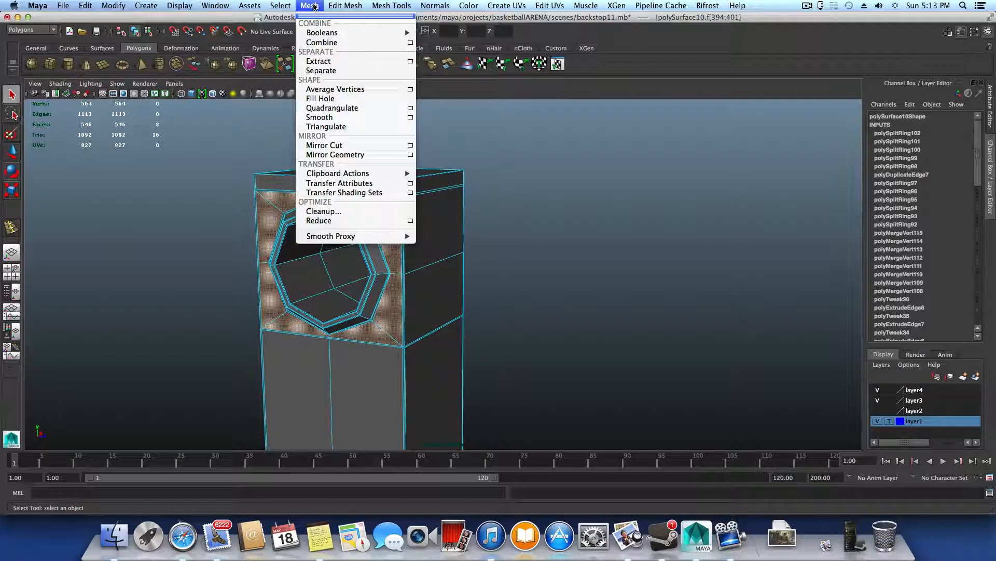
pyautogui.moveTo(345, 6)
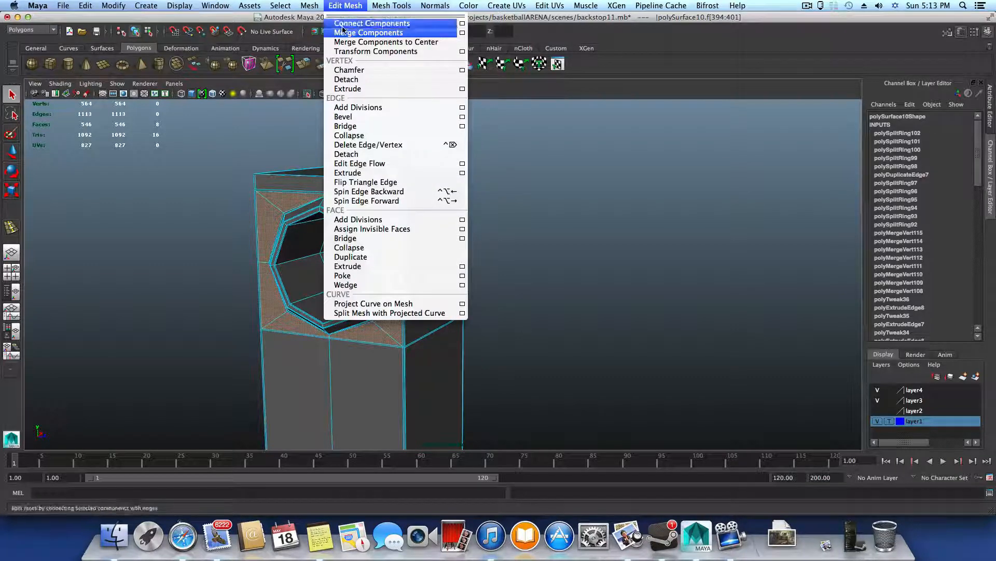
pyautogui.click(365, 257)
pyautogui.press('F8')
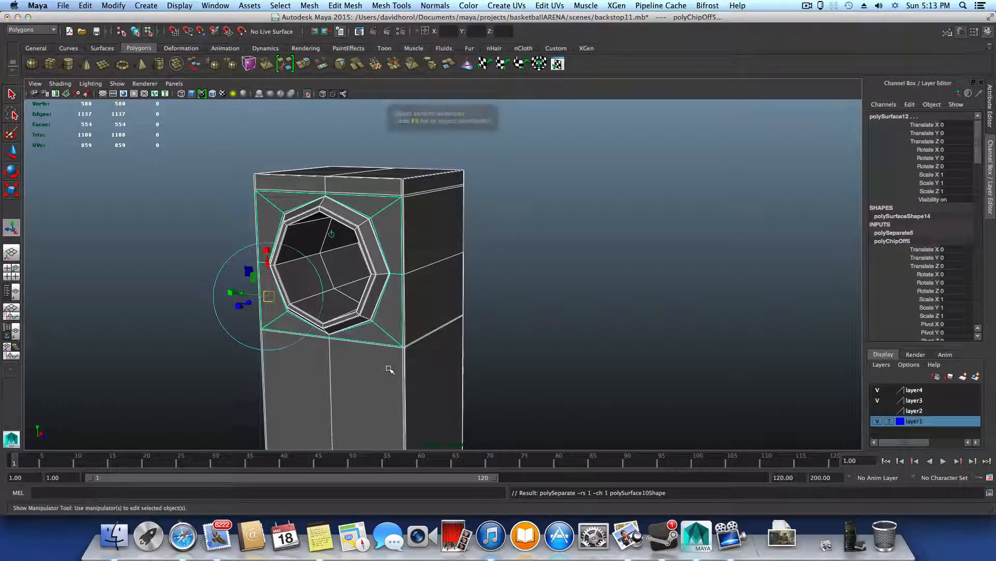
# Center the pivot of the duplicated hole faces
pyautogui.scroll(-10, 227, 374)
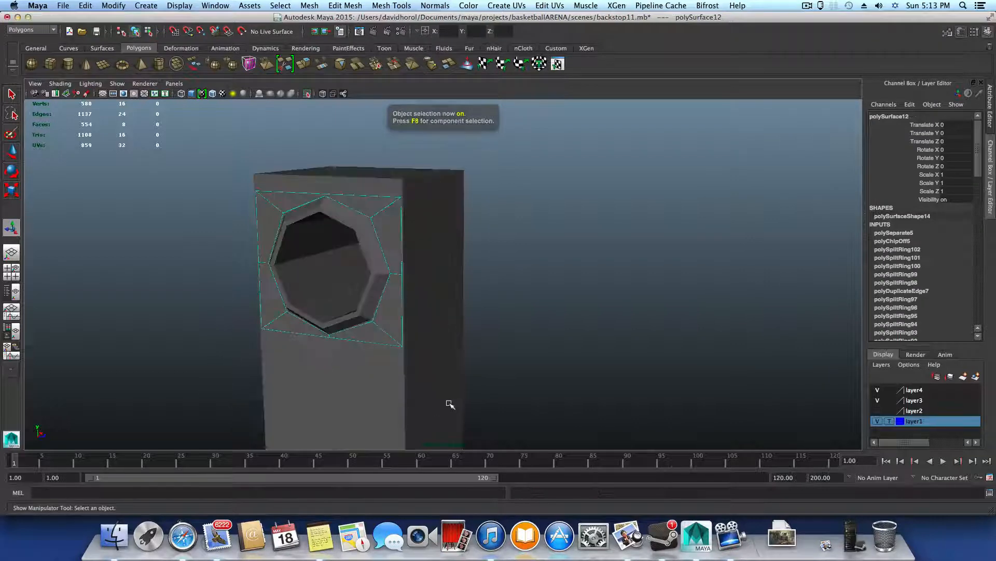
pyautogui.scroll(-5, 407, 381)
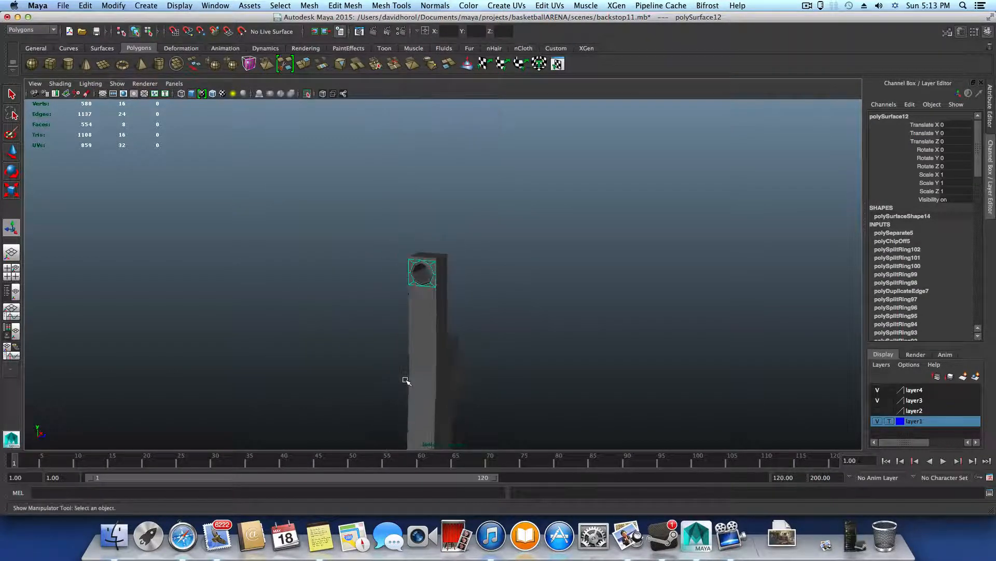
pyautogui.keyDown('alt'); pyautogui.moveTo(435, 379); pyautogui.dragTo(470, 233, button='middle'); pyautogui.keyUp('alt')
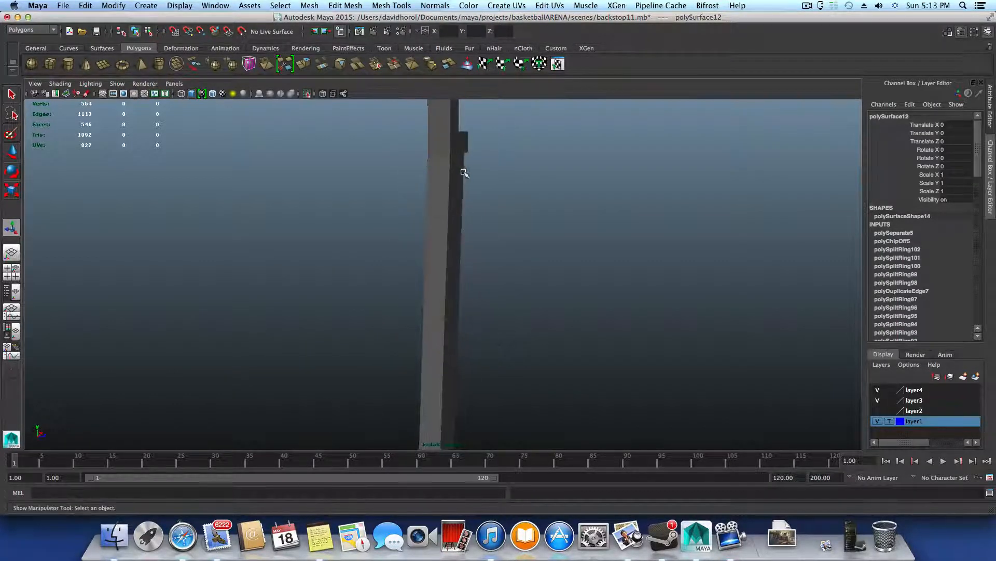
pyautogui.keyDown('alt'); pyautogui.moveTo(463, 172); pyautogui.dragTo(436, 345, button='middle'); pyautogui.keyUp('alt')
pyautogui.keyDown('alt'); pyautogui.moveTo(436, 344); pyautogui.dragTo(521, 206); pyautogui.keyUp('alt')
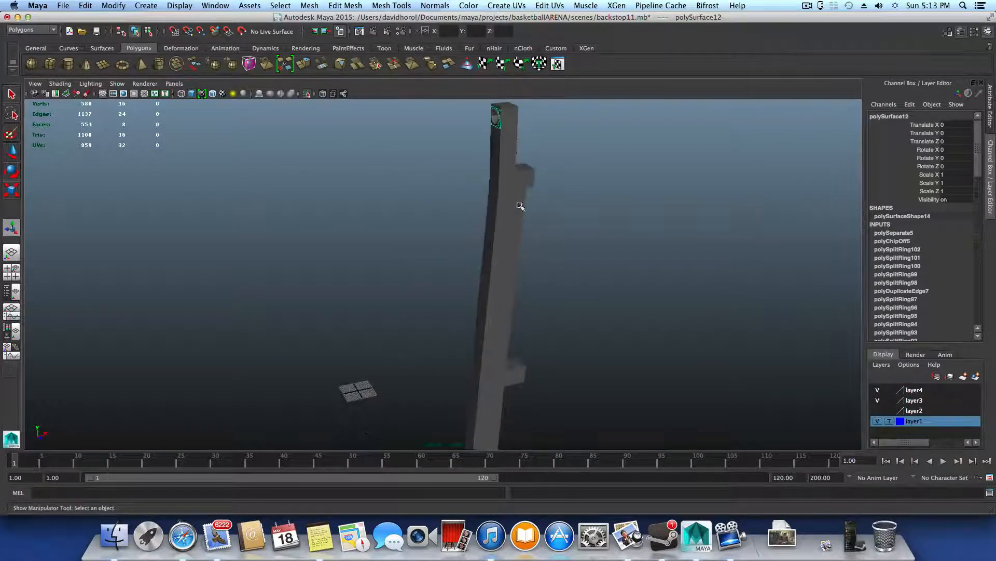
pyautogui.click(113, 5)
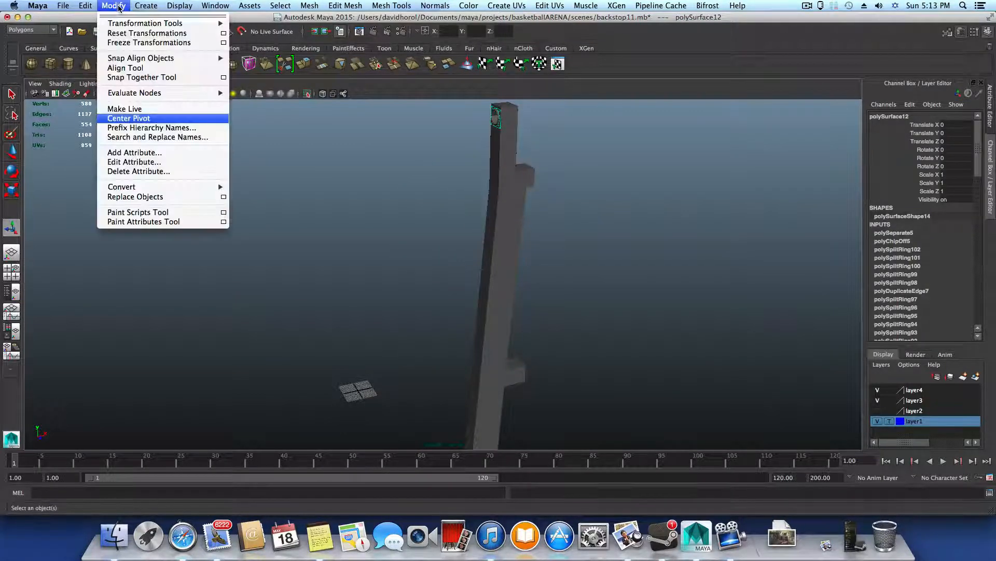
pyautogui.click(131, 118)
pyautogui.scroll(-5, 500, 218)
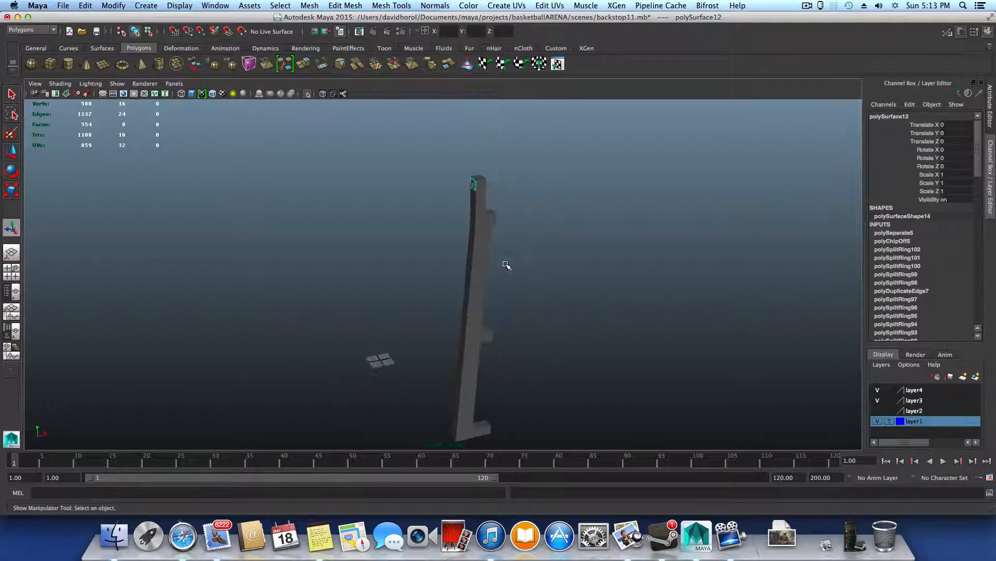
pyautogui.keyDown('alt'); pyautogui.moveTo(505, 263); pyautogui.dragTo(514, 258); pyautogui.keyUp('alt')
pyautogui.click(105, 5)
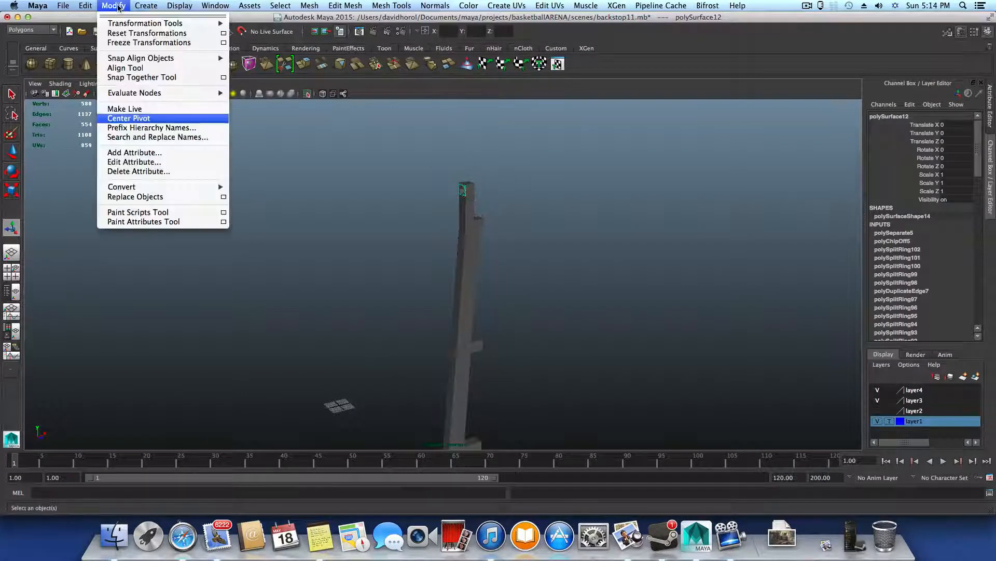
pyautogui.click(132, 120)
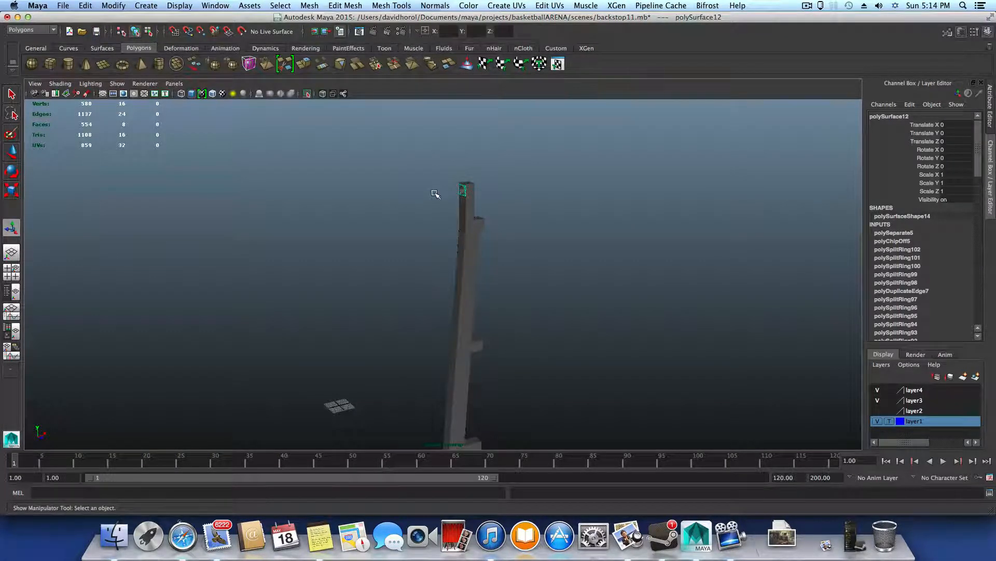
pyautogui.click(896, 6)
pyautogui.click(888, 20)
# Move the duplicated faces down to the post's base, to about Translate Y -187.6, and out in front of it to about Translate X -13.9
pyautogui.press('w')
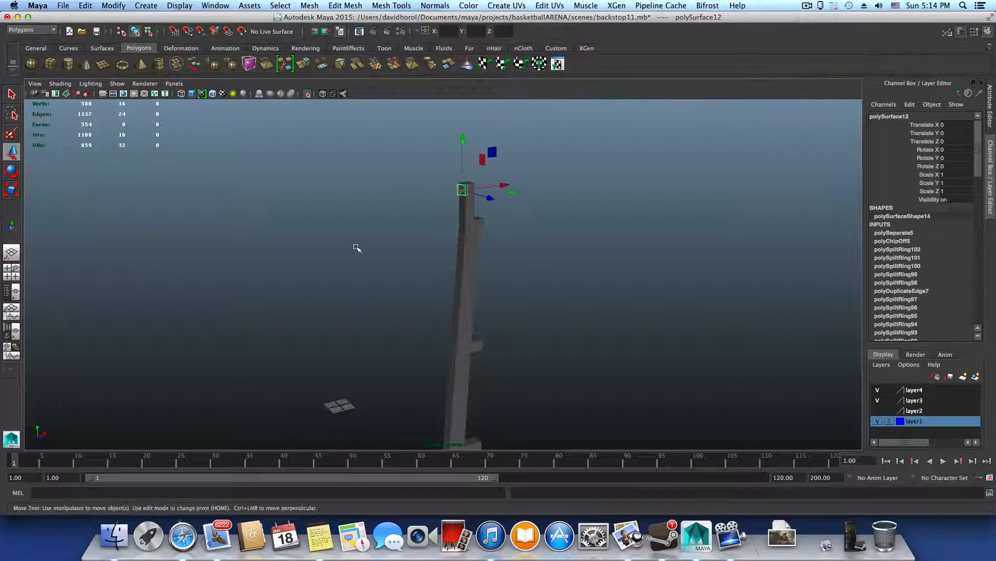
pyautogui.moveTo(462, 140); pyautogui.dragTo(444, 299)
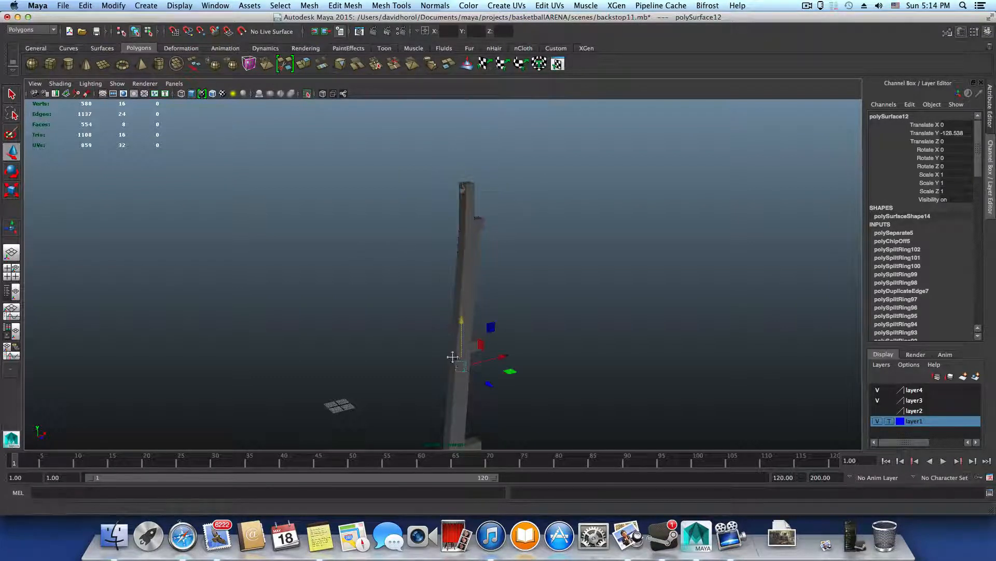
pyautogui.keyDown('alt'); pyautogui.moveTo(452, 357); pyautogui.dragTo(445, 240); pyautogui.keyUp('alt')
pyautogui.moveTo(454, 203); pyautogui.dragTo(452, 256)
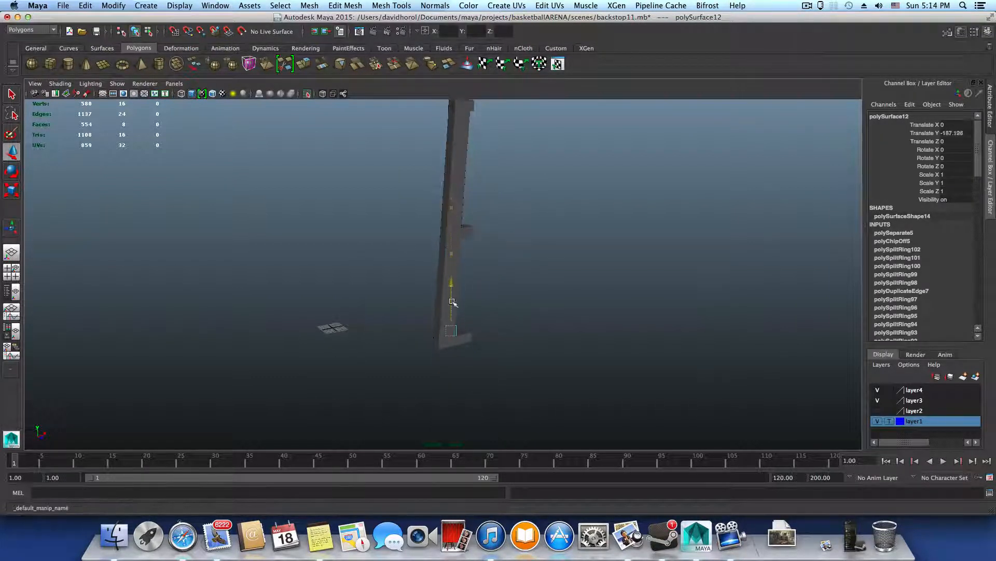
pyautogui.moveTo(453, 302); pyautogui.dragTo(453, 304)
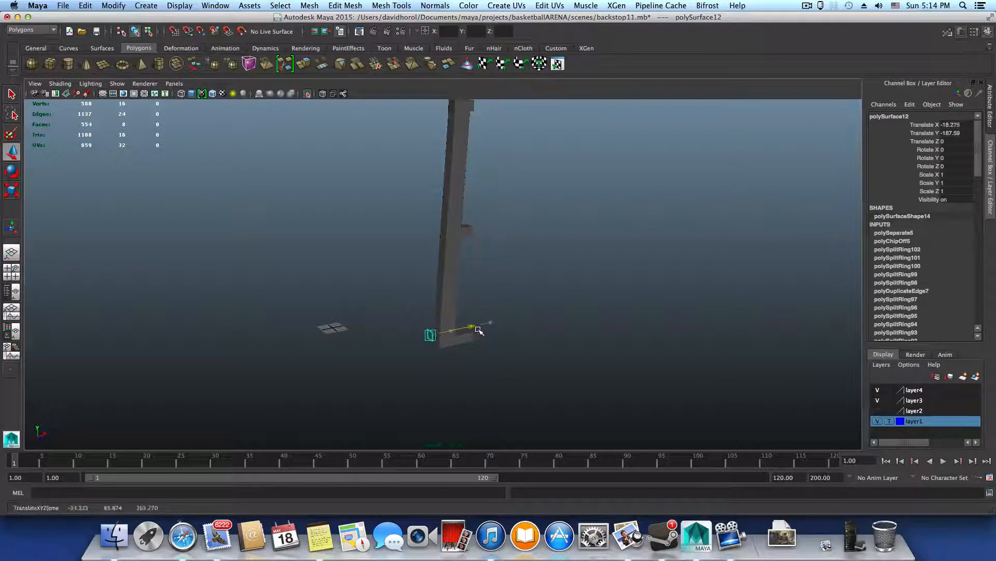
# Lower the duplicated faces to about Translate Y -194, level with the bottom edge of the post's base
pyautogui.keyDown('alt'); pyautogui.moveTo(480, 331); pyautogui.dragTo(470, 244); pyautogui.keyUp('alt')
pyautogui.keyDown('alt'); pyautogui.moveTo(384, 238); pyautogui.dragTo(500, 246, button='right'); pyautogui.keyUp('alt')
pyautogui.keyDown('alt'); pyautogui.moveTo(356, 218); pyautogui.dragTo(441, 211, button='right'); pyautogui.keyUp('alt')
pyautogui.keyDown('alt'); pyautogui.moveTo(441, 211); pyautogui.dragTo(407, 296, button='middle'); pyautogui.keyUp('alt')
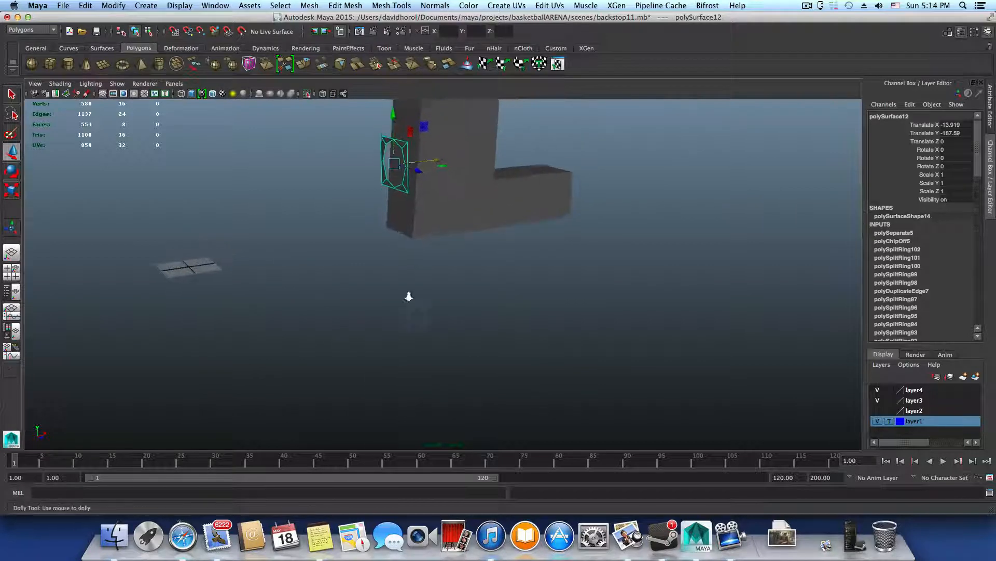
pyautogui.keyDown('alt'); pyautogui.moveTo(355, 267); pyautogui.dragTo(478, 242, button='right'); pyautogui.keyUp('alt')
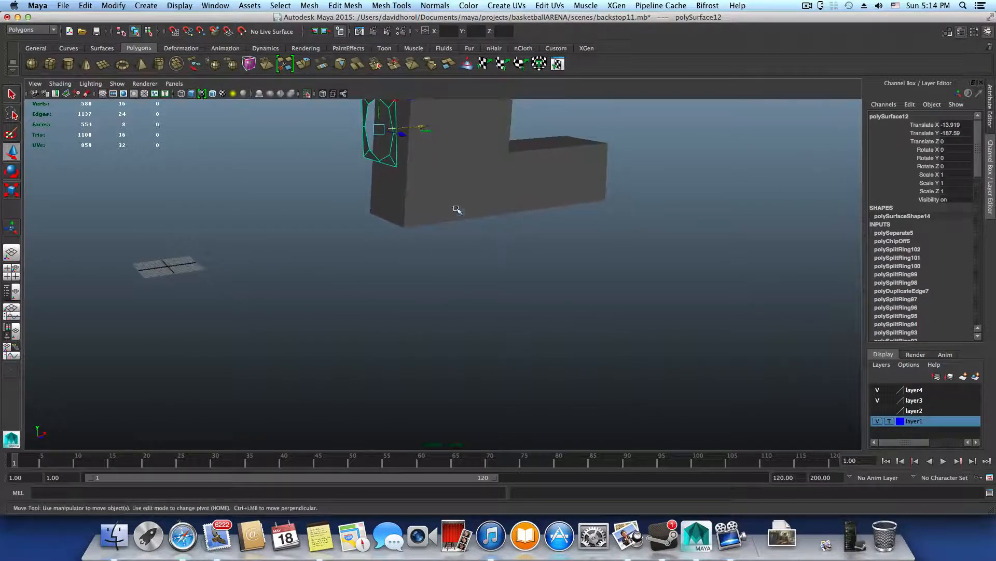
pyautogui.keyDown('alt'); pyautogui.moveTo(459, 210); pyautogui.dragTo(452, 294, button='middle'); pyautogui.keyUp('alt')
pyautogui.keyDown('alt'); pyautogui.moveTo(418, 285); pyautogui.dragTo(452, 280); pyautogui.keyUp('alt')
pyautogui.keyDown('alt'); pyautogui.moveTo(271, 182); pyautogui.dragTo(529, 314, button='middle'); pyautogui.keyUp('alt')
pyautogui.keyDown('alt'); pyautogui.moveTo(379, 319); pyautogui.dragTo(698, 397, button='middle'); pyautogui.keyUp('alt')
pyautogui.keyDown('alt'); pyautogui.moveTo(291, 314); pyautogui.dragTo(539, 348, button='middle'); pyautogui.keyUp('alt')
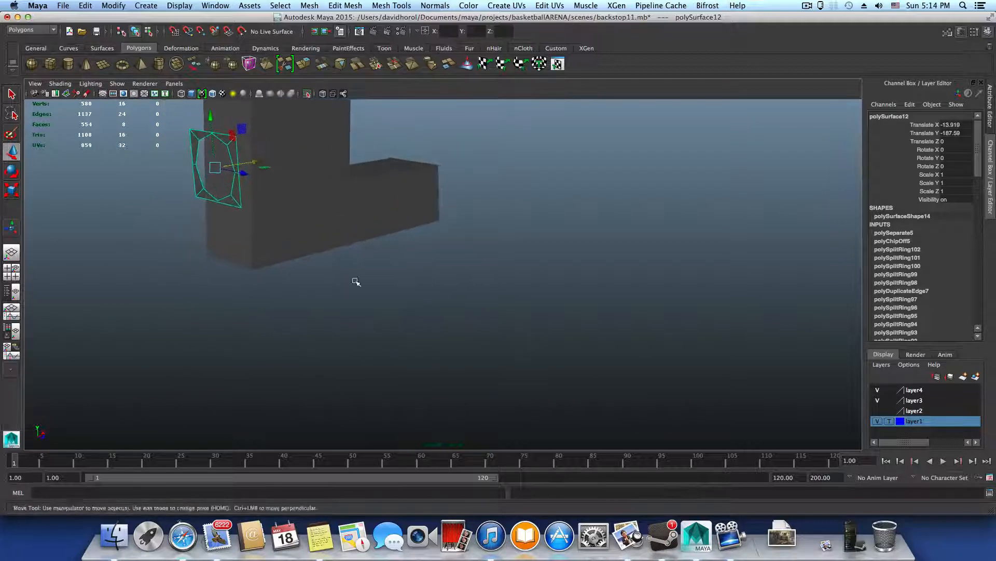
pyautogui.keyDown('alt'); pyautogui.moveTo(356, 282); pyautogui.dragTo(499, 317, button='middle'); pyautogui.keyUp('alt')
pyautogui.moveTo(219, 117); pyautogui.dragTo(224, 180)
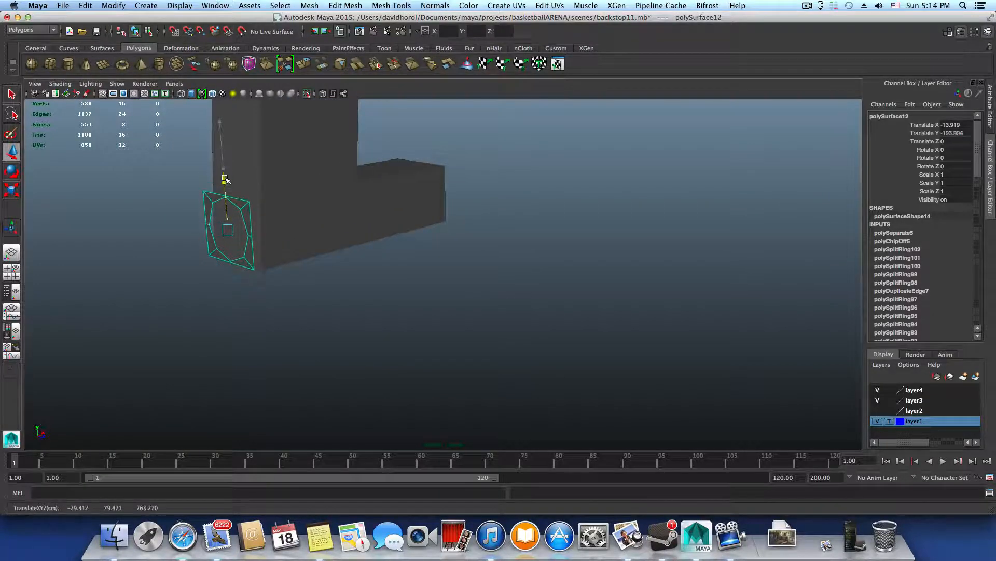
# Examine from the front how the duplicated faces line up with the edges of the post's base
pyautogui.scroll(-1, 29, 238)
pyautogui.scroll(-1, 147, 268)
pyautogui.keyDown('alt'); pyautogui.moveTo(148, 268); pyautogui.dragTo(303, 289); pyautogui.keyUp('alt')
pyautogui.keyDown('alt'); pyautogui.moveTo(325, 260); pyautogui.dragTo(469, 174, button='middle'); pyautogui.keyUp('alt')
pyautogui.keyDown('alt'); pyautogui.moveTo(380, 253); pyautogui.dragTo(462, 291, button='middle'); pyautogui.keyUp('alt')
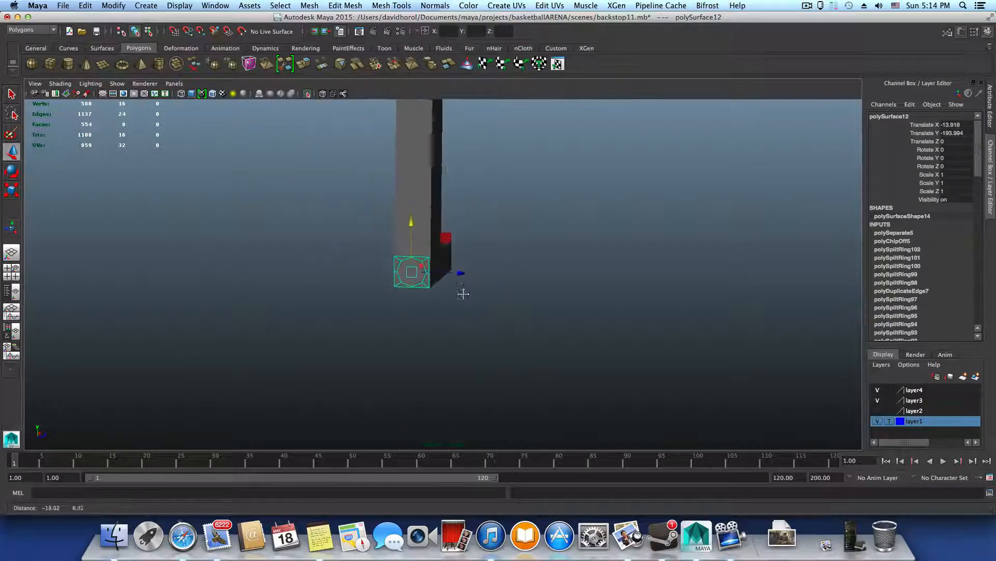
pyautogui.scroll(8, 464, 315)
pyautogui.scroll(2, 430, 318)
pyautogui.keyDown('alt'); pyautogui.moveTo(525, 337); pyautogui.dragTo(505, 337); pyautogui.keyUp('alt')
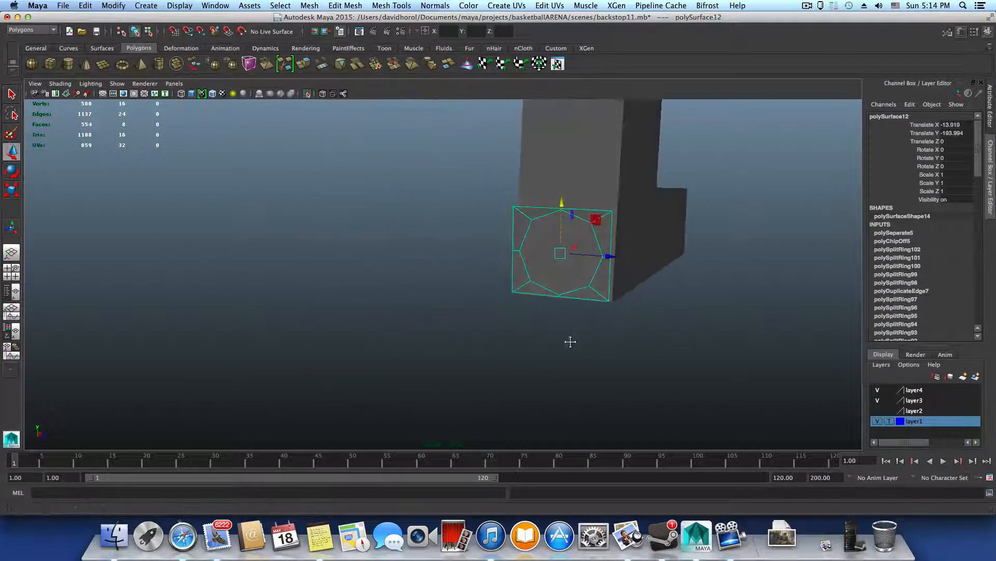
pyautogui.keyDown('alt'); pyautogui.moveTo(569, 341); pyautogui.dragTo(249, 326, button='middle'); pyautogui.keyUp('alt')
pyautogui.keyDown('alt'); pyautogui.moveTo(462, 322); pyautogui.dragTo(97, 324, button='middle'); pyautogui.keyUp('alt')
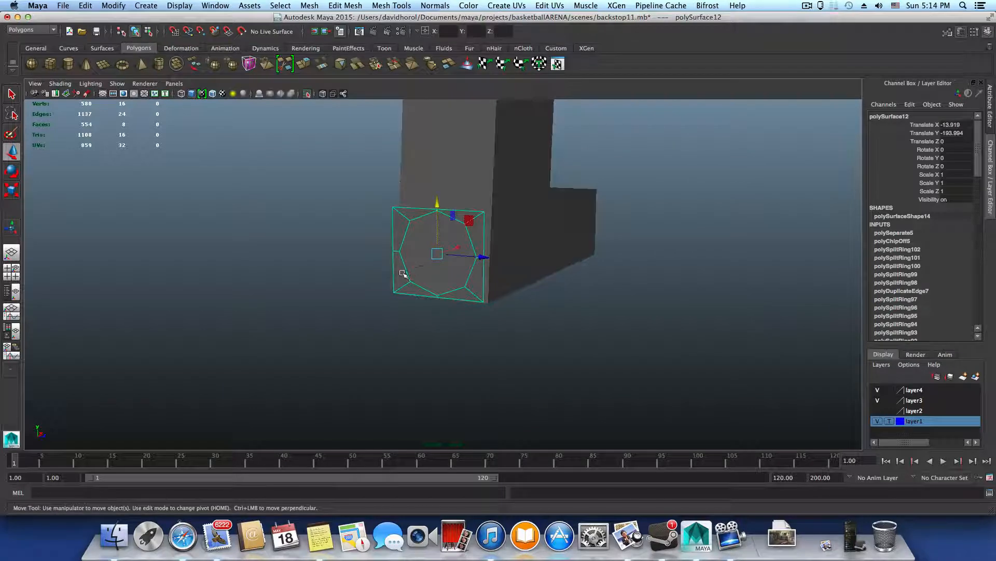
# Select the post and examine from the side and below how its base edges meet the duplicated faces
pyautogui.click(560, 249)
pyautogui.keyDown('alt'); pyautogui.moveTo(574, 282); pyautogui.dragTo(630, 296); pyautogui.keyUp('alt')
pyautogui.keyDown('alt'); pyautogui.moveTo(630, 297); pyautogui.dragTo(115, 340, button='middle'); pyautogui.keyUp('alt')
pyautogui.keyDown('alt'); pyautogui.moveTo(116, 340); pyautogui.dragTo(124, 286); pyautogui.keyUp('alt')
pyautogui.keyDown('alt'); pyautogui.moveTo(124, 285); pyautogui.dragTo(158, 376, button='middle'); pyautogui.keyUp('alt')
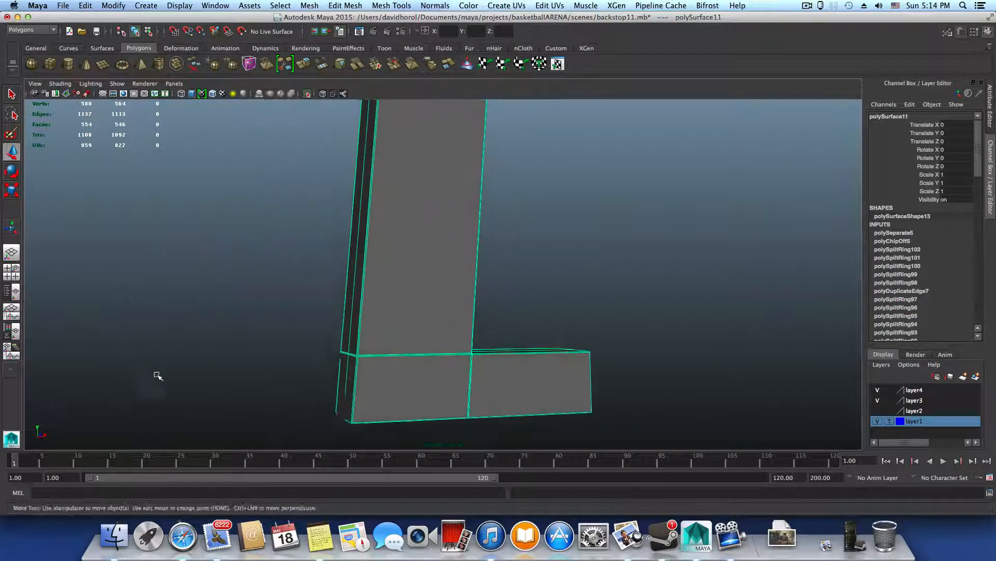
pyautogui.moveTo(158, 375)
pyautogui.keyDown('alt'); pyautogui.mouseDown()
pyautogui.moveTo(171, 345)
pyautogui.moveTo(267, 338)
pyautogui.moveTo(438, 371)
pyautogui.moveTo(245, 319)
pyautogui.moveTo(322, 381)
pyautogui.moveTo(281, 338)
pyautogui.moveTo(275, 312)
pyautogui.mouseUp(); pyautogui.keyUp('alt')
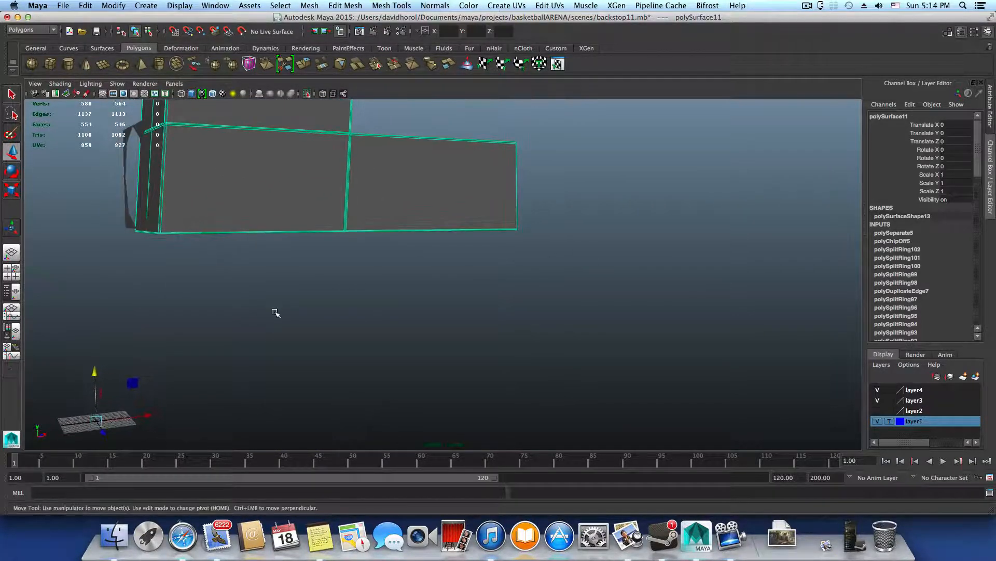
pyautogui.keyDown('alt'); pyautogui.moveTo(166, 269); pyautogui.dragTo(285, 345, button='middle'); pyautogui.keyUp('alt')
pyautogui.keyDown('alt'); pyautogui.moveTo(213, 314); pyautogui.dragTo(372, 429, button='middle'); pyautogui.keyUp('alt')
pyautogui.keyDown('alt'); pyautogui.moveTo(371, 429); pyautogui.dragTo(301, 435); pyautogui.keyUp('alt')
pyautogui.keyDown('alt'); pyautogui.moveTo(450, 413); pyautogui.dragTo(462, 438, button='middle'); pyautogui.keyUp('alt')
pyautogui.keyDown('alt'); pyautogui.moveTo(463, 438); pyautogui.dragTo(349, 251); pyautogui.keyUp('alt')
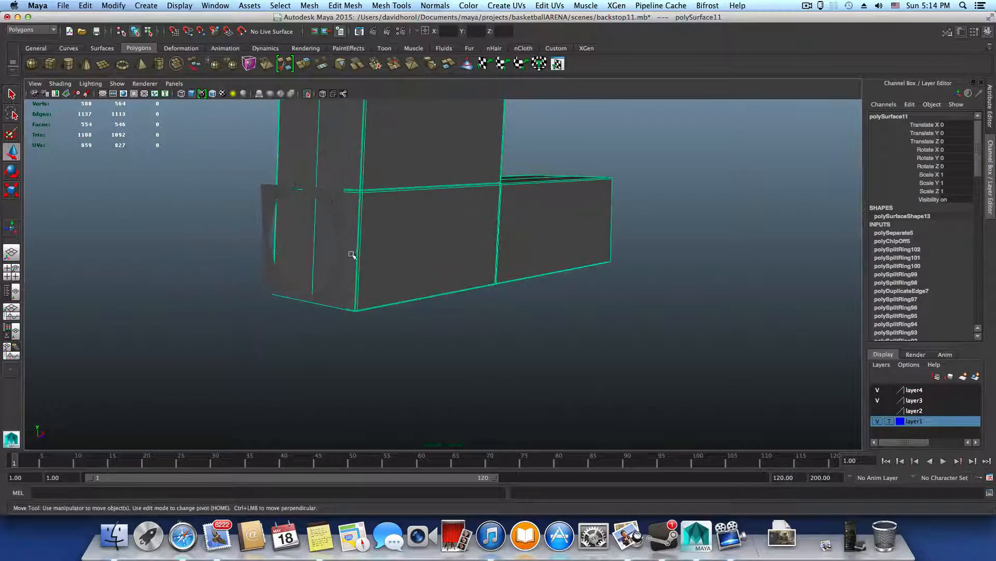
# Move the pivot of the duplicated faces to the middle of their bottom edge and shift them toward the post to about Translate X -13.2
pyautogui.click(334, 199)
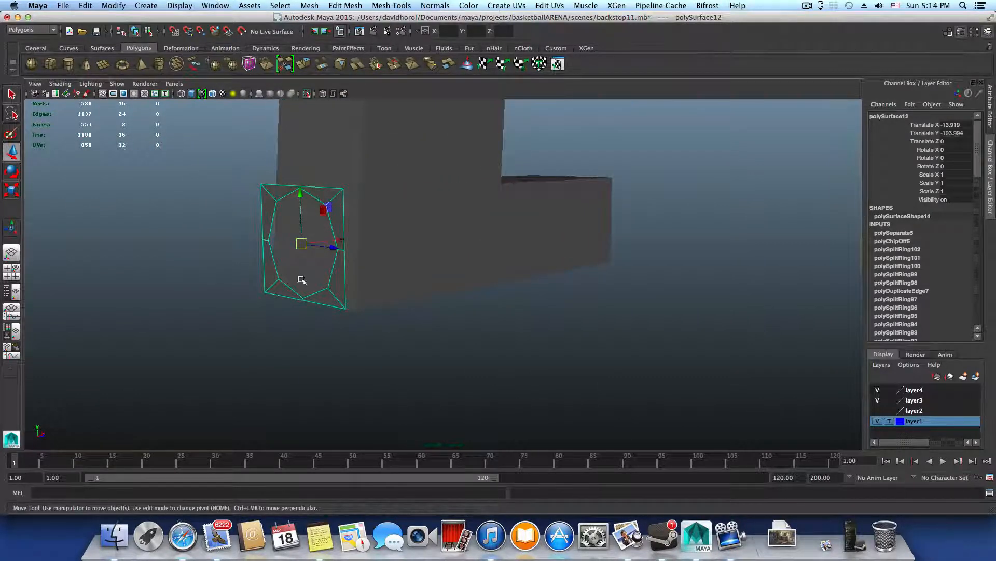
pyautogui.keyDown('alt'); pyautogui.moveTo(301, 279); pyautogui.dragTo(335, 263); pyautogui.keyUp('alt')
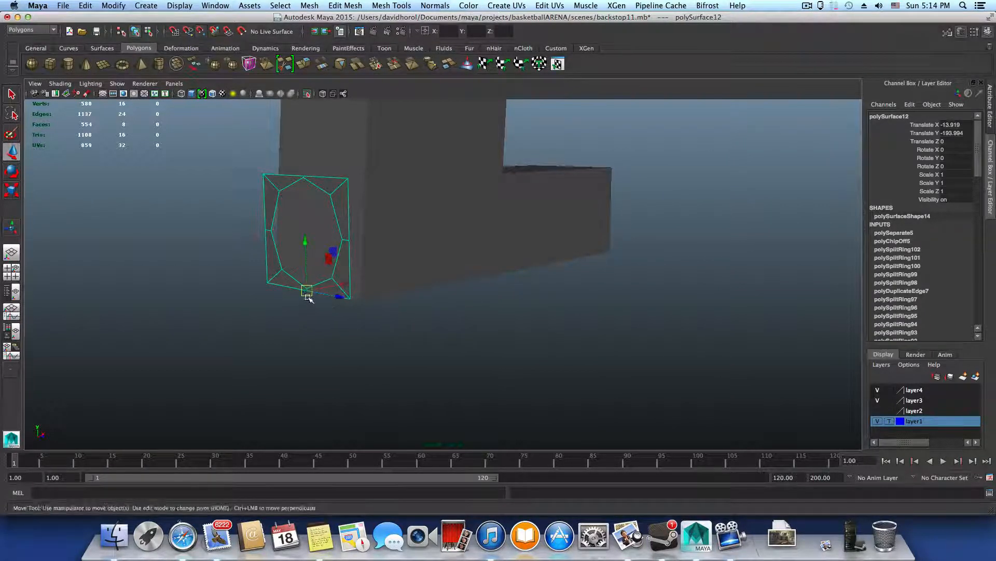
pyautogui.keyDown('alt'); pyautogui.moveTo(307, 292); pyautogui.dragTo(474, 357, button='right'); pyautogui.keyUp('alt')
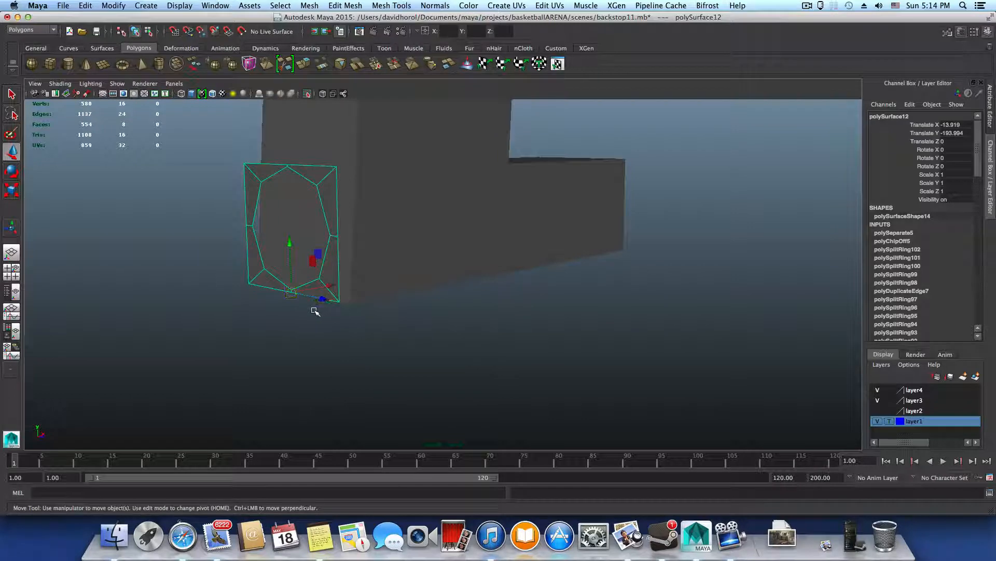
pyautogui.moveTo(328, 286); pyautogui.dragTo(333, 285)
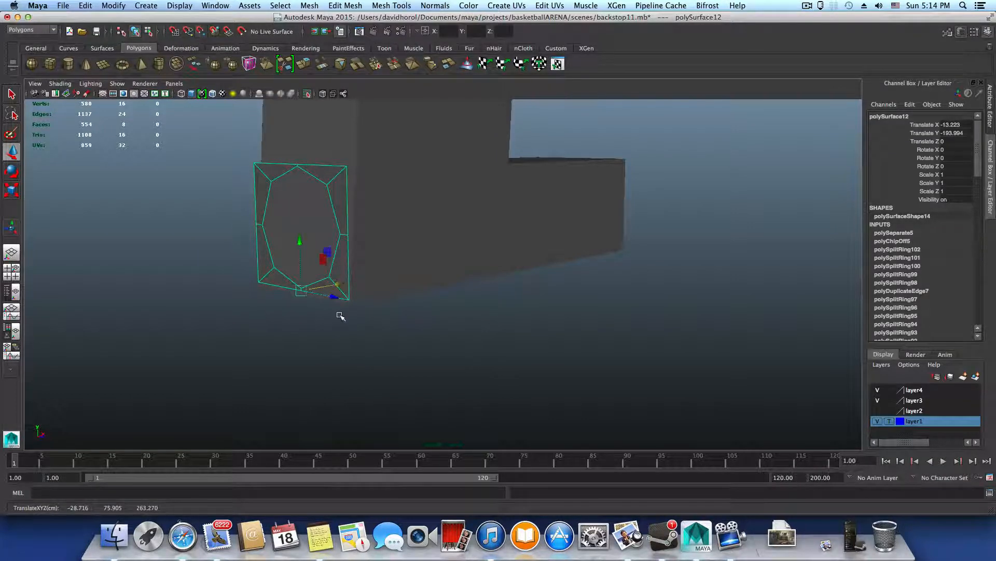
# Display the wireframe on shaded surfaces to compare the duplicated faces with the edges of the post's base
pyautogui.keyDown('alt'); pyautogui.moveTo(339, 316); pyautogui.dragTo(519, 354, button='right'); pyautogui.keyUp('alt')
pyautogui.click(361, 252)
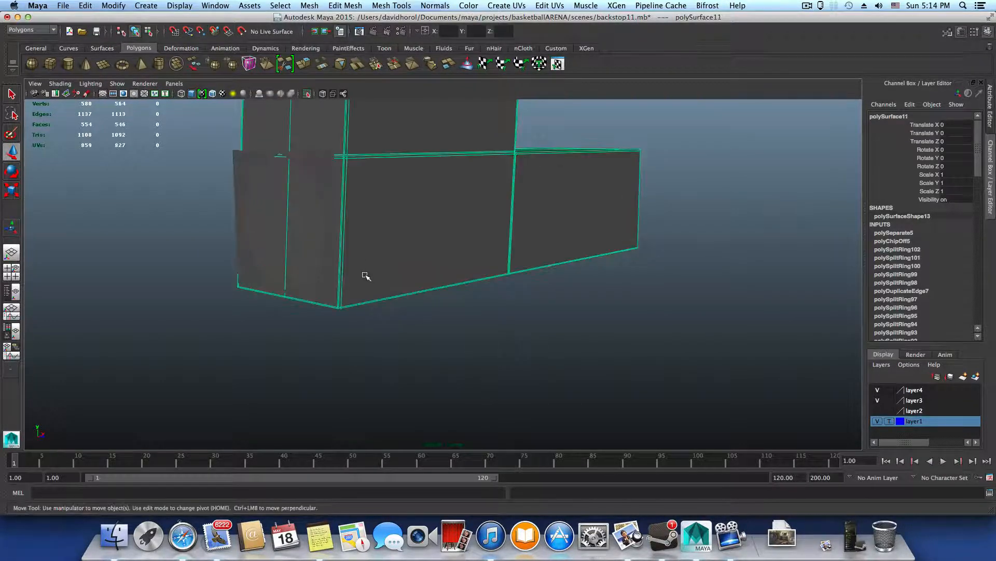
pyautogui.keyDown('alt'); pyautogui.moveTo(366, 275); pyautogui.dragTo(717, 345, button='right'); pyautogui.keyUp('alt')
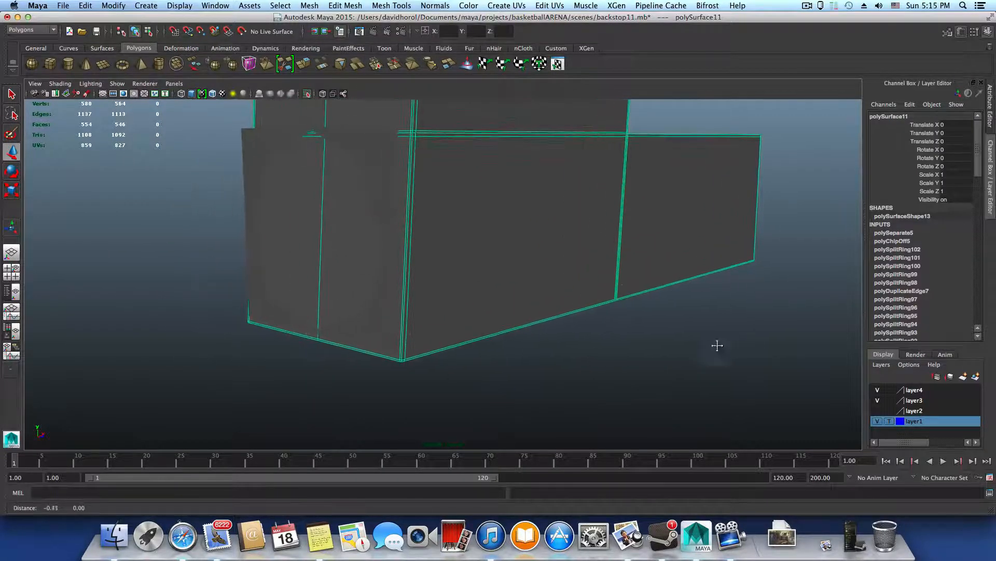
pyautogui.click(369, 333)
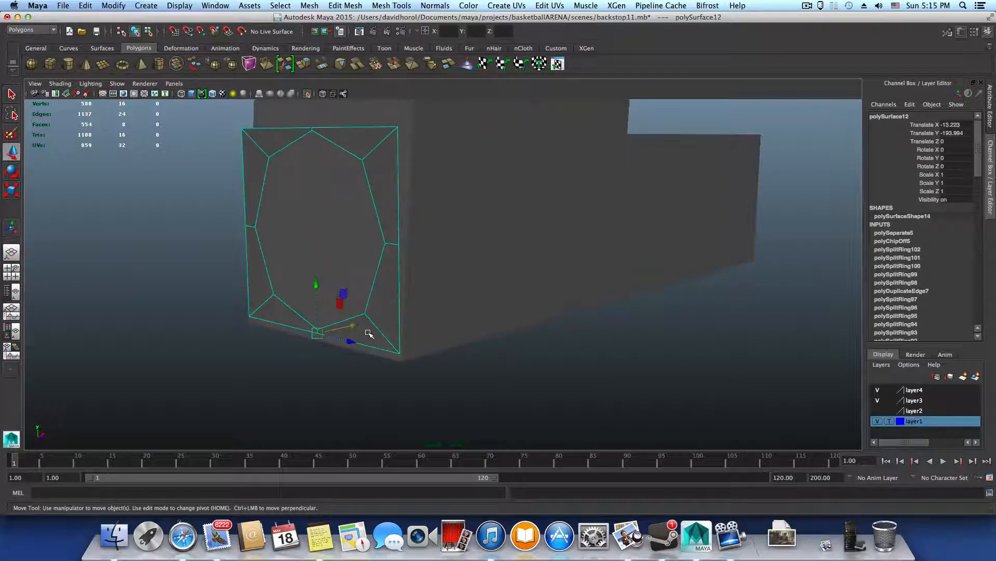
pyautogui.click(60, 83)
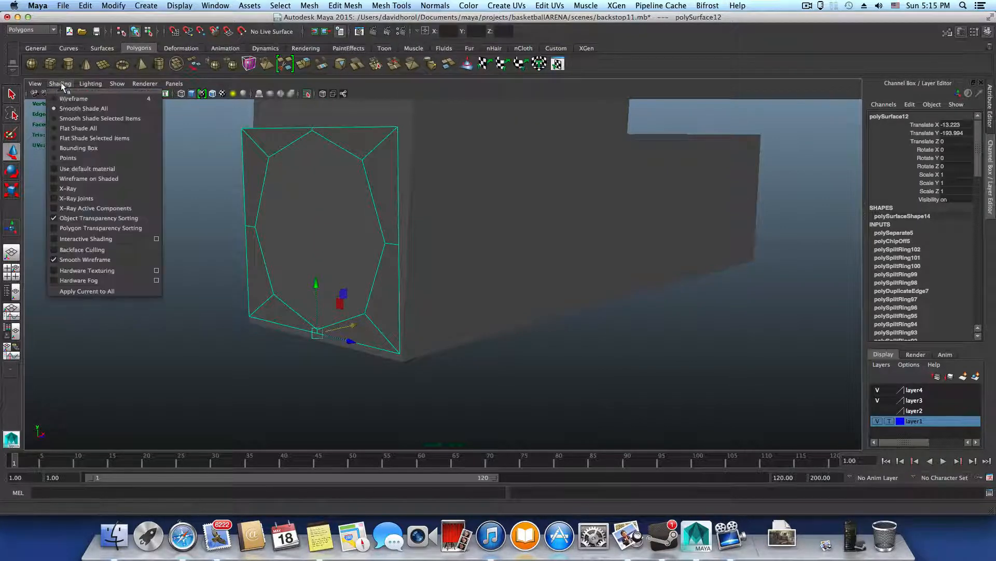
pyautogui.click(91, 182)
# Lower the duplicated faces to Translate Y -194.19, flush with the bottom edge of the post's base
pyautogui.scroll(2, 512, 363)
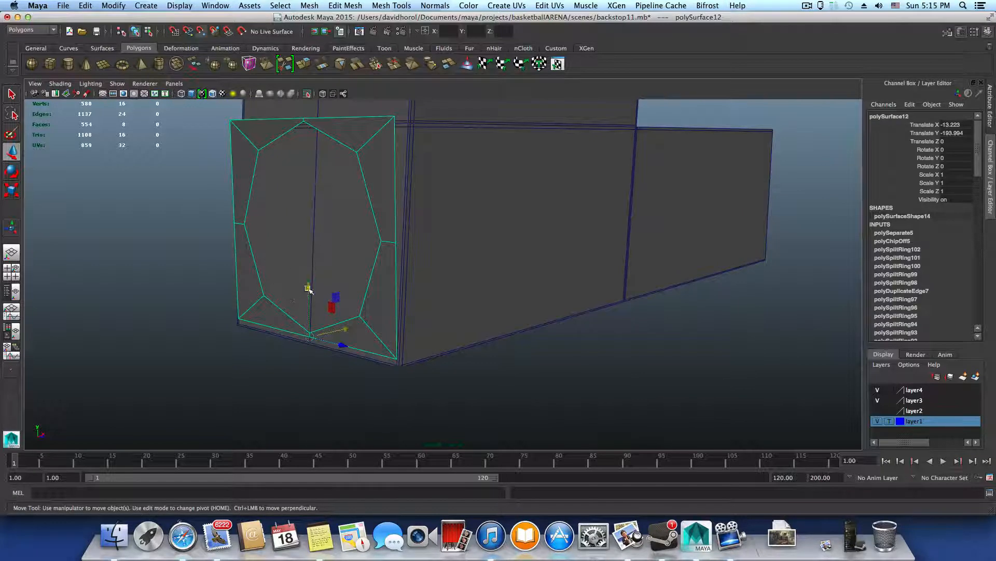
pyautogui.moveTo(308, 289); pyautogui.dragTo(309, 294)
pyautogui.scroll(5, 487, 394)
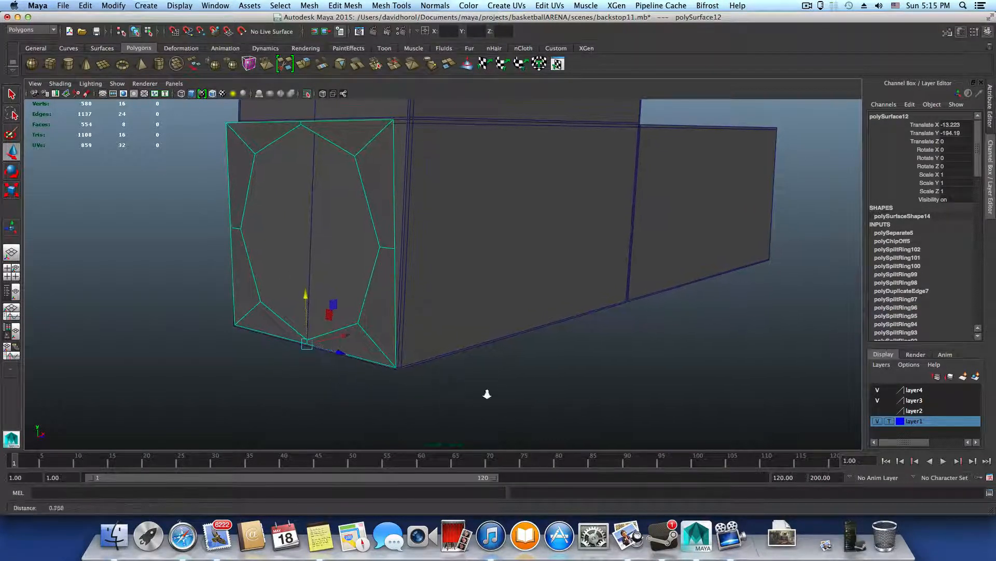
pyautogui.keyDown('alt'); pyautogui.moveTo(407, 394); pyautogui.dragTo(459, 331); pyautogui.keyUp('alt')
pyautogui.scroll(-3, 288, 379)
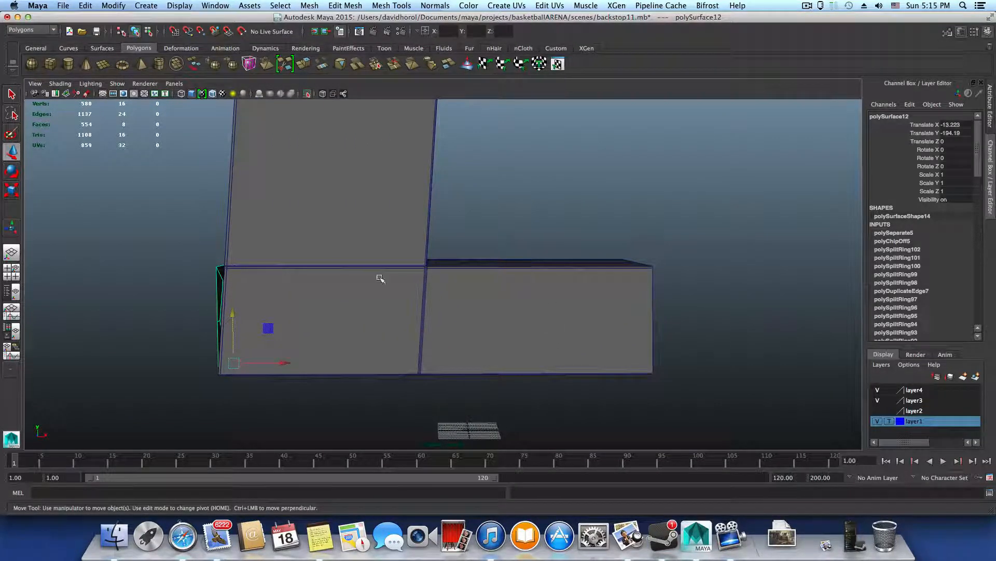
# Rotate the duplicated faces to about Rotate Z -4.5 so they follow the slant of the post's base
pyautogui.keyDown('alt'); pyautogui.moveTo(381, 279); pyautogui.dragTo(405, 330); pyautogui.keyUp('alt')
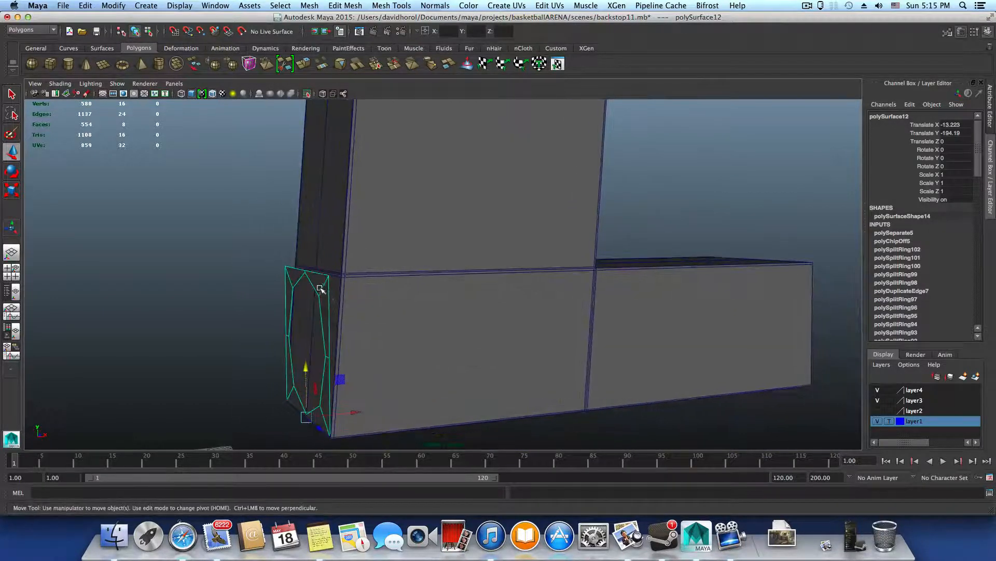
pyautogui.keyDown('alt'); pyautogui.moveTo(318, 367); pyautogui.dragTo(300, 367); pyautogui.keyUp('alt')
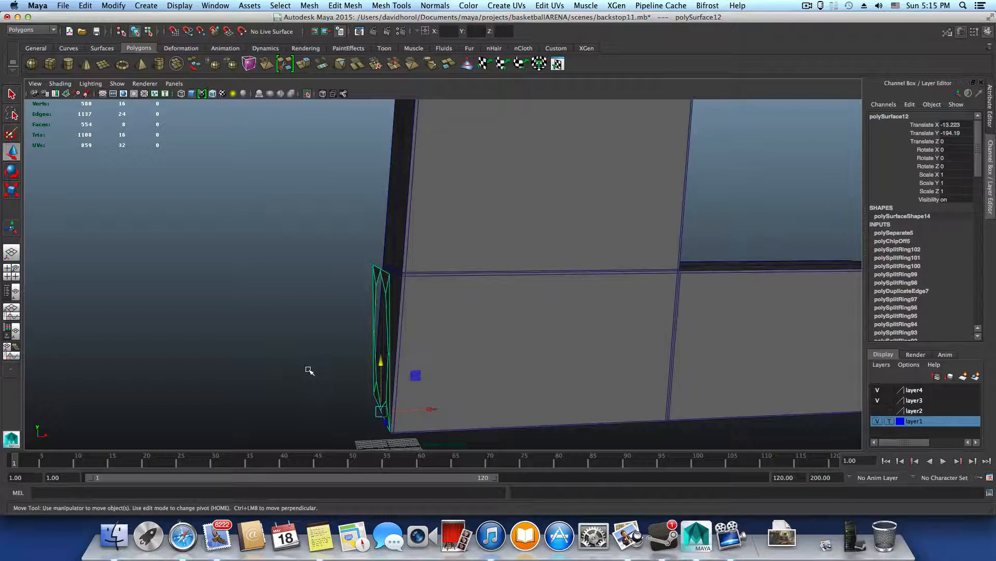
pyautogui.press('e')
pyautogui.moveTo(405, 372); pyautogui.dragTo(449, 374)
pyautogui.moveTo(295, 400); pyautogui.dragTo(296, 401)
pyautogui.scroll(-3, 439, 333)
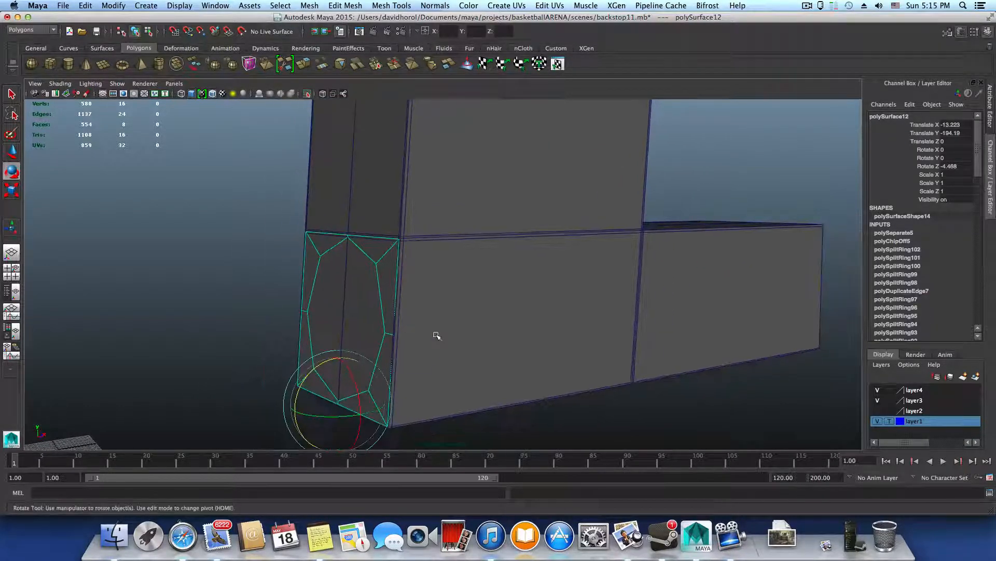
# Raise the row of post vertices along the base's upper edge slightly, level with the top of the duplicated faces
pyautogui.keyDown('alt'); pyautogui.moveTo(436, 333); pyautogui.dragTo(396, 337); pyautogui.keyUp('alt')
pyautogui.keyDown('alt'); pyautogui.moveTo(436, 338); pyautogui.dragTo(309, 319, button='middle'); pyautogui.keyUp('alt')
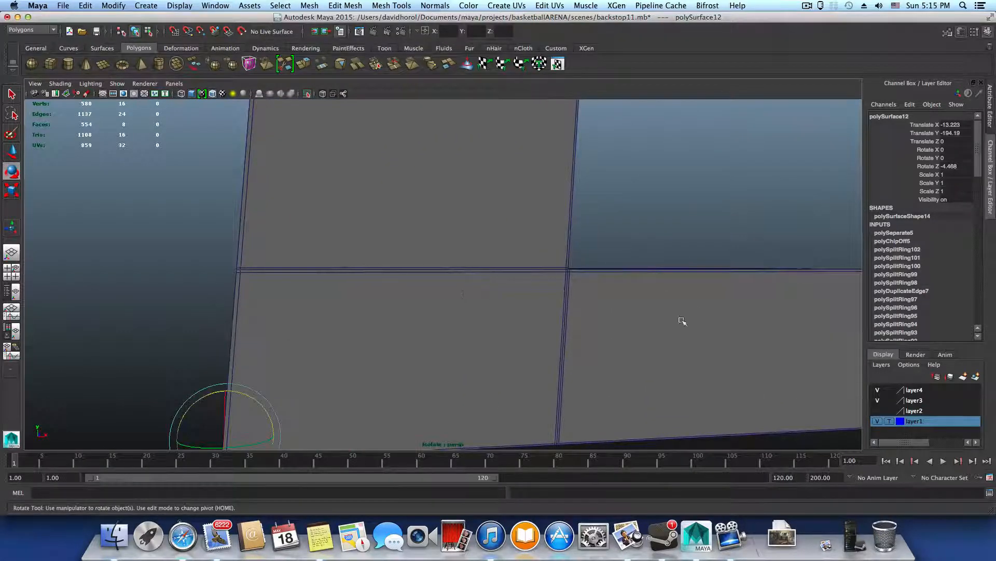
pyautogui.scroll(-3, 453, 305)
pyautogui.moveTo(452, 304); pyautogui.dragTo(403, 293, button='right')
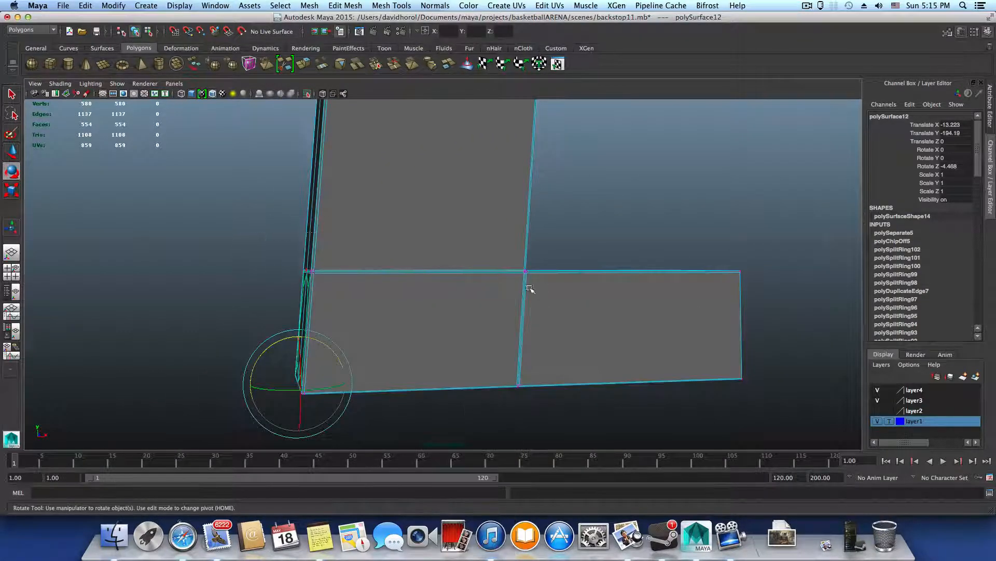
pyautogui.moveTo(883, 304); pyautogui.dragTo(881, 304)
pyautogui.press('w')
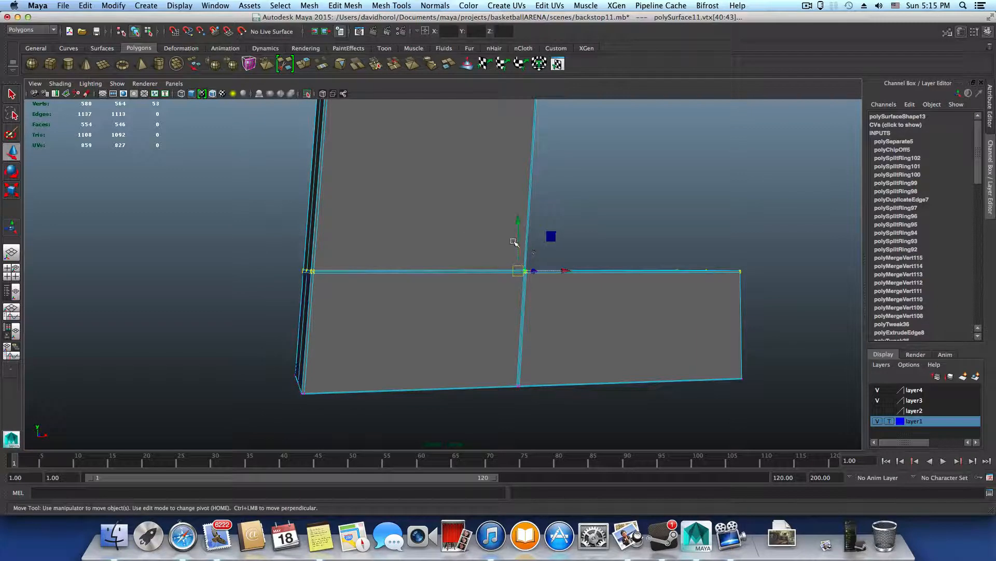
pyautogui.moveTo(519, 224); pyautogui.dragTo(520, 223)
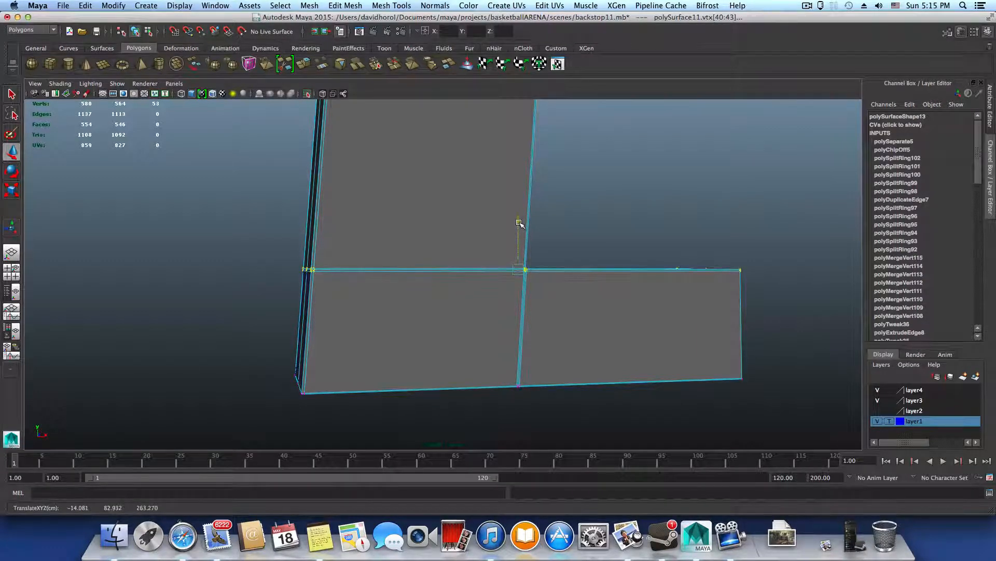
pyautogui.keyDown('alt'); pyautogui.moveTo(480, 263); pyautogui.dragTo(640, 347); pyautogui.keyUp('alt')
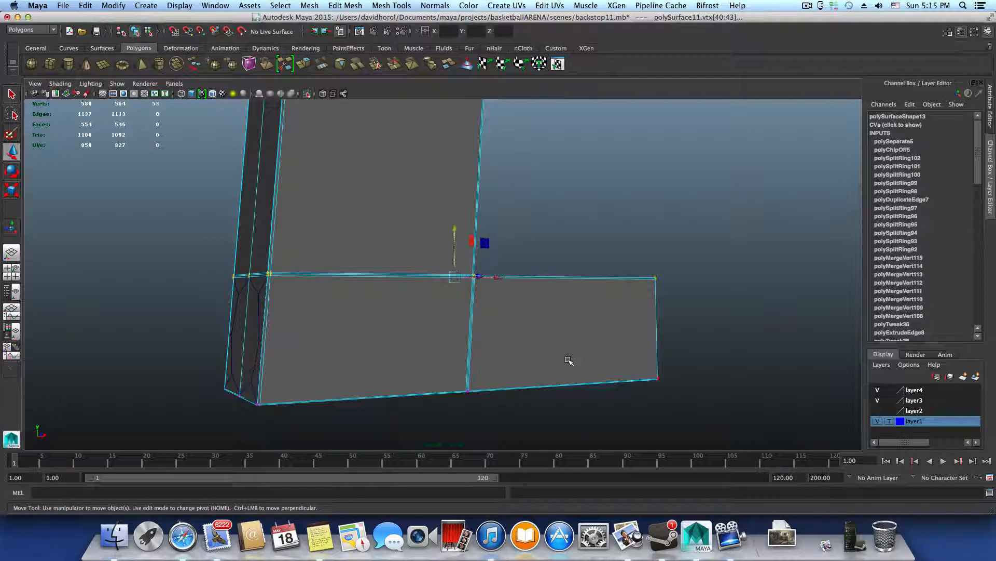
pyautogui.scroll(-2, 434, 325)
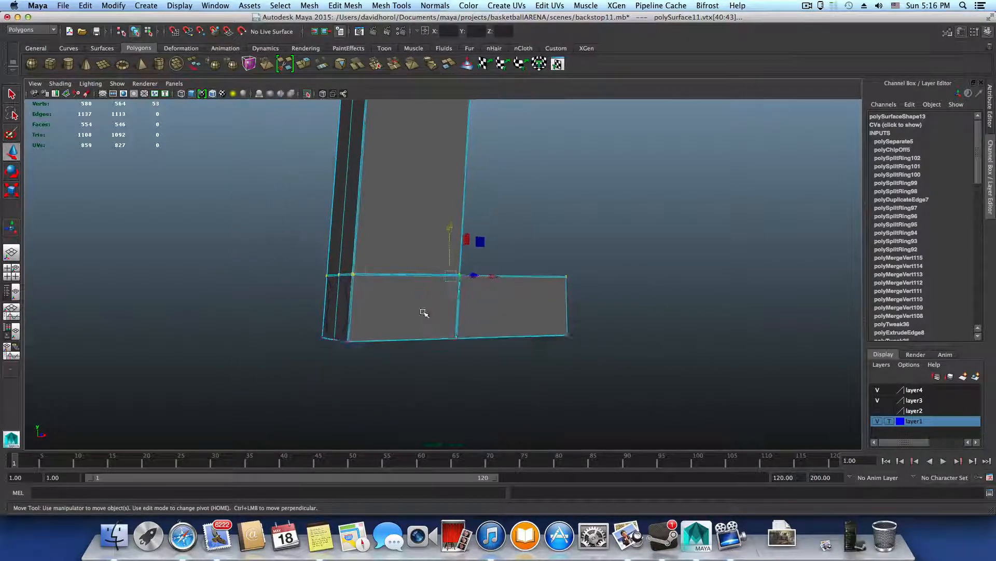
pyautogui.scroll(-2, 422, 311)
pyautogui.scroll(4, 425, 302)
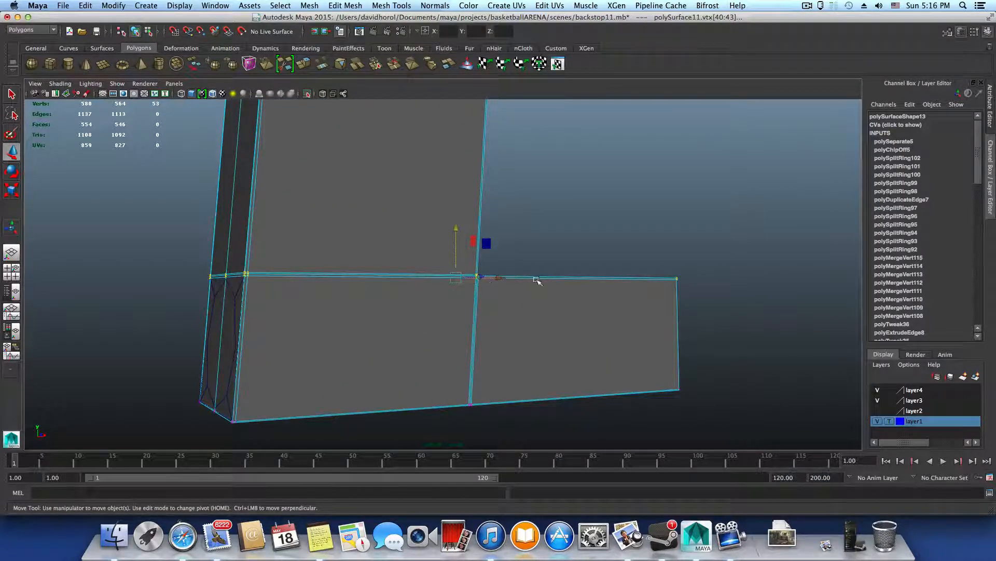
# Split the ring of vertical edges around the post's base to add an edge loop at its mid-height
pyautogui.press('F8')
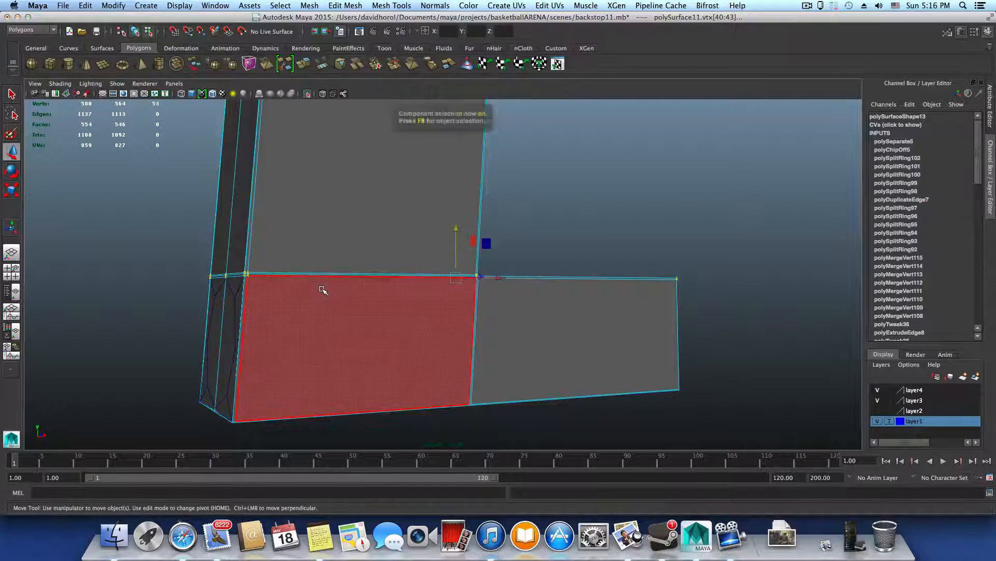
pyautogui.keyDown('alt'); pyautogui.moveTo(378, 310); pyautogui.dragTo(480, 297); pyautogui.keyUp('alt')
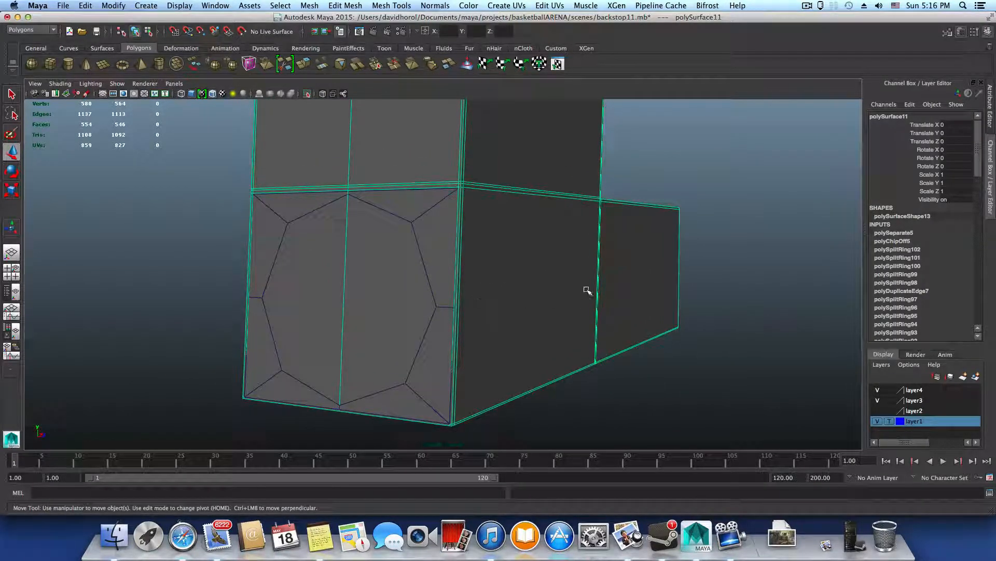
pyautogui.moveTo(486, 302); pyautogui.dragTo(482, 275, button='right')
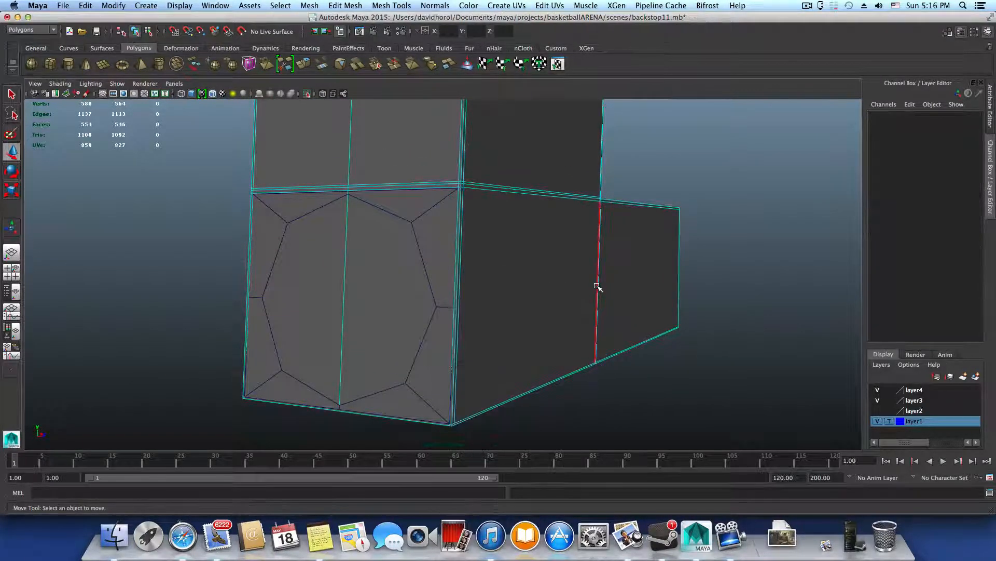
pyautogui.click(597, 286)
pyautogui.keyDown('shift'); pyautogui.moveTo(597, 284); pyautogui.dragTo(567, 299, button='right'); pyautogui.keyUp('shift')
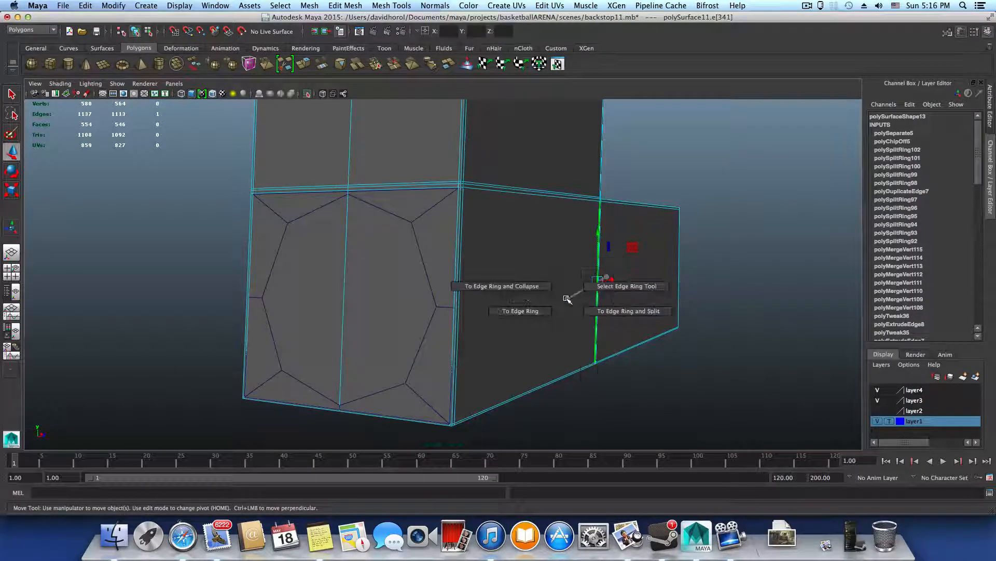
pyautogui.keyDown('shift'); pyautogui.moveTo(636, 307); pyautogui.dragTo(637, 307, button='right'); pyautogui.keyUp('shift')
# Delete the post's four base faces that lie behind the duplicated hole faces
pyautogui.keyDown('alt'); pyautogui.moveTo(487, 314); pyautogui.dragTo(460, 285); pyautogui.keyUp('alt')
pyautogui.keyDown('alt'); pyautogui.moveTo(461, 284); pyautogui.dragTo(490, 312, button='middle'); pyautogui.keyUp('alt')
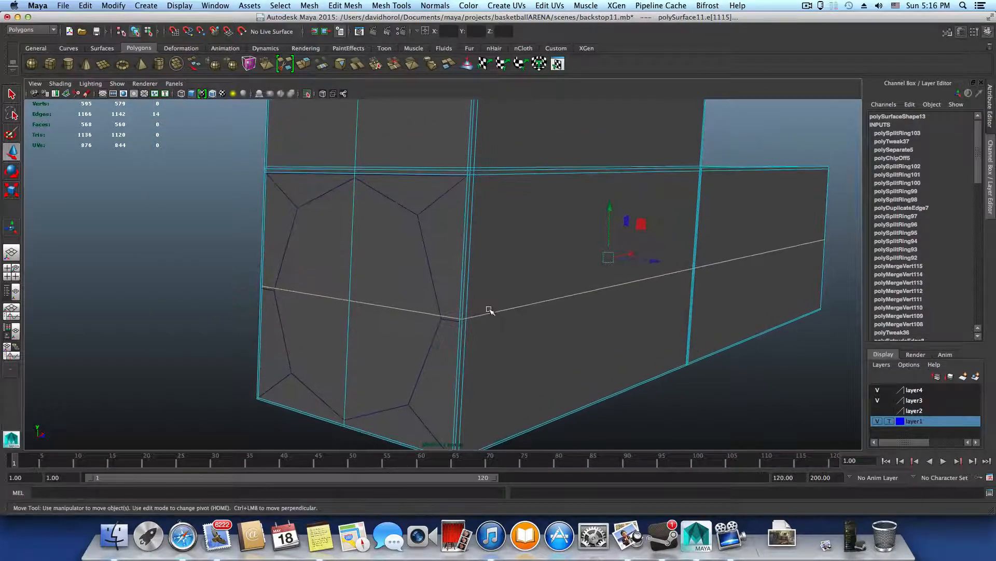
pyautogui.keyDown('alt'); pyautogui.moveTo(490, 310); pyautogui.dragTo(530, 277); pyautogui.keyUp('alt')
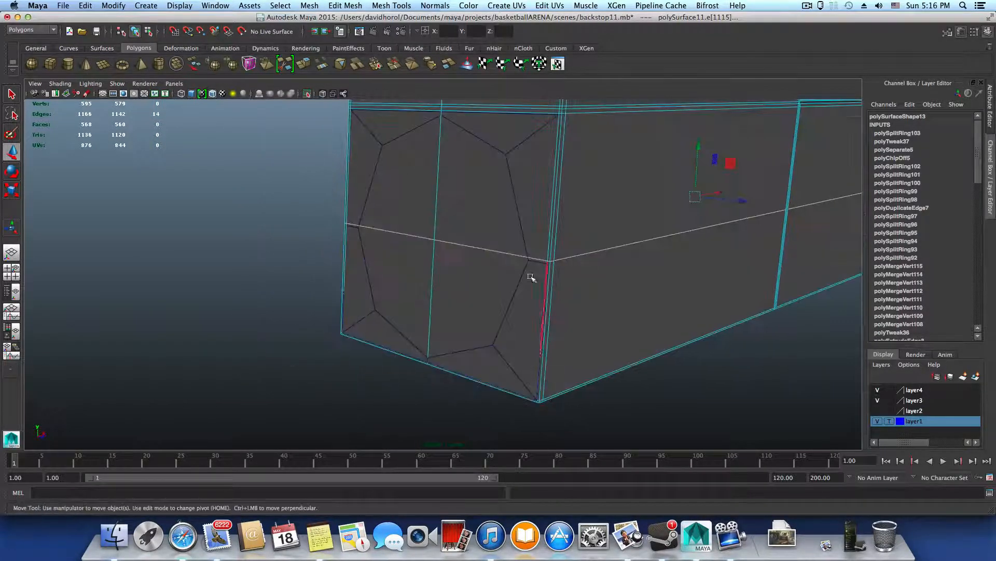
pyautogui.moveTo(488, 252)
pyautogui.mouseDown(button='right')
pyautogui.moveTo(484, 233)
pyautogui.moveTo(486, 242)
pyautogui.mouseUp(button='right')
pyautogui.press('F8')
pyautogui.click(486, 243)
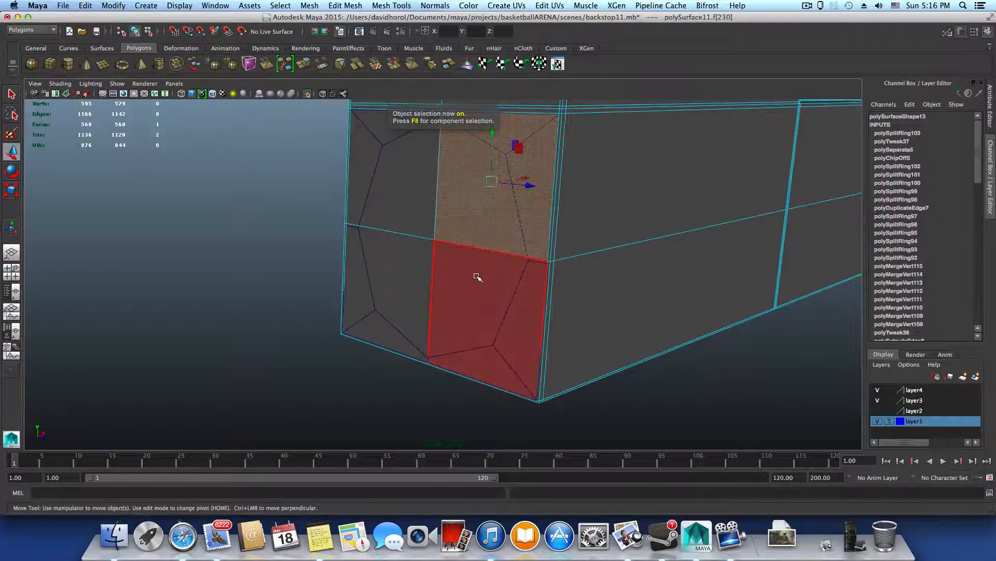
pyautogui.keyDown('shift'); pyautogui.click(478, 276); pyautogui.keyUp('shift')
pyautogui.keyDown('shift'); pyautogui.click(419, 269); pyautogui.keyUp('shift')
pyautogui.keyDown('shift'); pyautogui.click(407, 226); pyautogui.keyUp('shift')
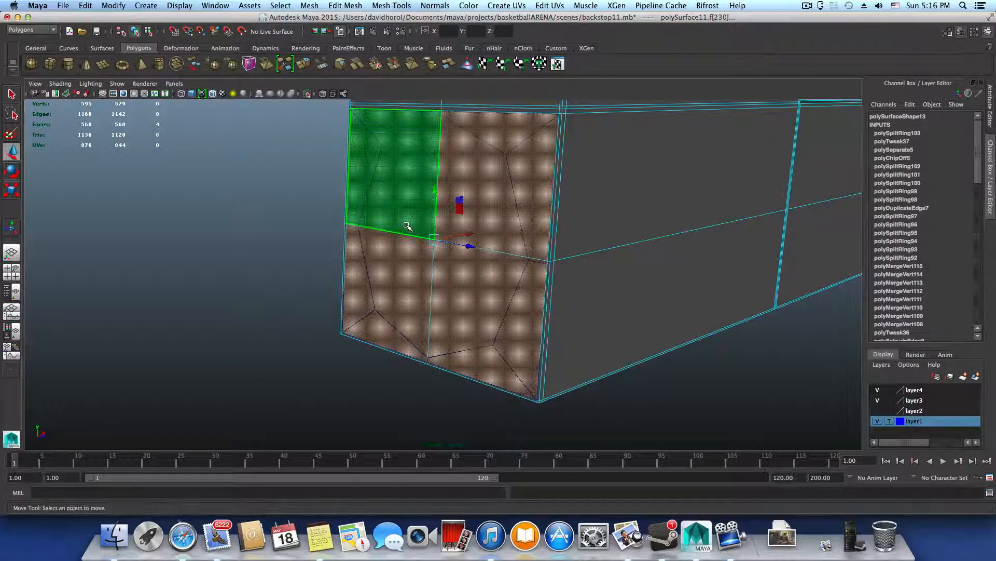
pyautogui.press('Delete')
# Combine the post and the duplicated hole faces into one mesh
pyautogui.keyDown('alt'); pyautogui.moveTo(513, 166); pyautogui.dragTo(569, 285); pyautogui.keyUp('alt')
pyautogui.keyDown('alt'); pyautogui.moveTo(570, 285); pyautogui.dragTo(647, 219, button='middle'); pyautogui.keyUp('alt')
pyautogui.keyDown('alt'); pyautogui.moveTo(647, 219); pyautogui.dragTo(498, 230, button='right'); pyautogui.keyUp('alt')
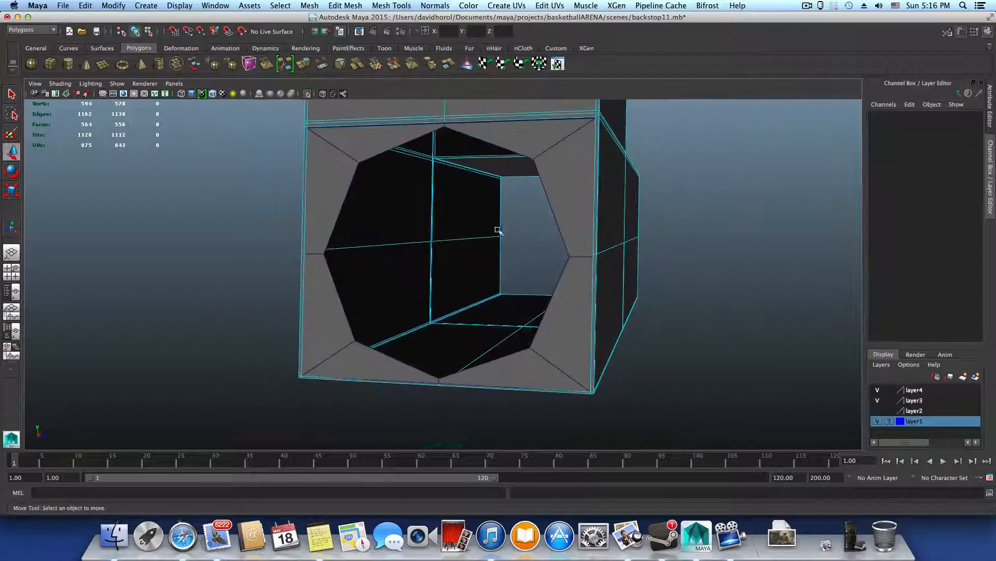
pyautogui.press('F8')
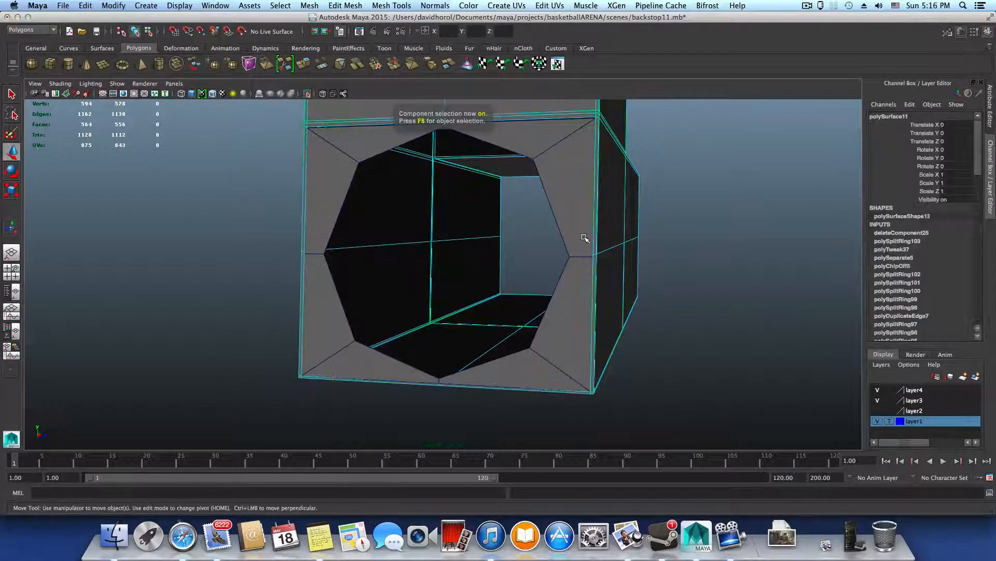
pyautogui.keyDown('shift'); pyautogui.click(584, 238); pyautogui.keyUp('shift')
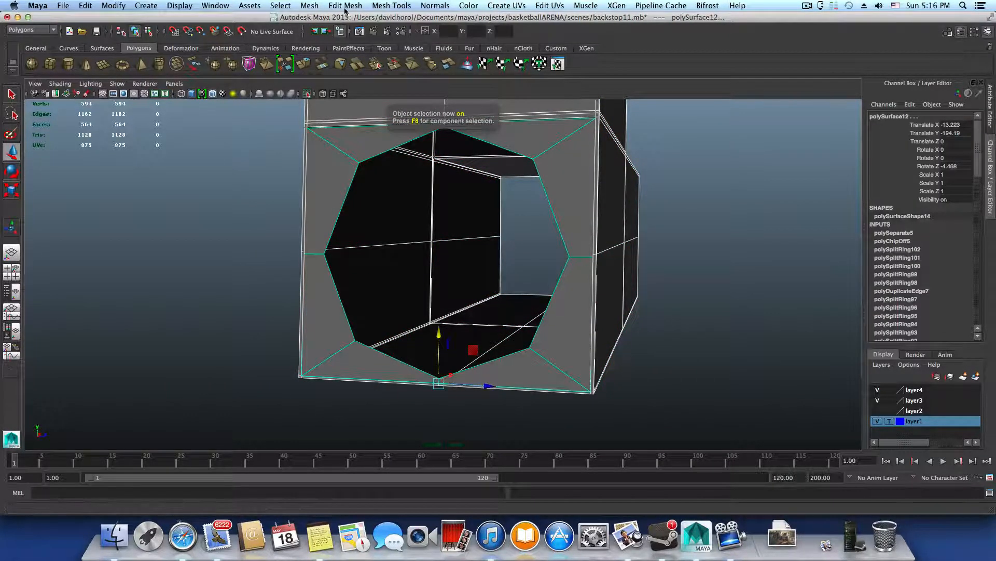
pyautogui.click(310, 5)
pyautogui.click(328, 43)
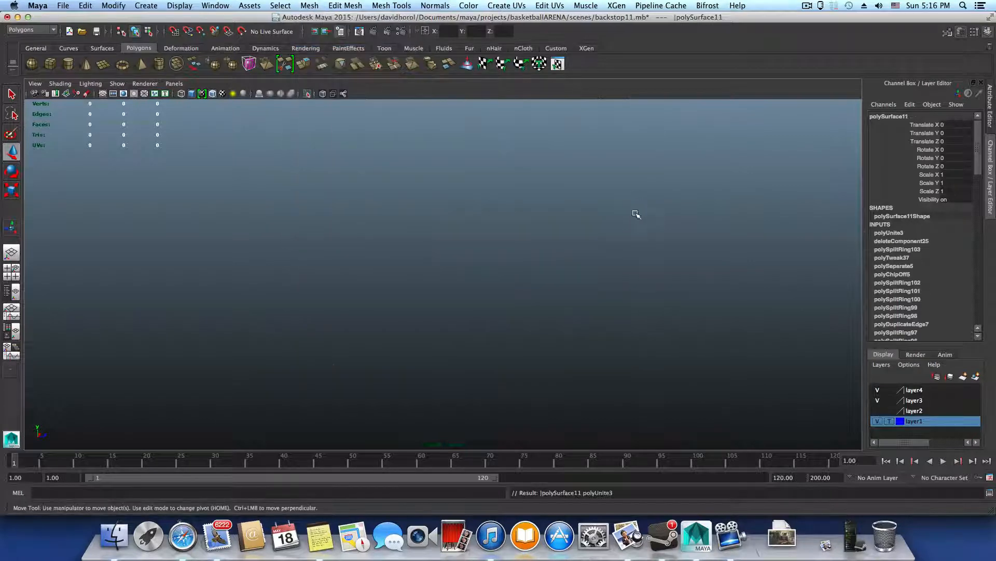
# Refresh the isolated view so that only the combined post mesh is displayed
pyautogui.click(308, 93)
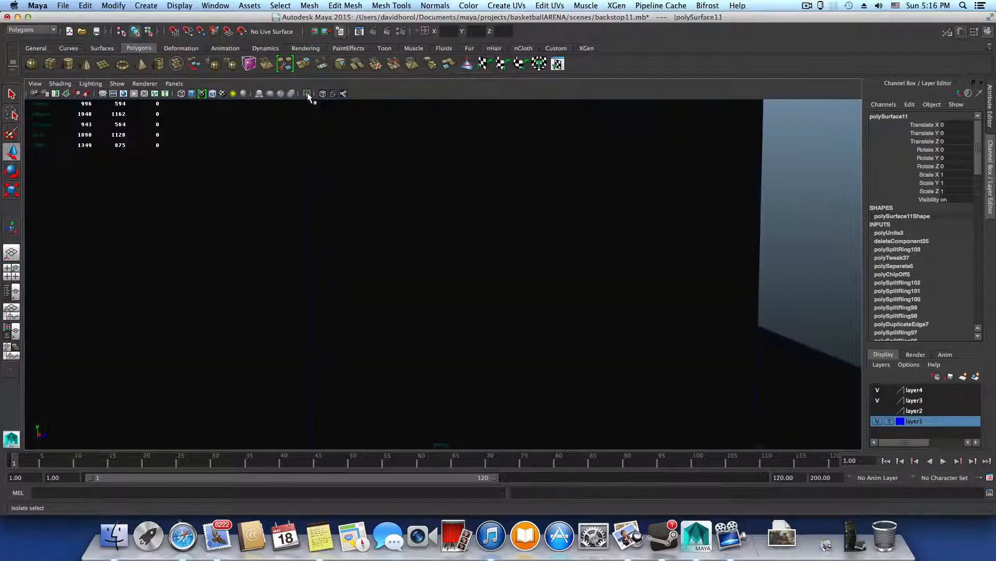
pyautogui.scroll(-10, 640, 331)
pyautogui.scroll(-3, 640, 330)
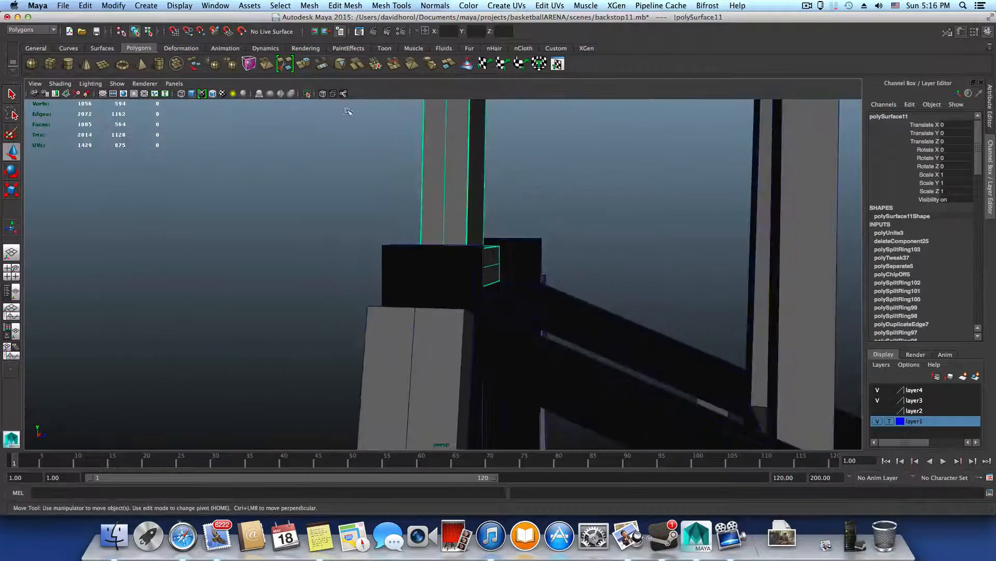
pyautogui.click(306, 95)
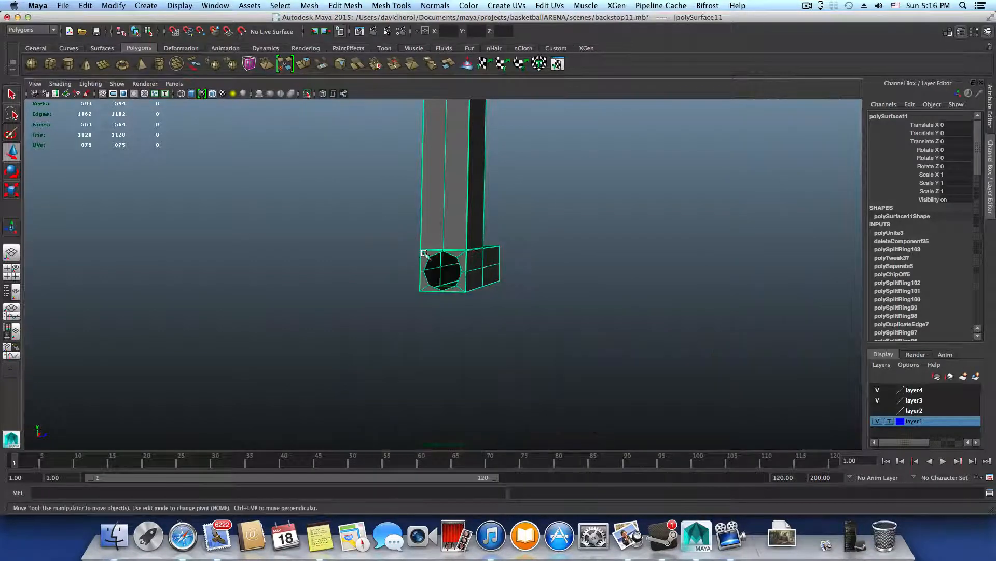
pyautogui.scroll(6, 783, 358)
pyautogui.scroll(3, 555, 318)
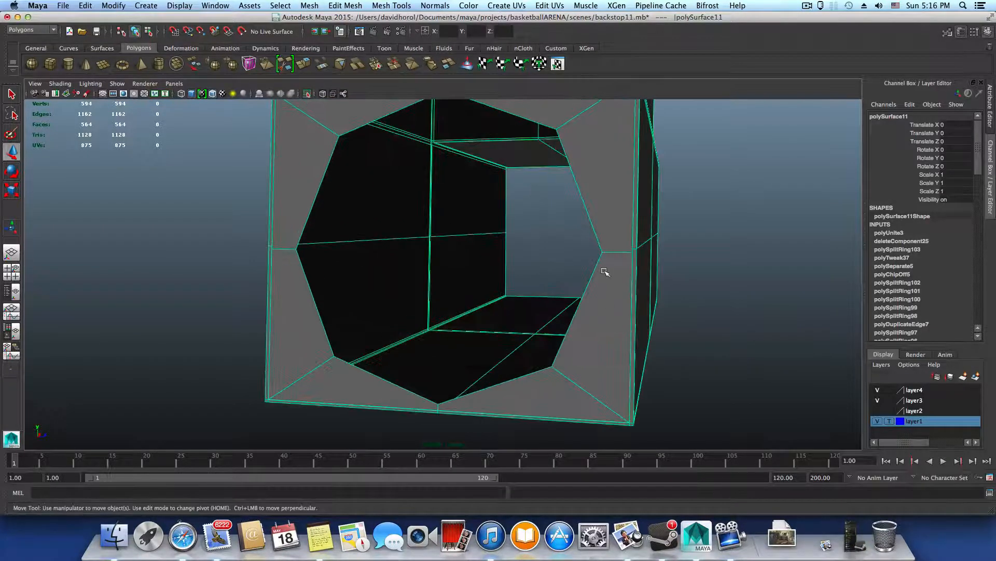
# Move the hole faces' two outer side-midpoint vertices slightly inward, away from the post's matching edge vertices
pyautogui.moveTo(605, 272); pyautogui.dragTo(616, 259, button='right')
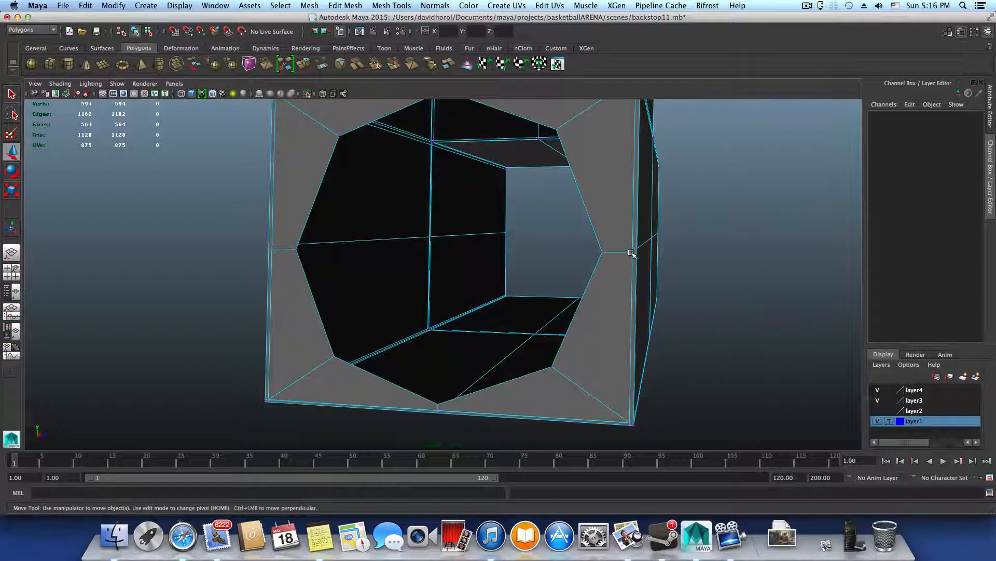
pyautogui.click(632, 253)
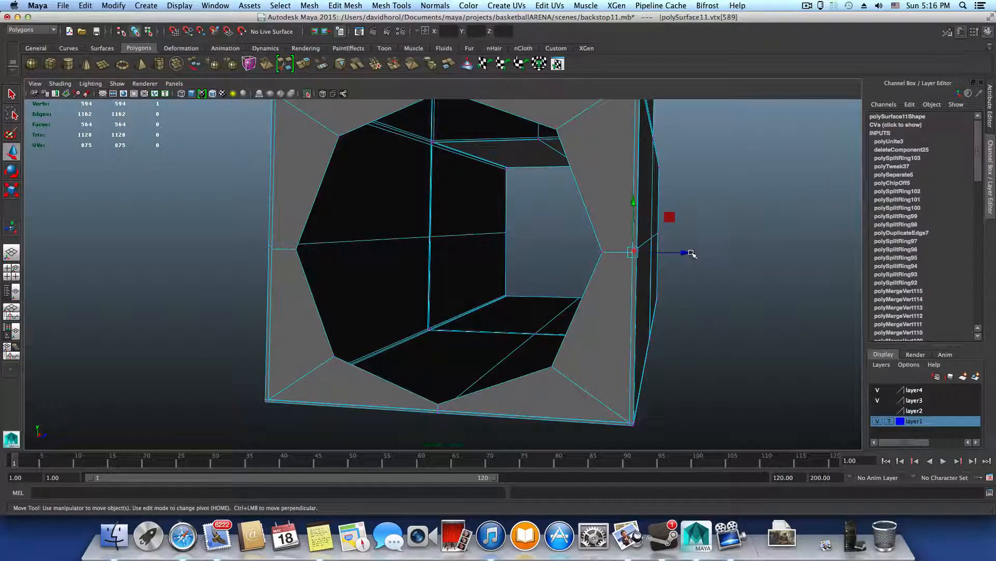
pyautogui.moveTo(691, 253); pyautogui.dragTo(681, 253)
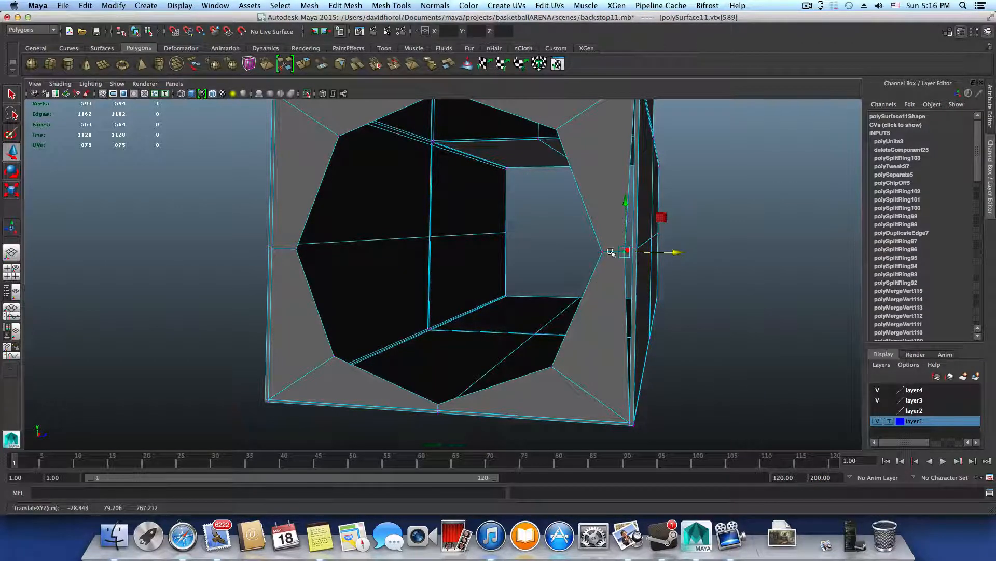
pyautogui.click(271, 248)
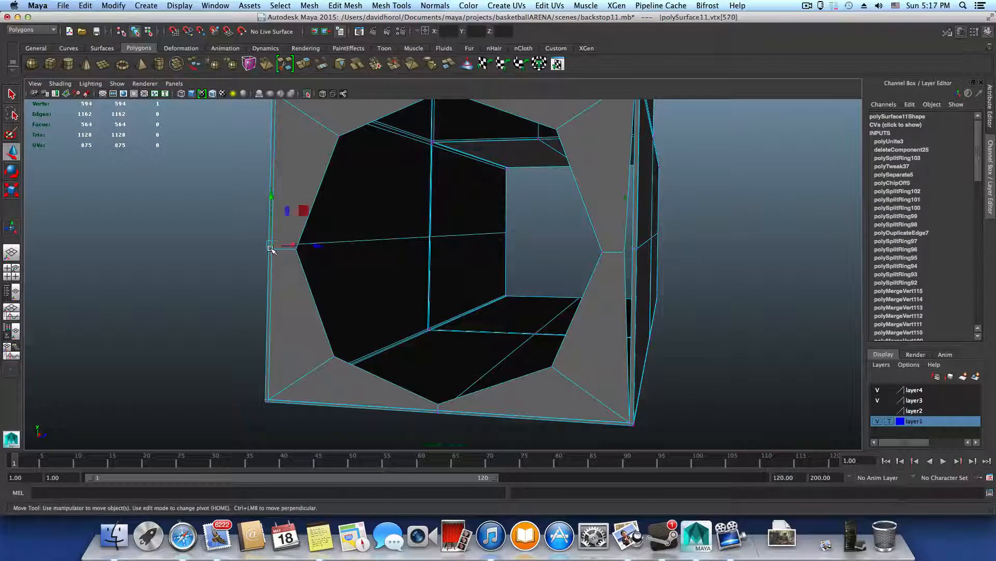
pyautogui.moveTo(322, 247); pyautogui.dragTo(338, 281)
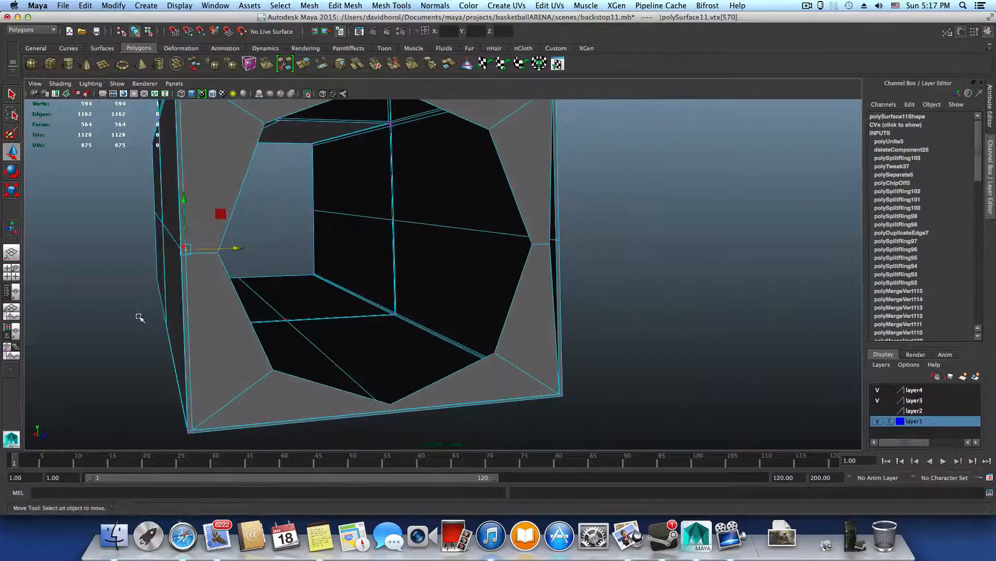
pyautogui.click(179, 258)
pyautogui.click(187, 253)
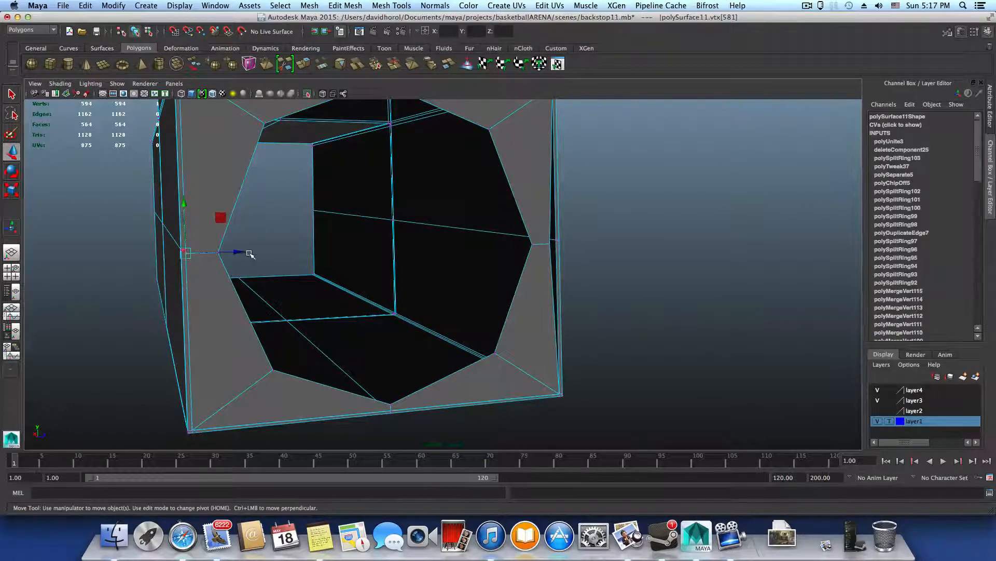
pyautogui.moveTo(240, 251); pyautogui.dragTo(263, 281)
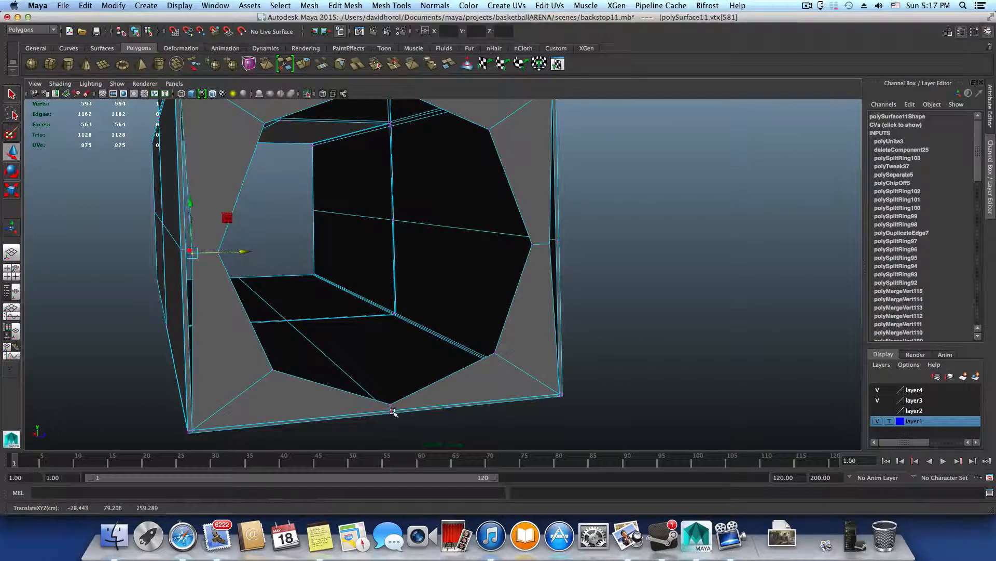
# Raise the hole faces' bottom-middle vertex slightly and move both lower outer corner vertices inward, clear of the post's vertices
pyautogui.keyDown('alt'); pyautogui.moveTo(393, 411); pyautogui.dragTo(398, 336, button='middle'); pyautogui.keyUp('alt')
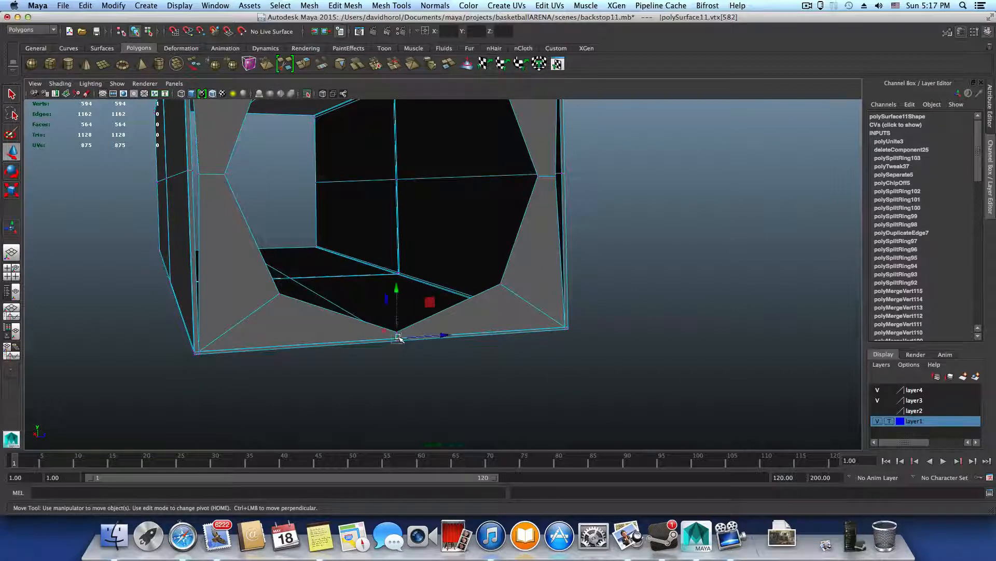
pyautogui.moveTo(396, 303); pyautogui.dragTo(443, 302)
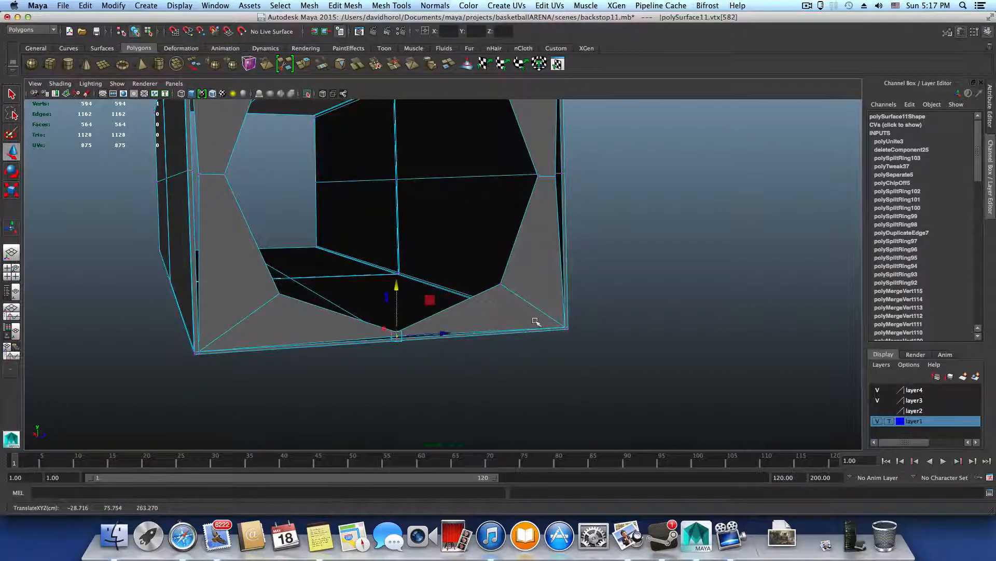
pyautogui.keyDown('alt'); pyautogui.moveTo(536, 321); pyautogui.dragTo(488, 321); pyautogui.keyUp('alt')
pyautogui.keyDown('alt'); pyautogui.moveTo(536, 341); pyautogui.dragTo(327, 292, button='middle'); pyautogui.keyUp('alt')
pyautogui.keyDown('alt'); pyautogui.moveTo(431, 327); pyautogui.dragTo(752, 434, button='right'); pyautogui.keyUp('alt')
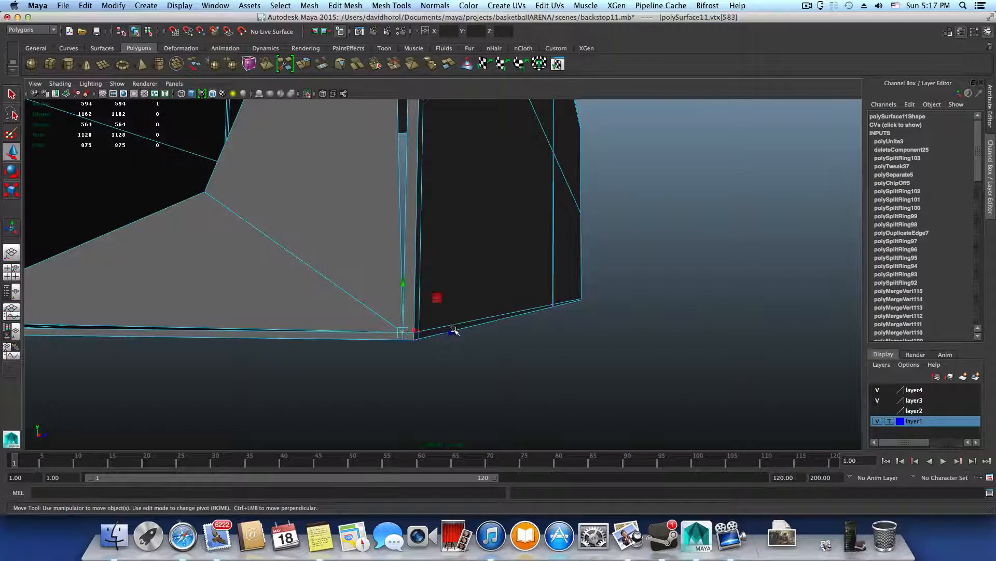
pyautogui.moveTo(454, 331); pyautogui.dragTo(394, 278)
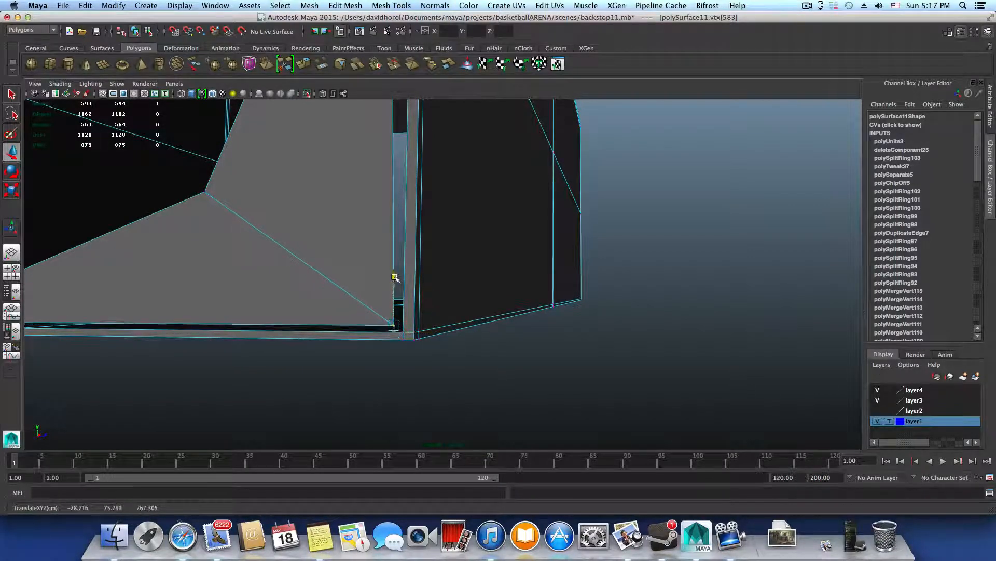
pyautogui.keyDown('alt'); pyautogui.moveTo(347, 288); pyautogui.dragTo(540, 340, button='middle'); pyautogui.keyUp('alt')
pyautogui.keyDown('alt'); pyautogui.moveTo(468, 353); pyautogui.dragTo(690, 384, button='middle'); pyautogui.keyUp('alt')
pyautogui.keyDown('alt'); pyautogui.moveTo(539, 367); pyautogui.dragTo(760, 363, button='middle'); pyautogui.keyUp('alt')
pyautogui.keyDown('alt'); pyautogui.moveTo(79, 383); pyautogui.dragTo(254, 390, button='middle'); pyautogui.keyUp('alt')
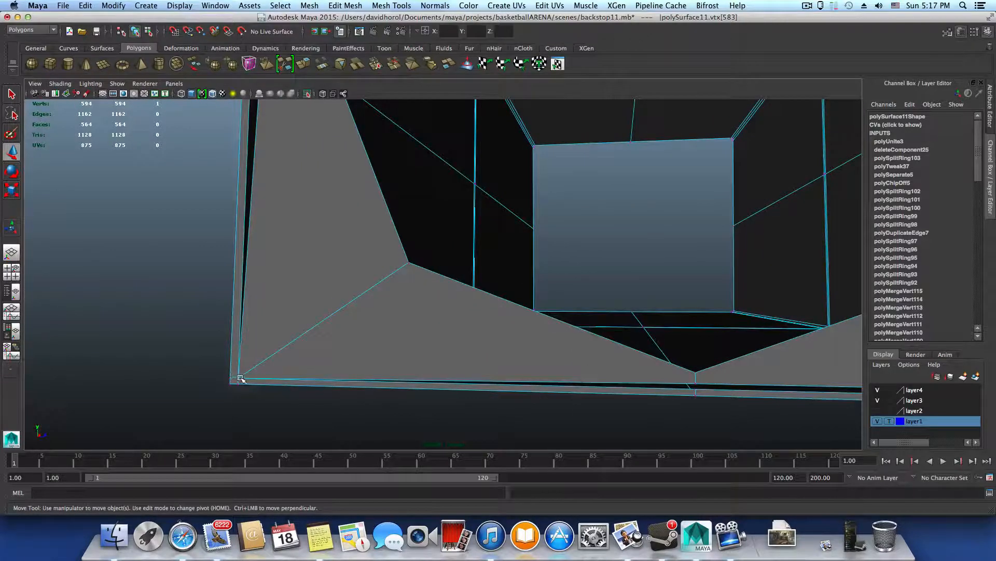
pyautogui.moveTo(284, 379); pyautogui.dragTo(250, 342)
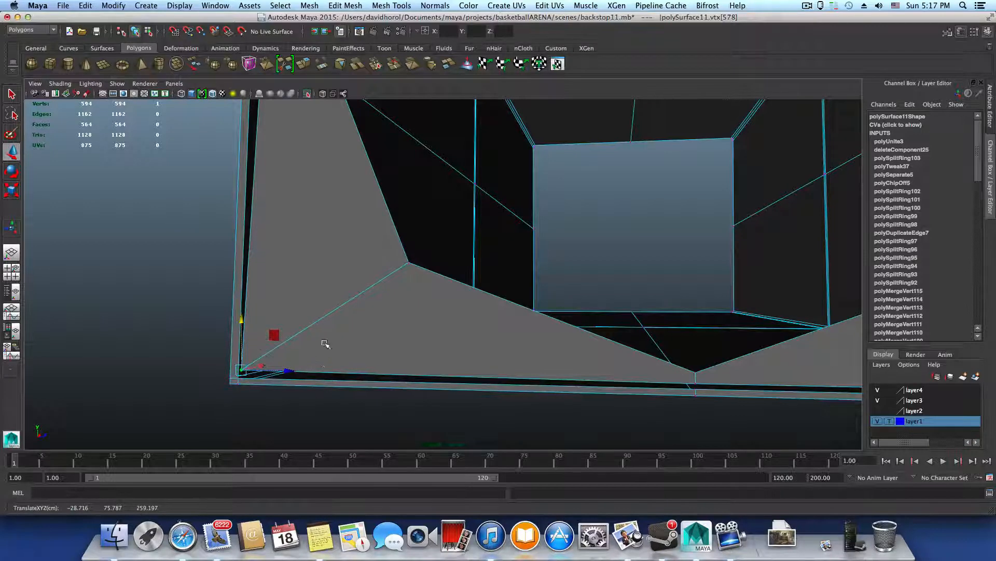
# Shift the hole faces' two upper outer corner vertices slightly inward so they separate from the post's corner vertices
pyautogui.keyDown('alt'); pyautogui.moveTo(325, 344); pyautogui.dragTo(452, 441); pyautogui.keyUp('alt')
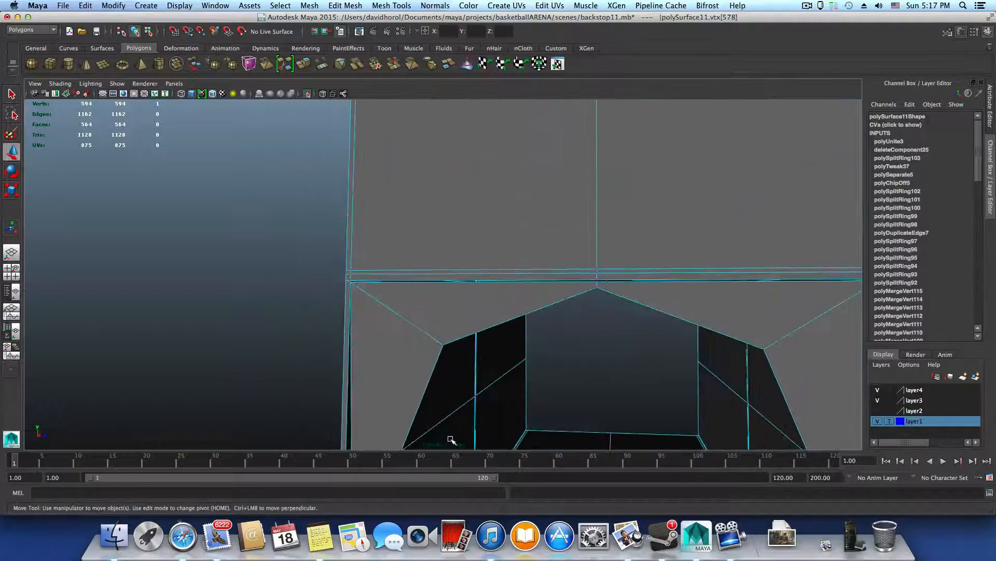
pyautogui.keyDown('alt'); pyautogui.moveTo(451, 440); pyautogui.dragTo(605, 417, button='right'); pyautogui.keyUp('alt')
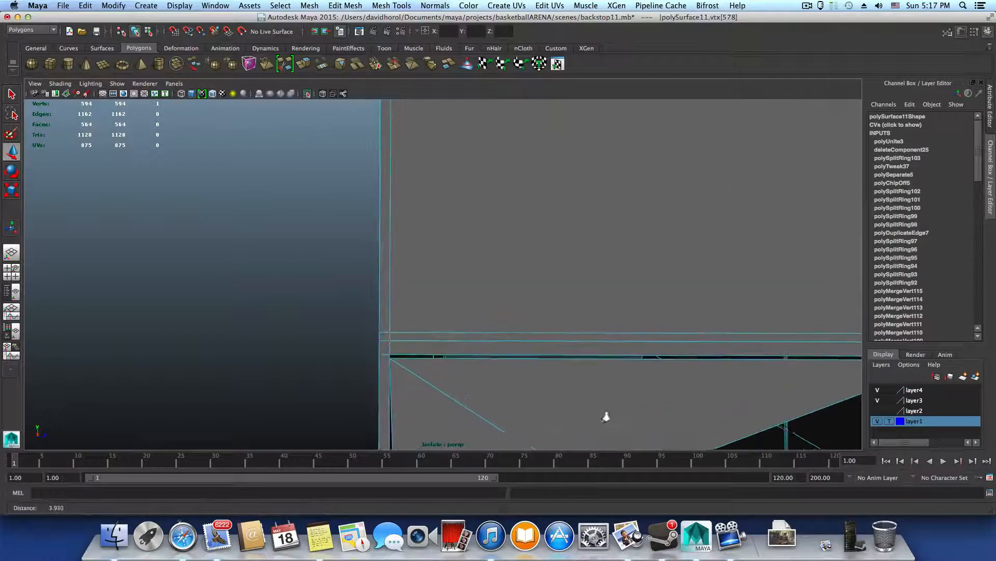
pyautogui.keyDown('alt'); pyautogui.moveTo(483, 399); pyautogui.dragTo(463, 332, button='middle'); pyautogui.keyUp('alt')
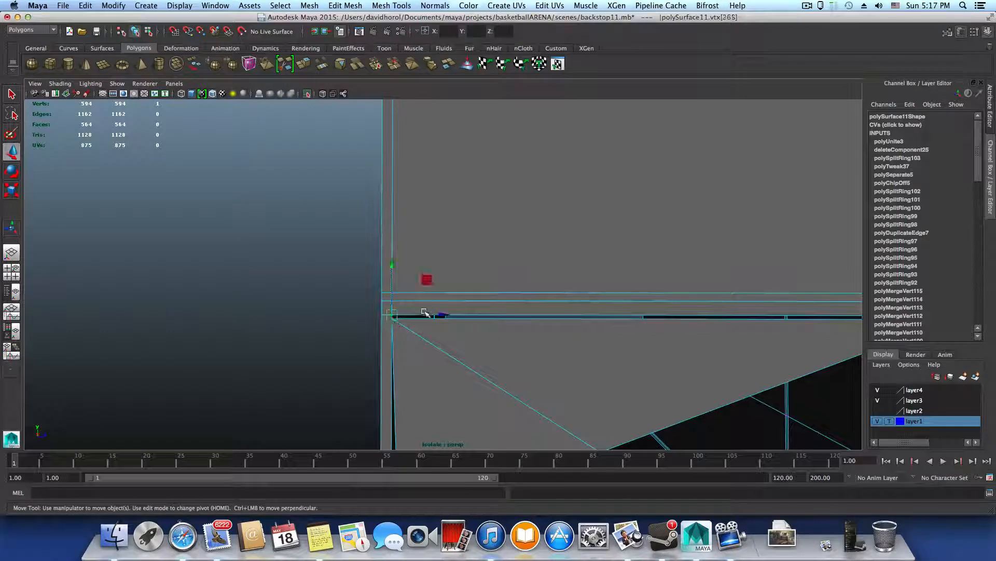
pyautogui.click(444, 367)
pyautogui.press('super+z')
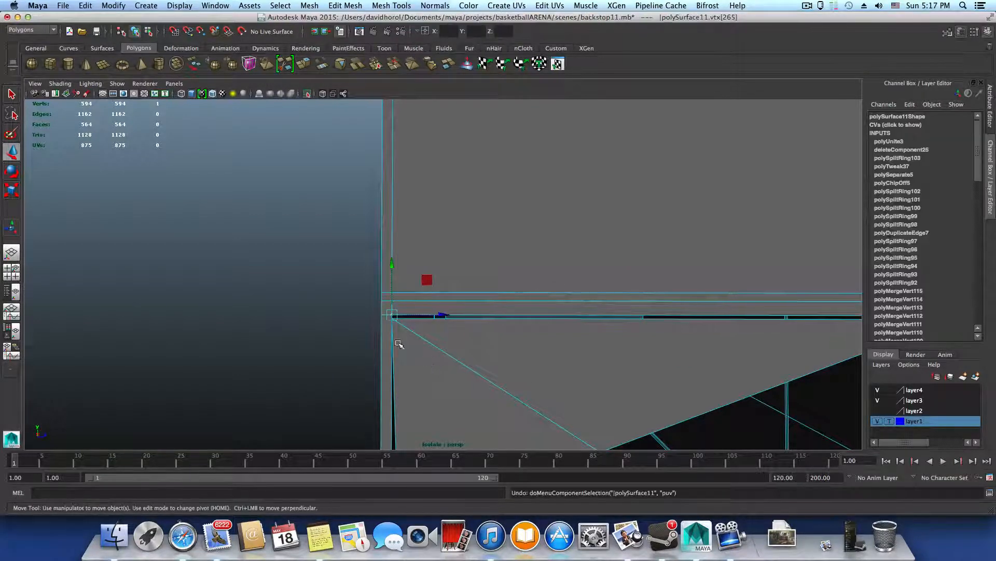
pyautogui.keyDown('alt'); pyautogui.moveTo(419, 357); pyautogui.dragTo(440, 409, button='right'); pyautogui.keyUp('alt')
pyautogui.moveTo(382, 322); pyautogui.dragTo(362, 344, button='right')
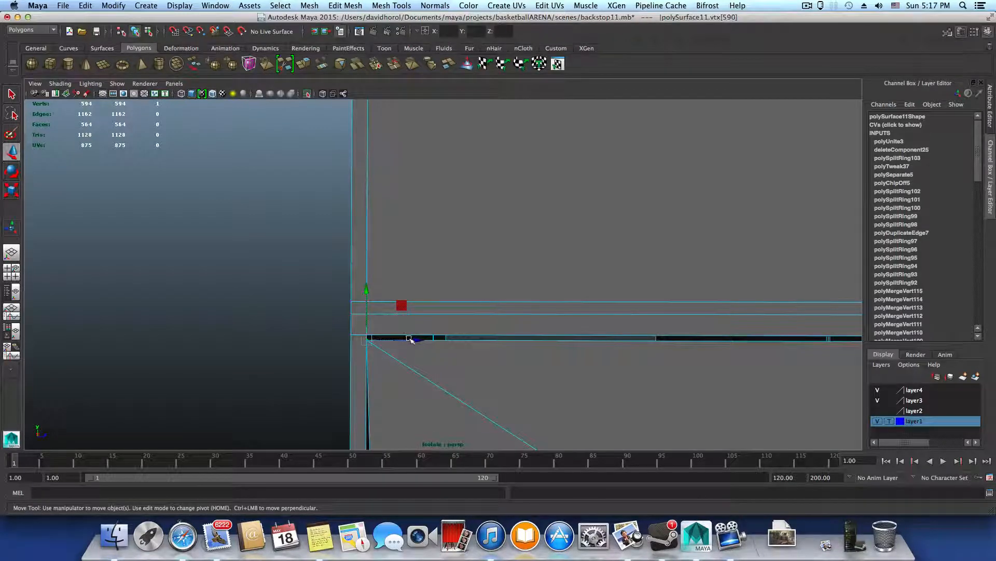
pyautogui.moveTo(417, 340); pyautogui.dragTo(427, 340)
pyautogui.keyDown('alt'); pyautogui.moveTo(560, 369); pyautogui.dragTo(338, 346, button='right'); pyautogui.keyUp('alt')
pyautogui.keyDown('alt'); pyautogui.moveTo(698, 378); pyautogui.dragTo(676, 378, button='right'); pyautogui.keyUp('alt')
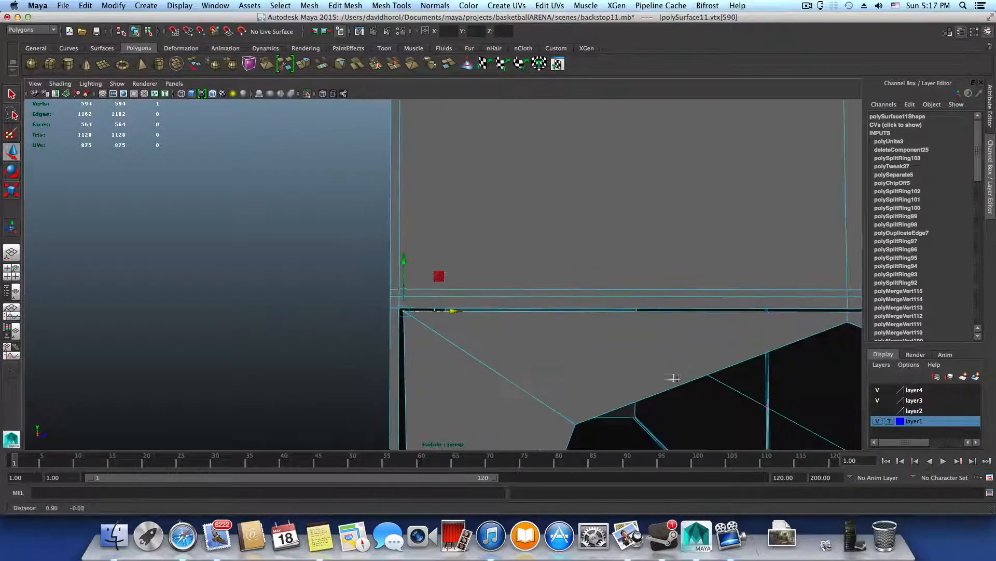
pyautogui.keyDown('alt'); pyautogui.moveTo(674, 378); pyautogui.dragTo(668, 337); pyautogui.keyUp('alt')
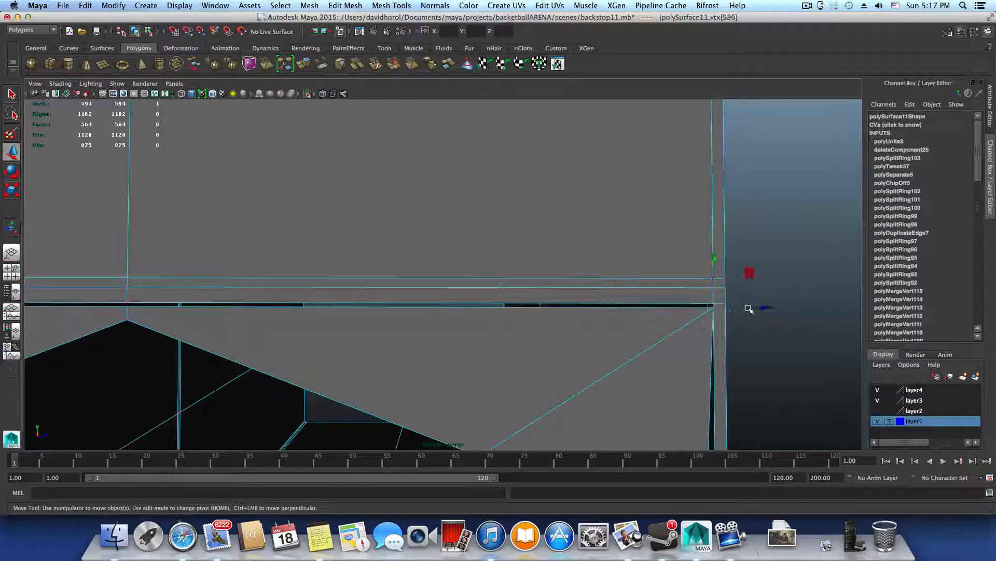
pyautogui.keyDown('alt'); pyautogui.moveTo(750, 306); pyautogui.dragTo(606, 381); pyautogui.keyUp('alt')
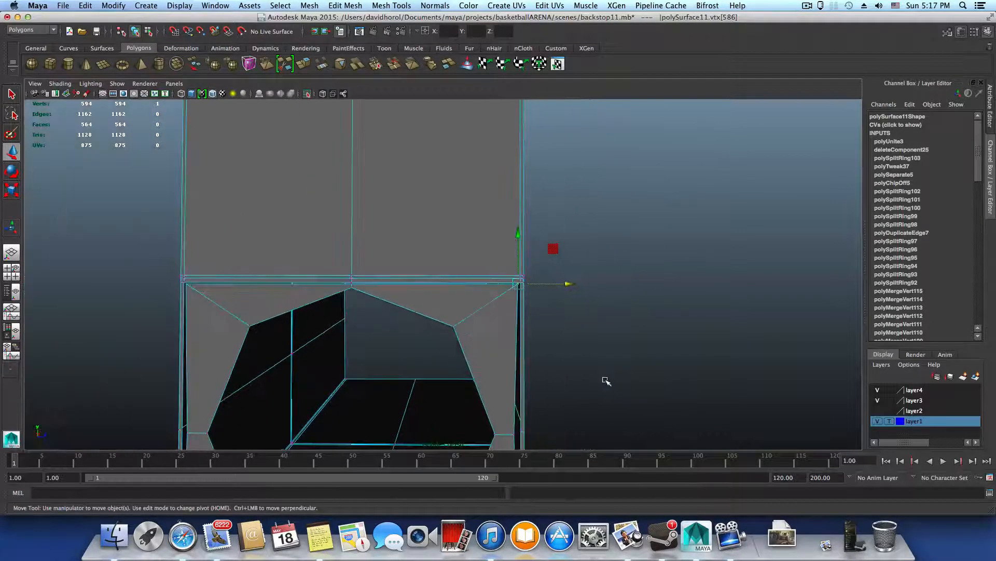
# Merge the hole faces' upper corner and top-middle vertices into the post's matching vertices with the Merge Vertex Tool
pyautogui.click(375, 4)
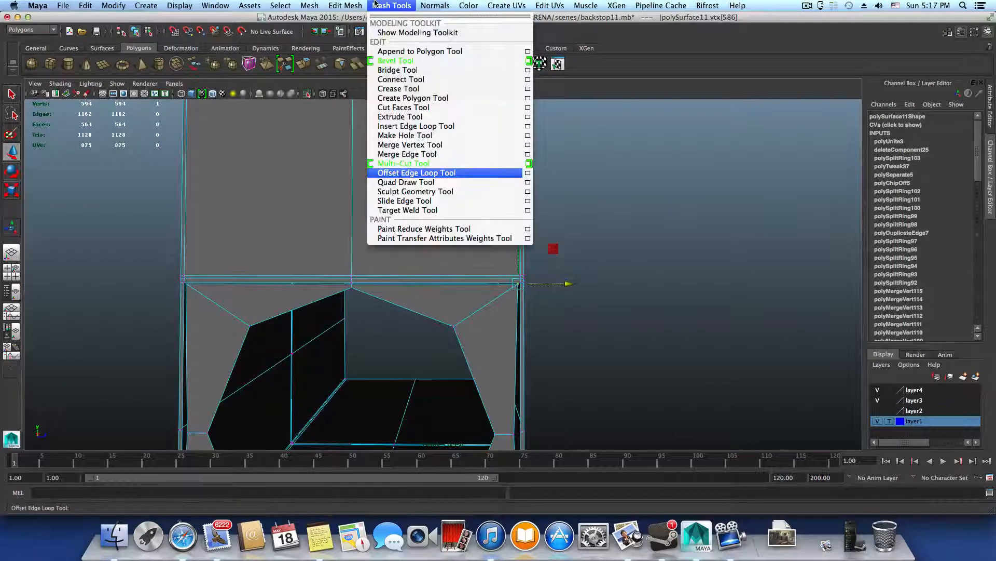
pyautogui.click(432, 149)
pyautogui.keyDown('alt'); pyautogui.moveTo(521, 312); pyautogui.dragTo(716, 345, button='right'); pyautogui.keyUp('alt')
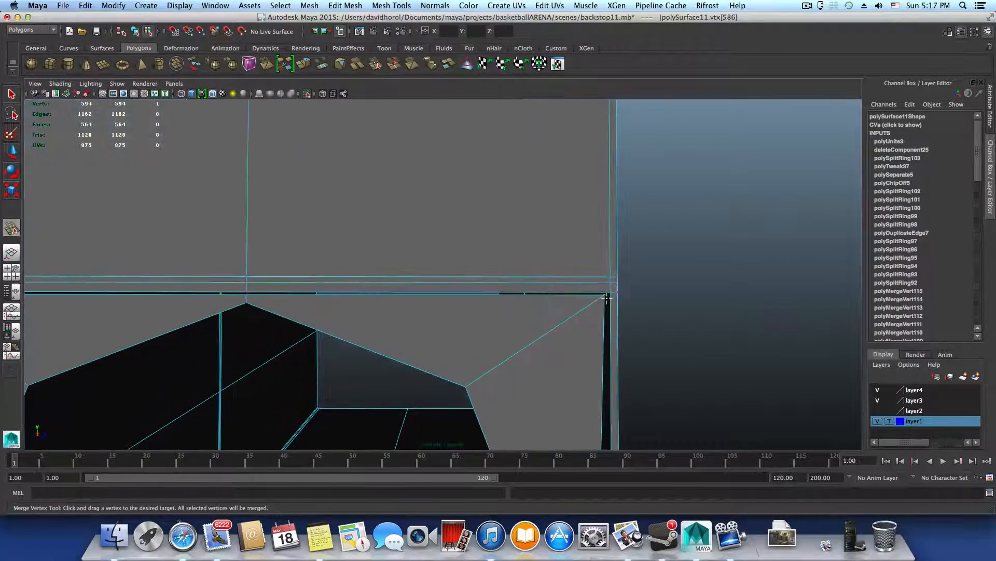
pyautogui.moveTo(606, 297); pyautogui.dragTo(611, 292)
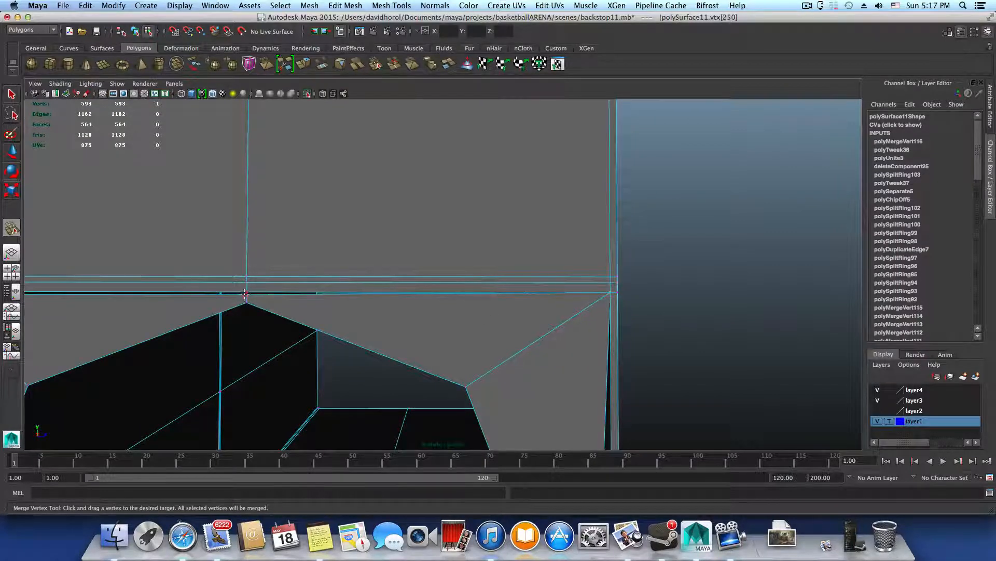
pyautogui.moveTo(245, 294); pyautogui.dragTo(247, 291)
pyautogui.keyDown('alt'); pyautogui.moveTo(241, 283); pyautogui.dragTo(548, 256, button='middle'); pyautogui.keyUp('alt')
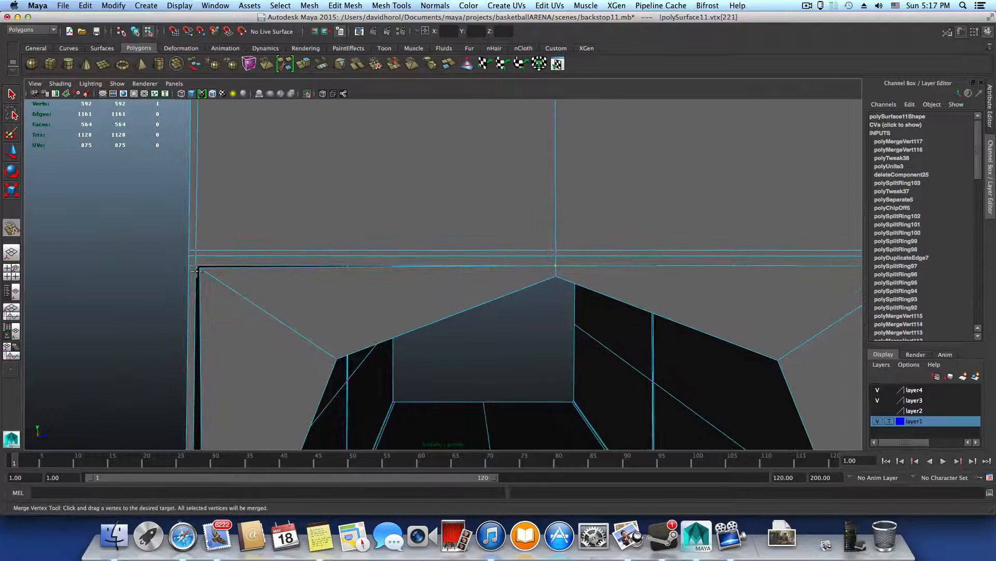
pyautogui.moveTo(198, 267); pyautogui.dragTo(195, 266)
# Merge the hole faces' left side-midpoint, lower-left corner and bottom-middle vertices into the adjacent post vertices
pyautogui.keyDown('alt'); pyautogui.moveTo(217, 312); pyautogui.dragTo(285, 129, button='middle'); pyautogui.keyUp('alt')
pyautogui.keyDown('alt'); pyautogui.moveTo(267, 314); pyautogui.dragTo(271, 247, button='middle'); pyautogui.keyUp('alt')
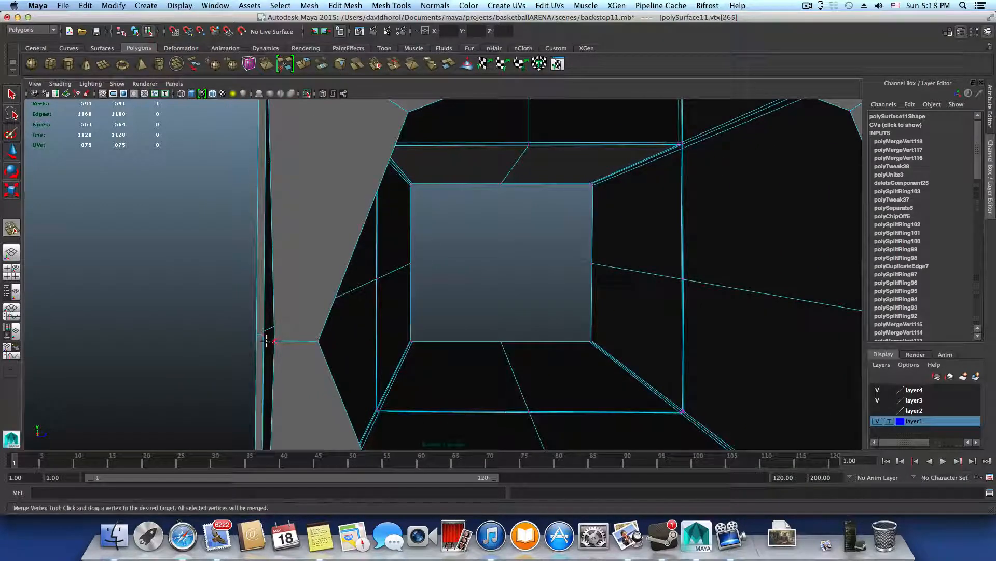
pyautogui.moveTo(266, 336); pyautogui.dragTo(267, 335)
pyautogui.keyDown('alt'); pyautogui.moveTo(289, 344); pyautogui.dragTo(625, 389, button='right'); pyautogui.keyUp('alt')
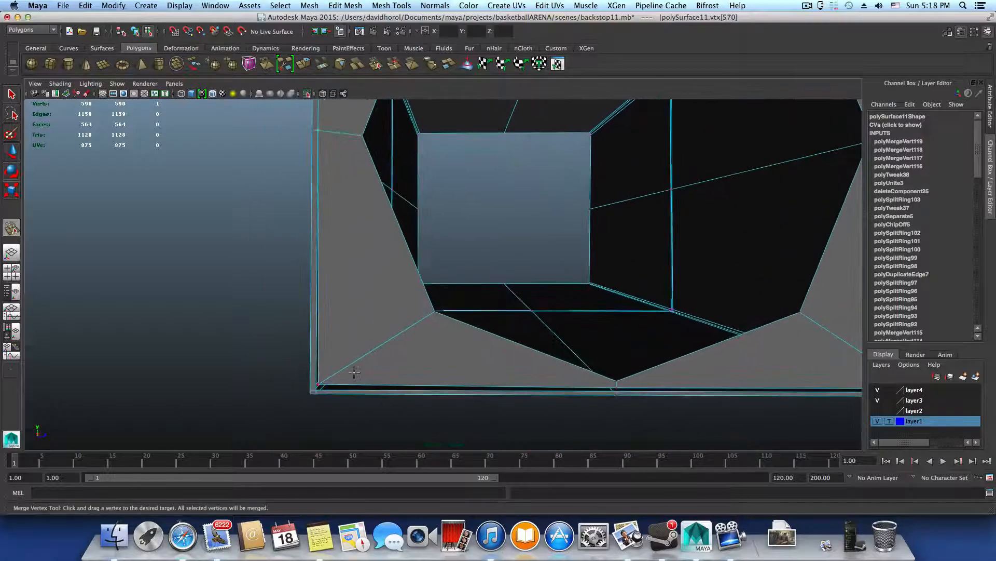
pyautogui.moveTo(317, 387); pyautogui.dragTo(314, 390)
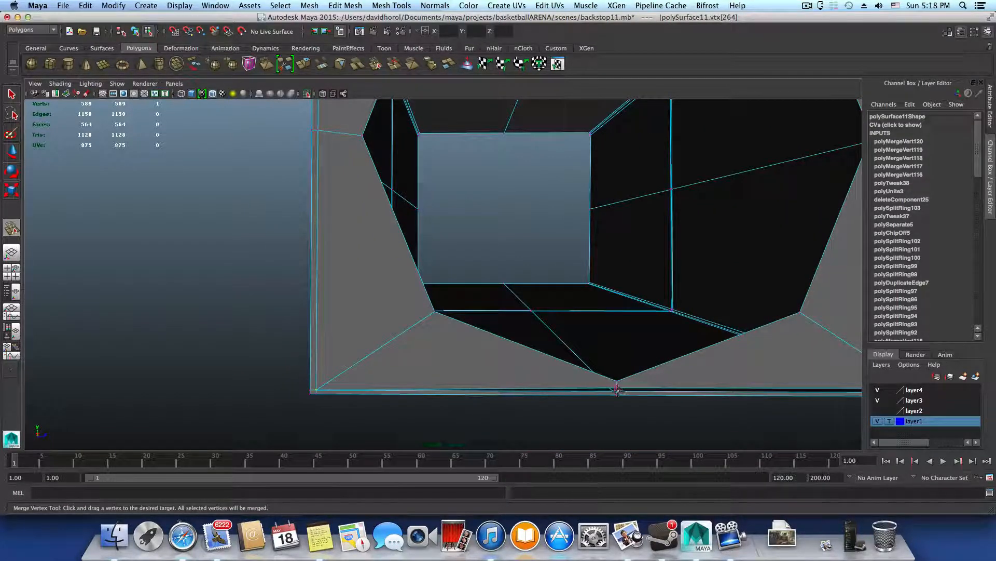
pyautogui.moveTo(617, 390); pyautogui.dragTo(618, 393)
# Merge the hole faces' lower-right corner and right side-midpoint vertices into the post's vertices, then return to object selection
pyautogui.keyDown('alt'); pyautogui.moveTo(689, 390); pyautogui.dragTo(271, 433, button='middle'); pyautogui.keyUp('alt')
pyautogui.keyDown('alt'); pyautogui.moveTo(414, 421); pyautogui.dragTo(380, 417, button='middle'); pyautogui.keyUp('alt')
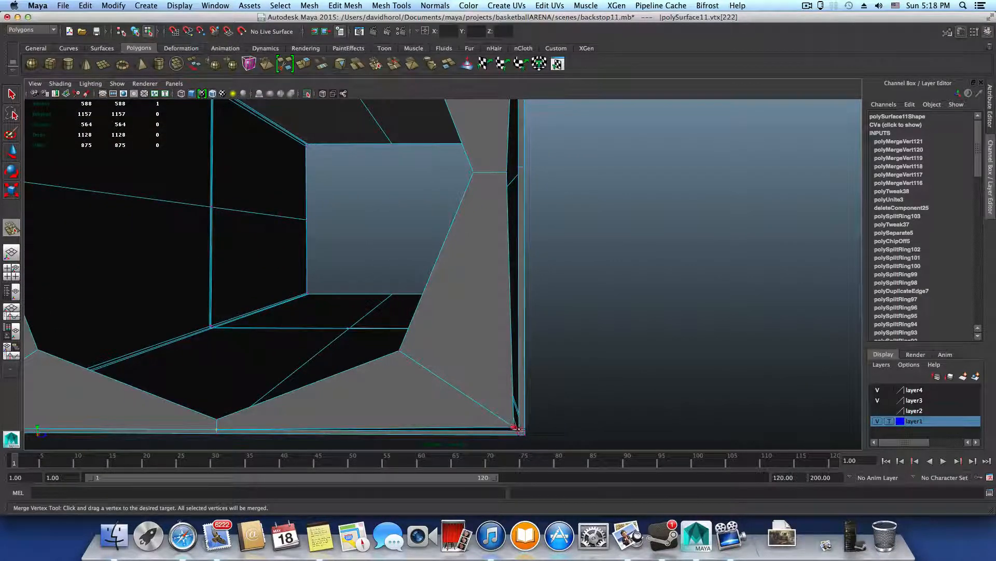
pyautogui.moveTo(516, 427); pyautogui.dragTo(519, 431)
pyautogui.keyDown('alt'); pyautogui.moveTo(503, 271); pyautogui.dragTo(480, 454, button='middle'); pyautogui.keyUp('alt')
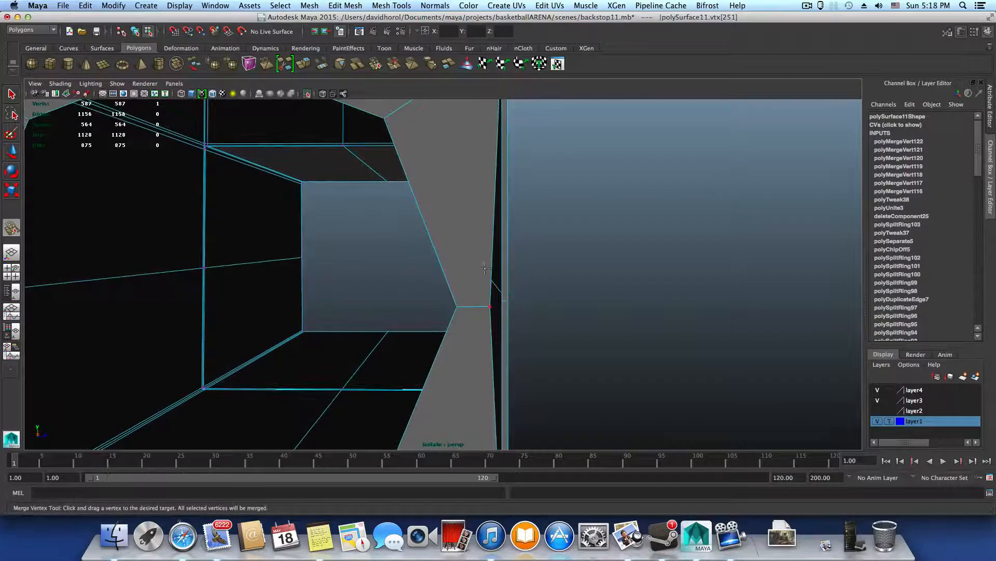
pyautogui.moveTo(500, 300); pyautogui.dragTo(502, 300)
pyautogui.keyDown('alt'); pyautogui.moveTo(480, 253); pyautogui.dragTo(486, 380, button='middle'); pyautogui.keyUp('alt')
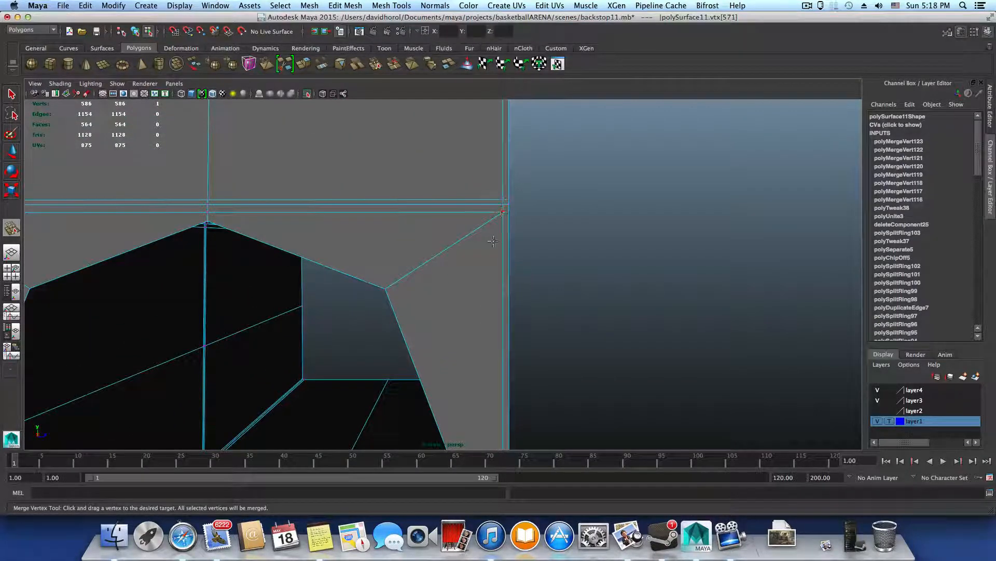
pyautogui.press('F8')
pyautogui.keyDown('alt'); pyautogui.moveTo(488, 286); pyautogui.dragTo(462, 363); pyautogui.keyUp('alt')
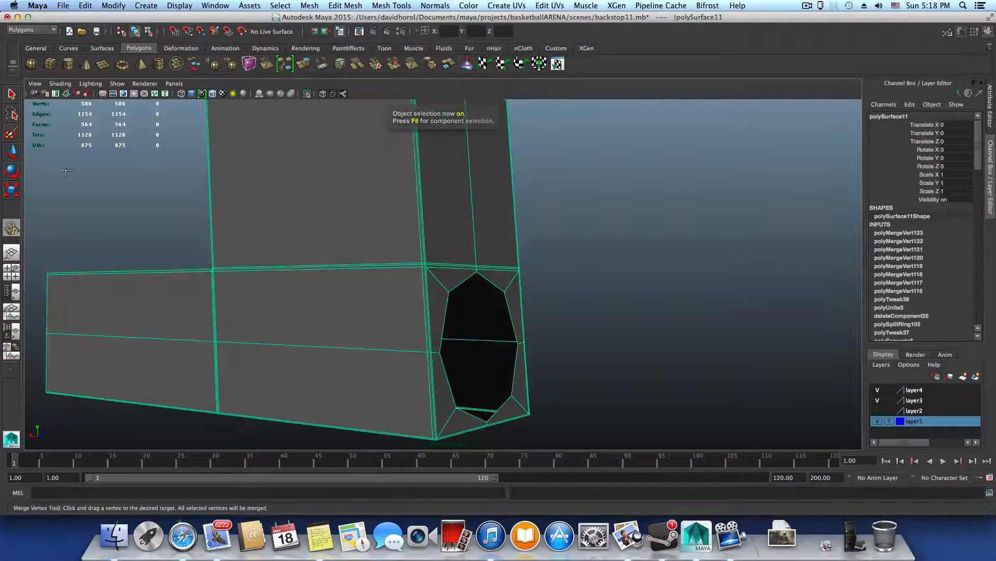
# Select the border edge loop of the round hole and extrude it inward along the post's base
pyautogui.click(10, 96)
pyautogui.moveTo(448, 285); pyautogui.dragTo(452, 261, button='right')
pyautogui.click(491, 280)
pyautogui.keyDown('alt'); pyautogui.moveTo(491, 281); pyautogui.dragTo(433, 383); pyautogui.keyUp('alt')
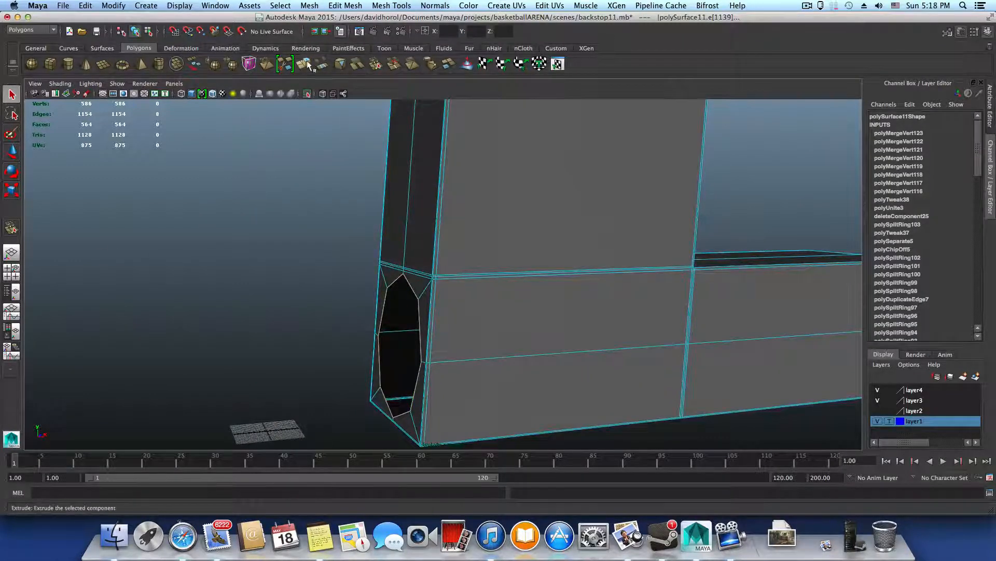
pyautogui.hotkey('ctrl', 'e')
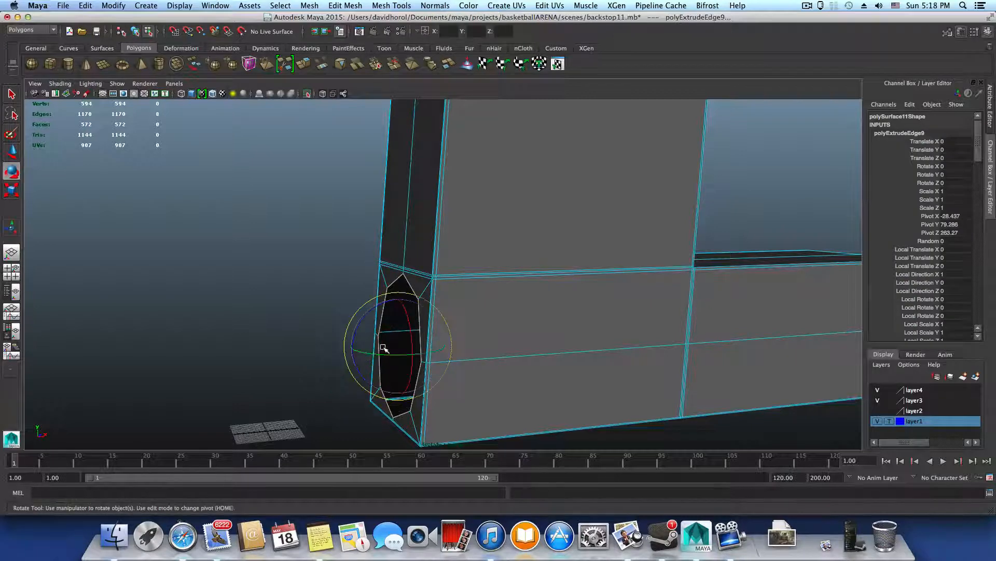
pyautogui.press('w')
pyautogui.moveTo(440, 342); pyautogui.dragTo(615, 338, button='middle')
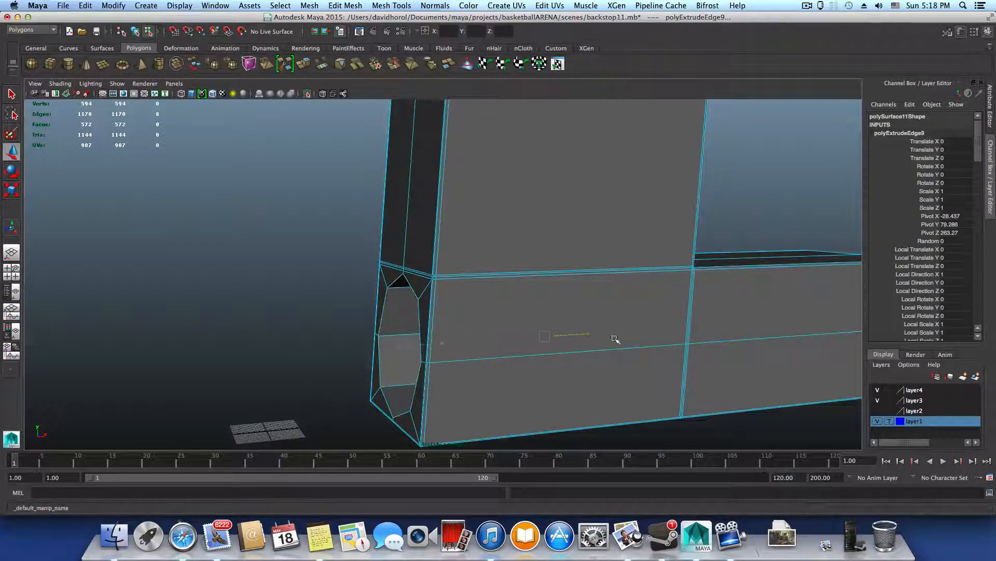
# Move the extruded hole border along the post's base until it passes the base's inner open end
pyautogui.keyDown('alt'); pyautogui.moveTo(793, 337); pyautogui.dragTo(105, 412, button='middle'); pyautogui.keyUp('alt')
pyautogui.keyDown('alt'); pyautogui.moveTo(104, 412); pyautogui.dragTo(70, 410); pyautogui.keyUp('alt')
pyautogui.keyDown('alt'); pyautogui.moveTo(202, 391); pyautogui.dragTo(199, 332, button='middle'); pyautogui.keyUp('alt')
pyautogui.moveTo(264, 334); pyautogui.dragTo(402, 345)
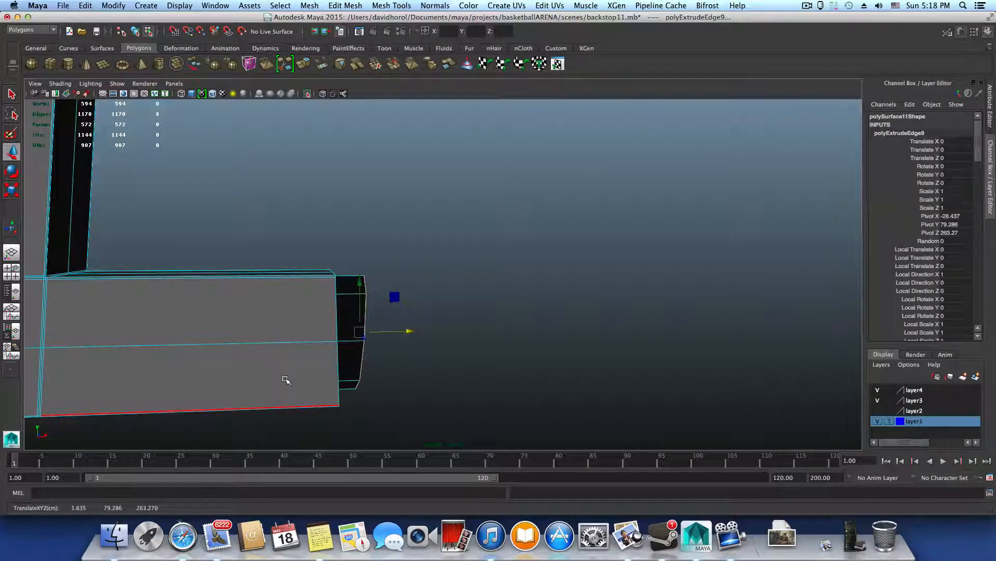
# Flatten the extruded border loop by scaling it along the base's length, move it back toward the base's inner end, and return to object selection
pyautogui.keyDown('alt'); pyautogui.moveTo(286, 380); pyautogui.dragTo(280, 382); pyautogui.keyUp('alt')
pyautogui.press('e')
pyautogui.press('r')
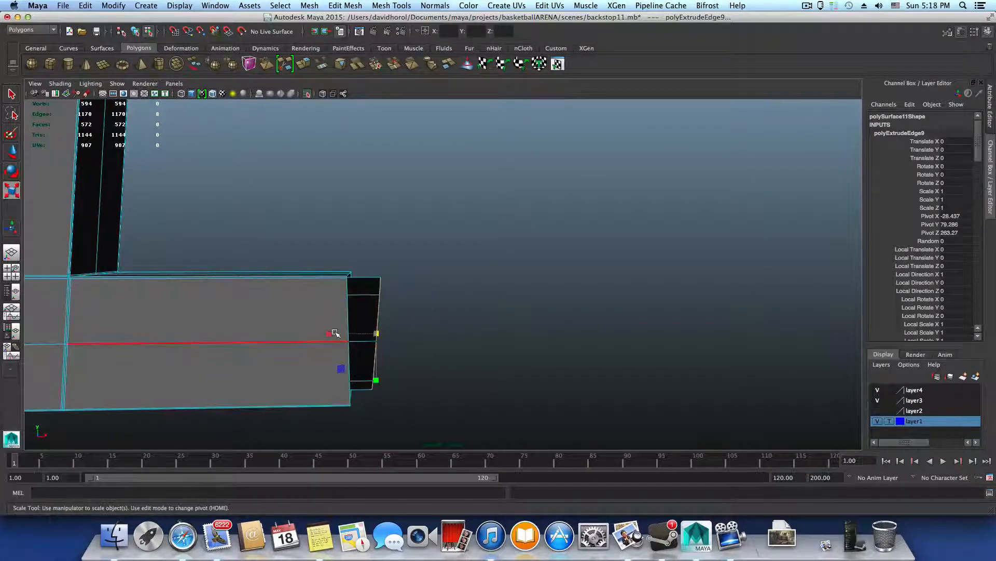
pyautogui.moveTo(334, 333); pyautogui.dragTo(333, 334)
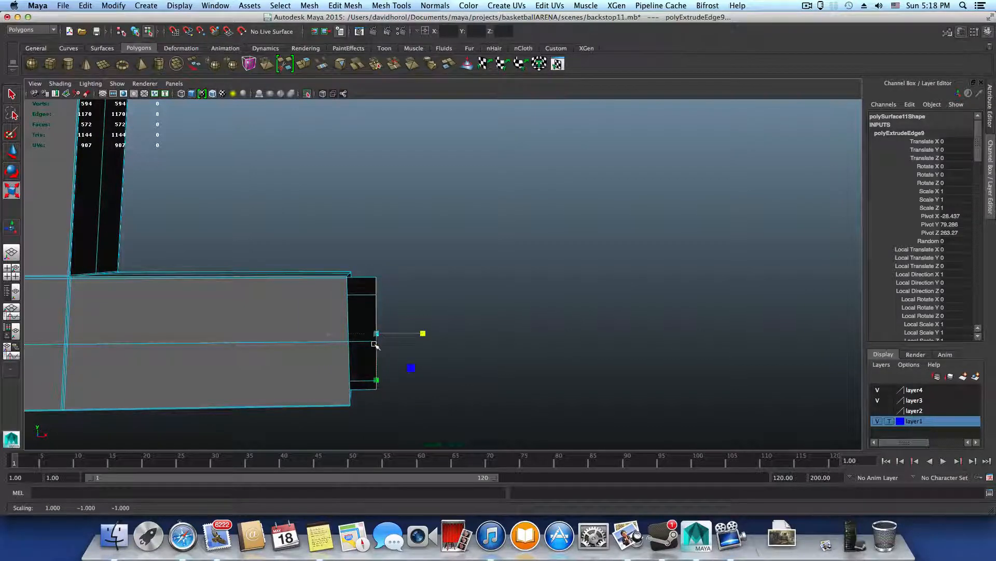
pyautogui.press('w')
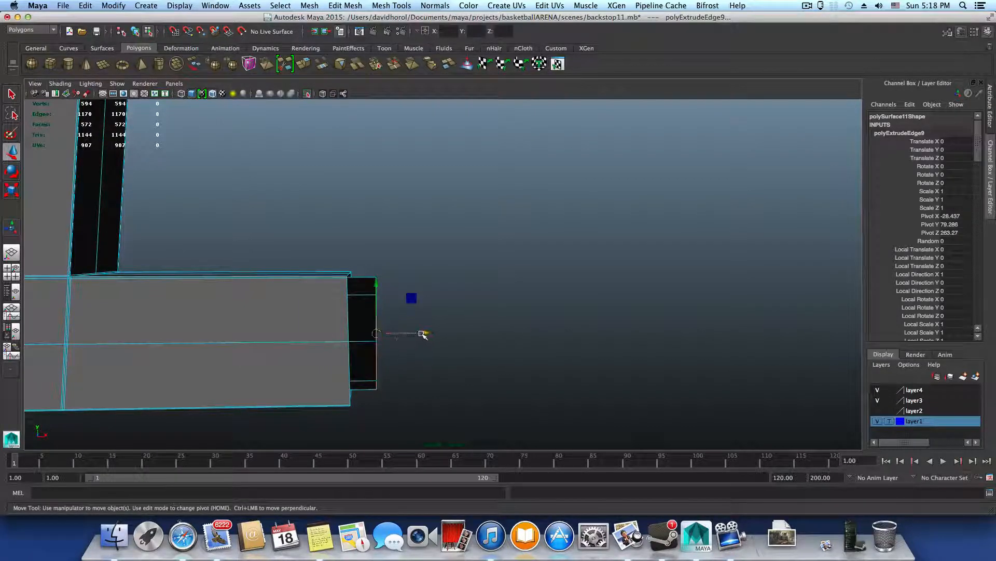
pyautogui.moveTo(428, 333); pyautogui.dragTo(407, 332)
pyautogui.keyDown('alt'); pyautogui.moveTo(340, 329); pyautogui.dragTo(469, 369); pyautogui.keyUp('alt')
pyautogui.press('F8')
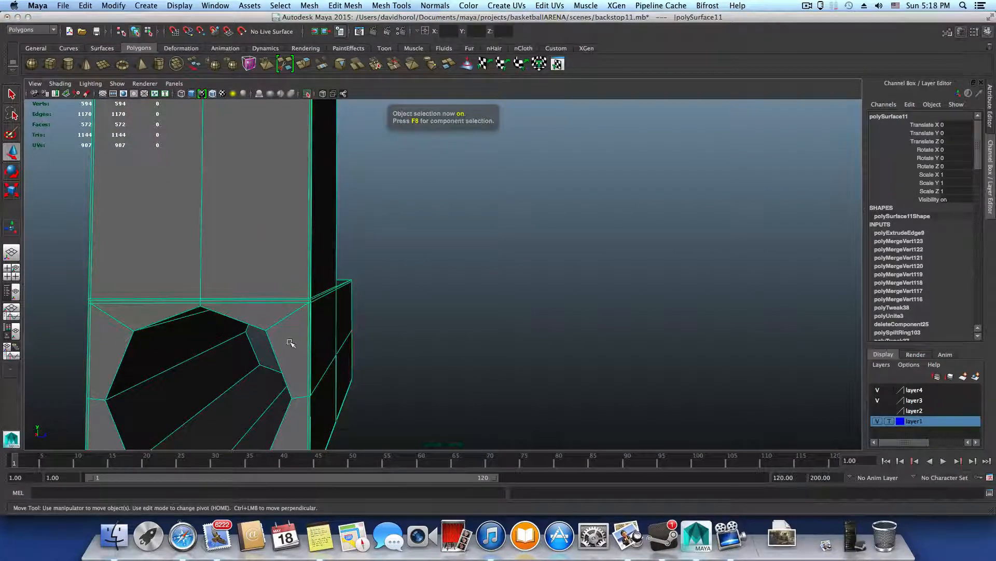
# Insert supporting edge loops close to the round hole's rim, on the surrounding face and just inside the hole, then return to object selection
pyautogui.keyDown('shift'); pyautogui.moveTo(290, 342); pyautogui.dragTo(249, 322, button='right'); pyautogui.keyUp('shift')
pyautogui.moveTo(278, 323); pyautogui.dragTo(310, 313)
pyautogui.keyDown('alt'); pyautogui.moveTo(251, 390); pyautogui.dragTo(229, 382); pyautogui.keyUp('alt')
pyautogui.keyDown('alt'); pyautogui.moveTo(229, 381); pyautogui.dragTo(587, 250, button='middle'); pyautogui.keyUp('alt')
pyautogui.keyDown('alt'); pyautogui.moveTo(587, 249); pyautogui.dragTo(561, 329, button='right'); pyautogui.keyUp('alt')
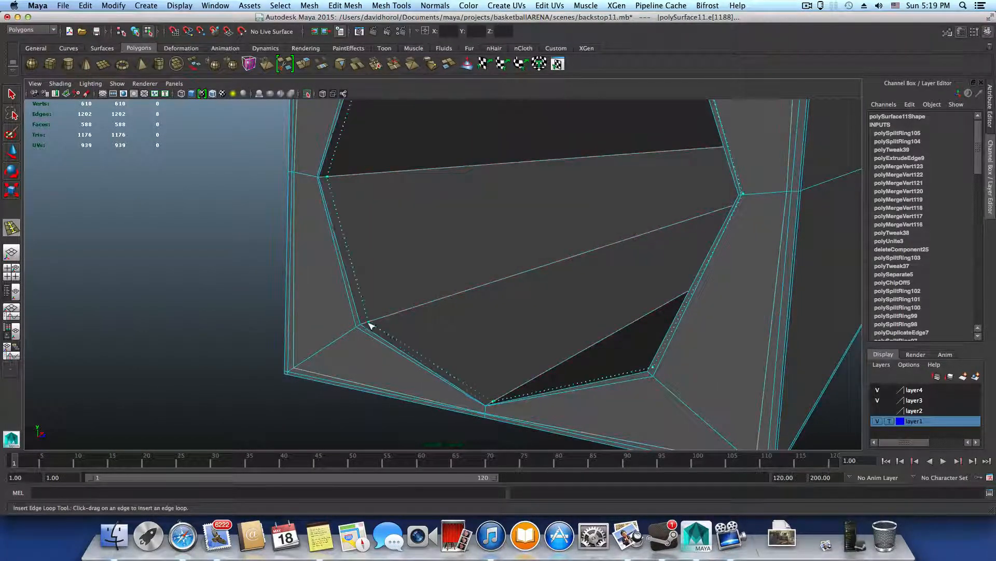
pyautogui.moveTo(364, 327); pyautogui.dragTo(364, 328)
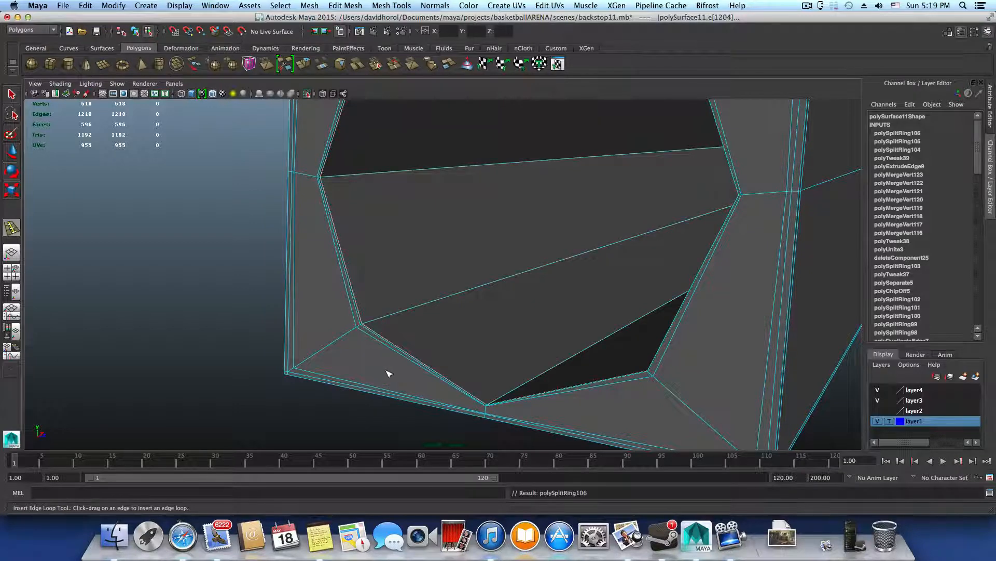
pyautogui.press('F8')
pyautogui.scroll(-10, 386, 370)
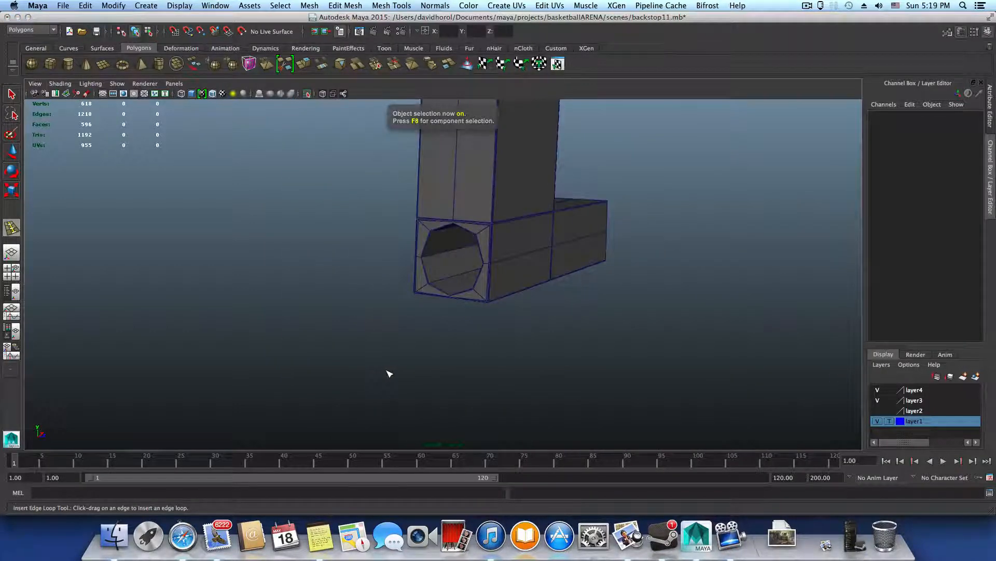
# Preview the post in smoothed display and examine the round hole running through its base
pyautogui.click(460, 236)
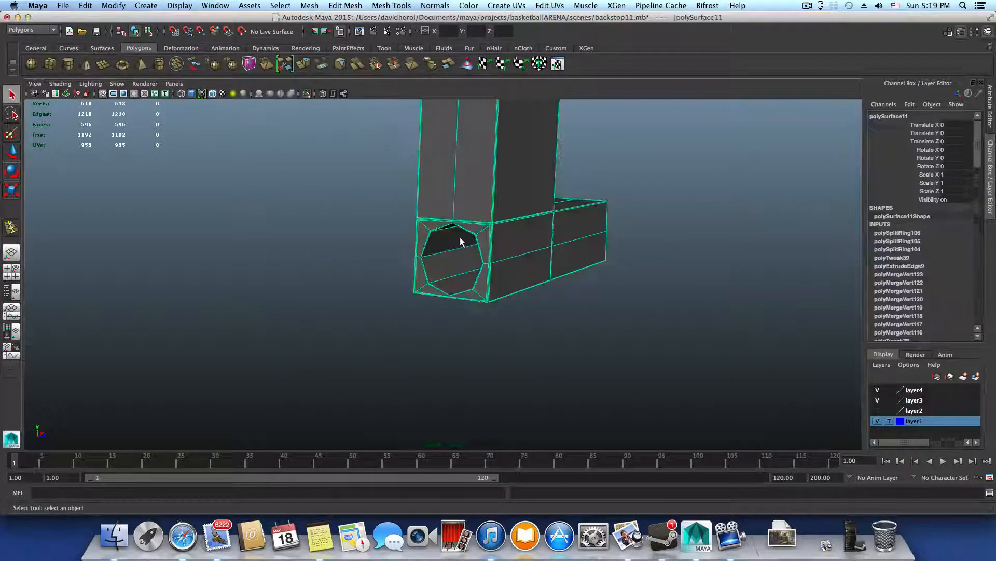
pyautogui.keyDown('alt'); pyautogui.moveTo(460, 237); pyautogui.dragTo(487, 289); pyautogui.keyUp('alt')
pyautogui.keyDown('alt'); pyautogui.moveTo(487, 289); pyautogui.dragTo(788, 358, button='right'); pyautogui.keyUp('alt')
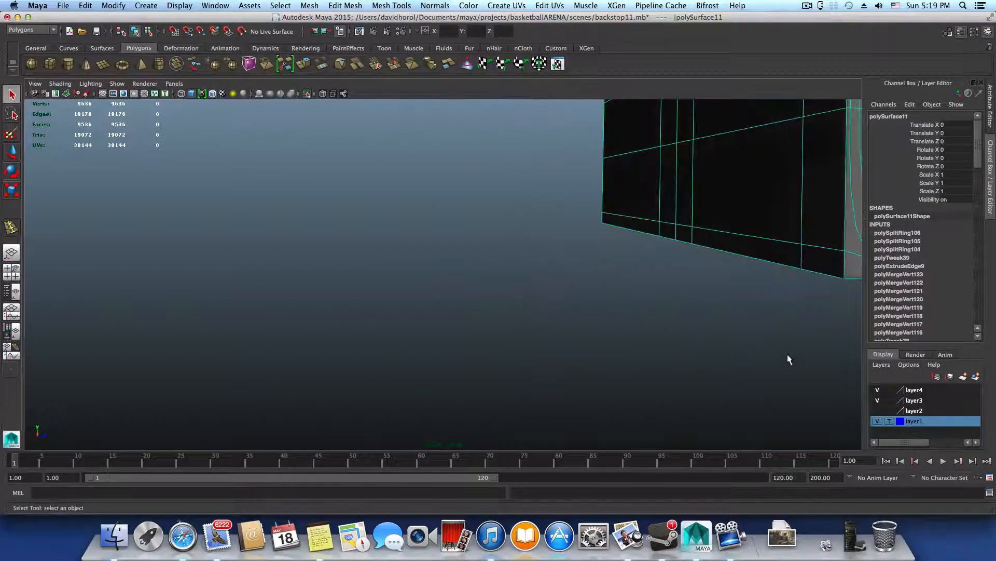
pyautogui.keyDown('alt'); pyautogui.moveTo(787, 358); pyautogui.dragTo(531, 428, button='middle'); pyautogui.keyUp('alt')
pyautogui.keyDown('alt'); pyautogui.moveTo(589, 339); pyautogui.dragTo(516, 328, button='right'); pyautogui.keyUp('alt')
pyautogui.keyDown('alt'); pyautogui.moveTo(516, 328); pyautogui.dragTo(593, 369); pyautogui.keyUp('alt')
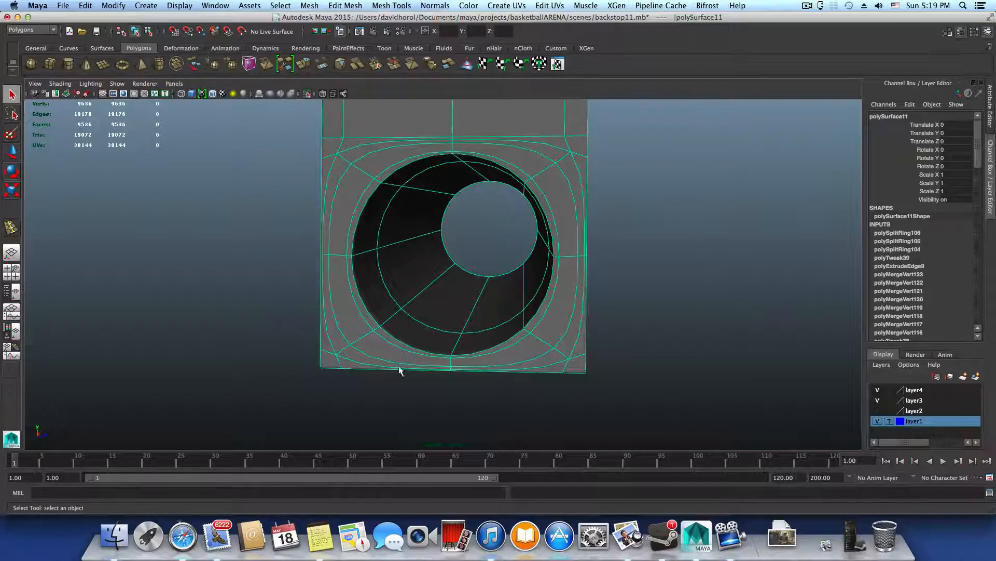
pyautogui.keyDown('alt'); pyautogui.moveTo(347, 187); pyautogui.dragTo(430, 239); pyautogui.keyUp('alt')
pyautogui.keyDown('alt'); pyautogui.moveTo(430, 239); pyautogui.dragTo(429, 320, button='right'); pyautogui.keyUp('alt')
pyautogui.keyDown('alt'); pyautogui.moveTo(488, 255); pyautogui.dragTo(396, 398, button='middle'); pyautogui.keyUp('alt')
pyautogui.keyDown('alt'); pyautogui.moveTo(519, 192); pyautogui.dragTo(382, 212, button='right'); pyautogui.keyUp('alt')
pyautogui.keyDown('alt'); pyautogui.moveTo(489, 141); pyautogui.dragTo(470, 320, button='middle'); pyautogui.keyUp('alt')
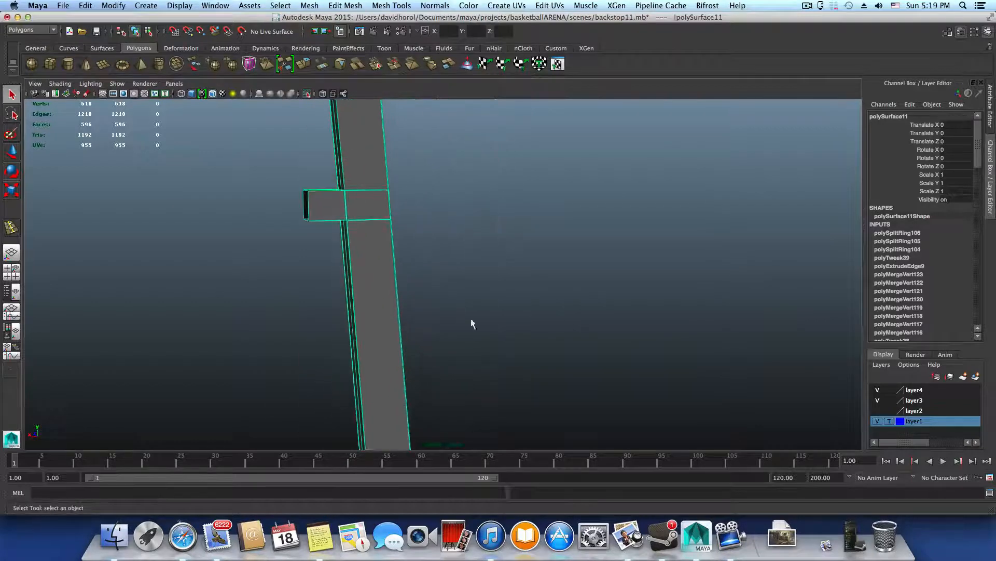
# Examine the post's length and the supporting edge loops where the middle crossbar joins it
pyautogui.keyDown('alt'); pyautogui.moveTo(436, 126); pyautogui.dragTo(472, 281, button='middle'); pyautogui.keyUp('alt')
pyautogui.keyDown('alt'); pyautogui.moveTo(472, 280); pyautogui.dragTo(309, 258); pyautogui.keyUp('alt')
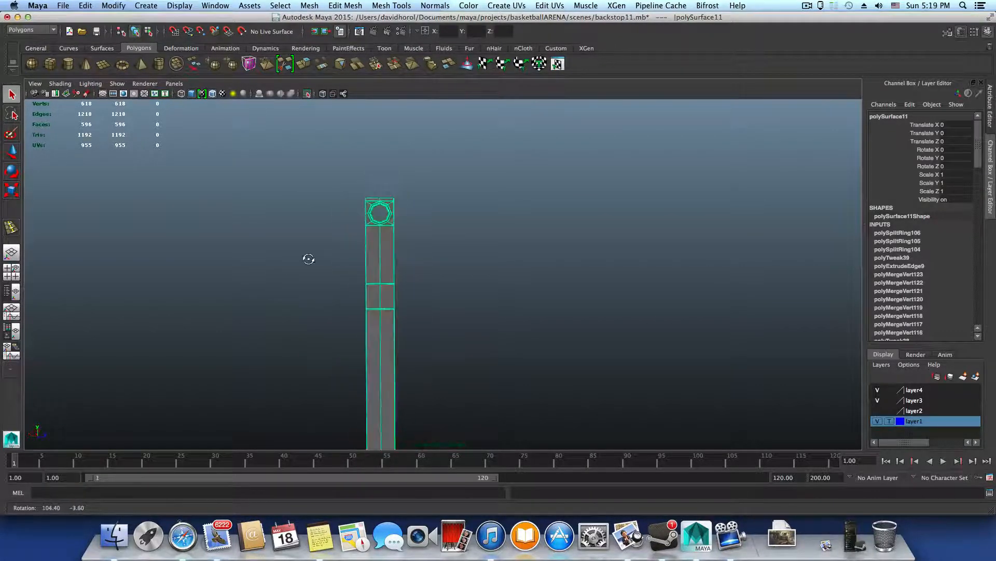
pyautogui.keyDown('alt'); pyautogui.moveTo(310, 258); pyautogui.dragTo(345, 251, button='right'); pyautogui.keyUp('alt')
pyautogui.keyDown('alt'); pyautogui.moveTo(344, 250); pyautogui.dragTo(384, 180, button='middle'); pyautogui.keyUp('alt')
pyautogui.keyDown('alt'); pyautogui.moveTo(385, 277); pyautogui.dragTo(390, 238, button='middle'); pyautogui.keyUp('alt')
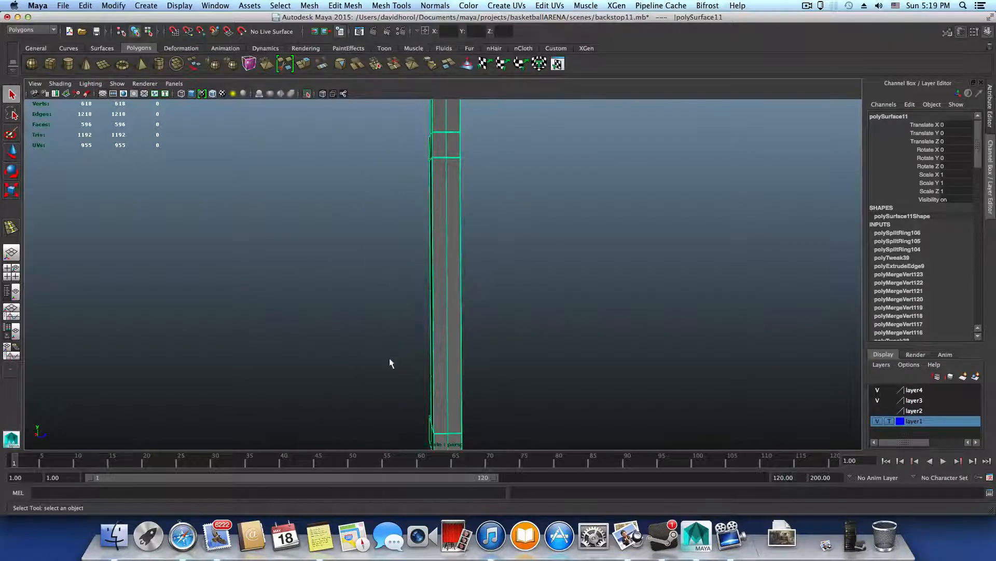
pyautogui.keyDown('alt'); pyautogui.moveTo(391, 364); pyautogui.dragTo(444, 307); pyautogui.keyUp('alt')
pyautogui.keyDown('alt'); pyautogui.moveTo(446, 294); pyautogui.dragTo(836, 332, button='right'); pyautogui.keyUp('alt')
pyautogui.keyDown('alt'); pyautogui.moveTo(629, 250); pyautogui.dragTo(501, 337, button='middle'); pyautogui.keyUp('alt')
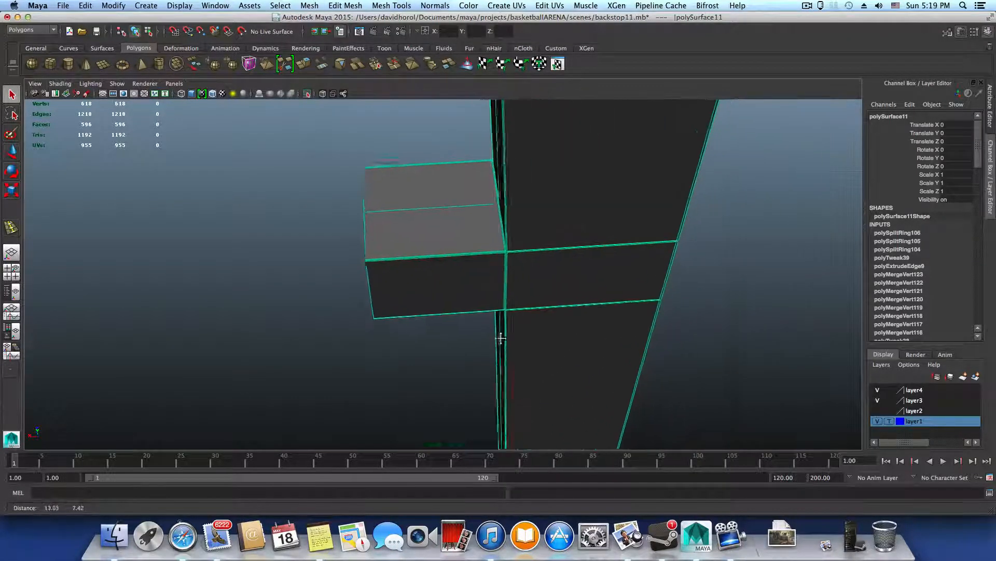
pyautogui.keyDown('alt'); pyautogui.moveTo(501, 338); pyautogui.dragTo(699, 340, button='right'); pyautogui.keyUp('alt')
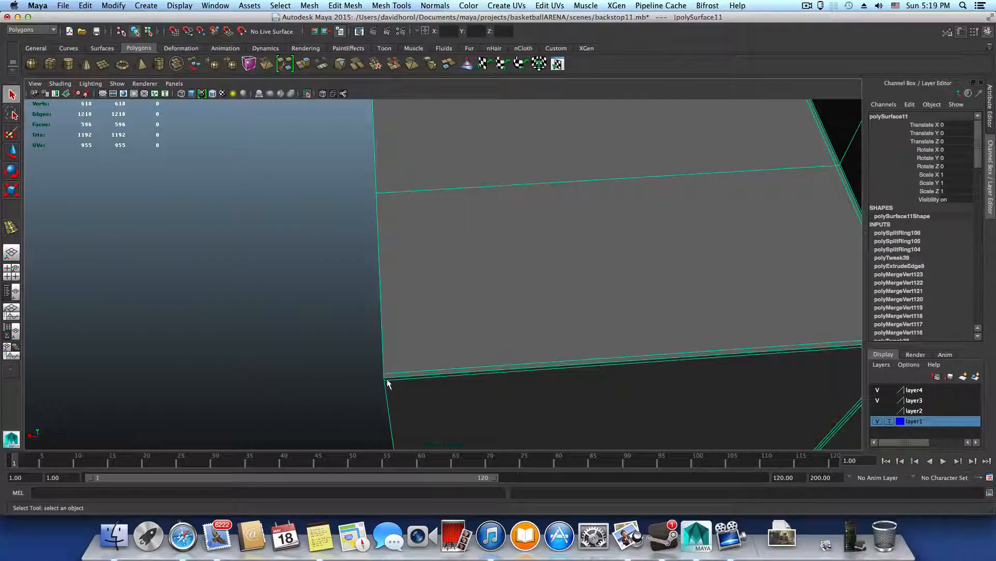
pyautogui.keyDown('alt'); pyautogui.moveTo(621, 285); pyautogui.dragTo(605, 311); pyautogui.keyUp('alt')
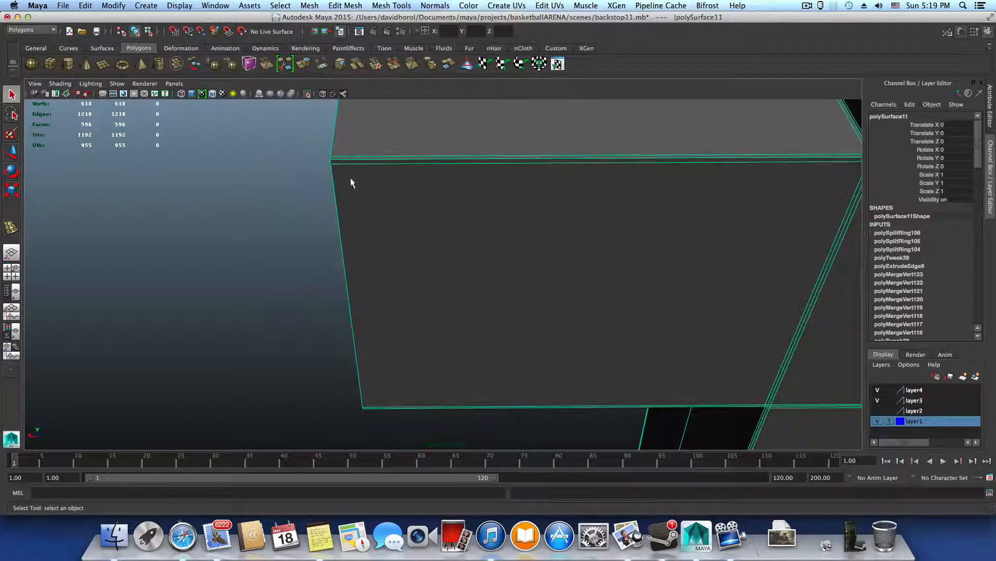
pyautogui.keyDown('alt'); pyautogui.moveTo(646, 357); pyautogui.dragTo(529, 383, button='middle'); pyautogui.keyUp('alt')
pyautogui.keyDown('alt'); pyautogui.moveTo(483, 255); pyautogui.dragTo(515, 263, button='right'); pyautogui.keyUp('alt')
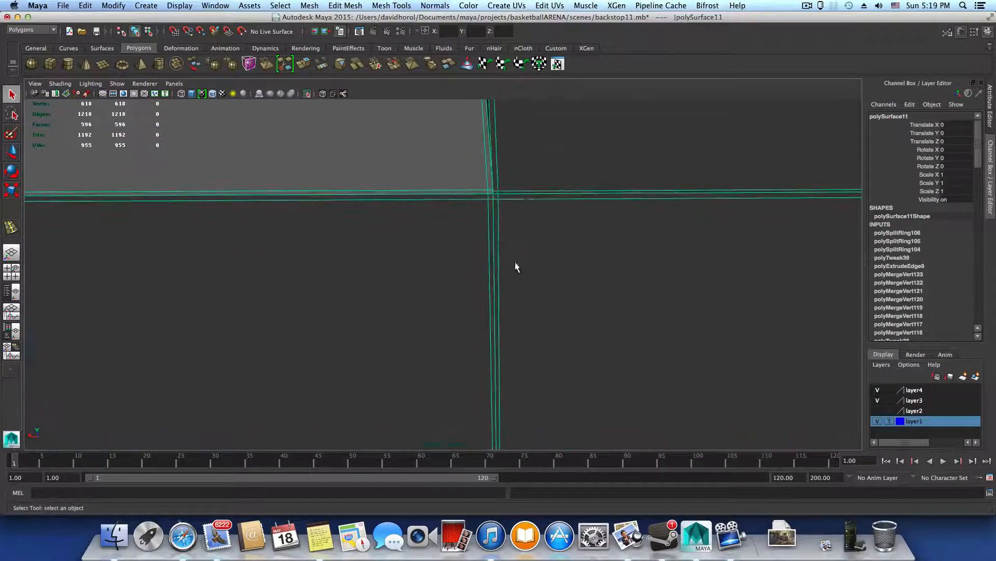
pyautogui.keyDown('alt'); pyautogui.moveTo(515, 267); pyautogui.dragTo(639, 321); pyautogui.keyUp('alt')
# Examine the upper crossbar's diagonal junction with the post, its supporting edges and its open end
pyautogui.scroll(-12, 711, 310)
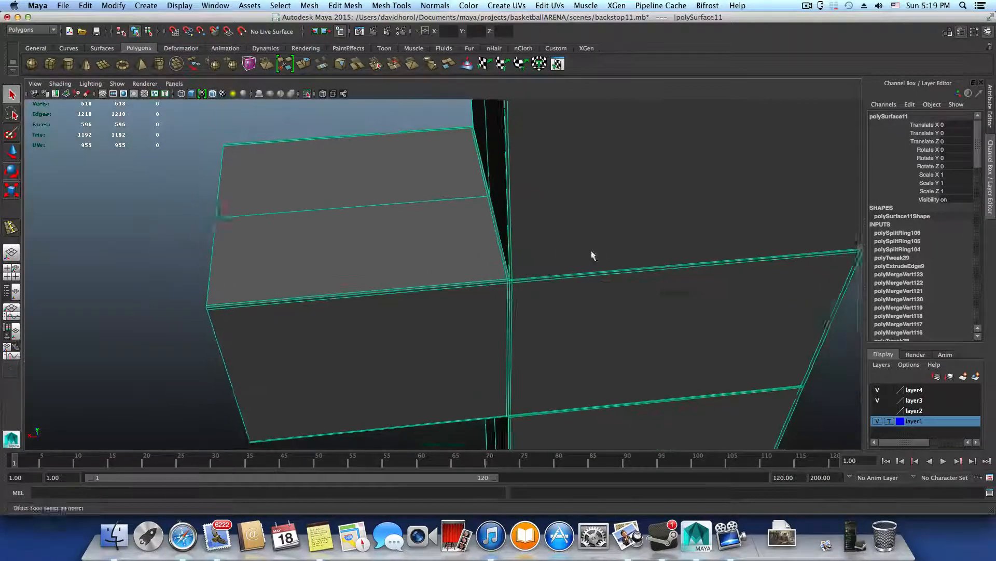
pyautogui.keyDown('alt'); pyautogui.moveTo(485, 261); pyautogui.dragTo(521, 304, button='middle'); pyautogui.keyUp('alt')
pyautogui.scroll(-5, 623, 258)
pyautogui.scroll(5, 521, 305)
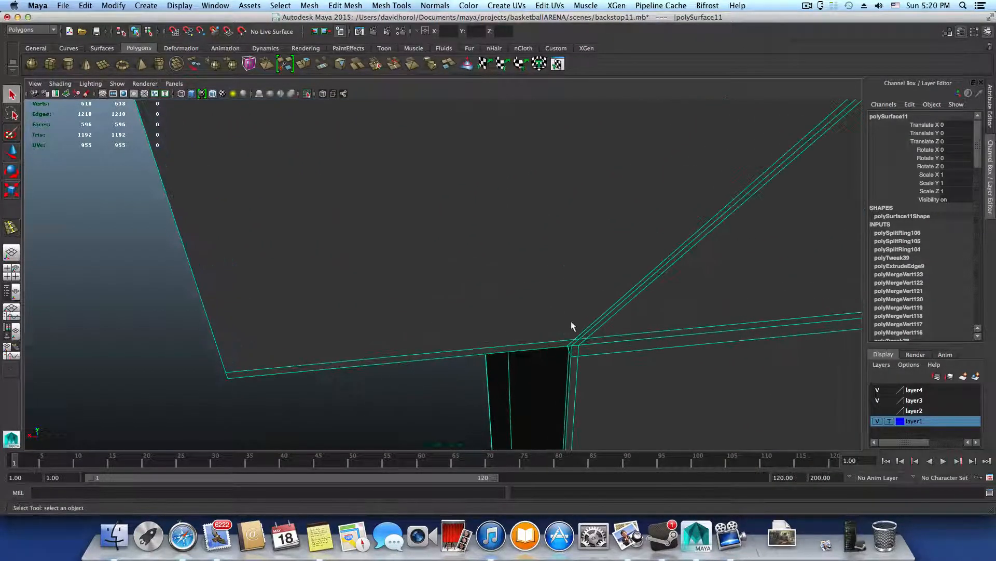
pyautogui.scroll(-10, 630, 317)
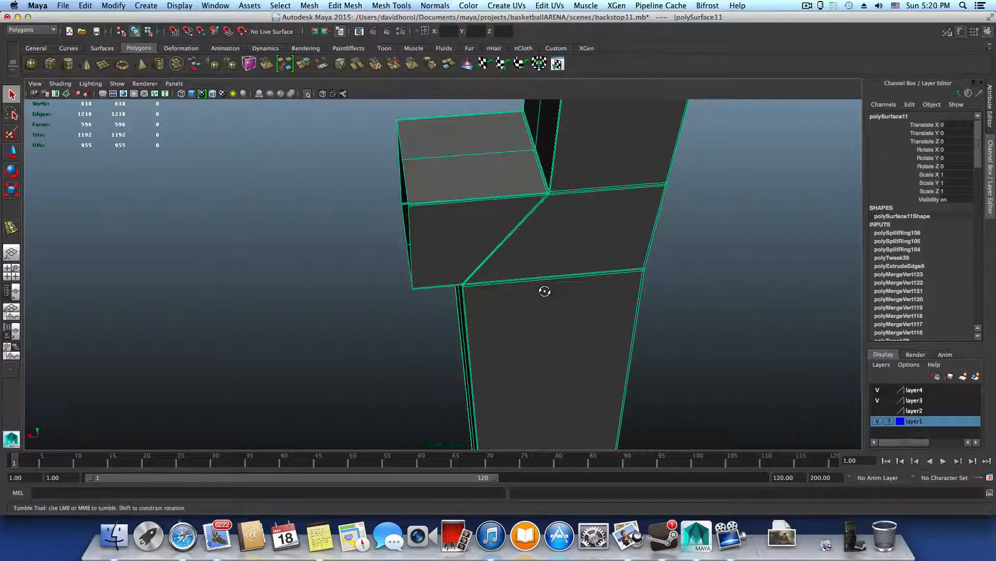
pyautogui.keyDown('alt'); pyautogui.moveTo(544, 291); pyautogui.dragTo(546, 292); pyautogui.keyUp('alt')
pyautogui.scroll(5, 460, 258)
pyautogui.keyDown('alt'); pyautogui.moveTo(490, 283); pyautogui.dragTo(481, 304, button='middle'); pyautogui.keyUp('alt')
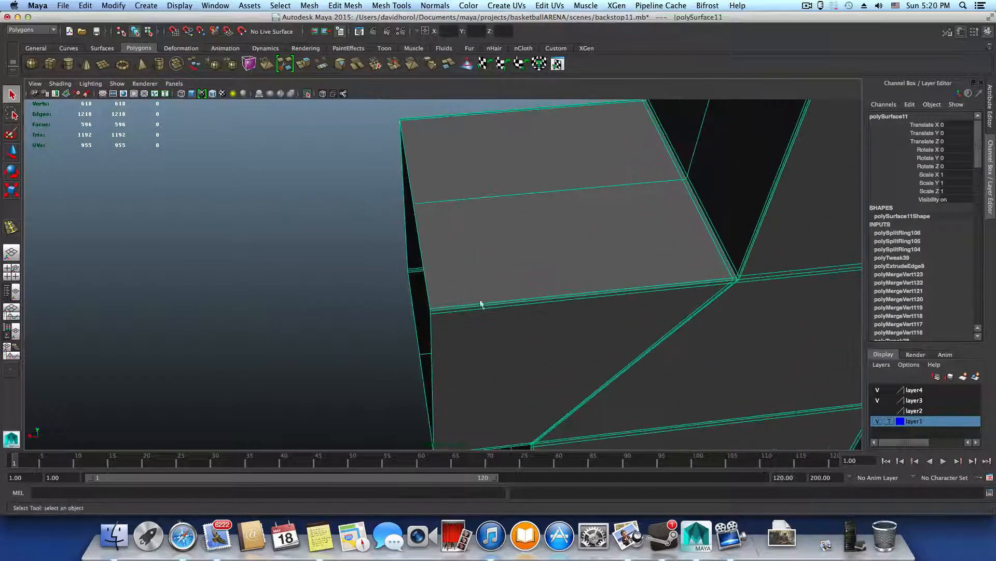
pyautogui.keyDown('alt'); pyautogui.moveTo(481, 304); pyautogui.dragTo(446, 364, button='right'); pyautogui.keyUp('alt')
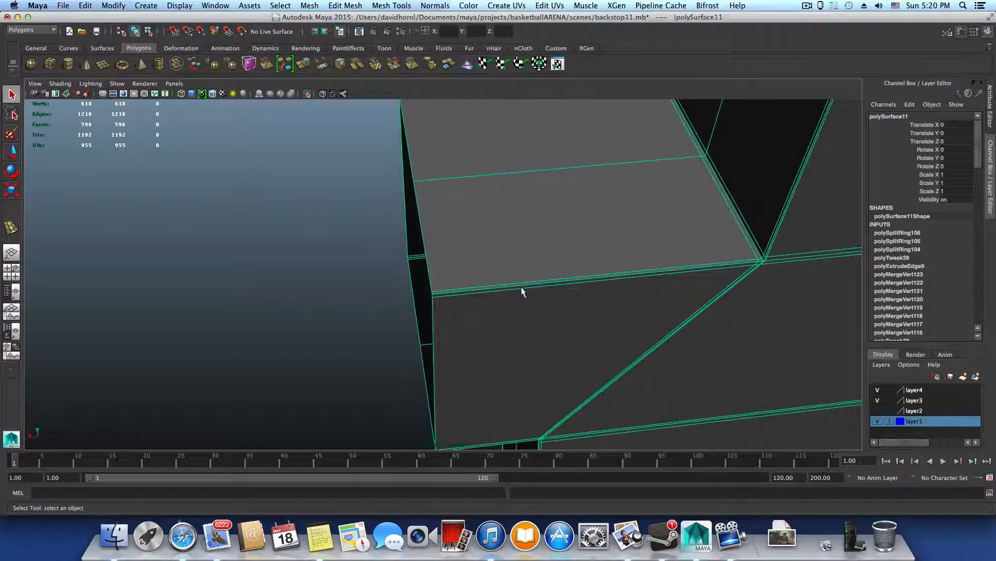
pyautogui.keyDown('alt'); pyautogui.moveTo(434, 298); pyautogui.dragTo(472, 299, button='right'); pyautogui.keyUp('alt')
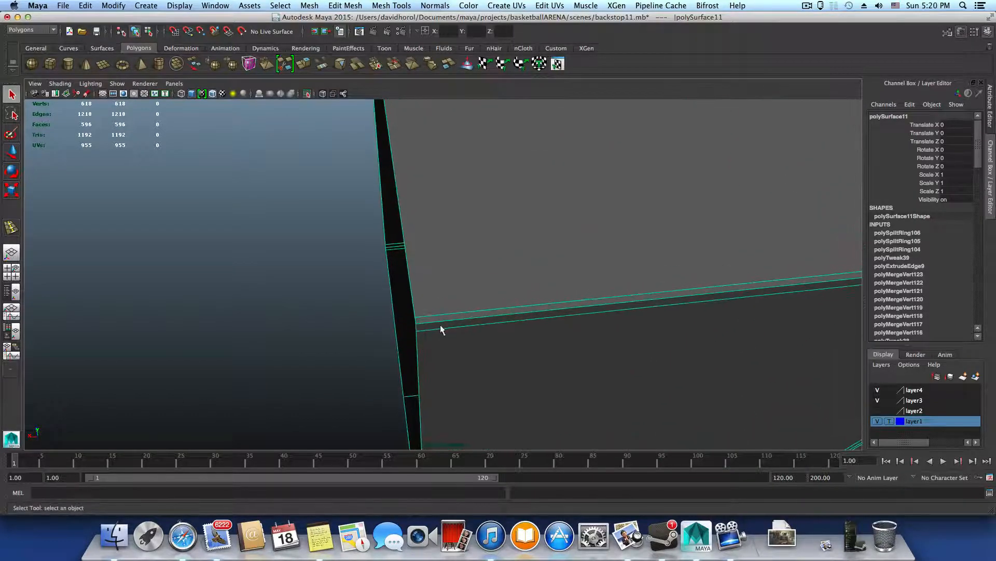
pyautogui.scroll(-10, 415, 322)
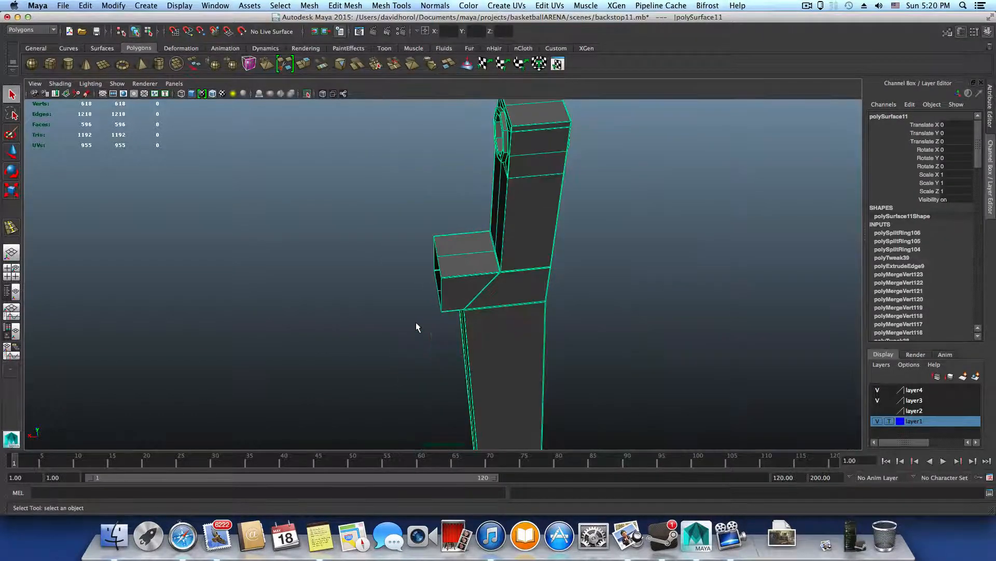
# Mirror the post's geometry across its open crossbar ends to create the opposite half of the frame
pyautogui.moveTo(425, 310)
pyautogui.keyDown('alt'); pyautogui.mouseDown()
pyautogui.moveTo(419, 299)
pyautogui.moveTo(430, 300)
pyautogui.mouseUp(); pyautogui.keyUp('alt')
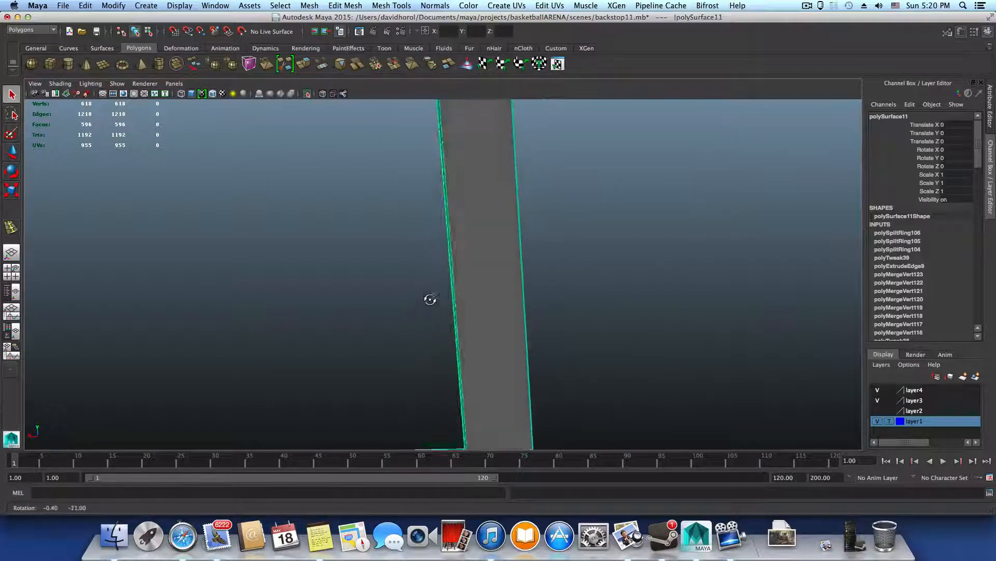
pyautogui.keyDown('alt'); pyautogui.moveTo(430, 299); pyautogui.dragTo(362, 317, button='right'); pyautogui.keyUp('alt')
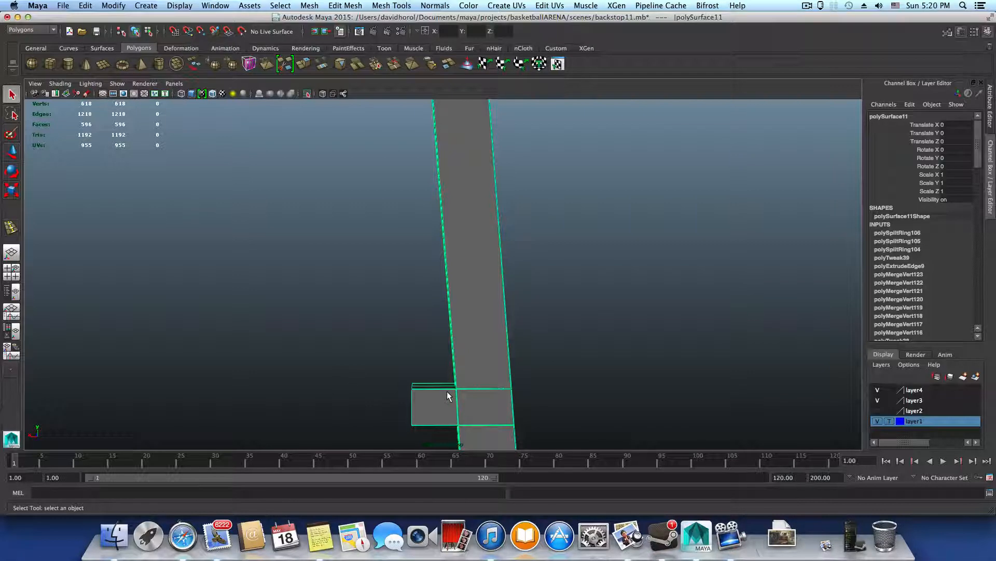
pyautogui.keyDown('alt'); pyautogui.moveTo(447, 392); pyautogui.dragTo(450, 392); pyautogui.keyUp('alt')
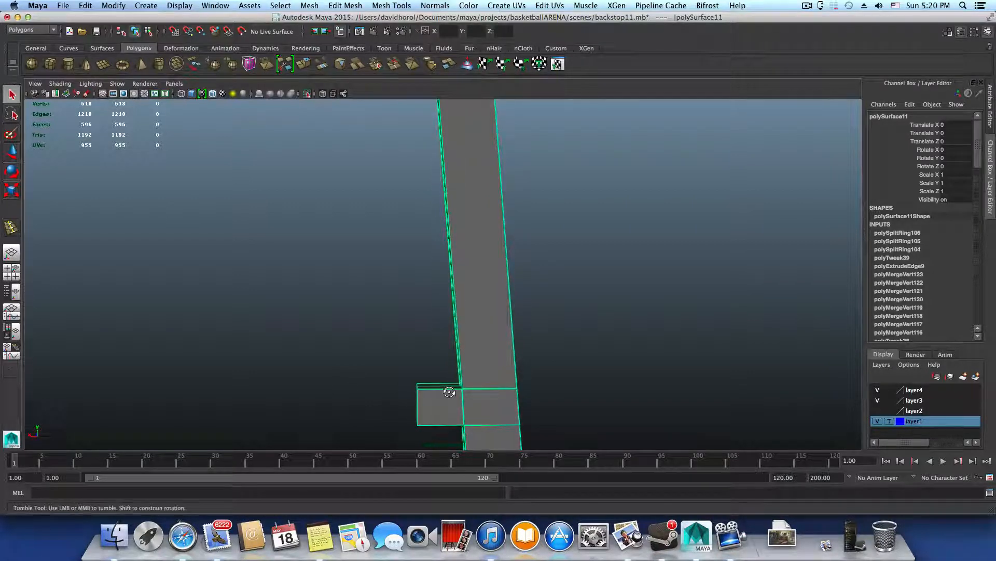
pyautogui.keyDown('shift'); pyautogui.moveTo(469, 354); pyautogui.dragTo(550, 407, button='right'); pyautogui.keyUp('shift')
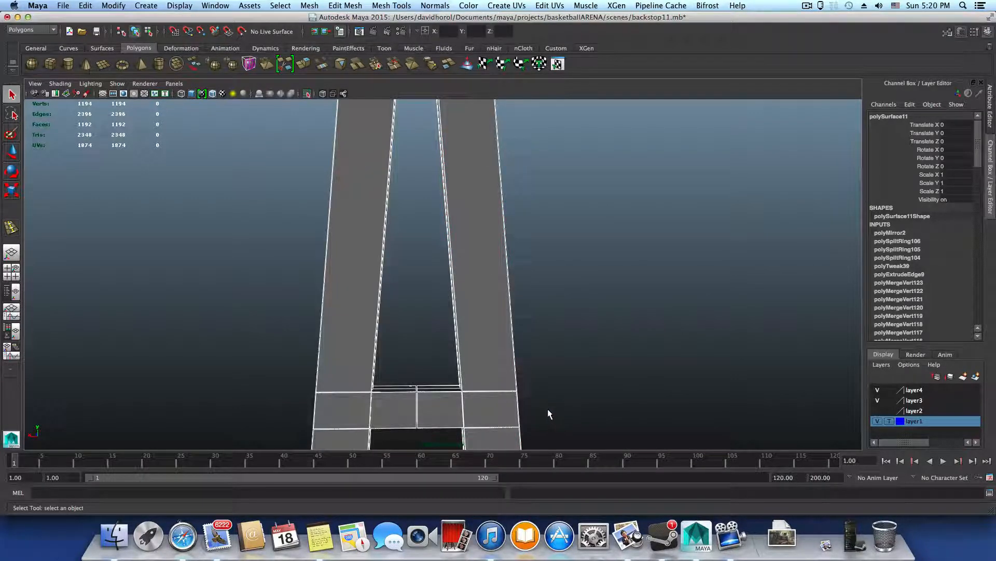
# Examine the centre seam between the mirrored halves at the middle crossbar and the base
pyautogui.keyDown('alt'); pyautogui.moveTo(545, 410); pyautogui.dragTo(545, 310, button='middle'); pyautogui.keyUp('alt')
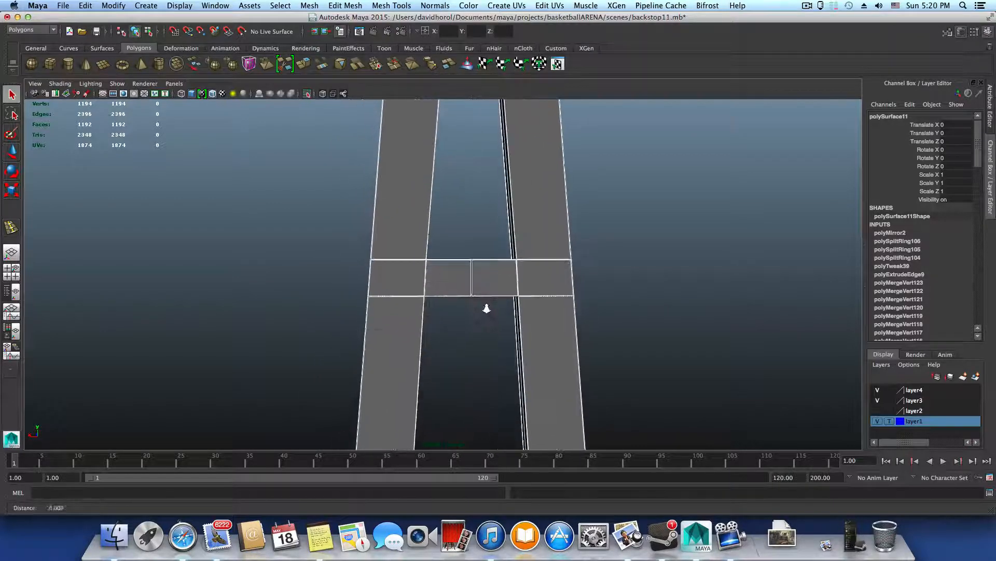
pyautogui.keyDown('alt'); pyautogui.moveTo(487, 310); pyautogui.dragTo(614, 394, button='right'); pyautogui.keyUp('alt')
pyautogui.keyDown('alt'); pyautogui.moveTo(614, 393); pyautogui.dragTo(593, 422, button='middle'); pyautogui.keyUp('alt')
pyautogui.keyDown('alt'); pyautogui.moveTo(453, 353); pyautogui.dragTo(399, 365, button='right'); pyautogui.keyUp('alt')
pyautogui.keyDown('alt'); pyautogui.moveTo(444, 400); pyautogui.dragTo(447, 224, button='middle'); pyautogui.keyUp('alt')
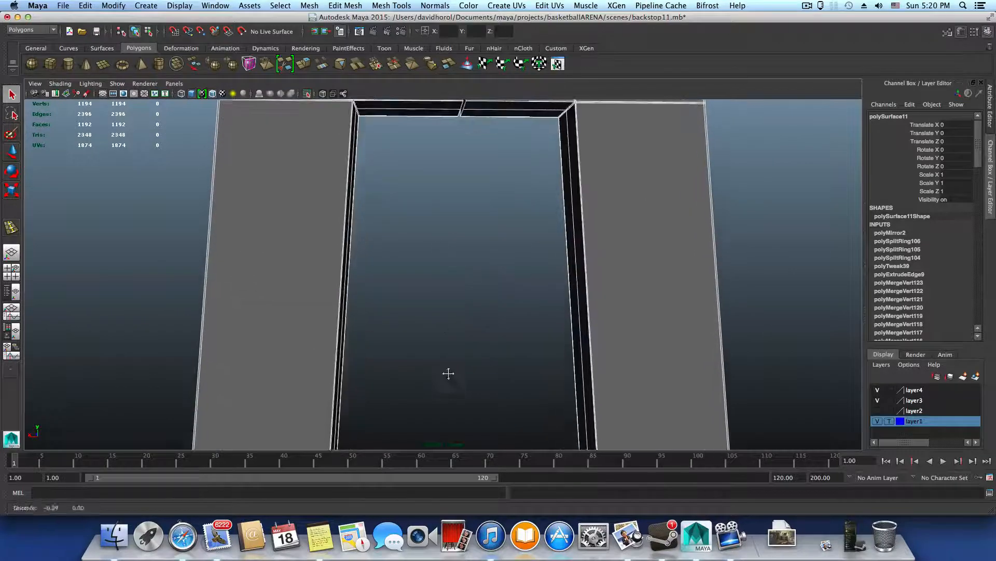
pyautogui.keyDown('alt'); pyautogui.moveTo(447, 374); pyautogui.dragTo(447, 233, button='middle'); pyautogui.keyUp('alt')
pyautogui.moveTo(427, 412)
pyautogui.keyDown('alt'); pyautogui.mouseDown(button='middle')
pyautogui.moveTo(436, 305)
pyautogui.moveTo(422, 267)
pyautogui.moveTo(406, 257)
pyautogui.mouseUp(button='middle'); pyautogui.keyUp('alt')
pyautogui.keyDown('alt'); pyautogui.moveTo(426, 275); pyautogui.dragTo(565, 331, button='right'); pyautogui.keyUp('alt')
pyautogui.keyDown('alt'); pyautogui.moveTo(529, 334); pyautogui.dragTo(538, 353); pyautogui.keyUp('alt')
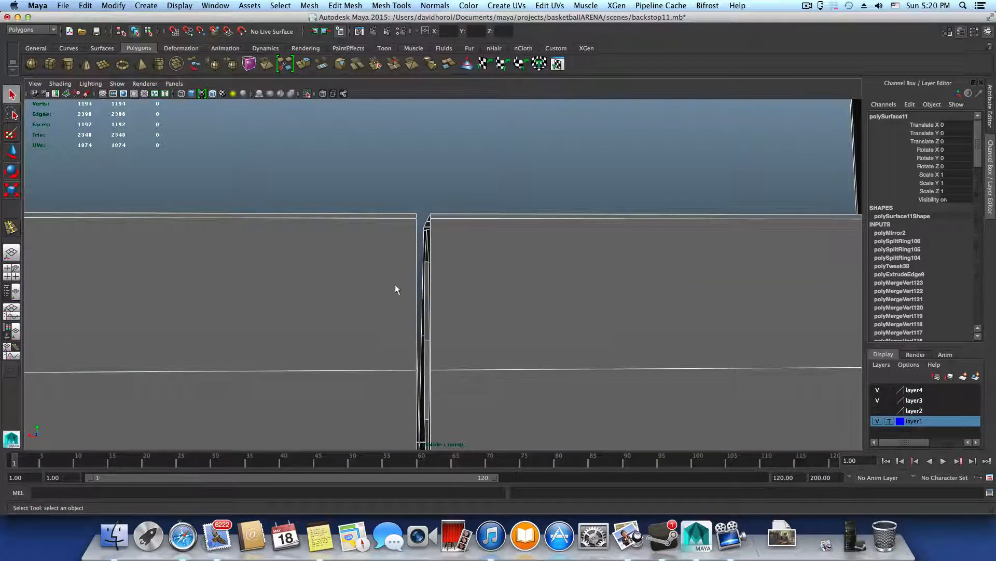
pyautogui.keyDown('alt'); pyautogui.moveTo(438, 303); pyautogui.dragTo(298, 222, button='right'); pyautogui.keyUp('alt')
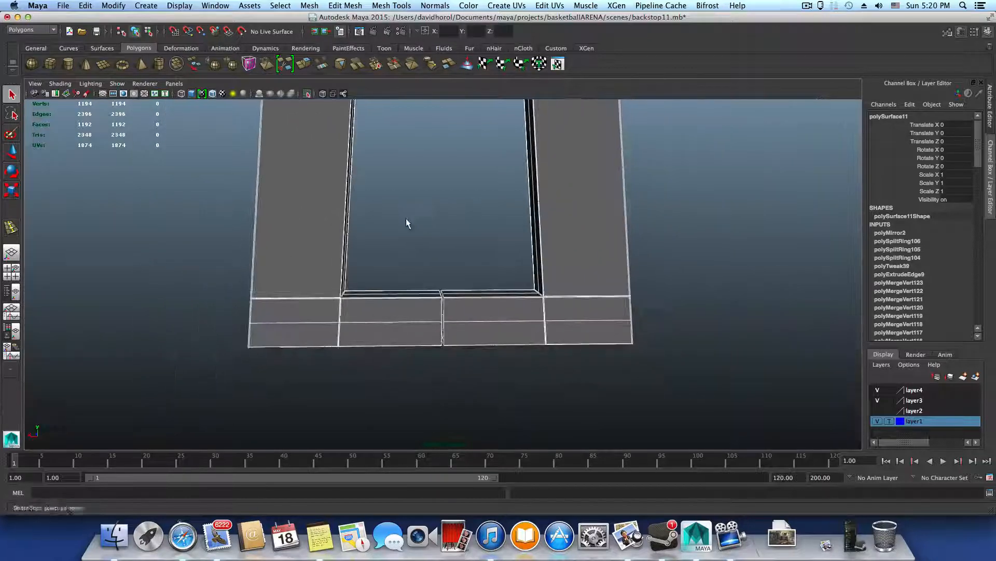
# Examine the mirrored halves' centre seam and corner edges at the upper crossbar
pyautogui.keyDown('alt'); pyautogui.moveTo(406, 221); pyautogui.dragTo(421, 353, button='middle'); pyautogui.keyUp('alt')
pyautogui.keyDown('alt'); pyautogui.moveTo(426, 161); pyautogui.dragTo(431, 389, button='middle'); pyautogui.keyUp('alt')
pyautogui.keyDown('alt'); pyautogui.moveTo(433, 208); pyautogui.dragTo(410, 378, button='middle'); pyautogui.keyUp('alt')
pyautogui.keyDown('alt'); pyautogui.moveTo(392, 283); pyautogui.dragTo(439, 305, button='right'); pyautogui.keyUp('alt')
pyautogui.keyDown('alt'); pyautogui.moveTo(416, 292); pyautogui.dragTo(441, 361, button='middle'); pyautogui.keyUp('alt')
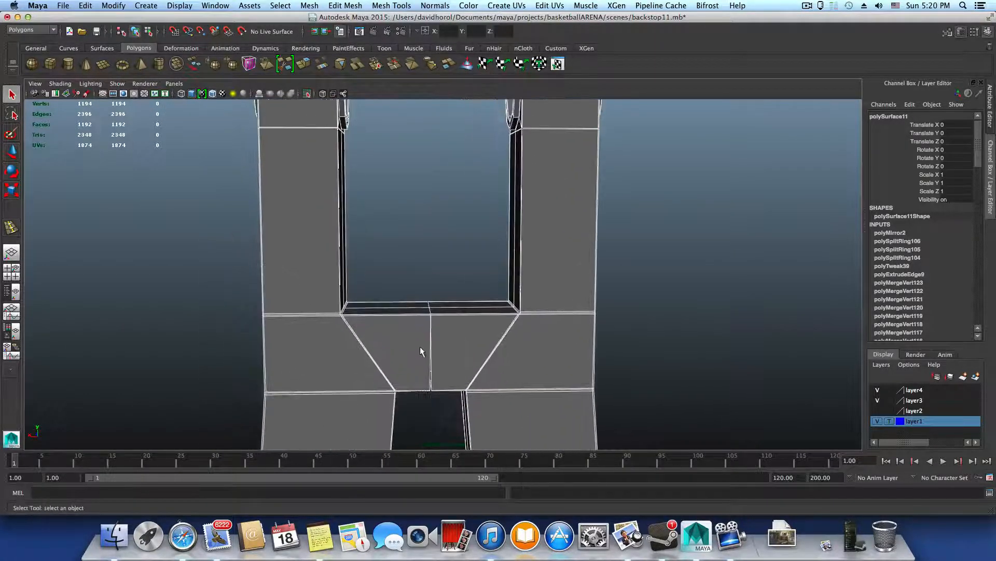
pyautogui.keyDown('alt'); pyautogui.moveTo(421, 349); pyautogui.dragTo(536, 394, button='right'); pyautogui.keyUp('alt')
pyautogui.keyDown('alt'); pyautogui.moveTo(501, 386); pyautogui.dragTo(485, 368, button='middle'); pyautogui.keyUp('alt')
pyautogui.keyDown('alt'); pyautogui.moveTo(485, 369); pyautogui.dragTo(553, 391, button='right'); pyautogui.keyUp('alt')
pyautogui.keyDown('alt'); pyautogui.moveTo(473, 389); pyautogui.dragTo(501, 389, button='middle'); pyautogui.keyUp('alt')
pyautogui.keyDown('alt'); pyautogui.moveTo(560, 397); pyautogui.dragTo(560, 400); pyautogui.keyUp('alt')
pyautogui.keyDown('alt'); pyautogui.moveTo(549, 408); pyautogui.dragTo(478, 377, button='middle'); pyautogui.keyUp('alt')
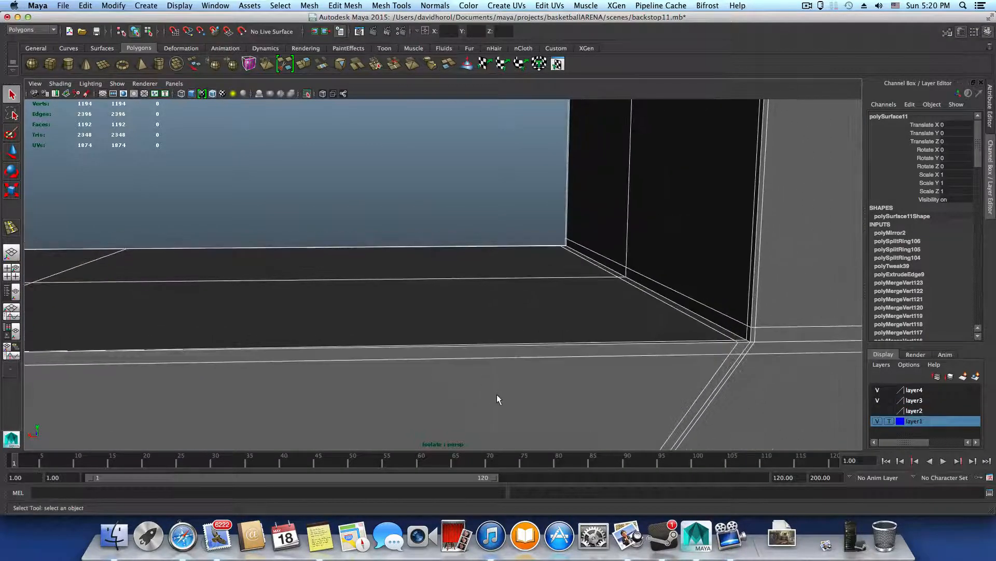
# Try moving the centre-seam vertex on the crossbar's upper front edge sideways, and undo the move
pyautogui.keyDown('alt'); pyautogui.moveTo(497, 395); pyautogui.dragTo(498, 397); pyautogui.keyUp('alt')
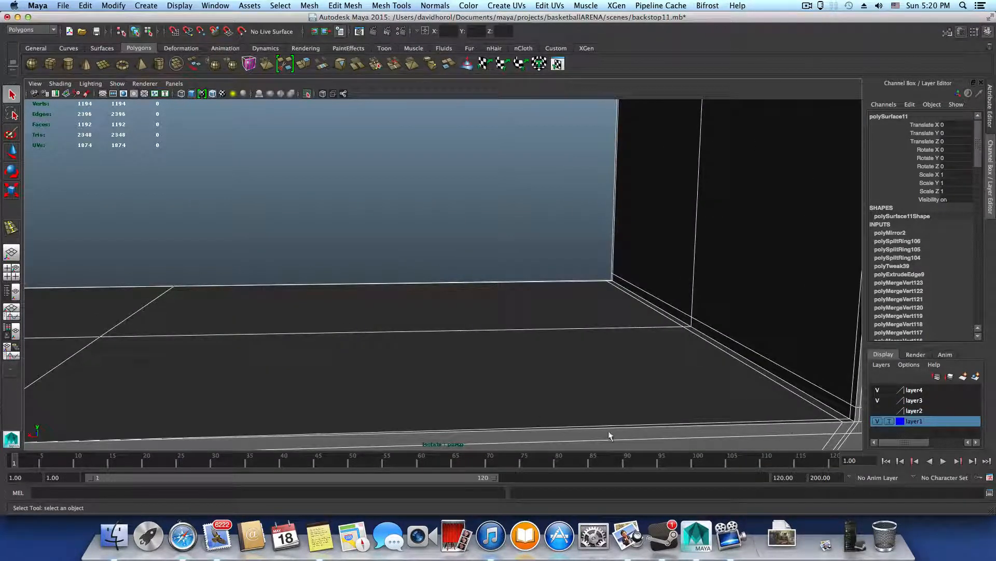
pyautogui.keyDown('alt'); pyautogui.moveTo(434, 426); pyautogui.dragTo(473, 408, button='middle'); pyautogui.keyUp('alt')
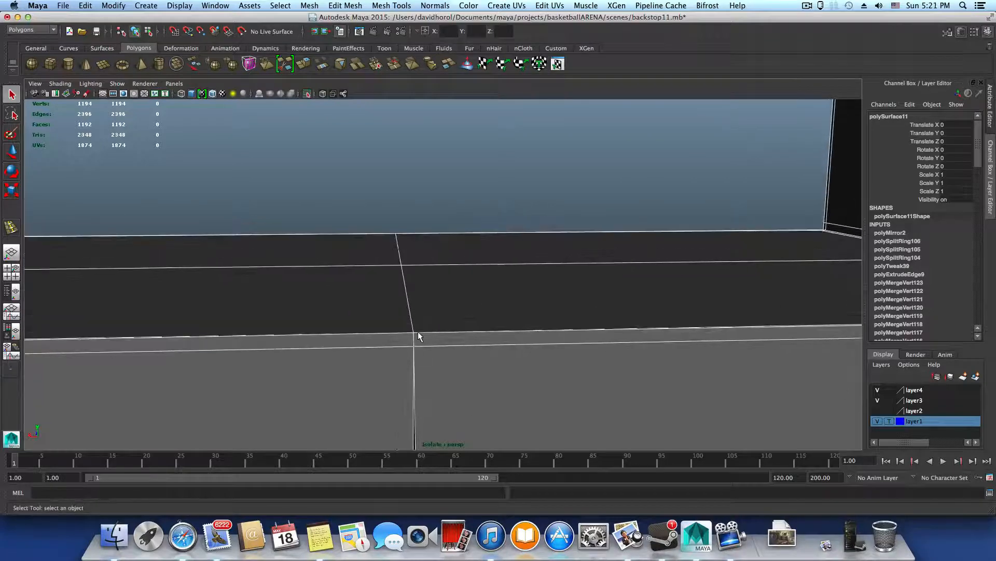
pyautogui.moveTo(415, 338); pyautogui.dragTo(389, 301, button='right')
pyautogui.click(416, 336)
pyautogui.press('w')
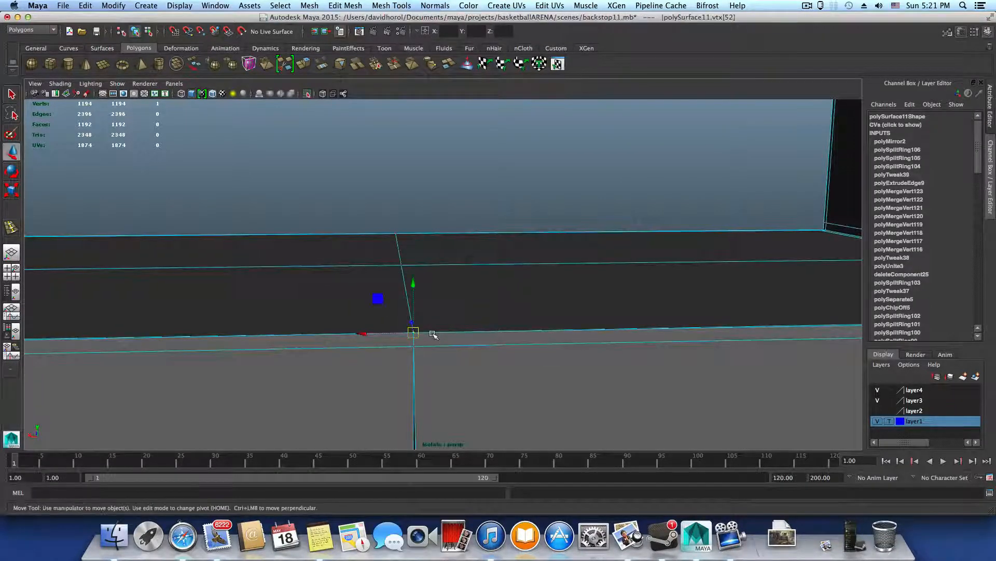
pyautogui.moveTo(365, 334); pyautogui.dragTo(387, 337)
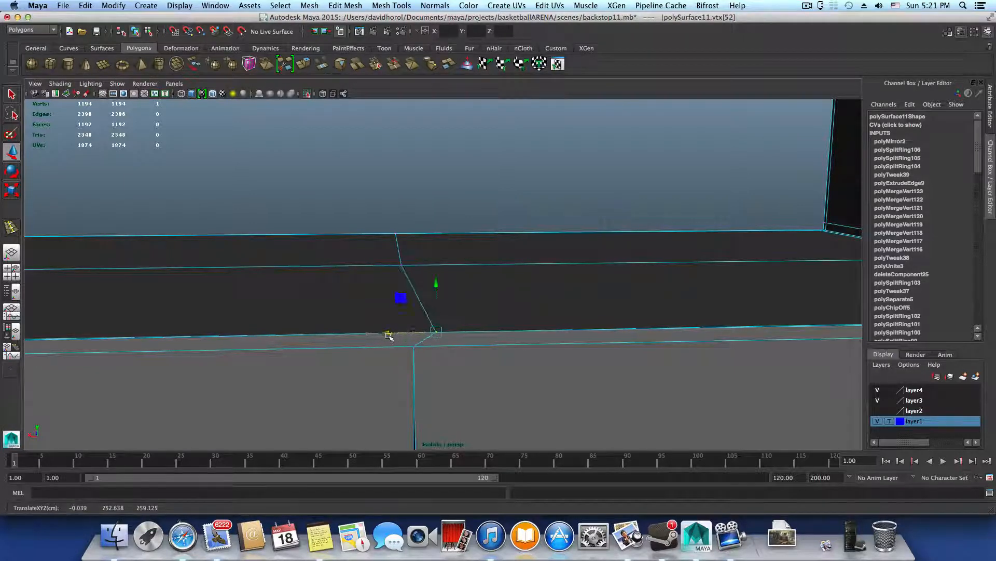
pyautogui.press('super+z')
# Examine the crossbar's merged centre seam and inner corner edges, and preview the frame with smoothing
pyautogui.scroll(-5, 519, 356)
pyautogui.keyDown('alt'); pyautogui.moveTo(494, 301); pyautogui.dragTo(471, 345); pyautogui.keyUp('alt')
pyautogui.keyDown('alt'); pyautogui.moveTo(471, 345); pyautogui.dragTo(474, 380, button='right'); pyautogui.keyUp('alt')
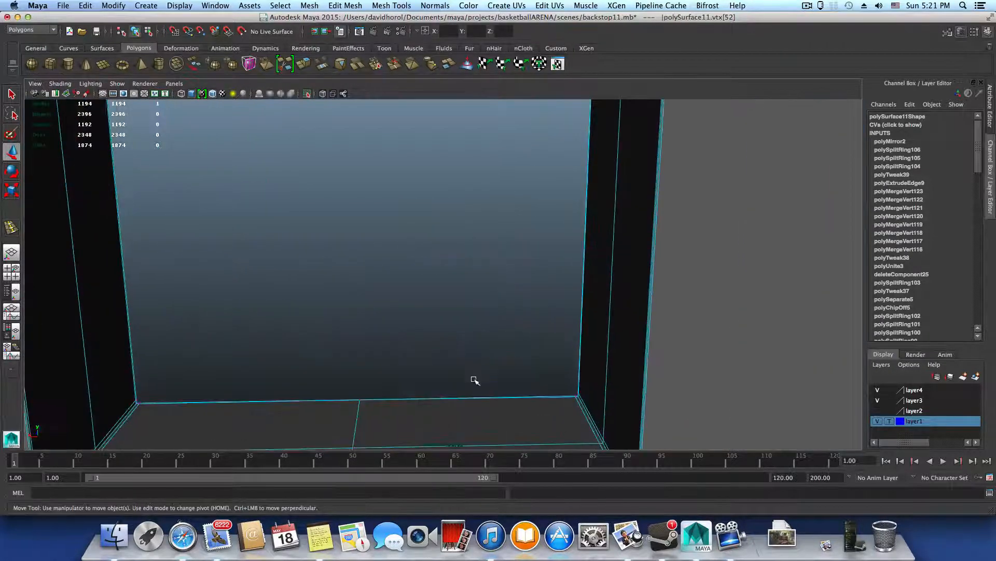
pyautogui.keyDown('alt'); pyautogui.moveTo(474, 381); pyautogui.dragTo(474, 311); pyautogui.keyUp('alt')
pyautogui.keyDown('alt'); pyautogui.moveTo(474, 311); pyautogui.dragTo(502, 343, button='right'); pyautogui.keyUp('alt')
pyautogui.keyDown('alt'); pyautogui.moveTo(503, 343); pyautogui.dragTo(523, 358, button='middle'); pyautogui.keyUp('alt')
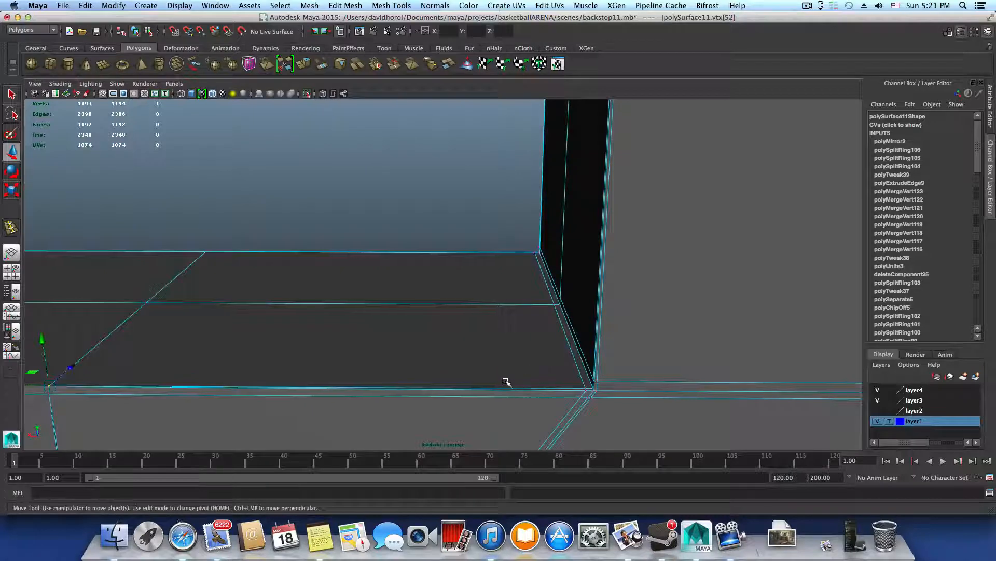
pyautogui.press('f')
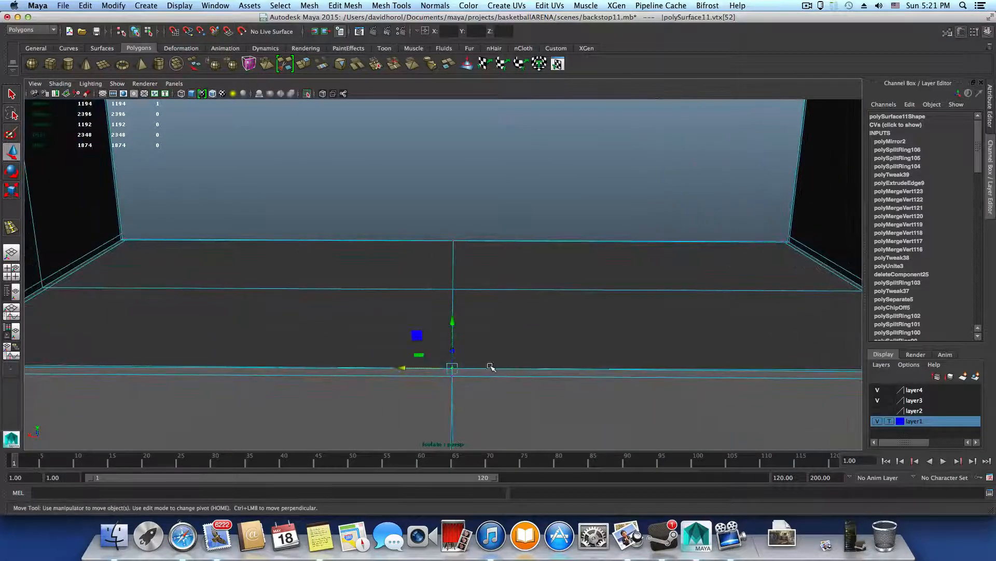
pyautogui.keyDown('alt'); pyautogui.moveTo(349, 385); pyautogui.dragTo(375, 385); pyautogui.keyUp('alt')
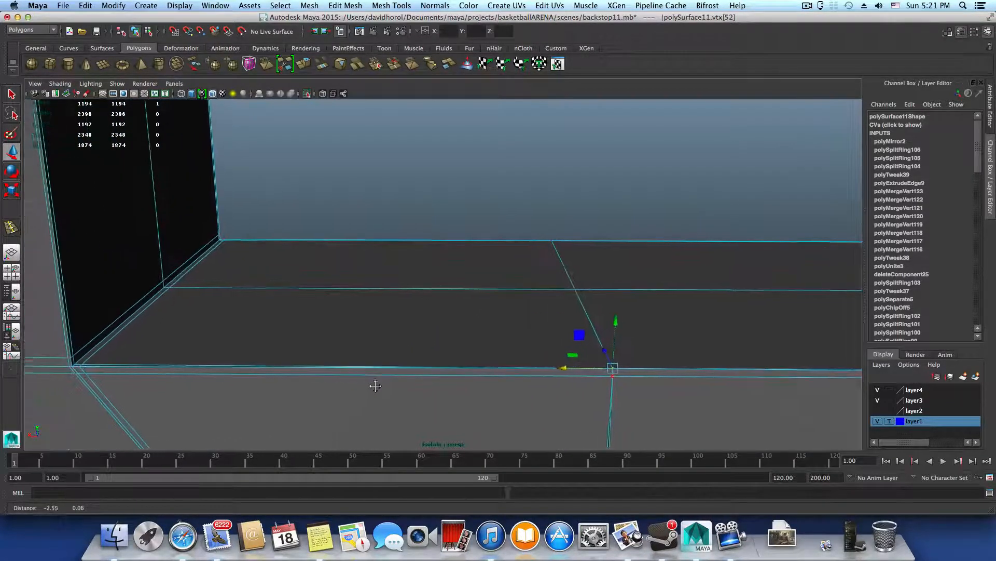
pyautogui.moveTo(375, 386)
pyautogui.keyDown('alt'); pyautogui.mouseDown(button='middle')
pyautogui.moveTo(305, 385)
pyautogui.moveTo(360, 377)
pyautogui.mouseUp(button='middle'); pyautogui.keyUp('alt')
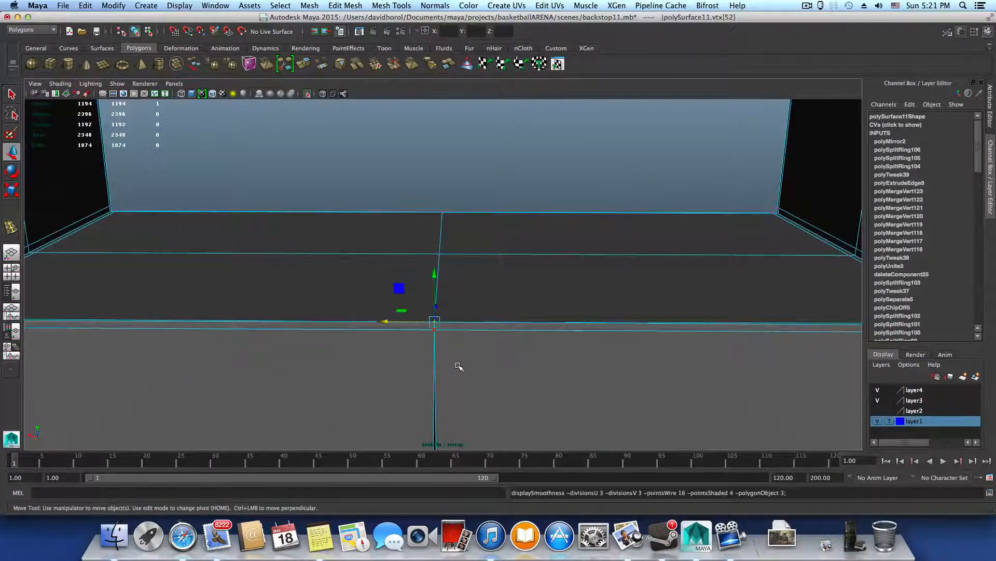
pyautogui.scroll(-5, 459, 366)
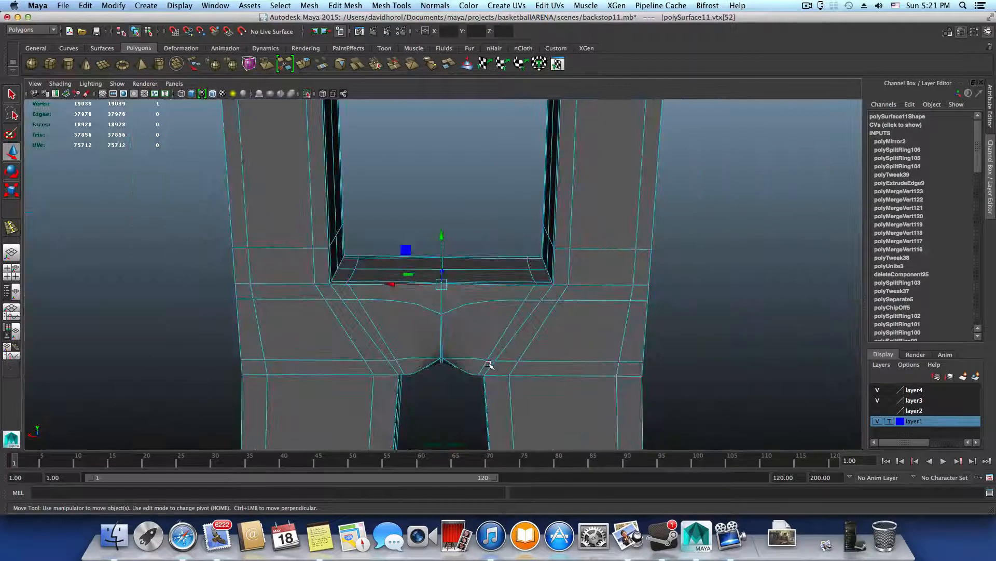
# Turn off the smooth preview and undo the mirror to return to the single half of the frame
pyautogui.press('1')
pyautogui.press('z')
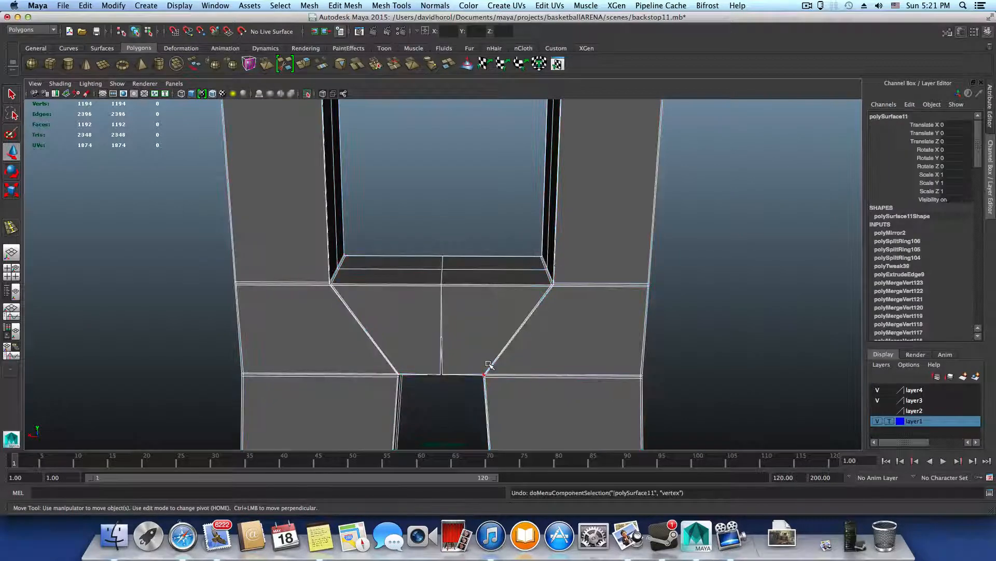
pyautogui.press('z')
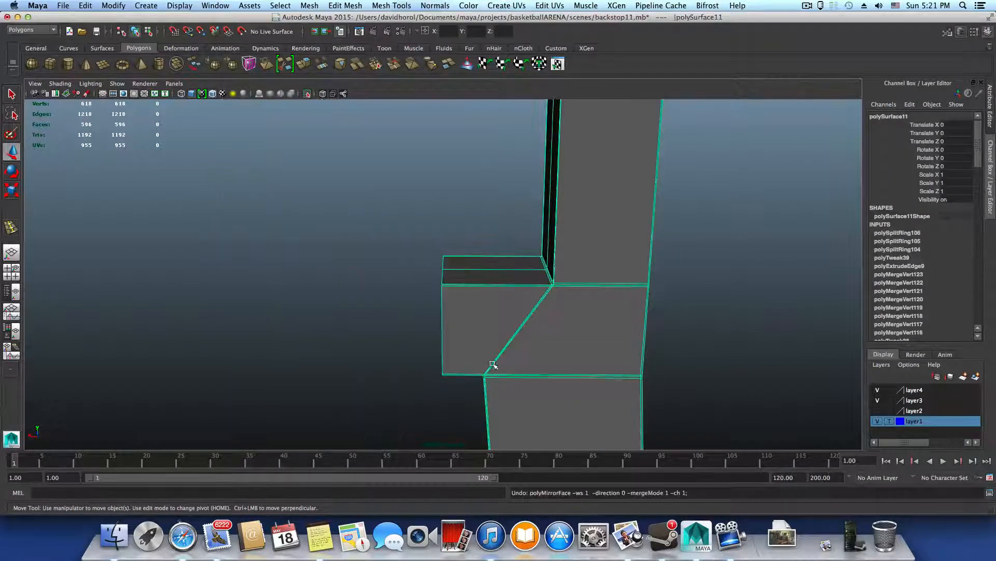
# Mirror the post half in the +X direction with merging with the original switched off
pyautogui.keyDown('alt'); pyautogui.moveTo(476, 355); pyautogui.dragTo(524, 356, button='right'); pyautogui.keyUp('alt')
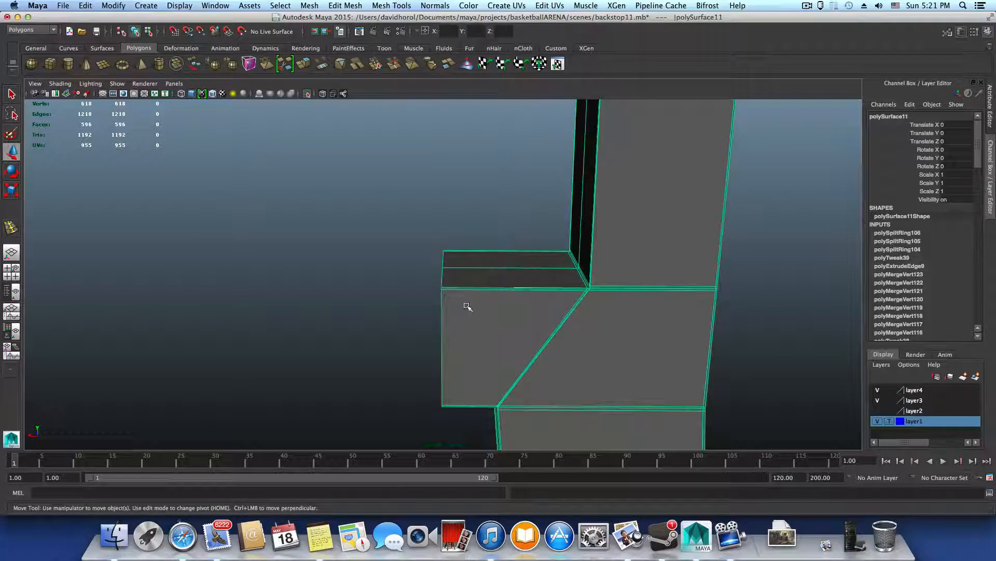
pyautogui.keyDown('shift'); pyautogui.moveTo(504, 310); pyautogui.dragTo(608, 462, button='right'); pyautogui.keyUp('shift')
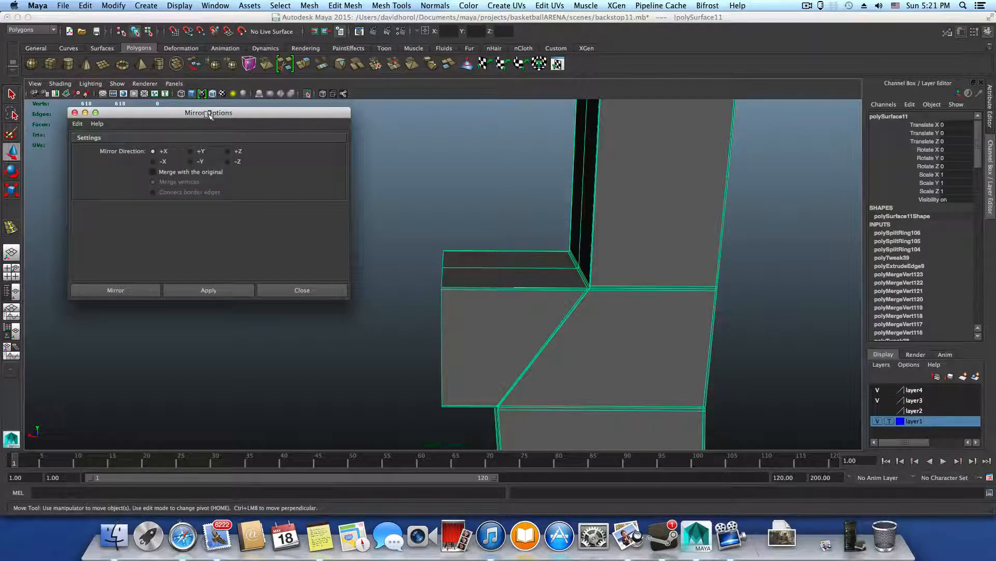
pyautogui.moveTo(210, 117); pyautogui.dragTo(304, 142)
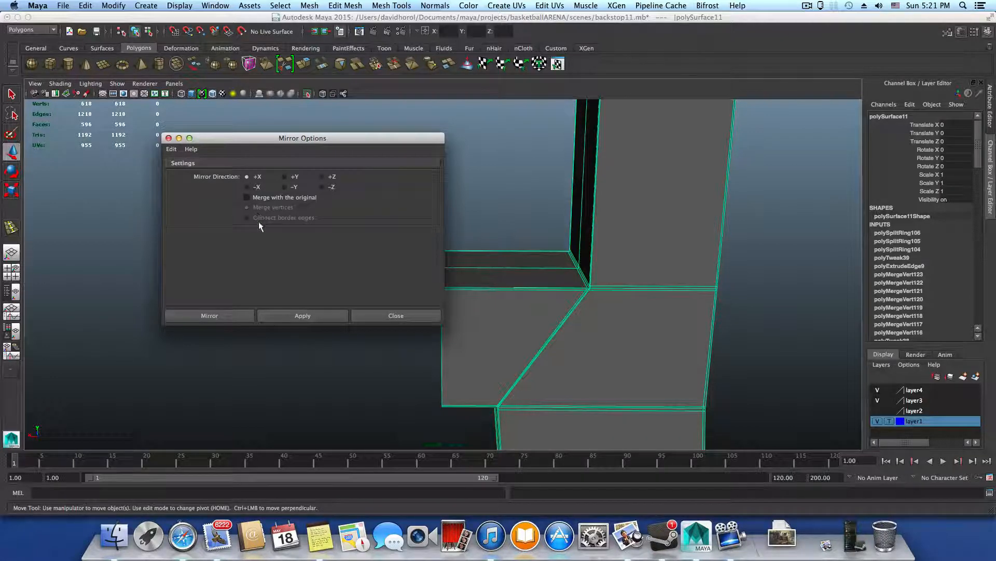
pyautogui.click(247, 198)
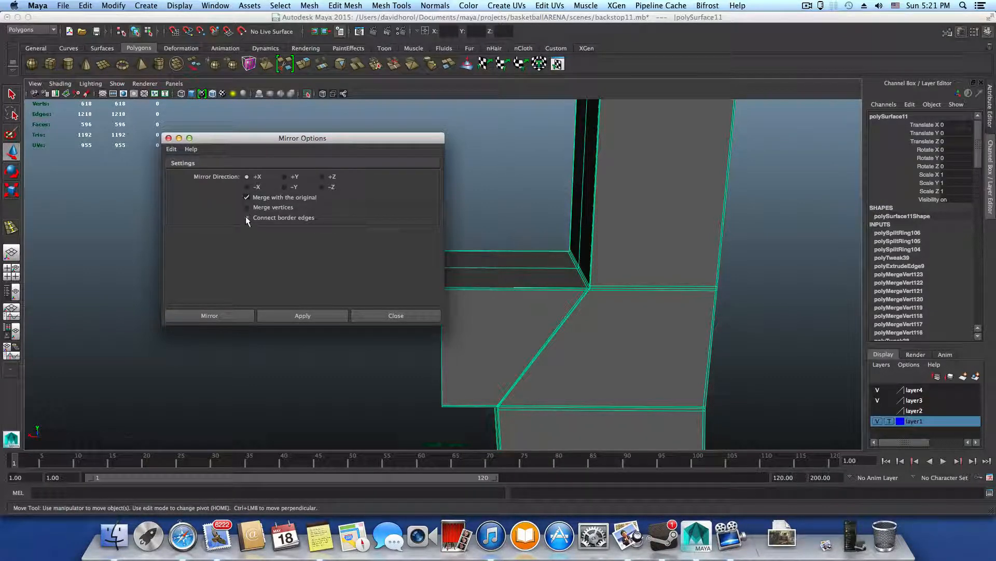
pyautogui.click(247, 218)
pyautogui.click(248, 198)
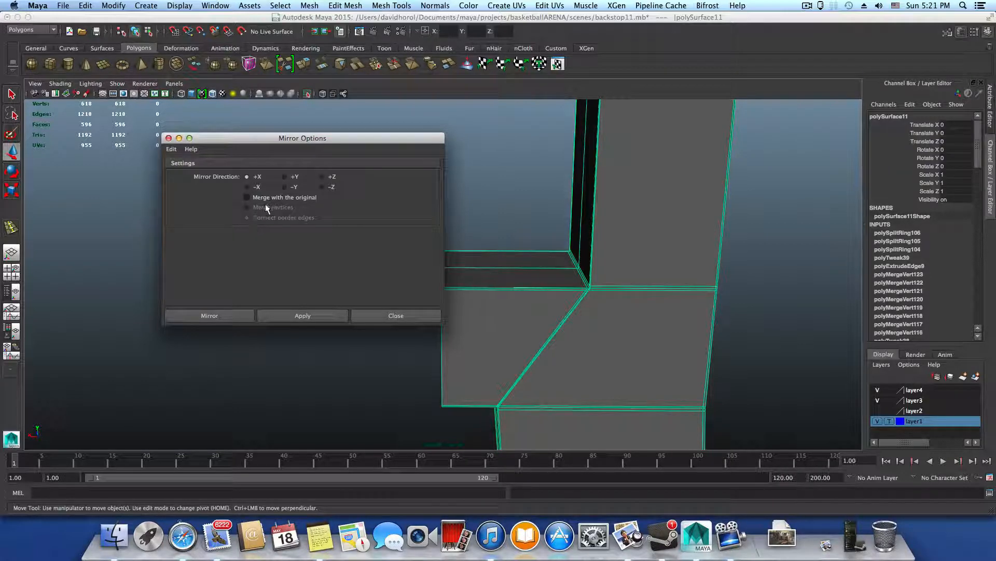
pyautogui.click(302, 316)
pyautogui.moveTo(350, 141); pyautogui.dragTo(182, 142)
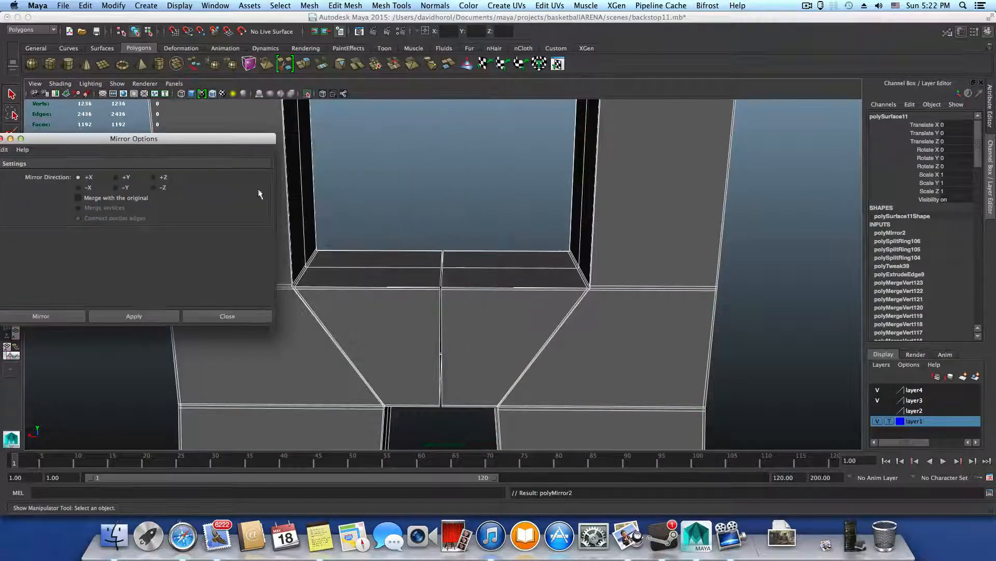
# Examine the centre seam between the unmerged halves along the middle crossbar
pyautogui.scroll(10, 534, 316)
pyautogui.scroll(-4, 540, 327)
pyautogui.keyDown('alt'); pyautogui.moveTo(523, 326); pyautogui.dragTo(528, 365, button='middle'); pyautogui.keyUp('alt')
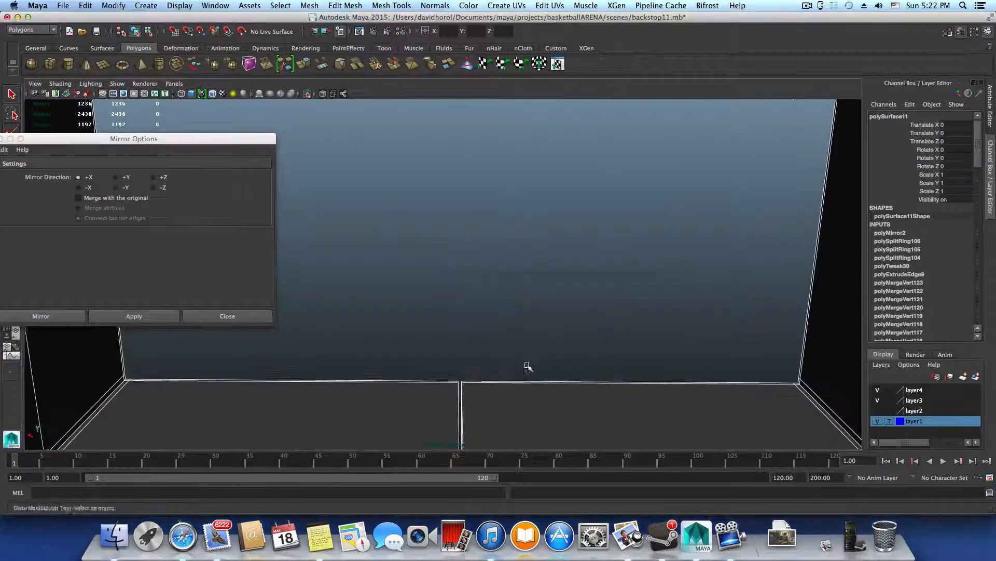
pyautogui.scroll(-10, 487, 294)
pyautogui.moveTo(455, 376)
pyautogui.keyDown('alt'); pyautogui.mouseDown(button='middle')
pyautogui.moveTo(450, 220)
pyautogui.moveTo(467, 314)
pyautogui.moveTo(453, 237)
pyautogui.moveTo(450, 291)
pyautogui.mouseUp(button='middle'); pyautogui.keyUp('alt')
pyautogui.keyDown('alt'); pyautogui.moveTo(449, 368); pyautogui.dragTo(709, 417, button='right'); pyautogui.keyUp('alt')
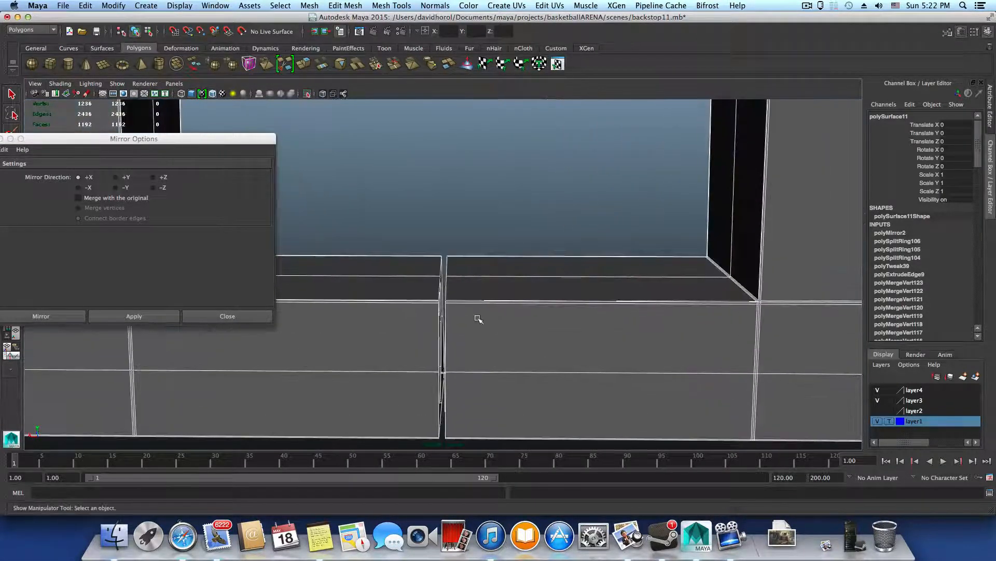
pyautogui.keyDown('alt'); pyautogui.moveTo(472, 340); pyautogui.dragTo(483, 336, button='middle'); pyautogui.keyUp('alt')
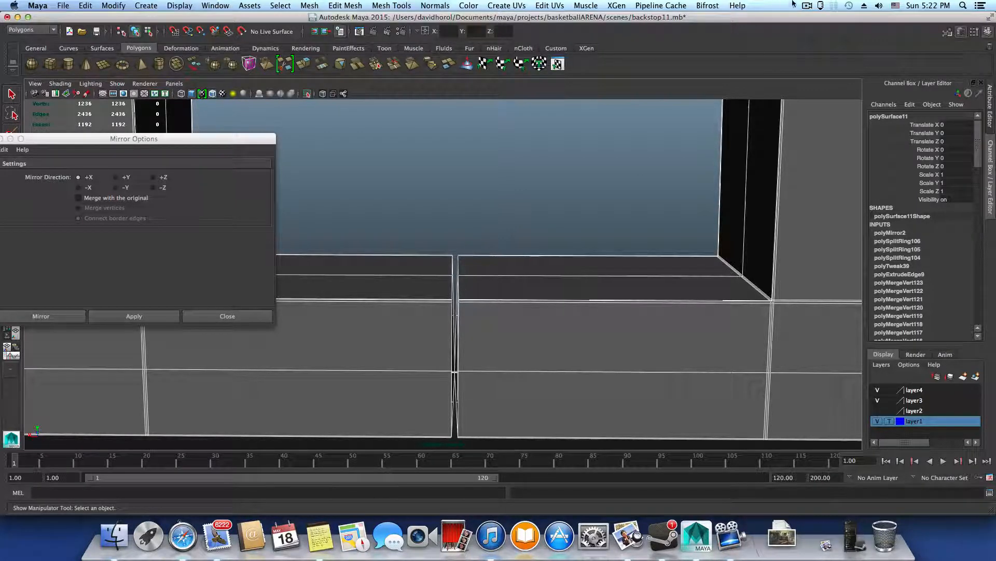
pyautogui.click(807, 6)
pyautogui.click(821, 38)
# Inspect the open crossbar ends close up where the two unmerged halves meet
pyautogui.moveTo(493, 381)
pyautogui.keyDown('alt'); pyautogui.mouseDown(button='middle')
pyautogui.moveTo(489, 363)
pyautogui.moveTo(503, 367)
pyautogui.mouseUp(button='middle'); pyautogui.keyUp('alt')
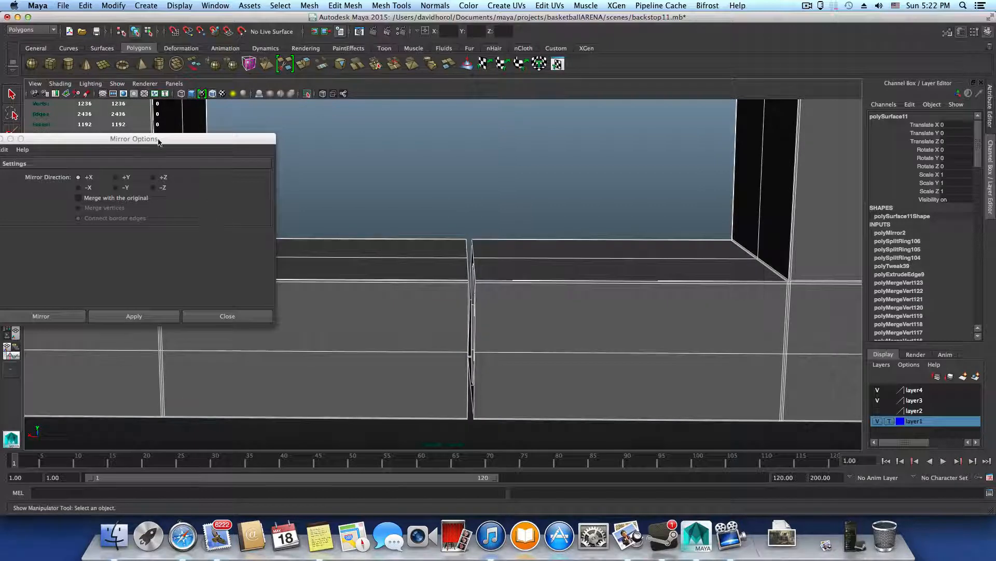
pyautogui.moveTo(147, 145); pyautogui.dragTo(196, 139)
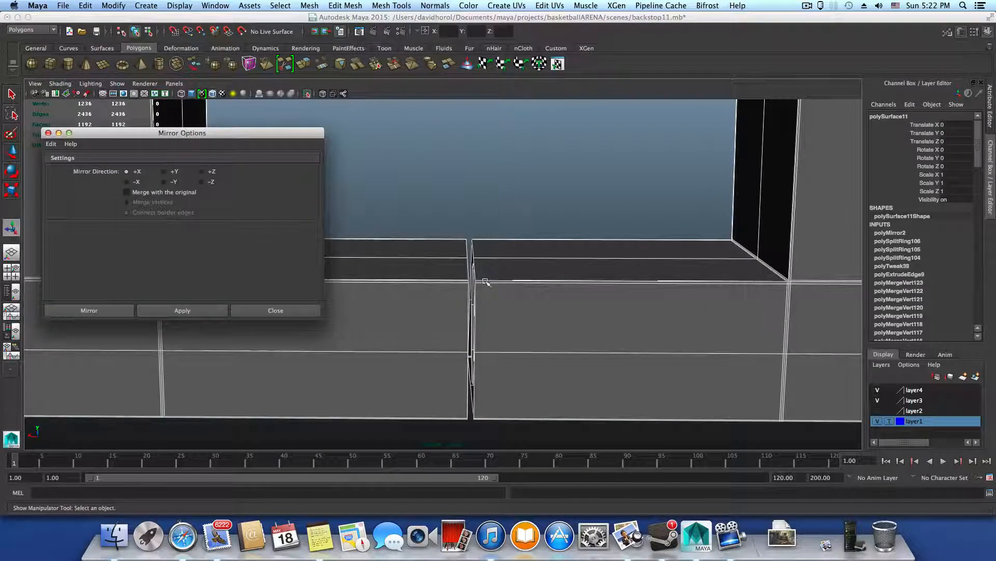
pyautogui.scroll(2, 485, 282)
pyautogui.keyDown('alt'); pyautogui.moveTo(529, 296); pyautogui.dragTo(509, 303, button='middle'); pyautogui.keyUp('alt')
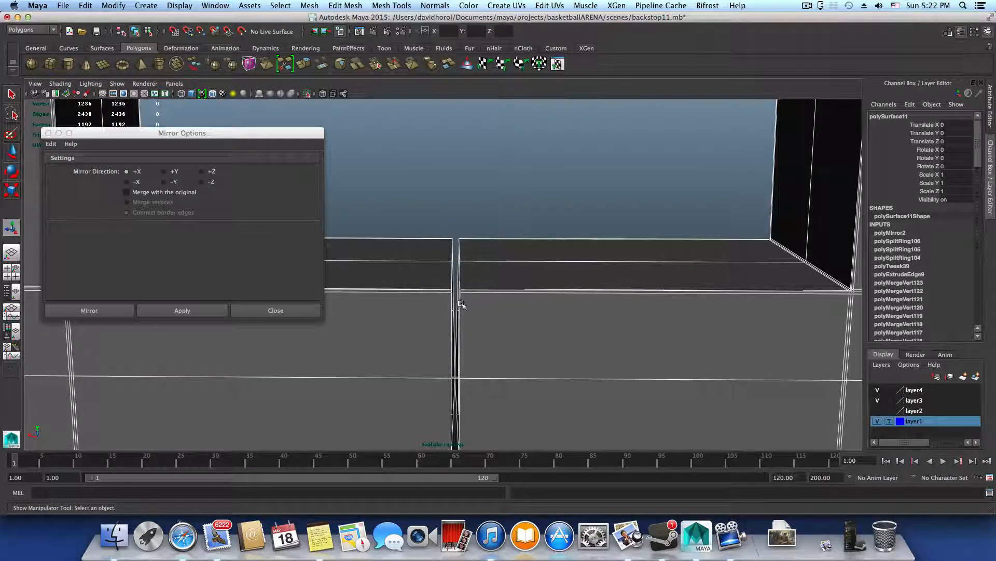
pyautogui.scroll(3, 462, 306)
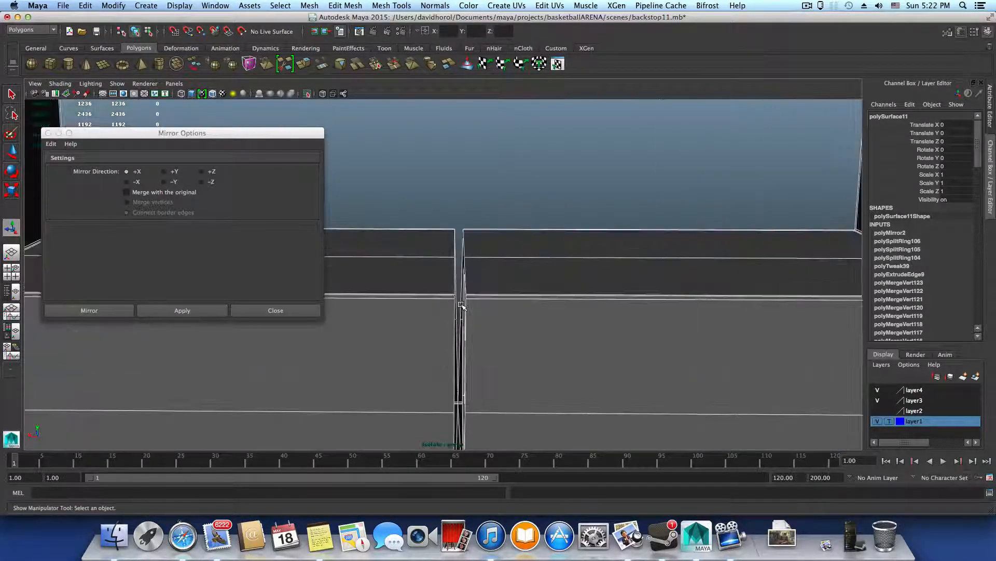
pyautogui.scroll(3, 461, 301)
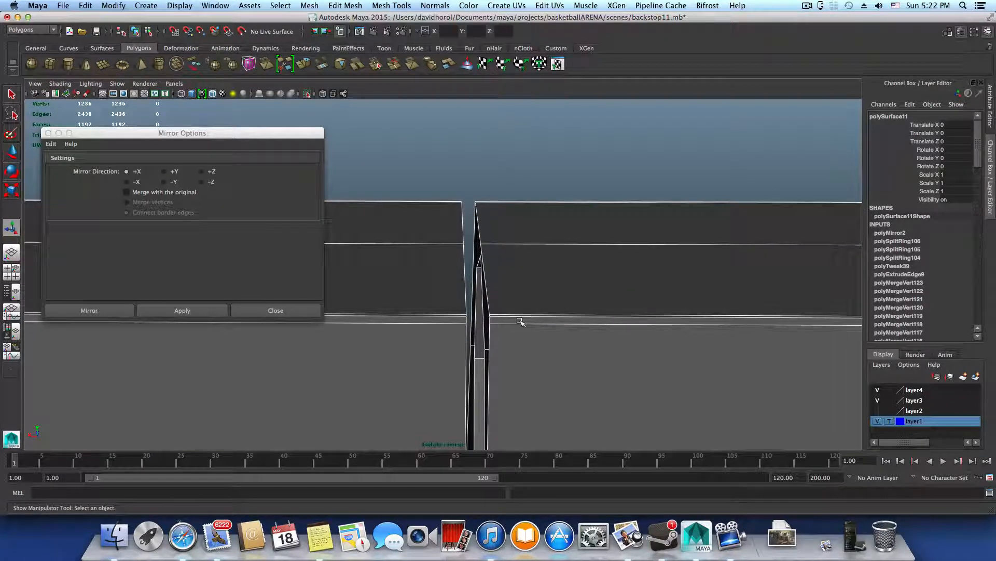
pyautogui.scroll(-5, 519, 321)
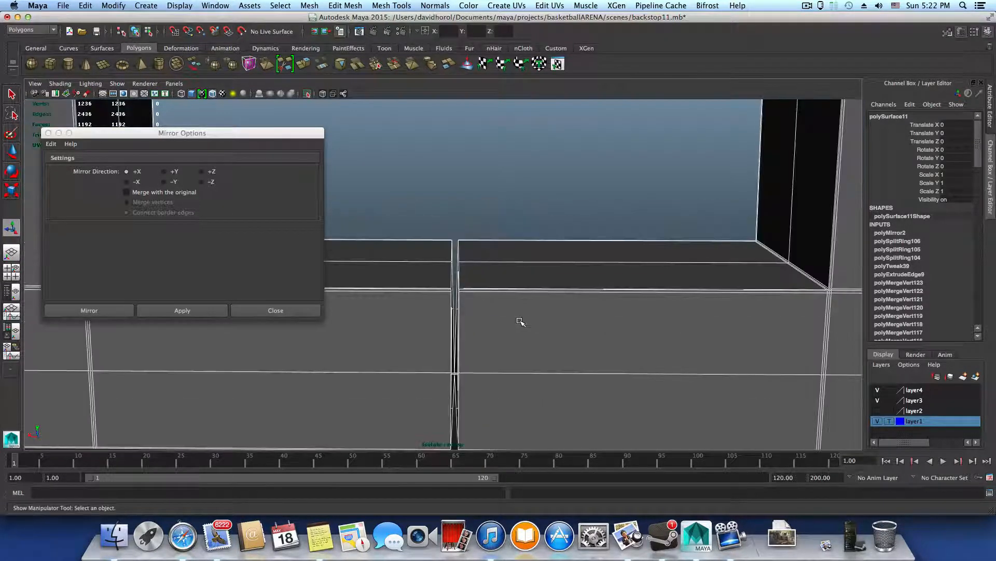
# Toggle the option to merge with the original in the mirror settings and close them
pyautogui.click(151, 193)
pyautogui.click(287, 310)
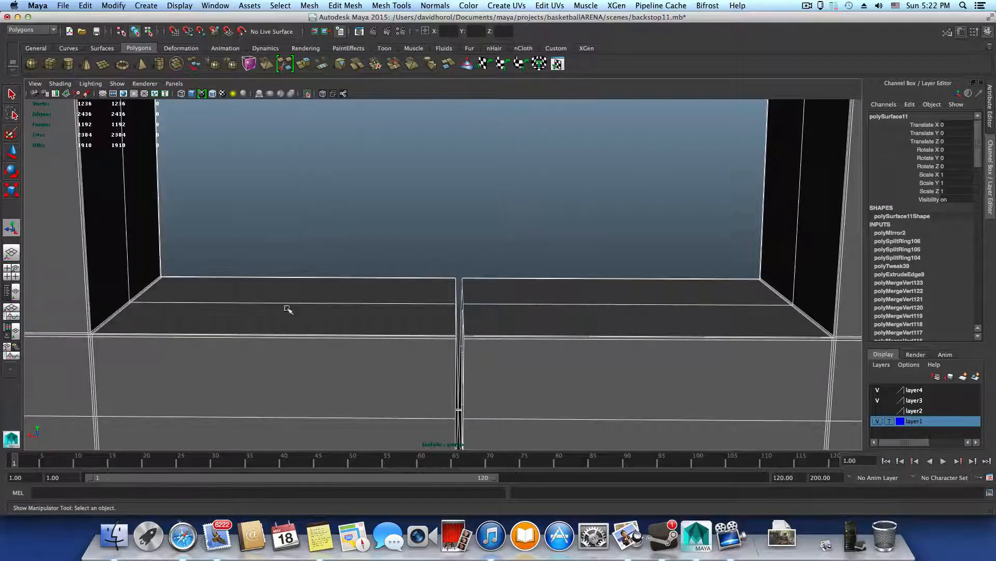
# Examine the legs of the mirrored frame and the seam across the crossbar's upper face
pyautogui.scroll(-6, 466, 276)
pyautogui.keyDown('alt'); pyautogui.moveTo(454, 239); pyautogui.dragTo(434, 296, button='middle'); pyautogui.keyUp('alt')
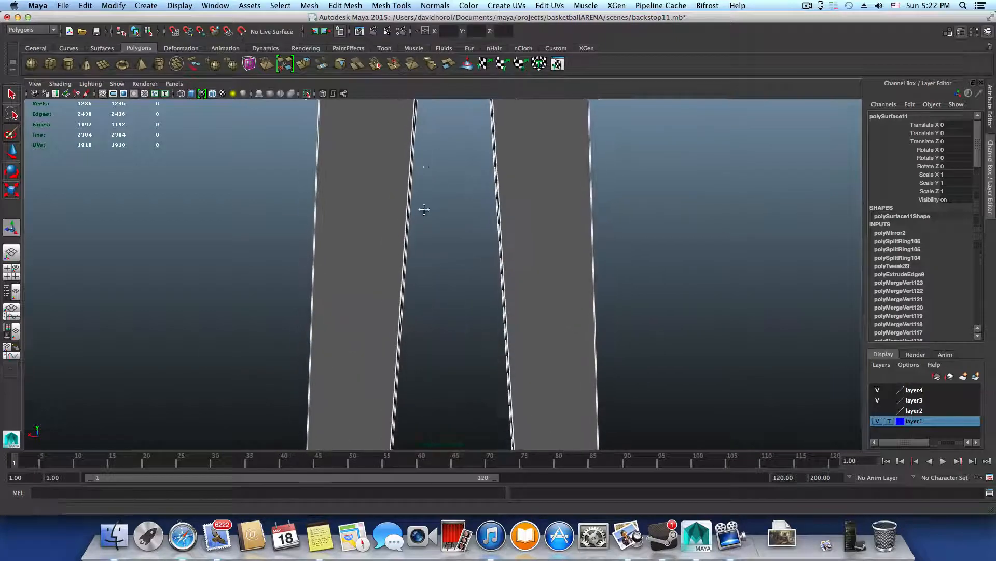
pyautogui.keyDown('alt'); pyautogui.moveTo(423, 207); pyautogui.dragTo(431, 361, button='middle'); pyautogui.keyUp('alt')
pyautogui.scroll(7, 487, 262)
pyautogui.keyDown('alt'); pyautogui.moveTo(493, 240); pyautogui.dragTo(465, 272, button='middle'); pyautogui.keyUp('alt')
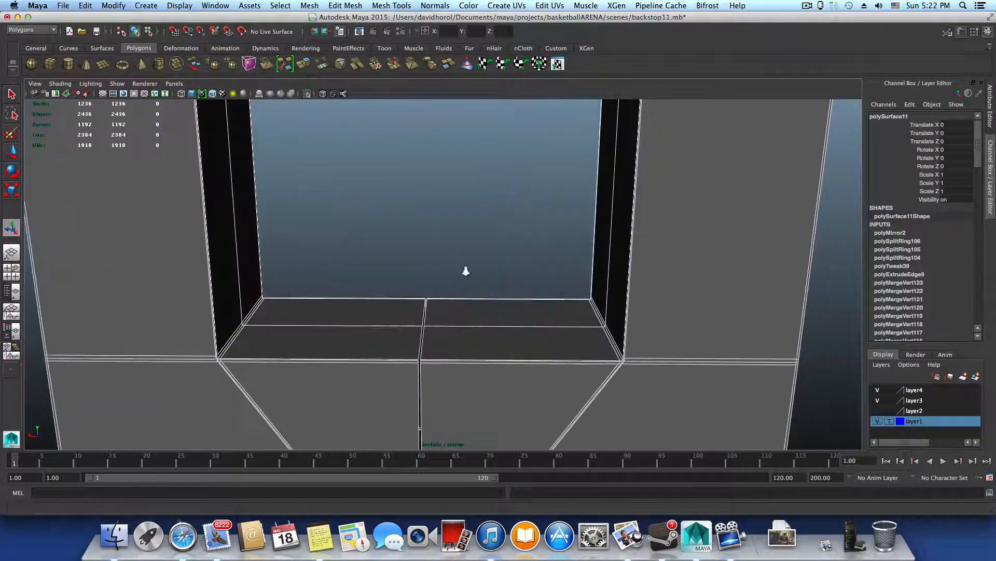
pyautogui.keyDown('alt'); pyautogui.moveTo(465, 272); pyautogui.dragTo(512, 283, button='right'); pyautogui.keyUp('alt')
pyautogui.keyDown('alt'); pyautogui.moveTo(512, 282); pyautogui.dragTo(512, 245, button='middle'); pyautogui.keyUp('alt')
pyautogui.click(415, 6)
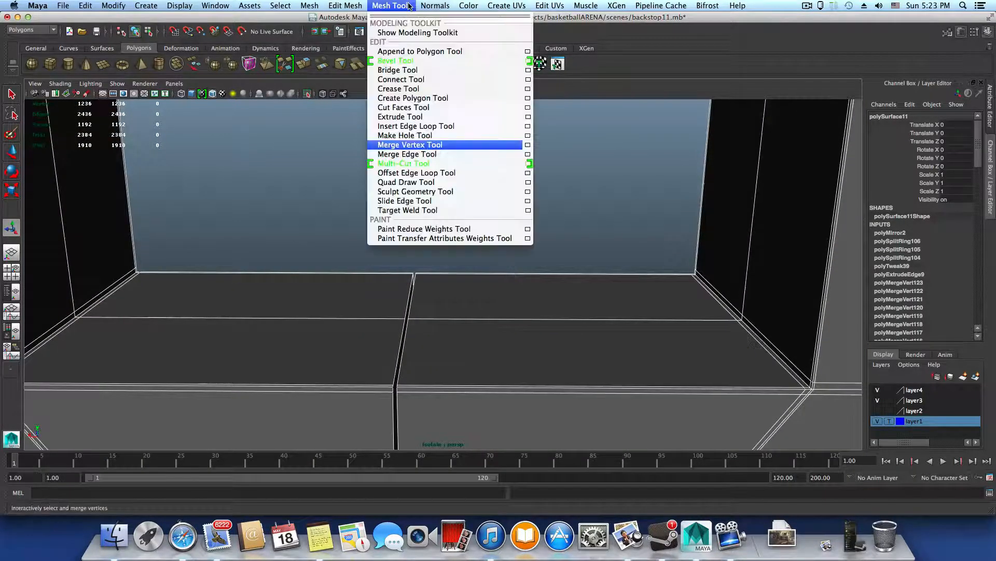
pyautogui.press('Escape')
# Select the centre seam vertices of the crossbar with the diagonal edges and scale them horizontally together onto one vertical line
pyautogui.rightClick(459, 294)
pyautogui.moveTo(459, 293); pyautogui.dragTo(419, 293, button='right')
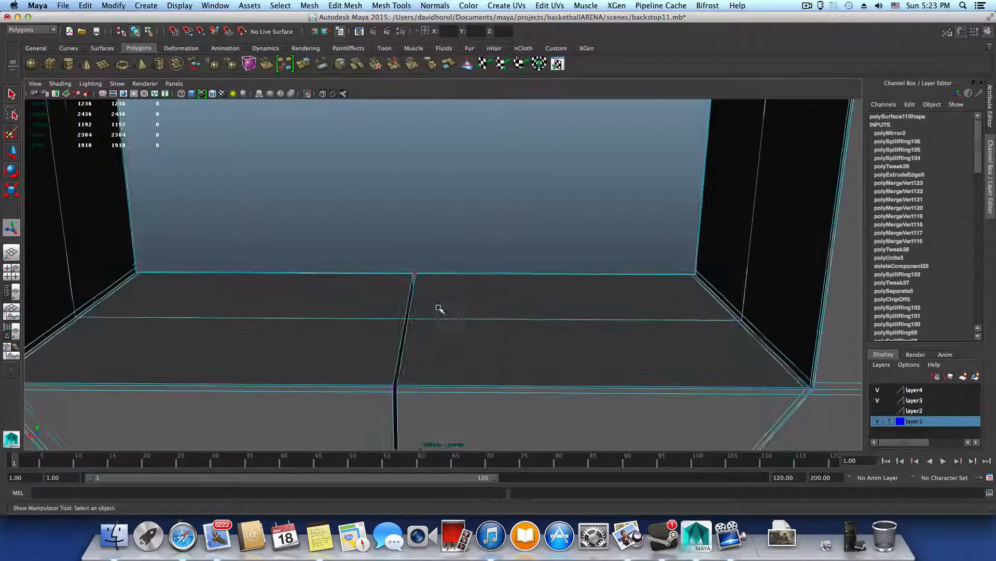
pyautogui.keyDown('alt'); pyautogui.moveTo(438, 309); pyautogui.dragTo(453, 346); pyautogui.keyUp('alt')
pyautogui.moveTo(538, 337)
pyautogui.keyDown('alt'); pyautogui.mouseDown()
pyautogui.moveTo(512, 334)
pyautogui.moveTo(521, 331)
pyautogui.mouseUp(); pyautogui.keyUp('alt')
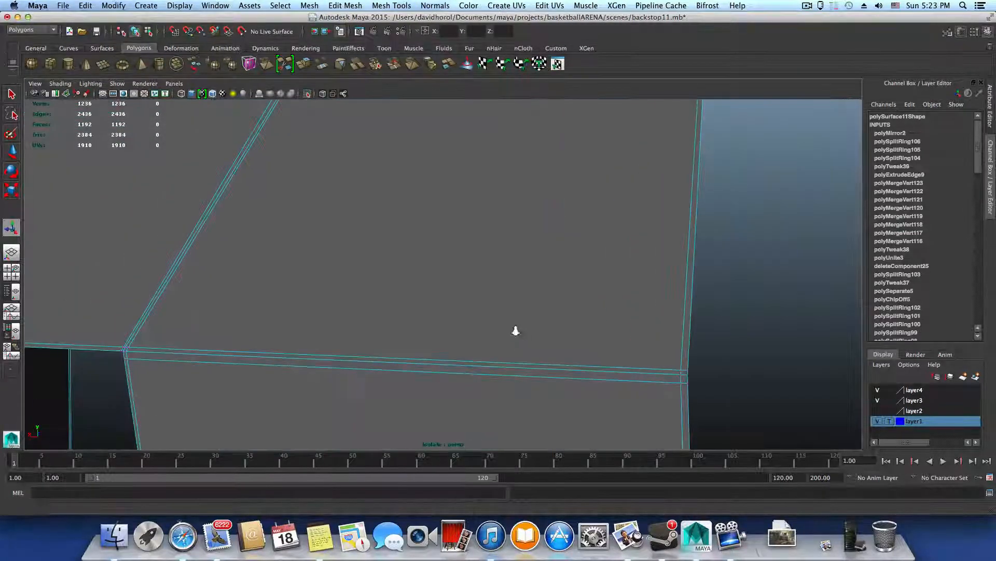
pyautogui.keyDown('alt'); pyautogui.moveTo(516, 329); pyautogui.dragTo(356, 306, button='right'); pyautogui.keyUp('alt')
pyautogui.keyDown('alt'); pyautogui.moveTo(356, 306); pyautogui.dragTo(366, 305); pyautogui.keyUp('alt')
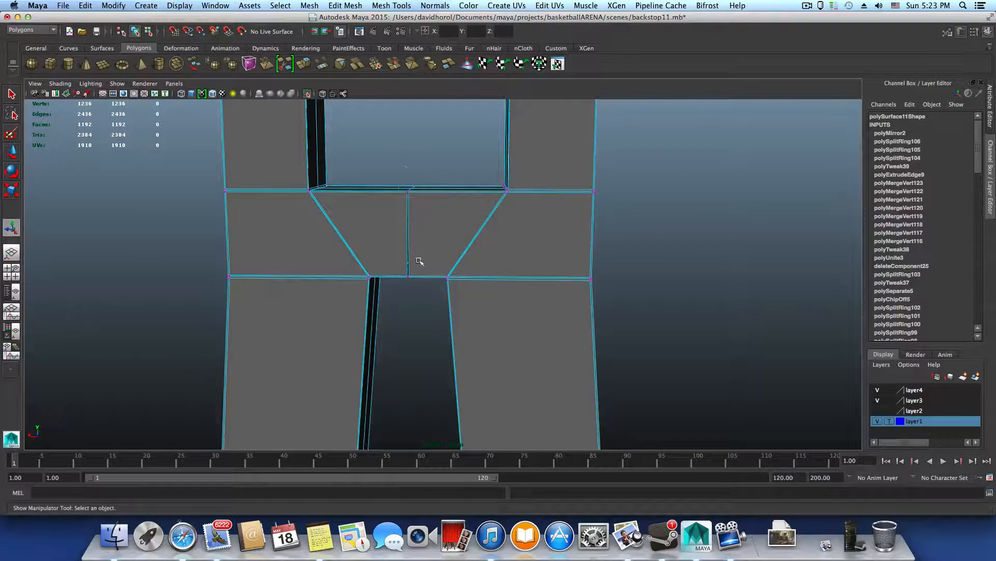
pyautogui.moveTo(434, 327); pyautogui.dragTo(434, 311)
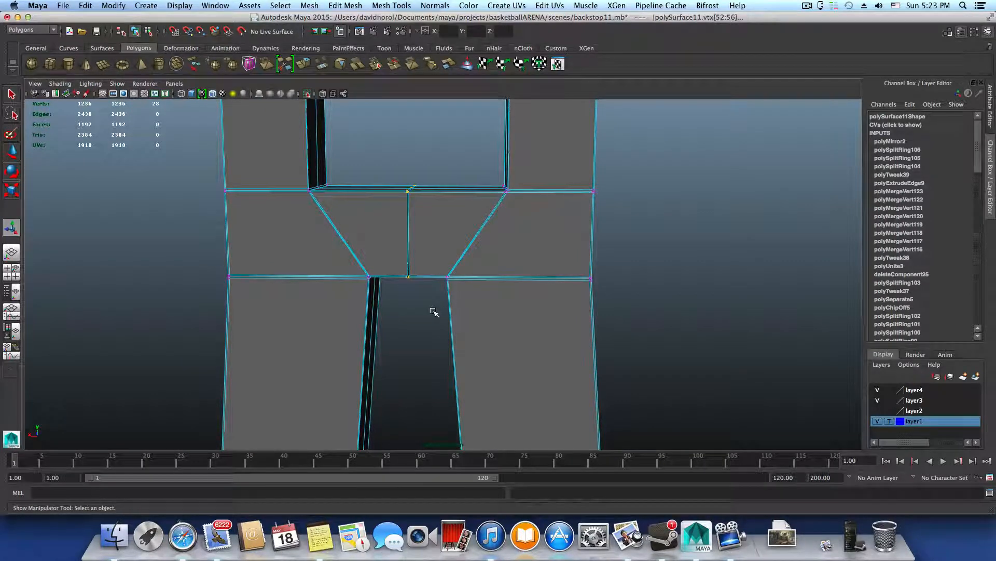
pyautogui.press('f')
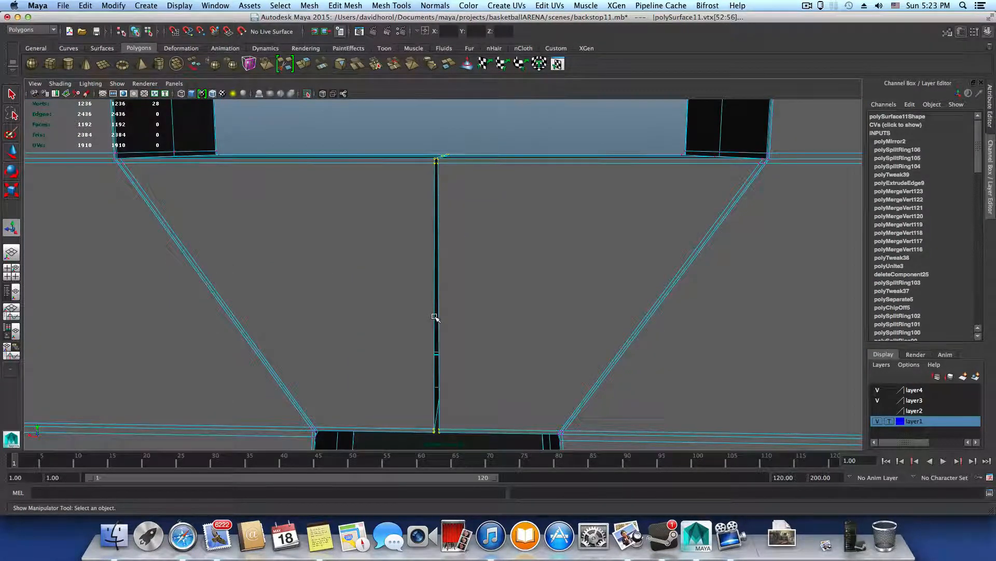
pyautogui.press('e')
pyautogui.press('r')
pyautogui.moveTo(490, 276); pyautogui.dragTo(445, 272)
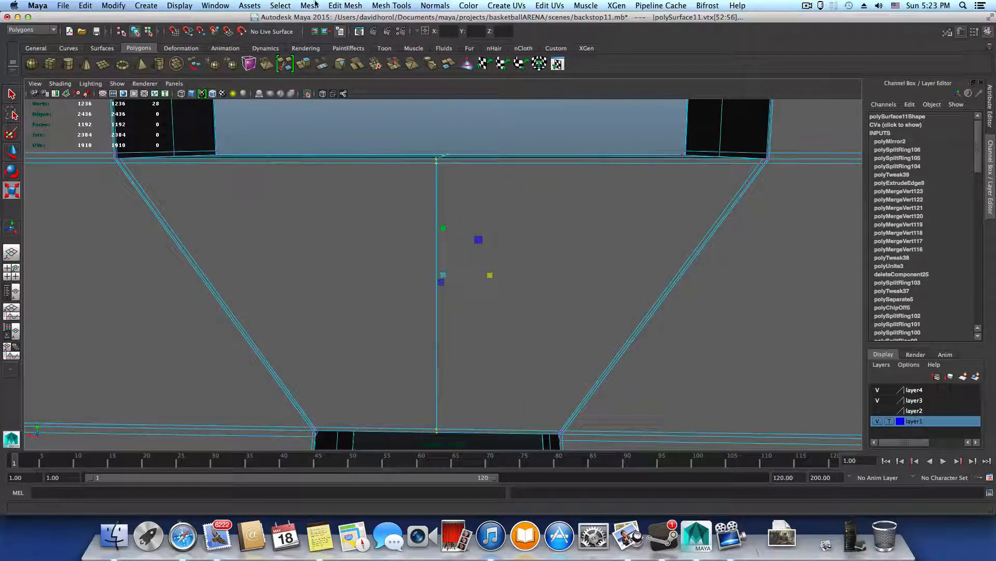
# Reset the vertex merge settings to the default 0.0100 threshold and merge the selected seam vertices
pyautogui.click(345, 5)
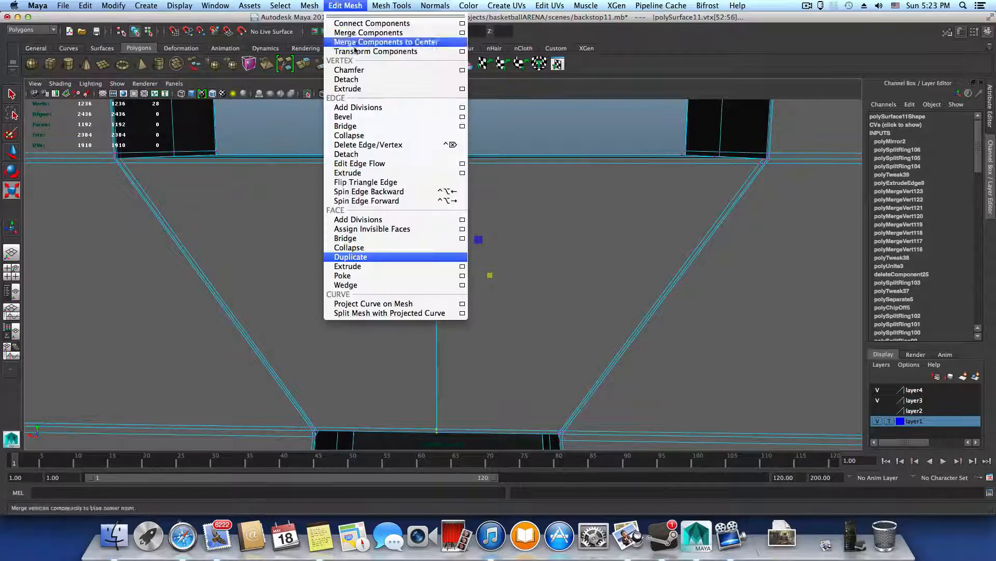
pyautogui.click(462, 33)
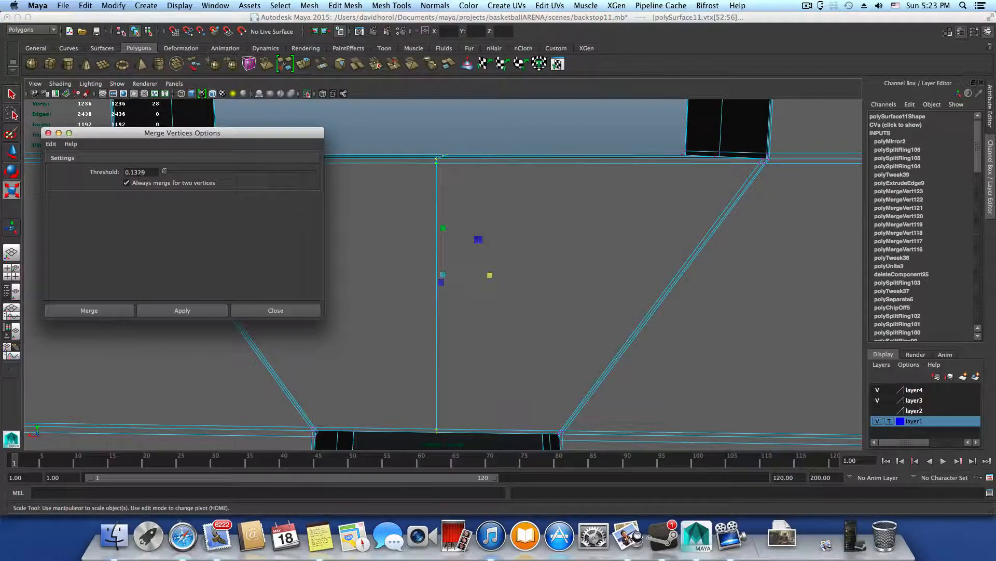
pyautogui.click(51, 144)
pyautogui.click(65, 164)
pyautogui.click(191, 310)
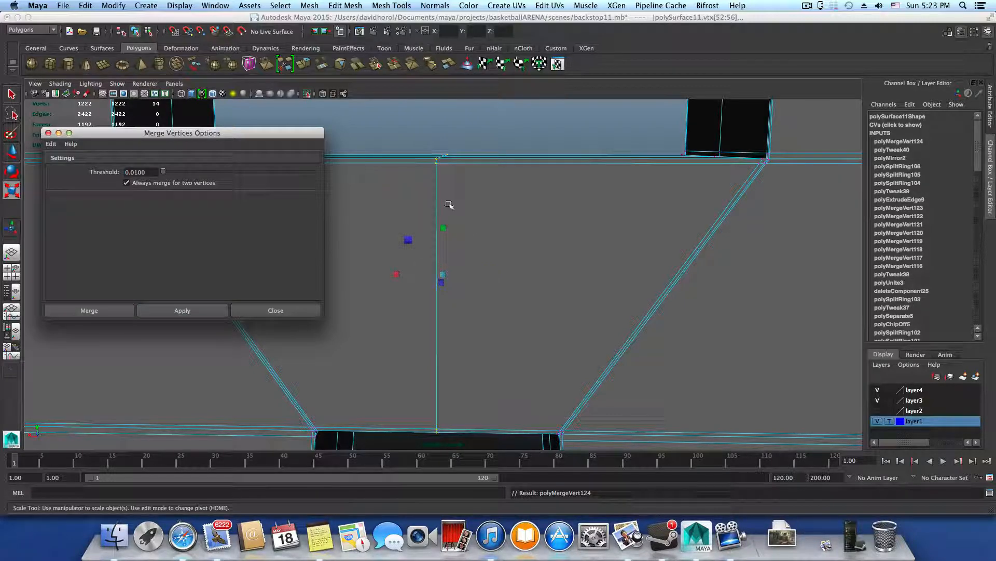
# Examine the merged seam along the crossbar's front and upper face, testing one edge vertex with a small move that is undone
pyautogui.keyDown('alt'); pyautogui.moveTo(461, 189); pyautogui.dragTo(468, 195); pyautogui.keyUp('alt')
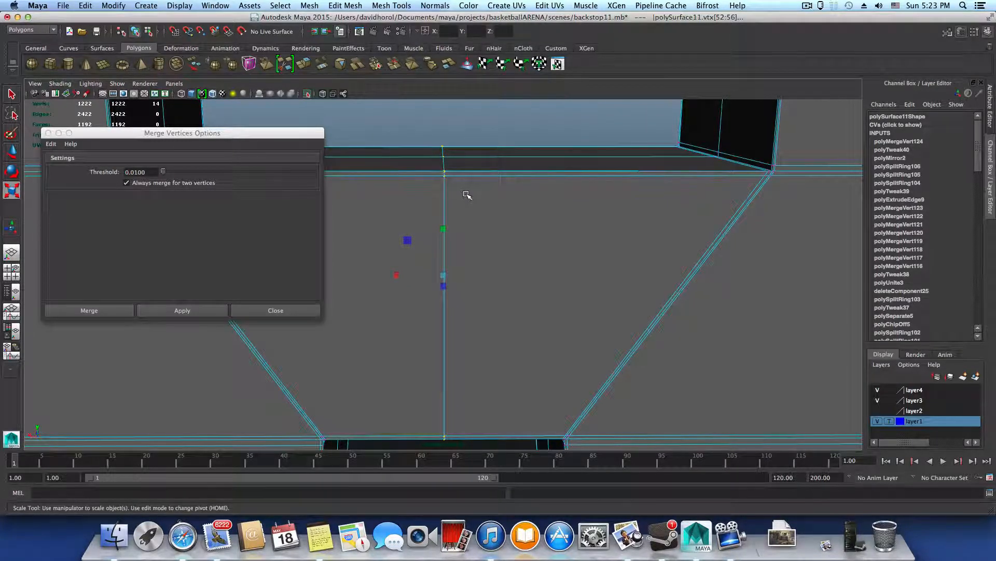
pyautogui.keyDown('alt'); pyautogui.moveTo(464, 194); pyautogui.dragTo(524, 281); pyautogui.keyUp('alt')
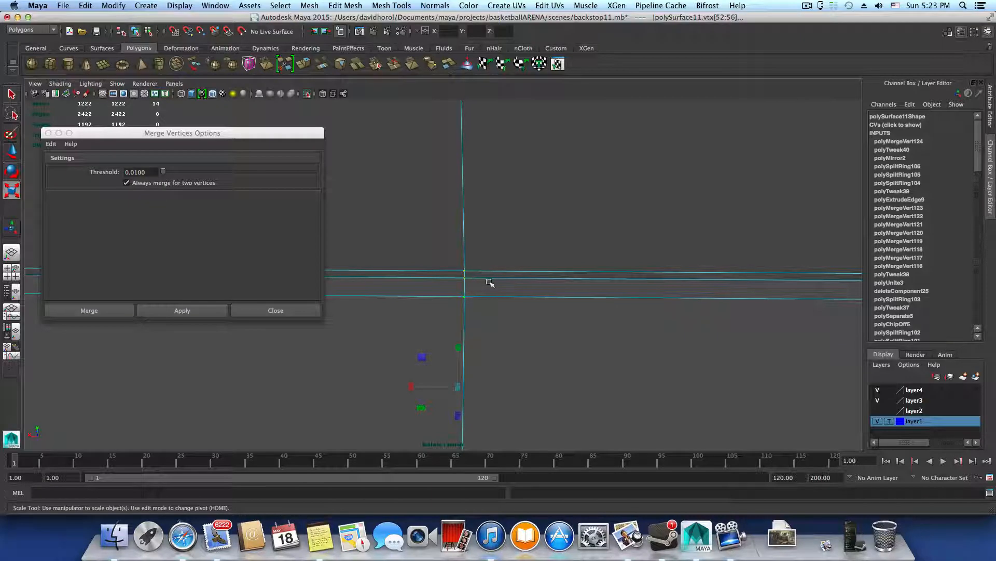
pyautogui.click(465, 279)
pyautogui.press('w')
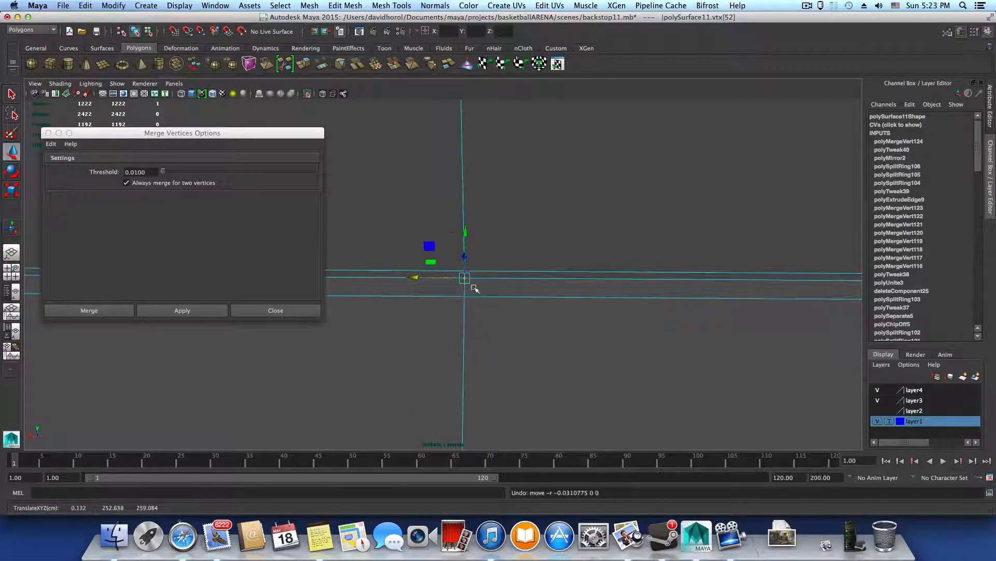
pyautogui.scroll(-6, 475, 289)
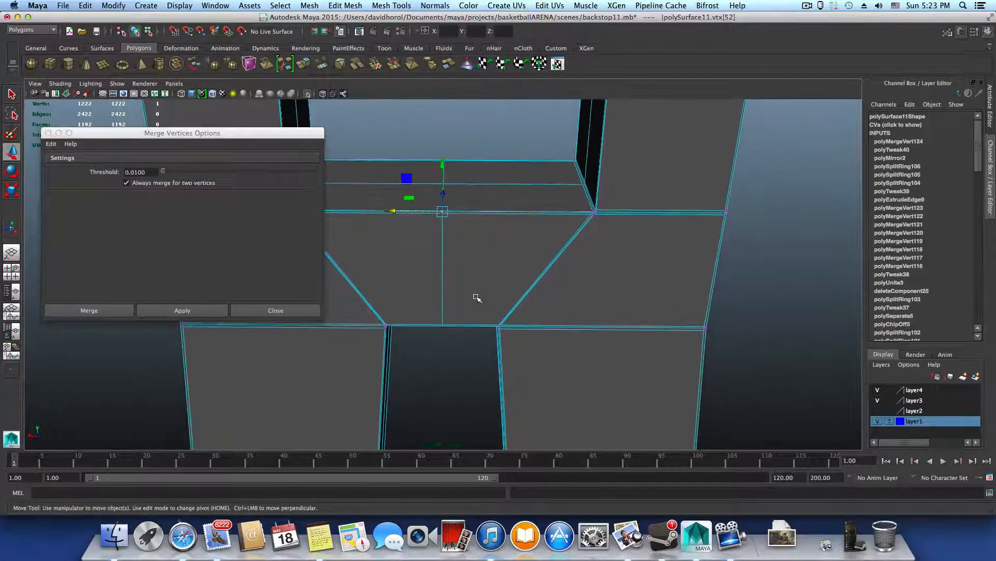
pyautogui.keyDown('alt'); pyautogui.moveTo(477, 298); pyautogui.dragTo(536, 275, button='right'); pyautogui.keyUp('alt')
pyautogui.keyDown('alt'); pyautogui.moveTo(496, 245); pyautogui.dragTo(544, 365, button='middle'); pyautogui.keyUp('alt')
pyautogui.keyDown('alt'); pyautogui.moveTo(544, 365); pyautogui.dragTo(670, 389, button='right'); pyautogui.keyUp('alt')
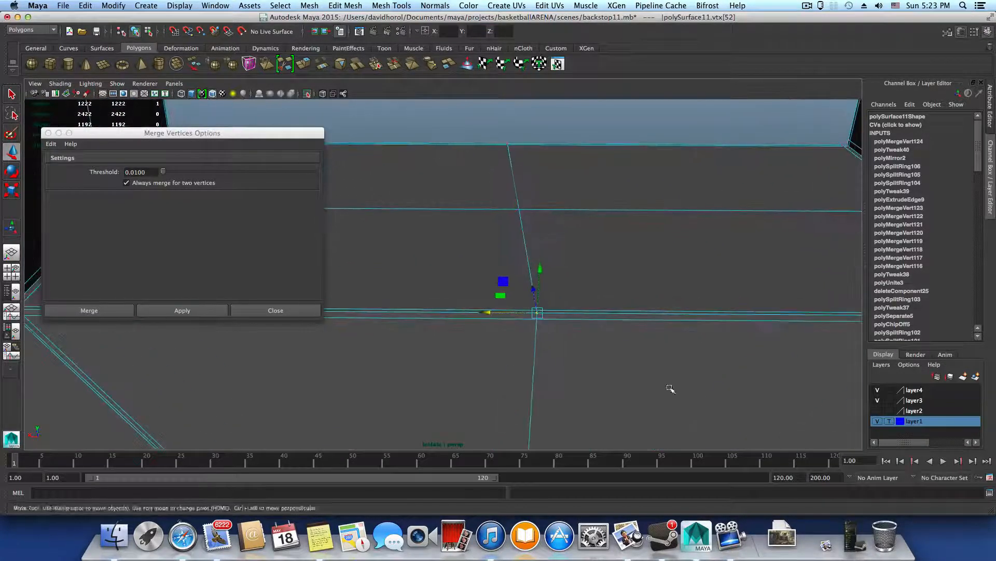
pyautogui.keyDown('alt'); pyautogui.moveTo(670, 388); pyautogui.dragTo(595, 417, button='middle'); pyautogui.keyUp('alt')
pyautogui.keyDown('alt'); pyautogui.moveTo(542, 411); pyautogui.dragTo(584, 406, button='right'); pyautogui.keyUp('alt')
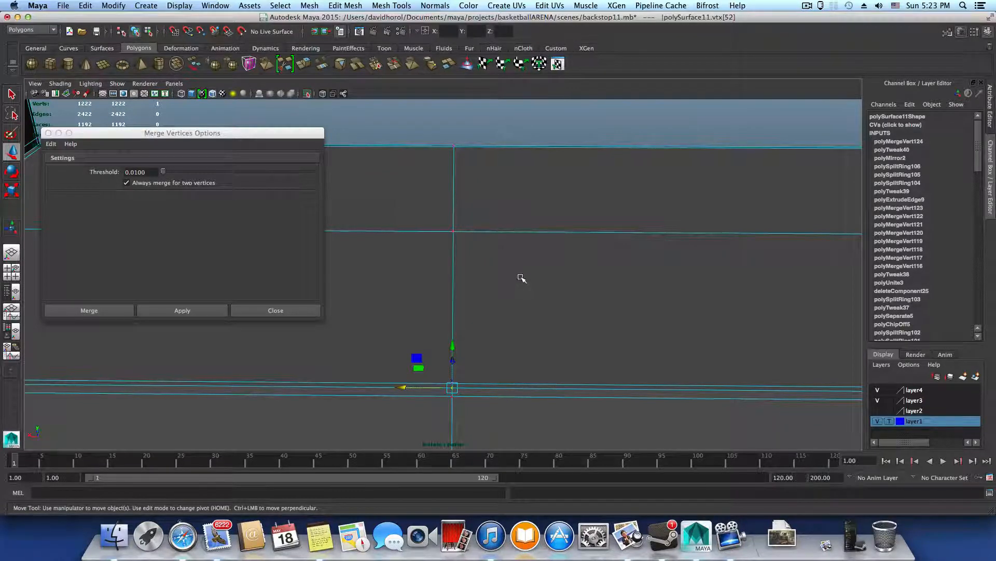
# Scale the centre seam vertices of the next crossbar down onto one vertical line and merge them with the 0.0100 threshold
pyautogui.keyDown('alt'); pyautogui.moveTo(522, 278); pyautogui.dragTo(379, 382); pyautogui.keyUp('alt')
pyautogui.keyDown('alt'); pyautogui.moveTo(470, 415); pyautogui.dragTo(442, 325, button='middle'); pyautogui.keyUp('alt')
pyautogui.scroll(-5, 558, 376)
pyautogui.scroll(8, 574, 367)
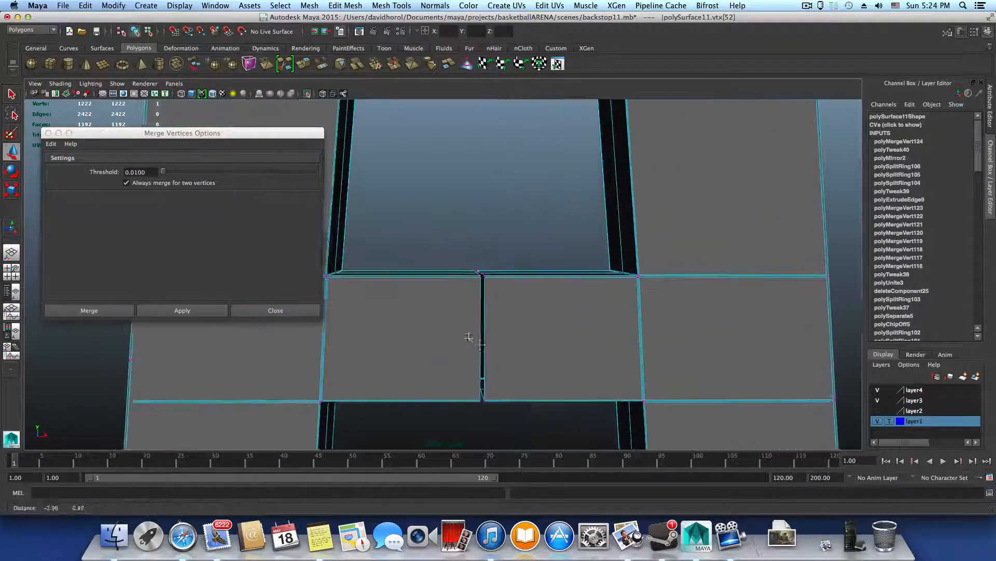
pyautogui.scroll(-2, 604, 386)
pyautogui.keyDown('alt'); pyautogui.moveTo(499, 368); pyautogui.dragTo(473, 333, button='middle'); pyautogui.keyUp('alt')
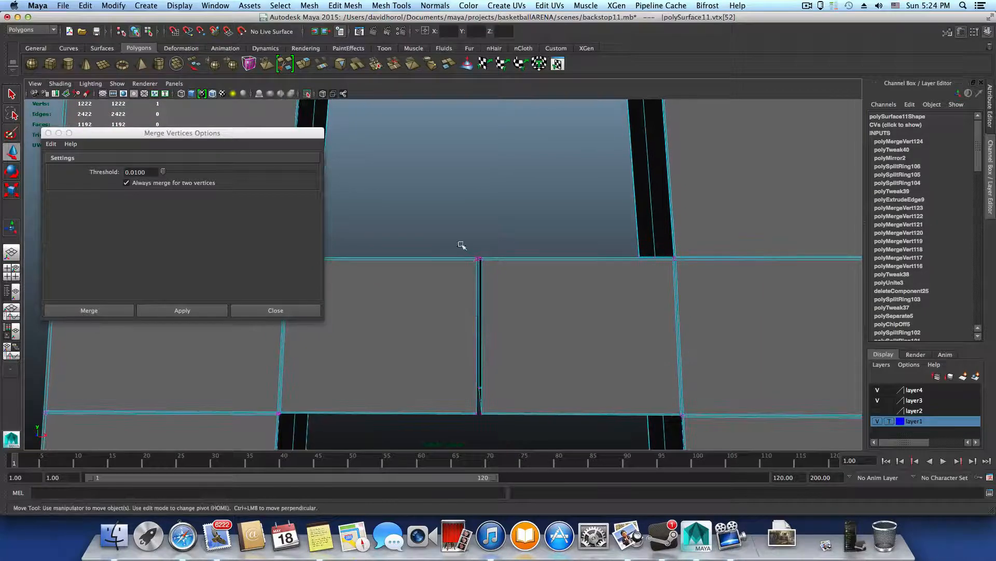
pyautogui.moveTo(517, 468); pyautogui.dragTo(516, 465)
pyautogui.press('r')
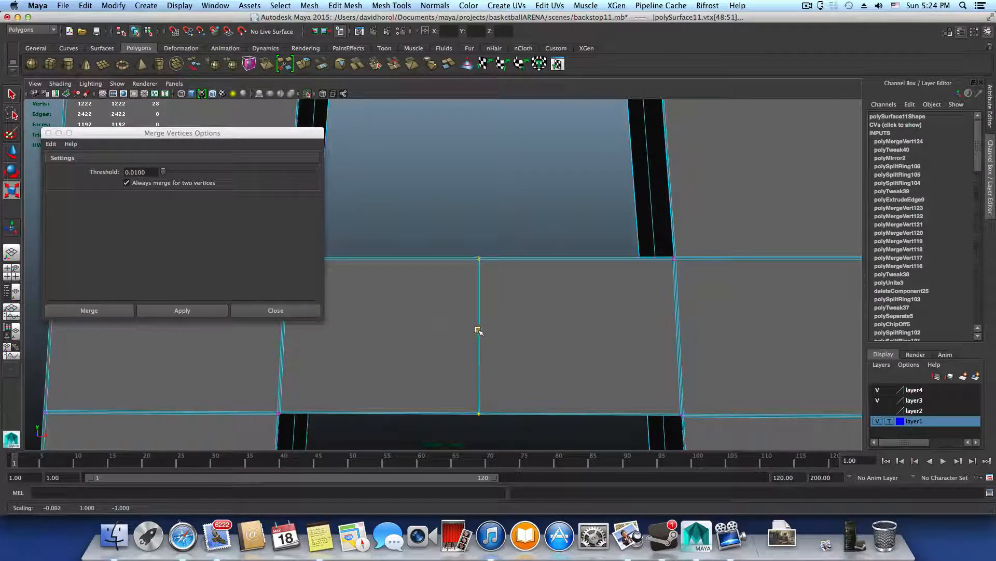
pyautogui.keyDown('alt'); pyautogui.moveTo(454, 340); pyautogui.dragTo(647, 388, button='right'); pyautogui.keyUp('alt')
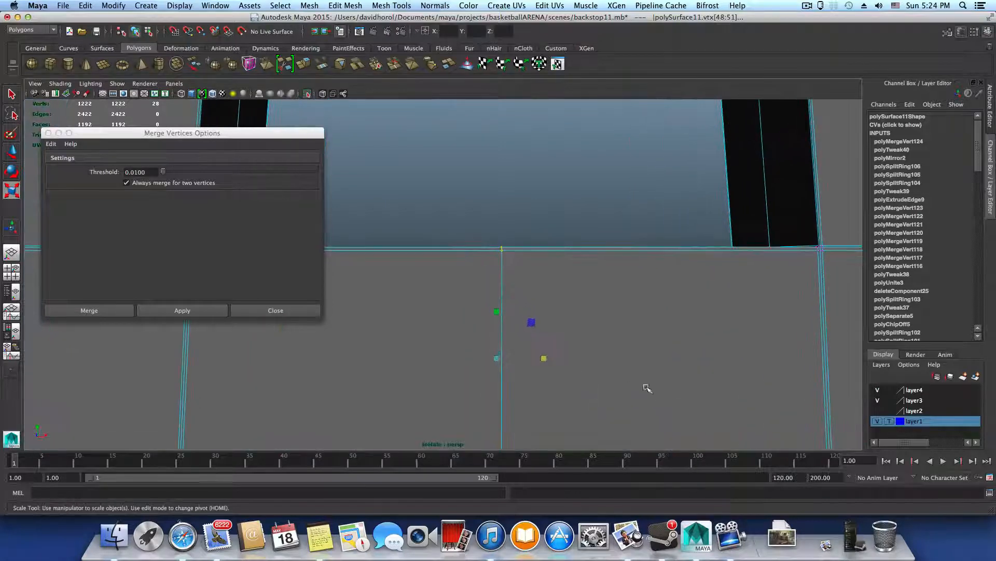
pyautogui.click(188, 308)
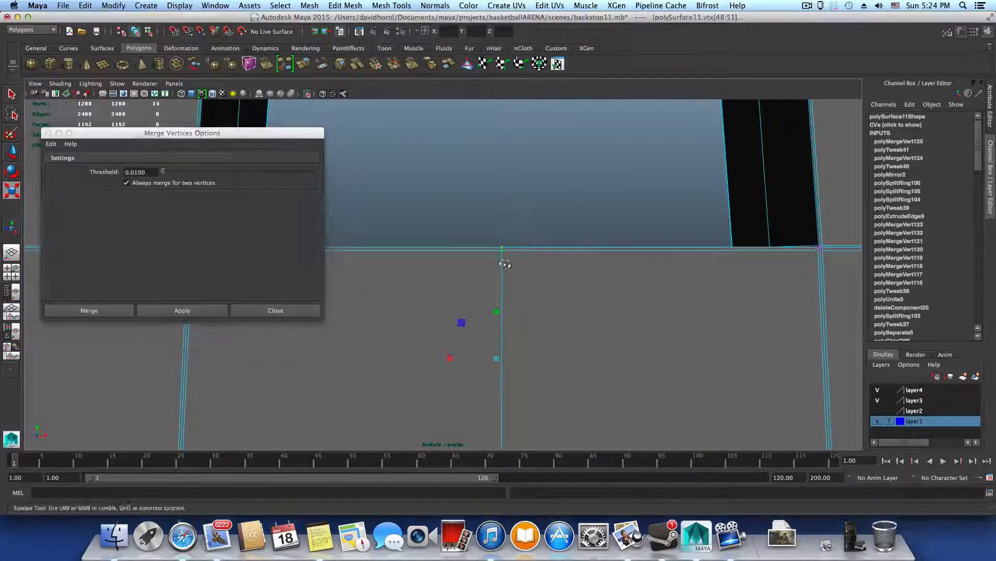
# Examine the second crossbar's merged seam along its upper face, front and underside
pyautogui.keyDown('alt'); pyautogui.moveTo(504, 264); pyautogui.dragTo(727, 378); pyautogui.keyUp('alt')
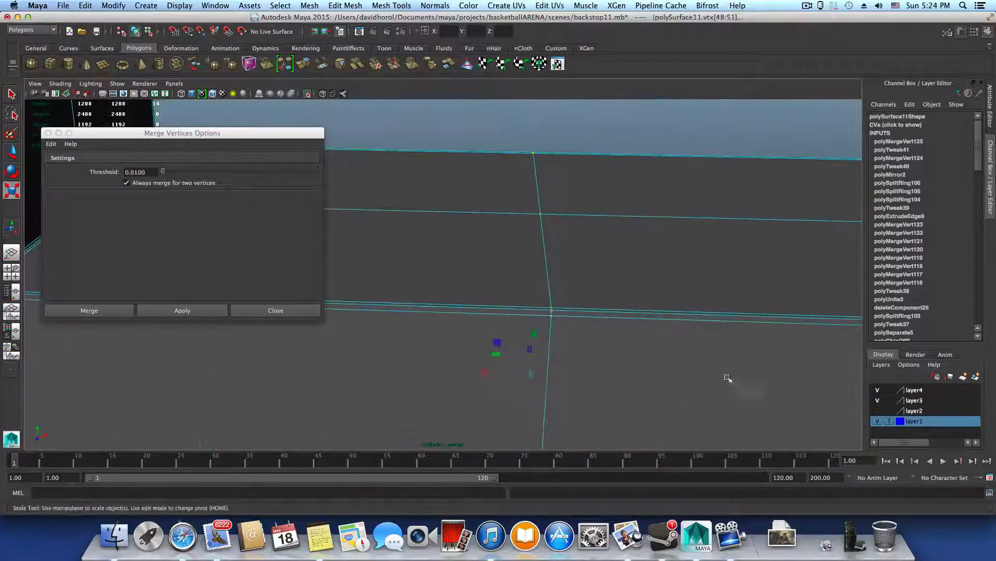
pyautogui.keyDown('alt'); pyautogui.moveTo(540, 270); pyautogui.dragTo(558, 349); pyautogui.keyUp('alt')
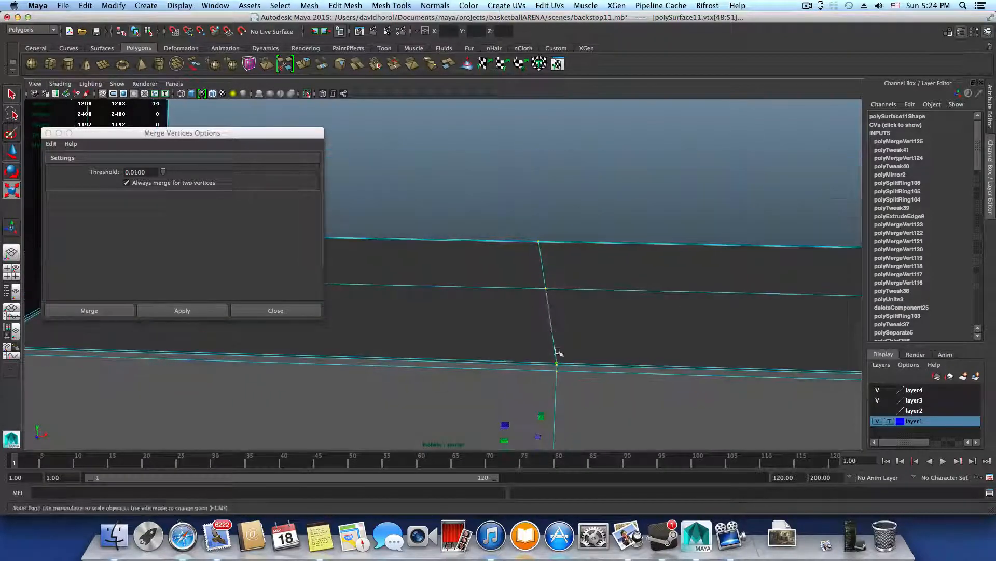
pyautogui.keyDown('alt'); pyautogui.moveTo(559, 350); pyautogui.dragTo(464, 94, button='middle'); pyautogui.keyUp('alt')
pyautogui.keyDown('alt'); pyautogui.moveTo(536, 373); pyautogui.dragTo(521, 205, button='middle'); pyautogui.keyUp('alt')
pyautogui.keyDown('alt'); pyautogui.moveTo(520, 345); pyautogui.dragTo(518, 309); pyautogui.keyUp('alt')
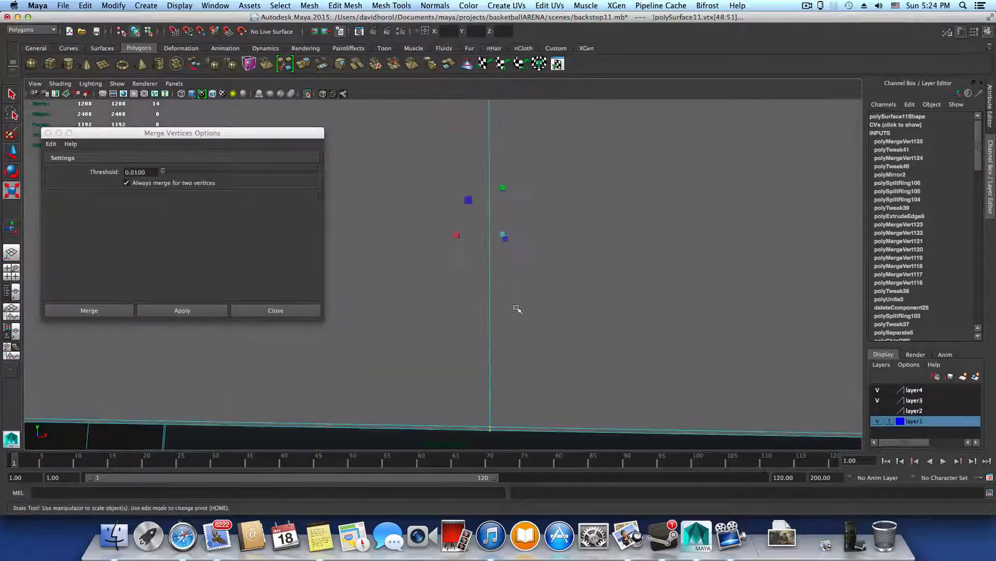
pyautogui.keyDown('alt'); pyautogui.moveTo(505, 416); pyautogui.dragTo(503, 349, button='middle'); pyautogui.keyUp('alt')
pyautogui.keyDown('alt'); pyautogui.moveTo(503, 349); pyautogui.dragTo(504, 308); pyautogui.keyUp('alt')
pyautogui.keyDown('alt'); pyautogui.moveTo(503, 363); pyautogui.dragTo(494, 158, button='middle'); pyautogui.keyUp('alt')
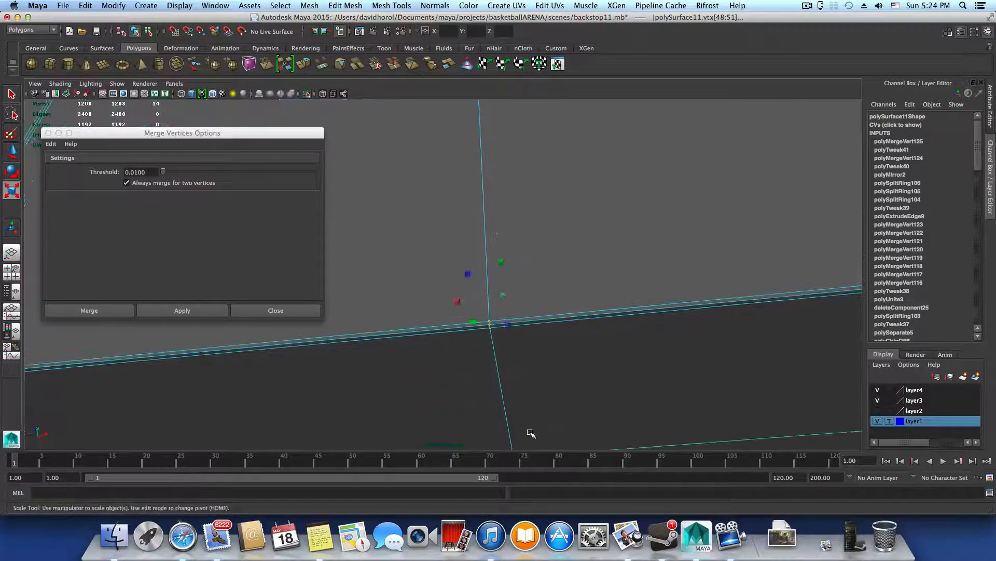
pyautogui.keyDown('alt'); pyautogui.moveTo(534, 417); pyautogui.dragTo(491, 334, button='middle'); pyautogui.keyUp('alt')
pyautogui.keyDown('alt'); pyautogui.moveTo(519, 395); pyautogui.dragTo(498, 318, button='middle'); pyautogui.keyUp('alt')
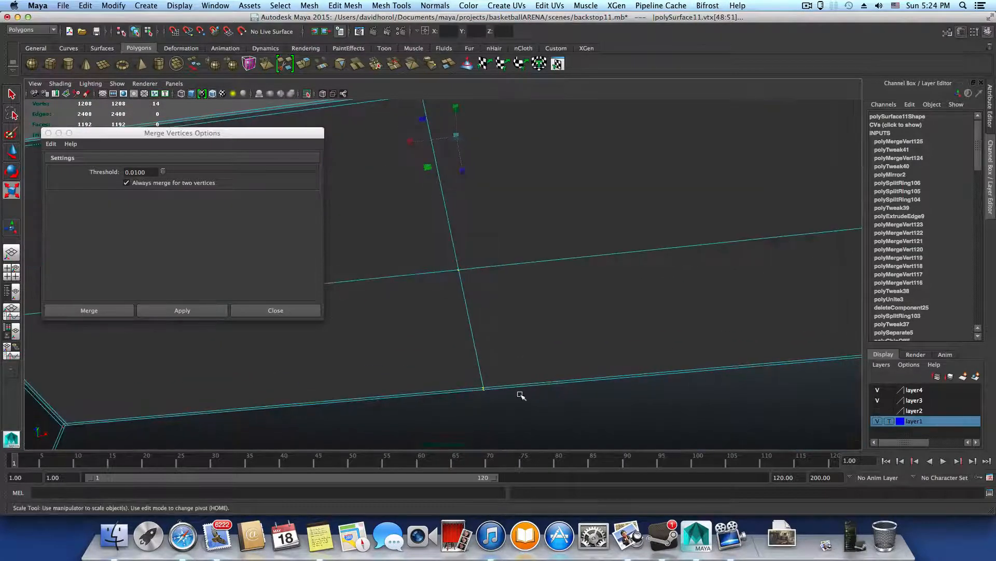
pyautogui.keyDown('alt'); pyautogui.moveTo(520, 395); pyautogui.dragTo(493, 301, button='middle'); pyautogui.keyUp('alt')
pyautogui.keyDown('alt'); pyautogui.moveTo(537, 423); pyautogui.dragTo(306, 363, button='right'); pyautogui.keyUp('alt')
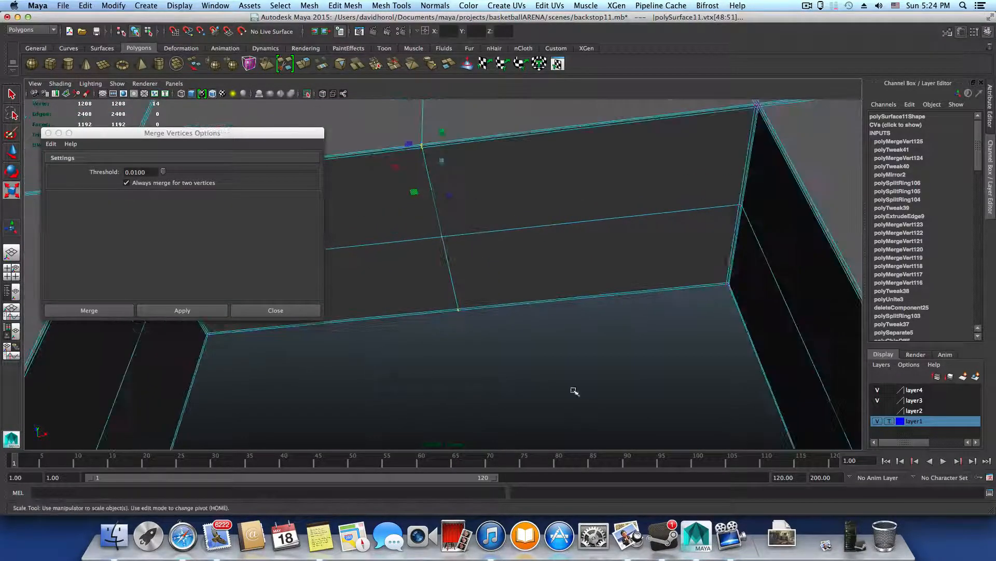
pyautogui.keyDown('alt'); pyautogui.moveTo(573, 392); pyautogui.dragTo(465, 380, button='right'); pyautogui.keyUp('alt')
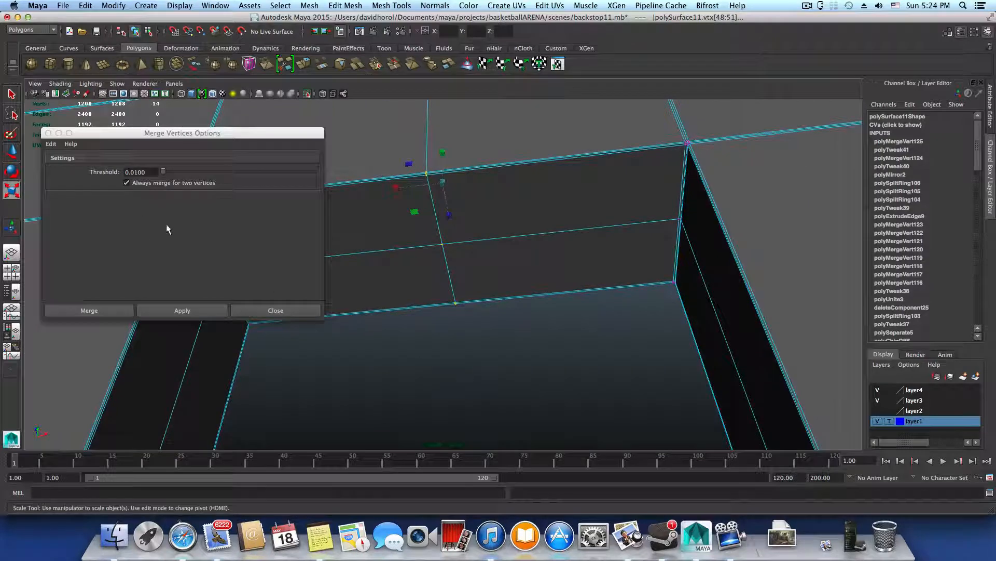
# Inspect the open centre seam of the lowest crossbar from below and from the front
pyautogui.keyDown('alt'); pyautogui.moveTo(524, 324); pyautogui.dragTo(457, 313, button='right'); pyautogui.keyUp('alt')
pyautogui.moveTo(478, 363)
pyautogui.keyDown('alt'); pyautogui.mouseDown(button='middle')
pyautogui.moveTo(440, 171)
pyautogui.moveTo(475, 286)
pyautogui.mouseUp(button='middle'); pyautogui.keyUp('alt')
pyautogui.keyDown('alt'); pyautogui.moveTo(493, 325); pyautogui.dragTo(414, 338, button='right'); pyautogui.keyUp('alt')
pyautogui.keyDown('alt'); pyautogui.moveTo(475, 410); pyautogui.dragTo(461, 282, button='middle'); pyautogui.keyUp('alt')
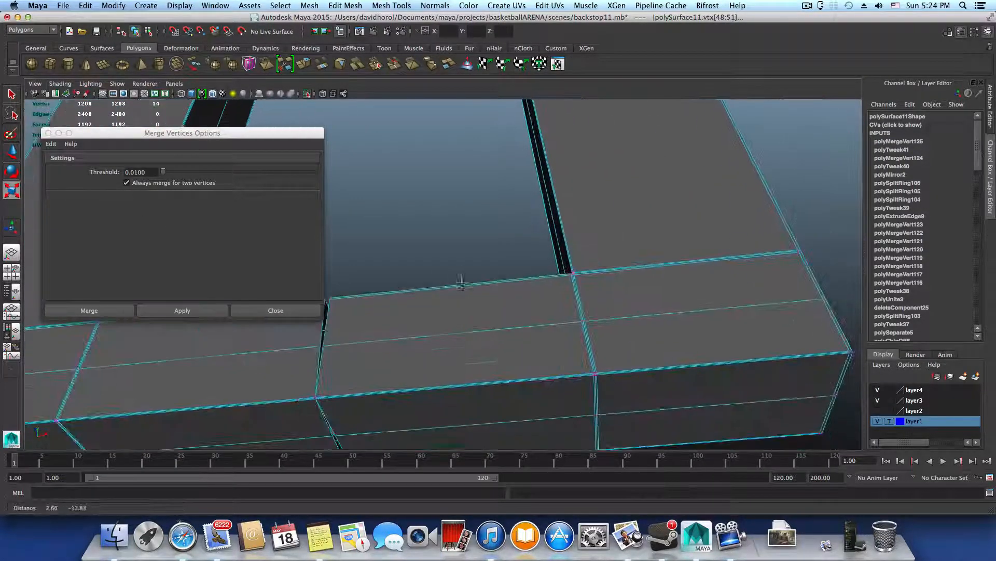
pyautogui.keyDown('alt'); pyautogui.moveTo(480, 352); pyautogui.dragTo(433, 346, button='right'); pyautogui.keyUp('alt')
pyautogui.keyDown('alt'); pyautogui.moveTo(397, 373); pyautogui.dragTo(523, 320, button='middle'); pyautogui.keyUp('alt')
pyautogui.keyDown('alt'); pyautogui.moveTo(523, 320); pyautogui.dragTo(648, 386, button='right'); pyautogui.keyUp('alt')
pyautogui.keyDown('alt'); pyautogui.moveTo(649, 385); pyautogui.dragTo(576, 347, button='middle'); pyautogui.keyUp('alt')
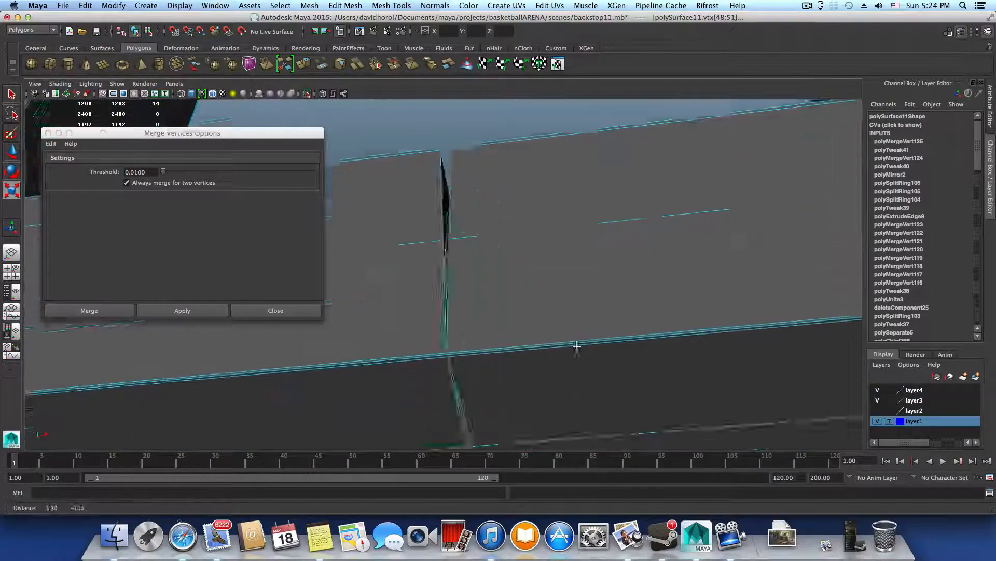
pyautogui.keyDown('alt'); pyautogui.moveTo(576, 348); pyautogui.dragTo(478, 282); pyautogui.keyUp('alt')
pyautogui.scroll(-5, 496, 358)
pyautogui.keyDown('alt'); pyautogui.moveTo(479, 282); pyautogui.dragTo(613, 321, button='right'); pyautogui.keyUp('alt')
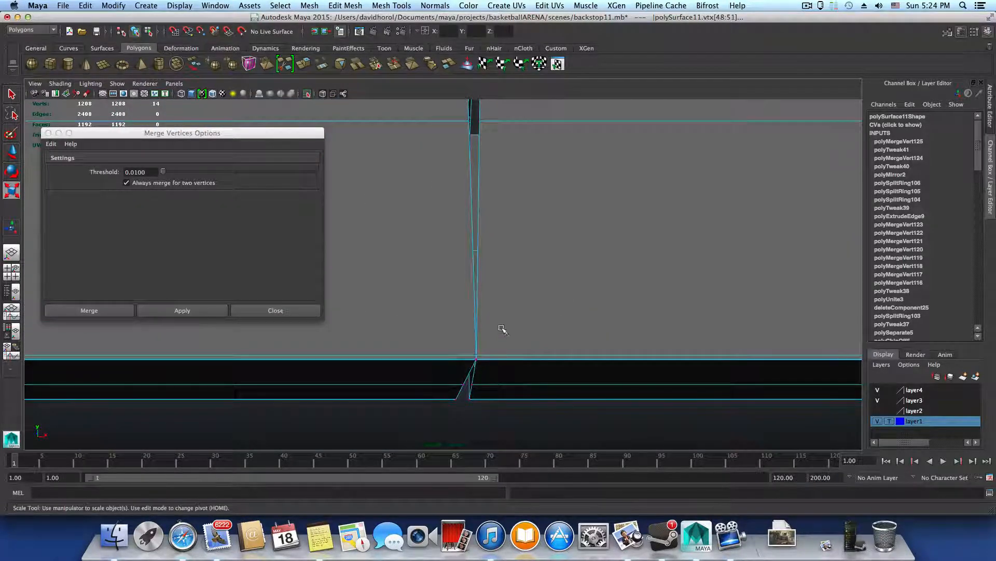
# Scale the lowest crossbar's centre seam vertices horizontally onto one line, merge them at the 0.0100 threshold and close the merge settings
pyautogui.keyDown('alt'); pyautogui.moveTo(502, 328); pyautogui.dragTo(497, 383, button='middle'); pyautogui.keyUp('alt')
pyautogui.keyDown('alt'); pyautogui.moveTo(496, 383); pyautogui.dragTo(461, 274, button='right'); pyautogui.keyUp('alt')
pyautogui.rightClick(480, 269)
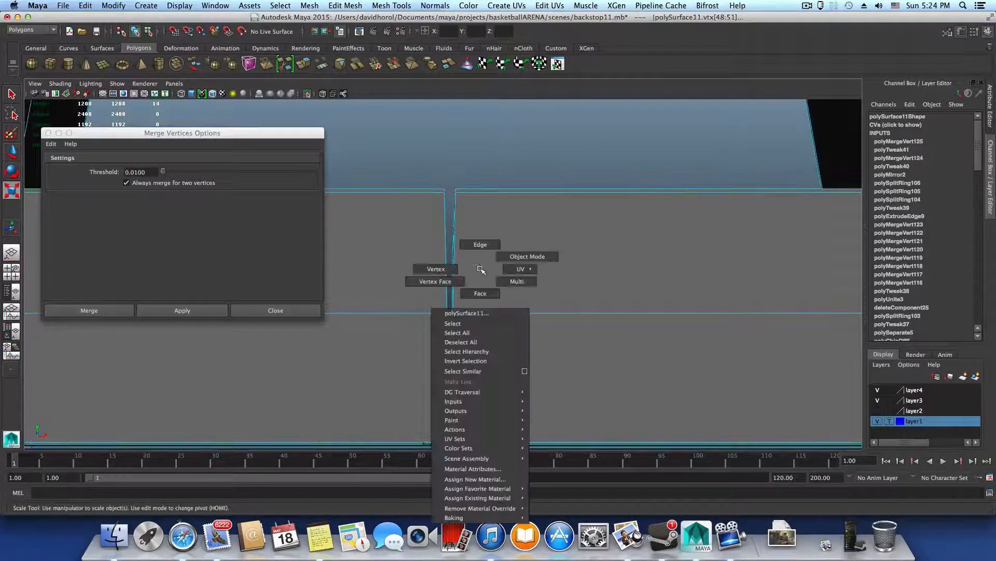
pyautogui.click(441, 267)
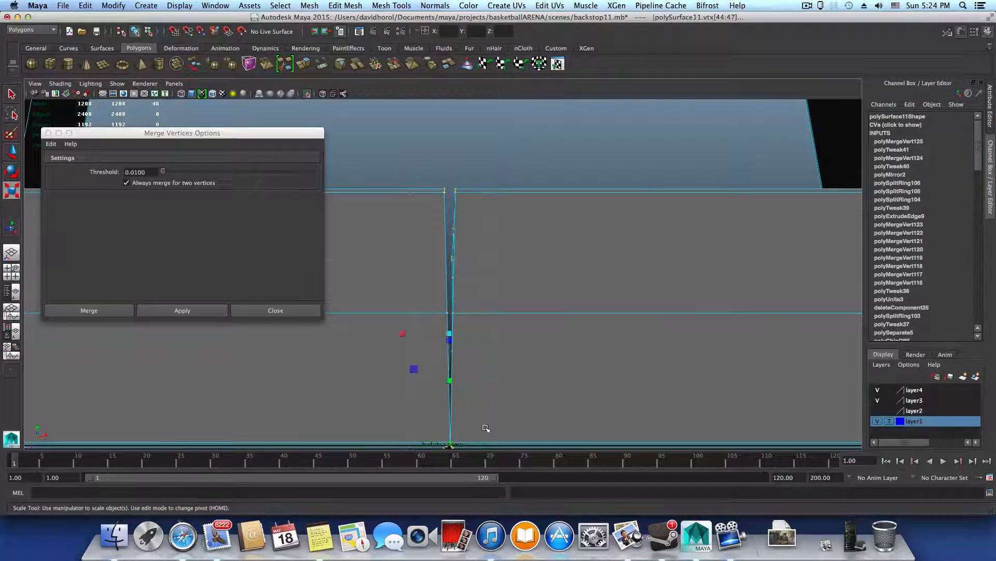
pyautogui.keyDown('alt'); pyautogui.moveTo(486, 428); pyautogui.dragTo(464, 354, button='middle'); pyautogui.keyUp('alt')
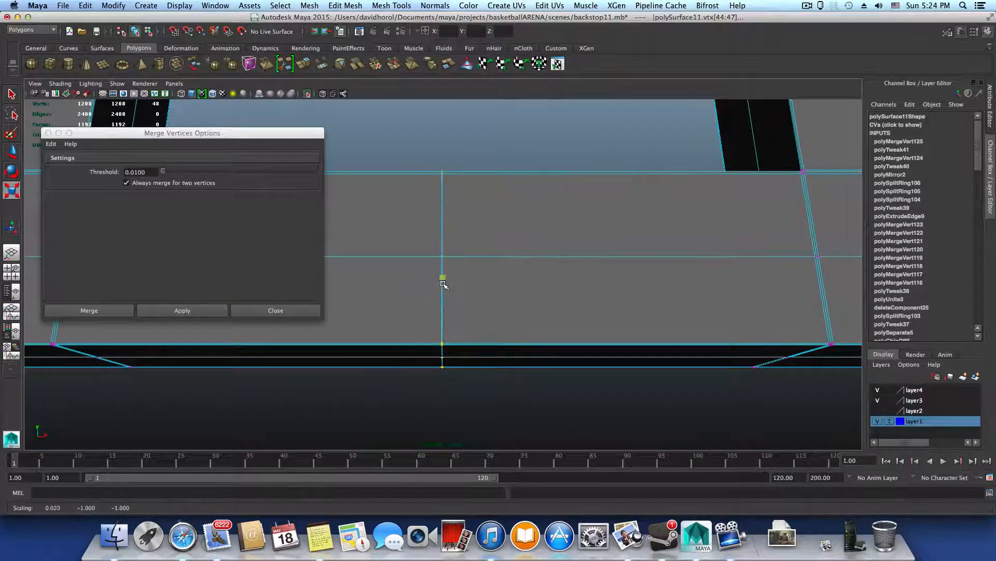
pyautogui.keyDown('alt'); pyautogui.moveTo(444, 348); pyautogui.dragTo(351, 282); pyautogui.keyUp('alt')
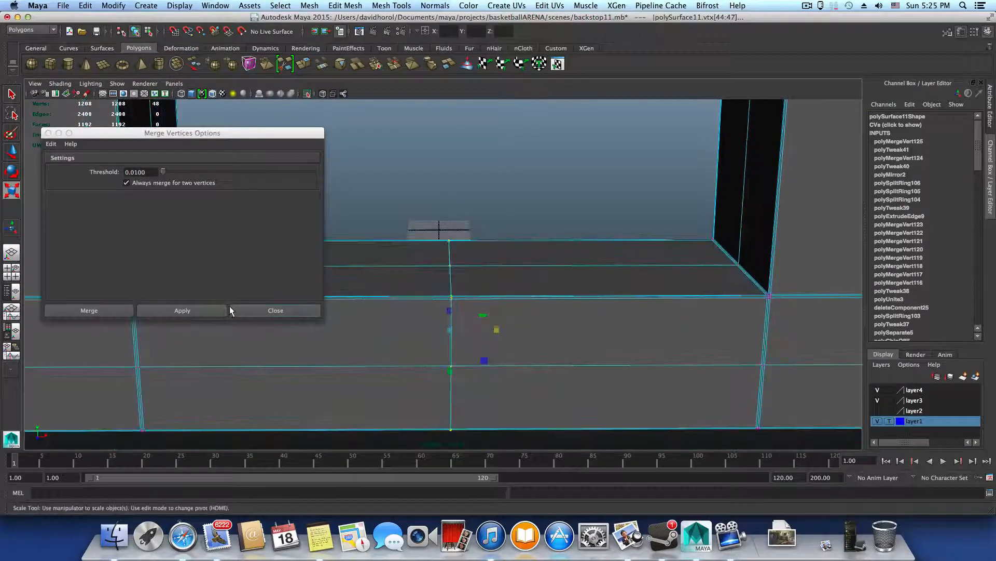
pyautogui.click(207, 310)
pyautogui.click(271, 310)
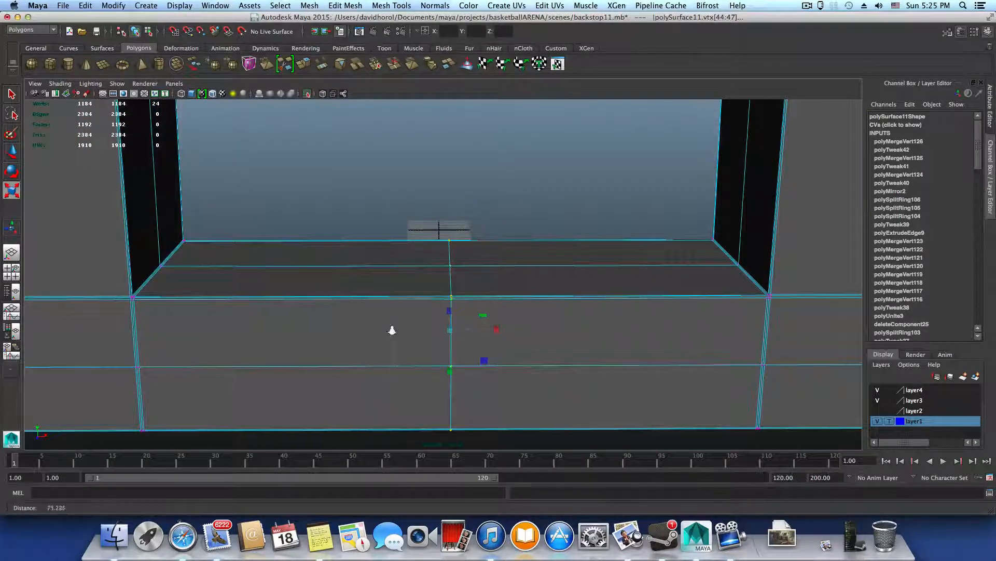
# Try nudging the lowest crossbar's centre seam vertices sideways one at a time to test the merge, and undo the moves
pyautogui.keyDown('alt'); pyautogui.moveTo(391, 330); pyautogui.dragTo(555, 368, button='right'); pyautogui.keyUp('alt')
pyautogui.click(495, 418)
pyautogui.press('w')
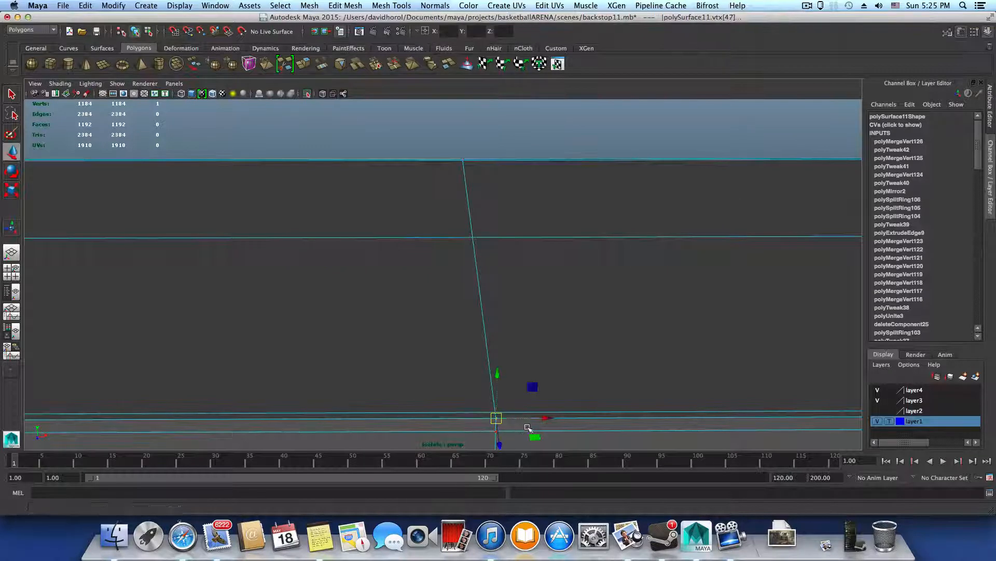
pyautogui.moveTo(548, 419); pyautogui.dragTo(539, 424)
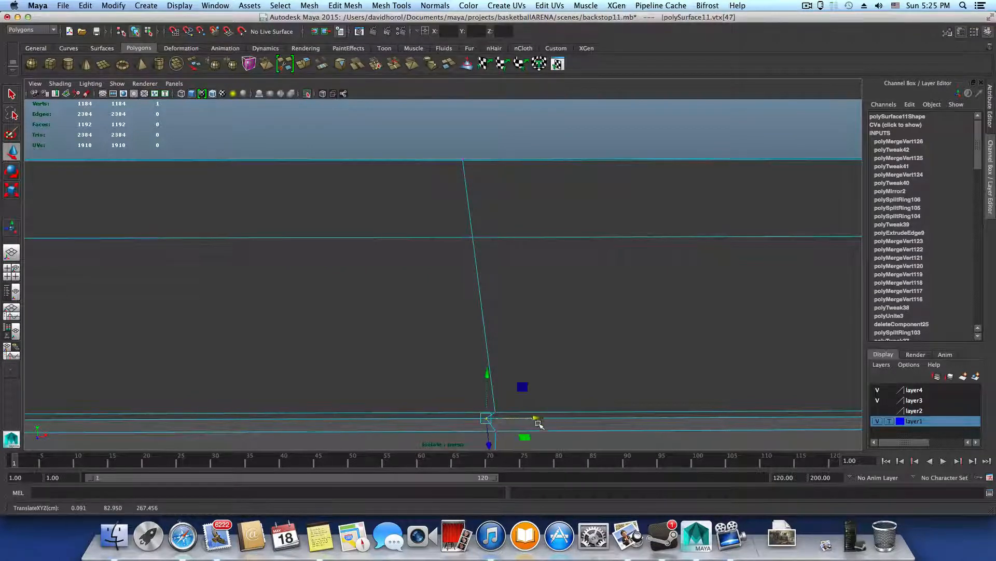
pyautogui.click(471, 236)
pyautogui.moveTo(527, 233); pyautogui.dragTo(500, 240)
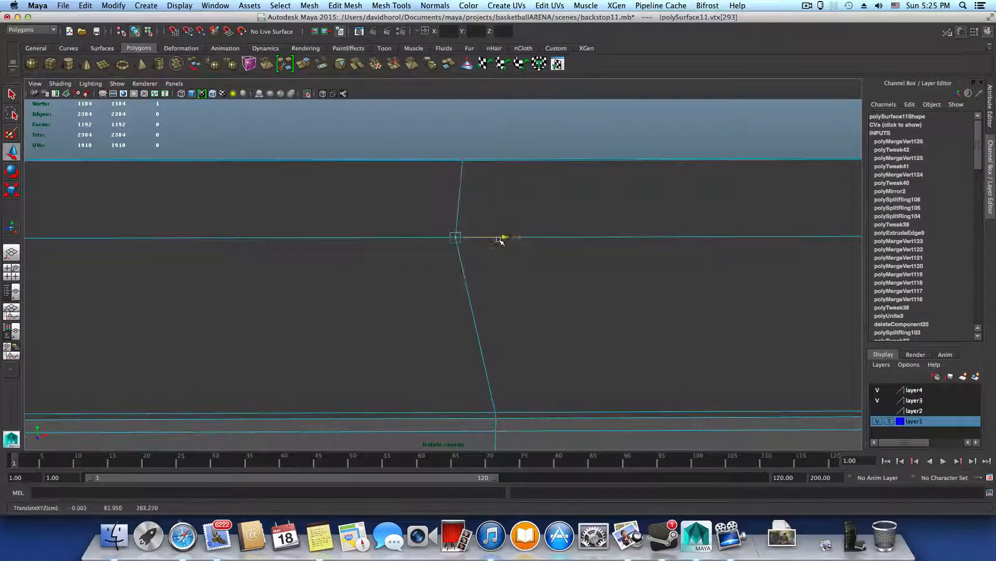
pyautogui.press('super+z')
# Check the lowest crossbar's seam vertices up close and return the frame to object selection
pyautogui.keyDown('alt'); pyautogui.moveTo(533, 271); pyautogui.dragTo(423, 290); pyautogui.keyUp('alt')
pyautogui.press('f')
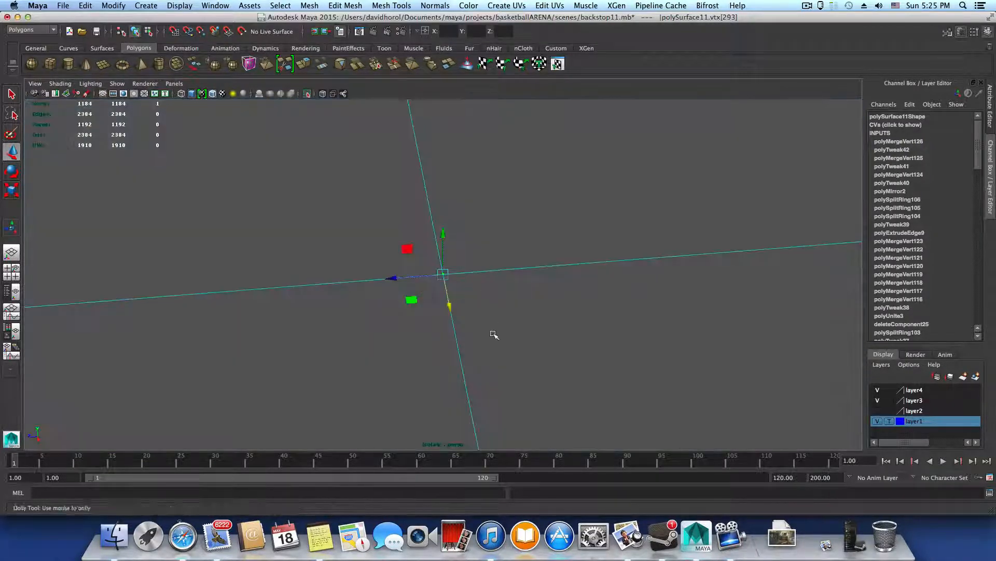
pyautogui.keyDown('alt'); pyautogui.moveTo(548, 320); pyautogui.dragTo(284, 353); pyautogui.keyUp('alt')
pyautogui.click(308, 366)
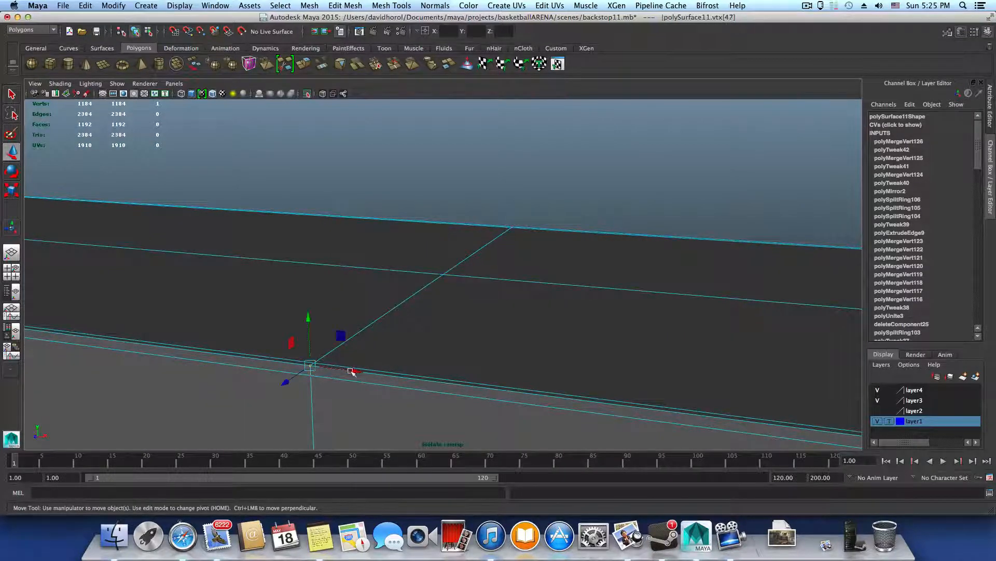
pyautogui.scroll(-10, 360, 383)
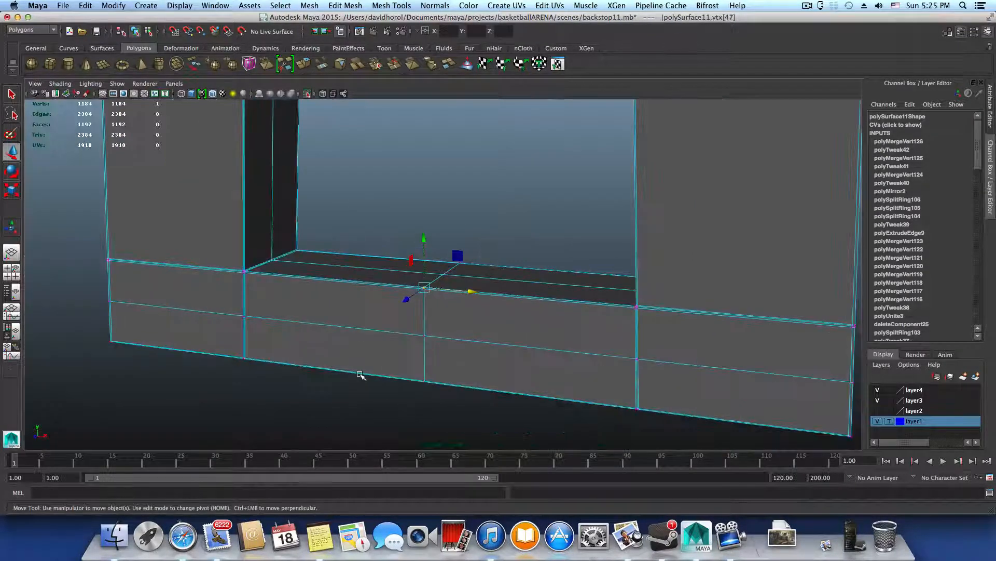
pyautogui.press('F8')
pyautogui.press('F8')
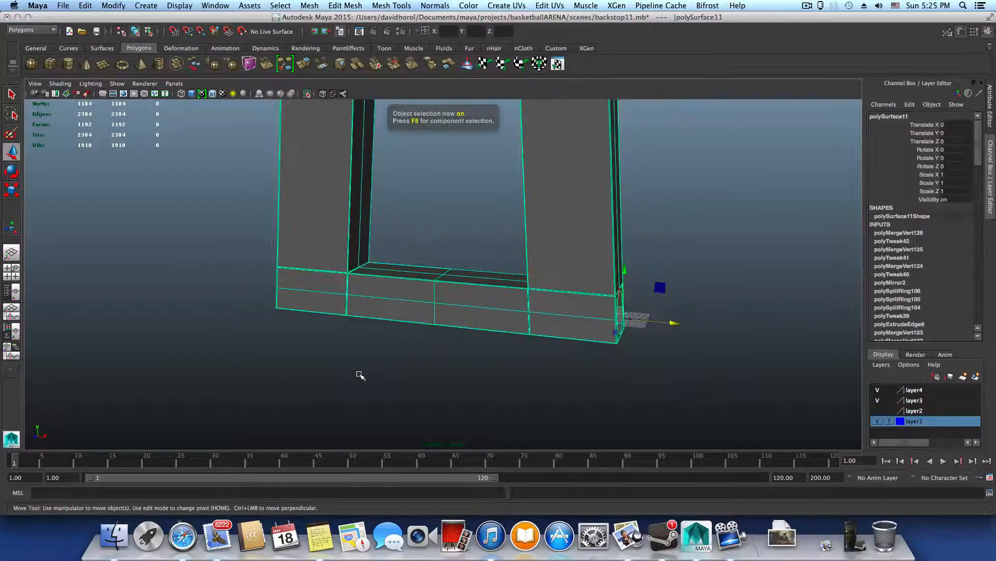
# Preview the merged frame smoothed and examine its round post holes, posts and crossbars from several angles
pyautogui.keyDown('alt'); pyautogui.moveTo(360, 374); pyautogui.dragTo(275, 362); pyautogui.keyUp('alt')
pyautogui.scroll(10, 630, 418)
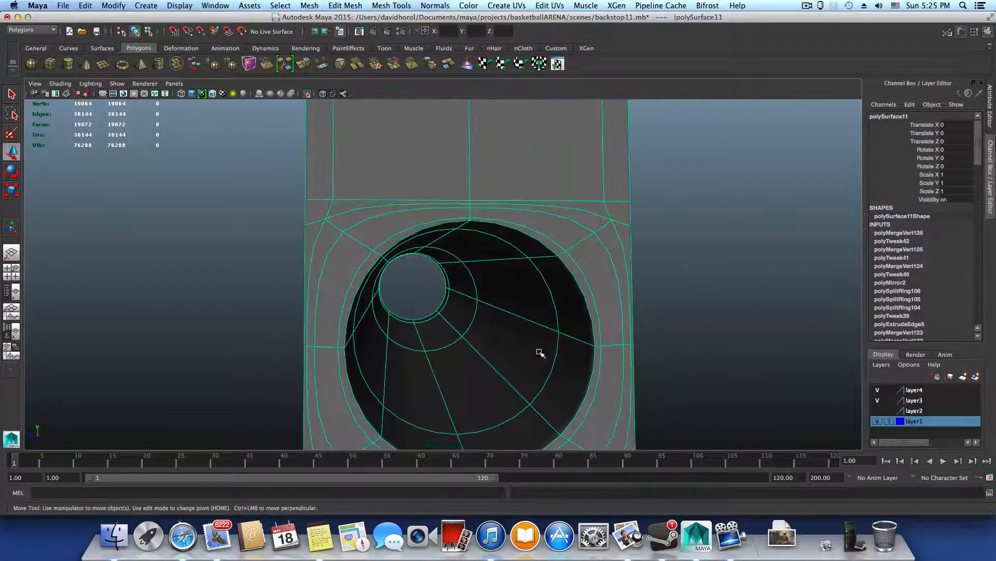
pyautogui.keyDown('alt'); pyautogui.moveTo(467, 303); pyautogui.dragTo(393, 330); pyautogui.keyUp('alt')
pyautogui.keyDown('alt'); pyautogui.moveTo(441, 327); pyautogui.dragTo(370, 322, button='right'); pyautogui.keyUp('alt')
pyautogui.keyDown('alt'); pyautogui.moveTo(369, 322); pyautogui.dragTo(405, 430, button='middle'); pyautogui.keyUp('alt')
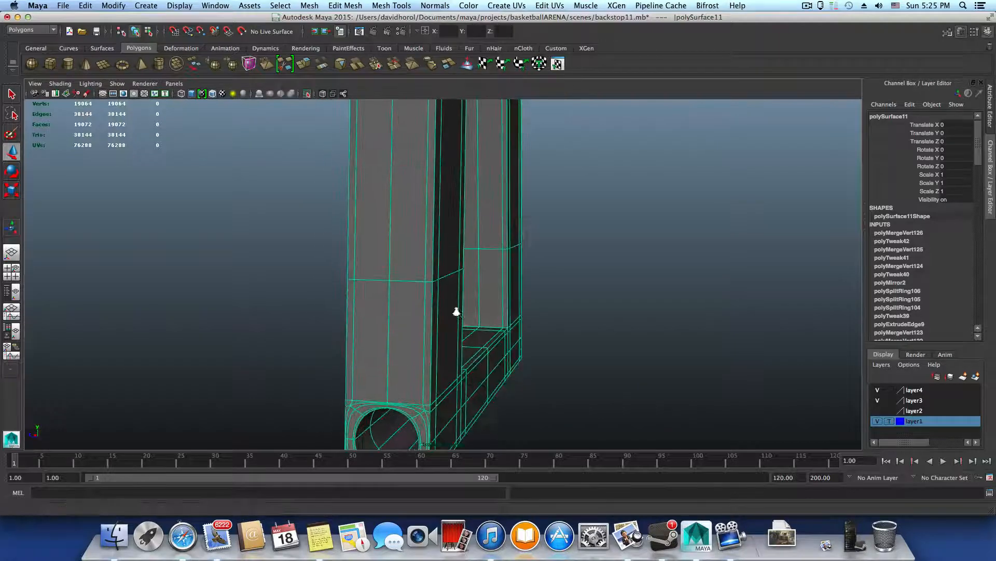
pyautogui.keyDown('alt'); pyautogui.moveTo(456, 312); pyautogui.dragTo(378, 322, button='right'); pyautogui.keyUp('alt')
pyautogui.keyDown('alt'); pyautogui.moveTo(378, 322); pyautogui.dragTo(312, 444, button='middle'); pyautogui.keyUp('alt')
pyautogui.keyDown('alt'); pyautogui.moveTo(267, 307); pyautogui.dragTo(183, 304, button='right'); pyautogui.keyUp('alt')
pyautogui.keyDown('alt'); pyautogui.moveTo(483, 256); pyautogui.dragTo(484, 395, button='middle'); pyautogui.keyUp('alt')
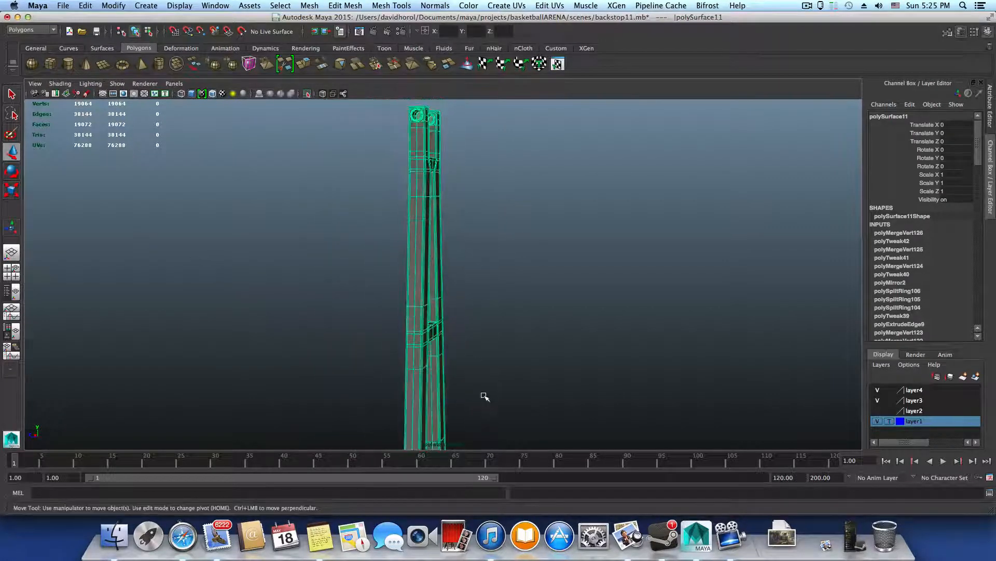
pyautogui.keyDown('alt'); pyautogui.moveTo(403, 269); pyautogui.dragTo(467, 239, button='right'); pyautogui.keyUp('alt')
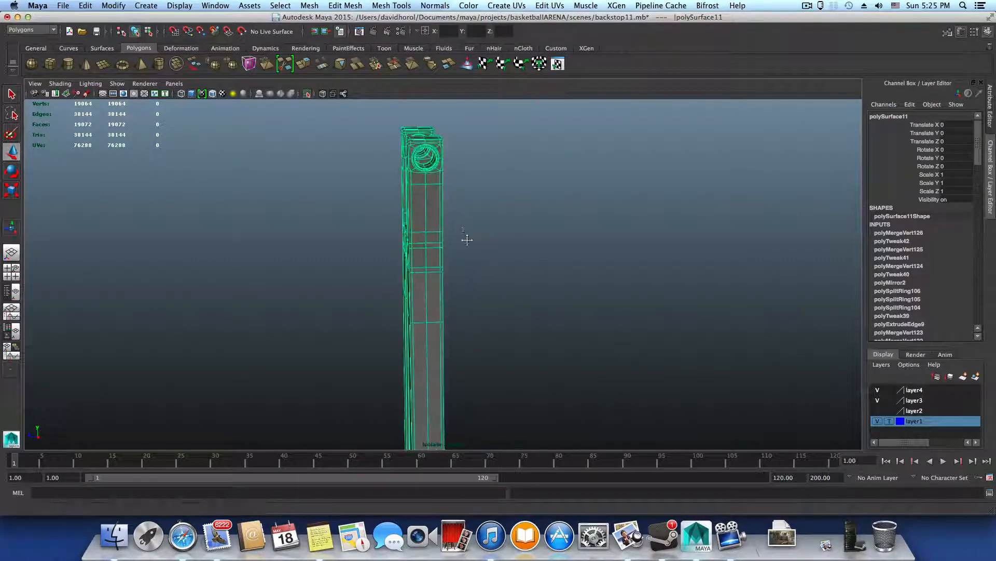
pyautogui.keyDown('alt'); pyautogui.moveTo(467, 239); pyautogui.dragTo(465, 314, button='middle'); pyautogui.keyUp('alt')
pyautogui.keyDown('alt'); pyautogui.moveTo(465, 314); pyautogui.dragTo(556, 310, button='right'); pyautogui.keyUp('alt')
pyautogui.keyDown('alt'); pyautogui.moveTo(459, 298); pyautogui.dragTo(574, 304); pyautogui.keyUp('alt')
pyautogui.keyDown('alt'); pyautogui.moveTo(575, 305); pyautogui.dragTo(486, 231, button='right'); pyautogui.keyUp('alt')
pyautogui.keyDown('alt'); pyautogui.moveTo(486, 231); pyautogui.dragTo(574, 258); pyautogui.keyUp('alt')
pyautogui.keyDown('alt'); pyautogui.moveTo(574, 258); pyautogui.dragTo(518, 255, button='right'); pyautogui.keyUp('alt')
pyautogui.keyDown('alt'); pyautogui.moveTo(518, 255); pyautogui.dragTo(475, 328); pyautogui.keyUp('alt')
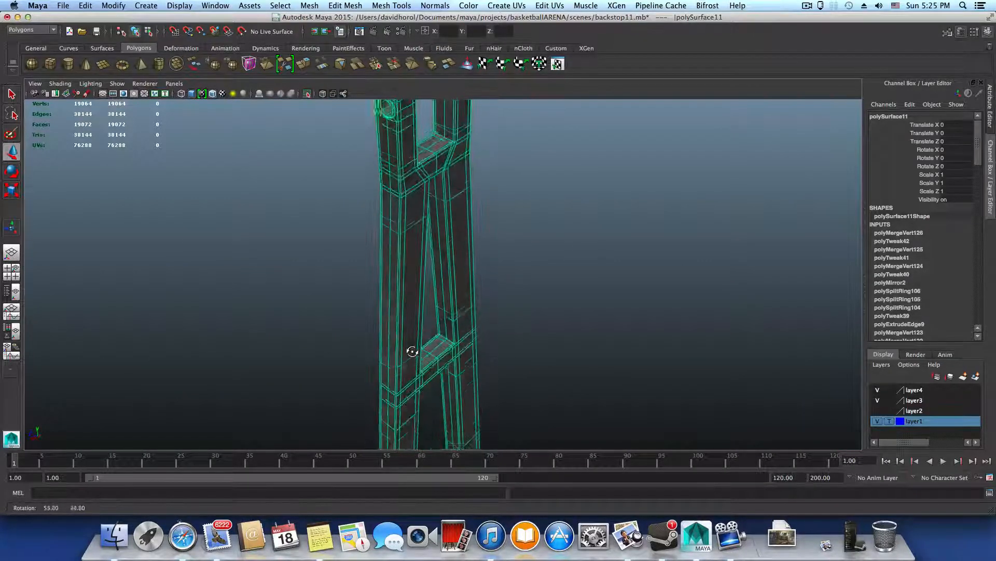
pyautogui.keyDown('alt'); pyautogui.moveTo(412, 352); pyautogui.dragTo(401, 360); pyautogui.keyUp('alt')
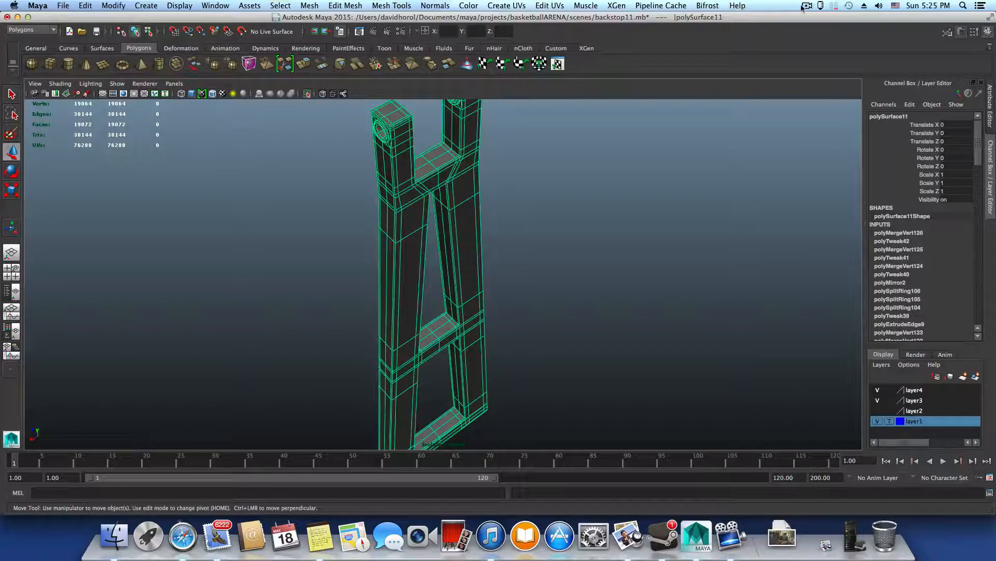
pyautogui.click(806, 6)
pyautogui.click(807, 4)
# Select the ring of faces around the round hole at the head of the front post and duplicate it as a separate object
pyautogui.keyDown('alt'); pyautogui.moveTo(419, 232); pyautogui.dragTo(390, 345); pyautogui.keyUp('alt')
pyautogui.rightClick(363, 358)
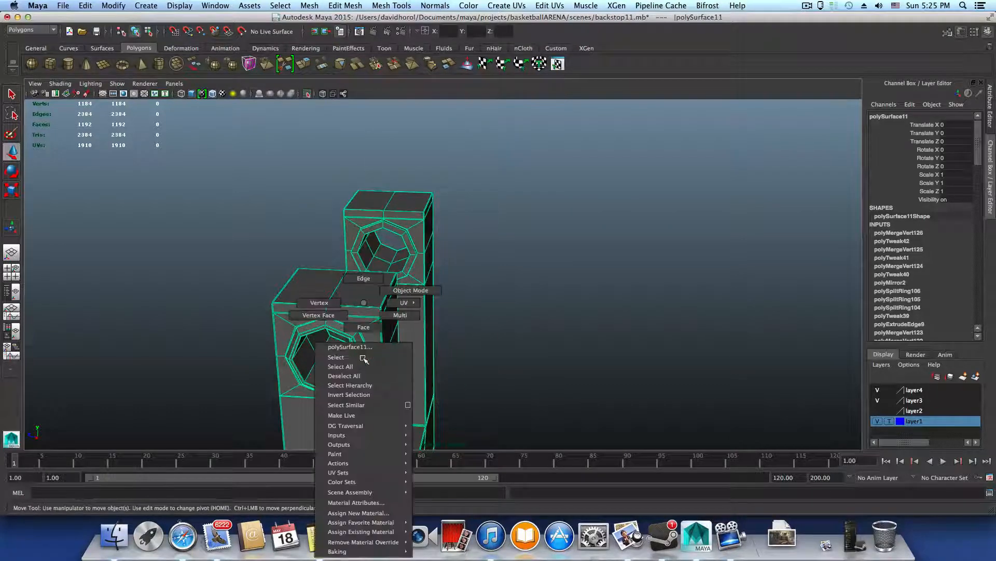
pyautogui.click(366, 327)
pyautogui.click(368, 326)
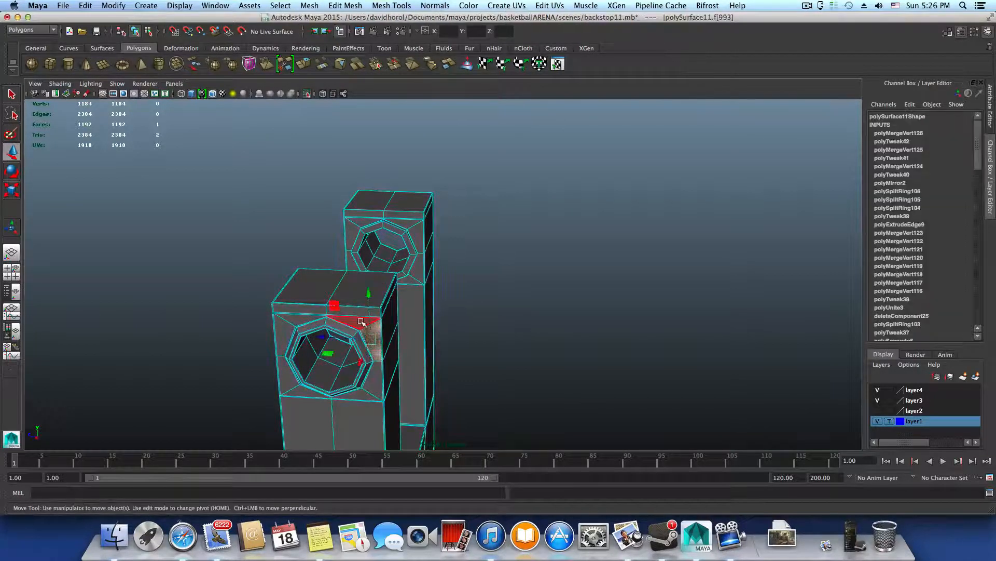
pyautogui.doubleClick(362, 322)
pyautogui.keyDown('alt'); pyautogui.moveTo(362, 322); pyautogui.dragTo(493, 342); pyautogui.keyUp('alt')
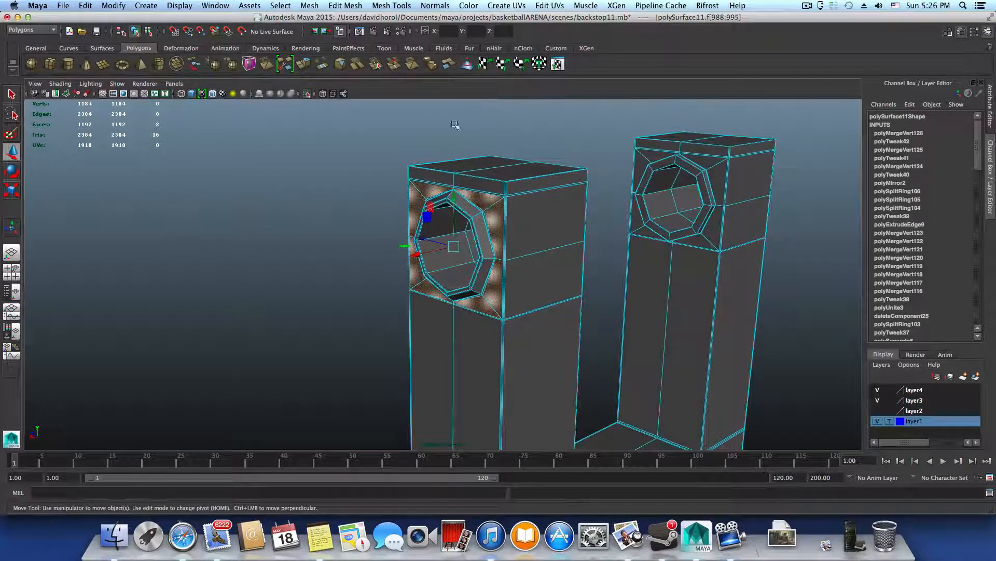
pyautogui.click(351, 4)
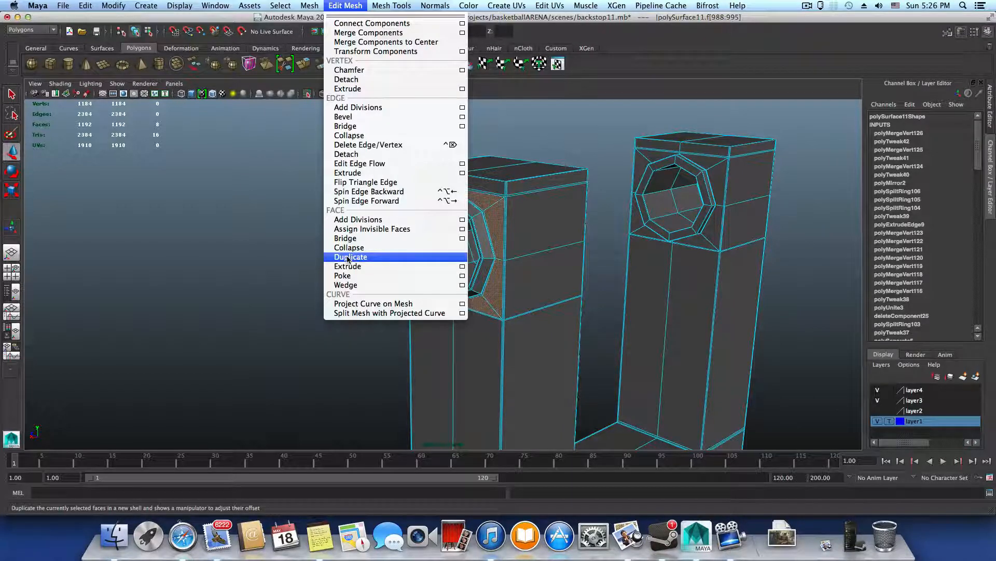
pyautogui.click(349, 257)
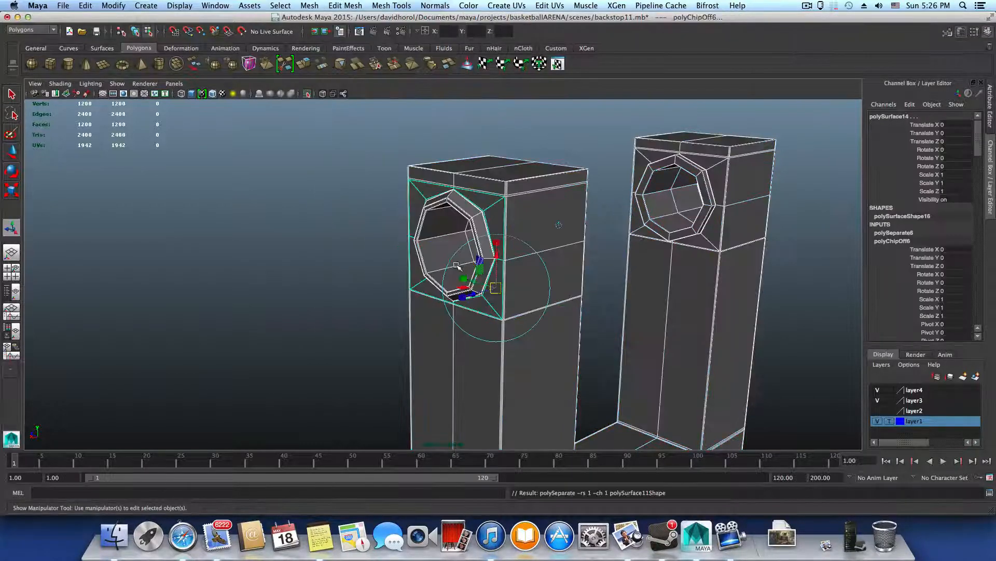
pyautogui.press('F8')
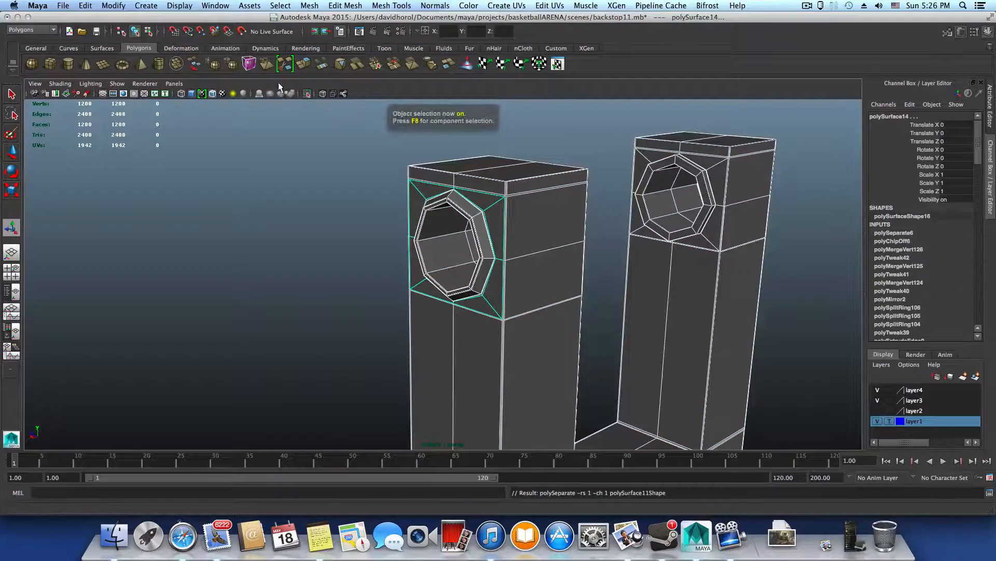
# Turn off isolation so the whole backstop shows, and select only the duplicated ring of faces around the hole
pyautogui.click(309, 92)
pyautogui.scroll(-10, 501, 290)
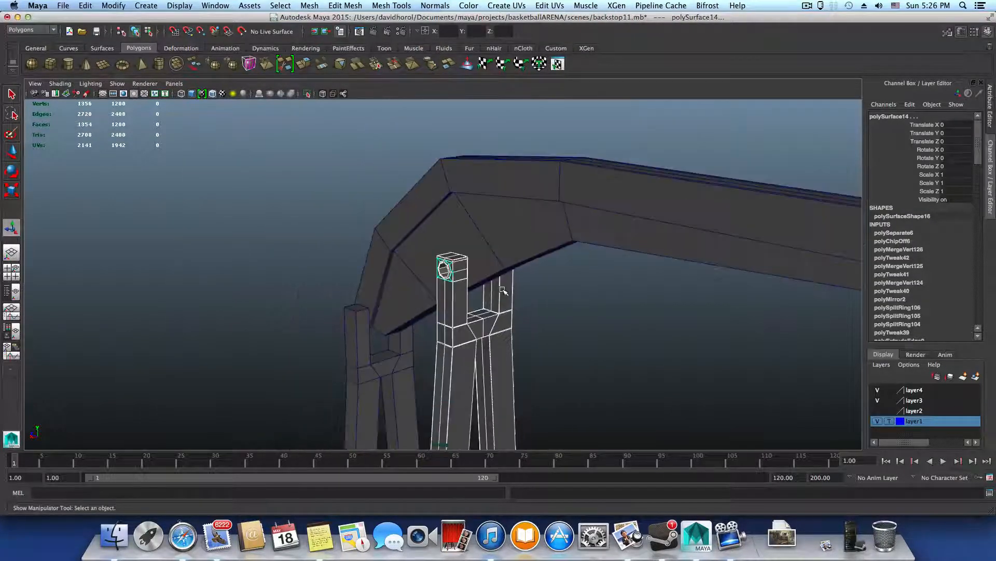
pyautogui.scroll(5, 502, 290)
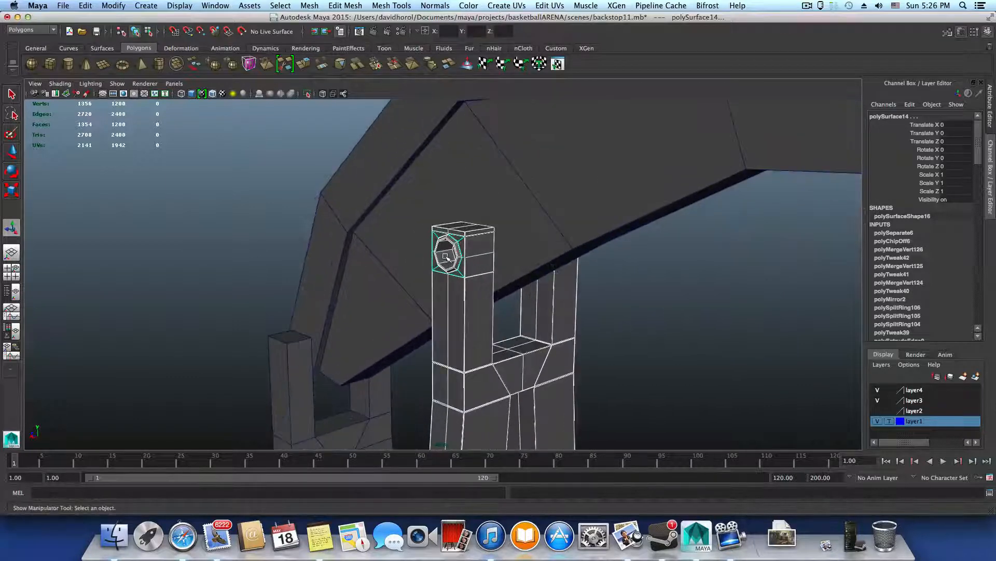
pyautogui.keyDown('alt'); pyautogui.moveTo(535, 314); pyautogui.dragTo(543, 197, button='middle'); pyautogui.keyUp('alt')
pyautogui.keyDown('alt'); pyautogui.moveTo(579, 305); pyautogui.dragTo(362, 275, button='right'); pyautogui.keyUp('alt')
pyautogui.keyDown('alt'); pyautogui.moveTo(501, 443); pyautogui.dragTo(503, 310, button='middle'); pyautogui.keyUp('alt')
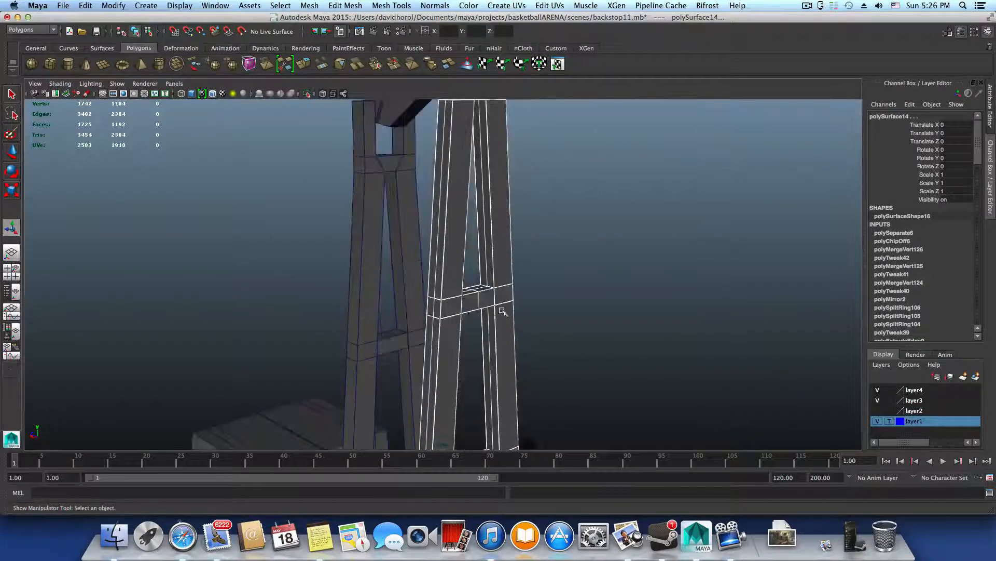
pyautogui.keyDown('alt'); pyautogui.moveTo(498, 275); pyautogui.dragTo(498, 442, button='middle'); pyautogui.keyUp('alt')
pyautogui.moveTo(551, 345); pyautogui.dragTo(550, 347)
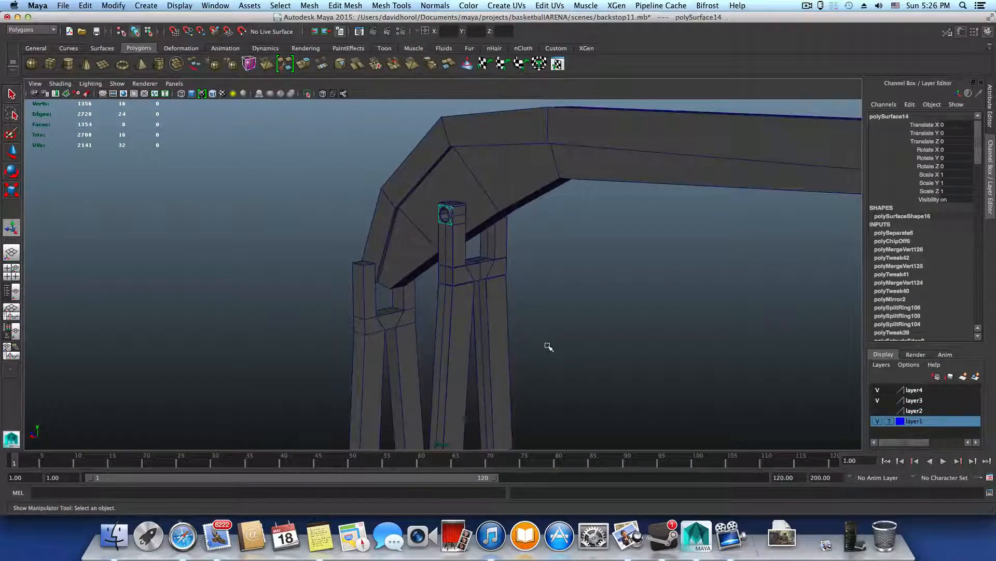
# Center the duplicated face ring's pivot and move it down toward the base, to Translate X 18.13 and Y -171.79
pyautogui.click(114, 6)
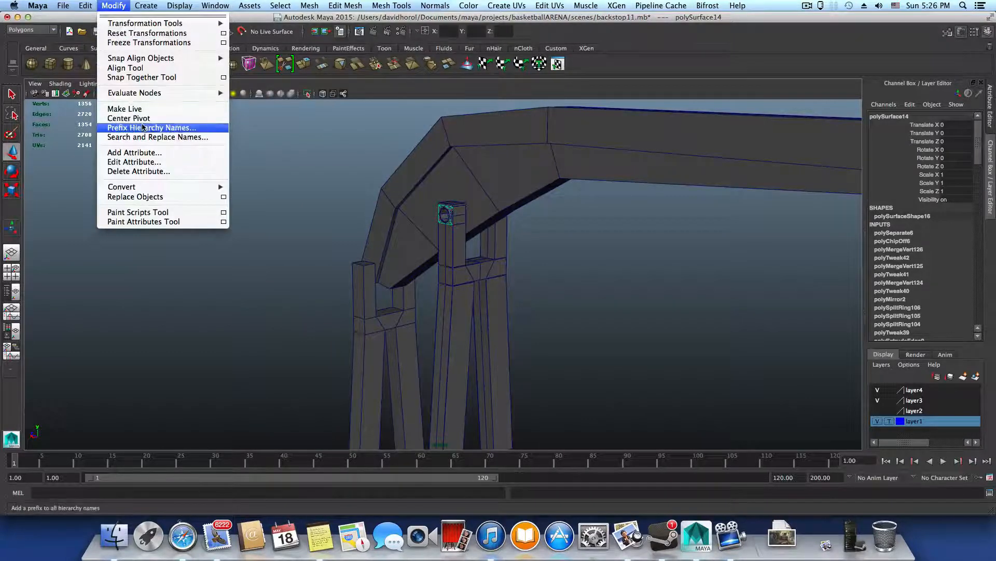
pyautogui.click(291, 183)
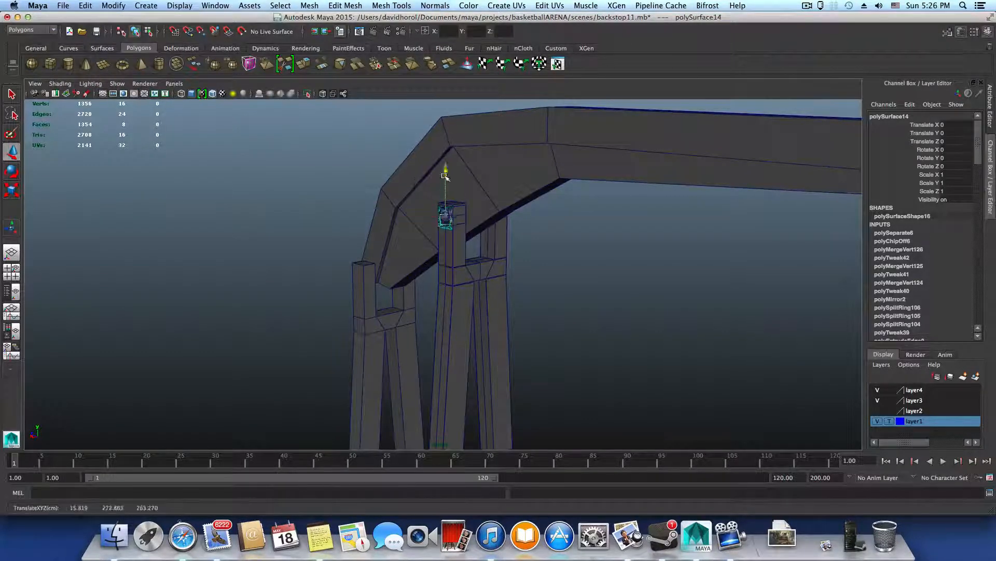
pyautogui.moveTo(461, 330); pyautogui.dragTo(462, 331)
pyautogui.keyDown('alt'); pyautogui.moveTo(461, 332); pyautogui.dragTo(491, 130, button='middle'); pyautogui.keyUp('alt')
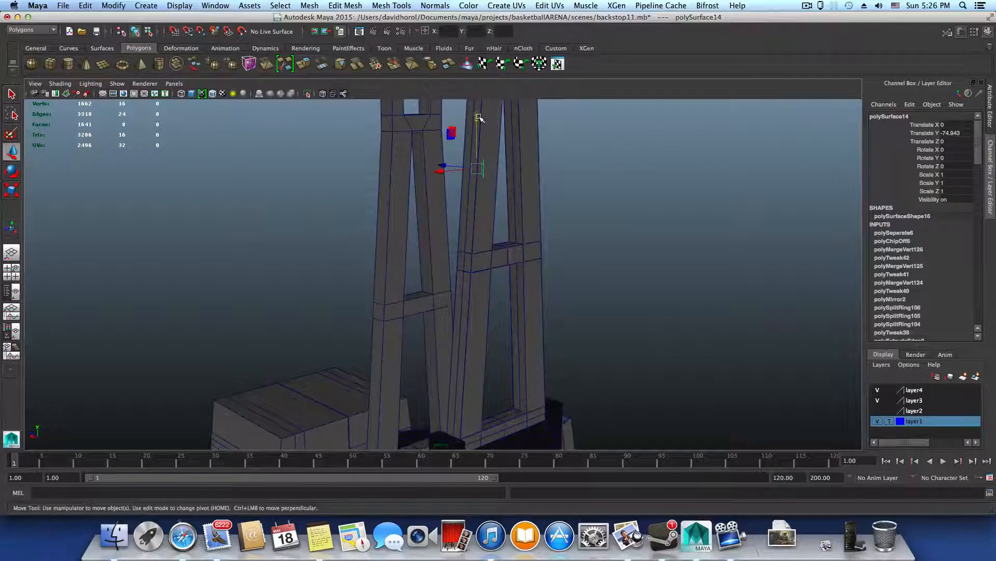
pyautogui.moveTo(501, 346); pyautogui.dragTo(502, 339)
pyautogui.keyDown('alt'); pyautogui.moveTo(503, 339); pyautogui.dragTo(528, 205, button='middle'); pyautogui.keyUp('alt')
pyautogui.keyDown('alt'); pyautogui.moveTo(528, 204); pyautogui.dragTo(460, 260); pyautogui.keyUp('alt')
pyautogui.keyDown('alt'); pyautogui.moveTo(446, 304); pyautogui.dragTo(453, 191, button='middle'); pyautogui.keyUp('alt')
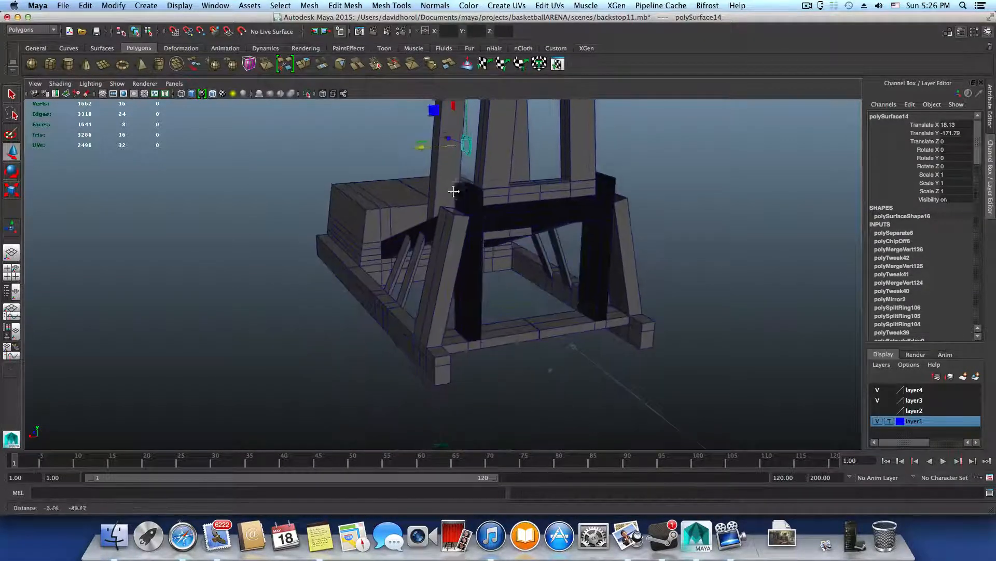
# Position the face ring against the outer side of the base's dark upright, at Translate X 20.446 and Y -194.351
pyautogui.keyDown('alt'); pyautogui.moveTo(454, 191); pyautogui.dragTo(483, 202); pyautogui.keyUp('alt')
pyautogui.keyDown('alt'); pyautogui.moveTo(482, 202); pyautogui.dragTo(519, 218, button='right'); pyautogui.keyUp('alt')
pyautogui.keyDown('alt'); pyautogui.moveTo(518, 218); pyautogui.dragTo(545, 314, button='middle'); pyautogui.keyUp('alt')
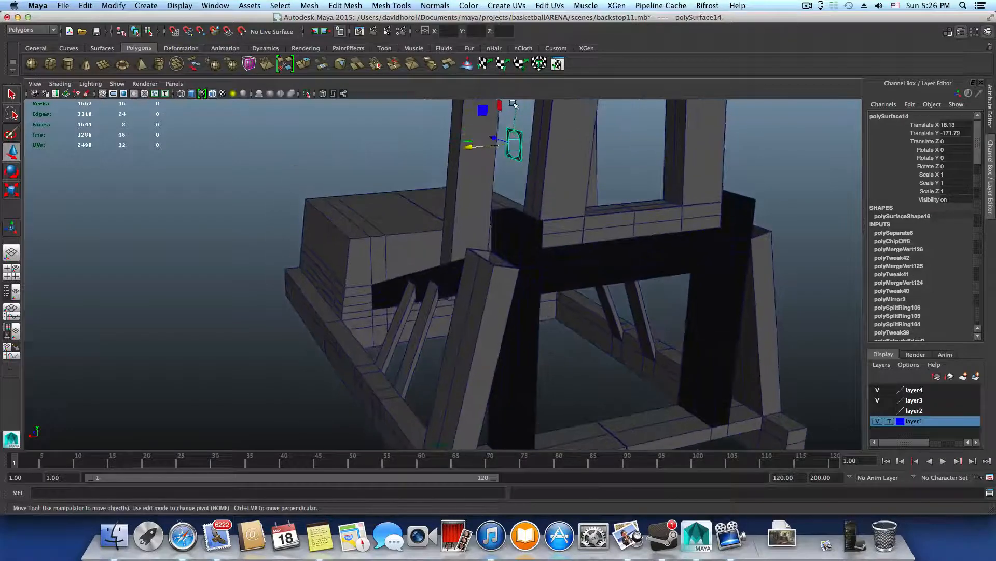
pyautogui.keyDown('alt'); pyautogui.moveTo(519, 191); pyautogui.dragTo(701, 249, button='right'); pyautogui.keyUp('alt')
pyautogui.keyDown('alt'); pyautogui.moveTo(701, 249); pyautogui.dragTo(685, 235); pyautogui.keyUp('alt')
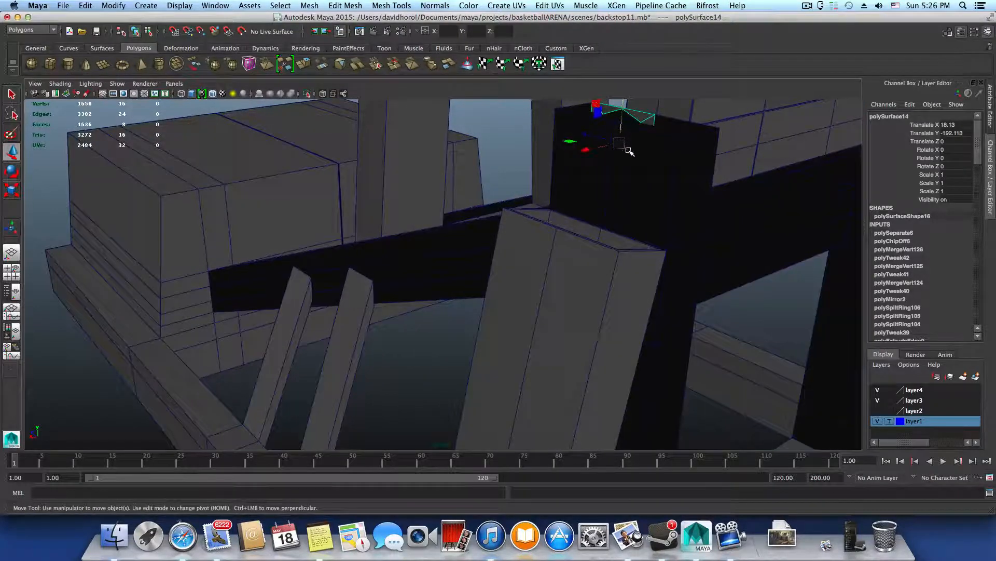
pyautogui.keyDown('alt'); pyautogui.moveTo(629, 151); pyautogui.dragTo(591, 157); pyautogui.keyUp('alt')
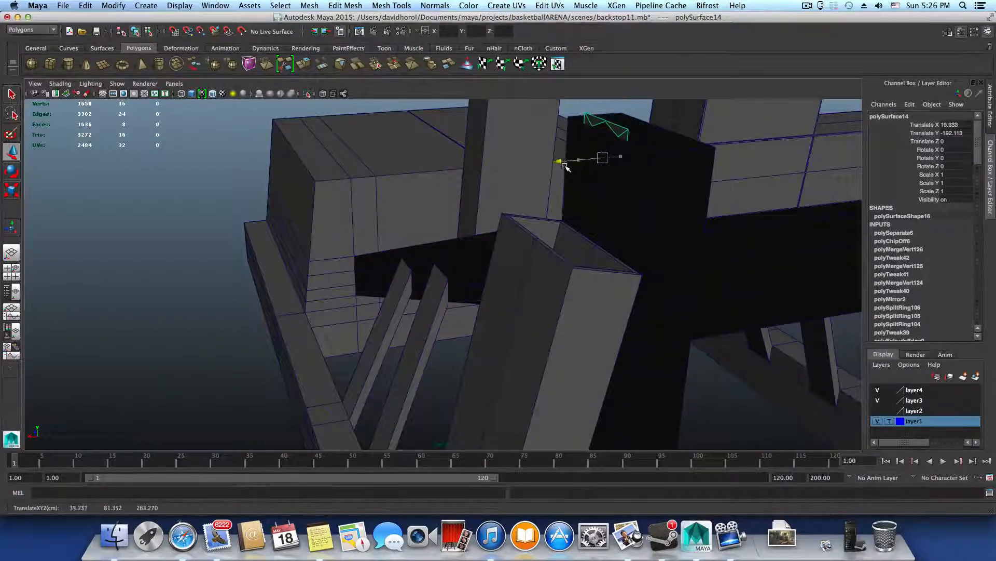
pyautogui.keyDown('alt'); pyautogui.moveTo(653, 170); pyautogui.dragTo(632, 157); pyautogui.keyUp('alt')
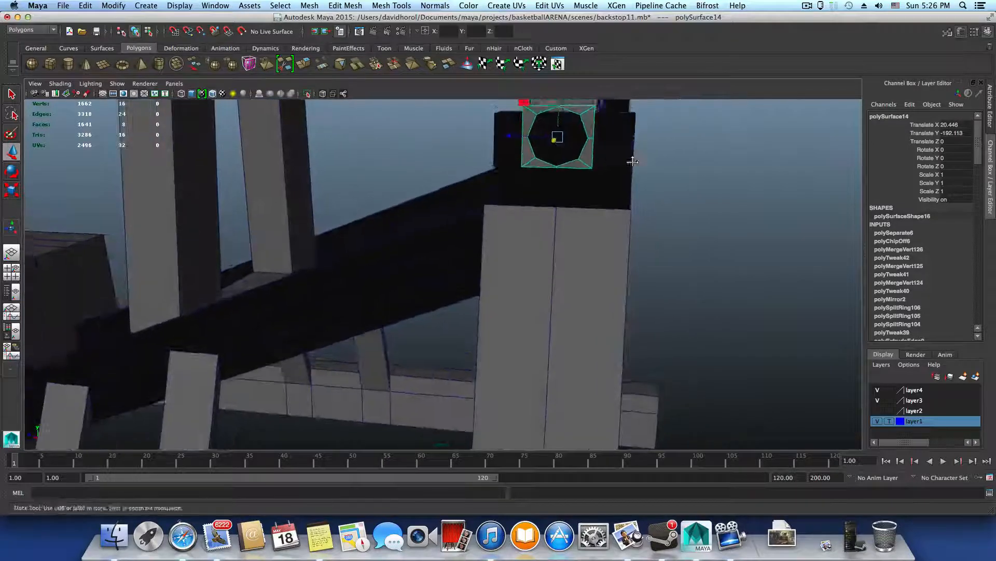
pyautogui.keyDown('alt'); pyautogui.moveTo(633, 157); pyautogui.dragTo(639, 252, button='middle'); pyautogui.keyUp('alt')
pyautogui.keyDown('alt'); pyautogui.moveTo(638, 247); pyautogui.dragTo(630, 236); pyautogui.keyUp('alt')
pyautogui.moveTo(556, 206); pyautogui.dragTo(527, 239)
pyautogui.moveTo(629, 277)
pyautogui.keyDown('alt'); pyautogui.mouseDown()
pyautogui.moveTo(605, 285)
pyautogui.moveTo(670, 283)
pyautogui.mouseUp(); pyautogui.keyUp('alt')
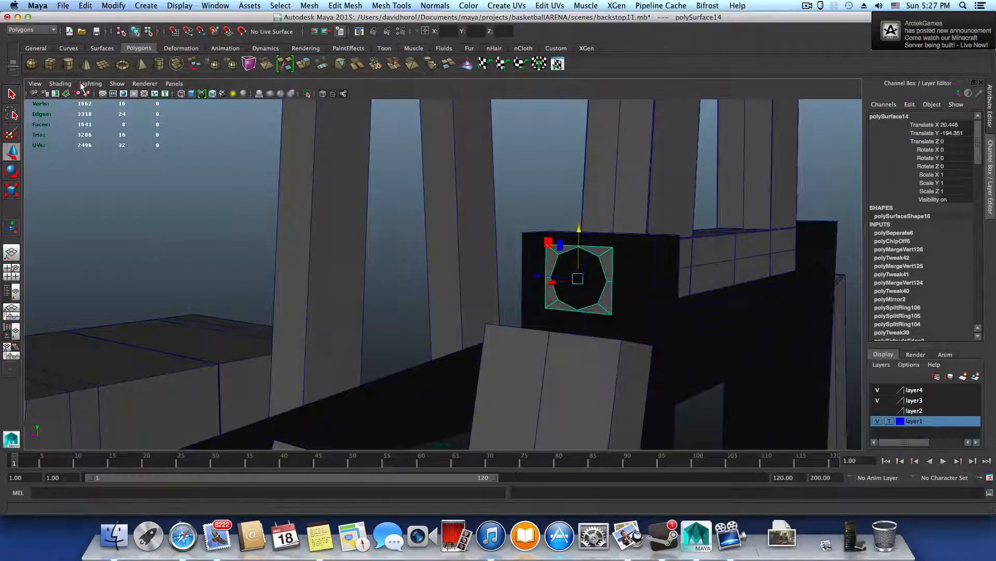
# Turn on X-Ray shading and switch to the four-view layout, framing the posts in the side view
pyautogui.click(64, 84)
pyautogui.click(99, 189)
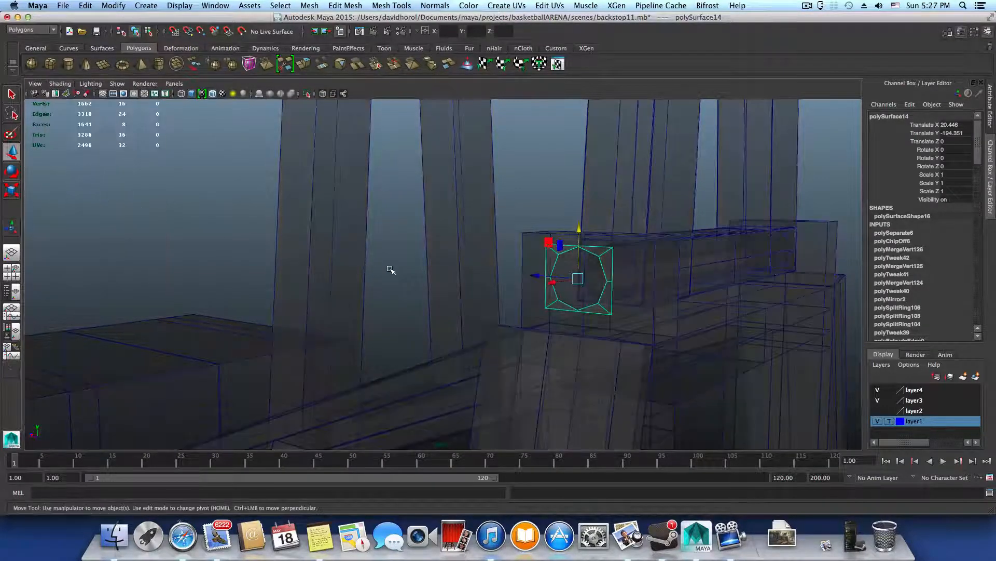
pyautogui.keyDown('alt'); pyautogui.moveTo(572, 306); pyautogui.dragTo(611, 305); pyautogui.keyUp('alt')
pyautogui.click(13, 273)
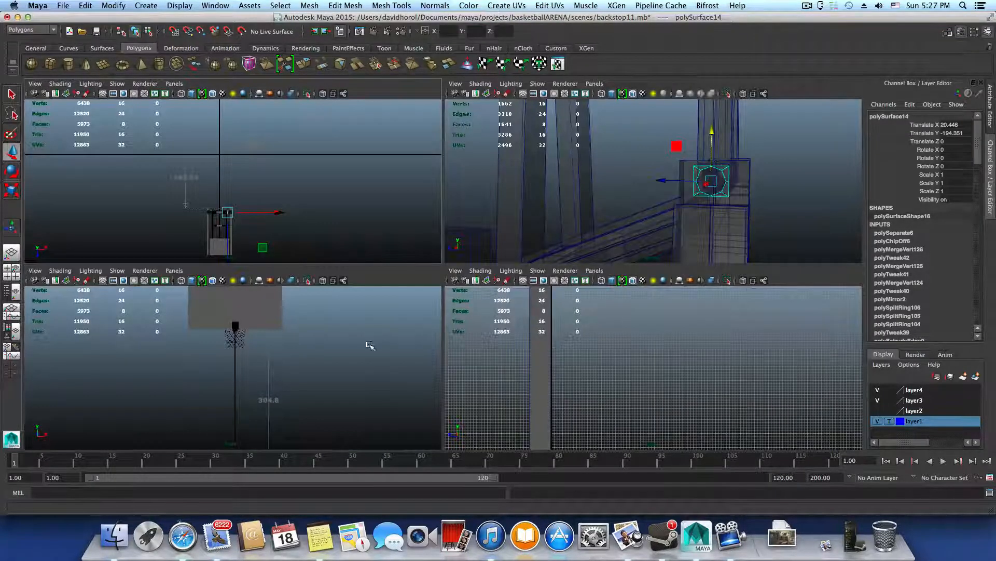
pyautogui.scroll(10, 589, 379)
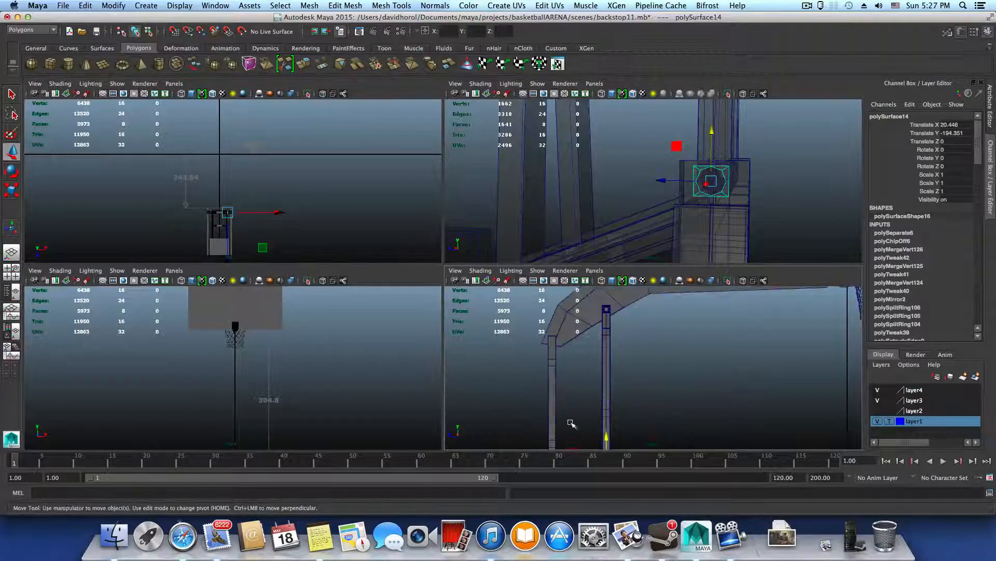
# Enlarge the side view around the top of the base upright and turn on X-Ray shading there
pyautogui.keyDown('alt'); pyautogui.moveTo(571, 424); pyautogui.dragTo(578, 373, button='middle'); pyautogui.keyUp('alt')
pyautogui.press('space')
pyautogui.scroll(3, 501, 395)
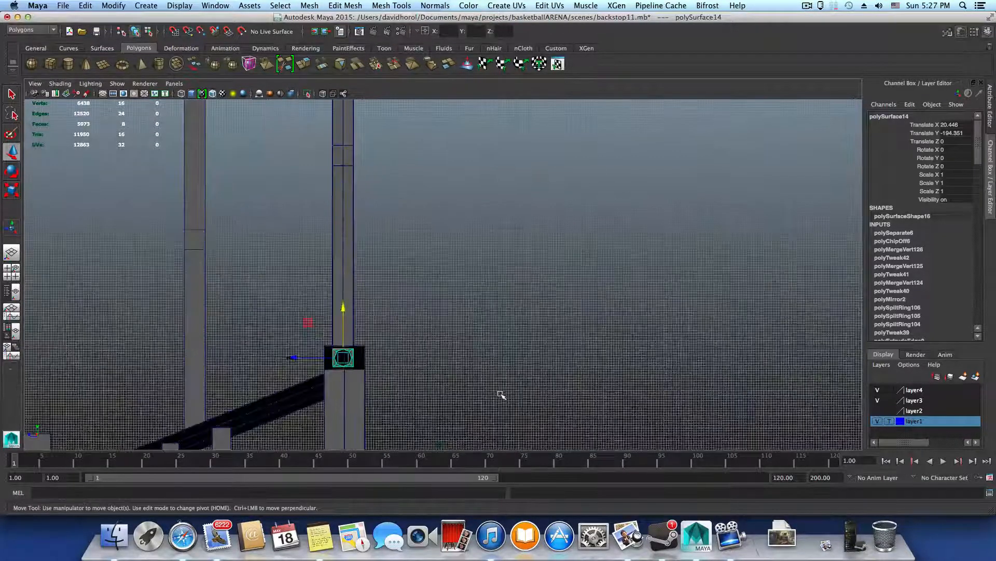
pyautogui.scroll(3, 501, 395)
pyautogui.keyDown('alt'); pyautogui.moveTo(421, 354); pyautogui.dragTo(539, 240, button='middle'); pyautogui.keyUp('alt')
pyautogui.click(63, 85)
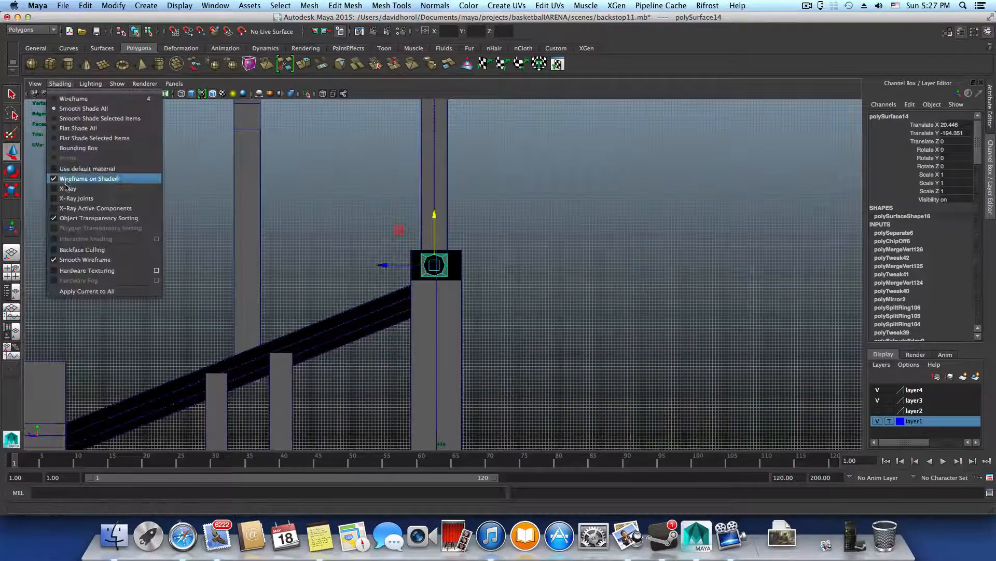
pyautogui.click(66, 179)
# Raise the face ring slightly within the upright's top block, to Translate Y -194.225
pyautogui.scroll(5, 493, 280)
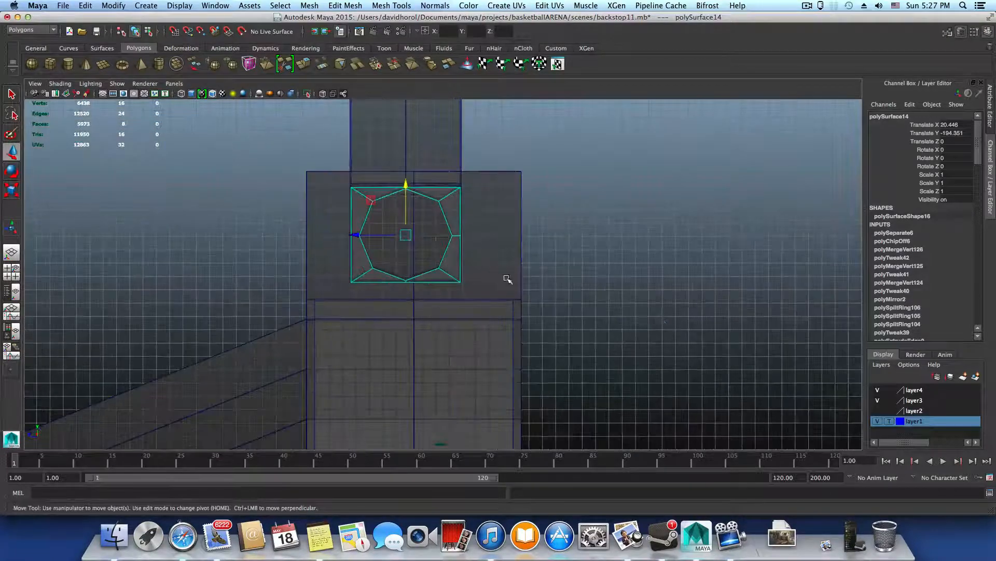
pyautogui.keyDown('alt'); pyautogui.moveTo(507, 279); pyautogui.dragTo(571, 329, button='middle'); pyautogui.keyUp('alt')
pyautogui.scroll(2, 612, 345)
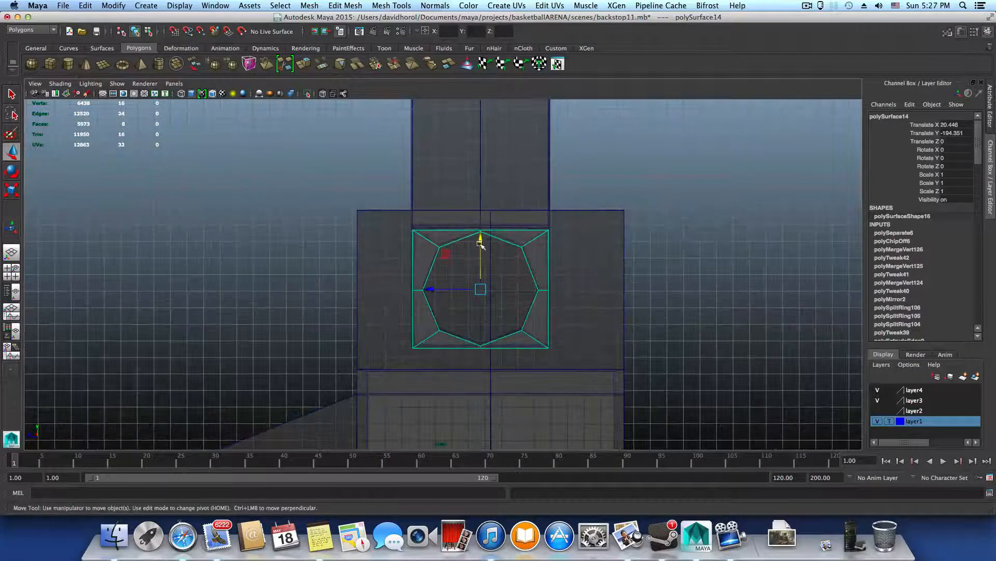
pyautogui.moveTo(481, 224)
pyautogui.mouseDown()
pyautogui.moveTo(483, 127)
pyautogui.moveTo(480, 231)
pyautogui.moveTo(493, 237)
pyautogui.mouseUp()
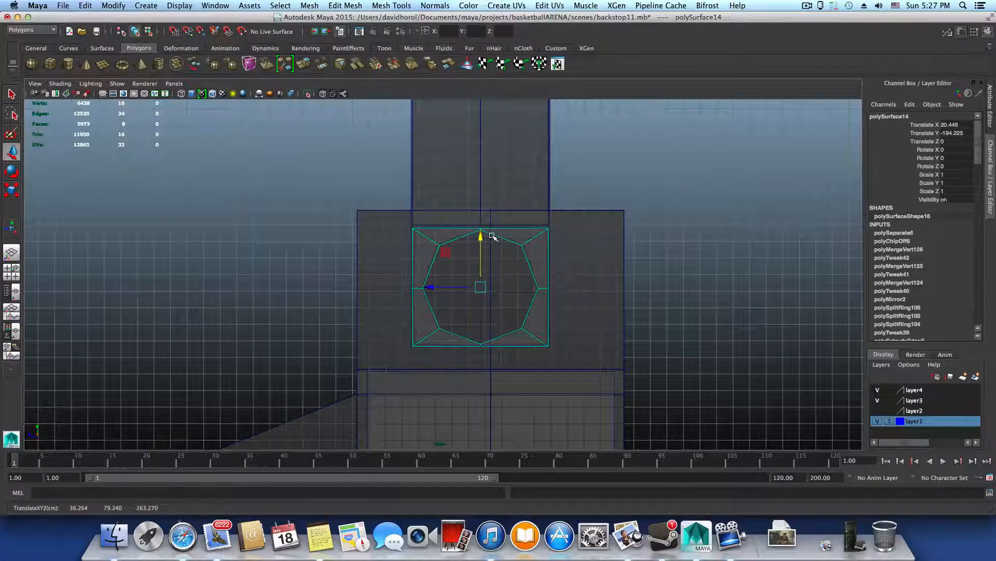
# Try rotating the face ring 180 degrees about Y and -180 degrees about Z, undoing each rotation
pyautogui.press('e')
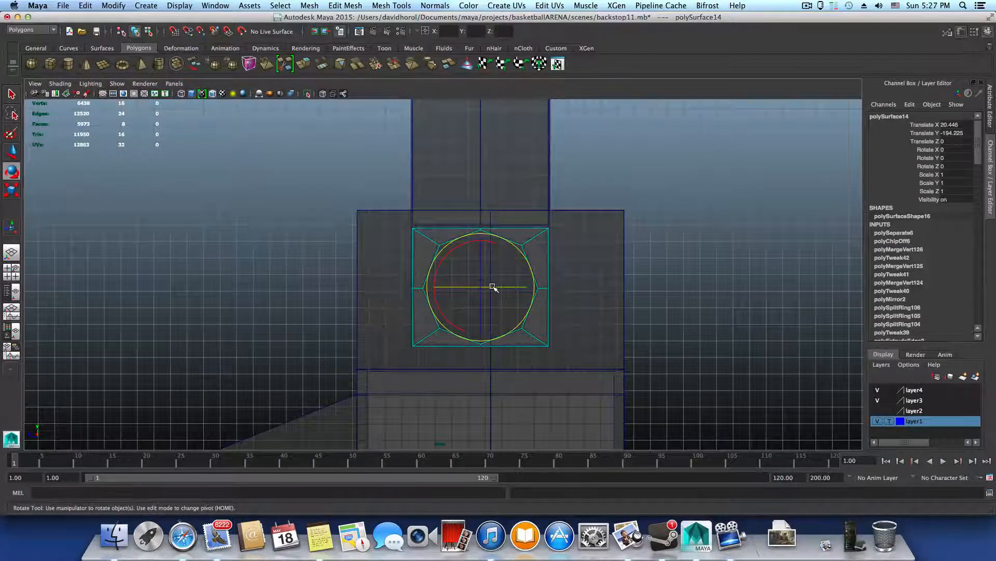
pyautogui.moveTo(493, 286); pyautogui.dragTo(621, 291)
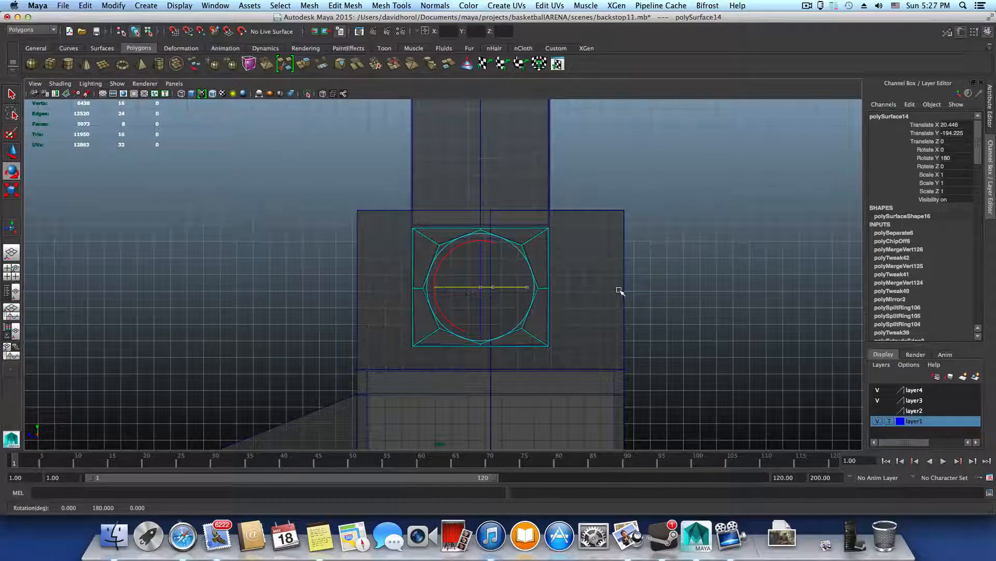
pyautogui.moveTo(619, 291); pyautogui.dragTo(490, 399)
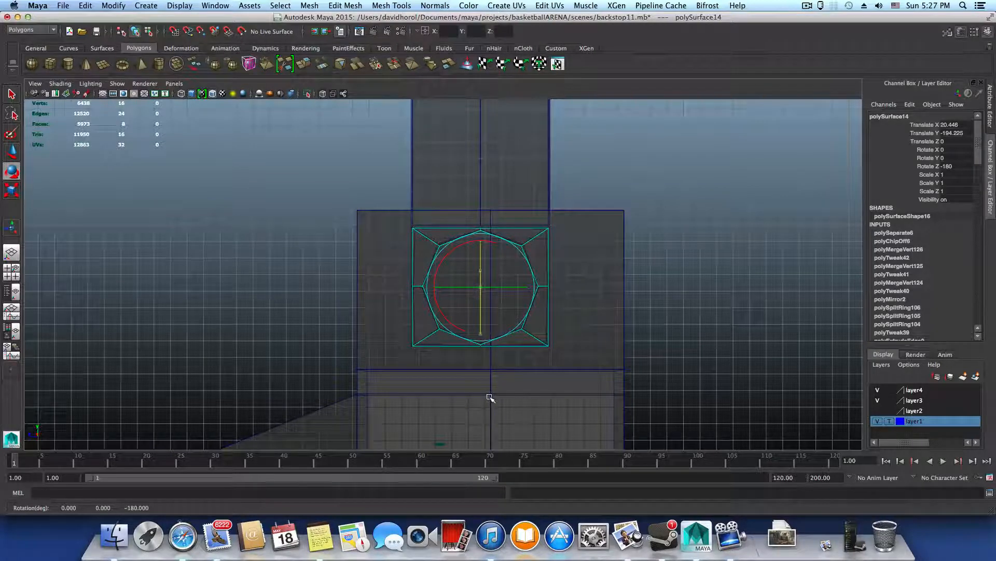
pyautogui.moveTo(489, 395); pyautogui.dragTo(474, 271)
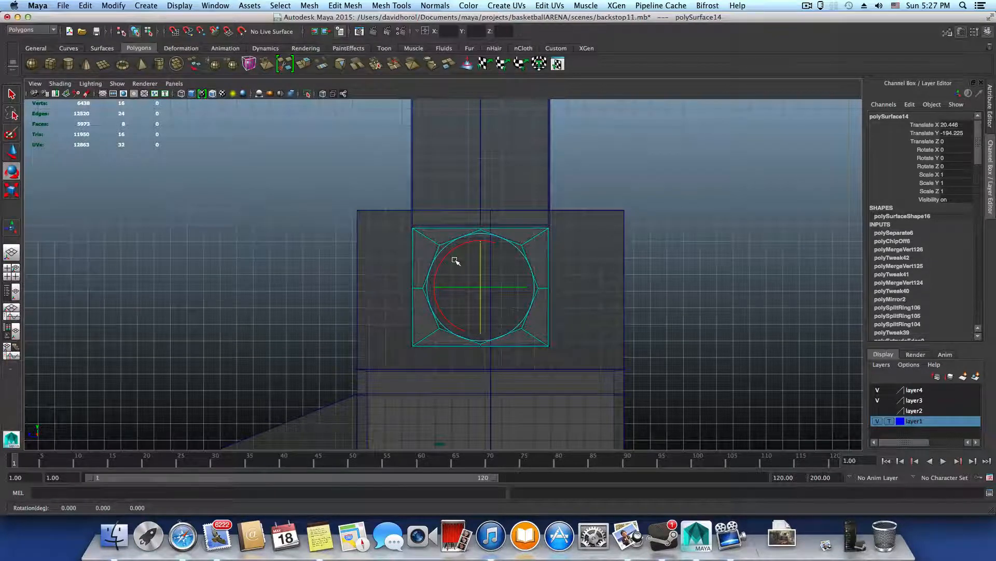
pyautogui.press('F8')
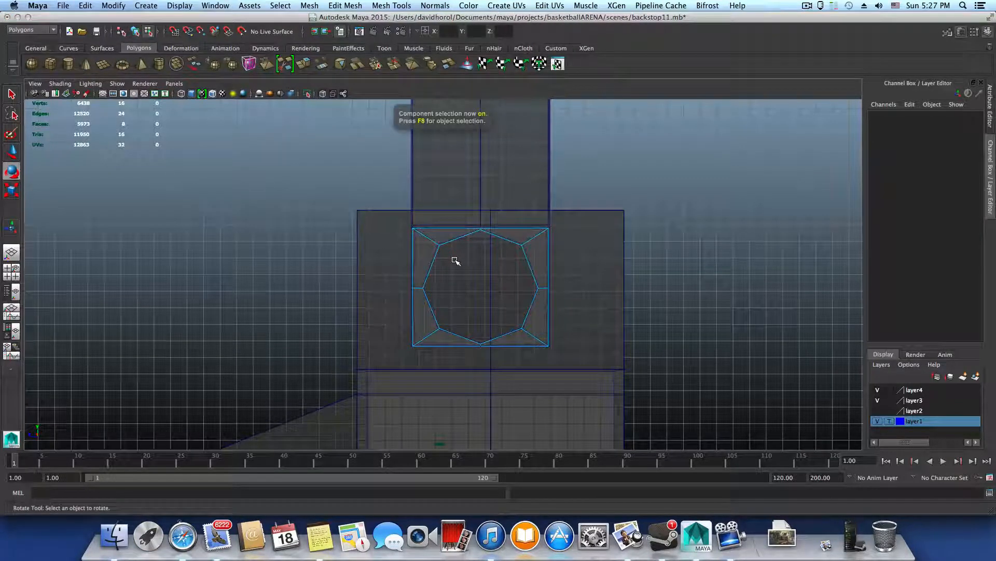
pyautogui.press('F8')
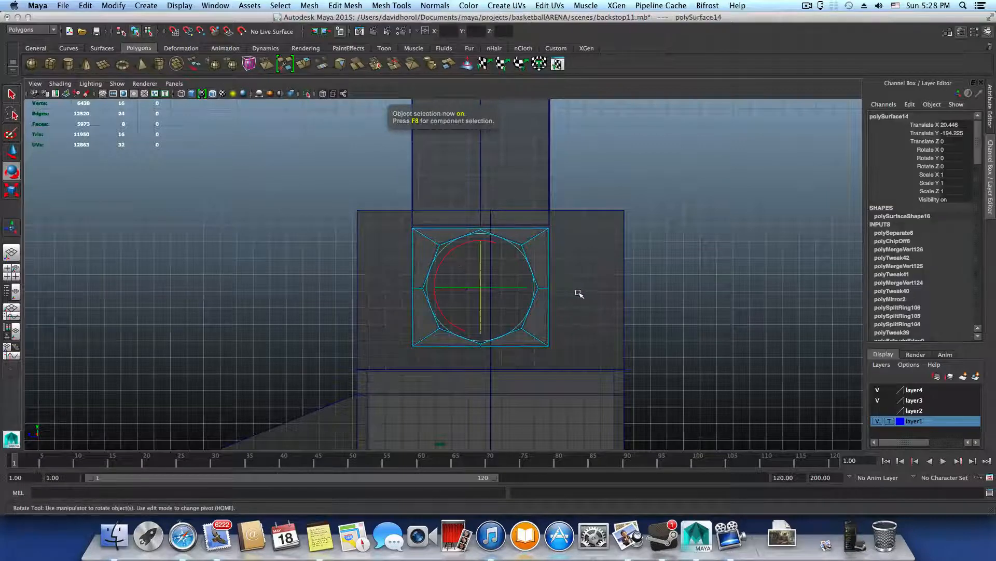
# Return to the enlarged perspective view and turn off X-Ray shading there
pyautogui.press('space')
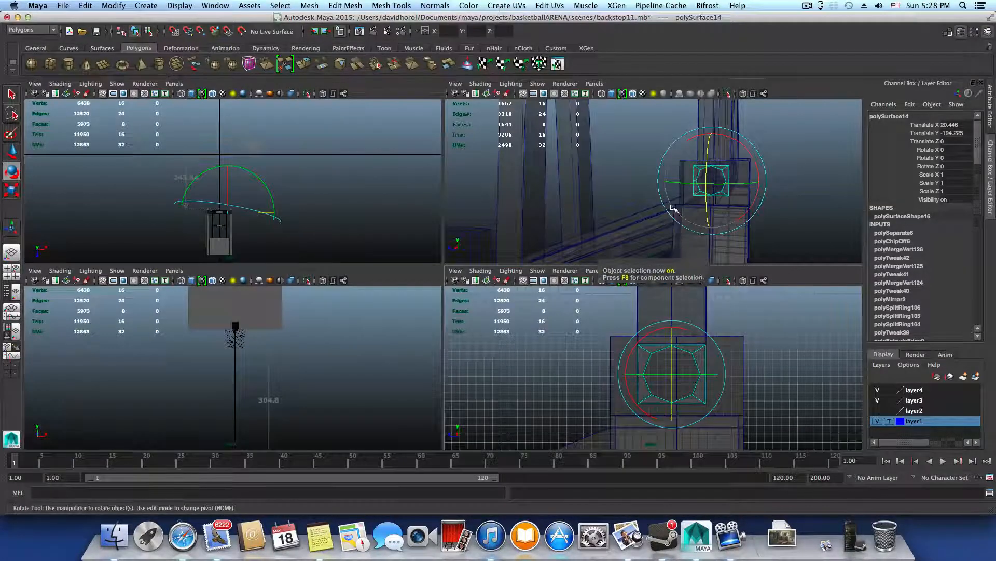
pyautogui.press('space')
pyautogui.click(59, 83)
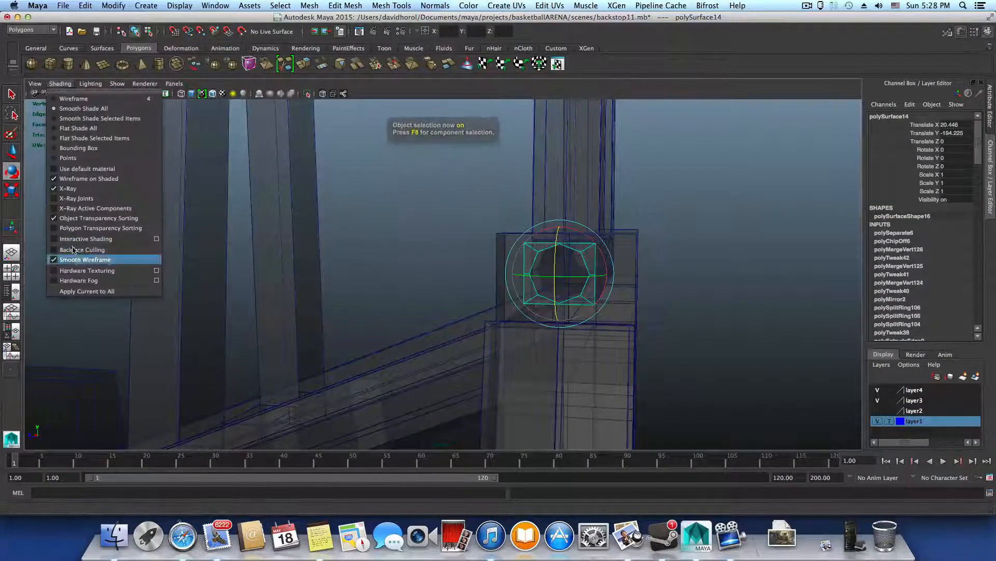
pyautogui.click(67, 189)
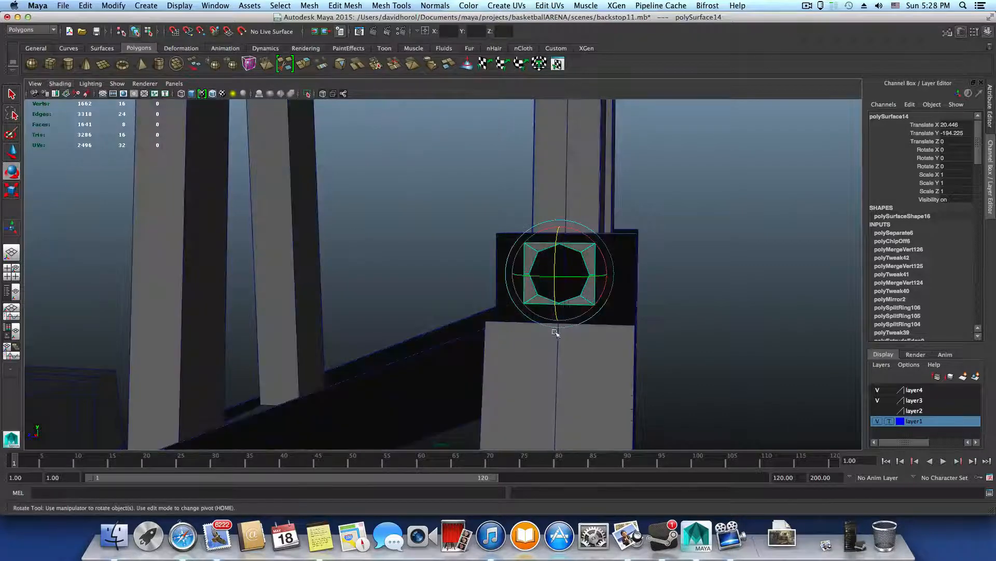
# Select the base frame mesh, switch it to face selection, and select its faces across the whole frame
pyautogui.click(634, 284)
pyautogui.keyDown('alt'); pyautogui.moveTo(563, 304); pyautogui.dragTo(511, 358); pyautogui.keyUp('alt')
pyautogui.scroll(-5, 566, 347)
pyautogui.scroll(-3, 511, 358)
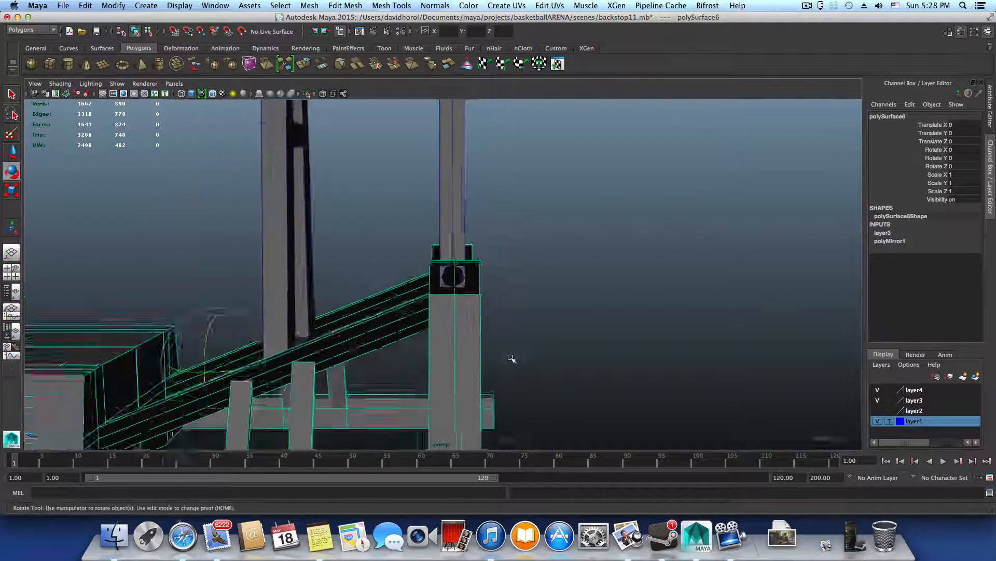
pyautogui.scroll(-3, 511, 358)
pyautogui.moveTo(451, 306); pyautogui.dragTo(451, 329, button='right')
pyautogui.keyDown('alt'); pyautogui.moveTo(450, 331); pyautogui.dragTo(331, 322); pyautogui.keyUp('alt')
pyautogui.scroll(-4, 480, 330)
pyautogui.keyDown('alt'); pyautogui.moveTo(480, 331); pyautogui.dragTo(443, 319, button='middle'); pyautogui.keyUp('alt')
pyautogui.moveTo(530, 442); pyautogui.dragTo(529, 438)
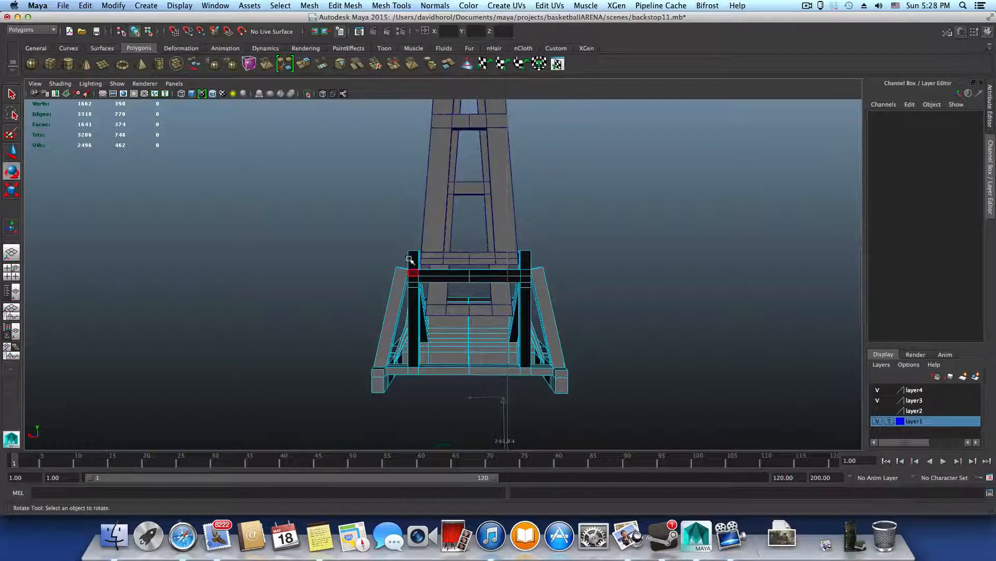
pyautogui.moveTo(420, 299); pyautogui.dragTo(565, 373)
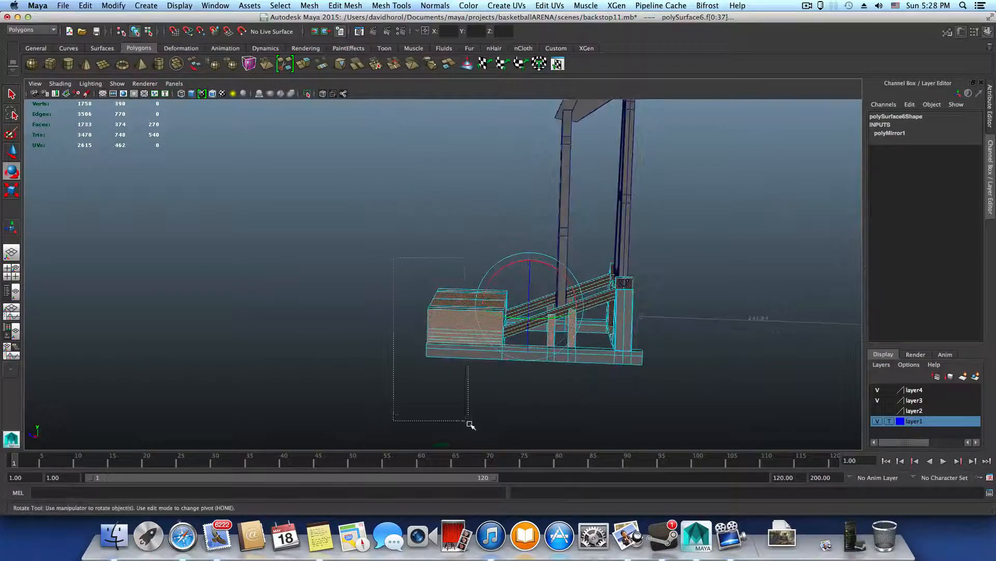
# Remove the counterweight box, outer floor rails and slanted side braces from the face selection, keeping the dark inverted faces
pyautogui.keyDown('ctrl'); pyautogui.moveTo(471, 424); pyautogui.dragTo(574, 361); pyautogui.keyUp('ctrl')
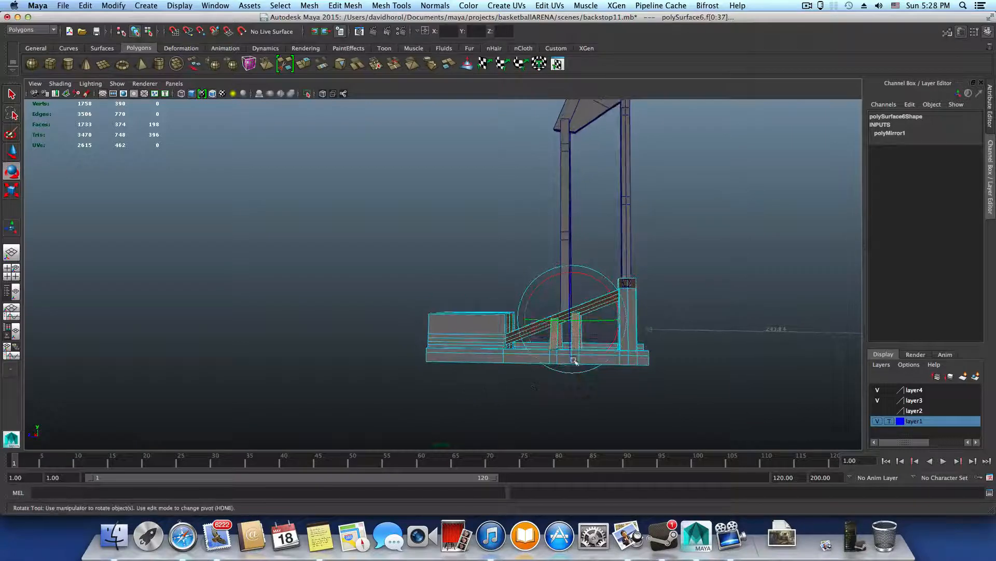
pyautogui.keyDown('alt'); pyautogui.moveTo(678, 347); pyautogui.dragTo(395, 369); pyautogui.keyUp('alt')
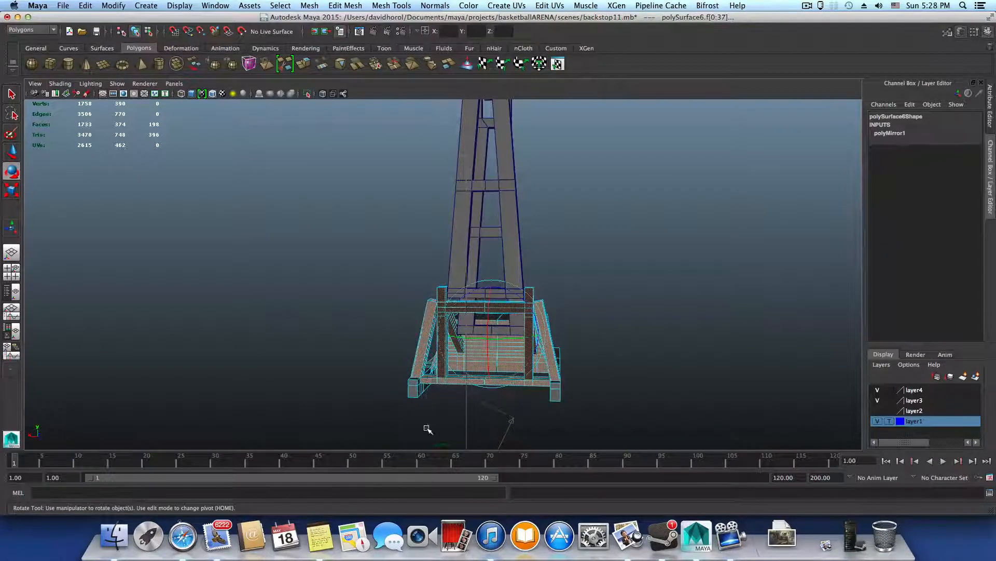
pyautogui.keyDown('ctrl'); pyautogui.moveTo(426, 427); pyautogui.dragTo(427, 428); pyautogui.keyUp('ctrl')
pyautogui.keyDown('alt'); pyautogui.moveTo(497, 418); pyautogui.dragTo(499, 412); pyautogui.keyUp('alt')
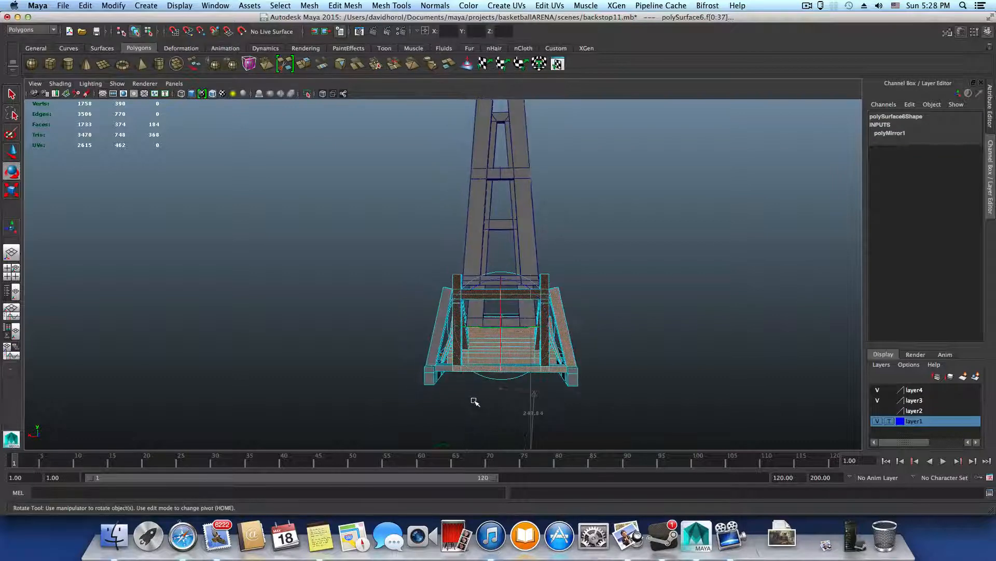
pyautogui.keyDown('ctrl'); pyautogui.moveTo(588, 369); pyautogui.dragTo(580, 378); pyautogui.keyUp('ctrl')
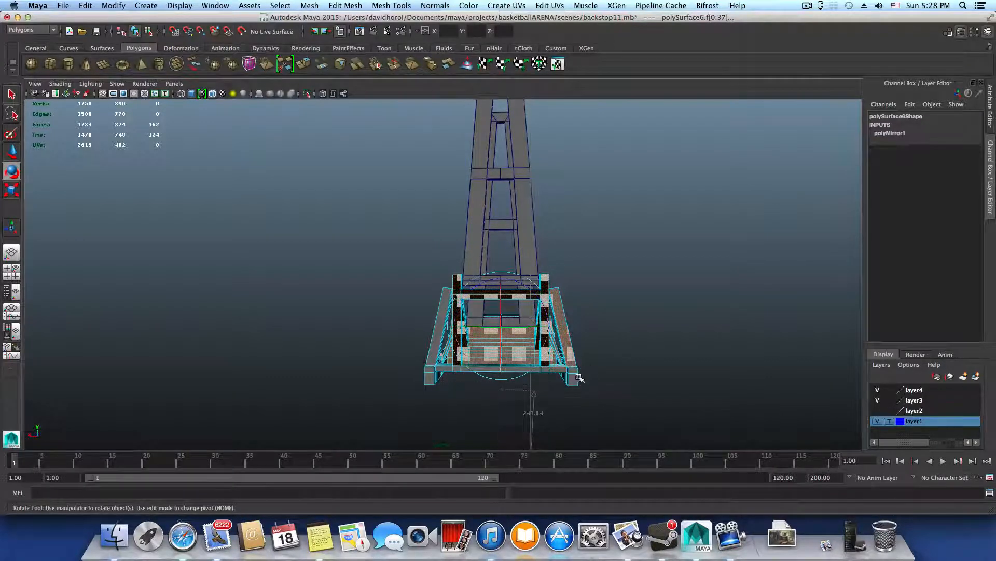
pyautogui.keyDown('ctrl'); pyautogui.moveTo(554, 429); pyautogui.dragTo(467, 195); pyautogui.keyUp('ctrl')
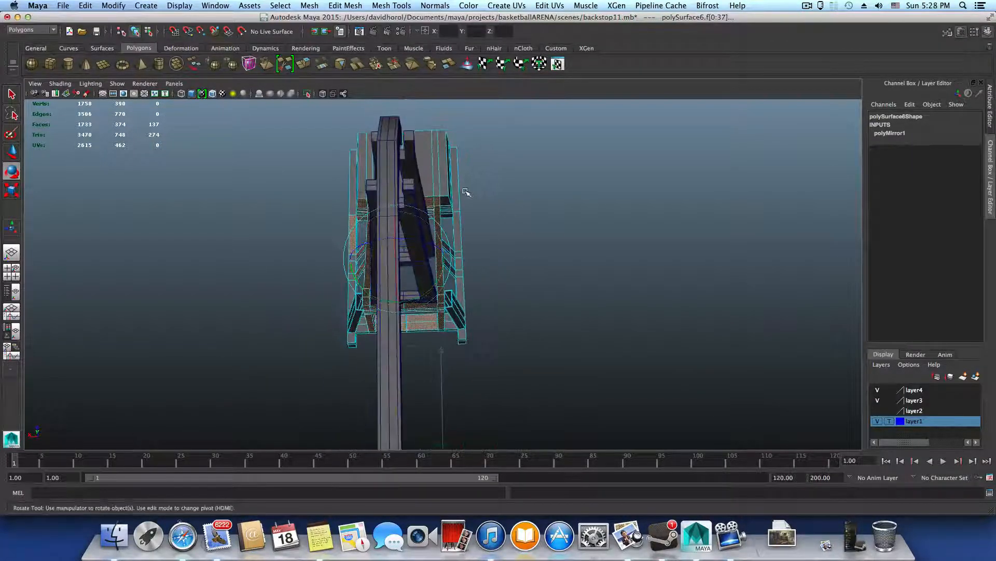
pyautogui.keyDown('ctrl'); pyautogui.moveTo(357, 200); pyautogui.dragTo(414, 241); pyautogui.keyUp('ctrl')
pyautogui.keyDown('ctrl'); pyautogui.moveTo(392, 181); pyautogui.dragTo(521, 184); pyautogui.keyUp('ctrl')
pyautogui.keyDown('alt'); pyautogui.moveTo(521, 185); pyautogui.dragTo(703, 309, button='right'); pyautogui.keyUp('alt')
pyautogui.keyDown('alt'); pyautogui.moveTo(704, 309); pyautogui.dragTo(365, 313); pyautogui.keyUp('alt')
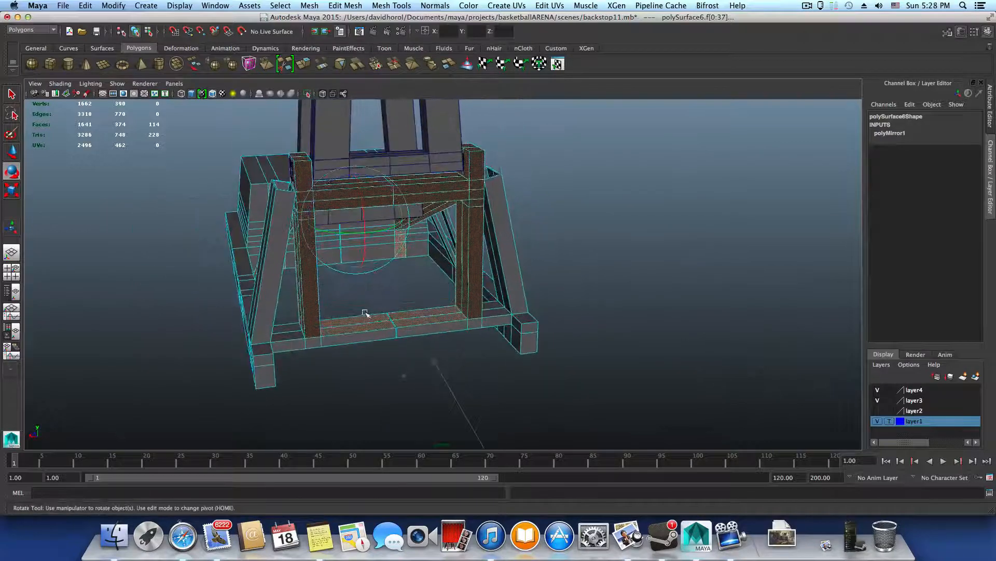
# Deselect the leftover floor crossbar, box and short support faces, reverse the normals of the remaining dark faces, and return to object selection
pyautogui.keyDown('ctrl'); pyautogui.moveTo(415, 356); pyautogui.dragTo(326, 271); pyautogui.keyUp('ctrl')
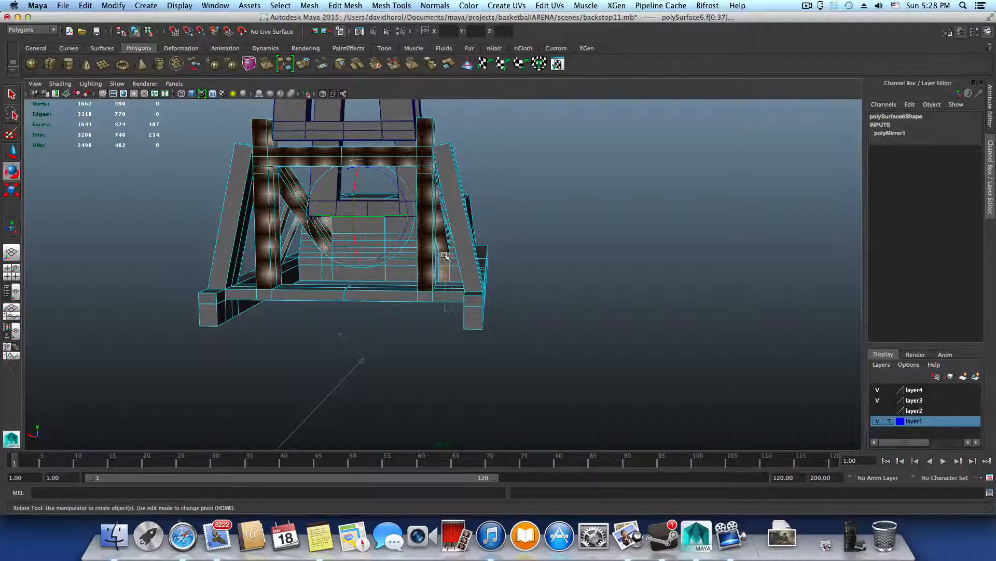
pyautogui.keyDown('alt'); pyautogui.moveTo(508, 295); pyautogui.dragTo(524, 172); pyautogui.keyUp('alt')
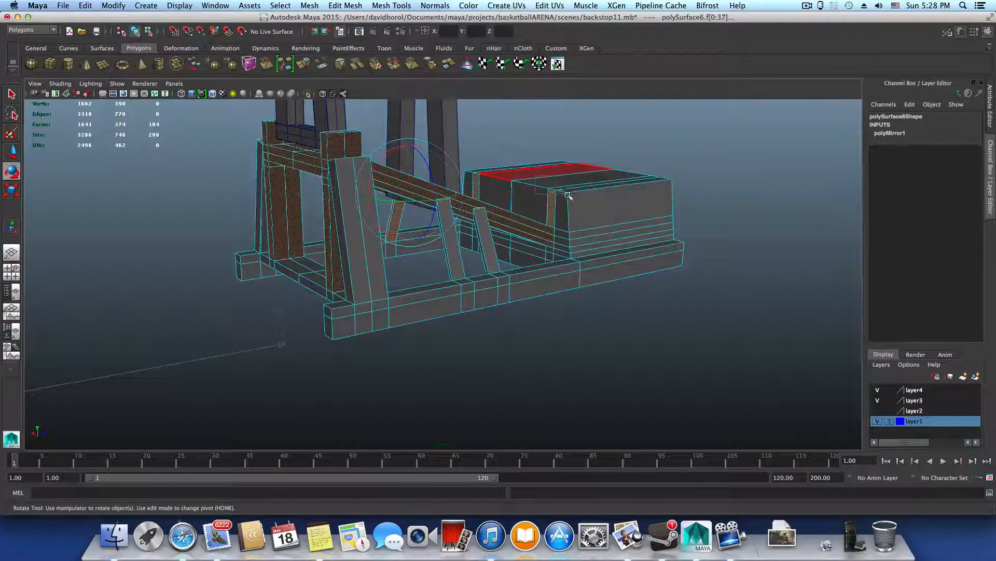
pyautogui.keyDown('ctrl'); pyautogui.moveTo(567, 195); pyautogui.dragTo(569, 196); pyautogui.keyUp('ctrl')
pyautogui.keyDown('alt'); pyautogui.moveTo(501, 195); pyautogui.dragTo(479, 207); pyautogui.keyUp('alt')
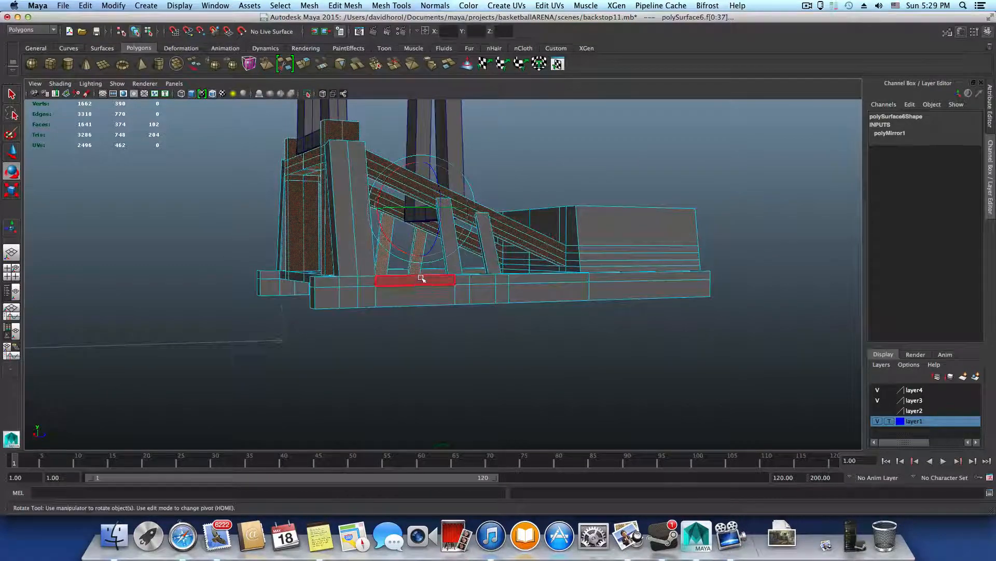
pyautogui.keyDown('alt'); pyautogui.moveTo(415, 299); pyautogui.dragTo(394, 291); pyautogui.keyUp('alt')
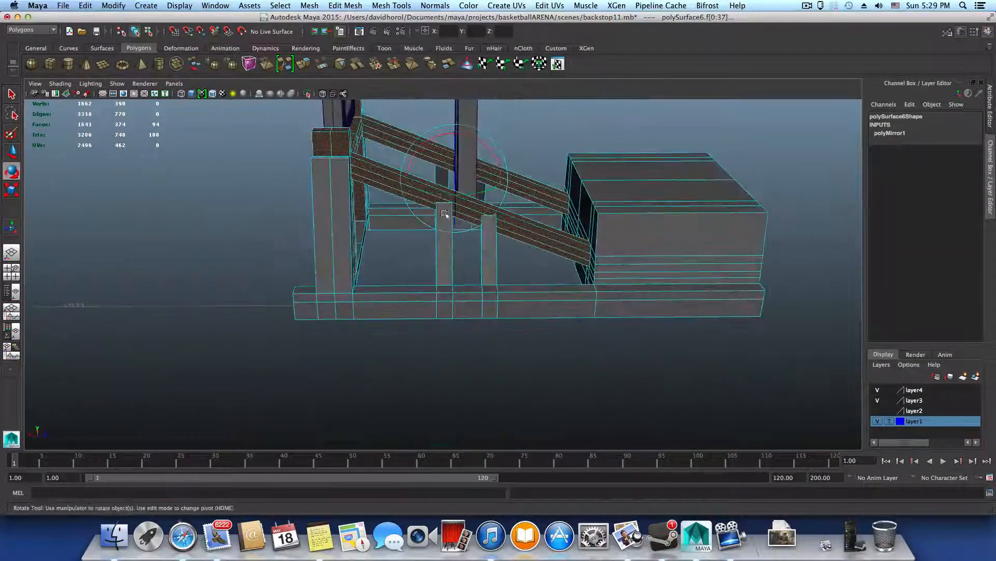
pyautogui.click(435, 5)
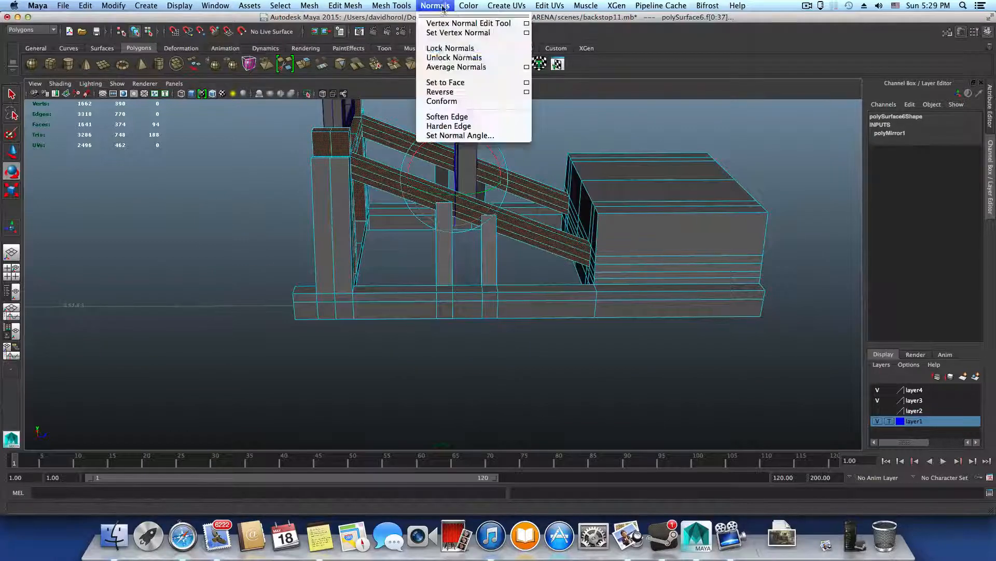
pyautogui.click(440, 92)
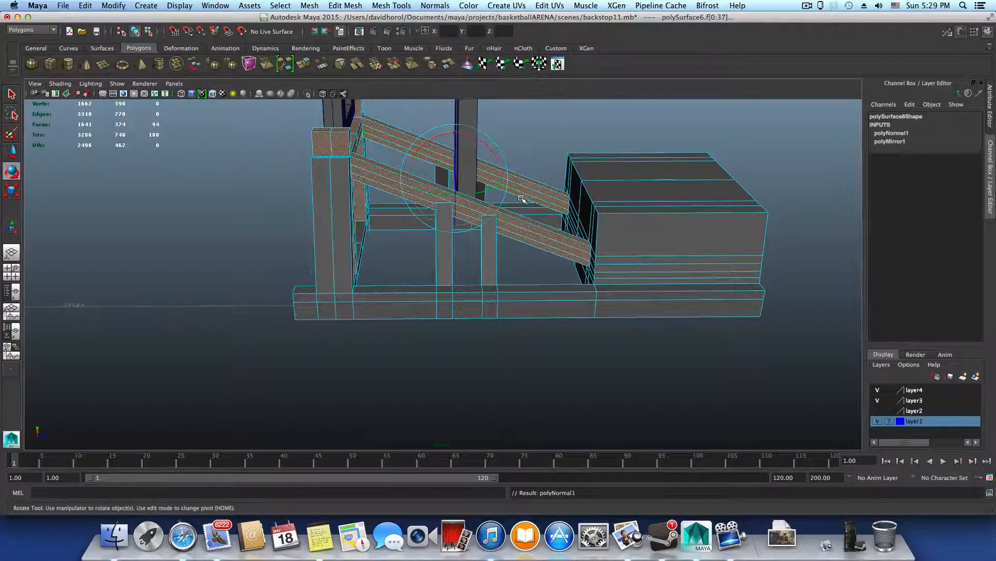
pyautogui.press('F8')
# Examine how the face ring sits against the outer face of the base upright's top block
pyautogui.keyDown('alt'); pyautogui.moveTo(527, 192); pyautogui.dragTo(607, 193); pyautogui.keyUp('alt')
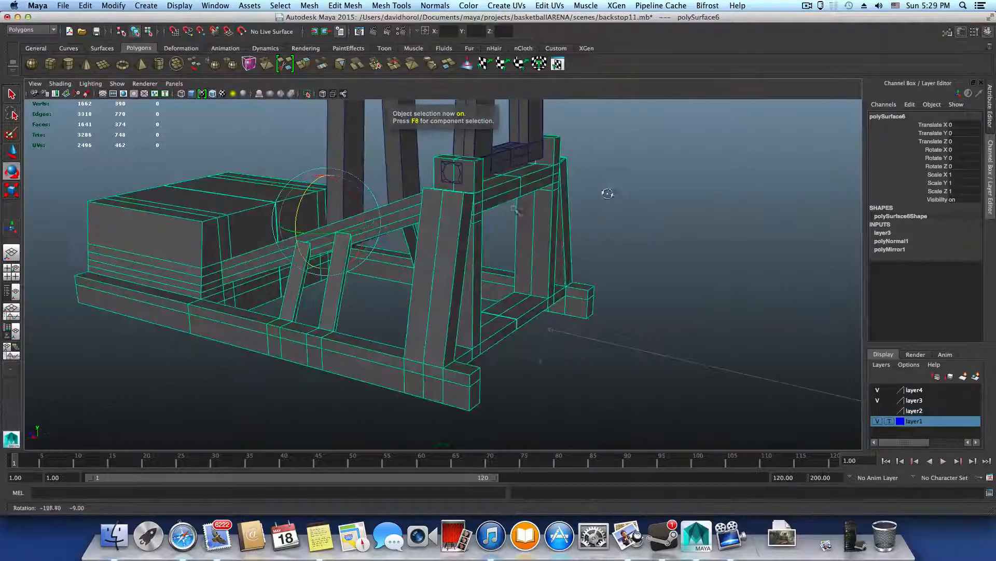
pyautogui.keyDown('alt'); pyautogui.moveTo(608, 193); pyautogui.dragTo(623, 220, button='right'); pyautogui.keyUp('alt')
pyautogui.keyDown('alt'); pyautogui.moveTo(592, 222); pyautogui.dragTo(577, 316, button='middle'); pyautogui.keyUp('alt')
pyautogui.keyDown('alt'); pyautogui.moveTo(529, 291); pyautogui.dragTo(558, 282, button='right'); pyautogui.keyUp('alt')
pyautogui.keyDown('alt'); pyautogui.moveTo(558, 282); pyautogui.dragTo(473, 305, button='middle'); pyautogui.keyUp('alt')
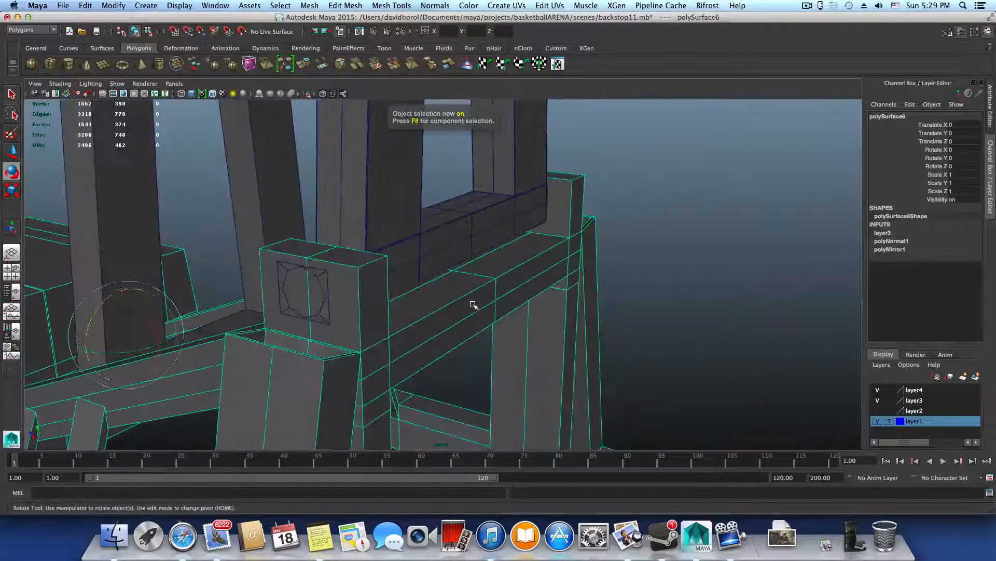
pyautogui.keyDown('alt'); pyautogui.moveTo(473, 305); pyautogui.dragTo(493, 297); pyautogui.keyUp('alt')
pyautogui.keyDown('alt'); pyautogui.moveTo(493, 297); pyautogui.dragTo(500, 289, button='right'); pyautogui.keyUp('alt')
pyautogui.keyDown('alt'); pyautogui.moveTo(500, 289); pyautogui.dragTo(476, 298); pyautogui.keyUp('alt')
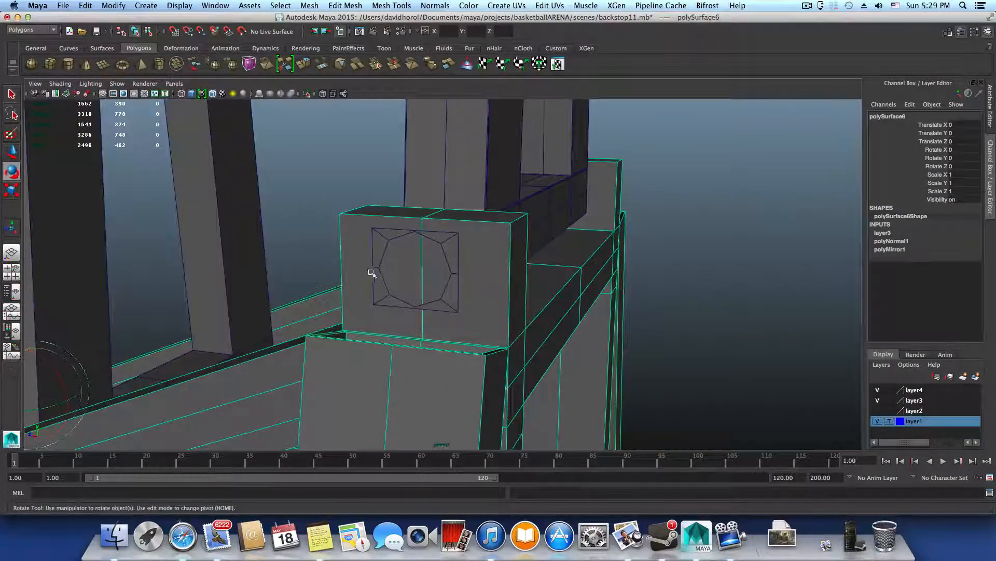
pyautogui.rightClick(508, 272)
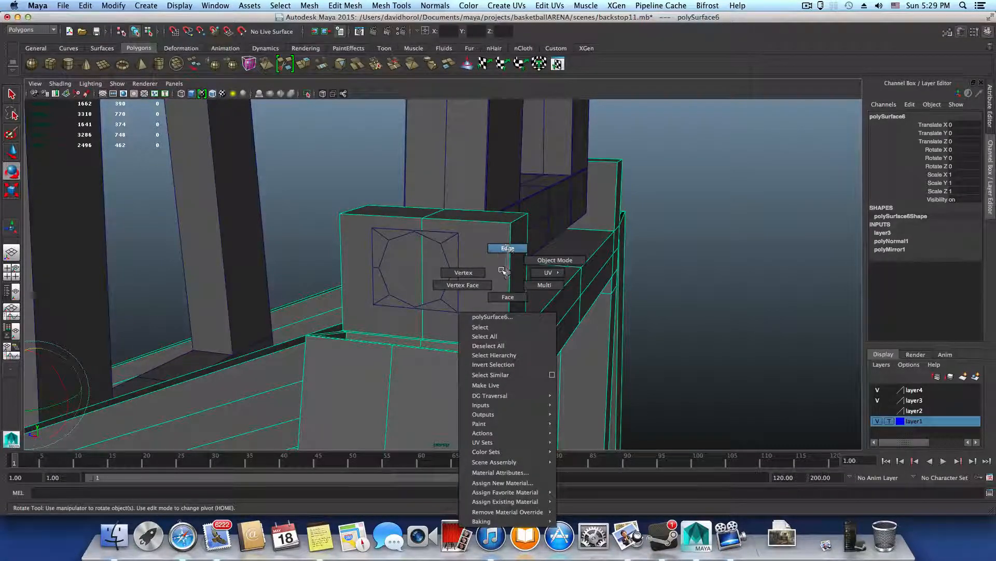
pyautogui.moveTo(505, 271); pyautogui.dragTo(509, 274, button='right')
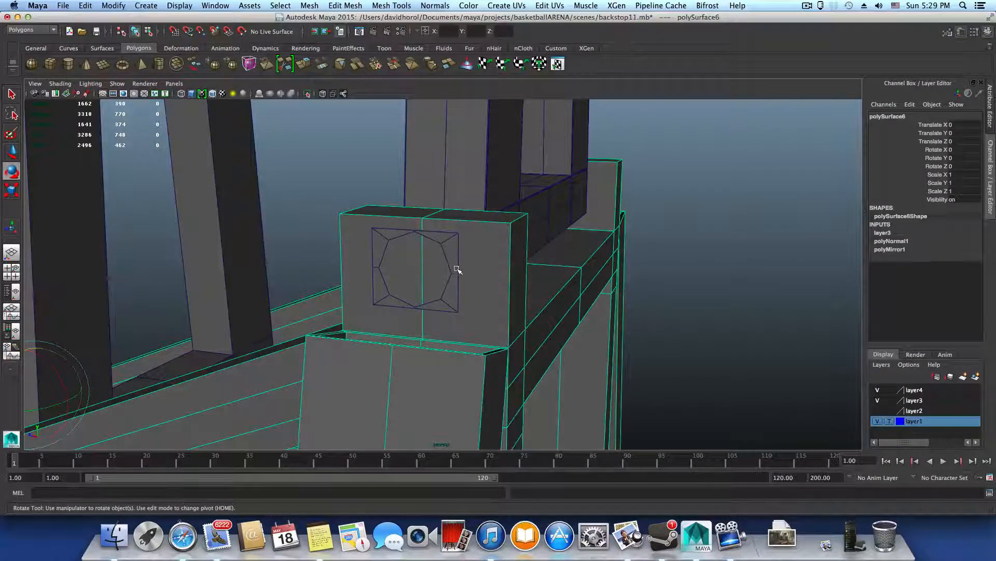
pyautogui.keyDown('alt'); pyautogui.moveTo(457, 270); pyautogui.dragTo(514, 293); pyautogui.keyUp('alt')
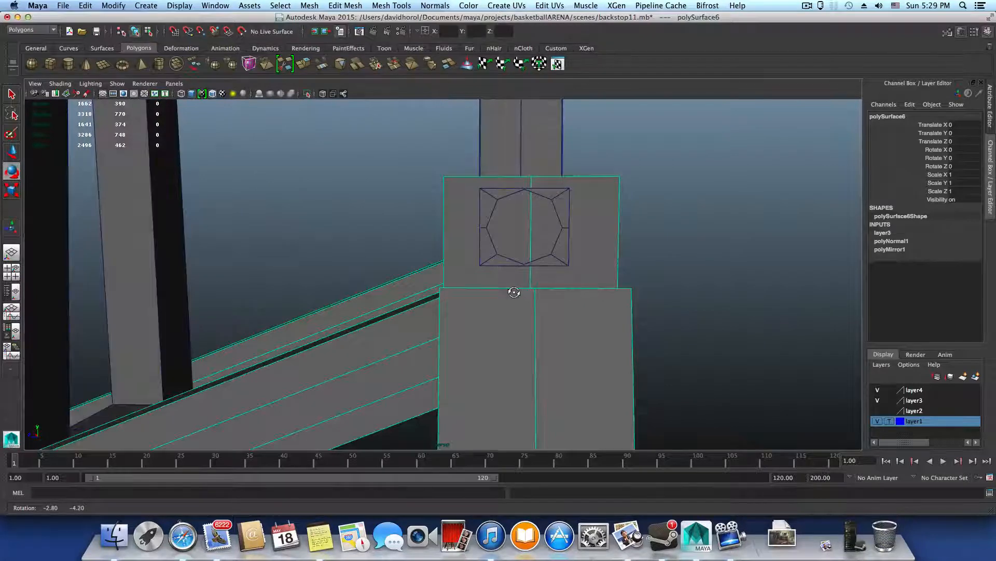
# Select the face ring and compare its position with the base upright's centre line in the side view
pyautogui.keyDown('alt'); pyautogui.moveTo(532, 280); pyautogui.dragTo(506, 296, button='middle'); pyautogui.keyUp('alt')
pyautogui.click(508, 287)
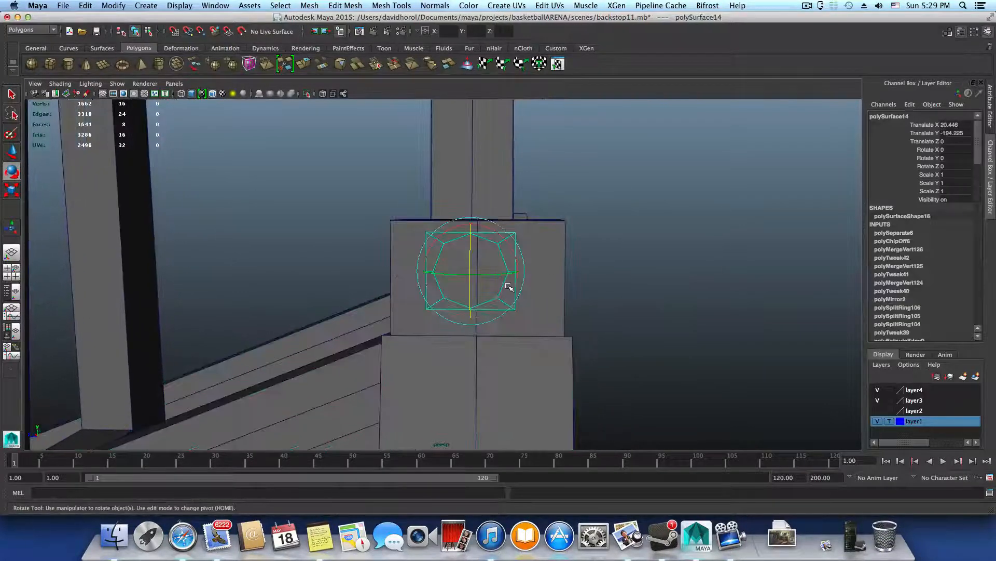
pyautogui.keyDown('alt'); pyautogui.moveTo(506, 280); pyautogui.dragTo(522, 284); pyautogui.keyUp('alt')
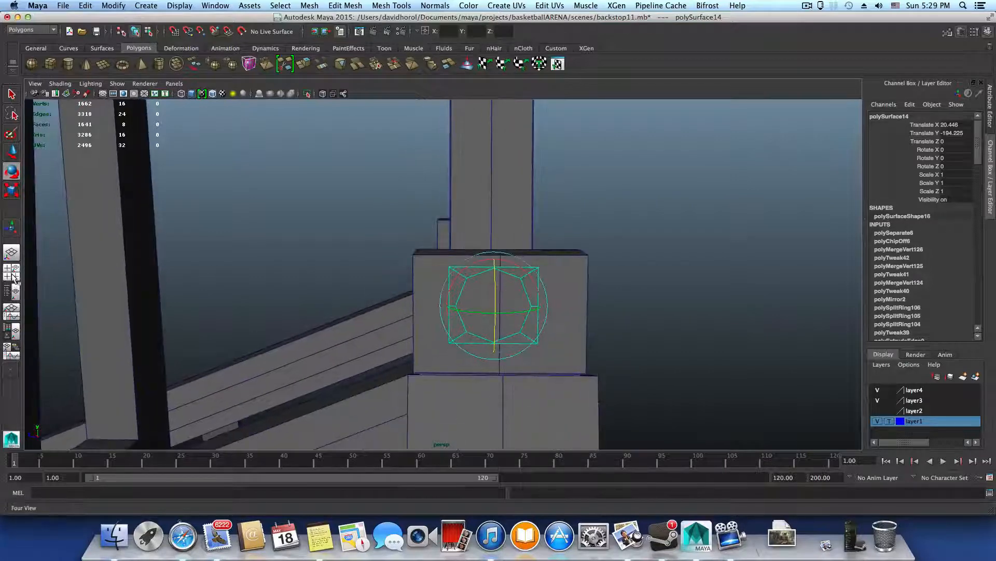
pyautogui.click(12, 276)
pyautogui.press('space')
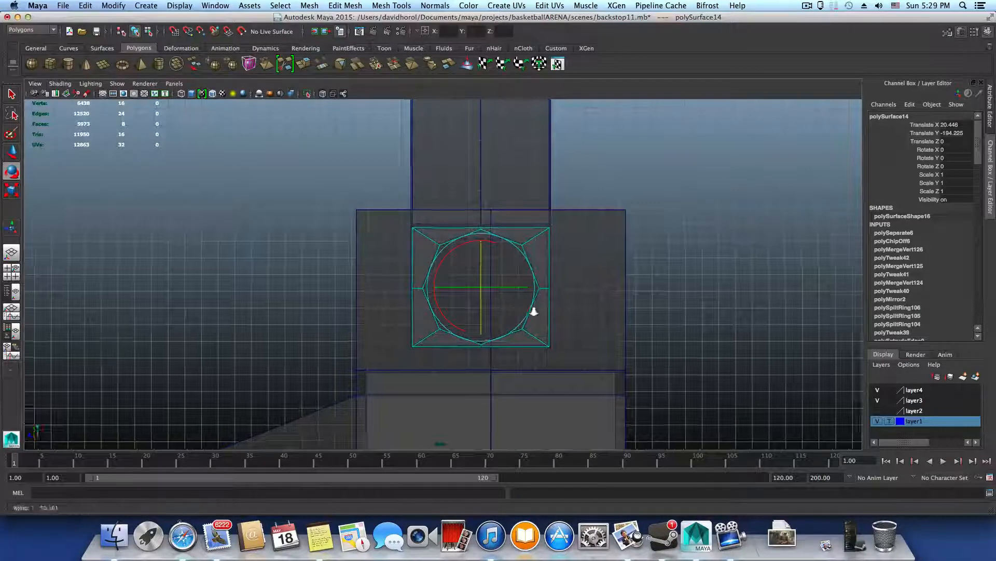
pyautogui.keyDown('alt'); pyautogui.moveTo(534, 311); pyautogui.dragTo(693, 360, button='right'); pyautogui.keyUp('alt')
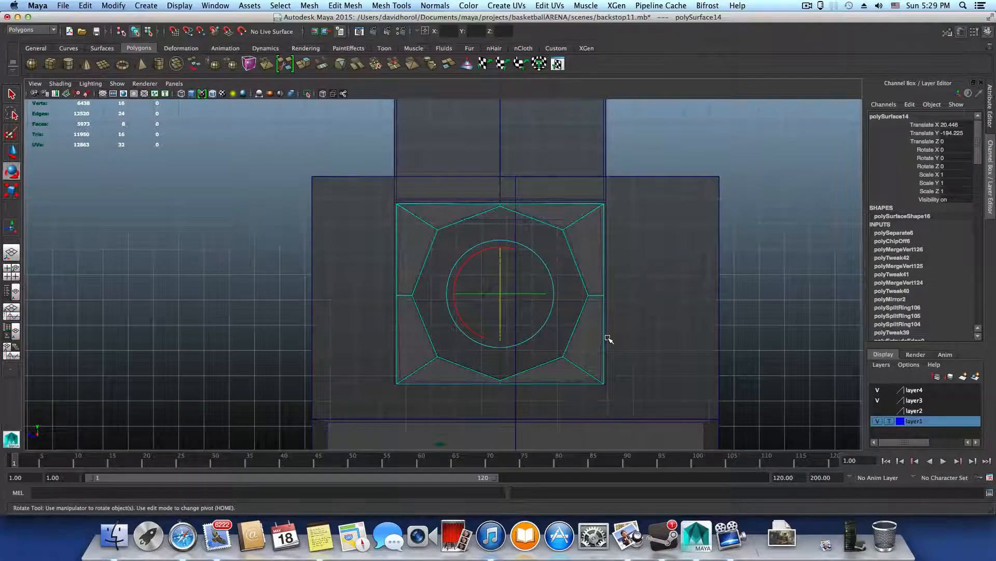
pyautogui.scroll(-4, 608, 340)
# Select the tall post frame standing above the base upright and centre its pivot
pyautogui.click(486, 179)
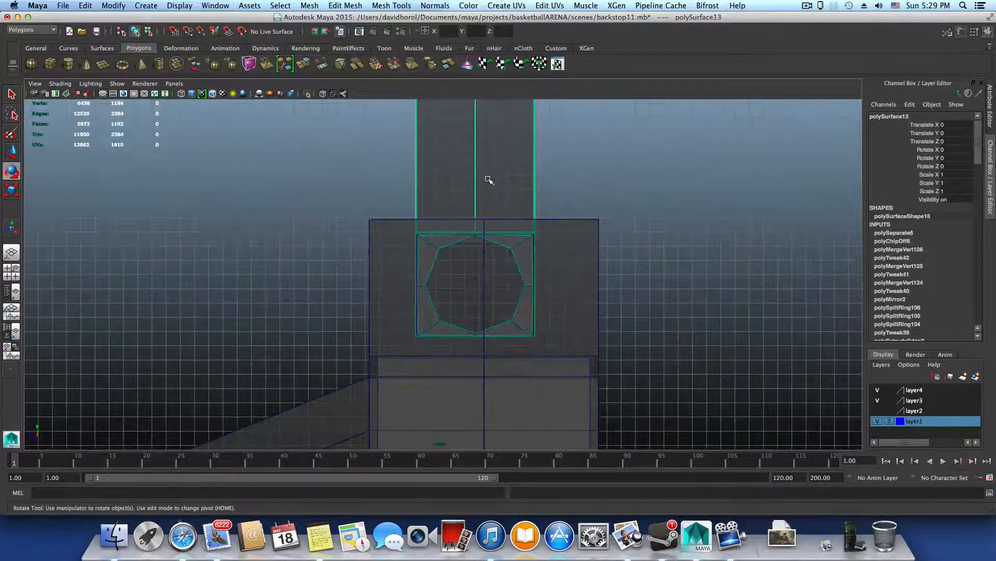
pyautogui.press('w')
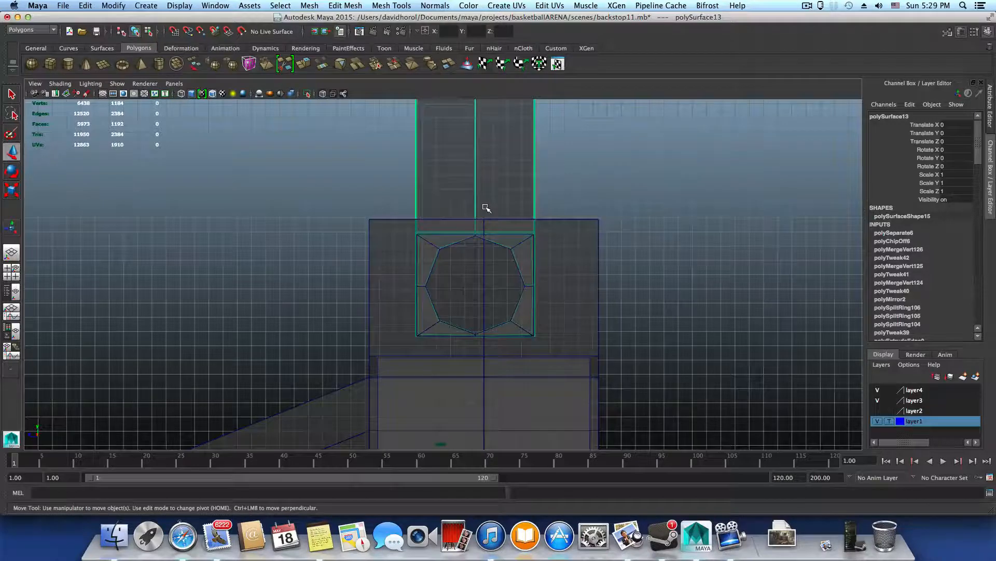
pyautogui.press('space')
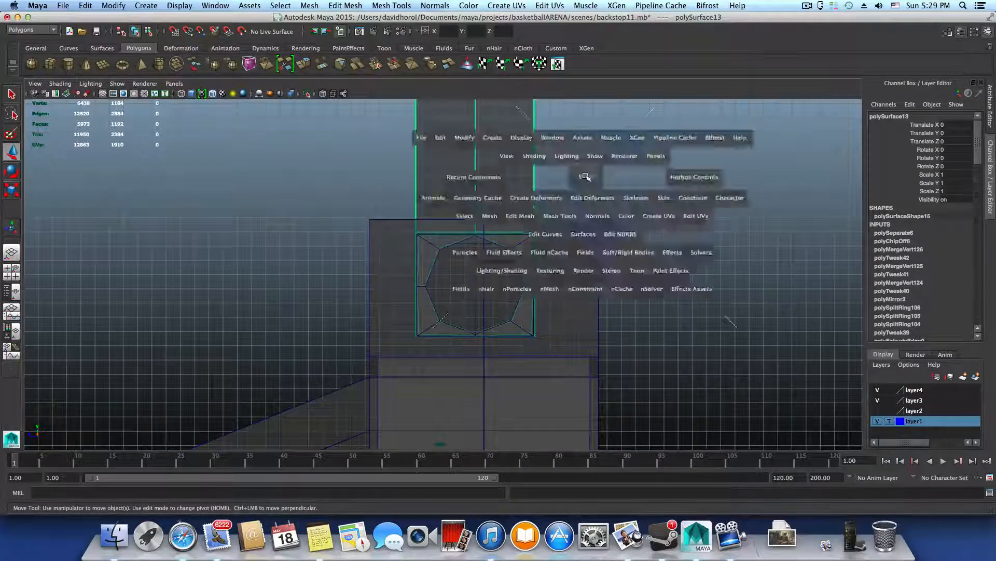
pyautogui.press('space')
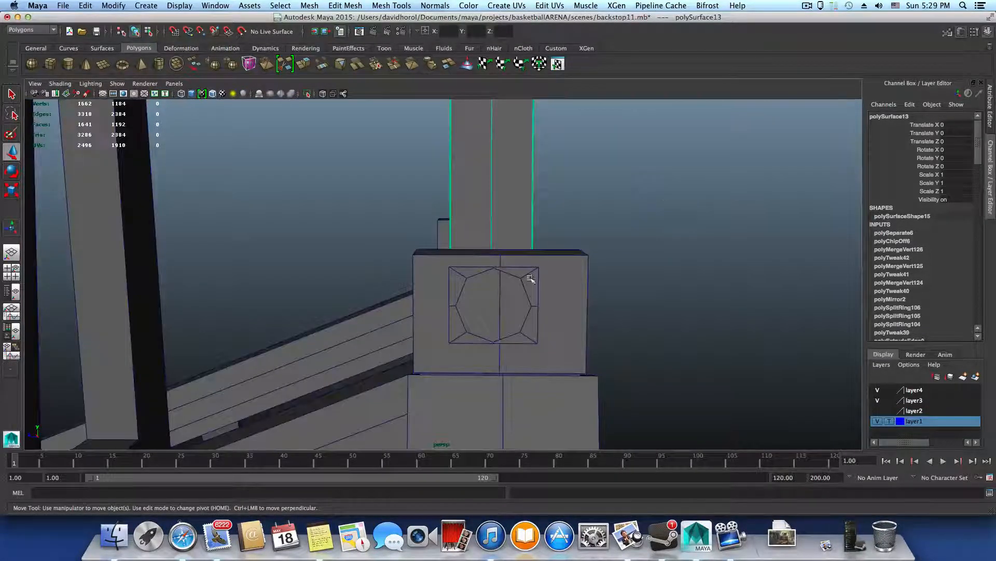
pyautogui.keyDown('alt'); pyautogui.moveTo(692, 220); pyautogui.dragTo(534, 325); pyautogui.keyUp('alt')
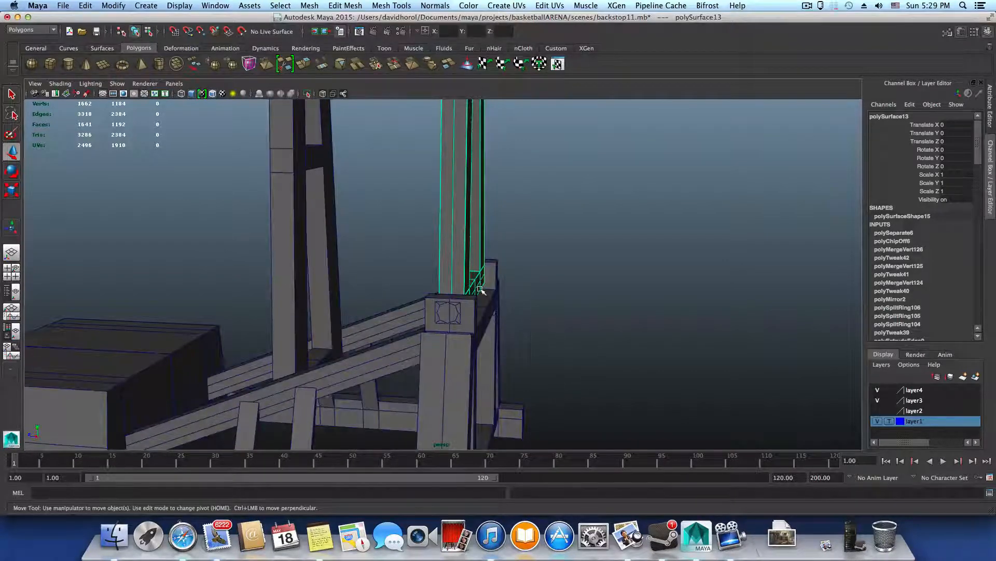
pyautogui.keyDown('alt'); pyautogui.moveTo(481, 291); pyautogui.dragTo(273, 5); pyautogui.keyUp('alt')
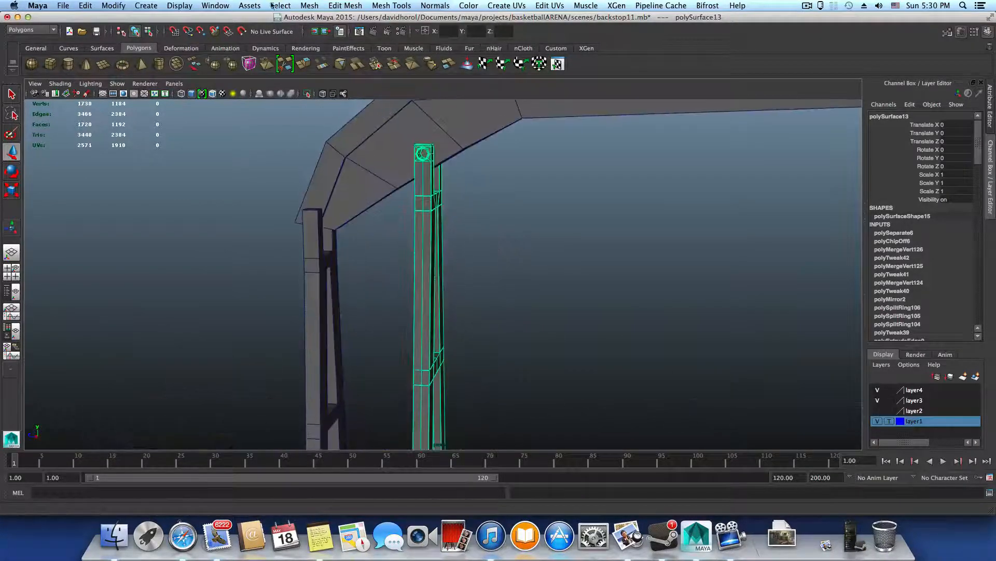
pyautogui.click(122, 6)
pyautogui.click(132, 119)
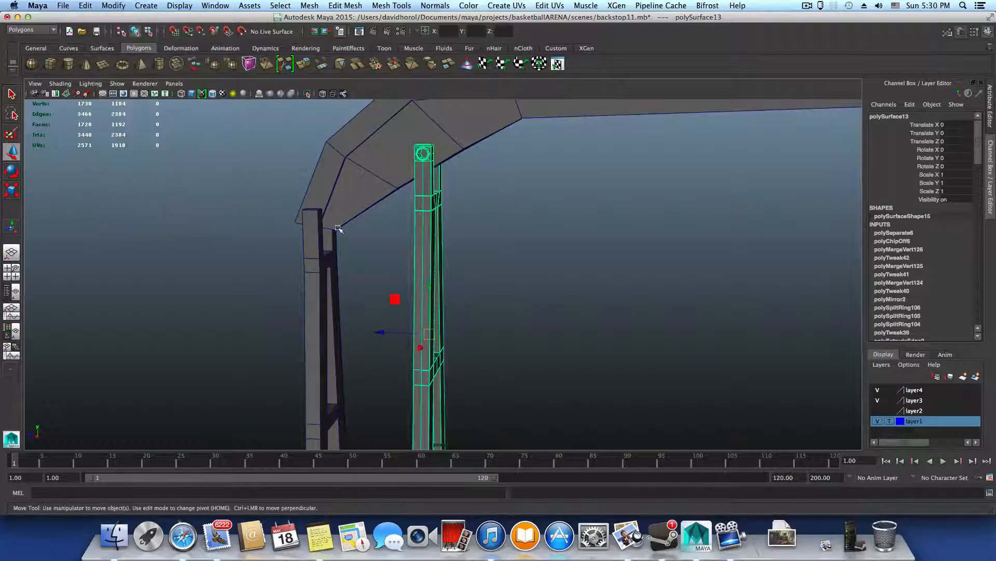
# Shift the post frame sideways in the side view to Translate Z -0.53, bringing it nearer the base upright's centre line
pyautogui.keyDown('alt'); pyautogui.moveTo(400, 333); pyautogui.dragTo(431, 327); pyautogui.keyUp('alt')
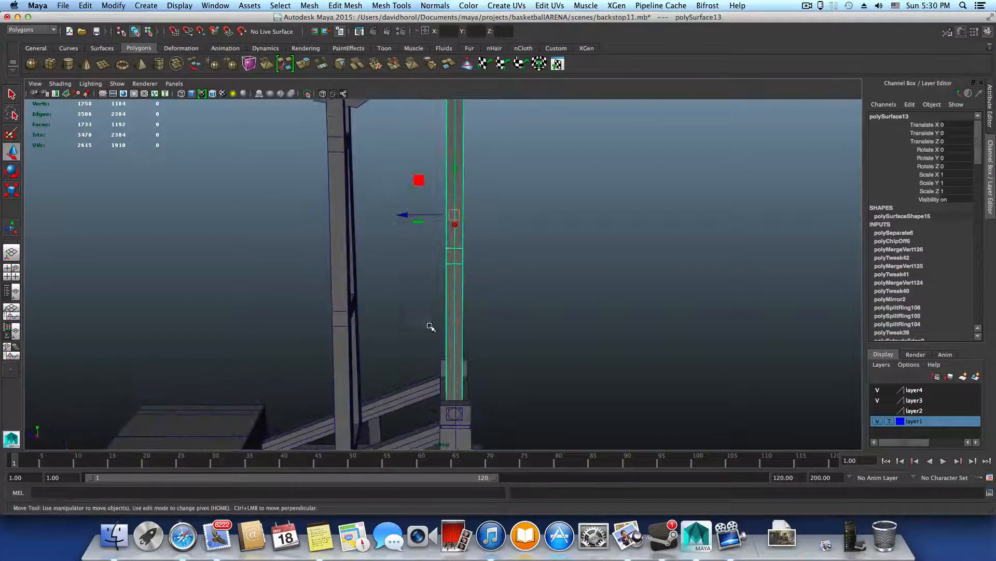
pyautogui.click(12, 271)
pyautogui.scroll(-10, 584, 338)
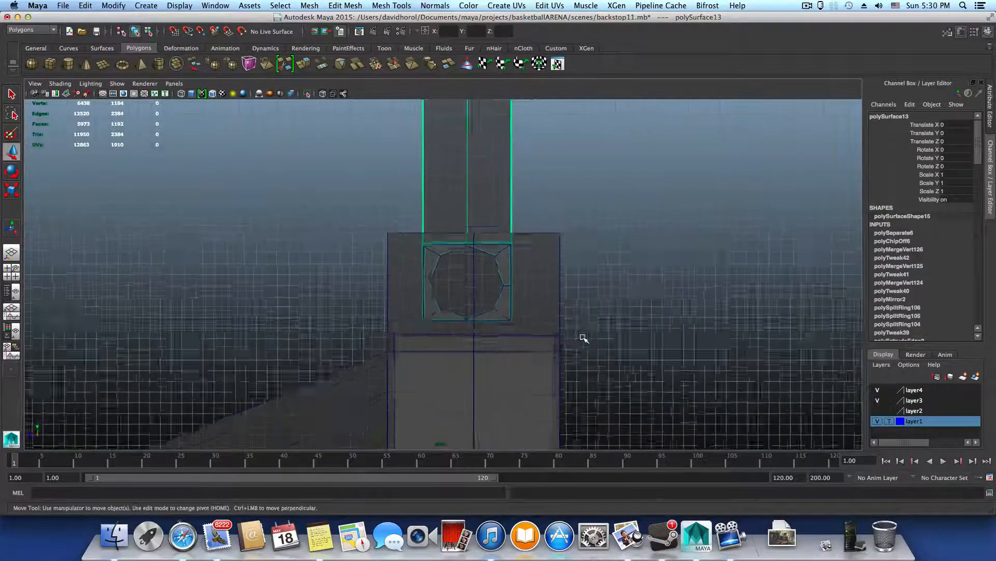
pyautogui.keyDown('alt'); pyautogui.moveTo(486, 257); pyautogui.dragTo(490, 369, button='middle'); pyautogui.keyUp('alt')
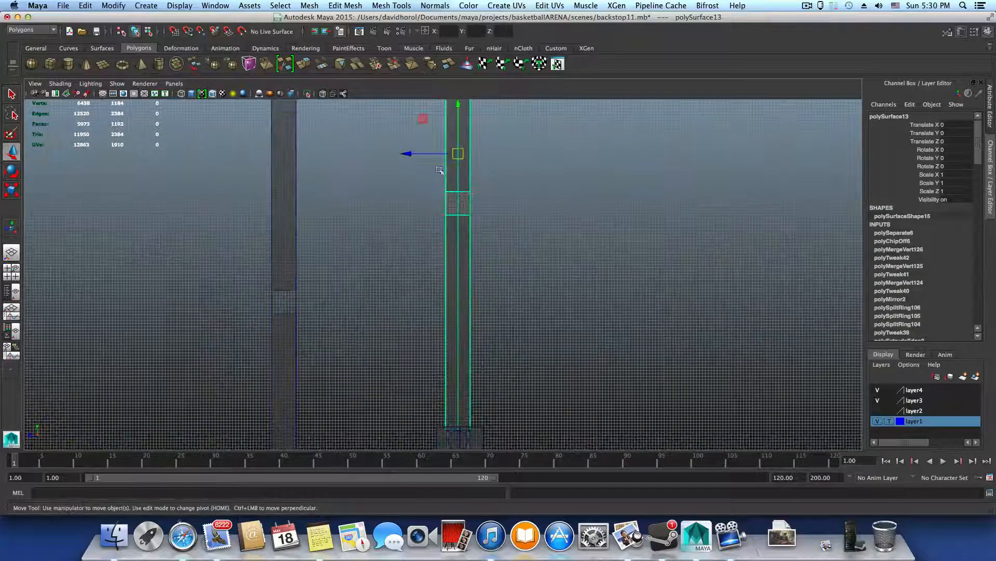
pyautogui.keyDown('alt'); pyautogui.moveTo(478, 249); pyautogui.dragTo(477, 227, button='middle'); pyautogui.keyUp('alt')
pyautogui.moveTo(409, 130); pyautogui.dragTo(411, 129)
pyautogui.scroll(5, 581, 291)
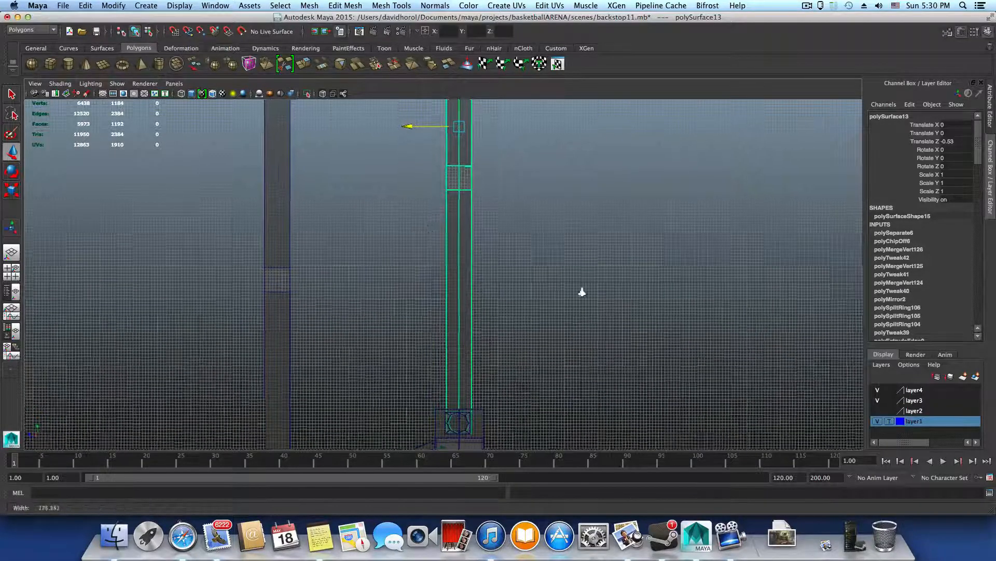
pyautogui.keyDown('alt'); pyautogui.moveTo(558, 364); pyautogui.dragTo(553, 188, button='middle'); pyautogui.keyUp('alt')
pyautogui.keyDown('alt'); pyautogui.moveTo(545, 225); pyautogui.dragTo(544, 244, button='middle'); pyautogui.keyUp('alt')
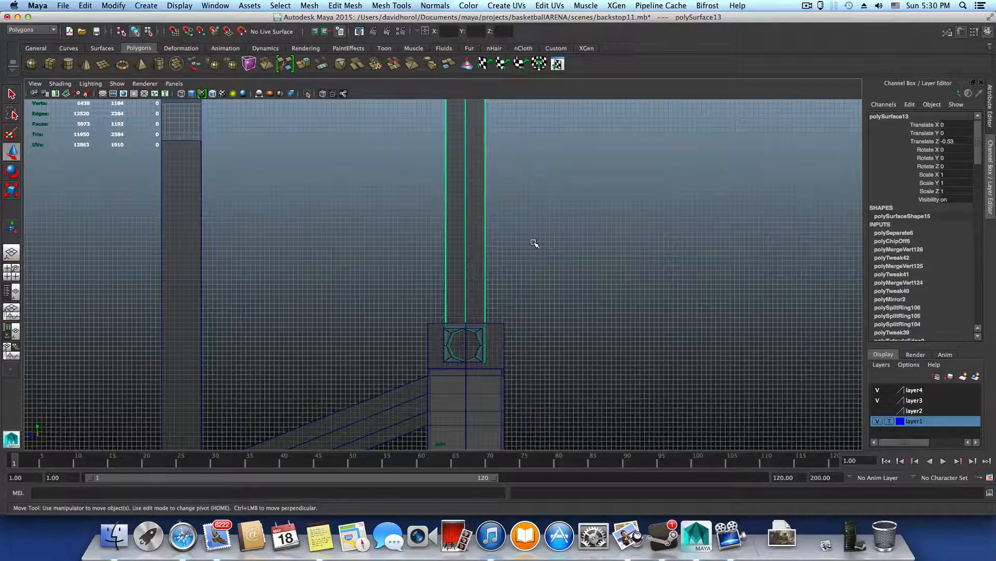
# Snap the post frame's pivot to the middle vertex of its lower crossbar and align the frame with the base's centre line at Translate Z -0.61
pyautogui.press('space')
pyautogui.press('space')
pyautogui.keyDown('alt'); pyautogui.moveTo(563, 218); pyautogui.dragTo(414, 289); pyautogui.keyUp('alt')
pyautogui.keyDown('alt'); pyautogui.moveTo(413, 289); pyautogui.dragTo(513, 290, button='right'); pyautogui.keyUp('alt')
pyautogui.press('Home')
pyautogui.press('v')
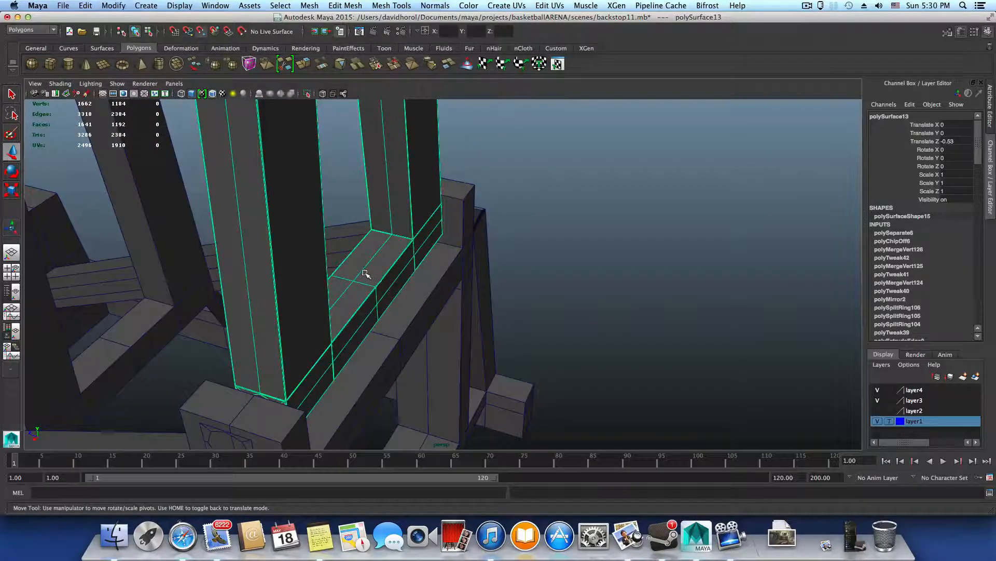
pyautogui.click(351, 279)
pyautogui.press('Home')
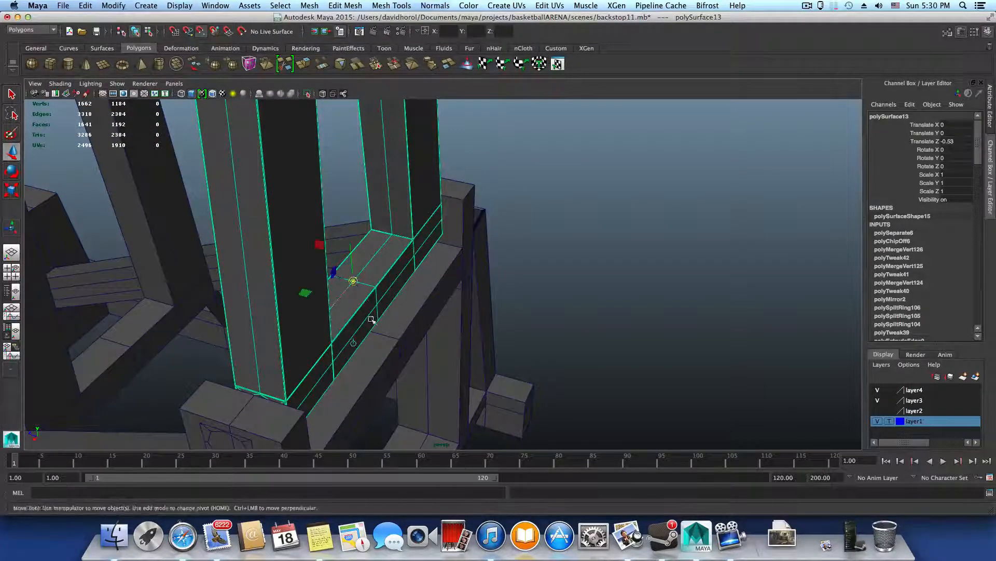
pyautogui.keyDown('alt'); pyautogui.moveTo(359, 294); pyautogui.dragTo(399, 305); pyautogui.keyUp('alt')
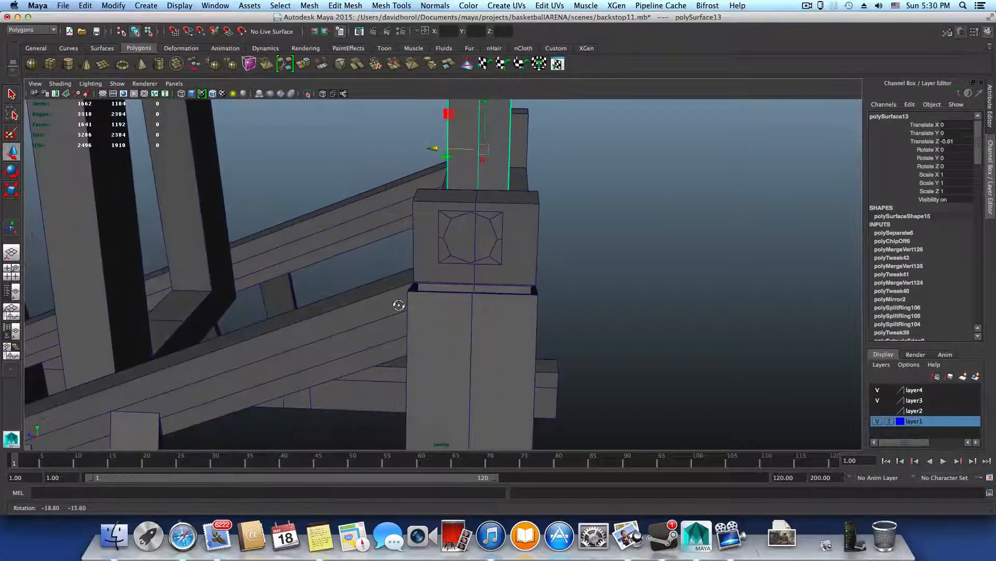
# Move the face ring to Translate Z -0.61 and check its centring on the base upright's block in the side view
pyautogui.click(489, 214)
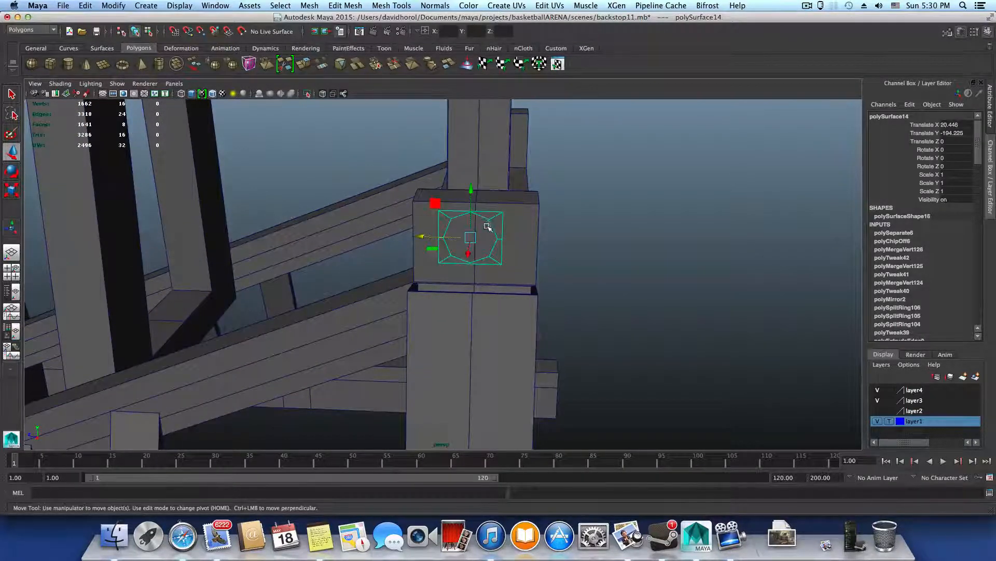
pyautogui.moveTo(419, 237)
pyautogui.mouseDown()
pyautogui.moveTo(367, 229)
pyautogui.moveTo(425, 237)
pyautogui.mouseUp()
pyautogui.press('F8')
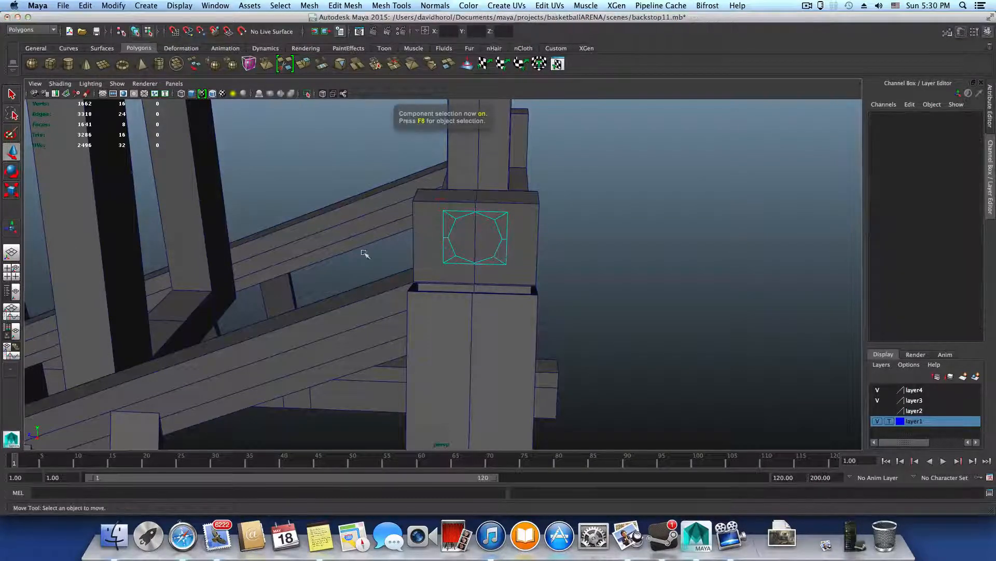
pyautogui.press('F8')
pyautogui.click(12, 271)
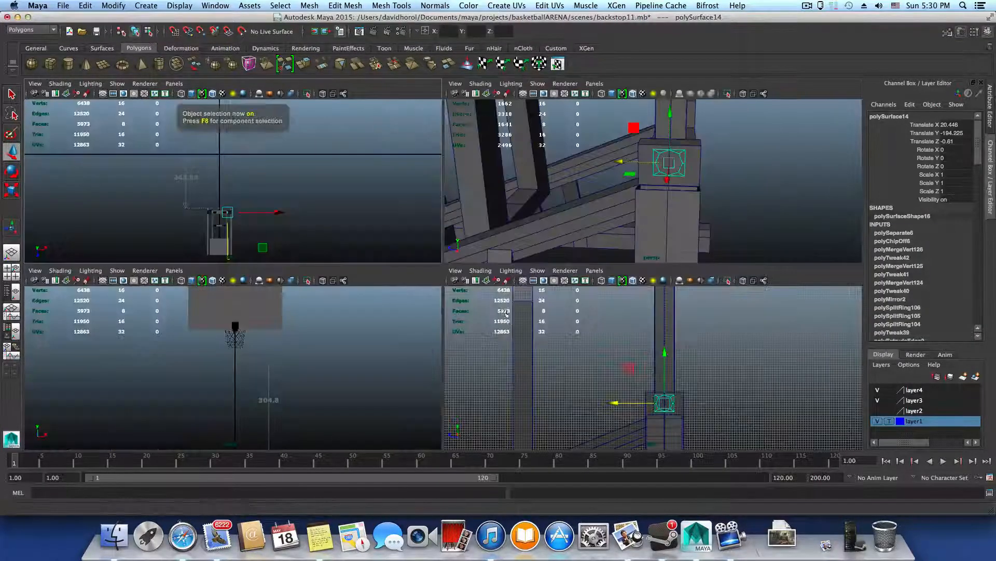
pyautogui.press('space')
pyautogui.scroll(4, 618, 383)
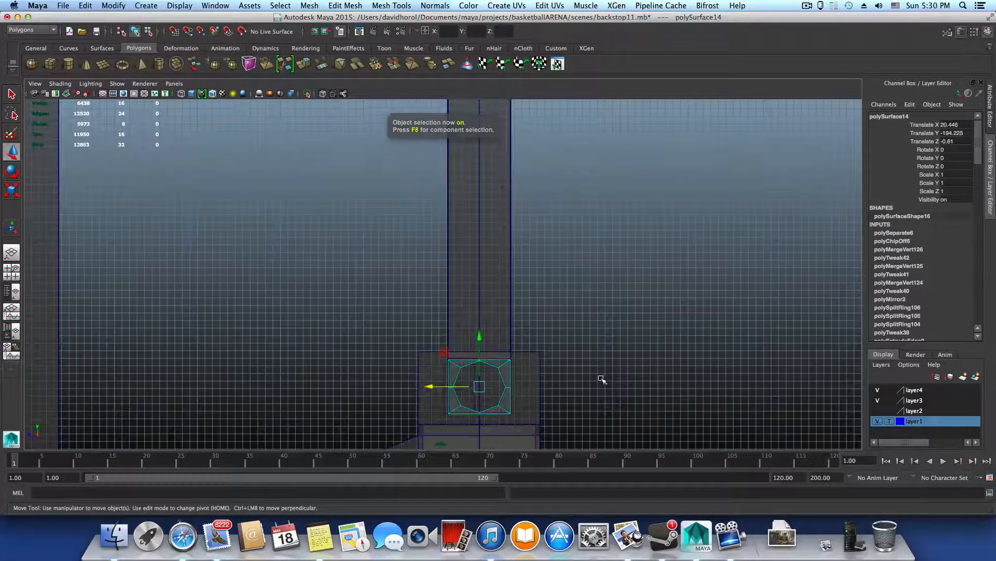
pyautogui.keyDown('alt'); pyautogui.moveTo(599, 377); pyautogui.dragTo(578, 279, button='middle'); pyautogui.keyUp('alt')
pyautogui.scroll(8, 512, 346)
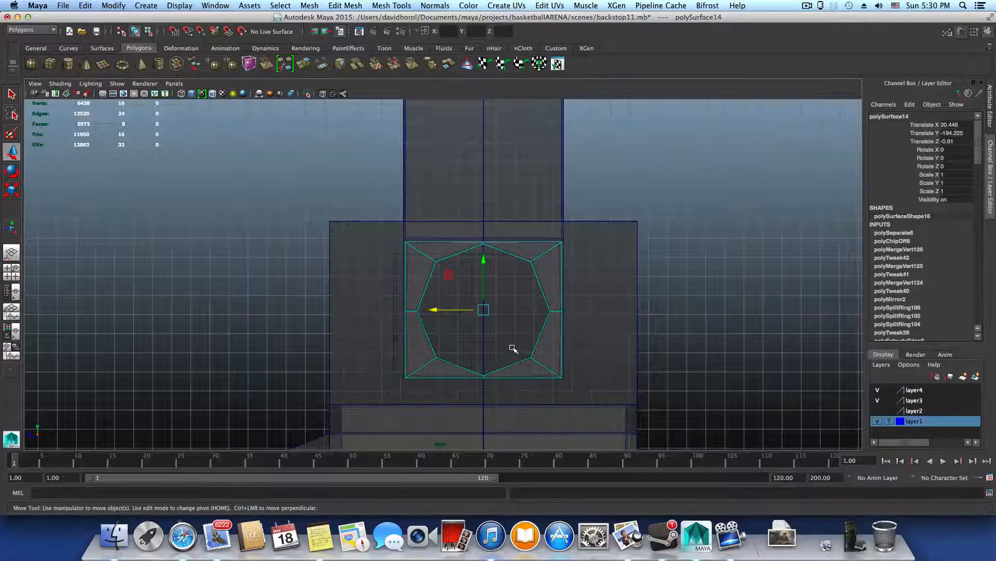
pyautogui.press('space')
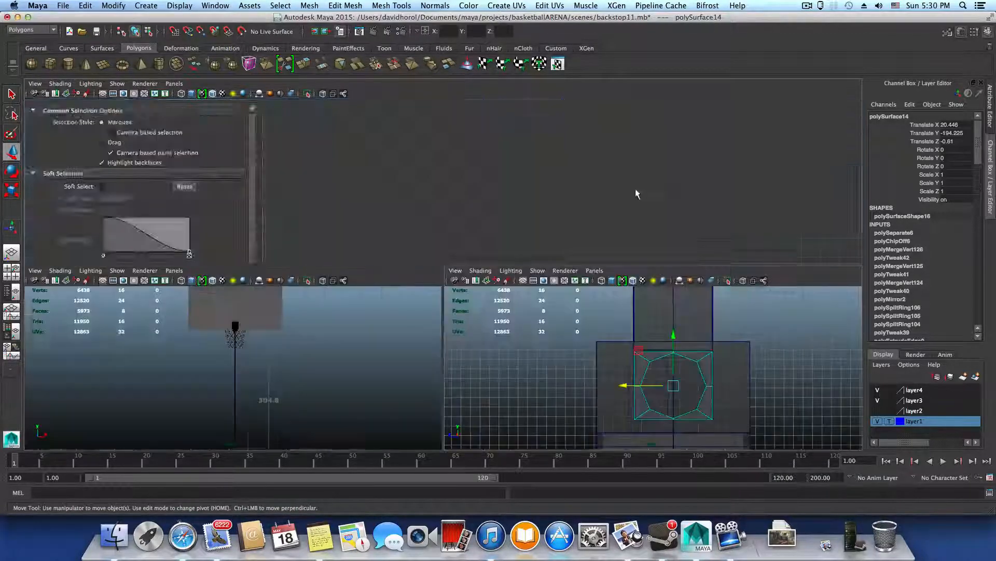
pyautogui.press('space')
# Insert edge loops in the base frame close to both vertical edges of the top block's outer face
pyautogui.scroll(4, 629, 218)
pyautogui.keyDown('alt'); pyautogui.moveTo(508, 213); pyautogui.dragTo(453, 261); pyautogui.keyUp('alt')
pyautogui.click(462, 293)
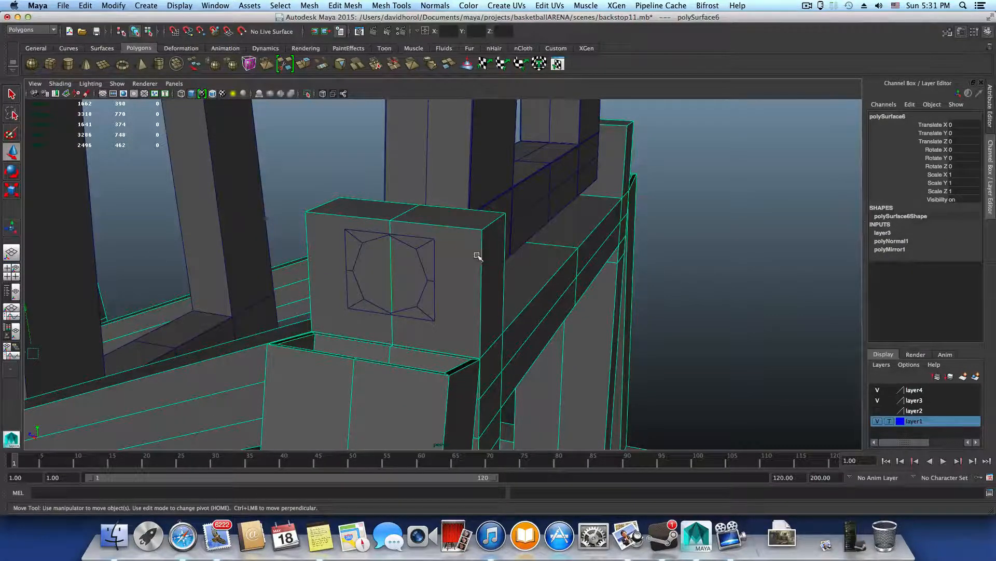
pyautogui.keyDown('alt'); pyautogui.moveTo(478, 256); pyautogui.dragTo(481, 260); pyautogui.keyUp('alt')
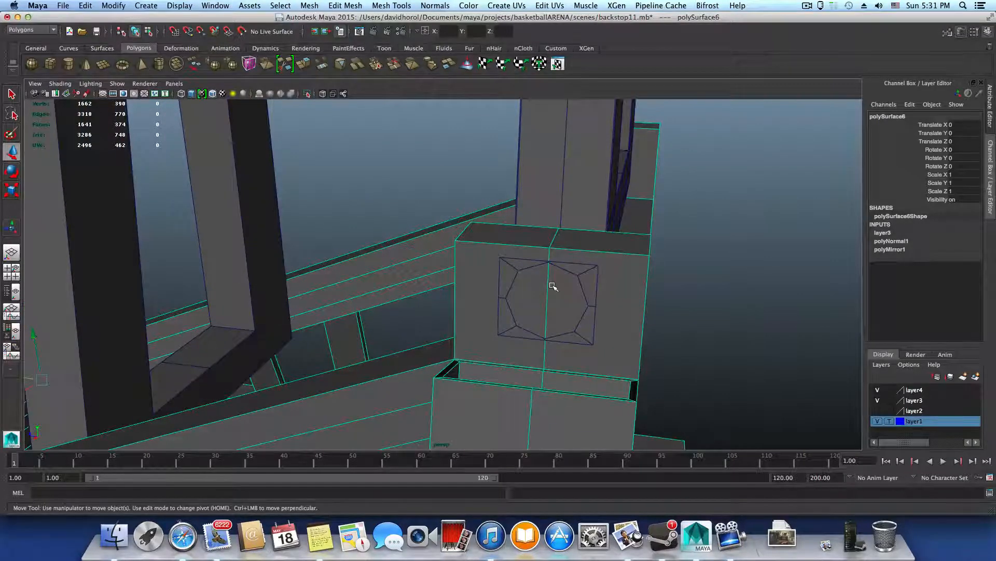
pyautogui.rightClick(618, 279)
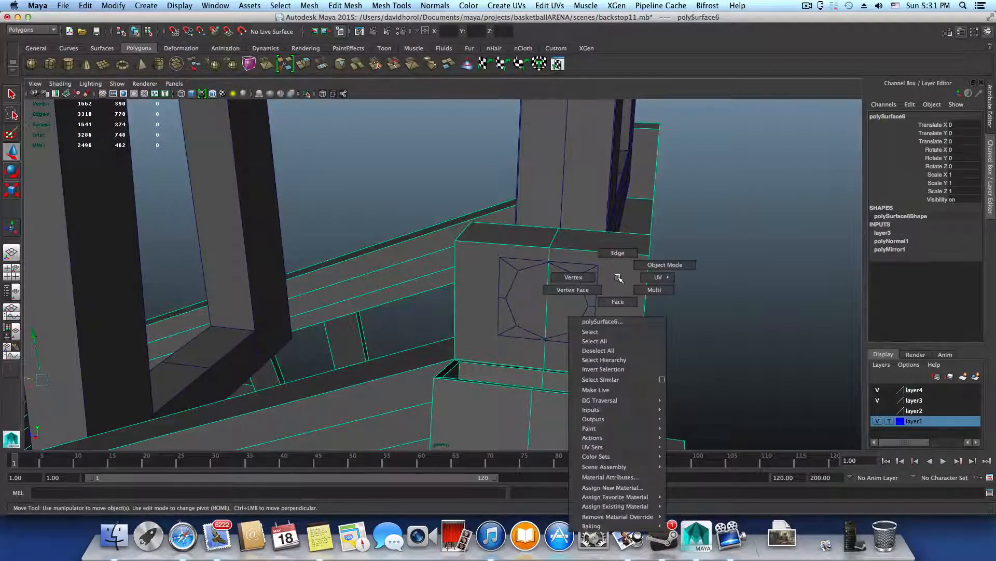
pyautogui.keyDown('alt'); pyautogui.moveTo(616, 279); pyautogui.dragTo(643, 288, button='right'); pyautogui.keyUp('alt')
pyautogui.keyDown('alt'); pyautogui.moveTo(643, 288); pyautogui.dragTo(570, 267, button='middle'); pyautogui.keyUp('alt')
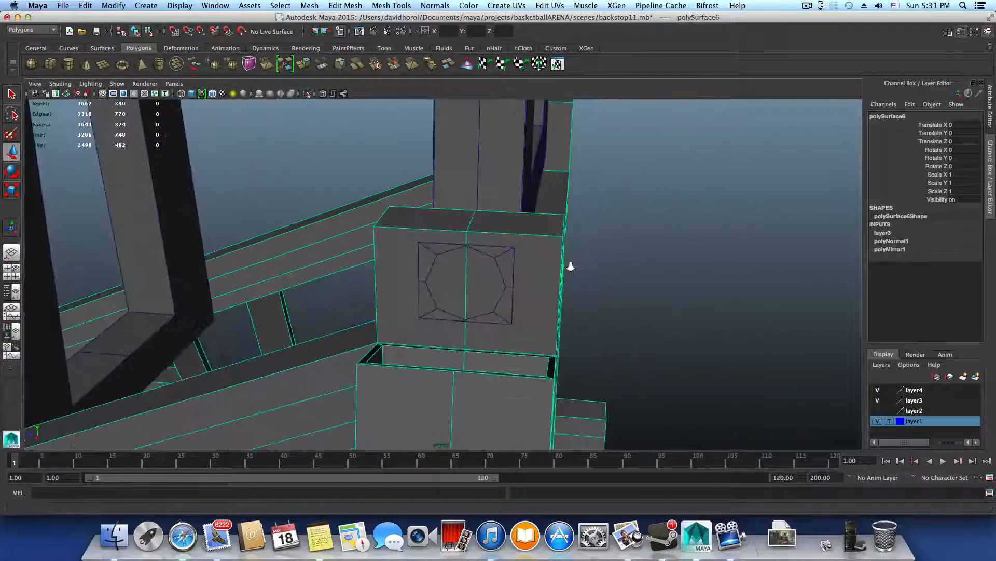
pyautogui.moveTo(569, 267)
pyautogui.keyDown('alt'); pyautogui.mouseDown(button='right')
pyautogui.moveTo(643, 261)
pyautogui.moveTo(569, 262)
pyautogui.mouseUp(button='right'); pyautogui.keyUp('alt')
pyautogui.keyDown('alt'); pyautogui.moveTo(630, 282); pyautogui.dragTo(488, 271, button='right'); pyautogui.keyUp('alt')
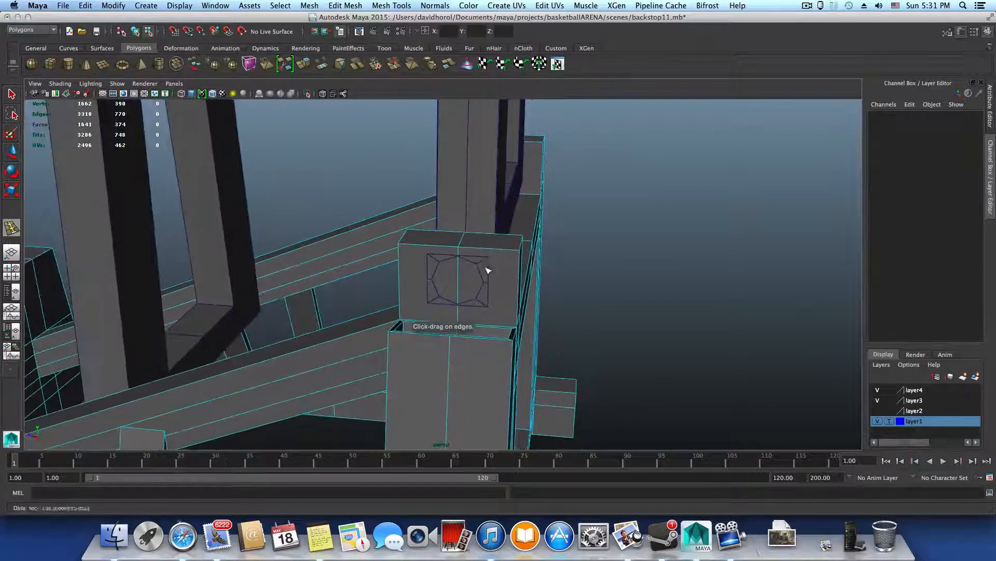
pyautogui.keyDown('alt'); pyautogui.moveTo(487, 272); pyautogui.dragTo(440, 270); pyautogui.keyUp('alt')
pyautogui.keyDown('alt'); pyautogui.moveTo(441, 270); pyautogui.dragTo(508, 281, button='right'); pyautogui.keyUp('alt')
pyautogui.keyDown('alt'); pyautogui.moveTo(472, 282); pyautogui.dragTo(459, 271, button='middle'); pyautogui.keyUp('alt')
pyautogui.moveTo(459, 257); pyautogui.dragTo(466, 261)
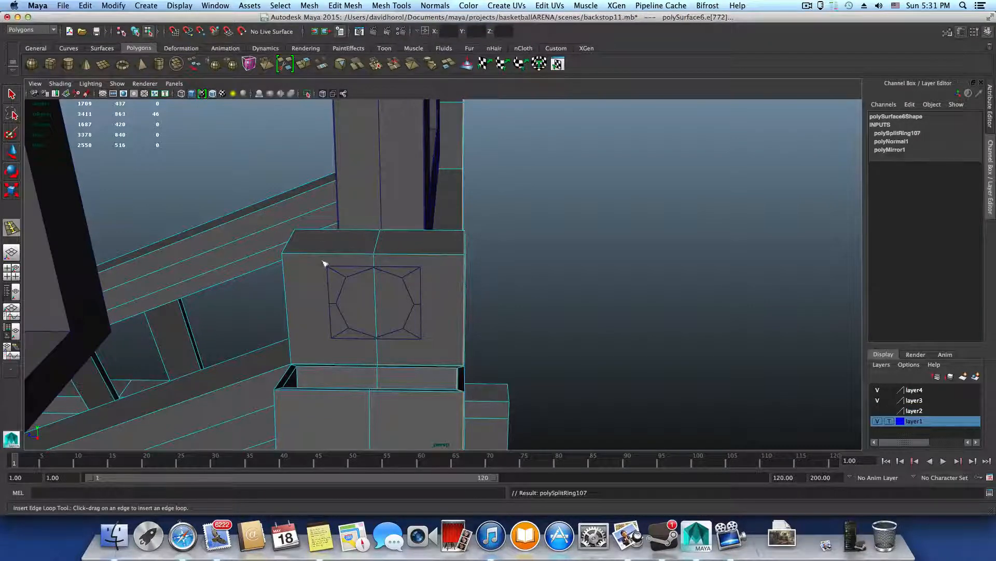
pyautogui.moveTo(285, 256); pyautogui.dragTo(287, 258)
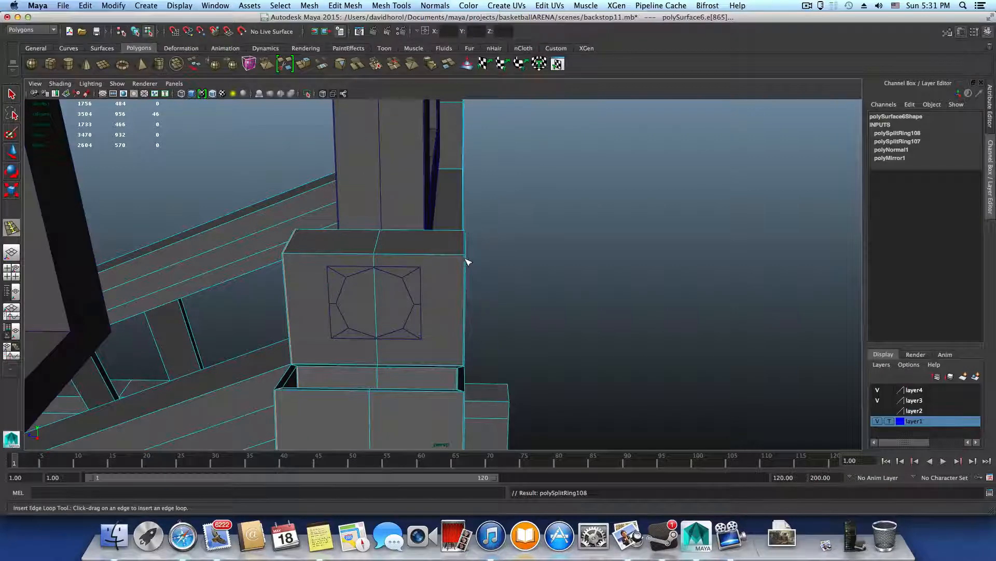
# Insert horizontal edge loops close to the upper and lower edges of the top block's outer face
pyautogui.moveTo(466, 261); pyautogui.dragTo(466, 258)
pyautogui.moveTo(463, 347); pyautogui.dragTo(465, 355)
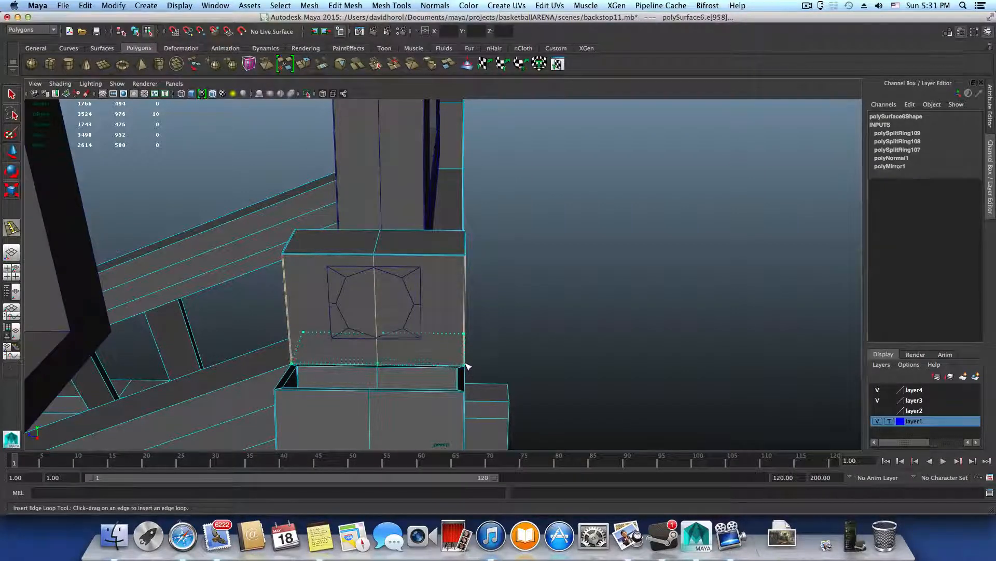
pyautogui.moveTo(466, 366); pyautogui.dragTo(467, 366)
pyautogui.scroll(5, 451, 334)
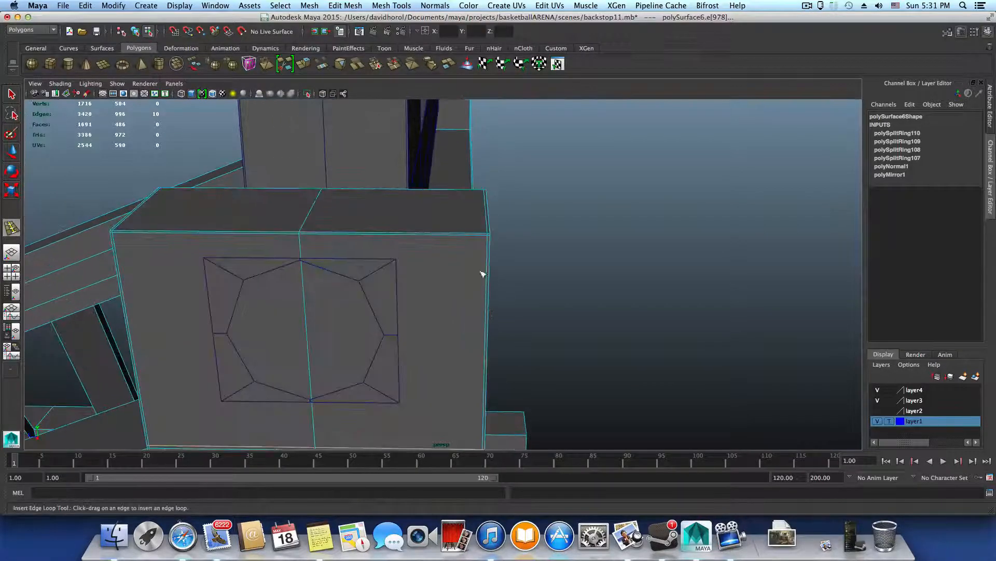
# Insert a horizontal edge loop around the middle of the block behind the octagonal hole plate
pyautogui.keyDown('alt'); pyautogui.moveTo(473, 317); pyautogui.dragTo(492, 305); pyautogui.keyUp('alt')
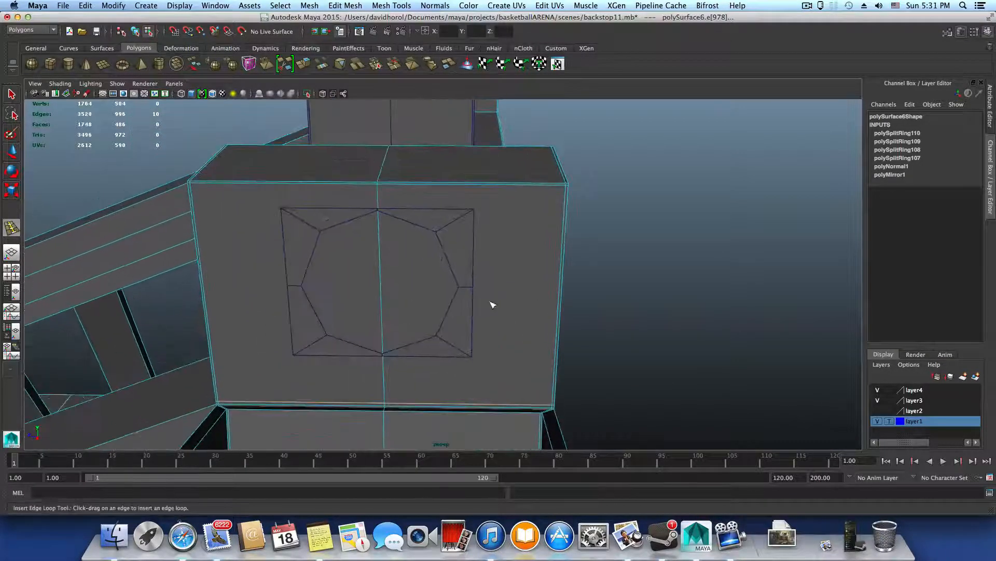
pyautogui.moveTo(491, 305)
pyautogui.keyDown('alt'); pyautogui.mouseDown(button='right')
pyautogui.moveTo(496, 292)
pyautogui.moveTo(480, 293)
pyautogui.mouseUp(button='right'); pyautogui.keyUp('alt')
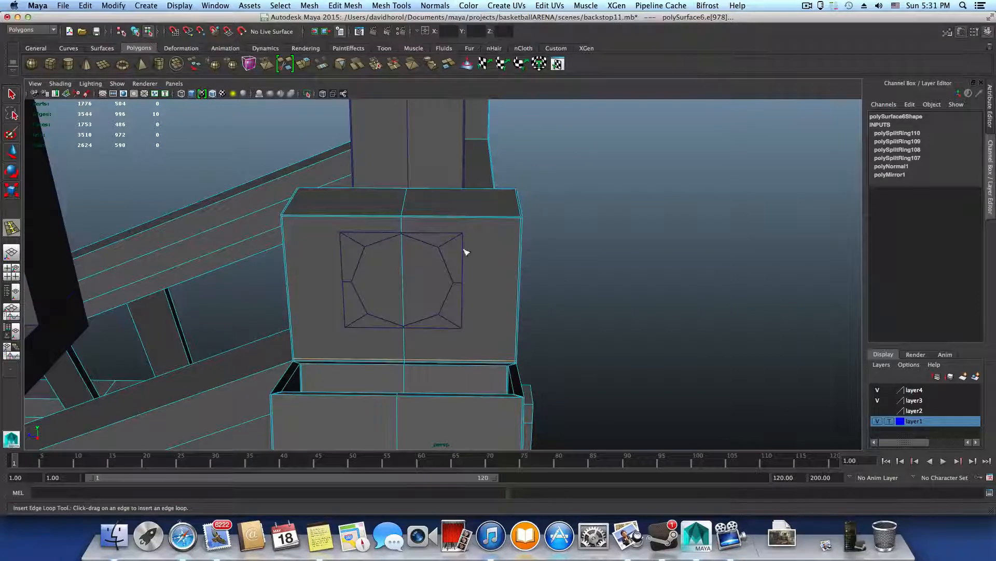
pyautogui.keyDown('alt'); pyautogui.moveTo(465, 252); pyautogui.dragTo(509, 270, button='right'); pyautogui.keyUp('alt')
pyautogui.rightClick(493, 296)
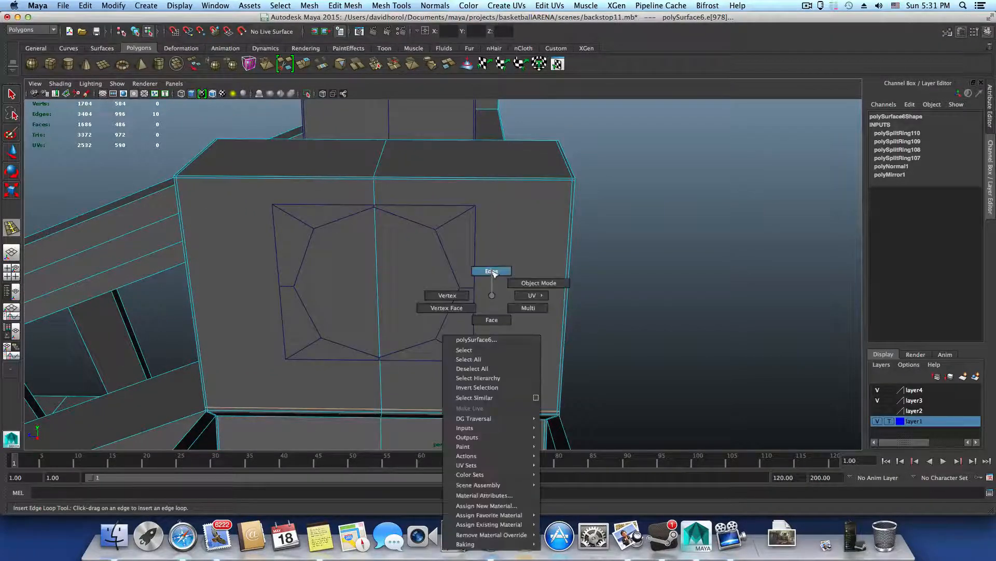
pyautogui.click(490, 270)
pyautogui.click(378, 288)
pyautogui.keyDown('shift'); pyautogui.moveTo(378, 287); pyautogui.dragTo(392, 316, button='right'); pyautogui.keyUp('shift')
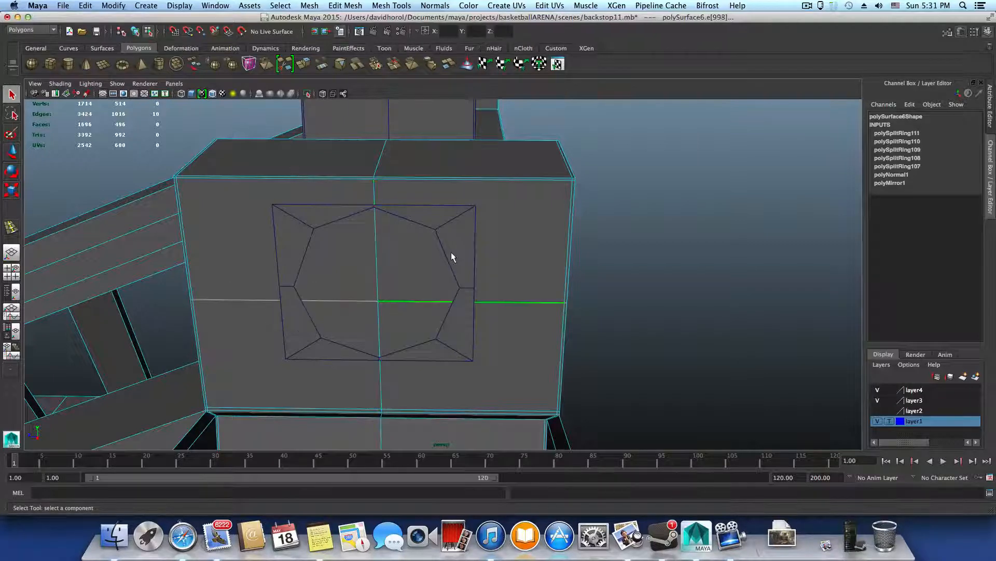
# Select the block's four front faces around the vertical and horizontal centre edges and delete them
pyautogui.keyDown('alt'); pyautogui.moveTo(451, 252); pyautogui.dragTo(458, 258); pyautogui.keyUp('alt')
pyautogui.keyDown('alt'); pyautogui.moveTo(457, 258); pyautogui.dragTo(449, 298, button='middle'); pyautogui.keyUp('alt')
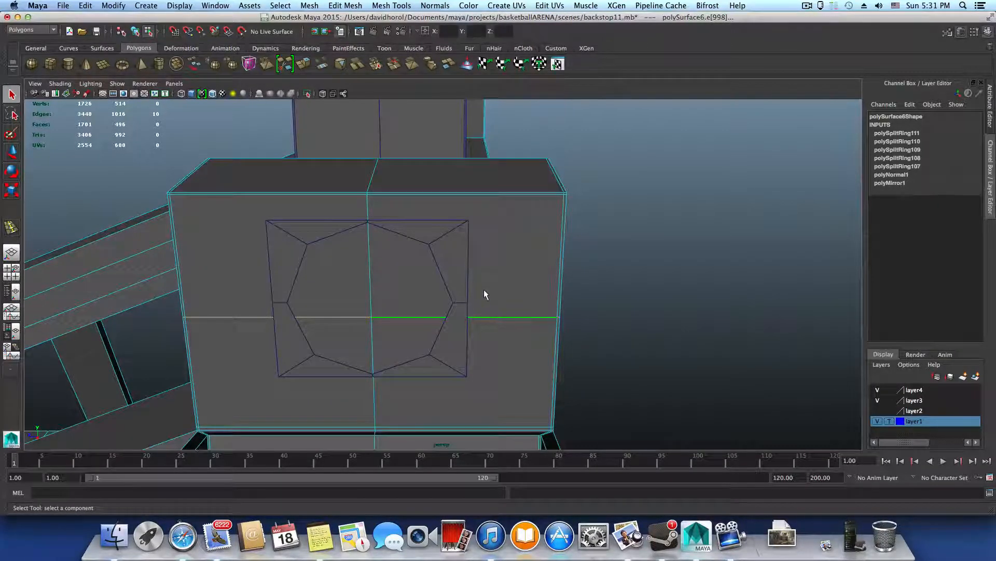
pyautogui.moveTo(484, 294); pyautogui.dragTo(492, 317, button='right')
pyautogui.keyDown('shift'); pyautogui.click(511, 357); pyautogui.keyUp('shift')
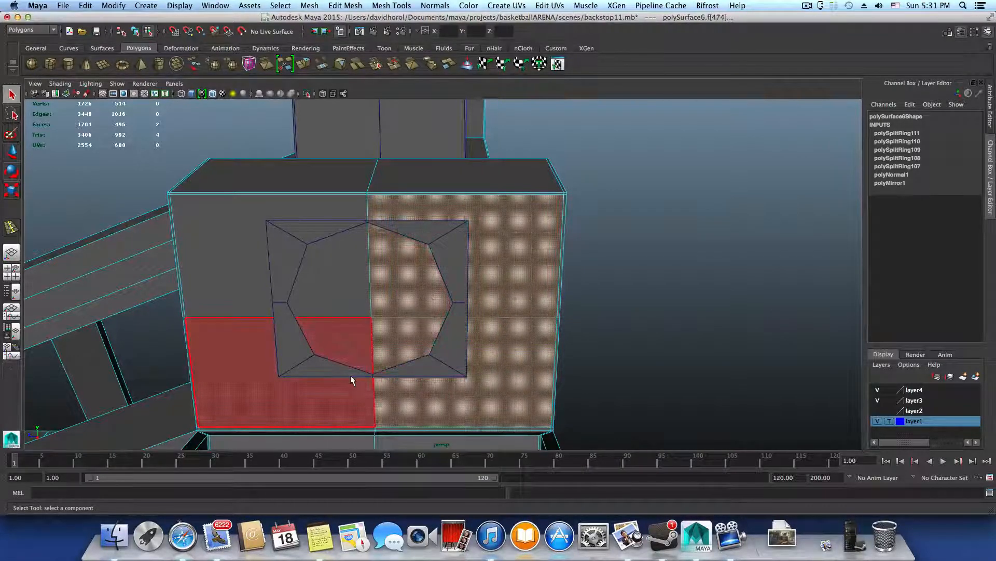
pyautogui.keyDown('shift'); pyautogui.click(350, 374); pyautogui.keyUp('shift')
pyautogui.keyDown('shift'); pyautogui.click(243, 291); pyautogui.keyUp('shift')
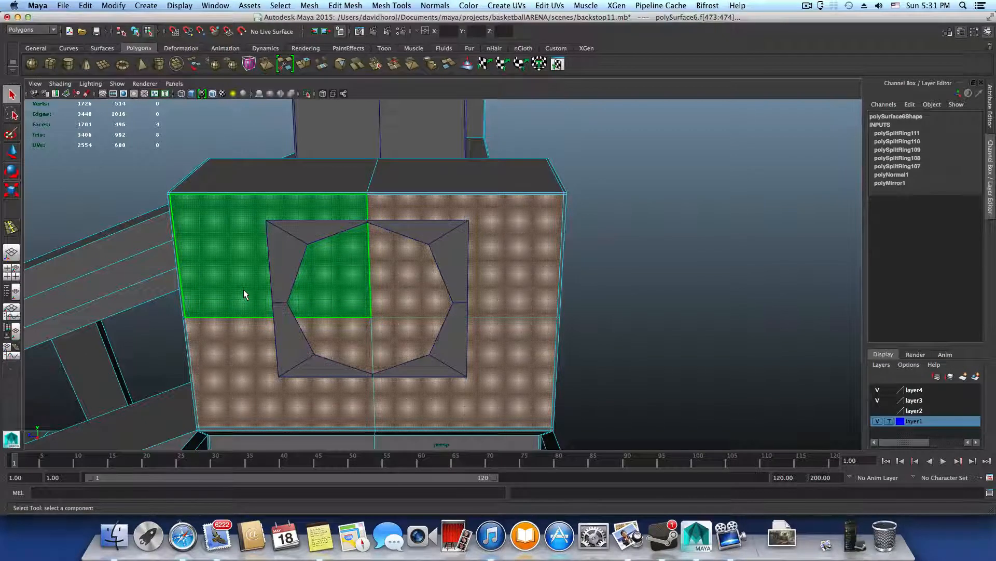
pyautogui.press('Delete')
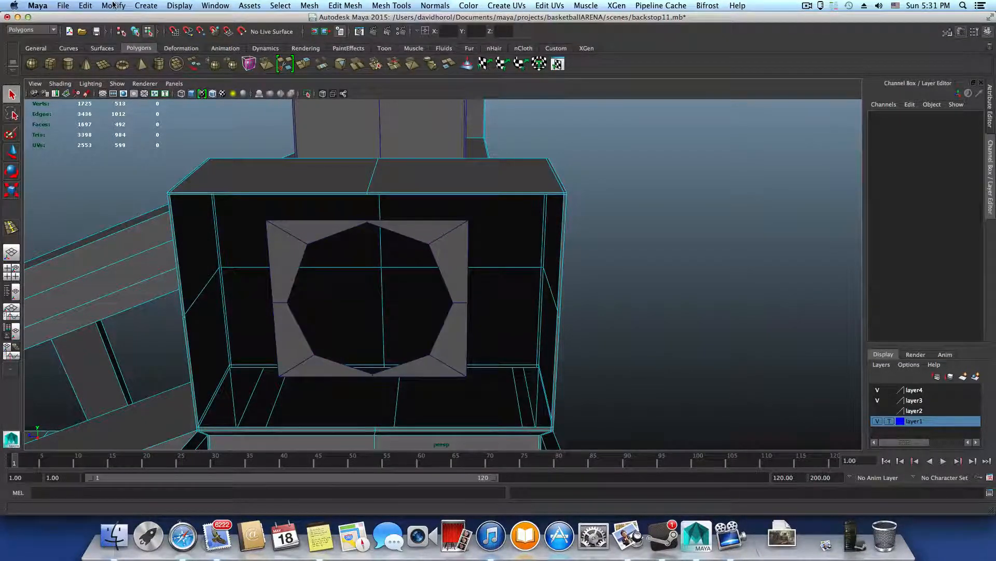
# Combine the opened block's mesh with the octagonal hole plate into one object
pyautogui.press('F8')
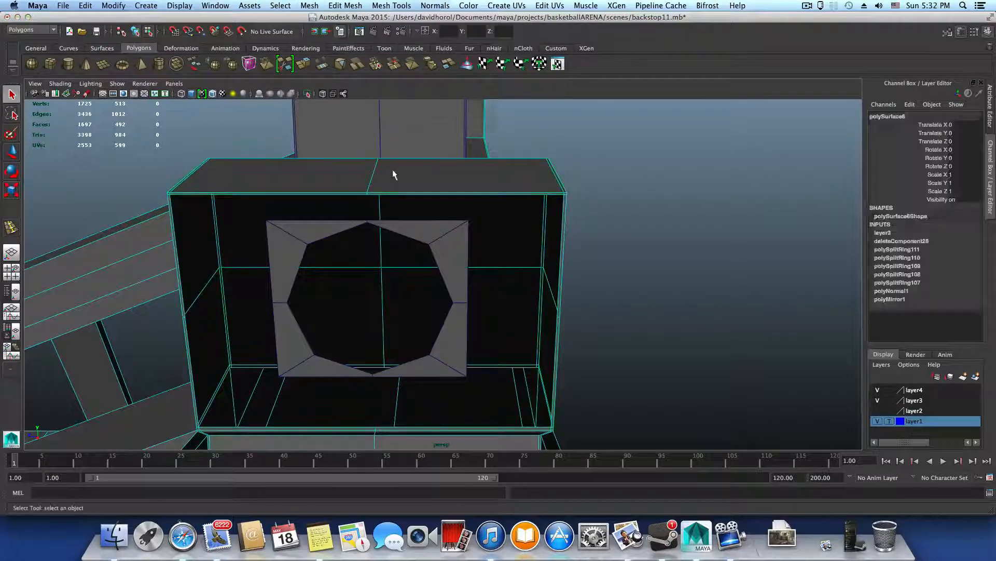
pyautogui.press('F8')
pyautogui.press('F8')
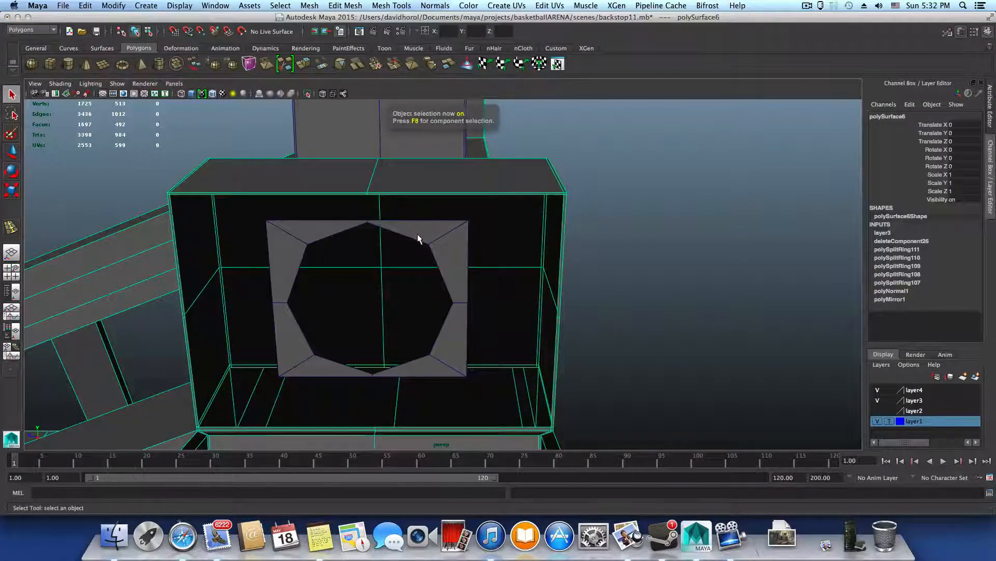
pyautogui.click(417, 234)
pyautogui.click(309, 5)
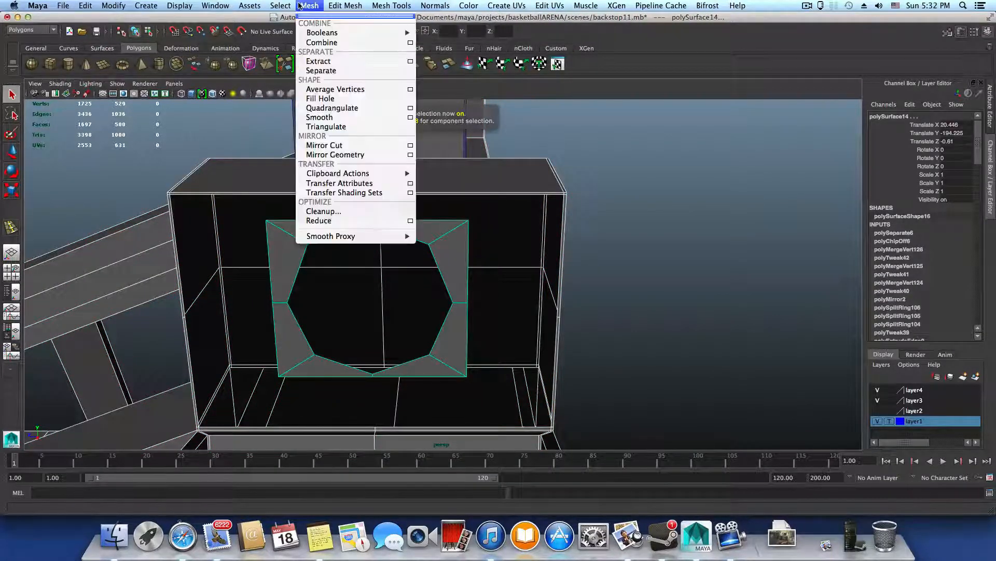
pyautogui.click(322, 44)
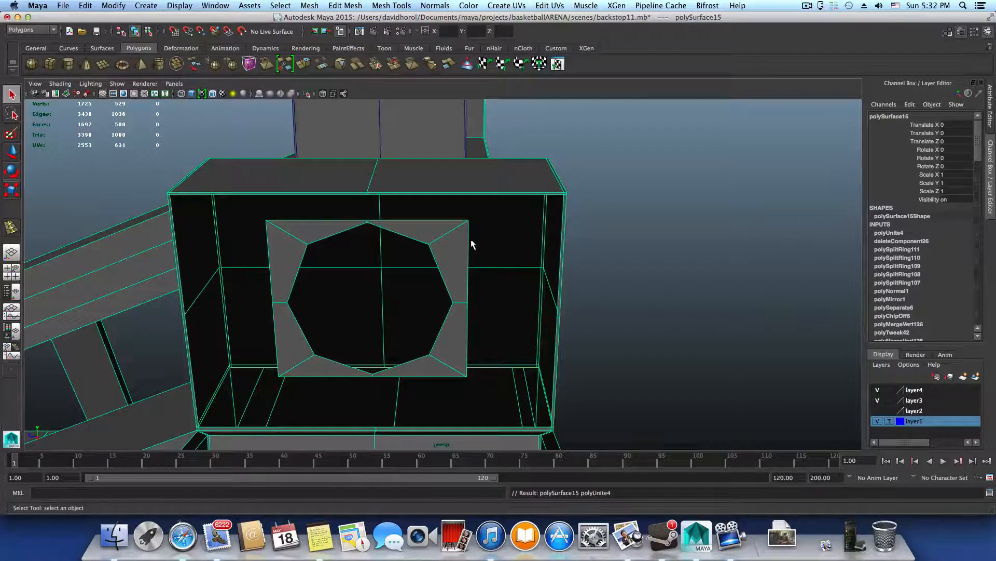
# Merge the plate's upper corner, top-middle and left-middle vertices into the matching vertices of the block opening with the Merge Vertex Tool
pyautogui.click(392, 6)
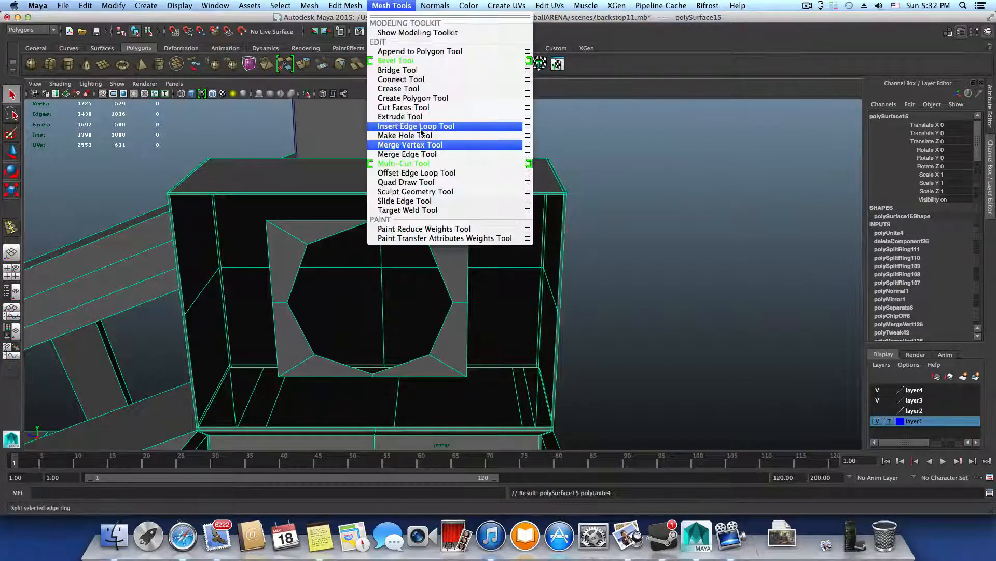
pyautogui.click(426, 144)
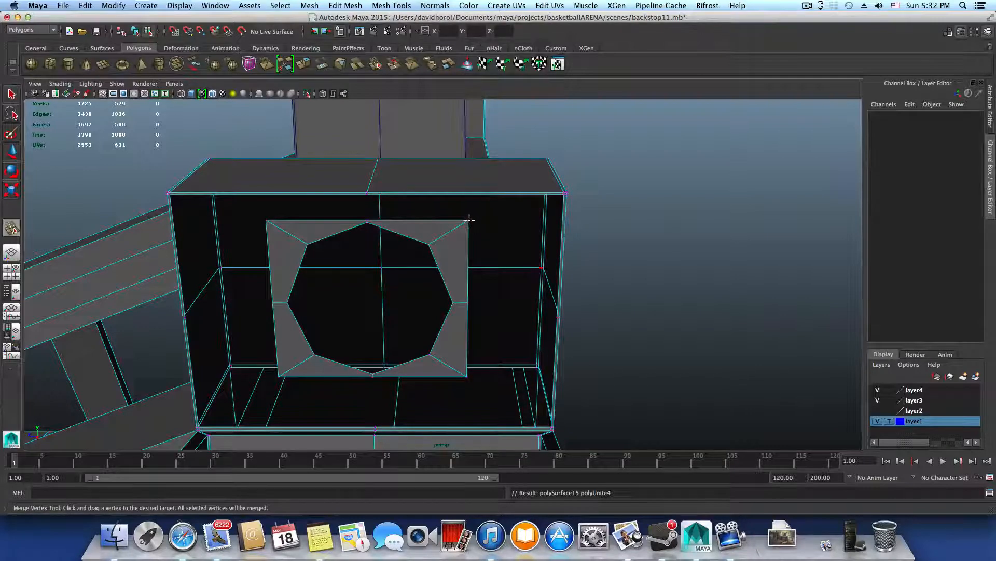
pyautogui.moveTo(469, 220); pyautogui.dragTo(563, 196)
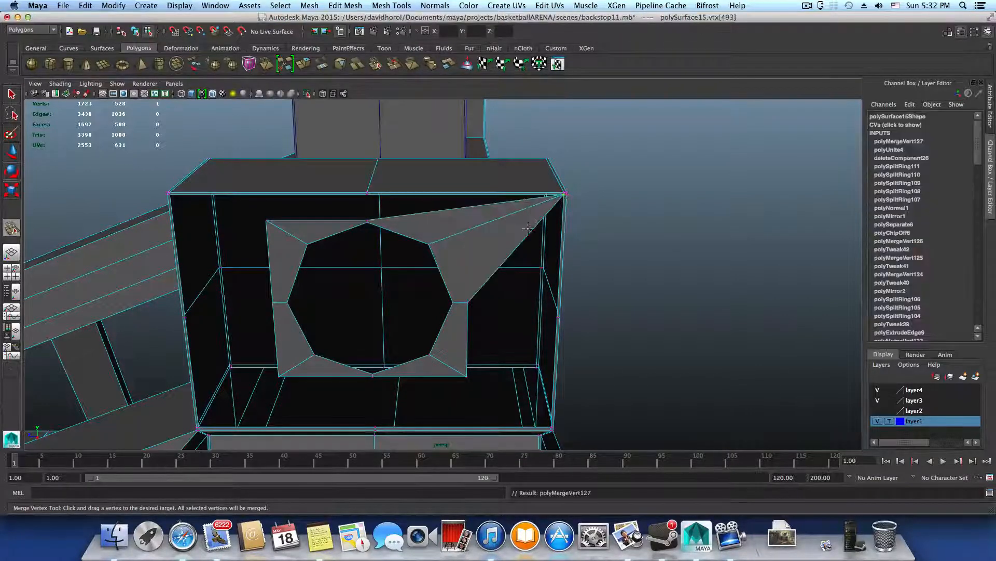
pyautogui.moveTo(362, 219); pyautogui.dragTo(367, 195)
pyautogui.moveTo(266, 220); pyautogui.dragTo(265, 220)
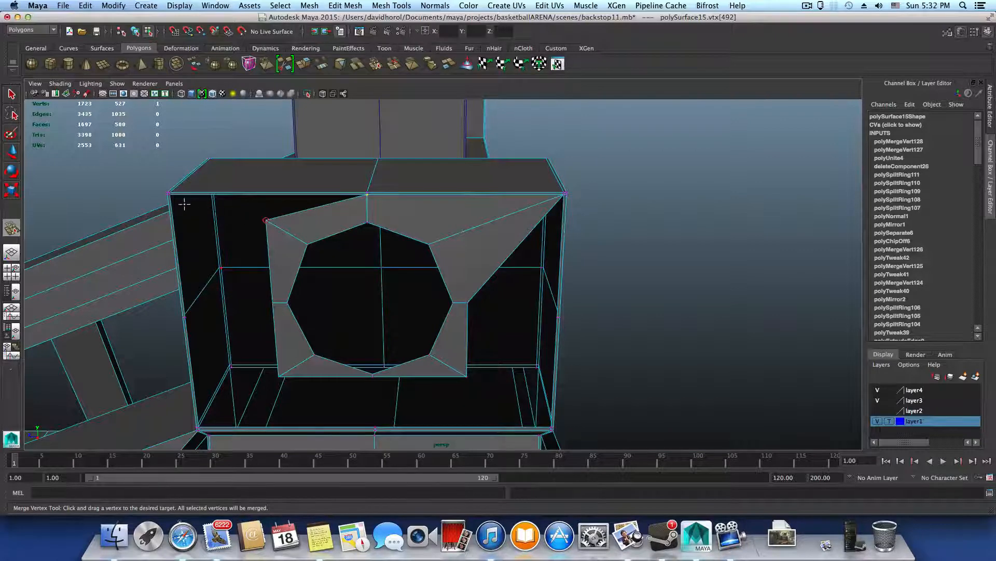
pyautogui.moveTo(173, 199); pyautogui.dragTo(174, 199)
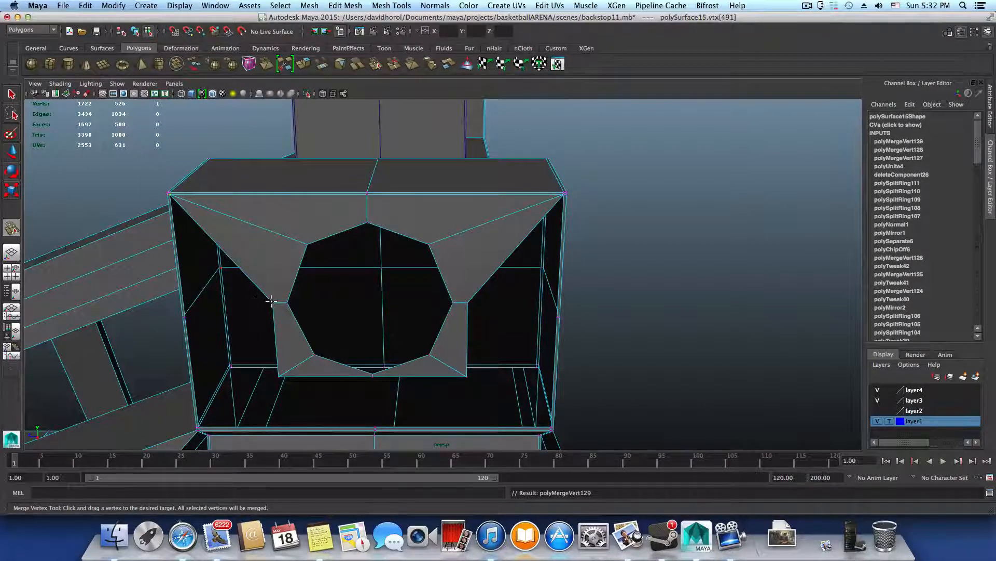
pyautogui.moveTo(270, 302); pyautogui.dragTo(189, 316)
# Merge the plate's two lower corner, bottom-middle and right-middle vertices into the block opening's matching vertices
pyautogui.keyDown('alt'); pyautogui.moveTo(269, 358); pyautogui.dragTo(298, 321, button='middle'); pyautogui.keyUp('alt')
pyautogui.moveTo(386, 211); pyautogui.dragTo(303, 265)
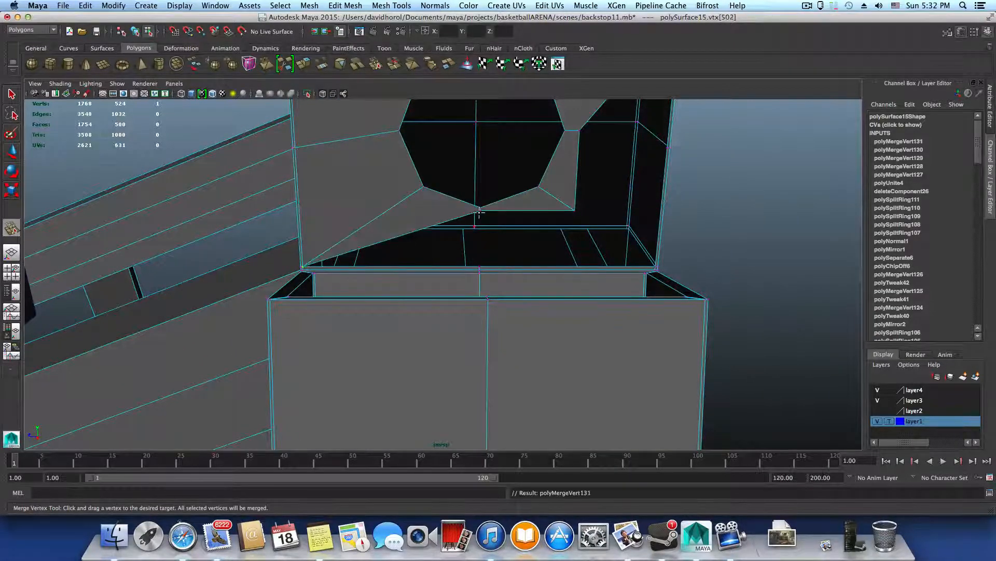
pyautogui.moveTo(478, 212); pyautogui.dragTo(479, 267)
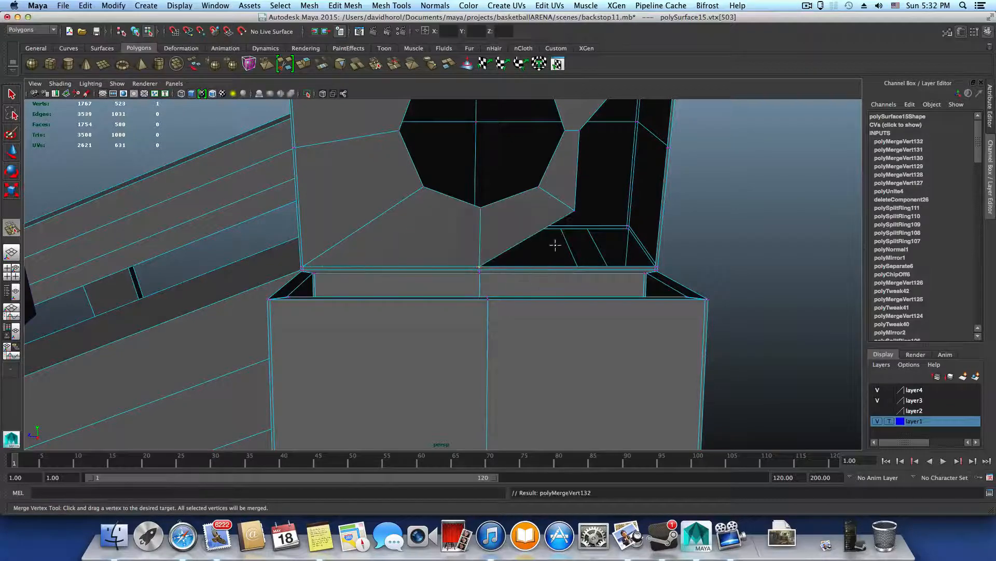
pyautogui.moveTo(575, 209); pyautogui.dragTo(576, 210)
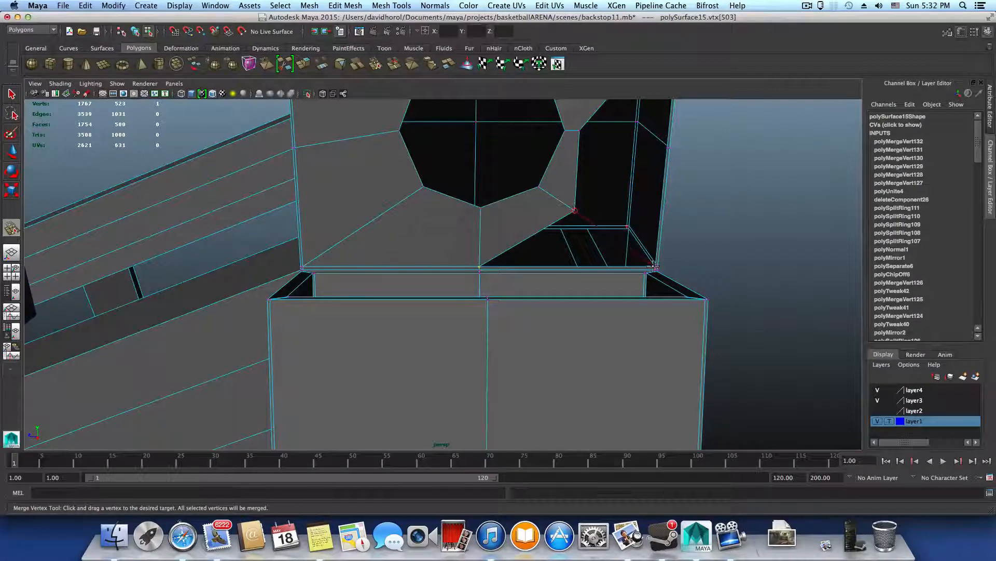
pyautogui.moveTo(655, 266); pyautogui.dragTo(421, 315)
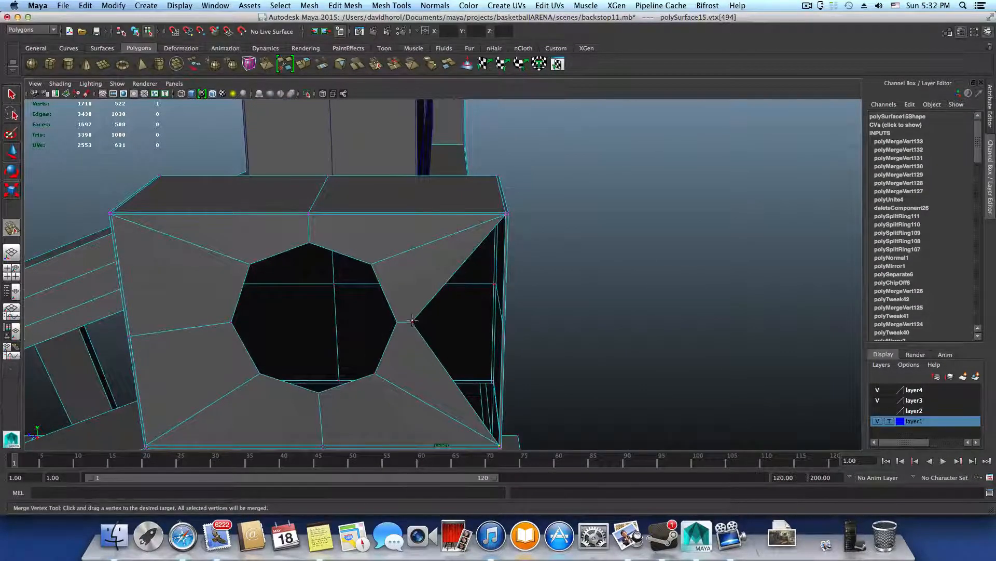
pyautogui.moveTo(497, 336); pyautogui.dragTo(502, 336)
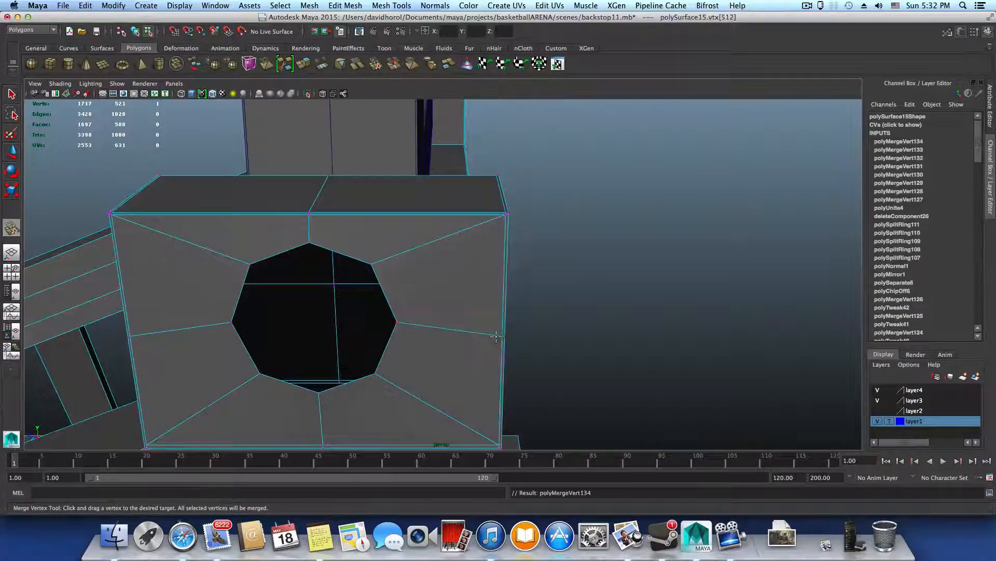
# Inspect the merged block from several sides and check its round hole in smooth preview
pyautogui.keyDown('alt'); pyautogui.moveTo(471, 296); pyautogui.dragTo(411, 305); pyautogui.keyUp('alt')
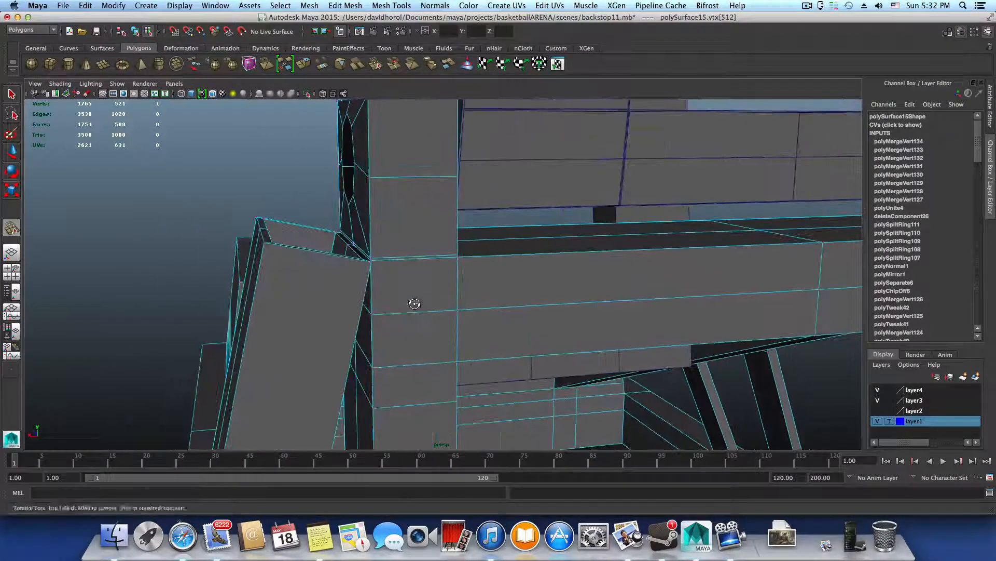
pyautogui.keyDown('alt'); pyautogui.moveTo(393, 267); pyautogui.dragTo(439, 279, button='middle'); pyautogui.keyUp('alt')
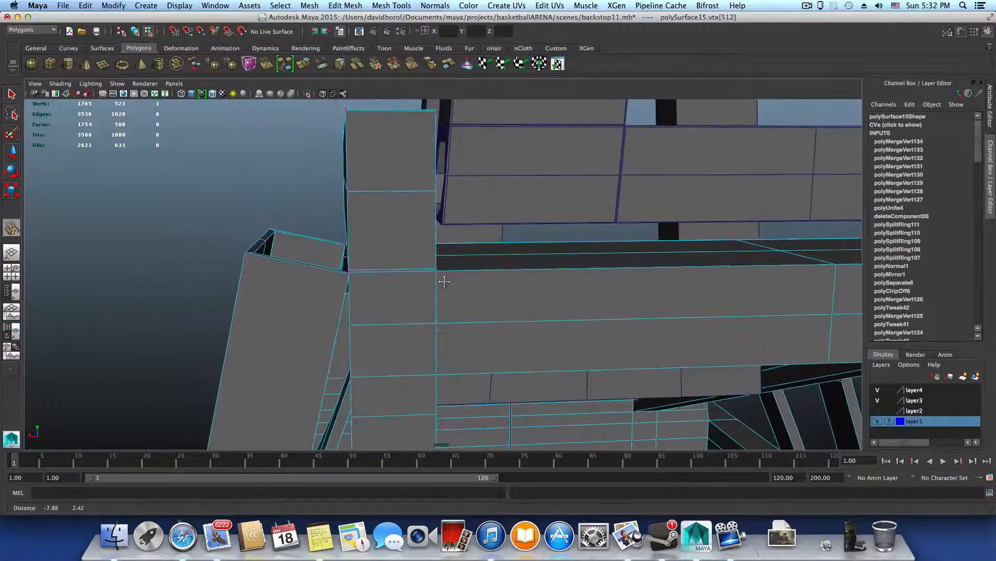
pyautogui.keyDown('alt'); pyautogui.moveTo(439, 279); pyautogui.dragTo(302, 307); pyautogui.keyUp('alt')
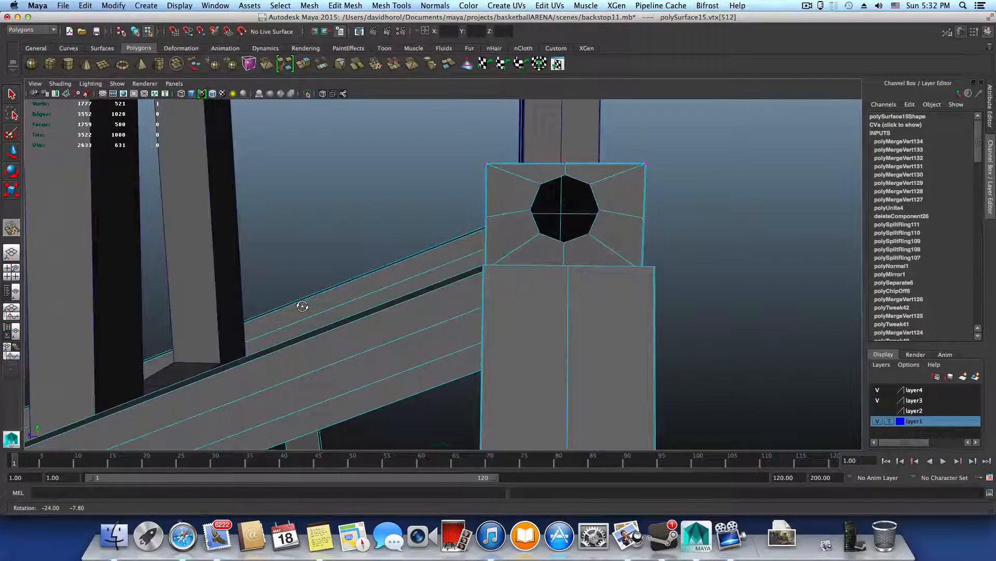
pyautogui.keyDown('alt'); pyautogui.moveTo(303, 306); pyautogui.dragTo(547, 287, button='right'); pyautogui.keyUp('alt')
pyautogui.keyDown('alt'); pyautogui.moveTo(547, 288); pyautogui.dragTo(370, 360, button='middle'); pyautogui.keyUp('alt')
pyautogui.press('3')
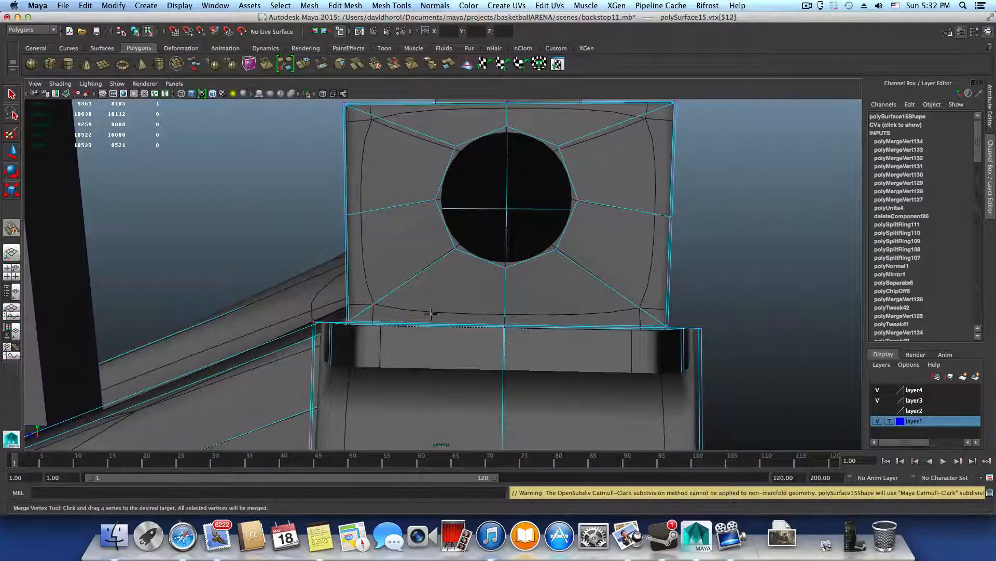
pyautogui.press('F8')
pyautogui.press('super+z')
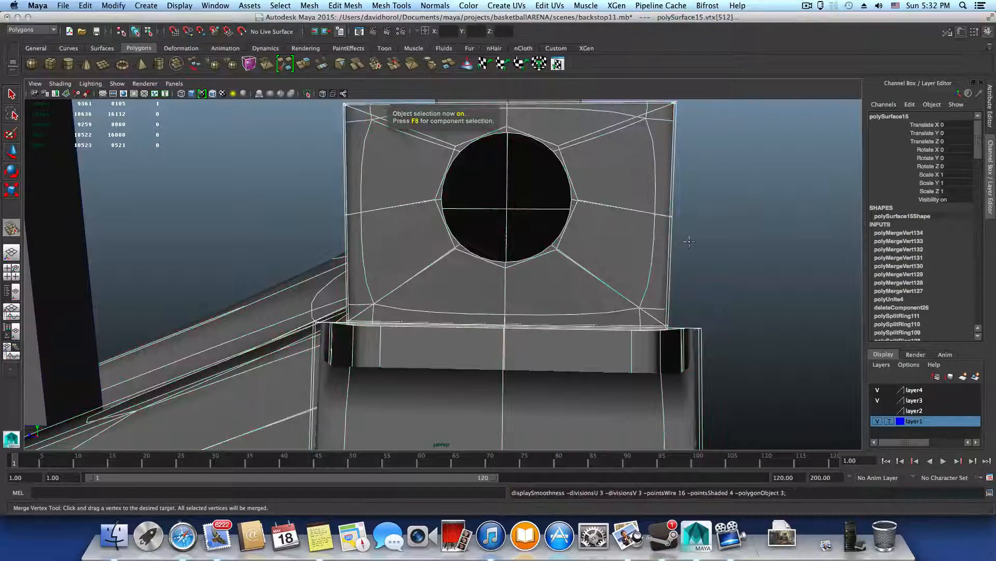
pyautogui.keyDown('alt'); pyautogui.moveTo(763, 267); pyautogui.dragTo(571, 257, button='right'); pyautogui.keyUp('alt')
pyautogui.keyDown('alt'); pyautogui.moveTo(571, 258); pyautogui.dragTo(536, 260); pyautogui.keyUp('alt')
pyautogui.keyDown('alt'); pyautogui.moveTo(443, 262); pyautogui.dragTo(576, 307, button='right'); pyautogui.keyUp('alt')
pyautogui.press('1')
# Examine the block's corner edges up close and compare the unsmoothed mesh with its smooth preview
pyautogui.keyDown('alt'); pyautogui.moveTo(400, 286); pyautogui.dragTo(424, 286); pyautogui.keyUp('alt')
pyautogui.keyDown('alt'); pyautogui.moveTo(441, 286); pyautogui.dragTo(552, 249, button='right'); pyautogui.keyUp('alt')
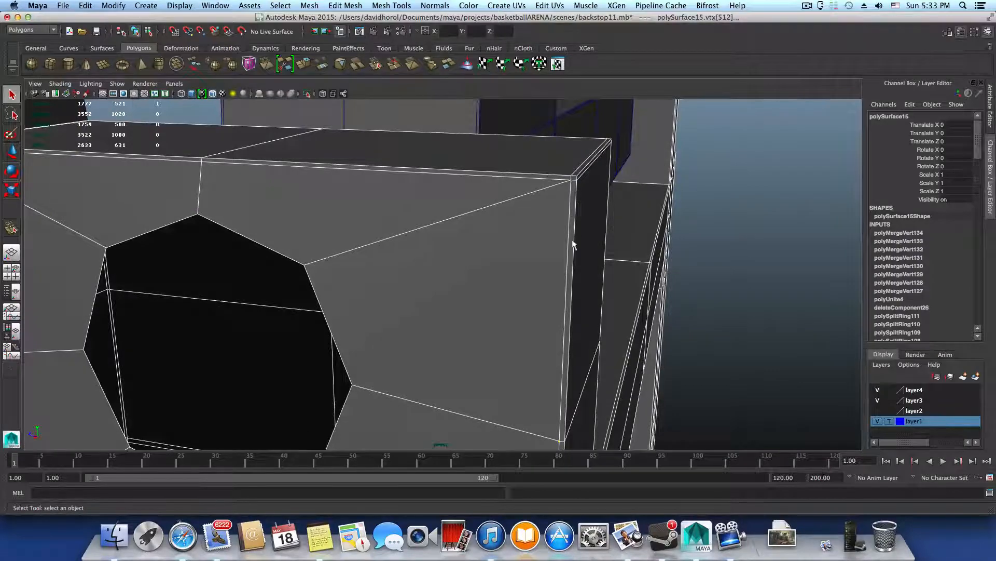
pyautogui.keyDown('alt'); pyautogui.moveTo(589, 321); pyautogui.dragTo(593, 297, button='middle'); pyautogui.keyUp('alt')
pyautogui.keyDown('alt'); pyautogui.moveTo(588, 353); pyautogui.dragTo(420, 332, button='right'); pyautogui.keyUp('alt')
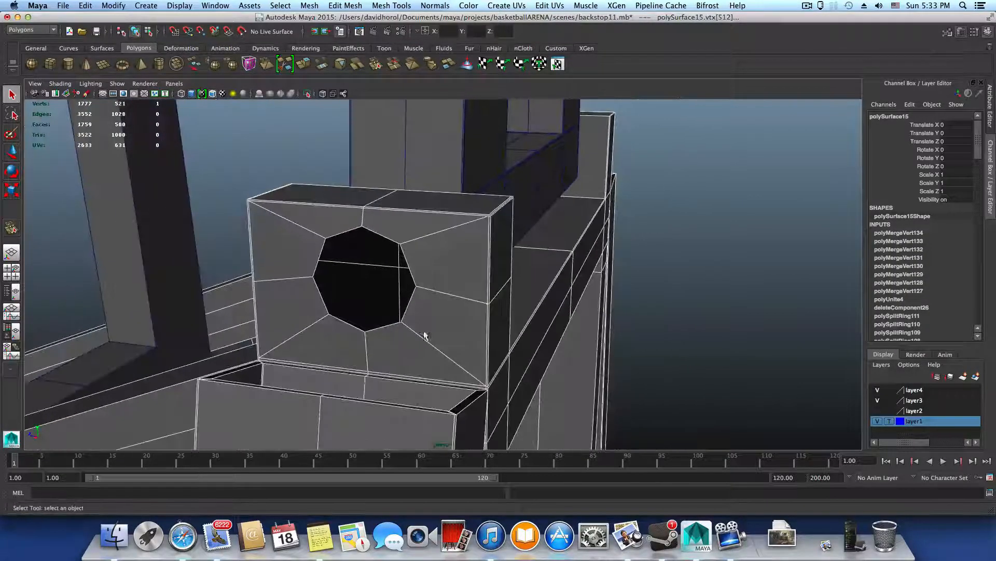
pyautogui.press('3')
pyautogui.keyDown('alt'); pyautogui.moveTo(519, 337); pyautogui.dragTo(476, 323); pyautogui.keyUp('alt')
pyautogui.press('1')
# Examine the unsmoothed edge layout on the block's side and around its front hole
pyautogui.keyDown('alt'); pyautogui.moveTo(476, 322); pyautogui.dragTo(643, 314, button='middle'); pyautogui.keyUp('alt')
pyautogui.keyDown('alt'); pyautogui.moveTo(559, 302); pyautogui.dragTo(627, 318, button='right'); pyautogui.keyUp('alt')
pyautogui.keyDown('alt'); pyautogui.moveTo(552, 301); pyautogui.dragTo(523, 359, button='middle'); pyautogui.keyUp('alt')
pyautogui.keyDown('alt'); pyautogui.moveTo(506, 348); pyautogui.dragTo(534, 362, button='right'); pyautogui.keyUp('alt')
pyautogui.keyDown('alt'); pyautogui.moveTo(534, 362); pyautogui.dragTo(574, 349, button='middle'); pyautogui.keyUp('alt')
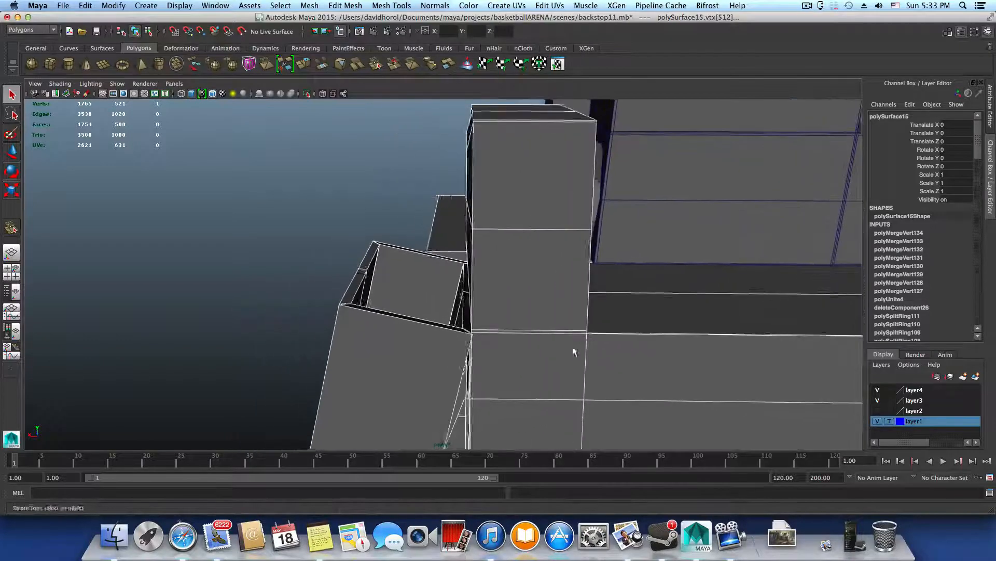
pyautogui.keyDown('alt'); pyautogui.moveTo(529, 353); pyautogui.dragTo(607, 332); pyautogui.keyUp('alt')
pyautogui.keyDown('alt'); pyautogui.moveTo(605, 301); pyautogui.dragTo(513, 368, button='middle'); pyautogui.keyUp('alt')
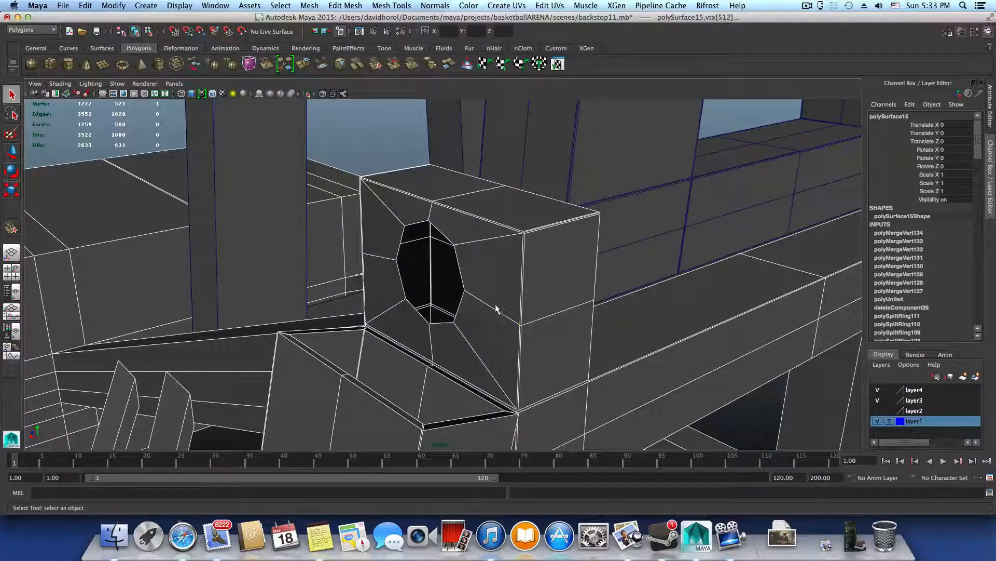
pyautogui.keyDown('alt'); pyautogui.moveTo(524, 308); pyautogui.dragTo(591, 301); pyautogui.keyUp('alt')
pyautogui.keyDown('alt'); pyautogui.moveTo(505, 284); pyautogui.dragTo(596, 300, button='right'); pyautogui.keyUp('alt')
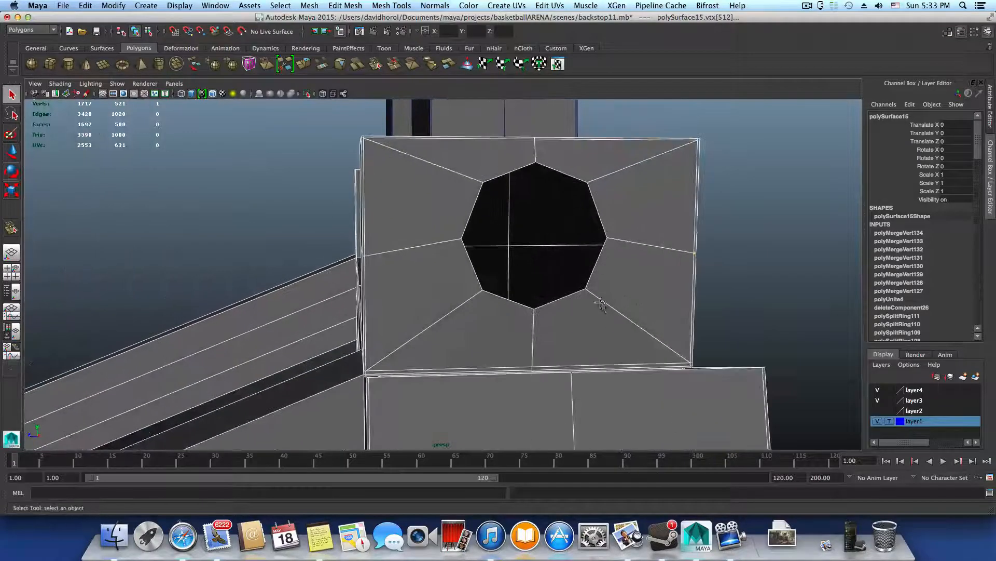
# Insert two vertical edge loops on the block's narrow side face, one close to each of its vertical edges
pyautogui.keyDown('alt'); pyautogui.moveTo(596, 299); pyautogui.dragTo(449, 332, button='middle'); pyautogui.keyUp('alt')
pyautogui.keyDown('alt'); pyautogui.moveTo(450, 333); pyautogui.dragTo(309, 348); pyautogui.keyUp('alt')
pyautogui.moveTo(492, 256)
pyautogui.mouseDown(button='right')
pyautogui.moveTo(436, 269)
pyautogui.moveTo(491, 257)
pyautogui.mouseUp(button='right')
pyautogui.press('F8')
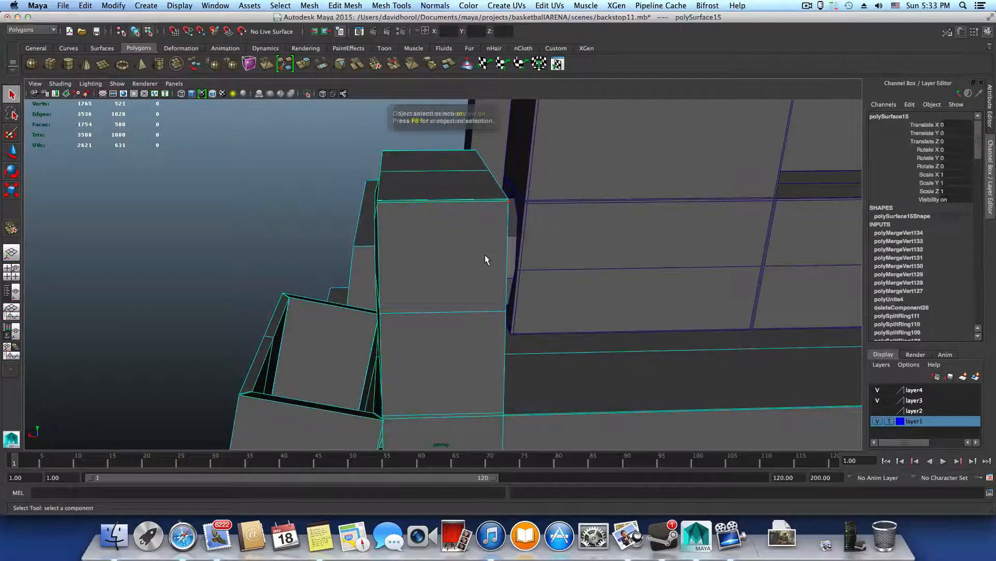
pyautogui.keyDown('shift'); pyautogui.moveTo(476, 231); pyautogui.dragTo(432, 238, button='right'); pyautogui.keyUp('shift')
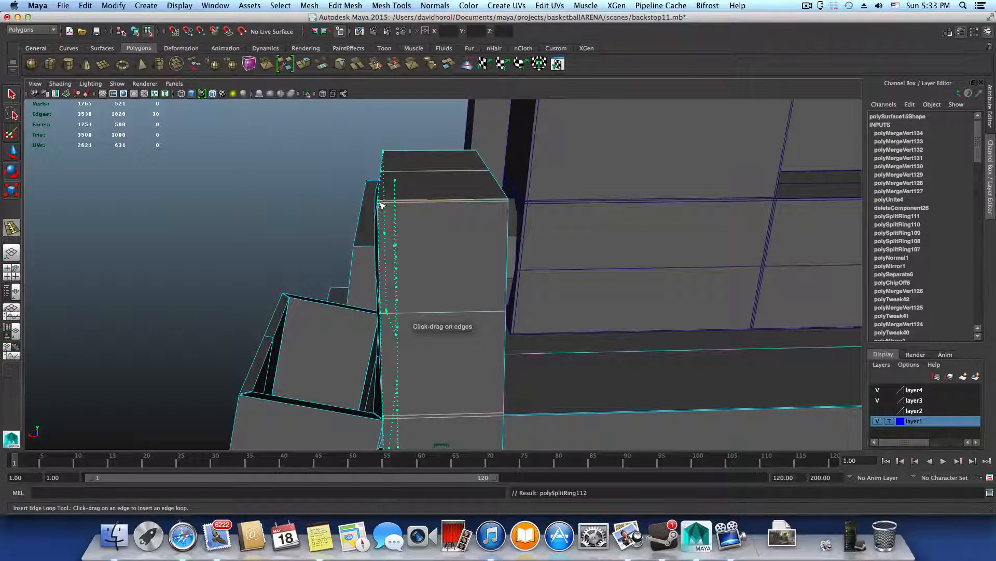
pyautogui.moveTo(381, 205); pyautogui.dragTo(382, 205)
pyautogui.moveTo(465, 203); pyautogui.dragTo(508, 203)
pyautogui.keyDown('alt'); pyautogui.moveTo(505, 207); pyautogui.dragTo(464, 220); pyautogui.keyUp('alt')
pyautogui.keyDown('alt'); pyautogui.moveTo(464, 220); pyautogui.dragTo(536, 213, button='right'); pyautogui.keyUp('alt')
pyautogui.keyDown('alt'); pyautogui.moveTo(535, 213); pyautogui.dragTo(527, 317, button='middle'); pyautogui.keyUp('alt')
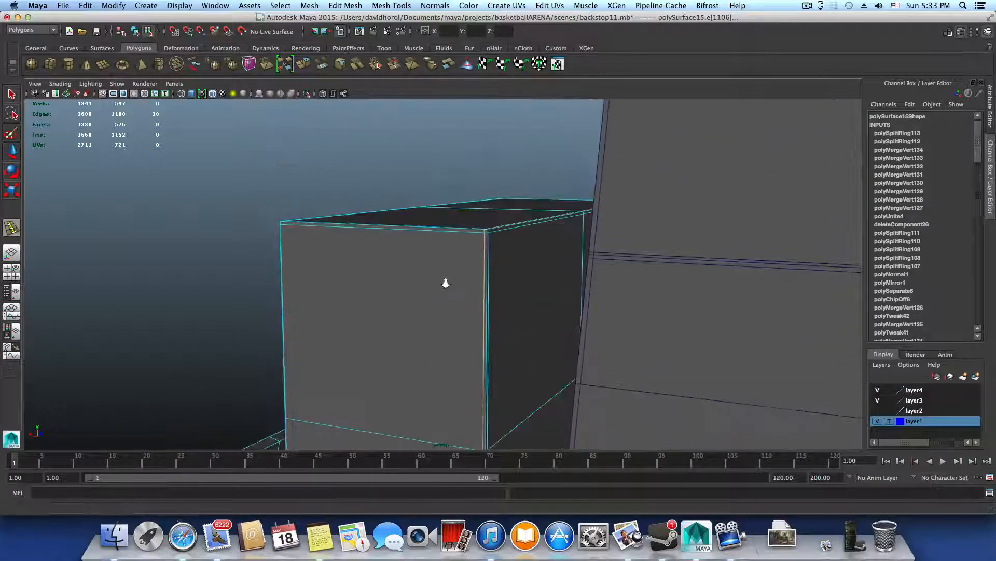
# Insert a vertical edge loop on the horizontal beam, close to where it meets the upright's side face
pyautogui.keyDown('alt'); pyautogui.moveTo(445, 282); pyautogui.dragTo(606, 320, button='right'); pyautogui.keyUp('alt')
pyautogui.keyDown('alt'); pyautogui.moveTo(494, 202); pyautogui.dragTo(474, 262); pyautogui.keyUp('alt')
pyautogui.keyDown('alt'); pyautogui.moveTo(474, 263); pyautogui.dragTo(483, 312, button='right'); pyautogui.keyUp('alt')
pyautogui.keyDown('alt'); pyautogui.moveTo(484, 312); pyautogui.dragTo(476, 207, button='middle'); pyautogui.keyUp('alt')
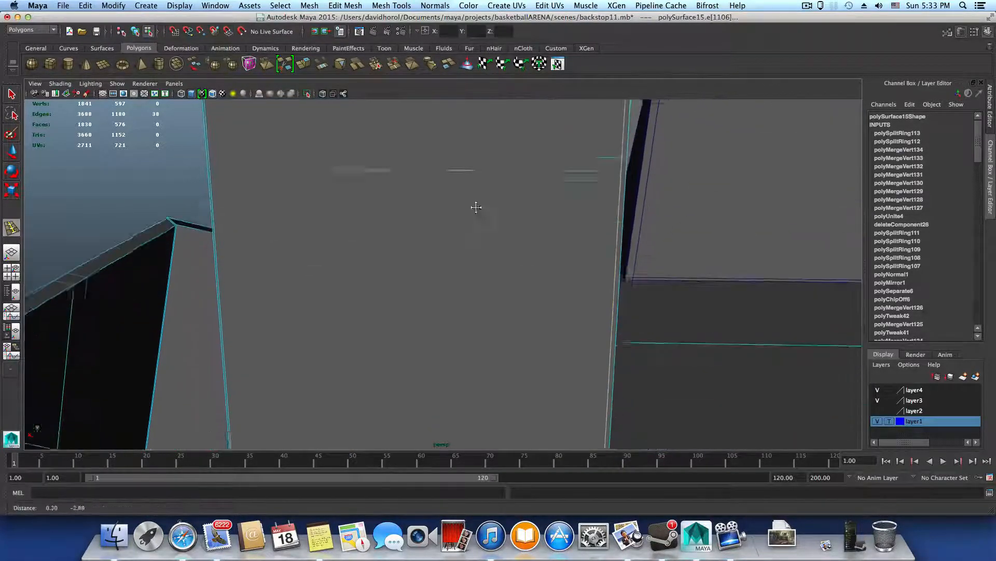
pyautogui.keyDown('alt'); pyautogui.moveTo(485, 293); pyautogui.dragTo(477, 156, button='middle'); pyautogui.keyUp('alt')
pyautogui.keyDown('alt'); pyautogui.moveTo(632, 268); pyautogui.dragTo(469, 196, button='middle'); pyautogui.keyUp('alt')
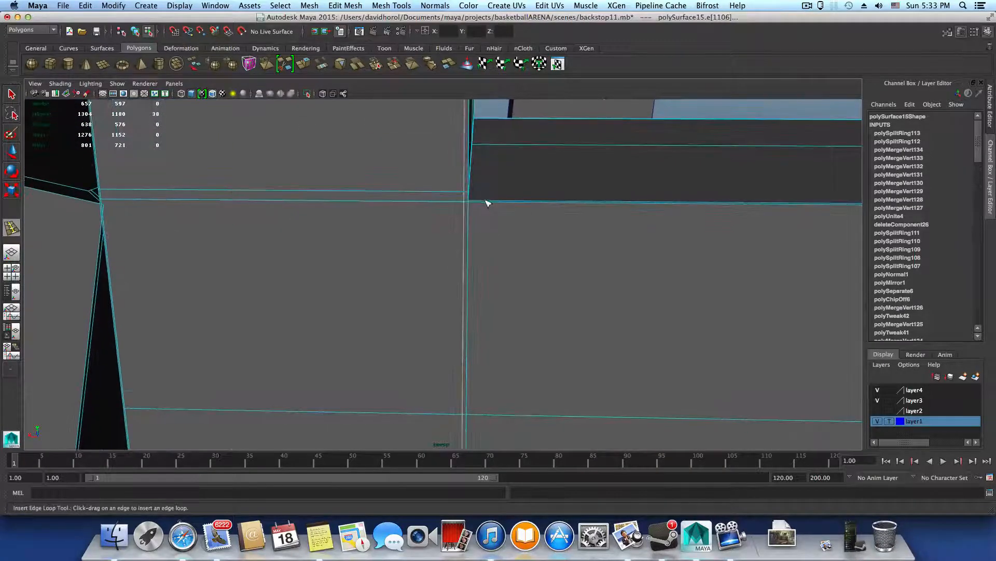
pyautogui.moveTo(484, 201); pyautogui.dragTo(474, 204)
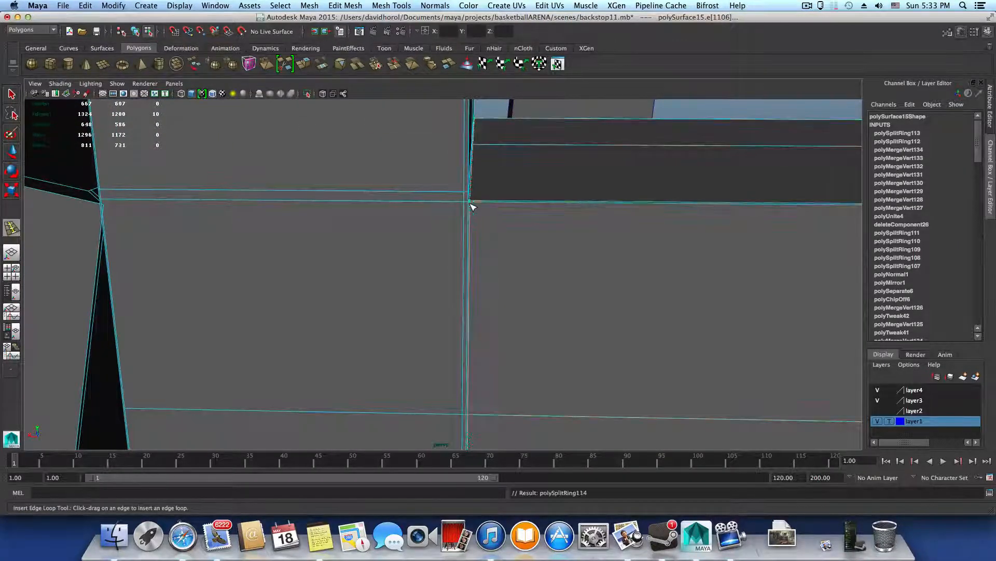
# Insert two edge loops at the corner where the horizontal beam's lower edge meets the upright
pyautogui.keyDown('alt'); pyautogui.moveTo(473, 205); pyautogui.dragTo(533, 194, button='middle'); pyautogui.keyUp('alt')
pyautogui.keyDown('alt'); pyautogui.moveTo(533, 195); pyautogui.dragTo(478, 253); pyautogui.keyUp('alt')
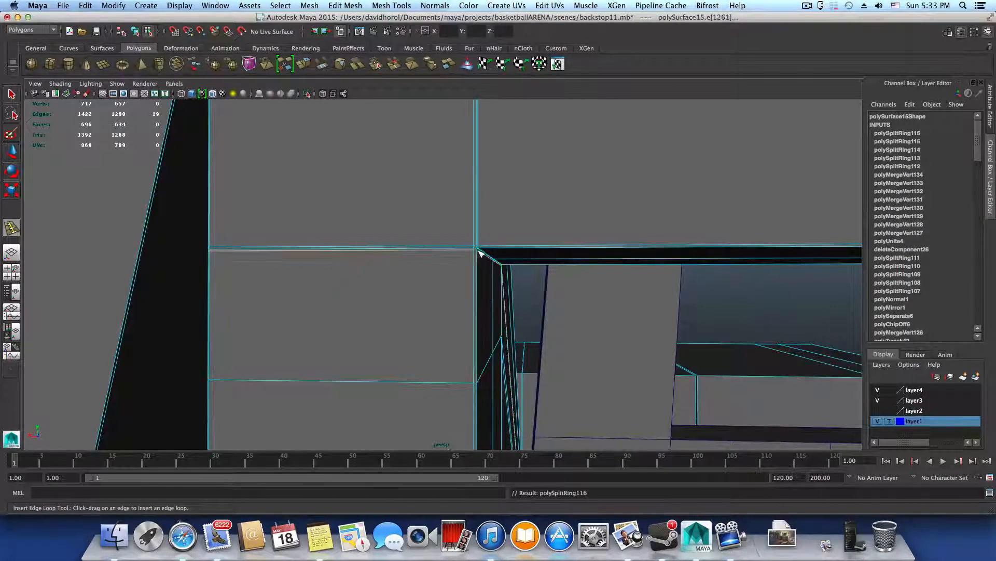
pyautogui.keyDown('alt'); pyautogui.moveTo(478, 253); pyautogui.dragTo(496, 197, button='middle'); pyautogui.keyUp('alt')
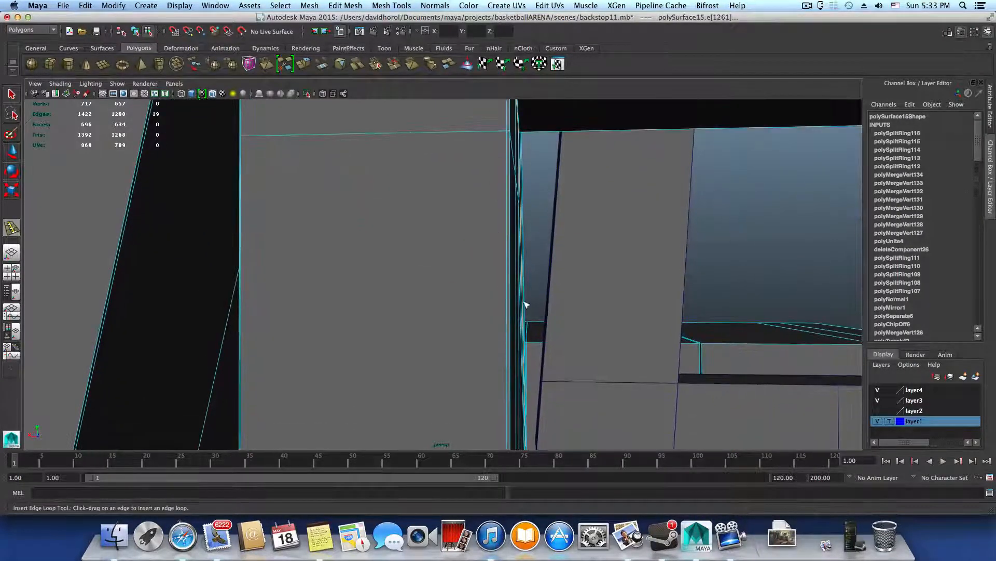
# Insert an edge loop across the upright's base just above the lower beam, and another close to the lower beam's bottom edge
pyautogui.keyDown('alt'); pyautogui.moveTo(618, 240); pyautogui.dragTo(541, 240); pyautogui.keyUp('alt')
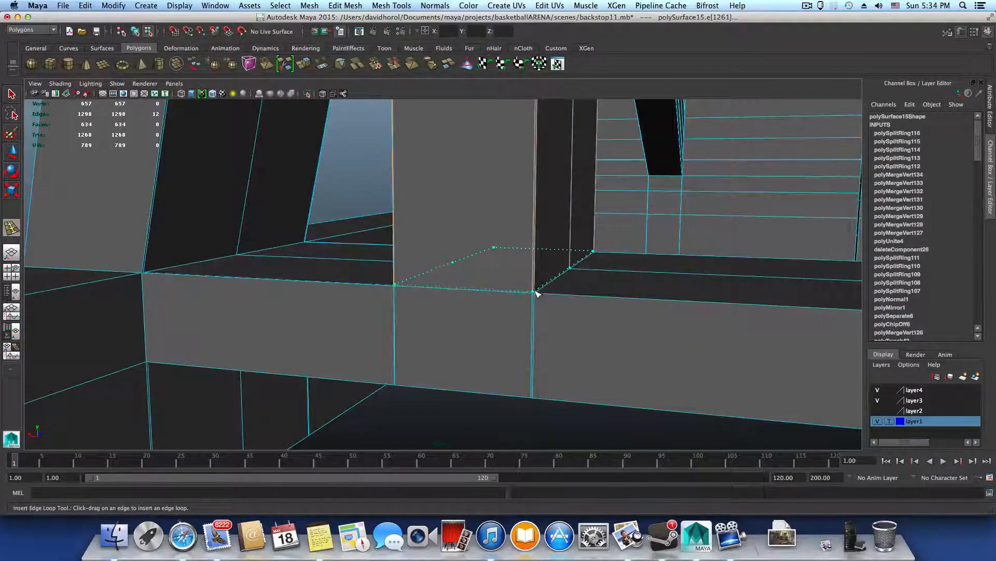
pyautogui.moveTo(536, 293)
pyautogui.mouseDown()
pyautogui.moveTo(538, 311)
pyautogui.moveTo(535, 295)
pyautogui.mouseUp()
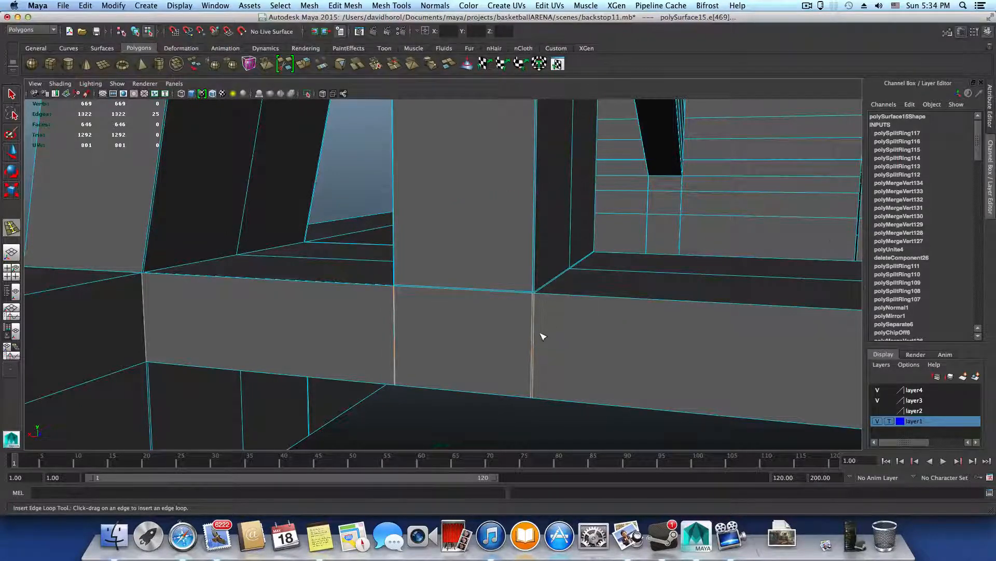
pyautogui.keyDown('alt'); pyautogui.moveTo(541, 333); pyautogui.dragTo(501, 305); pyautogui.keyUp('alt')
pyautogui.keyDown('alt'); pyautogui.moveTo(501, 305); pyautogui.dragTo(546, 349, button='right'); pyautogui.keyUp('alt')
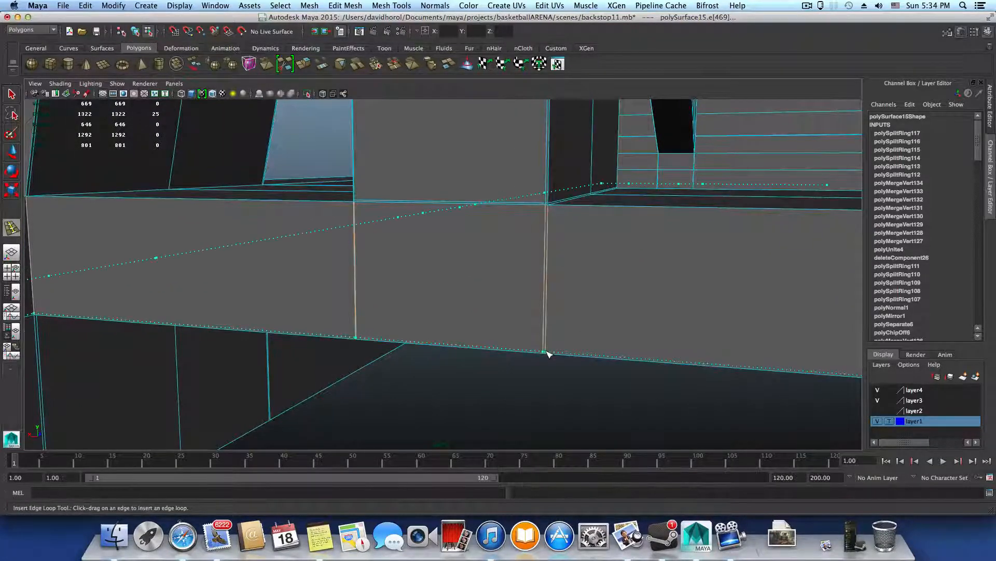
# Insert a vertical edge loop on the lower beam, close beside the base of the upright
pyautogui.keyDown('alt'); pyautogui.moveTo(413, 312); pyautogui.dragTo(623, 347, button='middle'); pyautogui.keyUp('alt')
pyautogui.keyDown('alt'); pyautogui.moveTo(321, 314); pyautogui.dragTo(430, 320, button='middle'); pyautogui.keyUp('alt')
pyautogui.keyDown('alt'); pyautogui.moveTo(363, 324); pyautogui.dragTo(379, 318); pyautogui.keyUp('alt')
pyautogui.keyDown('alt'); pyautogui.moveTo(378, 318); pyautogui.dragTo(402, 371, button='middle'); pyautogui.keyUp('alt')
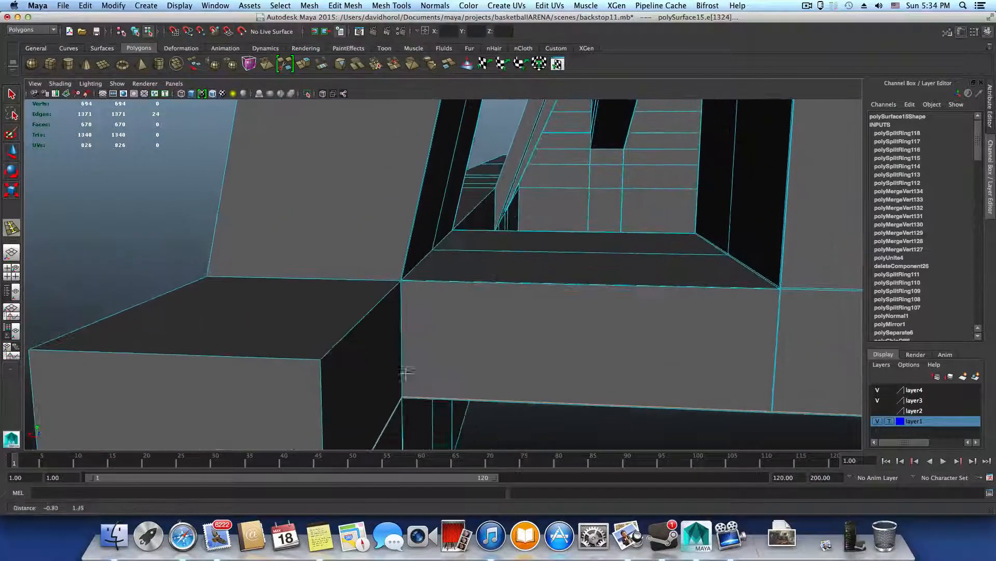
pyautogui.keyDown('alt'); pyautogui.moveTo(502, 333); pyautogui.dragTo(309, 362, button='middle'); pyautogui.keyUp('alt')
pyautogui.keyDown('alt'); pyautogui.moveTo(558, 367); pyautogui.dragTo(465, 369, button='right'); pyautogui.keyUp('alt')
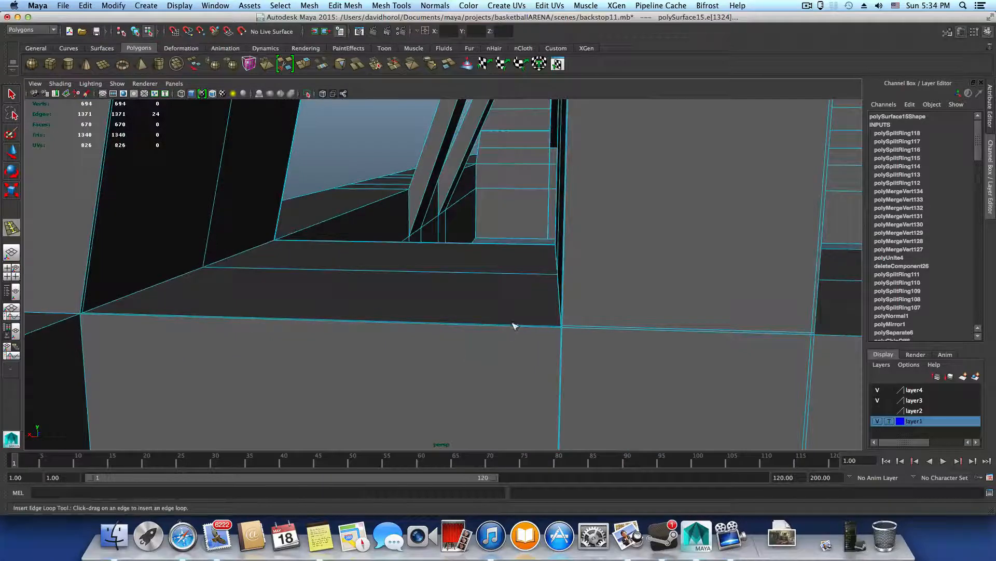
pyautogui.moveTo(524, 328); pyautogui.dragTo(560, 333)
# Insert two more edge loops around the corner where the lower frame meets the projecting end block
pyautogui.keyDown('alt'); pyautogui.moveTo(405, 346); pyautogui.dragTo(590, 343, button='middle'); pyautogui.keyUp('alt')
pyautogui.keyDown('alt'); pyautogui.moveTo(512, 341); pyautogui.dragTo(553, 304, button='middle'); pyautogui.keyUp('alt')
pyautogui.moveTo(496, 297); pyautogui.dragTo(471, 296)
pyautogui.moveTo(478, 252); pyautogui.dragTo(378, 331)
# Insert edge loops on the projecting end block, close to its junction with the frame
pyautogui.keyDown('alt'); pyautogui.moveTo(556, 307); pyautogui.dragTo(342, 296, button='middle'); pyautogui.keyUp('alt')
pyautogui.keyDown('alt'); pyautogui.moveTo(597, 301); pyautogui.dragTo(468, 286, button='middle'); pyautogui.keyUp('alt')
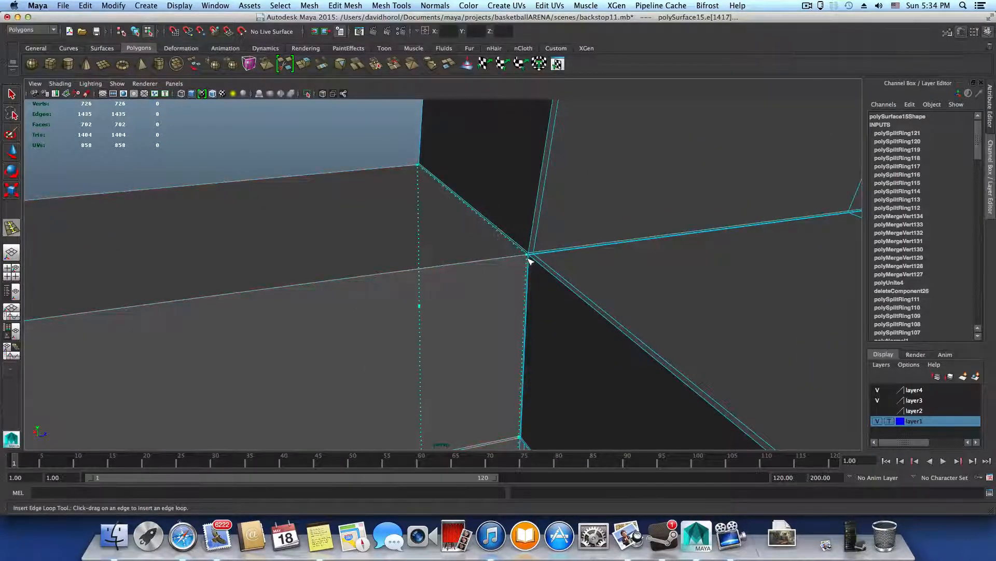
pyautogui.moveTo(528, 259); pyautogui.dragTo(528, 260)
pyautogui.keyDown('alt'); pyautogui.moveTo(468, 262); pyautogui.dragTo(316, 294); pyautogui.keyUp('alt')
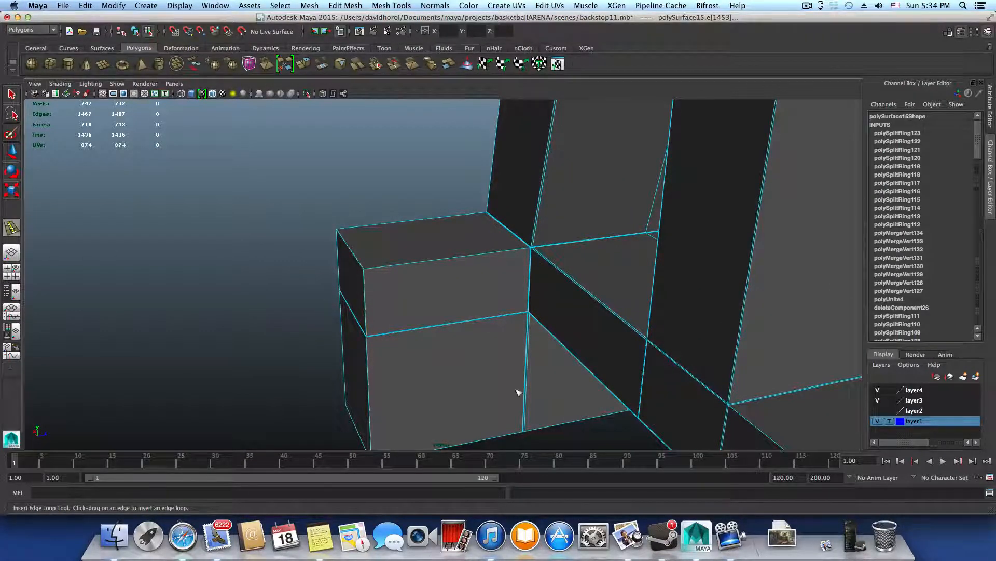
# Insert two horizontal edge loops around the support block, one just below its horizontal seam and one close to its bottom edge
pyautogui.keyDown('alt'); pyautogui.moveTo(518, 393); pyautogui.dragTo(513, 365, button='right'); pyautogui.keyUp('alt')
pyautogui.keyDown('alt'); pyautogui.moveTo(500, 367); pyautogui.dragTo(576, 359); pyautogui.keyUp('alt')
pyautogui.keyDown('alt'); pyautogui.moveTo(474, 379); pyautogui.dragTo(512, 318); pyautogui.keyUp('alt')
pyautogui.keyDown('alt'); pyautogui.moveTo(511, 318); pyautogui.dragTo(612, 310, button='right'); pyautogui.keyUp('alt')
pyautogui.keyDown('alt'); pyautogui.moveTo(558, 298); pyautogui.dragTo(444, 340, button='middle'); pyautogui.keyUp('alt')
pyautogui.keyDown('alt'); pyautogui.moveTo(560, 356); pyautogui.dragTo(707, 364, button='right'); pyautogui.keyUp('alt')
pyautogui.keyDown('alt'); pyautogui.moveTo(630, 313); pyautogui.dragTo(503, 447, button='middle'); pyautogui.keyUp('alt')
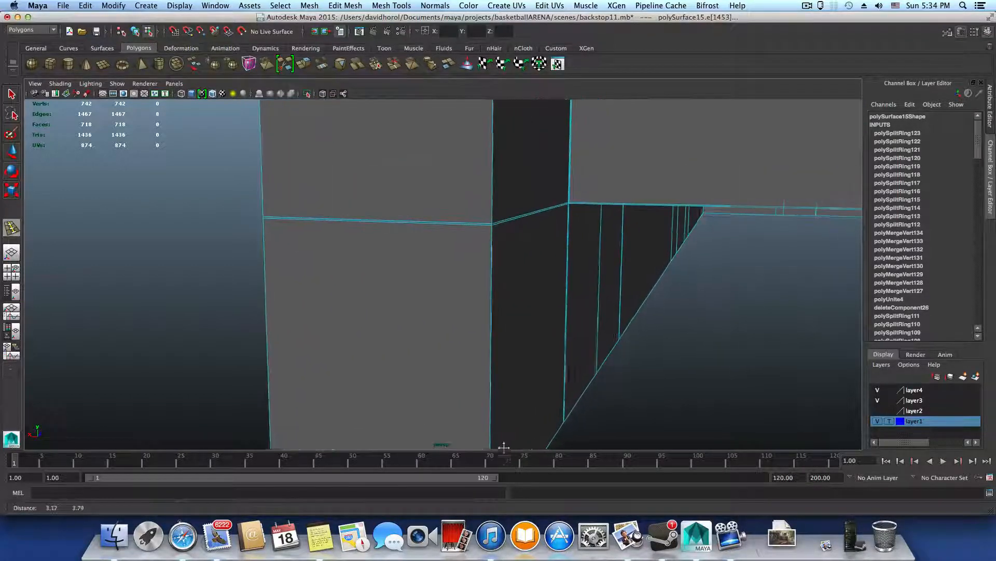
pyautogui.keyDown('alt'); pyautogui.moveTo(560, 308); pyautogui.dragTo(654, 303, button='right'); pyautogui.keyUp('alt')
pyautogui.keyDown('alt'); pyautogui.moveTo(570, 260); pyautogui.dragTo(547, 336, button='middle'); pyautogui.keyUp('alt')
pyautogui.keyDown('alt'); pyautogui.moveTo(547, 335); pyautogui.dragTo(612, 325, button='right'); pyautogui.keyUp('alt')
pyautogui.keyDown('alt'); pyautogui.moveTo(606, 274); pyautogui.dragTo(564, 255); pyautogui.keyUp('alt')
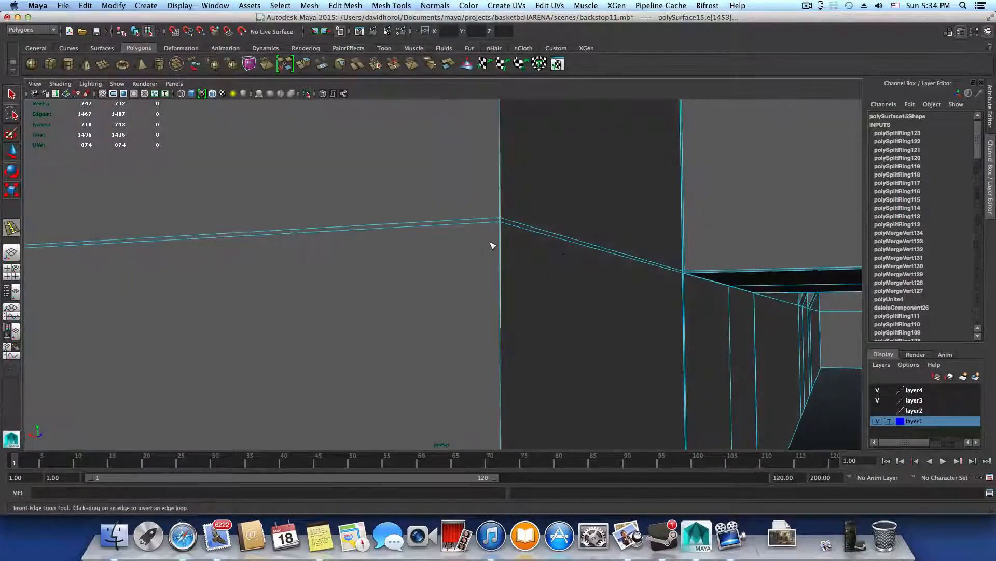
pyautogui.moveTo(501, 235); pyautogui.dragTo(501, 234)
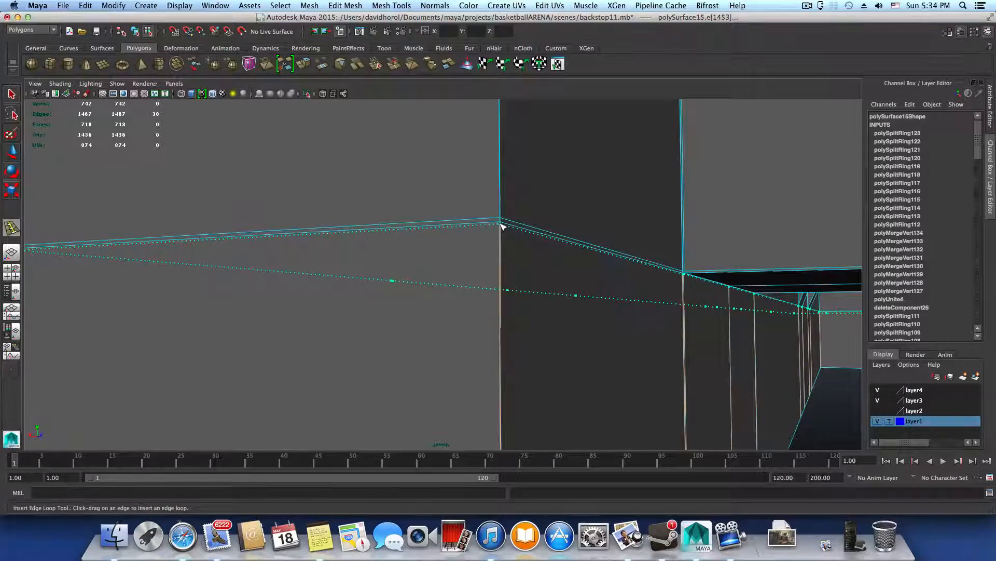
pyautogui.moveTo(502, 226); pyautogui.dragTo(502, 227)
pyautogui.keyDown('alt'); pyautogui.moveTo(523, 304); pyautogui.dragTo(561, 300); pyautogui.keyUp('alt')
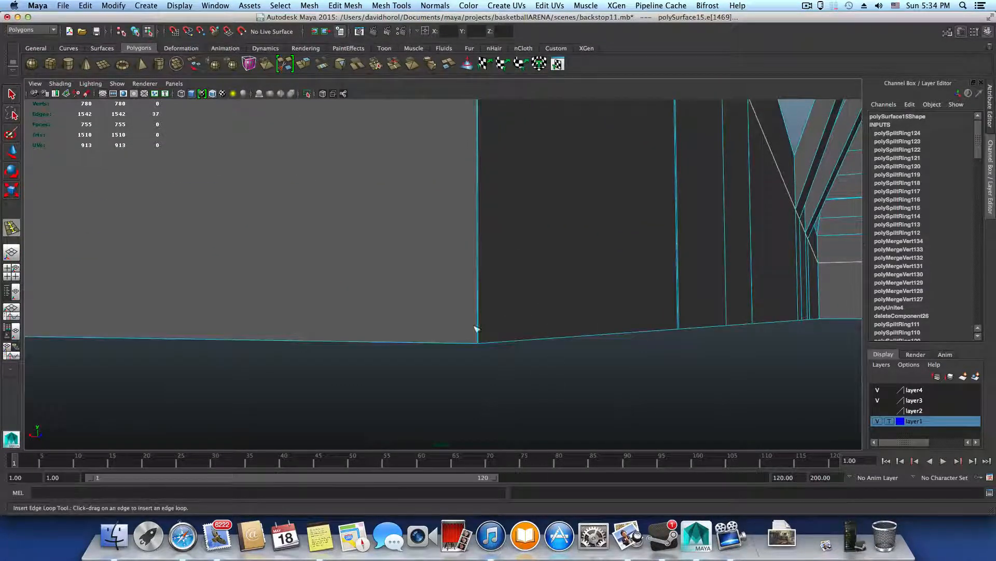
pyautogui.moveTo(476, 334); pyautogui.dragTo(482, 343)
# Insert a vertical edge loop where the long beam meets the wide corner upright, close to the upright's inner edge
pyautogui.keyDown('alt'); pyautogui.moveTo(549, 353); pyautogui.dragTo(598, 333); pyautogui.keyUp('alt')
pyautogui.keyDown('alt'); pyautogui.moveTo(598, 334); pyautogui.dragTo(737, 343, button='right'); pyautogui.keyUp('alt')
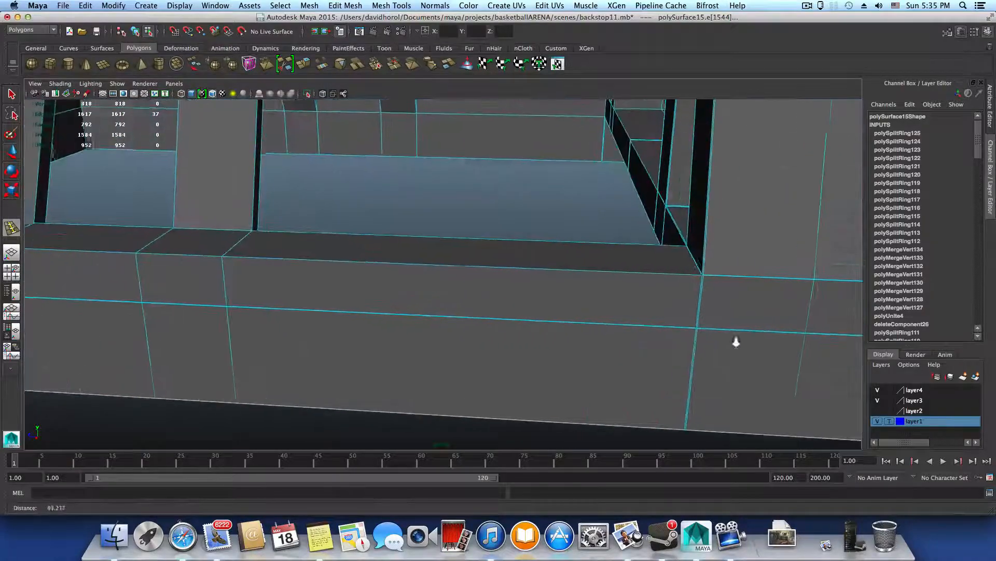
pyautogui.keyDown('alt'); pyautogui.moveTo(476, 321); pyautogui.dragTo(351, 334, button='middle'); pyautogui.keyUp('alt')
pyautogui.keyDown('alt'); pyautogui.moveTo(352, 334); pyautogui.dragTo(620, 320, button='right'); pyautogui.keyUp('alt')
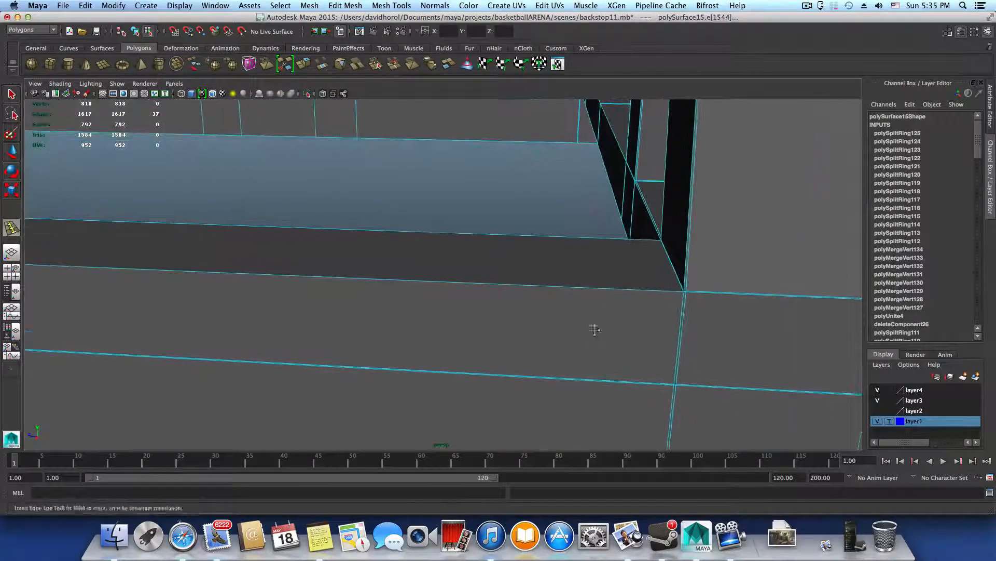
pyautogui.keyDown('alt'); pyautogui.moveTo(594, 329); pyautogui.dragTo(572, 333, button='middle'); pyautogui.keyUp('alt')
pyautogui.moveTo(649, 295)
pyautogui.mouseDown()
pyautogui.moveTo(662, 301)
pyautogui.moveTo(647, 310)
pyautogui.mouseUp()
pyautogui.keyDown('alt'); pyautogui.moveTo(648, 309); pyautogui.dragTo(412, 258, button='right'); pyautogui.keyUp('alt')
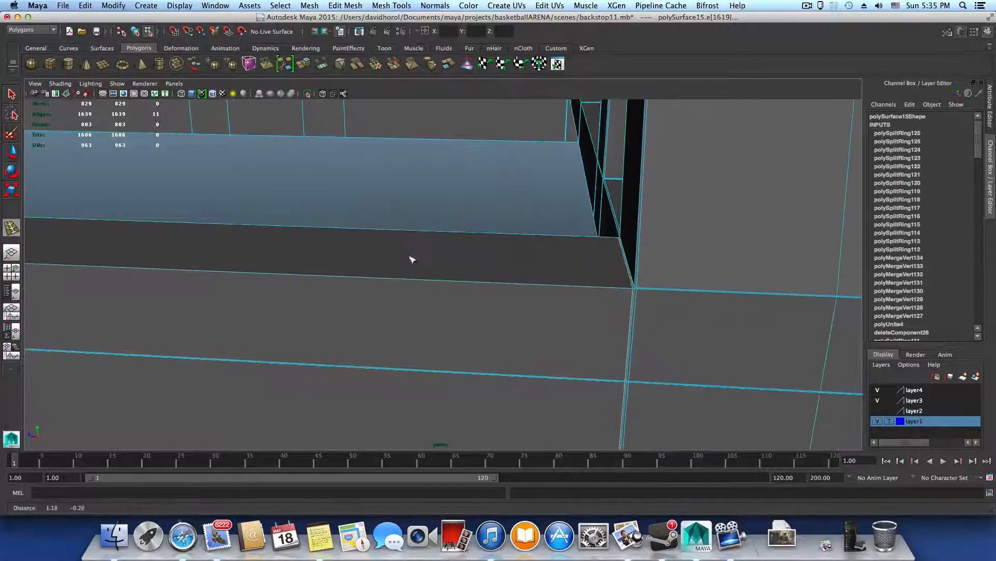
# Insert vertical edge loops on the long beam close to both sides of the slanted post, plus one across the post's base
pyautogui.keyDown('alt'); pyautogui.moveTo(566, 283); pyautogui.dragTo(252, 269, button='right'); pyautogui.keyUp('alt')
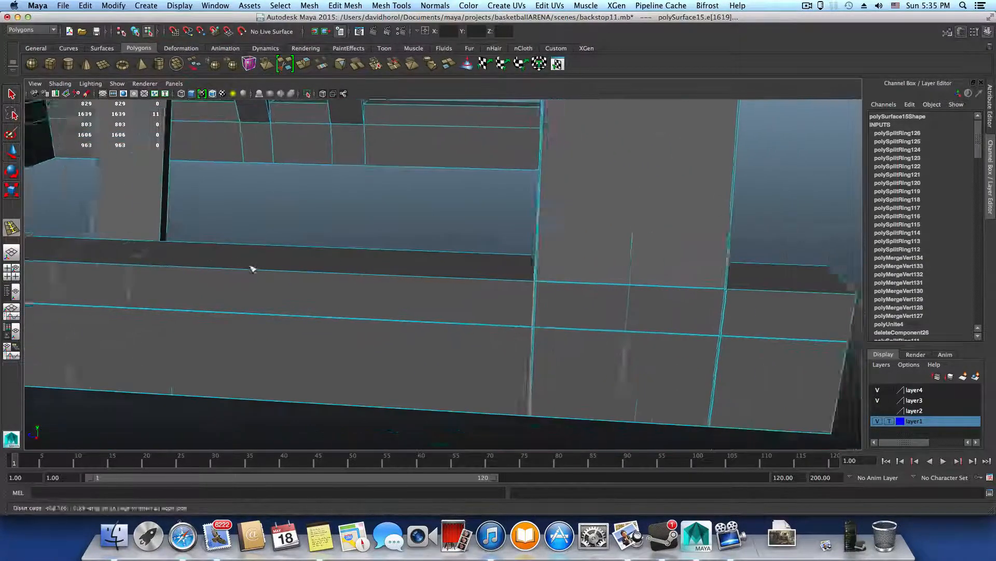
pyautogui.keyDown('alt'); pyautogui.moveTo(251, 270); pyautogui.dragTo(379, 274, button='middle'); pyautogui.keyUp('alt')
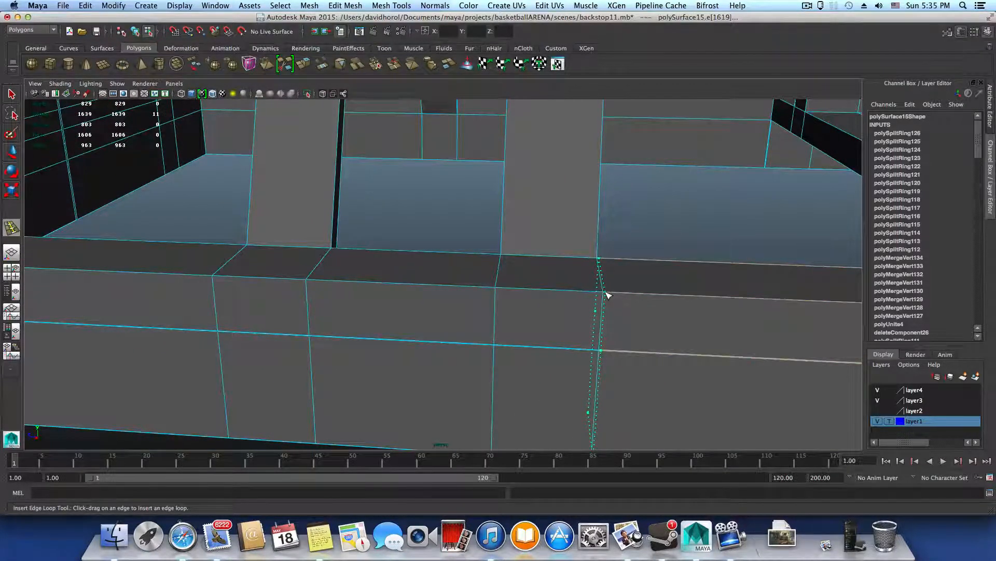
pyautogui.moveTo(606, 295); pyautogui.dragTo(605, 293)
pyautogui.moveTo(486, 290); pyautogui.dragTo(494, 291)
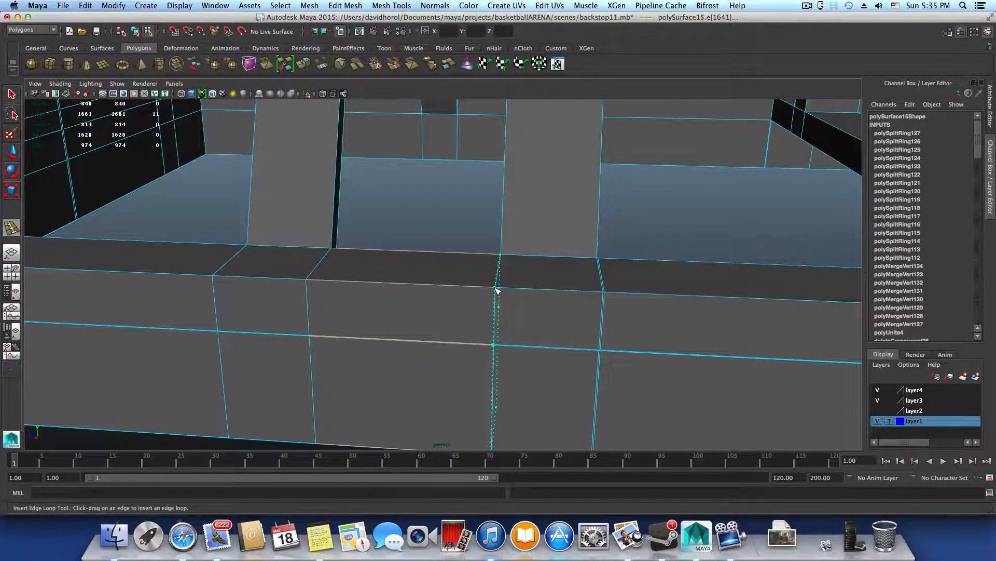
pyautogui.moveTo(497, 290); pyautogui.dragTo(497, 291)
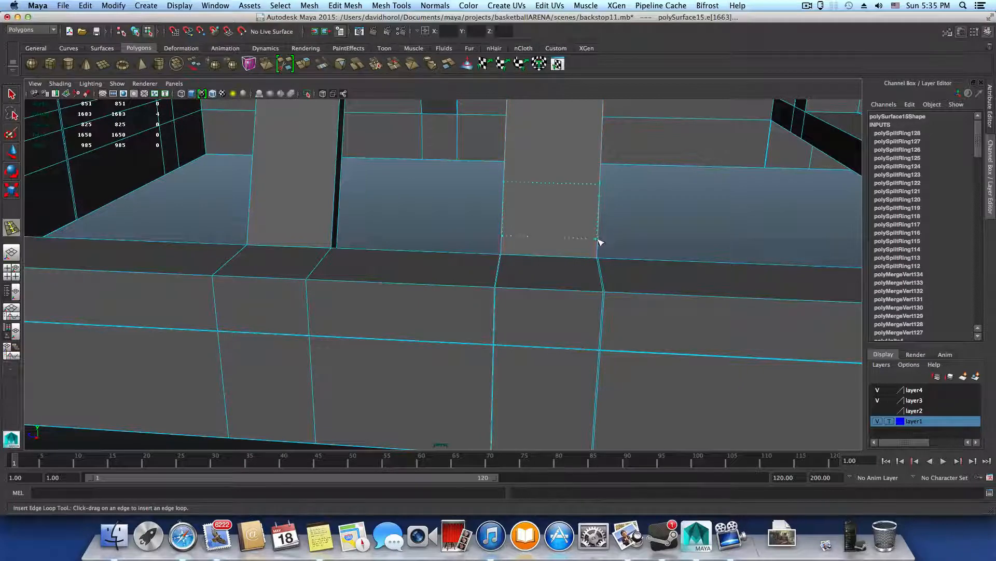
pyautogui.moveTo(601, 254); pyautogui.dragTo(601, 259)
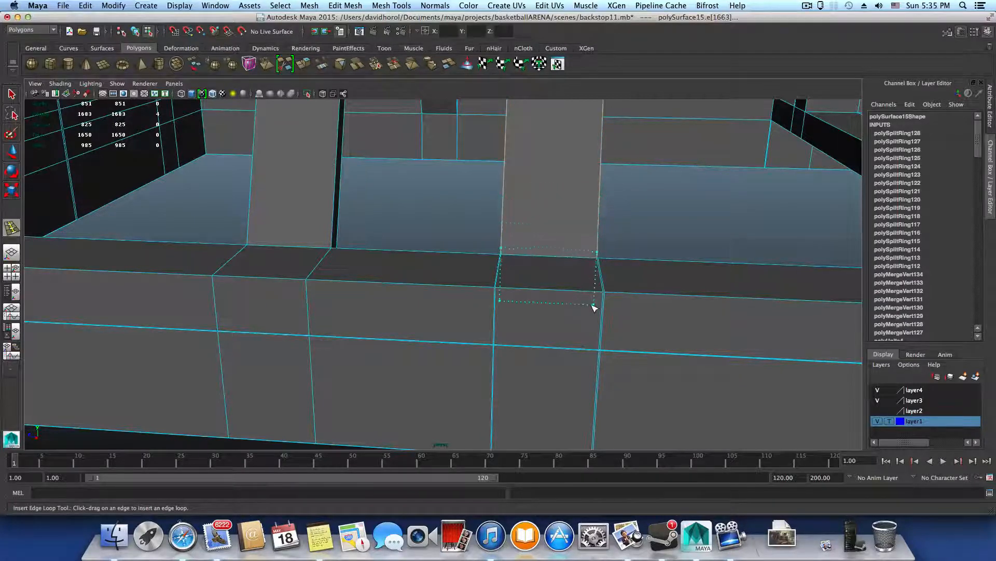
pyautogui.moveTo(595, 312); pyautogui.dragTo(446, 272)
# Insert a lengthwise edge loop on the long beam's outer face, close to its upper edge
pyautogui.keyDown('alt'); pyautogui.moveTo(615, 313); pyautogui.dragTo(379, 282, button='middle'); pyautogui.keyUp('alt')
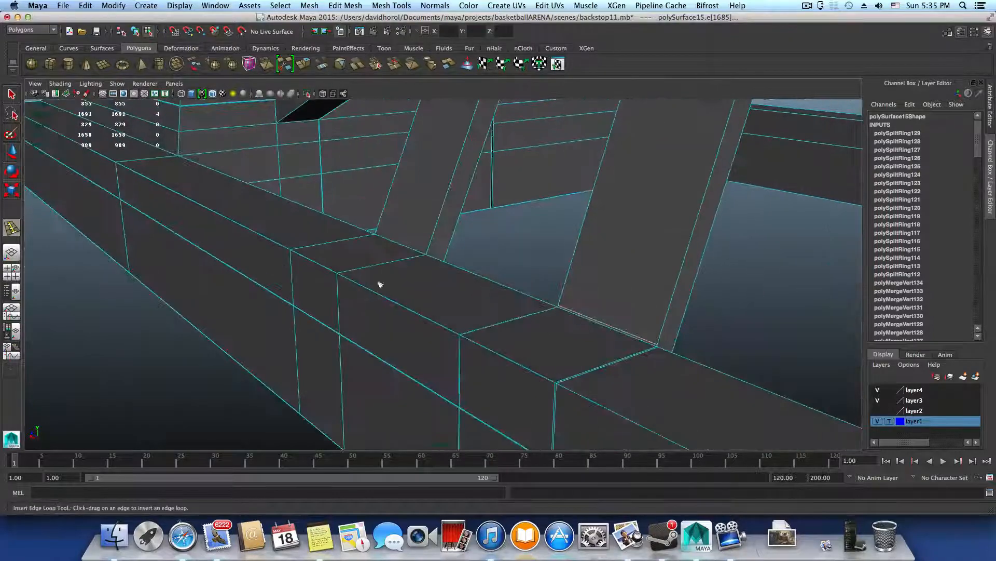
pyautogui.keyDown('alt'); pyautogui.moveTo(466, 299); pyautogui.dragTo(348, 251, button='middle'); pyautogui.keyUp('alt')
pyautogui.keyDown('alt'); pyautogui.moveTo(531, 320); pyautogui.dragTo(552, 235, button='middle'); pyautogui.keyUp('alt')
pyautogui.moveTo(398, 318)
pyautogui.keyDown('alt'); pyautogui.mouseDown(button='middle')
pyautogui.moveTo(404, 297)
pyautogui.moveTo(311, 304)
pyautogui.mouseUp(button='middle'); pyautogui.keyUp('alt')
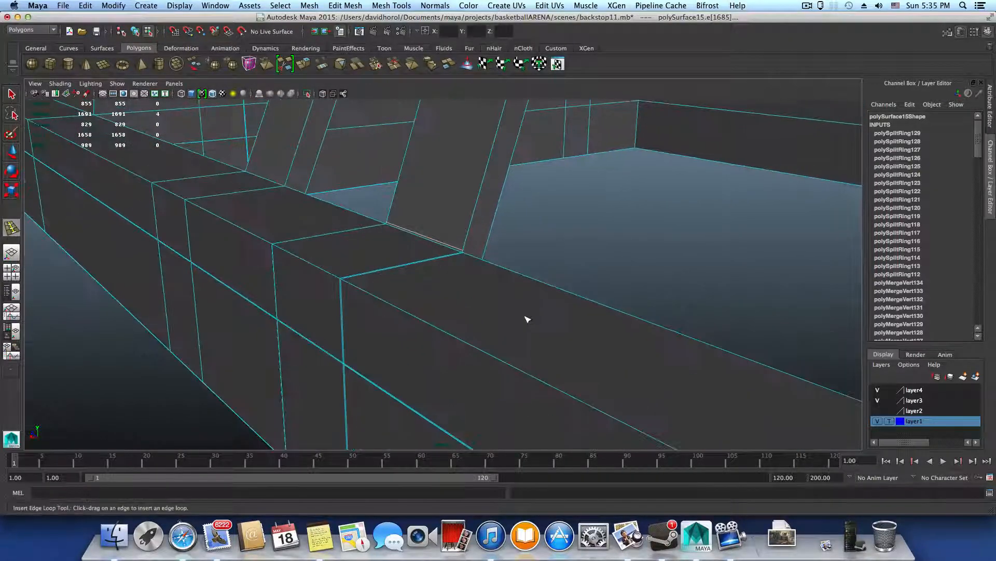
pyautogui.keyDown('alt'); pyautogui.moveTo(527, 318); pyautogui.dragTo(394, 332, button='middle'); pyautogui.keyUp('alt')
pyautogui.keyDown('alt'); pyautogui.moveTo(394, 333); pyautogui.dragTo(552, 275); pyautogui.keyUp('alt')
pyautogui.keyDown('alt'); pyautogui.moveTo(395, 297); pyautogui.dragTo(468, 300, button='middle'); pyautogui.keyUp('alt')
pyautogui.moveTo(467, 300)
pyautogui.keyDown('alt'); pyautogui.mouseDown()
pyautogui.moveTo(538, 310)
pyautogui.moveTo(690, 278)
pyautogui.moveTo(420, 276)
pyautogui.moveTo(309, 309)
pyautogui.moveTo(398, 285)
pyautogui.moveTo(443, 294)
pyautogui.moveTo(400, 310)
pyautogui.moveTo(469, 336)
pyautogui.moveTo(327, 254)
pyautogui.moveTo(585, 294)
pyautogui.moveTo(429, 292)
pyautogui.mouseUp(); pyautogui.keyUp('alt')
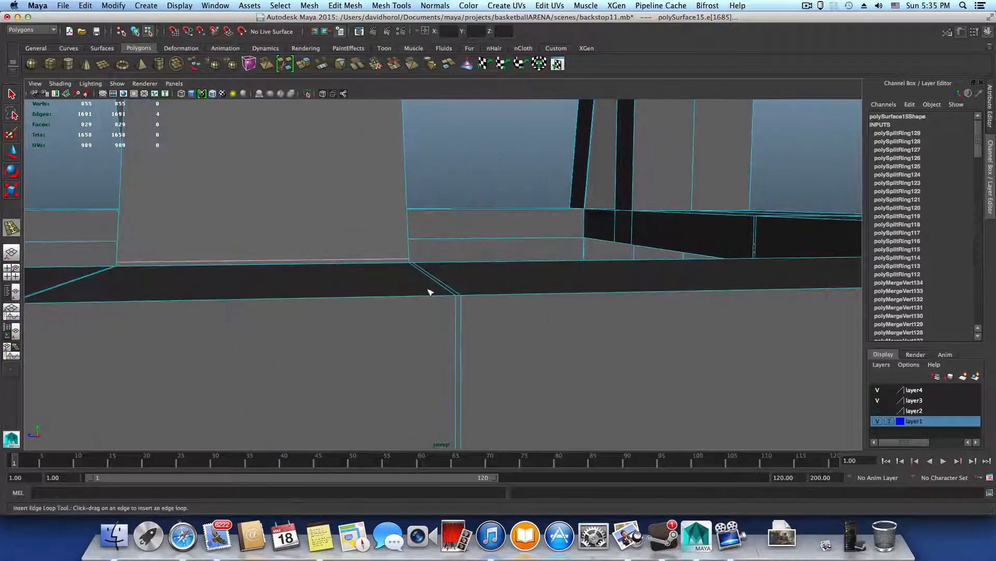
pyautogui.click(459, 297)
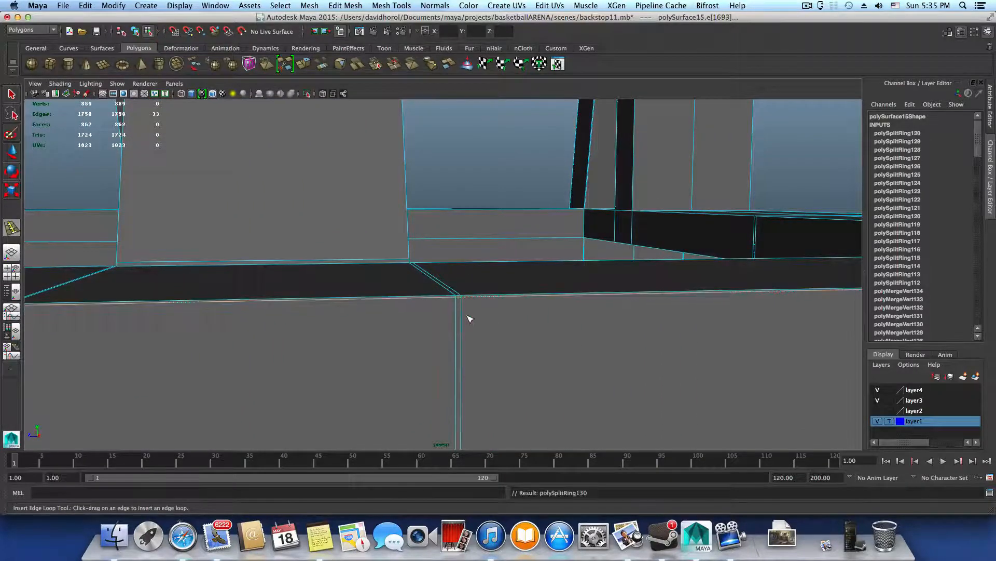
# Insert a lengthwise edge loop on the long beam's underside, close to its outer bottom edge
pyautogui.keyDown('alt'); pyautogui.moveTo(456, 303); pyautogui.dragTo(543, 273); pyautogui.keyUp('alt')
pyautogui.keyDown('alt'); pyautogui.moveTo(543, 273); pyautogui.dragTo(399, 270, button='right'); pyautogui.keyUp('alt')
pyautogui.keyDown('alt'); pyautogui.moveTo(538, 298); pyautogui.dragTo(498, 302, button='right'); pyautogui.keyUp('alt')
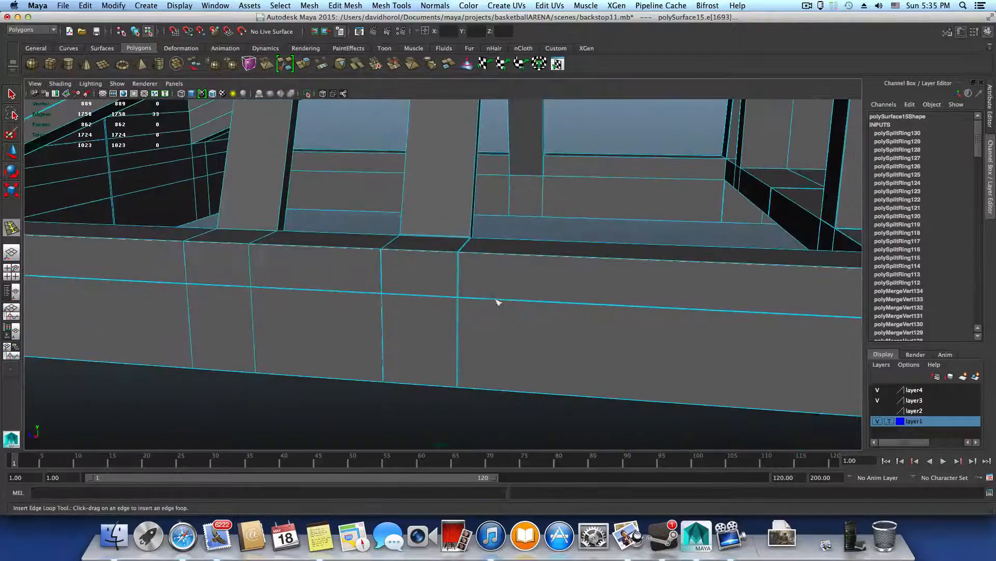
pyautogui.keyDown('alt'); pyautogui.moveTo(395, 323); pyautogui.dragTo(677, 312); pyautogui.keyUp('alt')
pyautogui.keyDown('alt'); pyautogui.moveTo(678, 312); pyautogui.dragTo(742, 316, button='right'); pyautogui.keyUp('alt')
pyautogui.keyDown('alt'); pyautogui.moveTo(532, 301); pyautogui.dragTo(716, 322, button='right'); pyautogui.keyUp('alt')
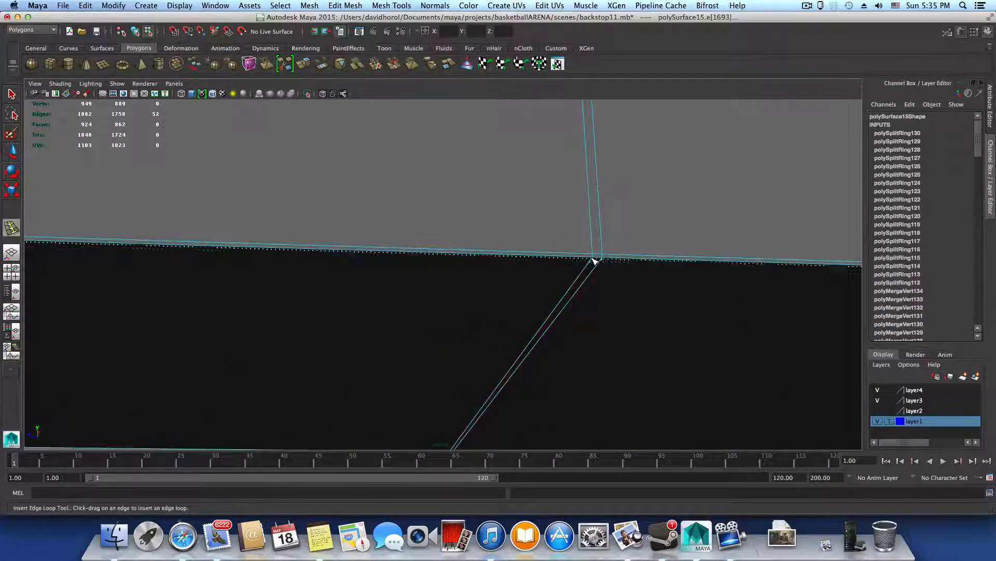
pyautogui.moveTo(592, 258); pyautogui.dragTo(595, 262)
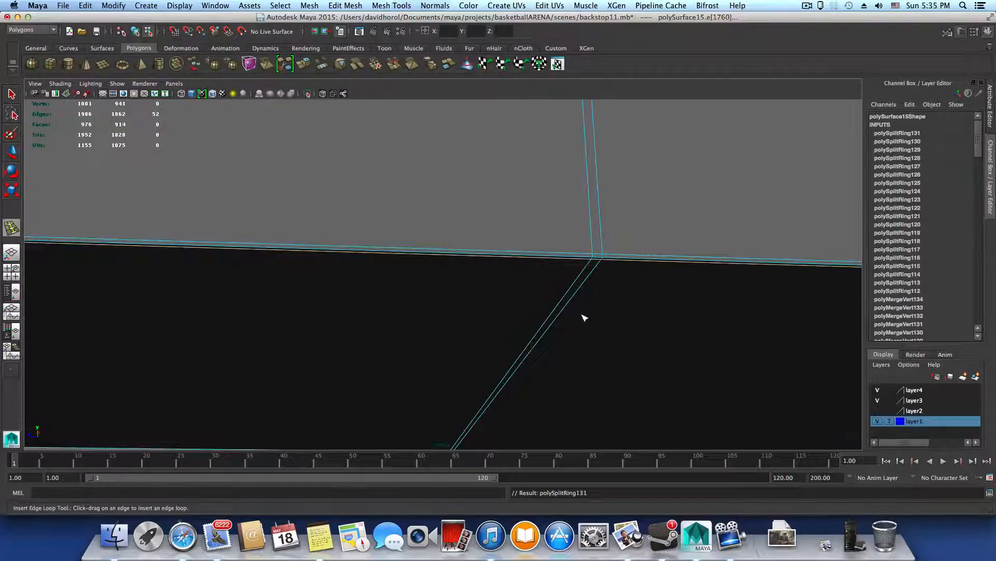
# Insert another lengthwise edge loop along the frame beam, close to its long edge beside the frame opening
pyautogui.keyDown('alt'); pyautogui.moveTo(585, 318); pyautogui.dragTo(571, 287, button='right'); pyautogui.keyUp('alt')
pyautogui.keyDown('alt'); pyautogui.moveTo(572, 287); pyautogui.dragTo(550, 256); pyautogui.keyUp('alt')
pyautogui.keyDown('alt'); pyautogui.moveTo(569, 225); pyautogui.dragTo(545, 345, button='middle'); pyautogui.keyUp('alt')
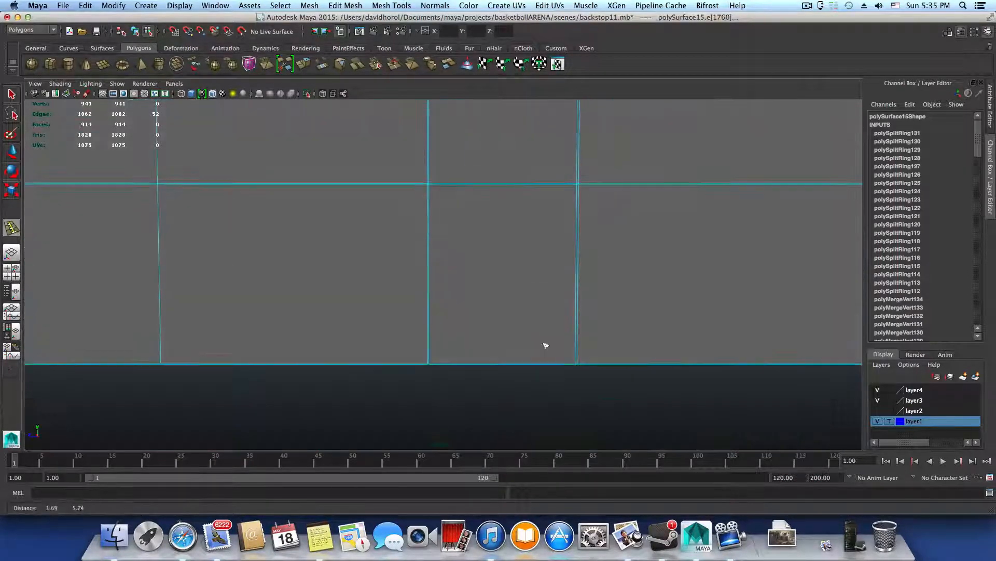
pyautogui.keyDown('alt'); pyautogui.moveTo(546, 345); pyautogui.dragTo(391, 383); pyautogui.keyUp('alt')
pyautogui.keyDown('alt'); pyautogui.moveTo(390, 383); pyautogui.dragTo(578, 405, button='right'); pyautogui.keyUp('alt')
pyautogui.keyDown('alt'); pyautogui.moveTo(578, 405); pyautogui.dragTo(407, 372, button='middle'); pyautogui.keyUp('alt')
pyautogui.keyDown('alt'); pyautogui.moveTo(407, 372); pyautogui.dragTo(640, 397, button='right'); pyautogui.keyUp('alt')
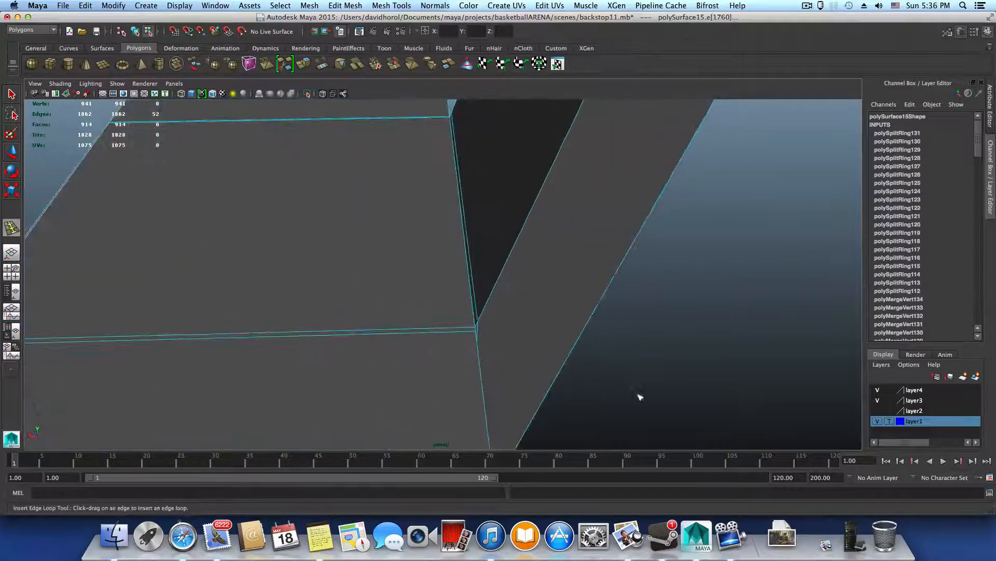
pyautogui.keyDown('alt'); pyautogui.moveTo(640, 397); pyautogui.dragTo(486, 356); pyautogui.keyUp('alt')
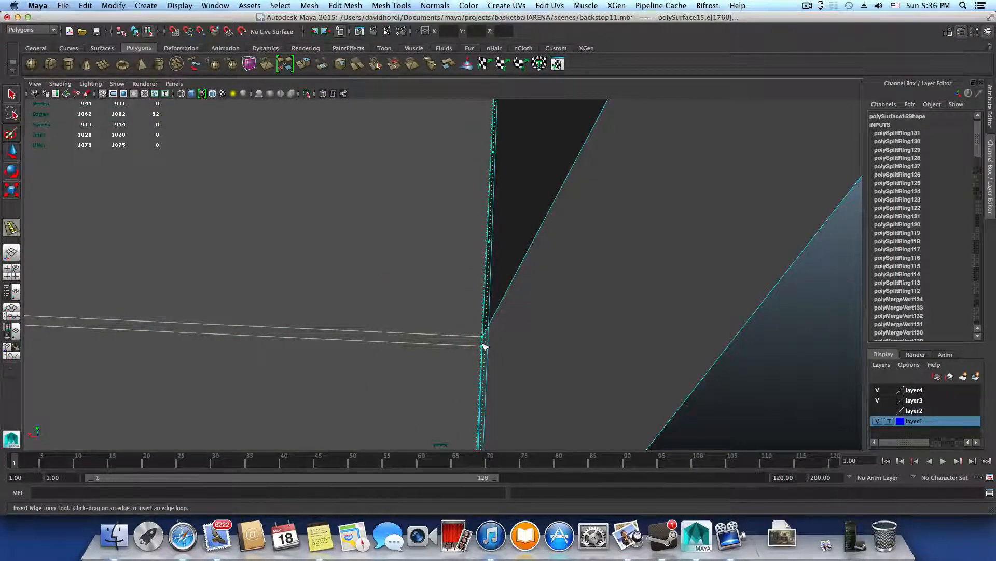
pyautogui.keyDown('alt'); pyautogui.moveTo(538, 334); pyautogui.dragTo(628, 251); pyautogui.keyUp('alt')
pyautogui.scroll(-5, 629, 249)
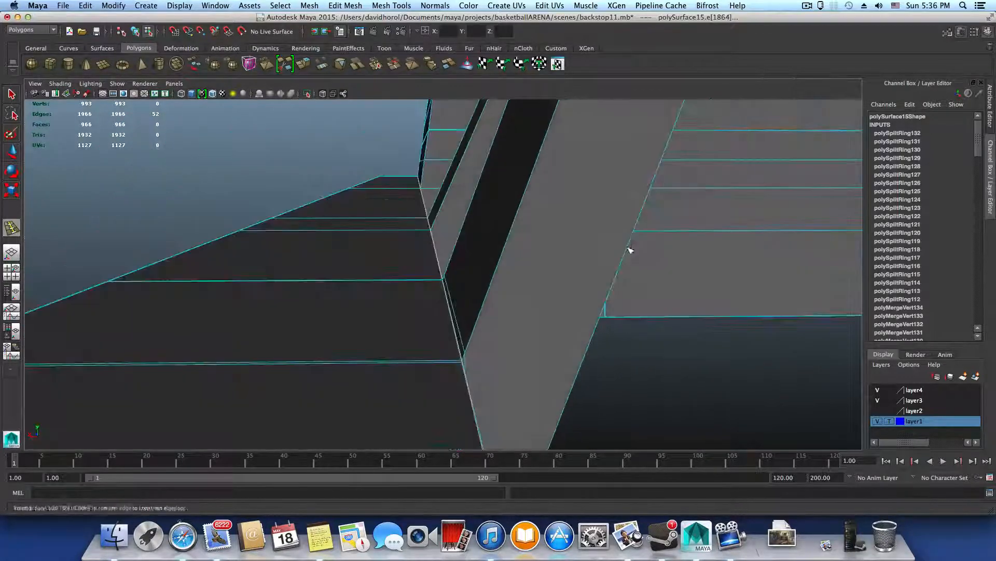
# Insert an edge loop across each of the two short slanted posts, close to their upper ends under the slanted beam
pyautogui.keyDown('alt'); pyautogui.moveTo(555, 387); pyautogui.dragTo(485, 339); pyautogui.keyUp('alt')
pyautogui.keyDown('alt'); pyautogui.moveTo(463, 343); pyautogui.dragTo(451, 367, button='middle'); pyautogui.keyUp('alt')
pyautogui.keyDown('alt'); pyautogui.moveTo(451, 366); pyautogui.dragTo(484, 278); pyautogui.keyUp('alt')
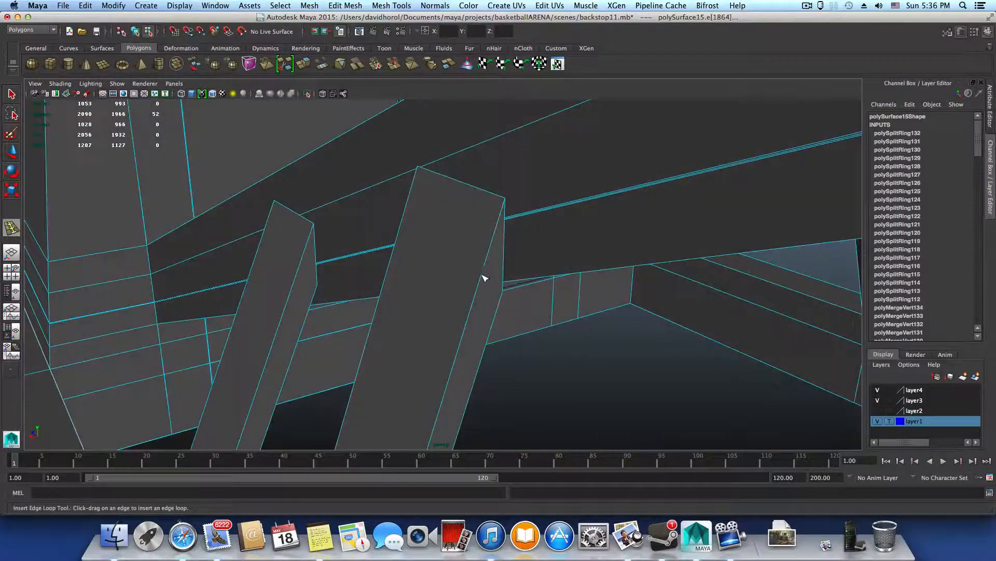
pyautogui.click(506, 201)
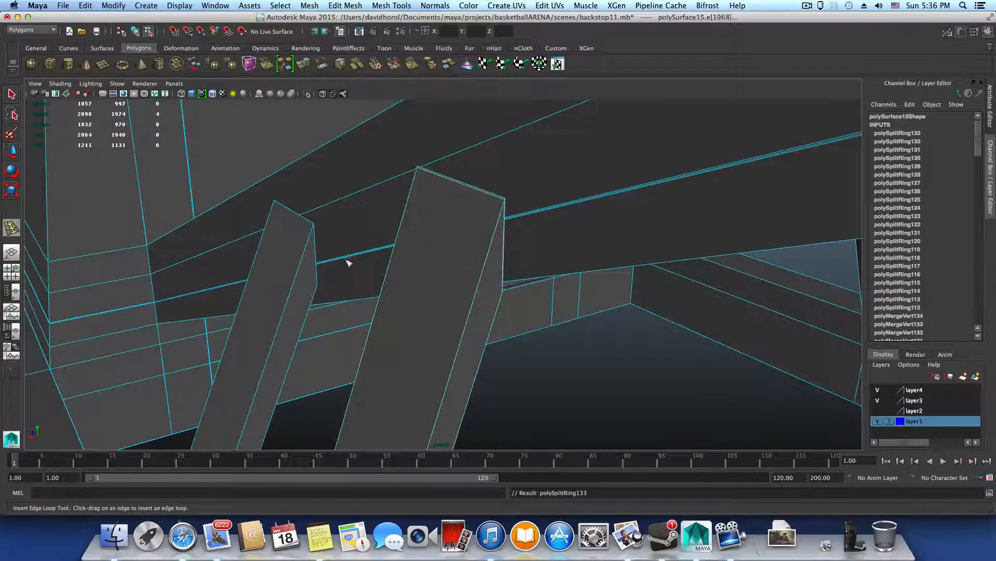
pyautogui.moveTo(309, 246); pyautogui.dragTo(315, 225)
# Insert edge loops across the lower beam at the short post's foot, just inside both sides of the post
pyautogui.keyDown('alt'); pyautogui.moveTo(383, 332); pyautogui.dragTo(493, 328); pyautogui.keyUp('alt')
pyautogui.keyDown('alt'); pyautogui.moveTo(493, 328); pyautogui.dragTo(480, 131, button='middle'); pyautogui.keyUp('alt')
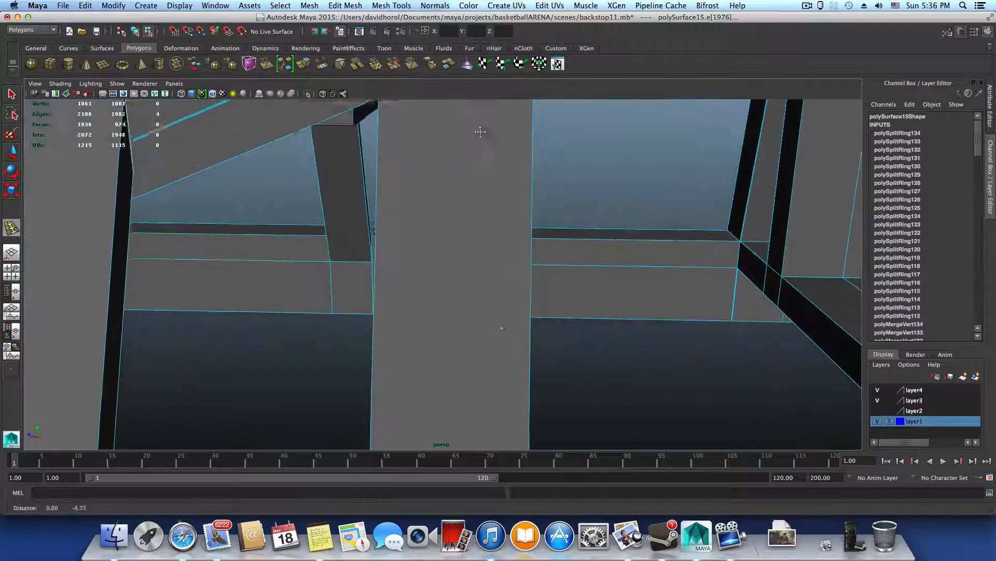
pyautogui.keyDown('alt'); pyautogui.moveTo(474, 389); pyautogui.dragTo(462, 111, button='middle'); pyautogui.keyUp('alt')
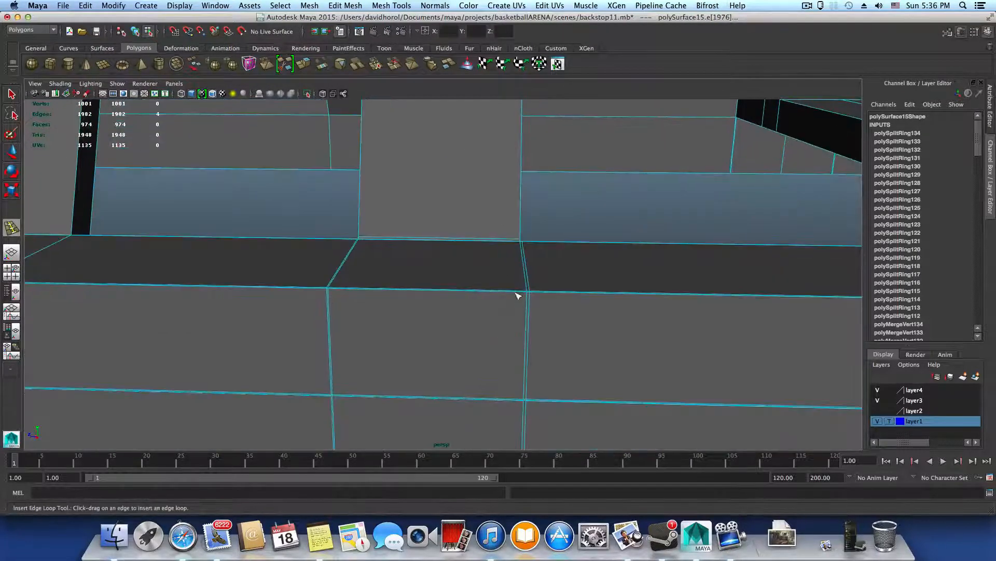
pyautogui.moveTo(518, 295); pyautogui.dragTo(529, 294)
pyautogui.moveTo(338, 289); pyautogui.dragTo(487, 266)
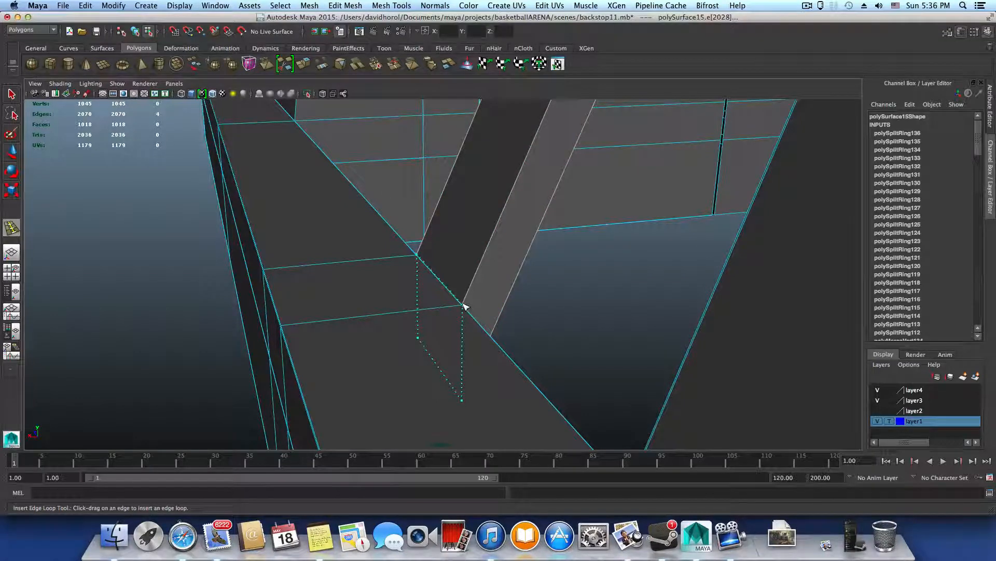
# Insert an edge loop around the foot of the other short post and loops across the lower beam beside the posts
pyautogui.moveTo(464, 306); pyautogui.dragTo(424, 279)
pyautogui.keyDown('alt'); pyautogui.moveTo(750, 289); pyautogui.dragTo(646, 291); pyautogui.keyUp('alt')
pyautogui.keyDown('alt'); pyautogui.moveTo(645, 294); pyautogui.dragTo(686, 296); pyautogui.keyUp('alt')
pyautogui.moveTo(356, 281); pyautogui.dragTo(605, 290)
# Insert an edge loop across the slanted beam, close to its far end where it meets the upright post
pyautogui.keyDown('alt'); pyautogui.moveTo(689, 244); pyautogui.dragTo(692, 270); pyautogui.keyUp('alt')
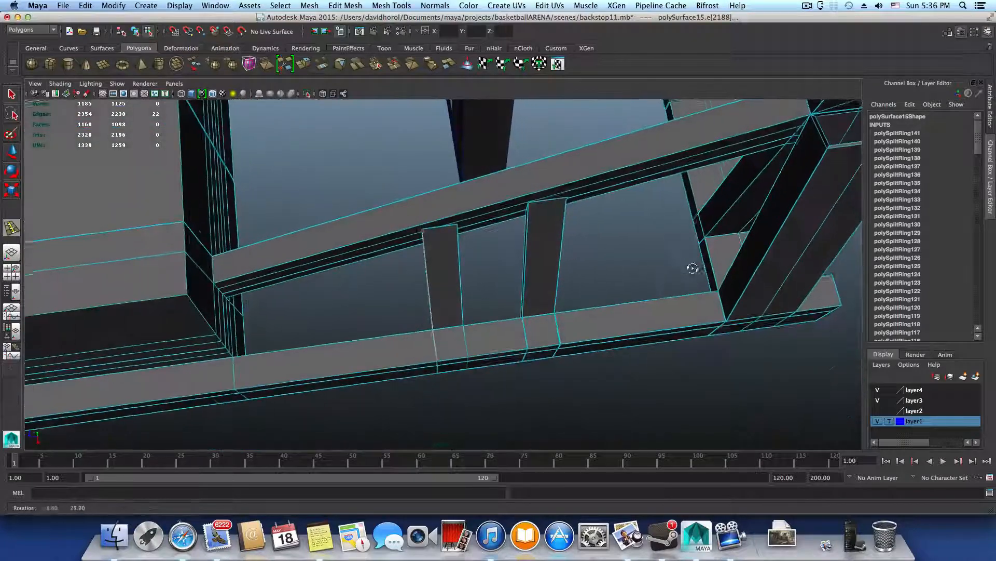
pyautogui.keyDown('alt'); pyautogui.moveTo(692, 270); pyautogui.dragTo(503, 345, button='middle'); pyautogui.keyUp('alt')
pyautogui.keyDown('alt'); pyautogui.moveTo(503, 345); pyautogui.dragTo(521, 312); pyautogui.keyUp('alt')
pyautogui.keyDown('alt'); pyautogui.moveTo(521, 312); pyautogui.dragTo(839, 362, button='right'); pyautogui.keyUp('alt')
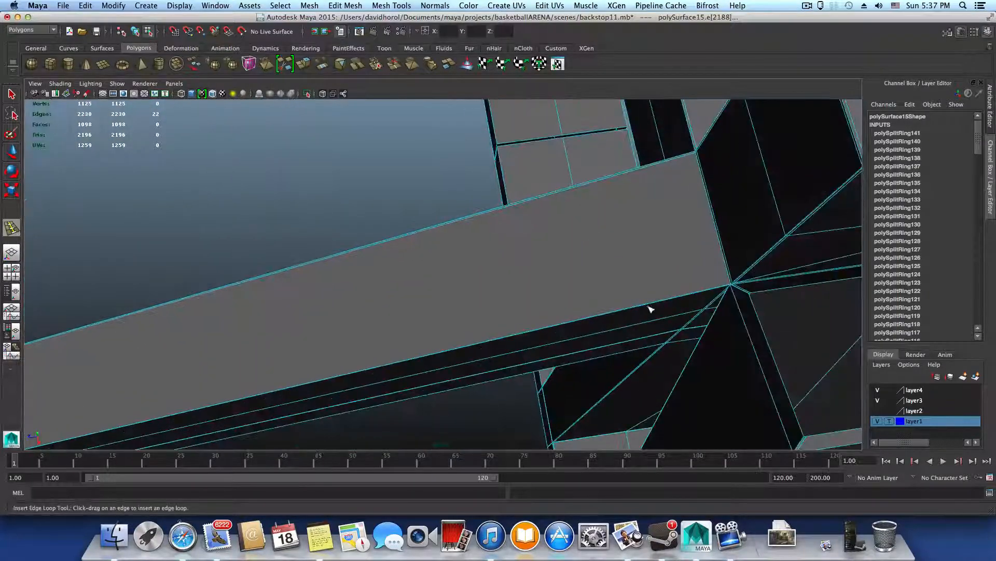
pyautogui.keyDown('alt'); pyautogui.moveTo(652, 307); pyautogui.dragTo(516, 294, button='middle'); pyautogui.keyUp('alt')
pyautogui.keyDown('alt'); pyautogui.moveTo(516, 294); pyautogui.dragTo(561, 308, button='right'); pyautogui.keyUp('alt')
pyautogui.moveTo(498, 281); pyautogui.dragTo(519, 272)
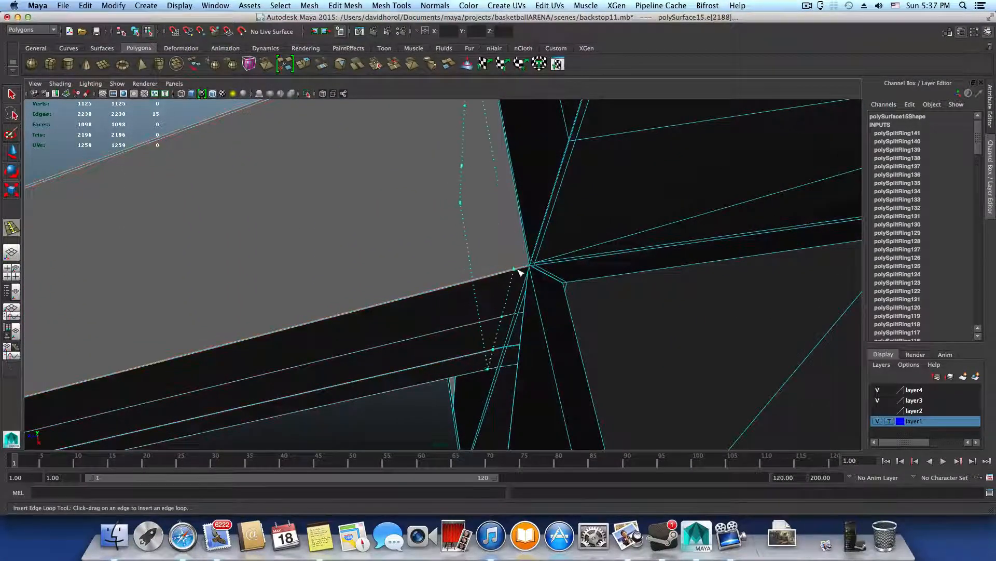
pyautogui.keyDown('alt'); pyautogui.moveTo(503, 304); pyautogui.dragTo(476, 305, button='right'); pyautogui.keyUp('alt')
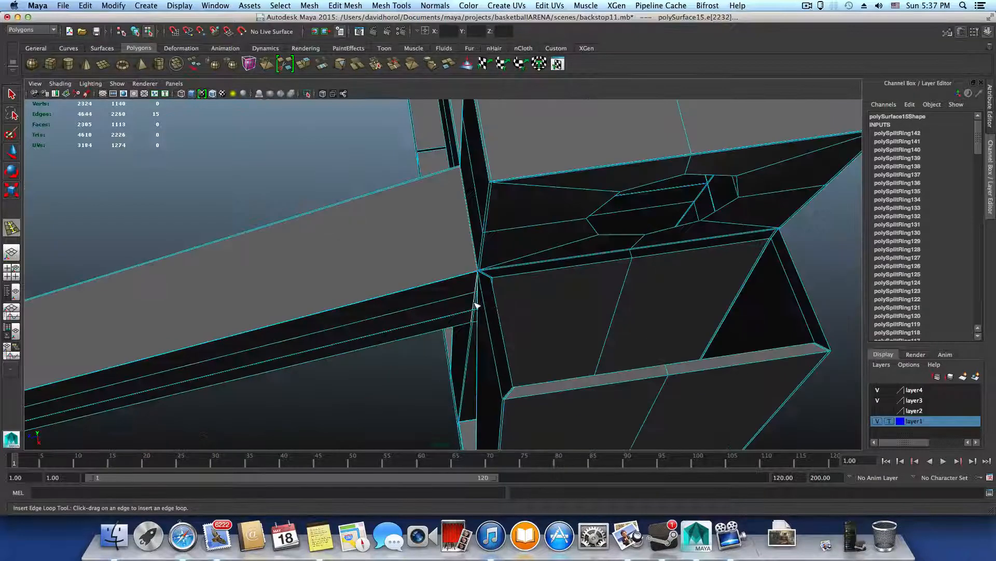
# Examine the existing edge loops at the corners where the beams meet the upright post
pyautogui.keyDown('alt'); pyautogui.moveTo(476, 305); pyautogui.dragTo(596, 156); pyautogui.keyUp('alt')
pyautogui.keyDown('alt'); pyautogui.moveTo(596, 156); pyautogui.dragTo(457, 445, button='middle'); pyautogui.keyUp('alt')
pyautogui.keyDown('alt'); pyautogui.moveTo(459, 370); pyautogui.dragTo(539, 332); pyautogui.keyUp('alt')
pyautogui.keyDown('alt'); pyautogui.moveTo(538, 332); pyautogui.dragTo(595, 337, button='right'); pyautogui.keyUp('alt')
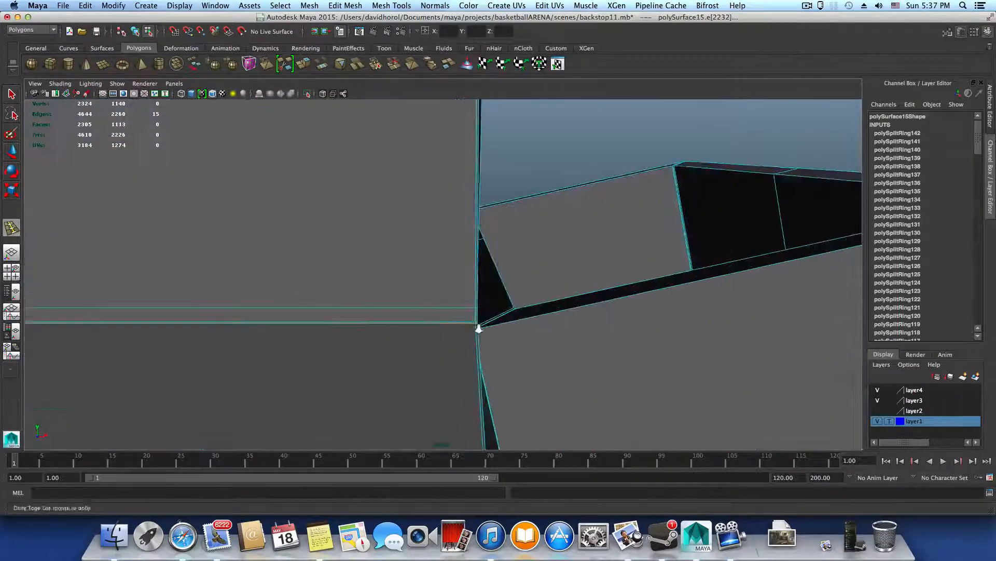
pyautogui.keyDown('alt'); pyautogui.moveTo(477, 328); pyautogui.dragTo(562, 356, button='right'); pyautogui.keyUp('alt')
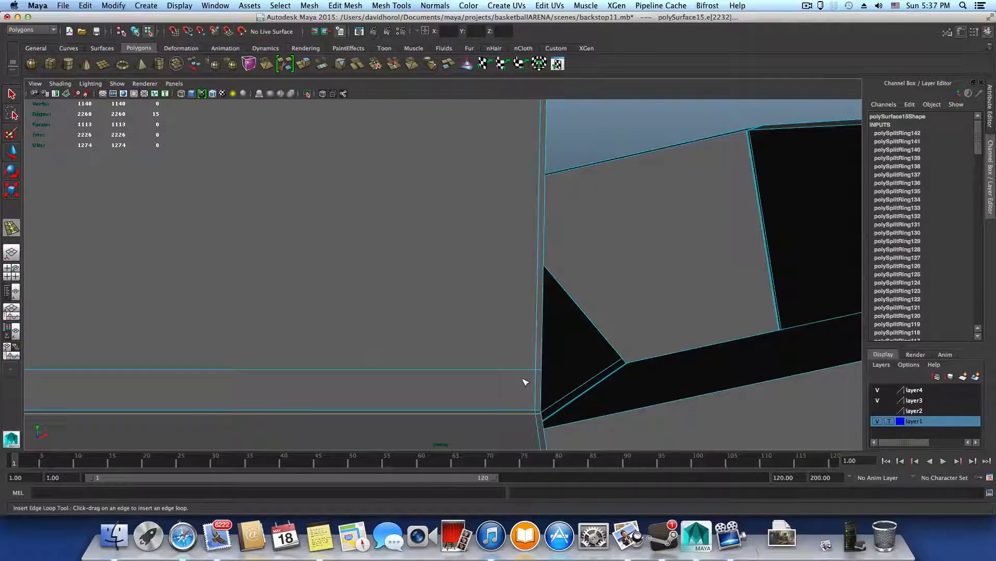
pyautogui.keyDown('alt'); pyautogui.moveTo(499, 374); pyautogui.dragTo(484, 370, button='right'); pyautogui.keyUp('alt')
pyautogui.keyDown('alt'); pyautogui.moveTo(484, 369); pyautogui.dragTo(465, 365); pyautogui.keyUp('alt')
pyautogui.keyDown('alt'); pyautogui.moveTo(460, 365); pyautogui.dragTo(748, 404, button='middle'); pyautogui.keyUp('alt')
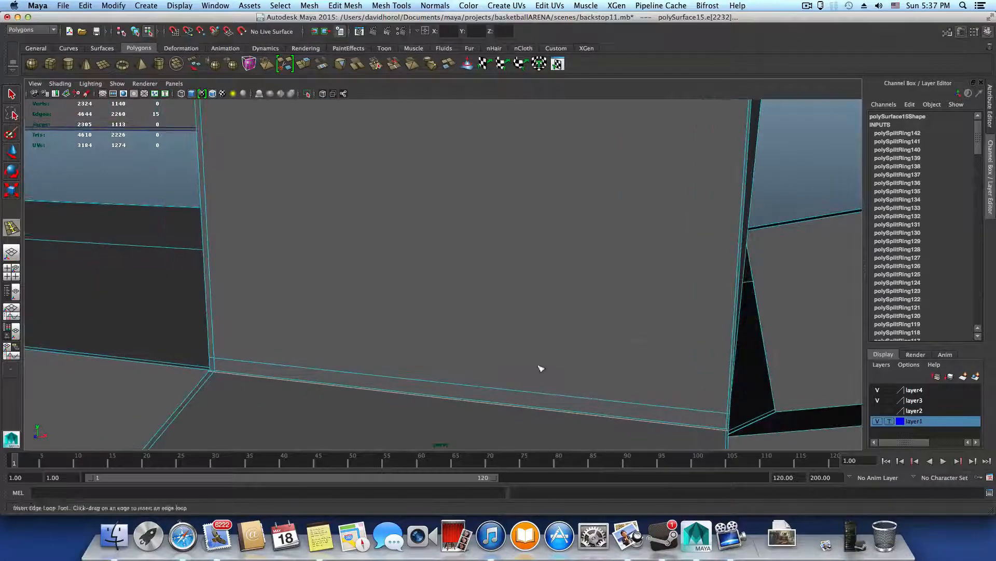
pyautogui.keyDown('alt'); pyautogui.moveTo(568, 367); pyautogui.dragTo(648, 368, button='middle'); pyautogui.keyUp('alt')
pyautogui.keyDown('alt'); pyautogui.moveTo(648, 368); pyautogui.dragTo(585, 371); pyautogui.keyUp('alt')
pyautogui.keyDown('alt'); pyautogui.moveTo(585, 371); pyautogui.dragTo(631, 389, button='right'); pyautogui.keyUp('alt')
pyautogui.keyDown('alt'); pyautogui.moveTo(605, 385); pyautogui.dragTo(506, 314, button='middle'); pyautogui.keyUp('alt')
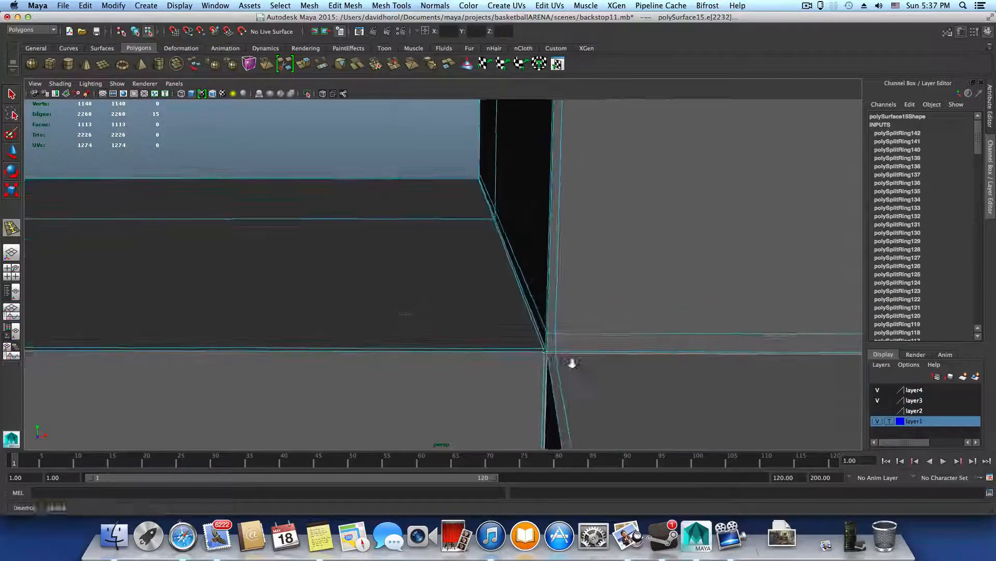
pyautogui.keyDown('alt'); pyautogui.moveTo(572, 363); pyautogui.dragTo(611, 375, button='right'); pyautogui.keyUp('alt')
pyautogui.keyDown('alt'); pyautogui.moveTo(612, 375); pyautogui.dragTo(592, 374, button='middle'); pyautogui.keyUp('alt')
pyautogui.keyDown('alt'); pyautogui.moveTo(592, 374); pyautogui.dragTo(596, 378); pyautogui.keyUp('alt')
pyautogui.moveTo(596, 378)
pyautogui.keyDown('alt'); pyautogui.mouseDown(button='middle')
pyautogui.moveTo(561, 349)
pyautogui.moveTo(602, 382)
pyautogui.mouseUp(button='middle'); pyautogui.keyUp('alt')
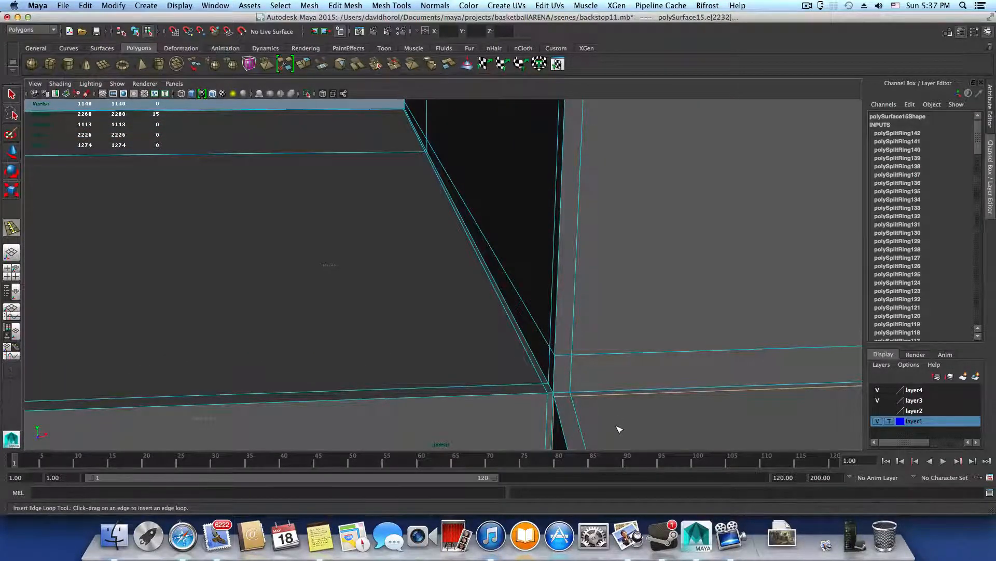
pyautogui.scroll(-5, 619, 429)
pyautogui.keyDown('alt'); pyautogui.moveTo(502, 399); pyautogui.dragTo(799, 414, button='middle'); pyautogui.keyUp('alt')
pyautogui.keyDown('alt'); pyautogui.moveTo(576, 407); pyautogui.dragTo(718, 405, button='middle'); pyautogui.keyUp('alt')
pyautogui.scroll(-4, 541, 390)
pyautogui.keyDown('alt'); pyautogui.moveTo(629, 380); pyautogui.dragTo(456, 414, button='middle'); pyautogui.keyUp('alt')
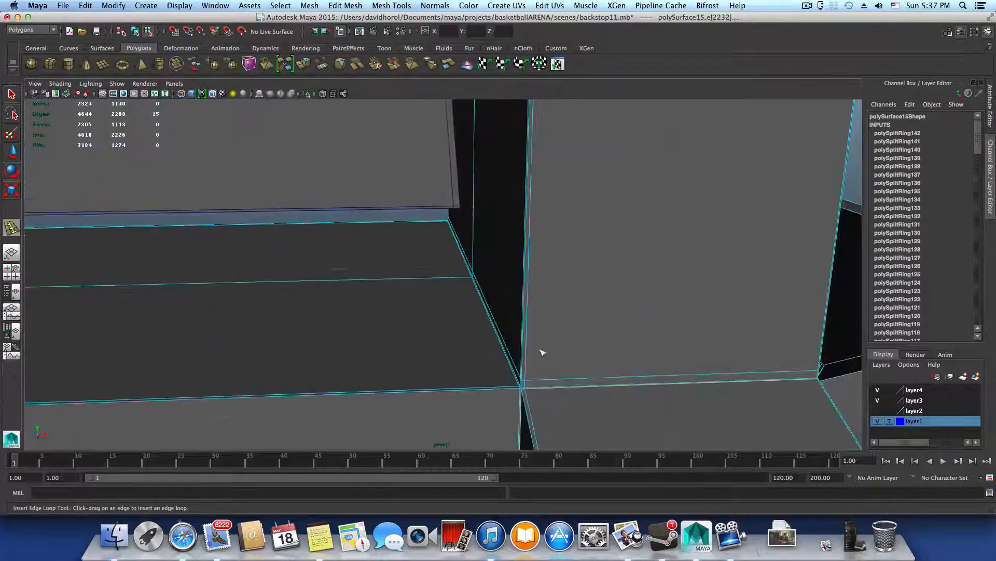
pyautogui.keyDown('alt'); pyautogui.moveTo(542, 352); pyautogui.dragTo(395, 332, button='middle'); pyautogui.keyUp('alt')
# Preview the mesh smoothed around the post joints and slanted beams, and return to the unsmoothed display
pyautogui.scroll(-10, 467, 265)
pyautogui.press('3')
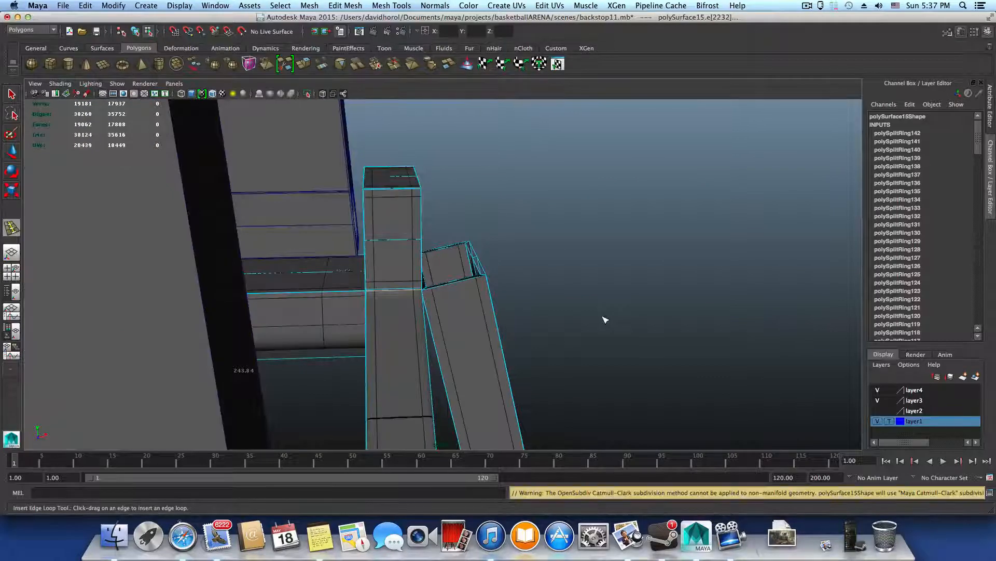
pyautogui.keyDown('alt'); pyautogui.moveTo(647, 328); pyautogui.dragTo(544, 319); pyautogui.keyUp('alt')
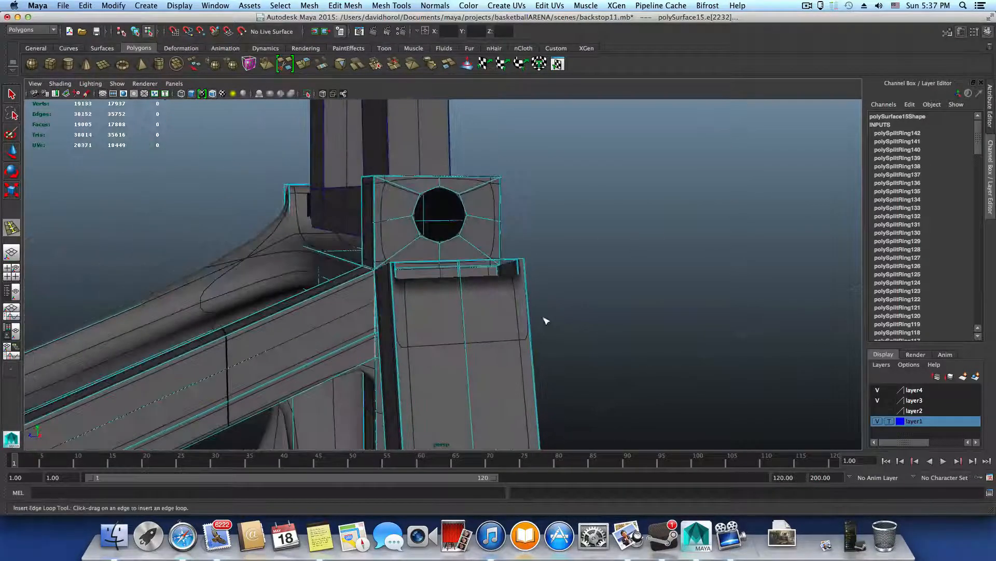
pyautogui.keyDown('alt'); pyautogui.moveTo(515, 313); pyautogui.dragTo(535, 278, button='middle'); pyautogui.keyUp('alt')
pyautogui.keyDown('alt'); pyautogui.moveTo(535, 278); pyautogui.dragTo(554, 290); pyautogui.keyUp('alt')
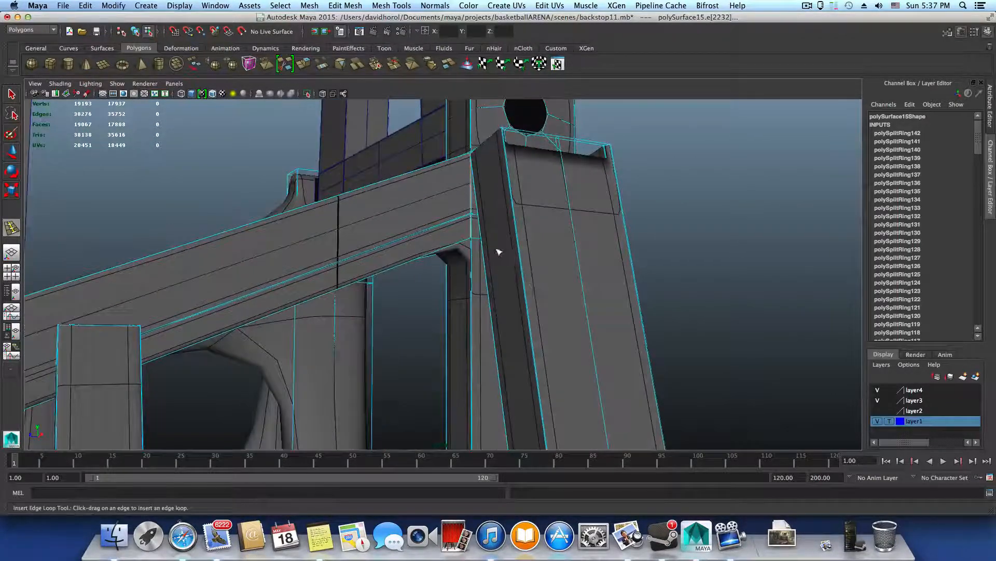
pyautogui.scroll(-6, 505, 305)
pyautogui.keyDown('alt'); pyautogui.moveTo(477, 320); pyautogui.dragTo(413, 322); pyautogui.keyUp('alt')
pyautogui.keyDown('alt'); pyautogui.moveTo(693, 361); pyautogui.dragTo(603, 346); pyautogui.keyUp('alt')
pyautogui.keyDown('alt'); pyautogui.moveTo(432, 337); pyautogui.dragTo(550, 338, button='right'); pyautogui.keyUp('alt')
pyautogui.keyDown('alt'); pyautogui.moveTo(353, 306); pyautogui.dragTo(534, 356, button='middle'); pyautogui.keyUp('alt')
pyautogui.press('1')
# Insert an edge loop across the slanted beam, close to its end at the support block
pyautogui.keyDown('alt'); pyautogui.moveTo(597, 356); pyautogui.dragTo(727, 343, button='middle'); pyautogui.keyUp('alt')
pyautogui.keyDown('alt'); pyautogui.moveTo(710, 344); pyautogui.dragTo(675, 375); pyautogui.keyUp('alt')
pyautogui.keyDown('alt'); pyautogui.moveTo(558, 318); pyautogui.dragTo(727, 329, button='middle'); pyautogui.keyUp('alt')
pyautogui.keyDown('alt'); pyautogui.moveTo(727, 329); pyautogui.dragTo(630, 336); pyautogui.keyUp('alt')
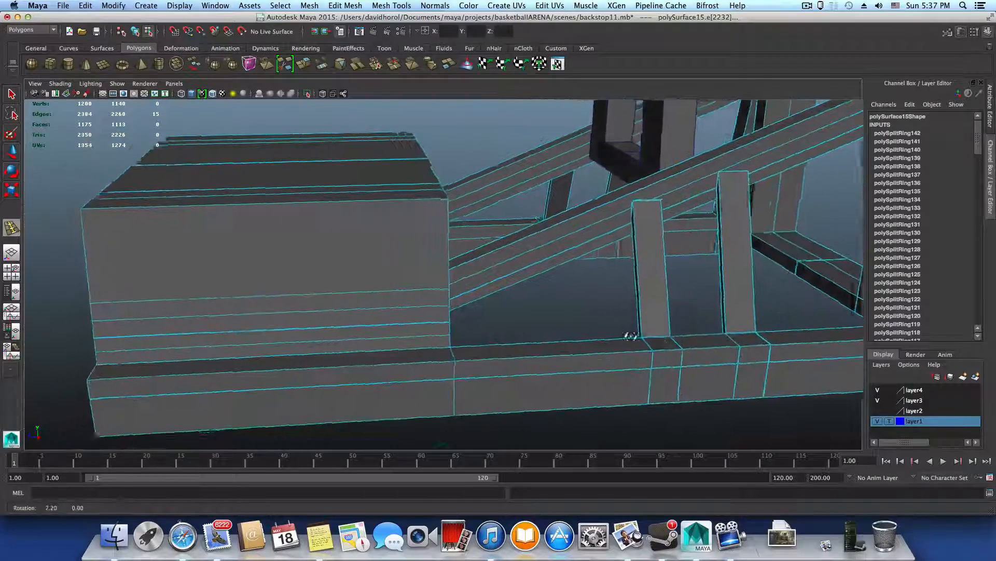
pyautogui.keyDown('alt'); pyautogui.moveTo(629, 336); pyautogui.dragTo(706, 360, button='middle'); pyautogui.keyUp('alt')
pyautogui.keyDown('alt'); pyautogui.moveTo(706, 360); pyautogui.dragTo(815, 361, button='right'); pyautogui.keyUp('alt')
pyautogui.keyDown('alt'); pyautogui.moveTo(646, 360); pyautogui.dragTo(826, 362, button='right'); pyautogui.keyUp('alt')
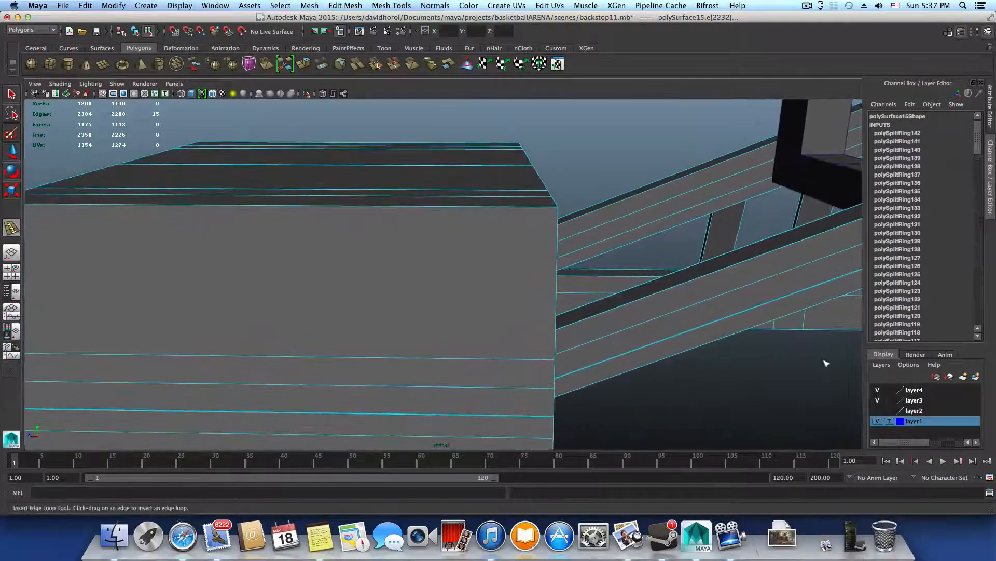
pyautogui.keyDown('alt'); pyautogui.moveTo(659, 338); pyautogui.dragTo(701, 338, button='right'); pyautogui.keyUp('alt')
pyautogui.keyDown('alt'); pyautogui.moveTo(509, 273); pyautogui.dragTo(425, 275, button='middle'); pyautogui.keyUp('alt')
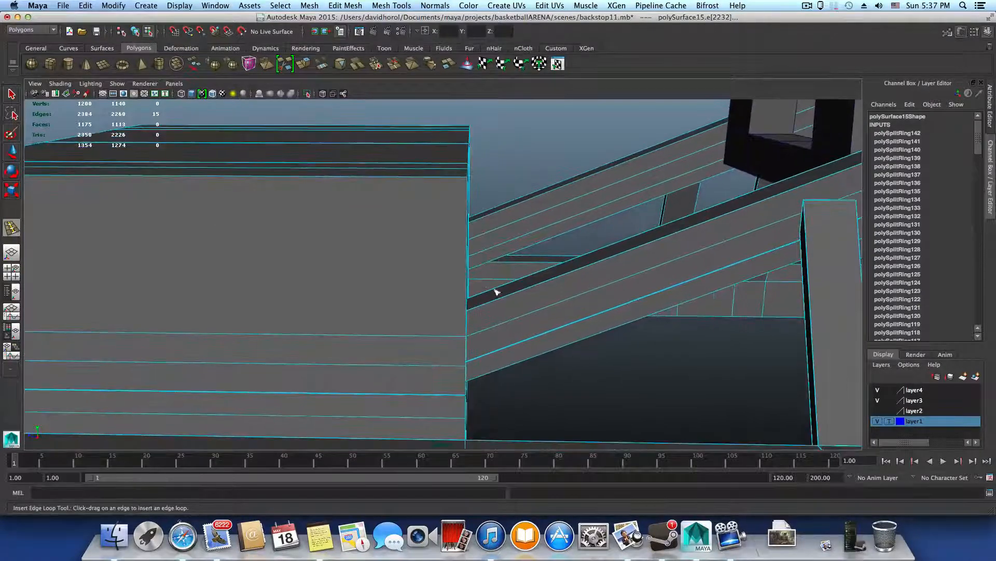
pyautogui.keyDown('alt'); pyautogui.moveTo(454, 319); pyautogui.dragTo(688, 332, button='right'); pyautogui.keyUp('alt')
pyautogui.keyDown('alt'); pyautogui.moveTo(687, 332); pyautogui.dragTo(641, 333); pyautogui.keyUp('alt')
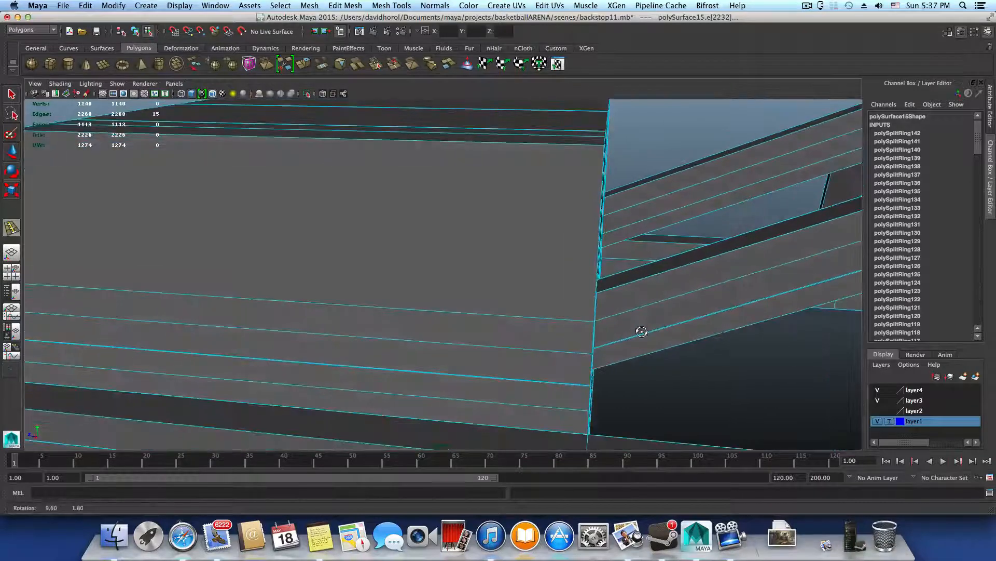
pyautogui.keyDown('alt'); pyautogui.moveTo(390, 287); pyautogui.dragTo(375, 288, button='middle'); pyautogui.keyUp('alt')
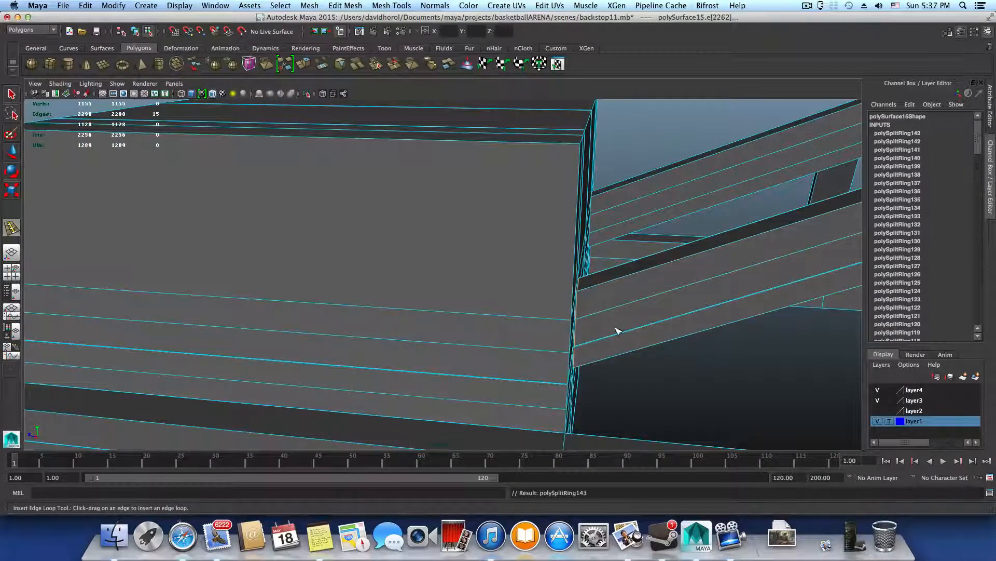
# Insert a horizontal edge loop around the support block, close to its upper edge
pyautogui.keyDown('alt'); pyautogui.moveTo(618, 331); pyautogui.dragTo(685, 345); pyautogui.keyUp('alt')
pyautogui.keyDown('alt'); pyautogui.moveTo(779, 334); pyautogui.dragTo(412, 297, button='middle'); pyautogui.keyUp('alt')
pyautogui.keyDown('alt'); pyautogui.moveTo(814, 288); pyautogui.dragTo(642, 296, button='middle'); pyautogui.keyUp('alt')
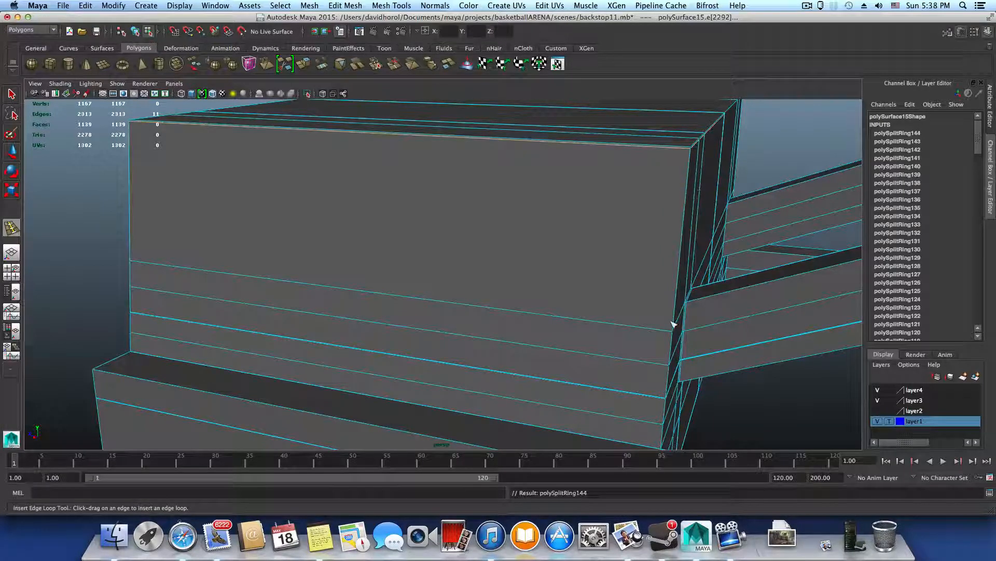
pyautogui.keyDown('alt'); pyautogui.moveTo(613, 253); pyautogui.dragTo(609, 256, button='middle'); pyautogui.keyUp('alt')
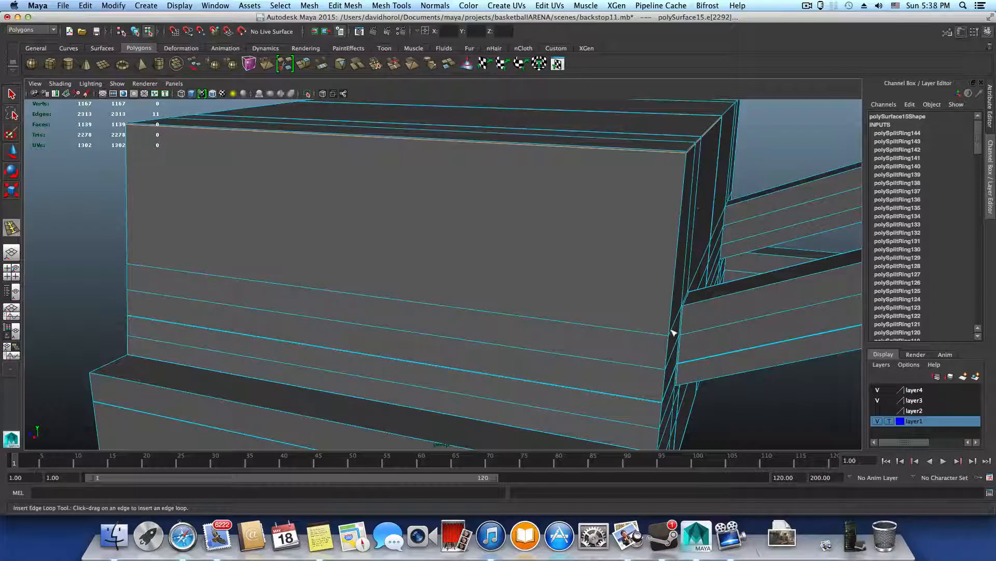
# Insert horizontal edge loops close to the seam where the support block meets the base beam
pyautogui.scroll(-5, 672, 335)
pyautogui.moveTo(664, 358)
pyautogui.keyDown('alt'); pyautogui.mouseDown(button='middle')
pyautogui.moveTo(628, 282)
pyautogui.moveTo(626, 169)
pyautogui.mouseUp(button='middle'); pyautogui.keyUp('alt')
pyautogui.moveTo(626, 171)
pyautogui.keyDown('alt'); pyautogui.mouseDown(button='right')
pyautogui.moveTo(592, 184)
pyautogui.moveTo(773, 212)
pyautogui.mouseUp(button='right'); pyautogui.keyUp('alt')
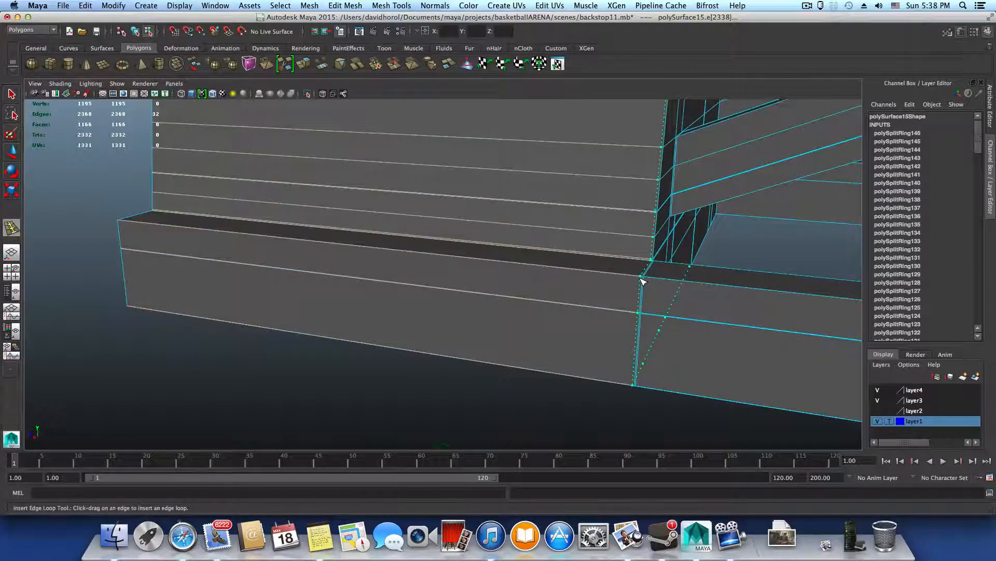
# Insert vertical edge loops through the support block and base beam, close to both corners of the block's outer side
pyautogui.keyDown('alt'); pyautogui.moveTo(554, 273); pyautogui.dragTo(277, 238, button='right'); pyautogui.keyUp('alt')
pyautogui.keyDown('alt'); pyautogui.moveTo(513, 267); pyautogui.dragTo(602, 286); pyautogui.keyUp('alt')
pyautogui.keyDown('alt'); pyautogui.moveTo(602, 286); pyautogui.dragTo(489, 278, button='middle'); pyautogui.keyUp('alt')
pyautogui.keyDown('alt'); pyautogui.moveTo(490, 278); pyautogui.dragTo(607, 301); pyautogui.keyUp('alt')
pyautogui.keyDown('alt'); pyautogui.moveTo(608, 301); pyautogui.dragTo(663, 345, button='middle'); pyautogui.keyUp('alt')
pyautogui.moveTo(663, 345)
pyautogui.keyDown('alt'); pyautogui.mouseDown(button='right')
pyautogui.moveTo(779, 359)
pyautogui.moveTo(672, 338)
pyautogui.mouseUp(button='right'); pyautogui.keyUp('alt')
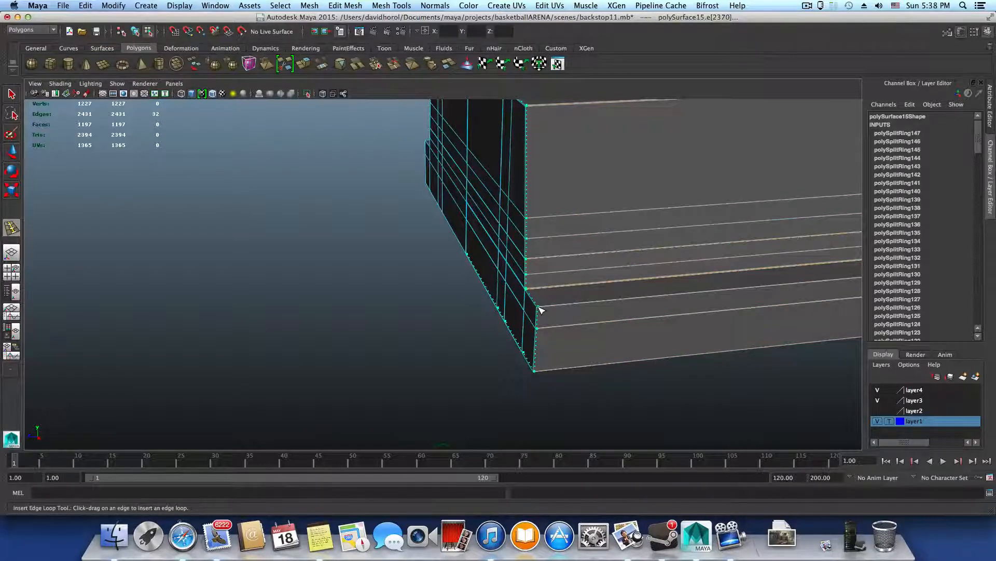
pyautogui.click(540, 310)
# Preview the support block and base beam smoothed, and return to the unsmoothed display
pyautogui.keyDown('alt'); pyautogui.moveTo(515, 254); pyautogui.dragTo(574, 352, button='middle'); pyautogui.keyUp('alt')
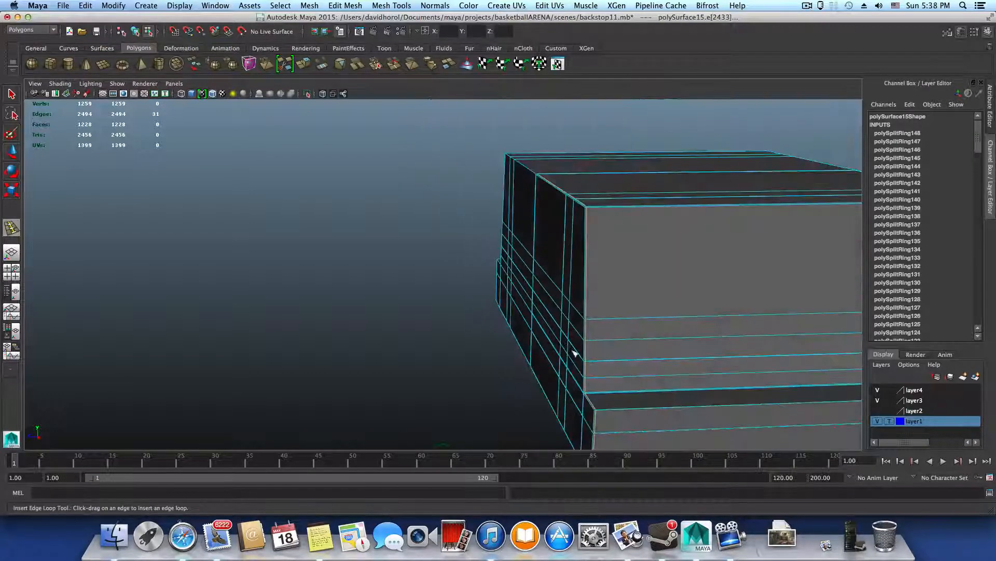
pyautogui.keyDown('alt'); pyautogui.moveTo(574, 351); pyautogui.dragTo(535, 287); pyautogui.keyUp('alt')
pyautogui.press('3')
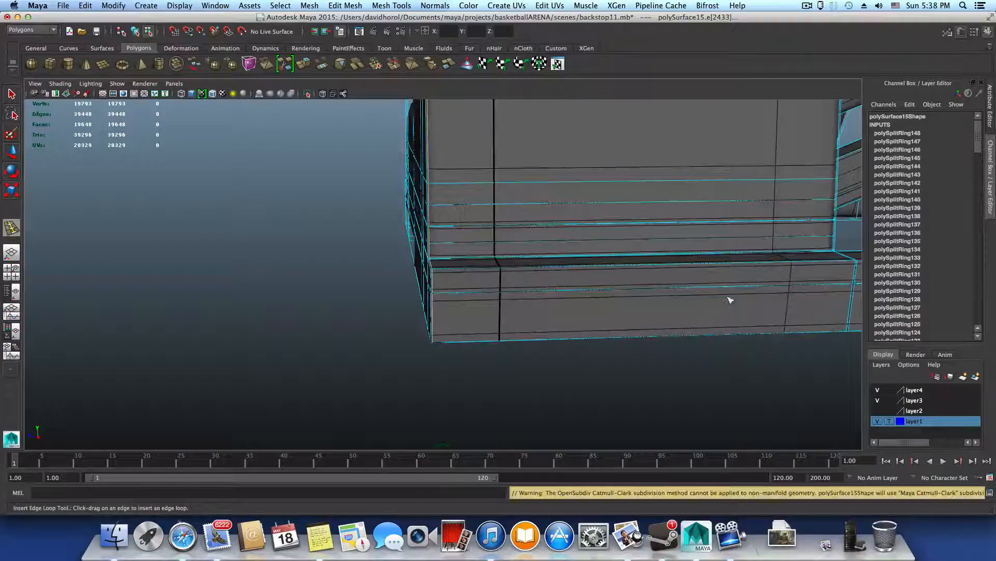
pyautogui.keyDown('alt'); pyautogui.moveTo(745, 261); pyautogui.dragTo(406, 348, button='middle'); pyautogui.keyUp('alt')
pyautogui.keyDown('alt'); pyautogui.moveTo(406, 348); pyautogui.dragTo(264, 356); pyautogui.keyUp('alt')
pyautogui.press('1')
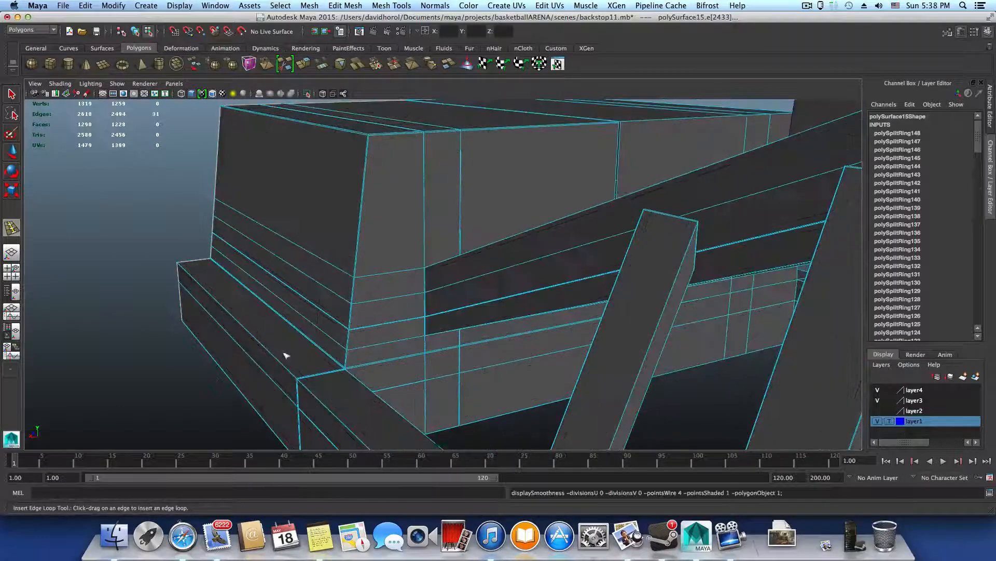
# Insert a vertical edge loop on the support block's beam-side face close to its outer corner, and check it in smooth preview
pyautogui.keyDown('alt'); pyautogui.moveTo(285, 351); pyautogui.dragTo(430, 401, button='right'); pyautogui.keyUp('alt')
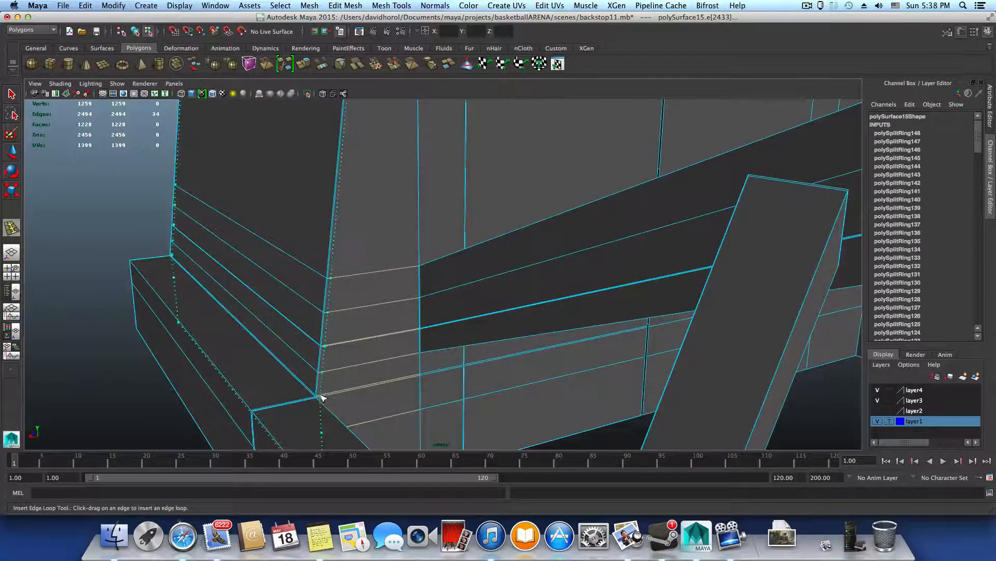
pyautogui.press('3')
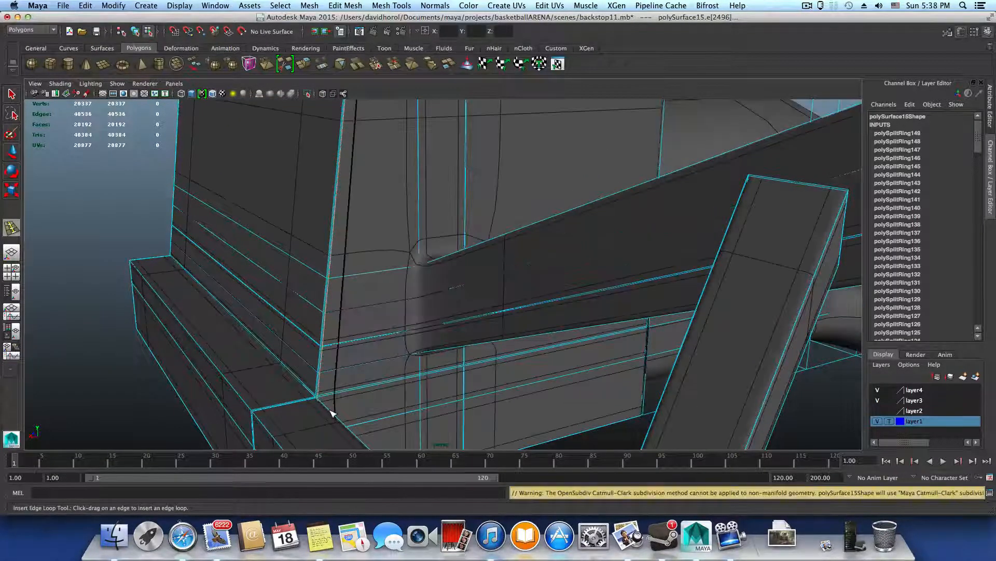
pyautogui.keyDown('alt'); pyautogui.moveTo(329, 411); pyautogui.dragTo(367, 388); pyautogui.keyUp('alt')
pyautogui.press('1')
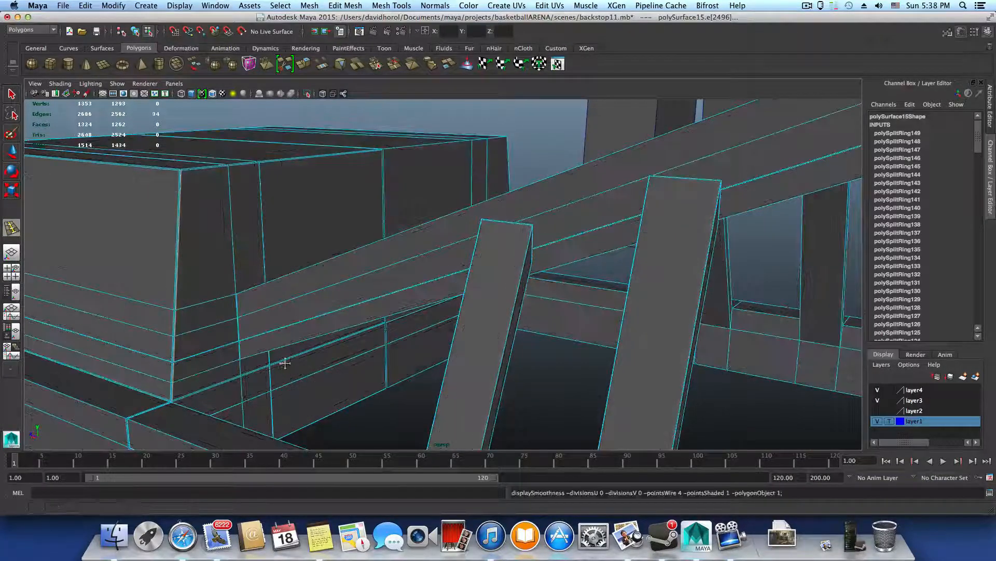
# Insert an edge loop around the support block and along the slanted beam, close to the beam's upper edge
pyautogui.keyDown('alt'); pyautogui.moveTo(285, 360); pyautogui.dragTo(632, 270, button='right'); pyautogui.keyUp('alt')
pyautogui.keyDown('alt'); pyautogui.moveTo(335, 336); pyautogui.dragTo(447, 321); pyautogui.keyUp('alt')
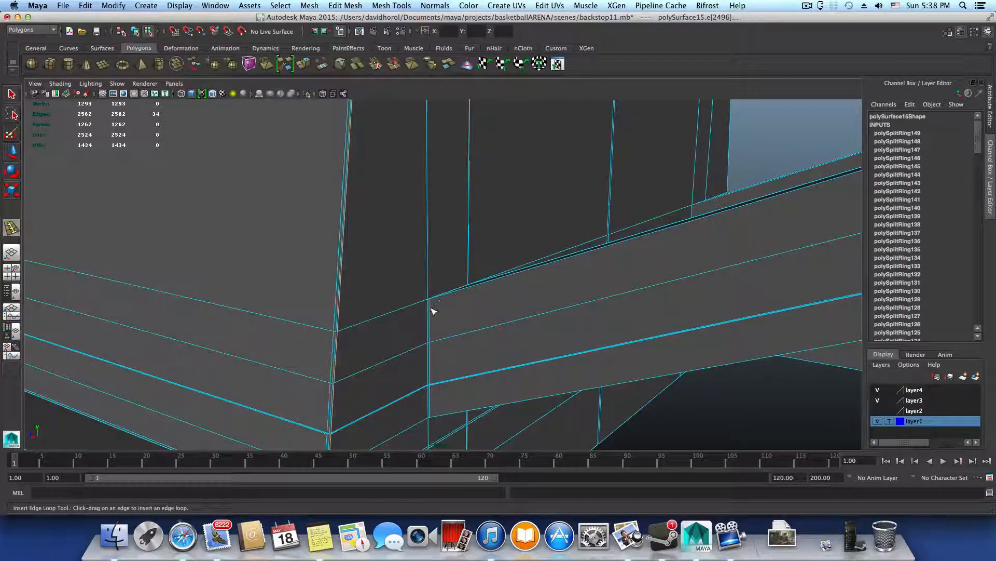
pyautogui.click(338, 331)
pyautogui.keyDown('alt'); pyautogui.moveTo(367, 301); pyautogui.dragTo(415, 297); pyautogui.keyUp('alt')
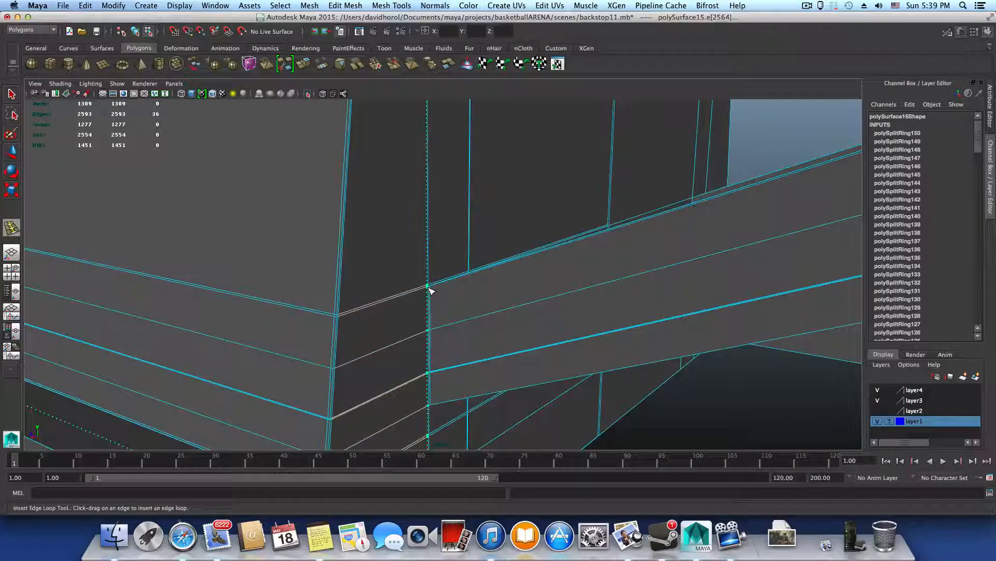
# Insert a vertical edge loop on the support block close to the slanted beam's joint and another loop just below the beam's upper edge
pyautogui.click(429, 289)
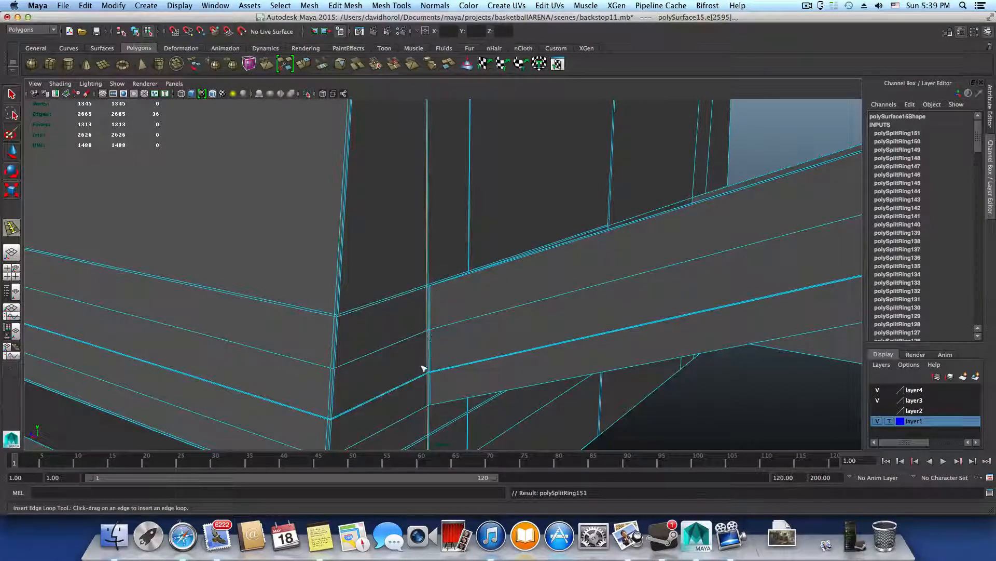
pyautogui.keyDown('alt'); pyautogui.moveTo(423, 368); pyautogui.dragTo(443, 344); pyautogui.keyUp('alt')
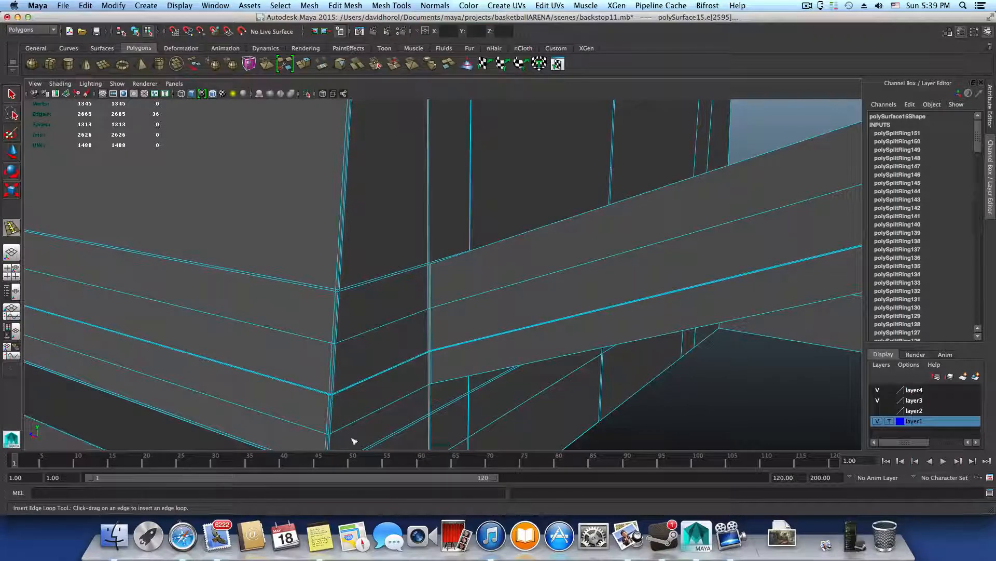
pyautogui.keyDown('alt'); pyautogui.moveTo(353, 440); pyautogui.dragTo(367, 353); pyautogui.keyUp('alt')
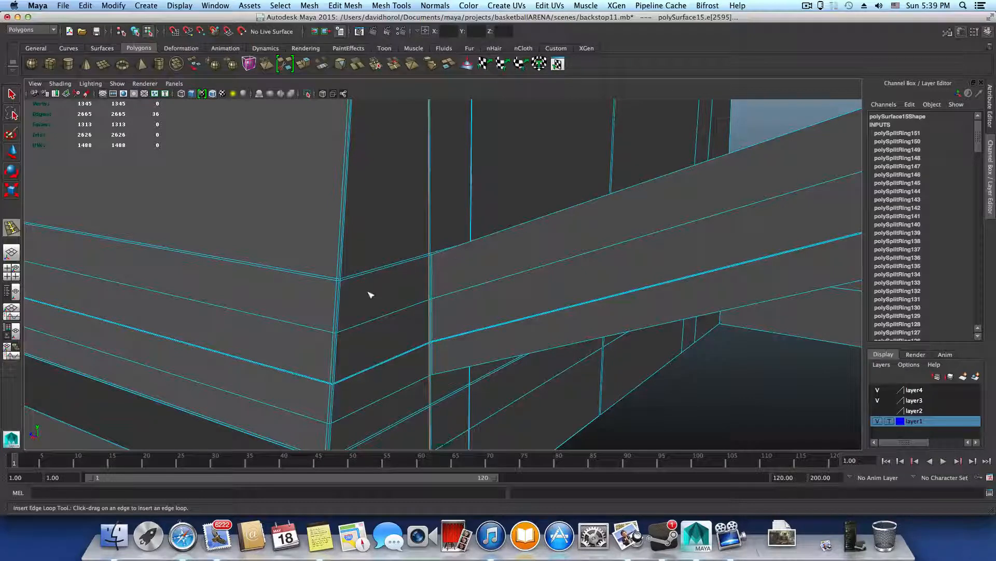
pyautogui.scroll(5, 379, 316)
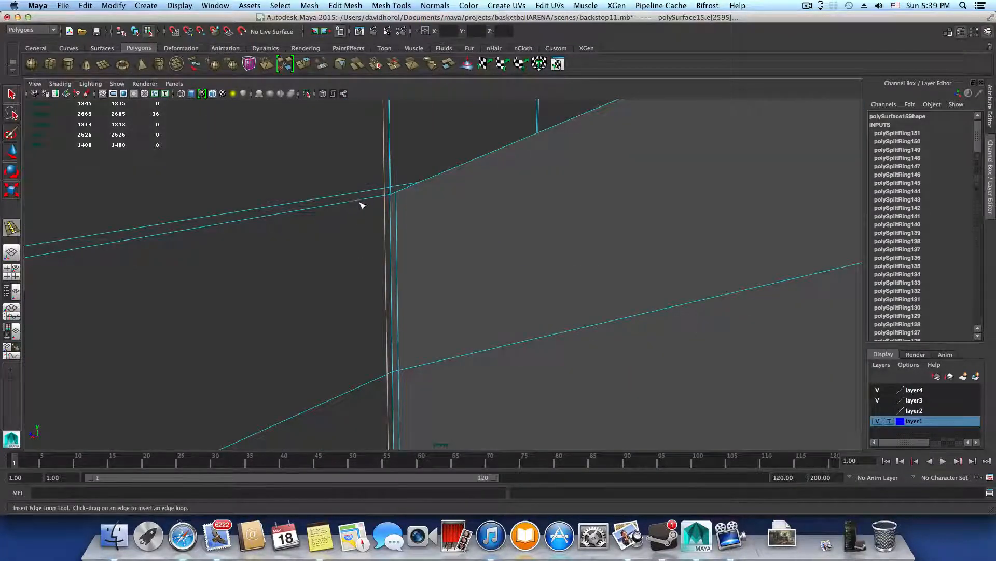
pyautogui.scroll(-3, 425, 256)
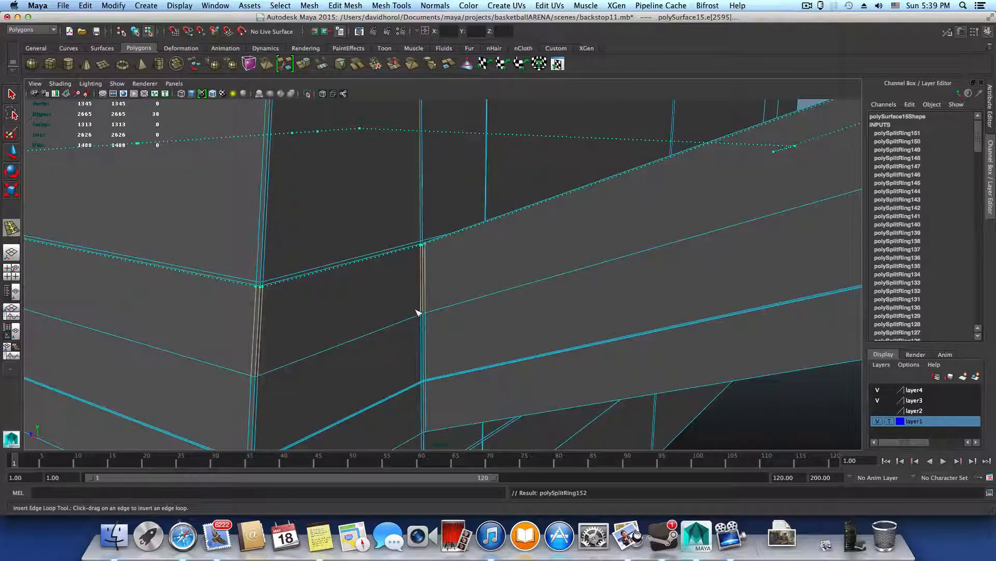
pyautogui.moveTo(417, 312); pyautogui.dragTo(419, 313)
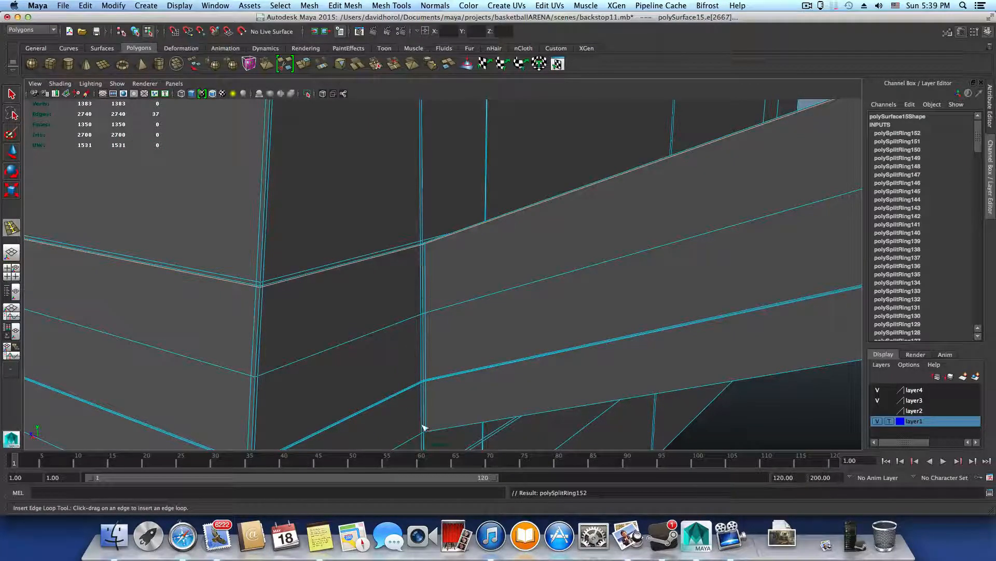
# Insert an edge loop around the support block and along the slanted beam's lower edge, and check it in smooth preview
pyautogui.keyDown('alt'); pyautogui.moveTo(423, 427); pyautogui.dragTo(431, 364, button='middle'); pyautogui.keyUp('alt')
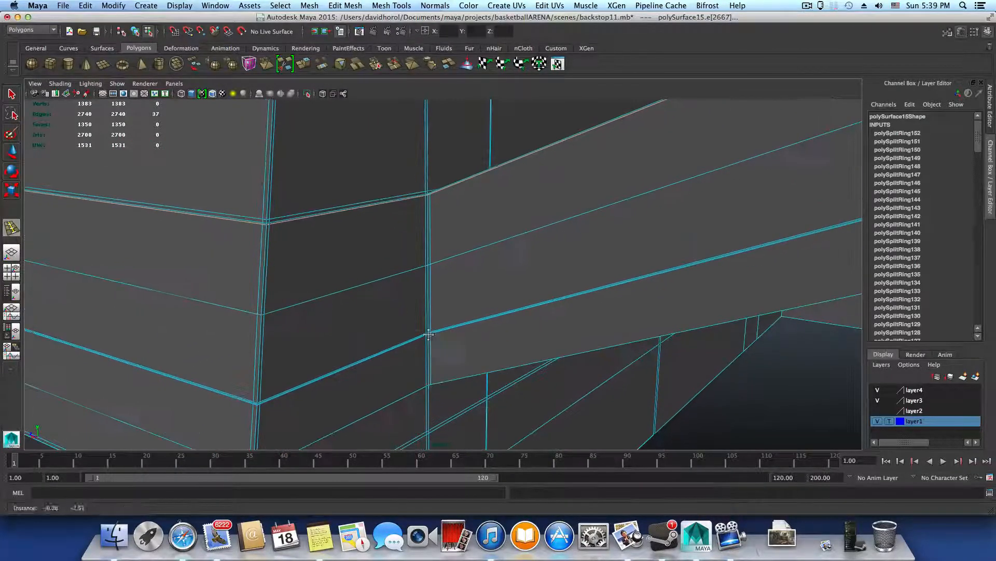
pyautogui.click(431, 385)
pyautogui.keyDown('alt'); pyautogui.moveTo(470, 379); pyautogui.dragTo(493, 425); pyautogui.keyUp('alt')
pyautogui.keyDown('alt'); pyautogui.moveTo(459, 387); pyautogui.dragTo(392, 226, button='middle'); pyautogui.keyUp('alt')
pyautogui.keyDown('alt'); pyautogui.moveTo(461, 261); pyautogui.dragTo(505, 311, button='right'); pyautogui.keyUp('alt')
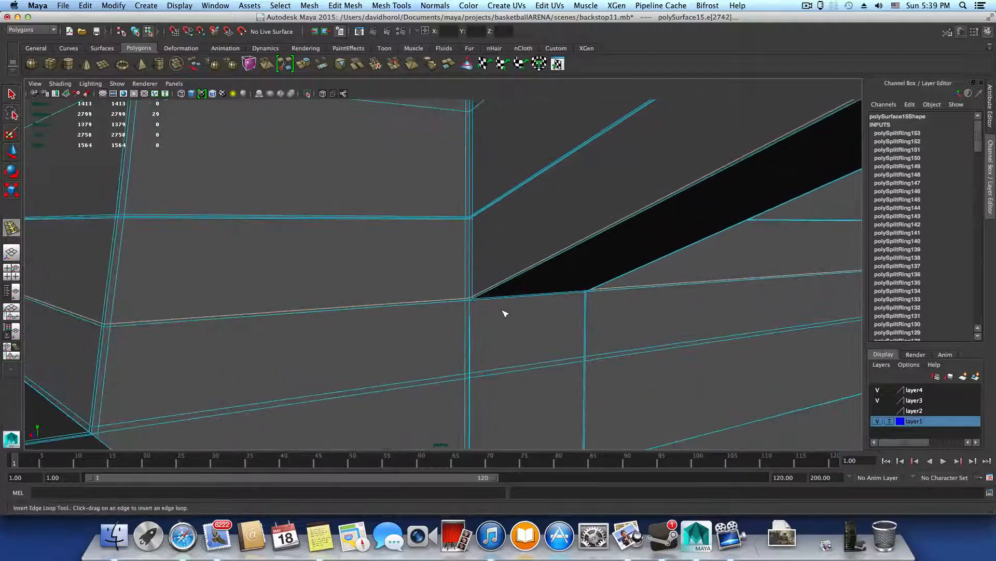
pyautogui.press('3')
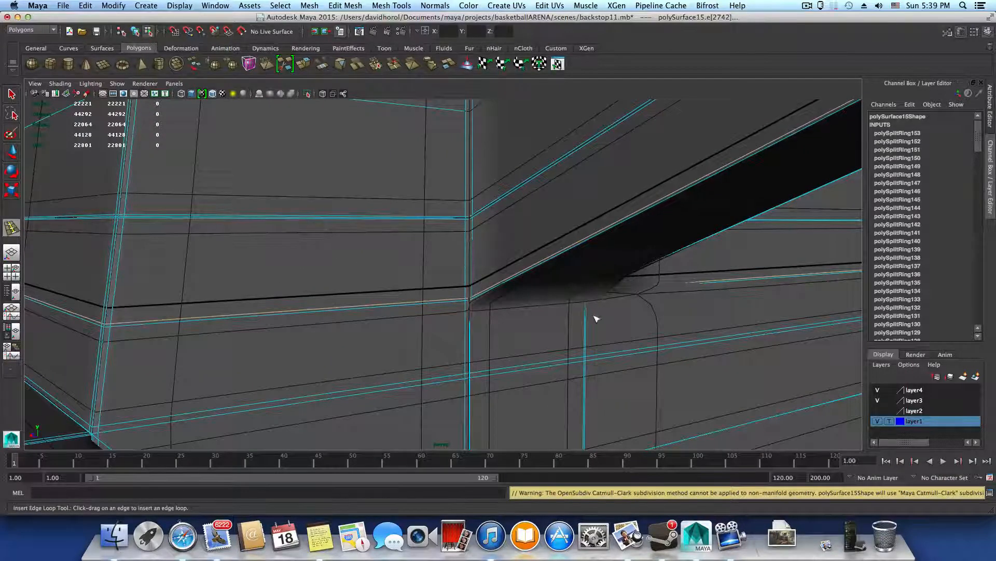
pyautogui.keyDown('alt'); pyautogui.moveTo(596, 319); pyautogui.dragTo(633, 309); pyautogui.keyUp('alt')
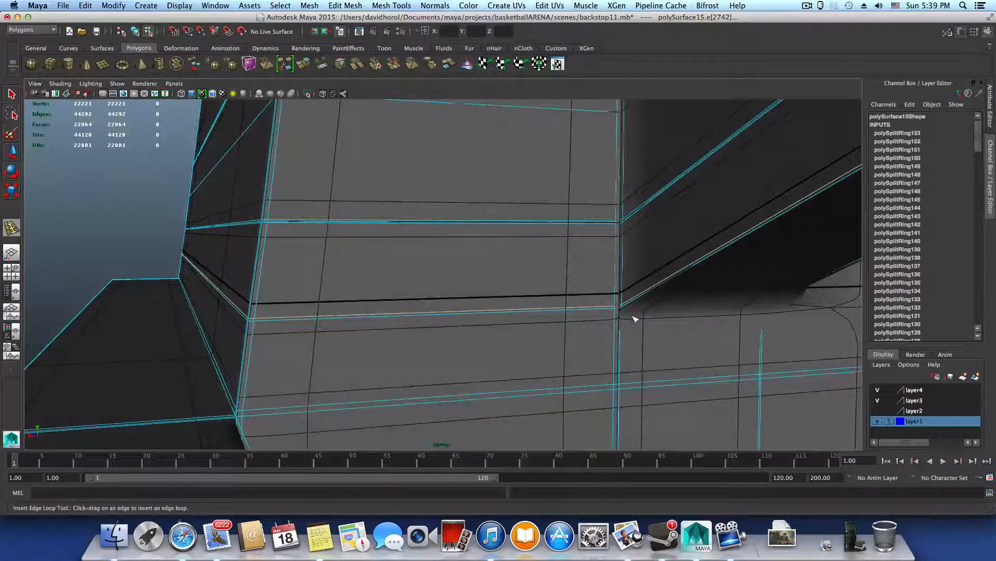
pyautogui.press('1')
# Insert two more supporting edge loops on the support block where its inner side meets the slanted beam, checking the corner in smooth preview
pyautogui.keyDown('alt'); pyautogui.moveTo(785, 338); pyautogui.dragTo(333, 333); pyautogui.keyUp('alt')
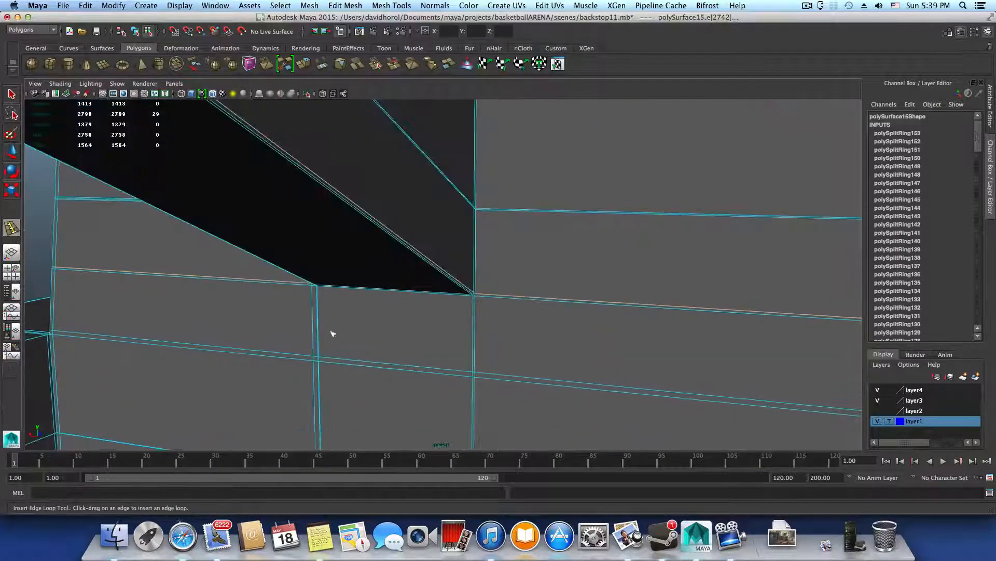
pyautogui.moveTo(477, 295); pyautogui.dragTo(478, 297)
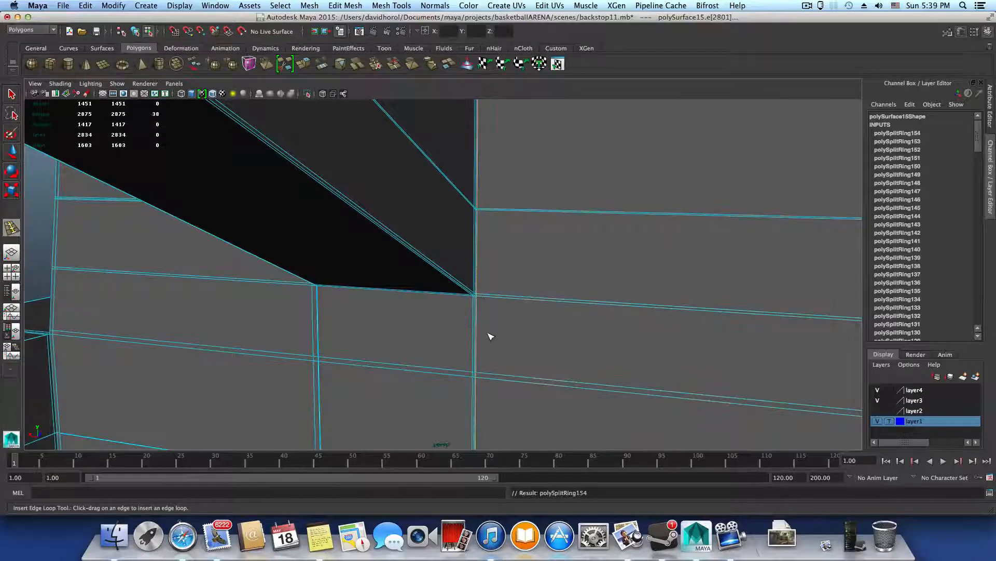
pyautogui.press('3')
pyautogui.keyDown('alt'); pyautogui.moveTo(471, 334); pyautogui.dragTo(451, 319); pyautogui.keyUp('alt')
pyautogui.press('1')
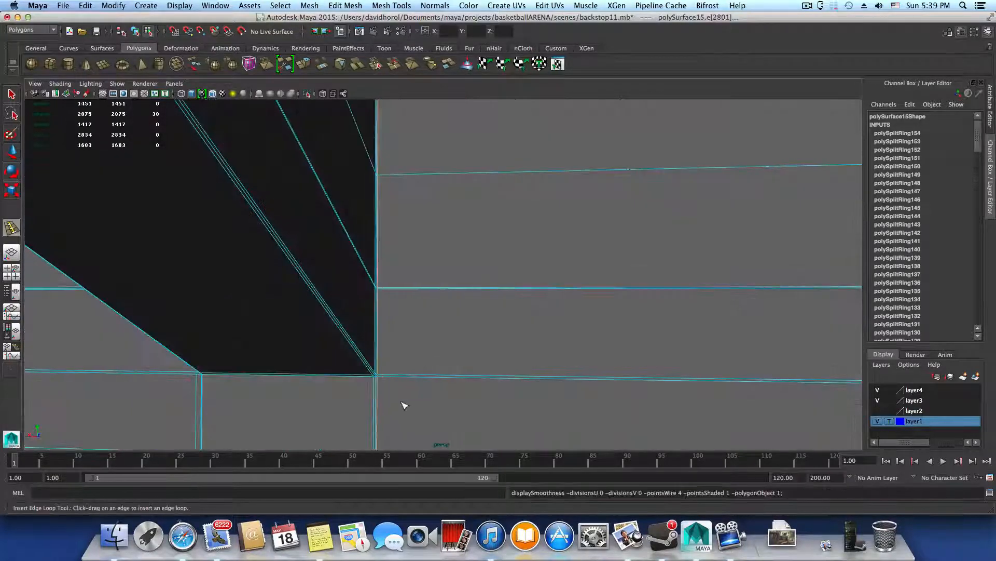
pyautogui.moveTo(376, 395); pyautogui.dragTo(439, 340)
# Inspect the backstop's base frame, beams and posts from several sides in smooth preview, and return to the unsmoothed display
pyautogui.press('3')
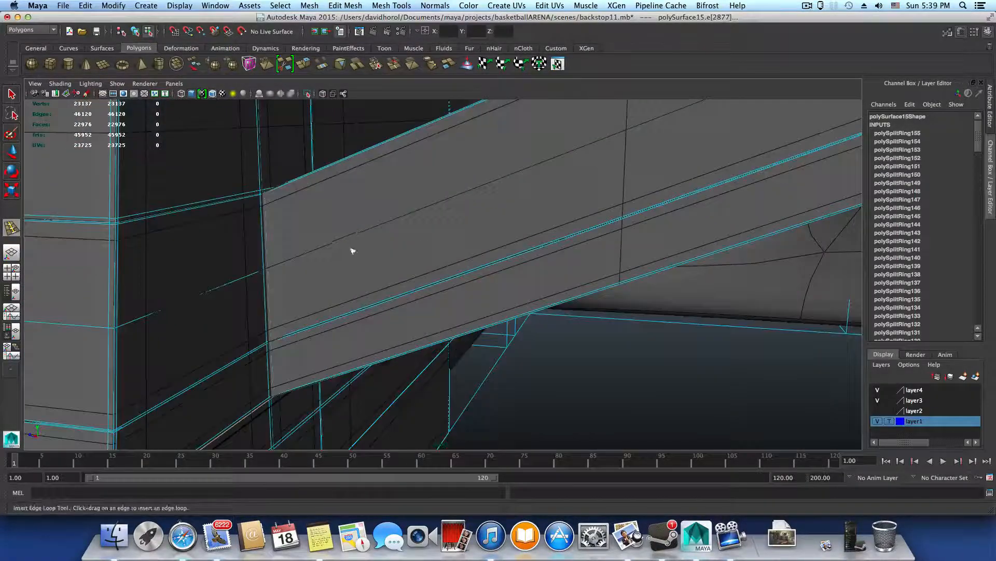
pyautogui.keyDown('alt'); pyautogui.moveTo(352, 249); pyautogui.dragTo(453, 371); pyautogui.keyUp('alt')
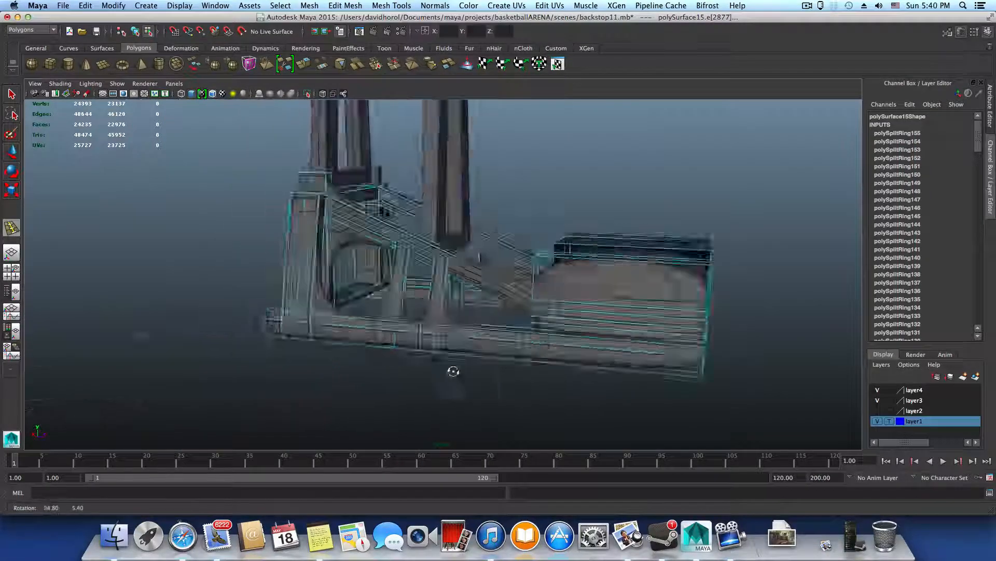
pyautogui.keyDown('alt'); pyautogui.moveTo(530, 392); pyautogui.dragTo(615, 354); pyautogui.keyUp('alt')
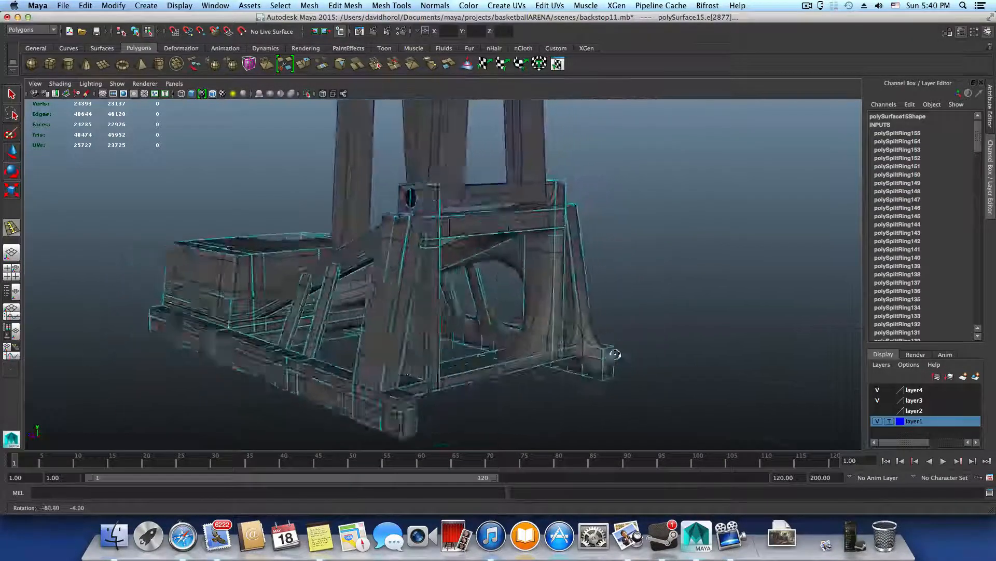
pyautogui.keyDown('alt'); pyautogui.moveTo(461, 336); pyautogui.dragTo(708, 323); pyautogui.keyUp('alt')
pyautogui.keyDown('alt'); pyautogui.moveTo(610, 309); pyautogui.dragTo(704, 310, button='right'); pyautogui.keyUp('alt')
pyautogui.keyDown('alt'); pyautogui.moveTo(704, 310); pyautogui.dragTo(435, 261); pyautogui.keyUp('alt')
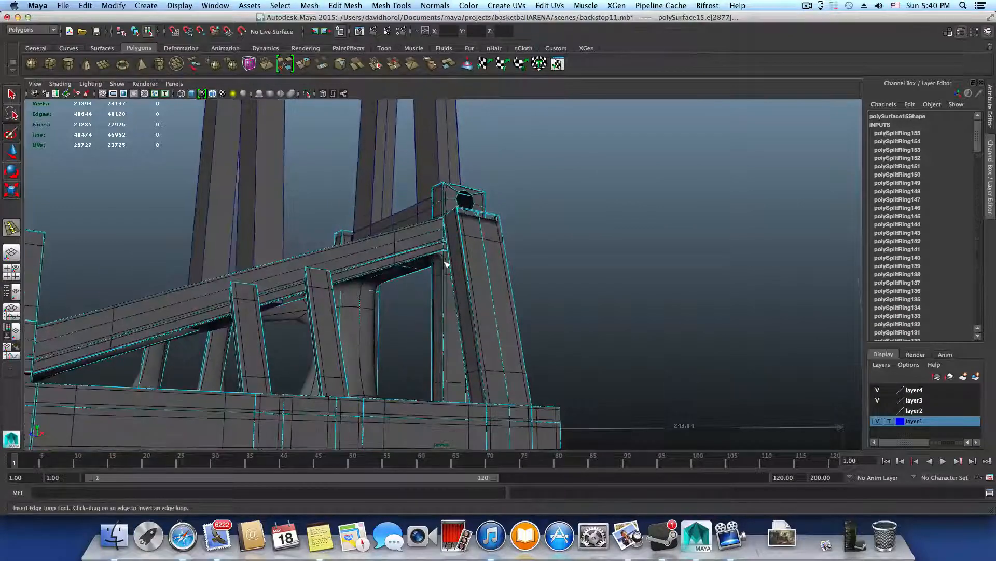
pyautogui.moveTo(447, 264)
pyautogui.keyDown('alt'); pyautogui.mouseDown(button='right')
pyautogui.moveTo(624, 306)
pyautogui.moveTo(549, 278)
pyautogui.moveTo(618, 290)
pyautogui.mouseUp(button='right'); pyautogui.keyUp('alt')
pyautogui.press('1')
# Insert a vertical edge loop at the slanted beam's upper end close to the post, and check it in smooth preview
pyautogui.keyDown('alt'); pyautogui.moveTo(465, 194); pyautogui.dragTo(510, 417, button='middle'); pyautogui.keyUp('alt')
pyautogui.keyDown('alt'); pyautogui.moveTo(489, 380); pyautogui.dragTo(612, 429, button='right'); pyautogui.keyUp('alt')
pyautogui.keyDown('alt'); pyautogui.moveTo(612, 430); pyautogui.dragTo(552, 363, button='middle'); pyautogui.keyUp('alt')
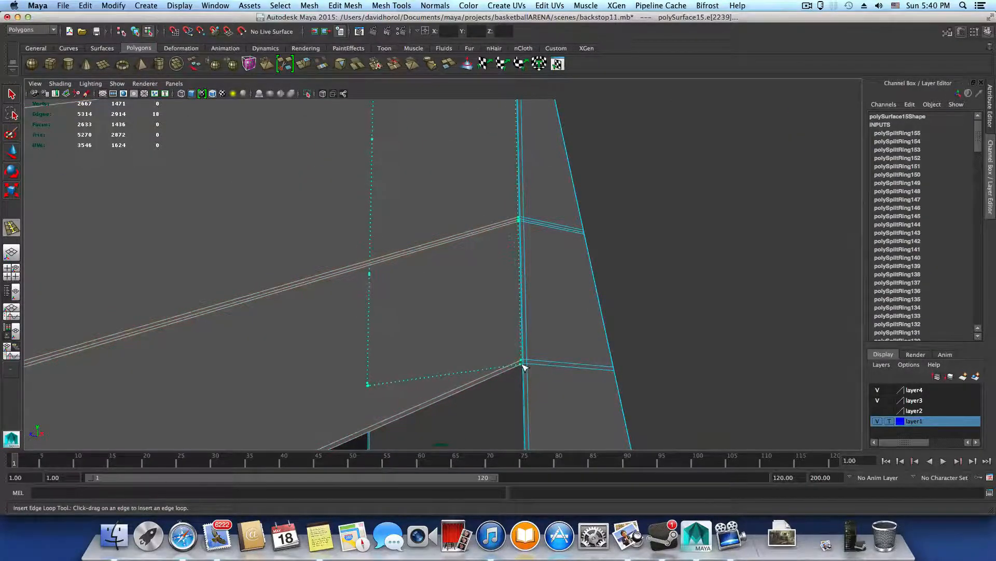
pyautogui.press('3')
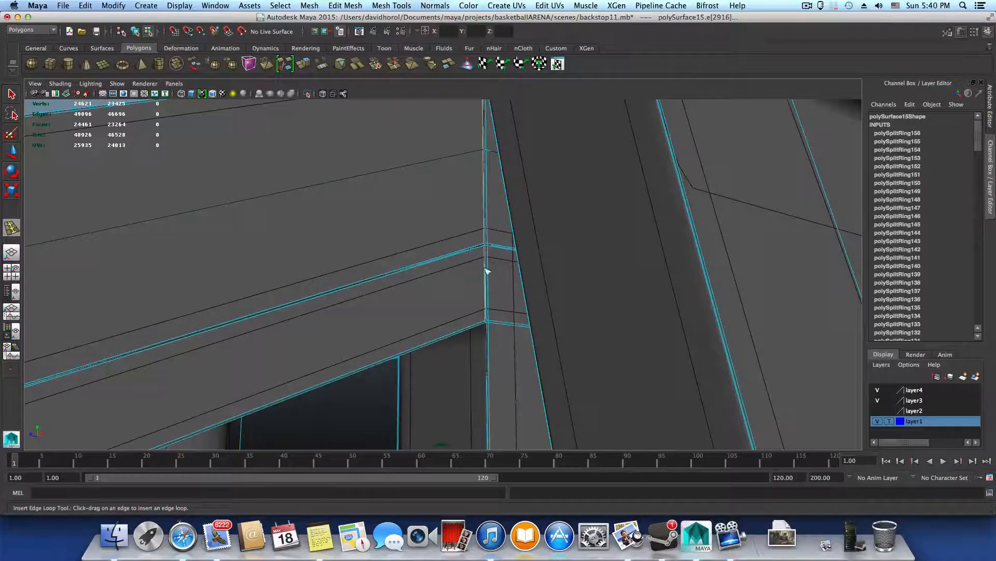
pyautogui.scroll(-6, 496, 368)
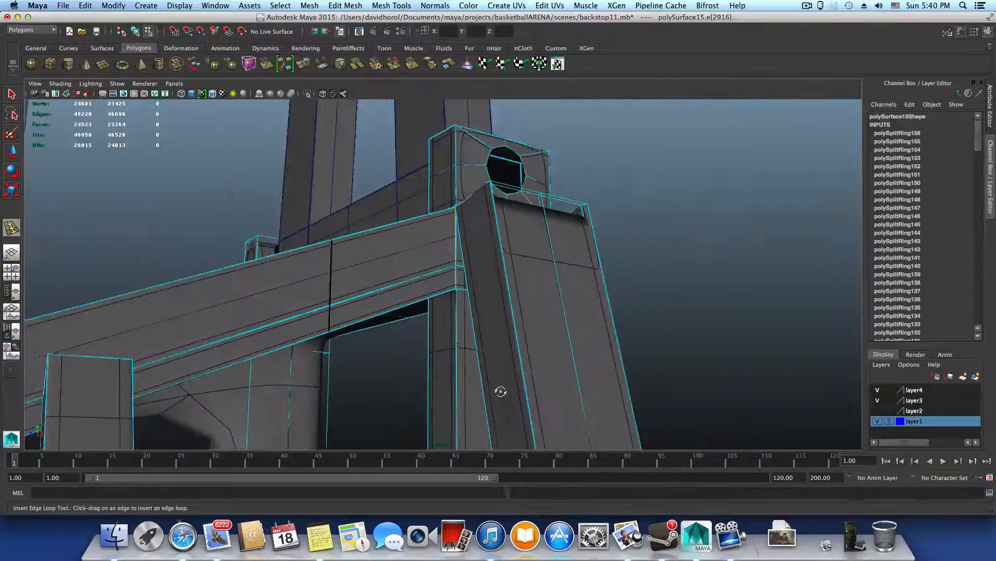
pyautogui.keyDown('alt'); pyautogui.moveTo(500, 391); pyautogui.dragTo(447, 363); pyautogui.keyUp('alt')
pyautogui.press('1')
# Switch to face selection with the Select tool for the rim around the opening at the top of the slanted post
pyautogui.keyDown('alt'); pyautogui.moveTo(447, 362); pyautogui.dragTo(634, 384, button='right'); pyautogui.keyUp('alt')
pyautogui.keyDown('alt'); pyautogui.moveTo(634, 384); pyautogui.dragTo(600, 398); pyautogui.keyUp('alt')
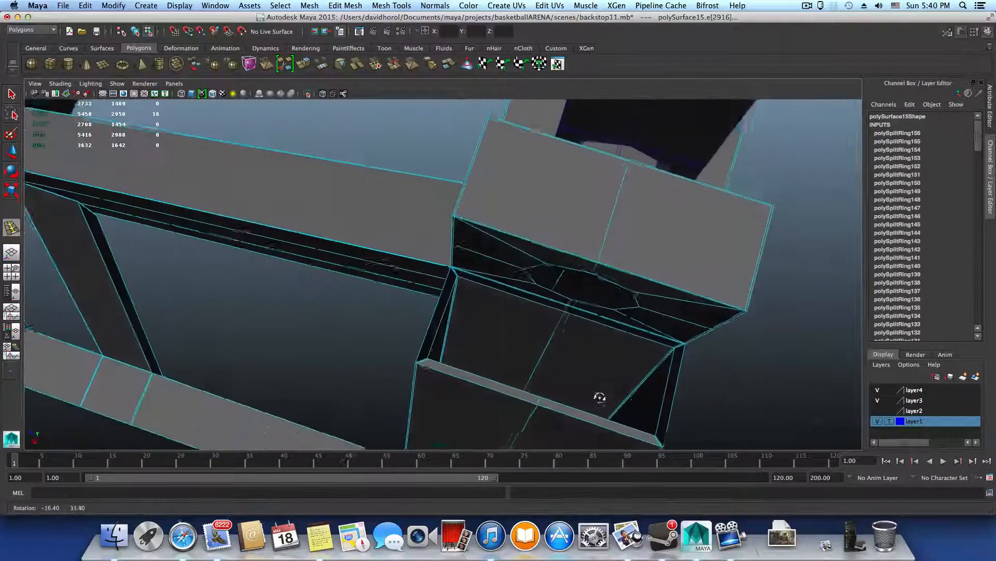
pyautogui.keyDown('alt'); pyautogui.moveTo(599, 398); pyautogui.dragTo(380, 319, button='middle'); pyautogui.keyUp('alt')
pyautogui.moveTo(402, 303); pyautogui.dragTo(404, 329, button='right')
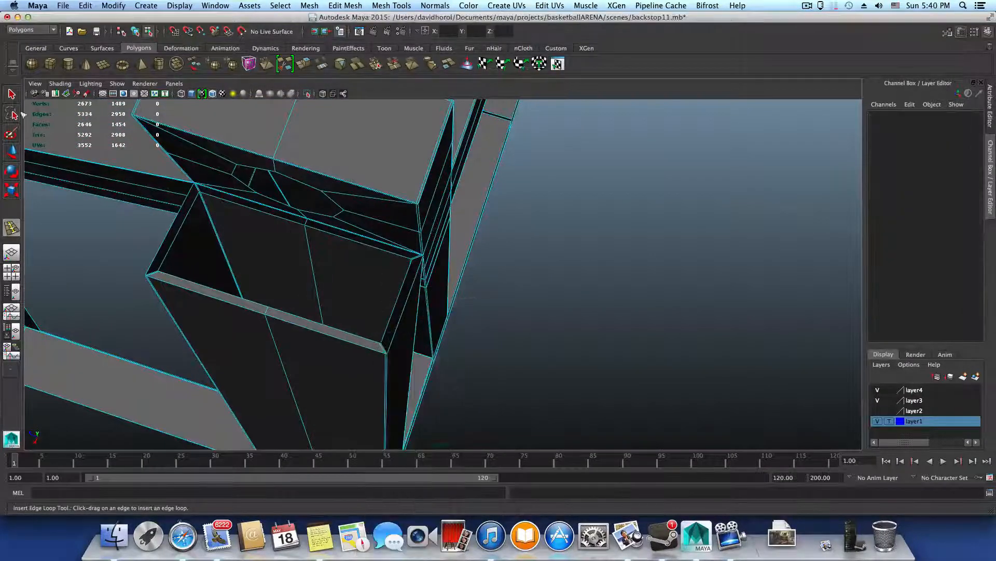
pyautogui.click(11, 95)
pyautogui.scroll(5, 397, 342)
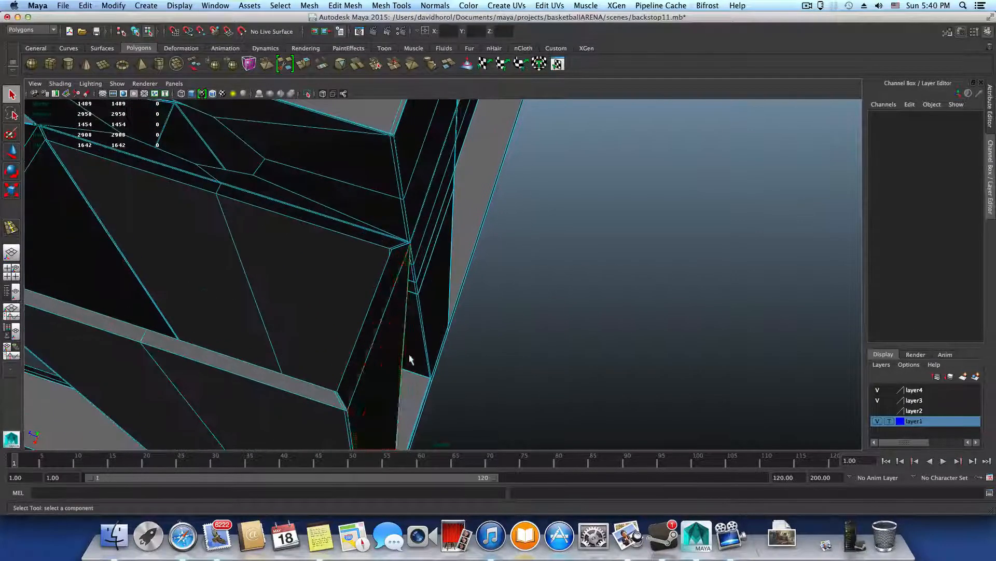
pyautogui.click(369, 353)
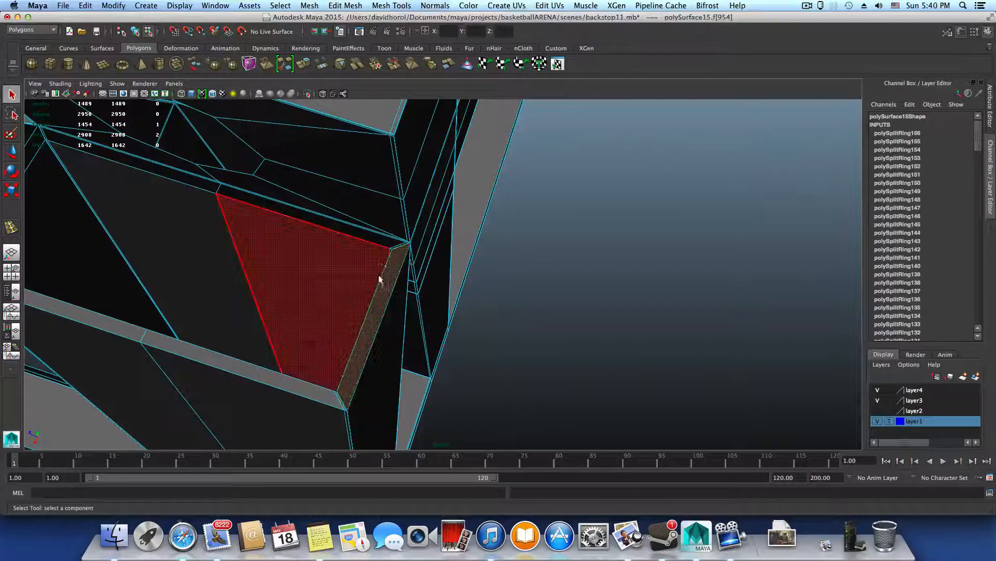
pyautogui.keyDown('shift'); pyautogui.doubleClick(391, 244); pyautogui.keyUp('shift')
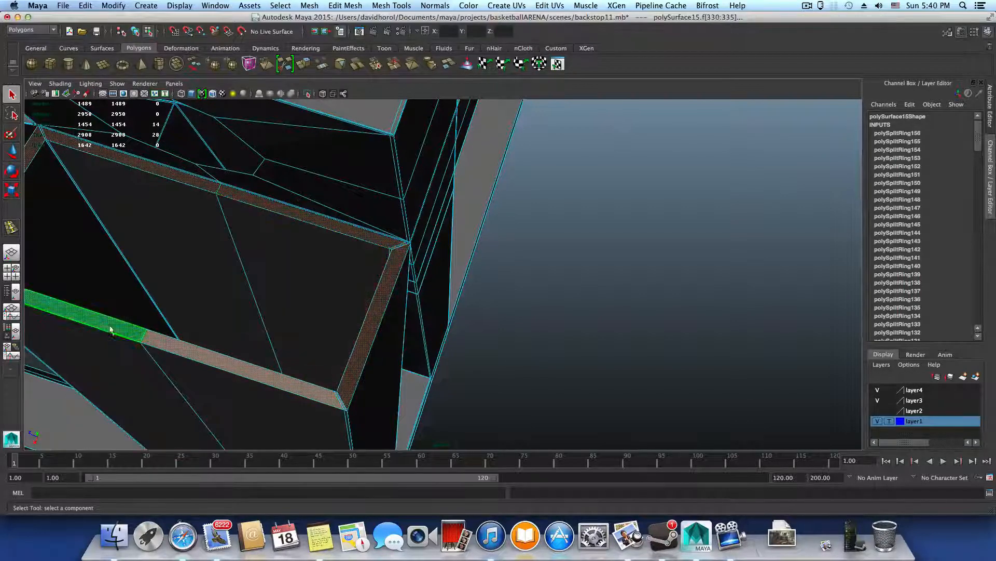
pyautogui.keyDown('ctrl'); pyautogui.moveTo(154, 360); pyautogui.dragTo(151, 333); pyautogui.keyUp('ctrl')
pyautogui.keyDown('alt'); pyautogui.moveTo(167, 387); pyautogui.dragTo(195, 394); pyautogui.keyUp('alt')
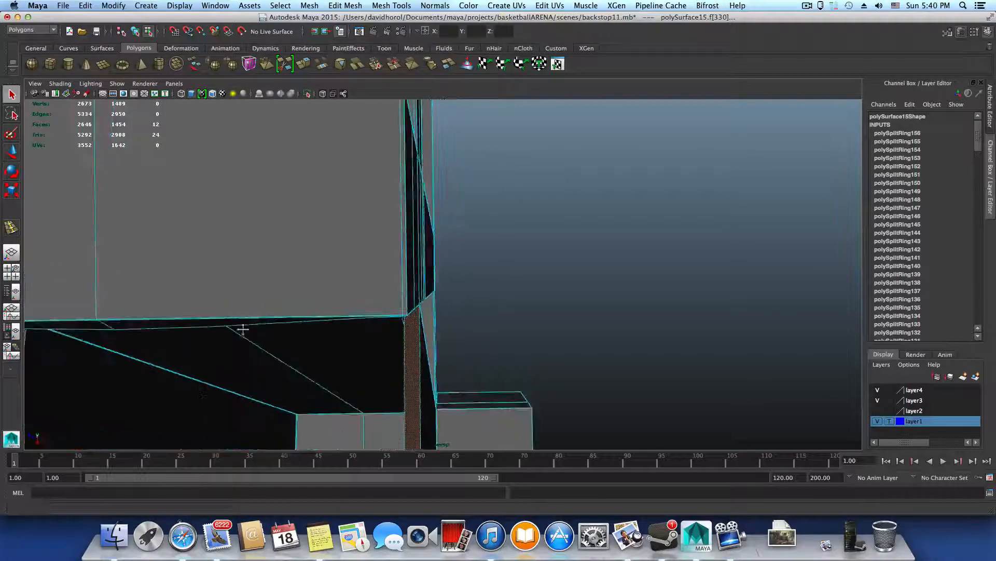
pyautogui.keyDown('alt'); pyautogui.moveTo(243, 330); pyautogui.dragTo(434, 223); pyautogui.keyUp('alt')
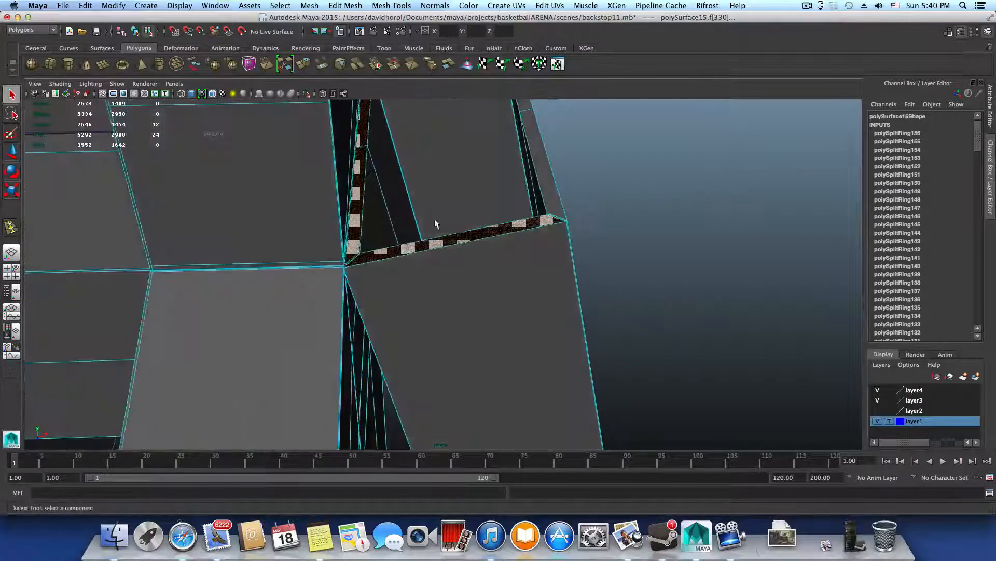
pyautogui.keyDown('alt'); pyautogui.moveTo(434, 222); pyautogui.dragTo(440, 297, button='middle'); pyautogui.keyUp('alt')
pyautogui.click(622, 325)
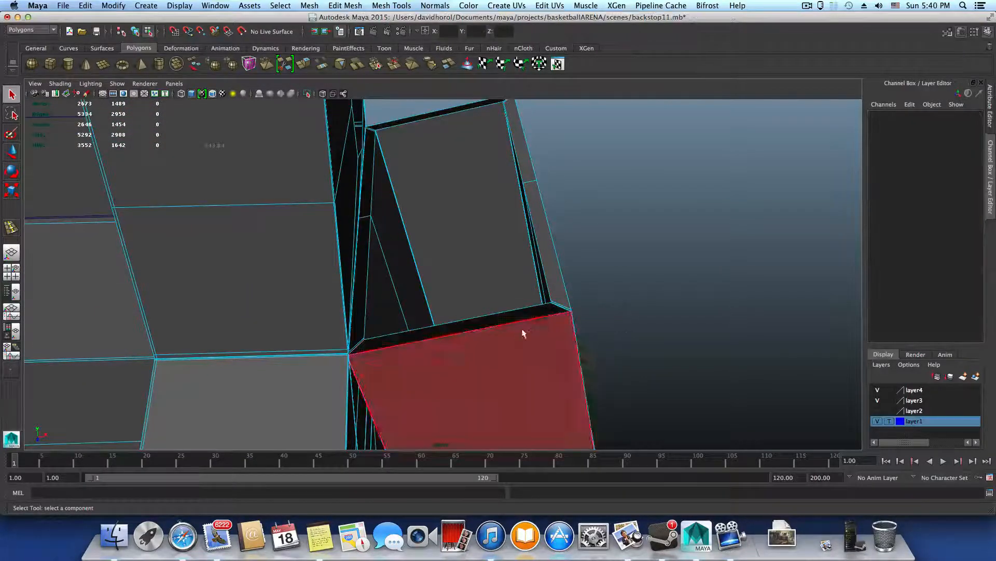
# Reverse the normals of the face loop around the slanted post's top rim, excluding its two outer faces, and return to object selection
pyautogui.click(478, 326)
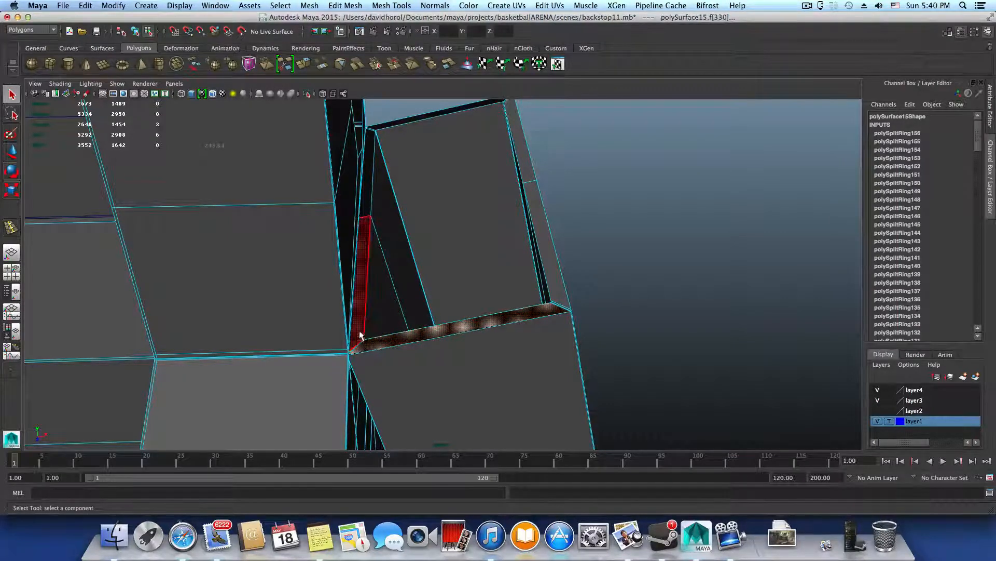
pyautogui.keyDown('shift'); pyautogui.doubleClick(360, 334); pyautogui.keyUp('shift')
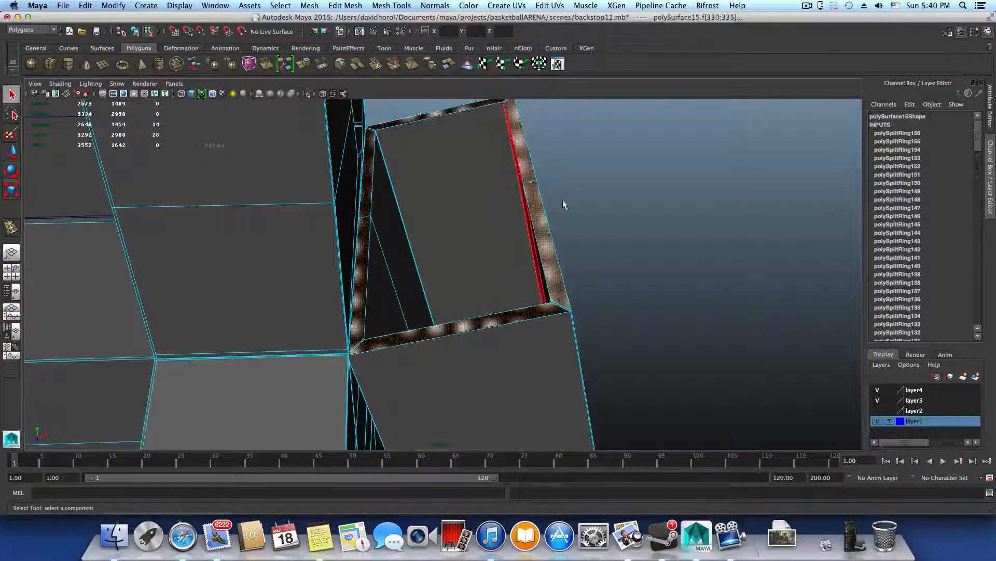
pyautogui.keyDown('ctrl'); pyautogui.moveTo(563, 199); pyautogui.dragTo(587, 213); pyautogui.keyUp('ctrl')
pyautogui.click(435, 5)
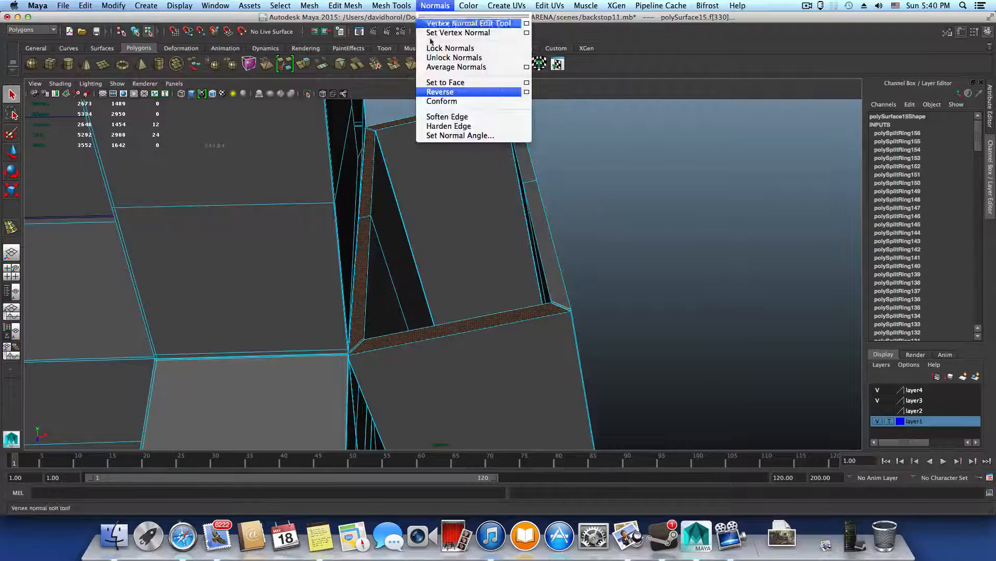
pyautogui.click(454, 92)
pyautogui.press('F8')
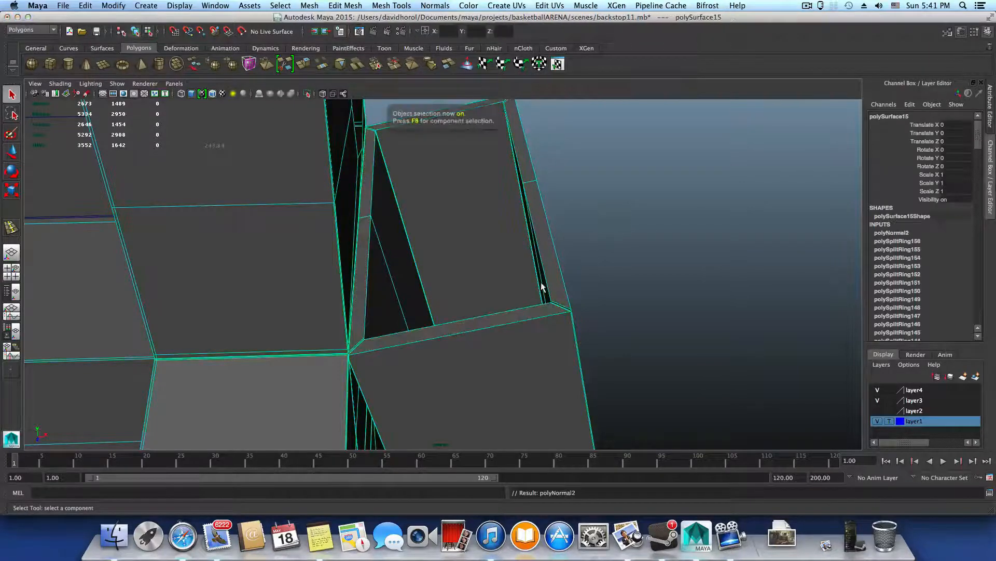
# Reverse the normals of the small faces at the corner of the slanted post's top rim, and return to object selection
pyautogui.keyDown('alt'); pyautogui.moveTo(578, 312); pyautogui.dragTo(666, 336, button='right'); pyautogui.keyUp('alt')
pyautogui.keyDown('alt'); pyautogui.moveTo(666, 336); pyautogui.dragTo(652, 336); pyautogui.keyUp('alt')
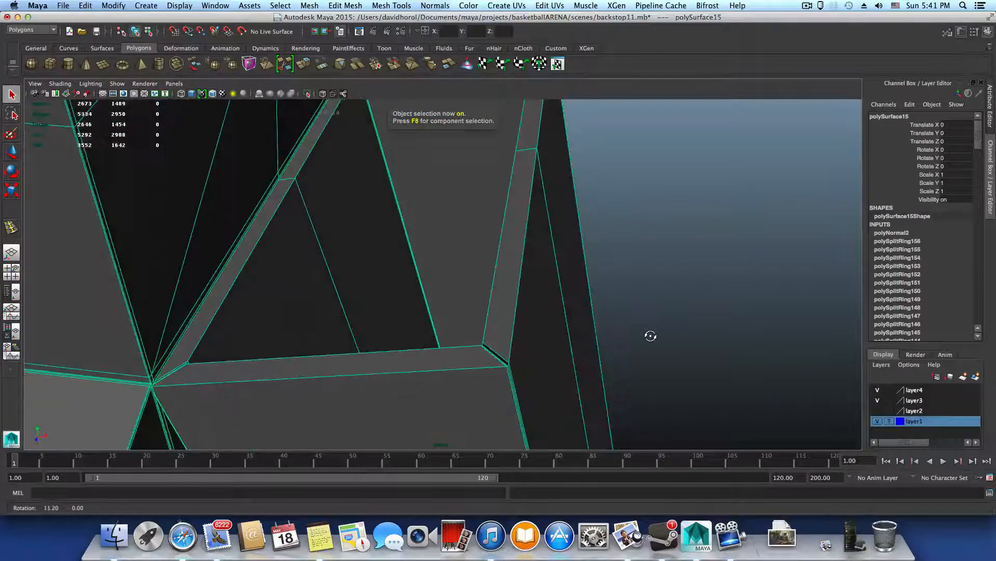
pyautogui.keyDown('alt'); pyautogui.moveTo(652, 336); pyautogui.dragTo(667, 345, button='right'); pyautogui.keyUp('alt')
pyautogui.moveTo(518, 302); pyautogui.dragTo(521, 379, button='right')
pyautogui.moveTo(521, 343); pyautogui.dragTo(520, 343, button='right')
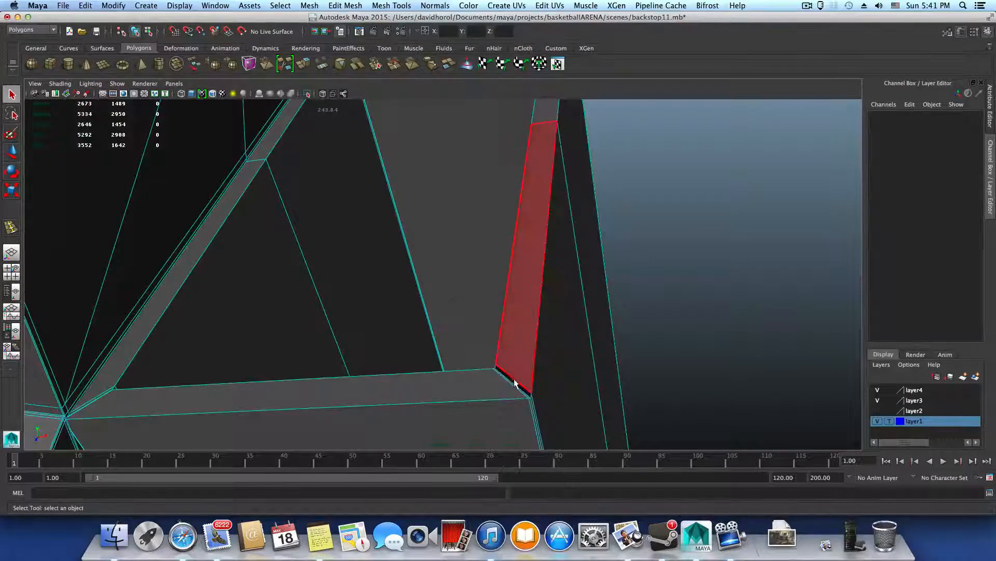
pyautogui.click(516, 379)
pyautogui.keyDown('alt'); pyautogui.moveTo(529, 341); pyautogui.dragTo(492, 295); pyautogui.keyUp('alt')
pyautogui.click(578, 322)
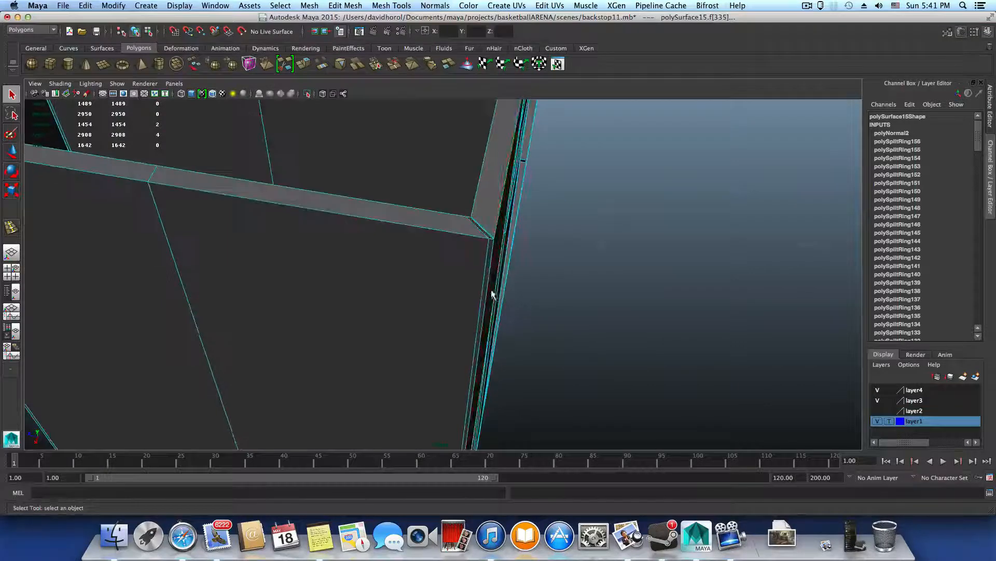
pyautogui.click(392, 6)
pyautogui.click(435, 5)
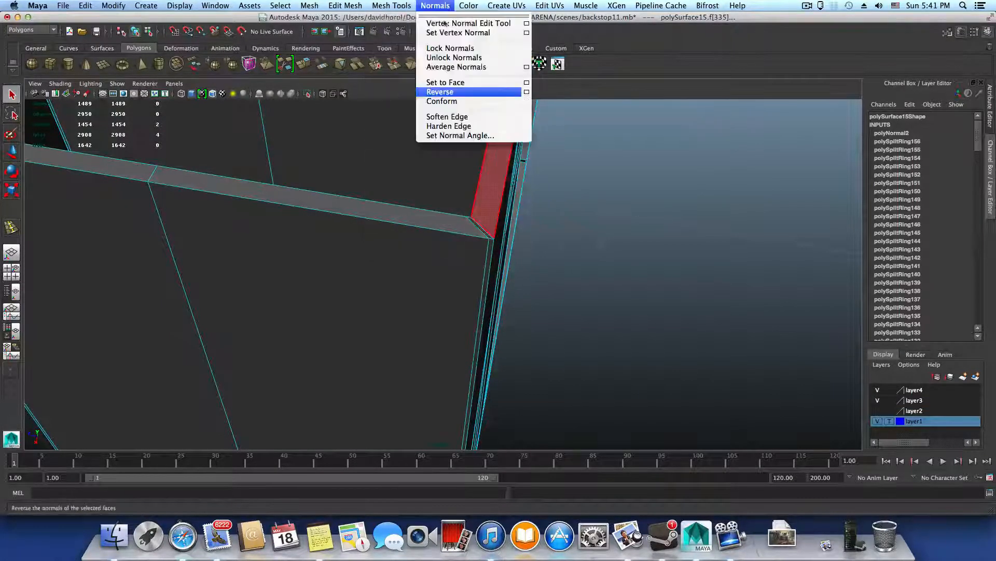
pyautogui.click(456, 93)
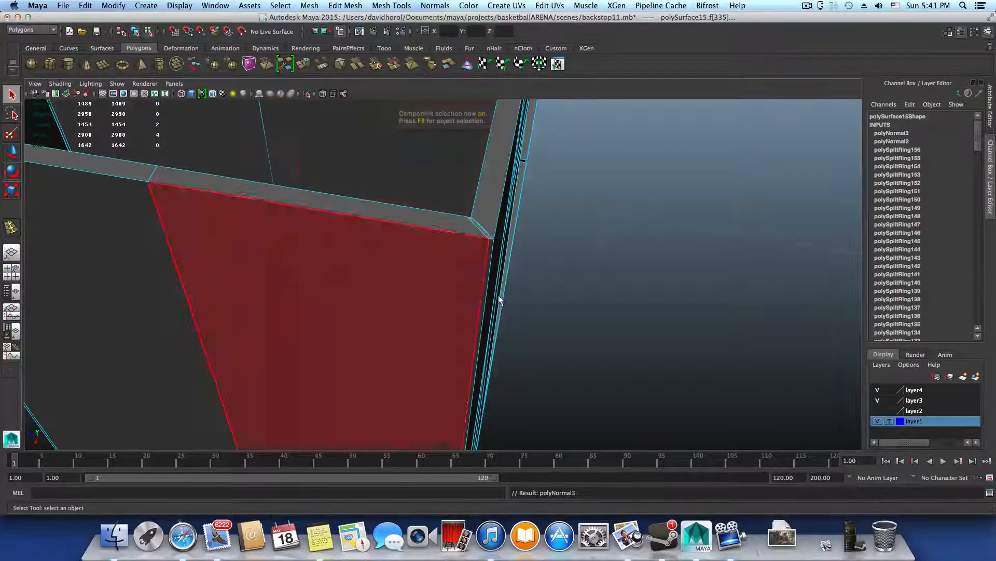
pyautogui.press('F8')
# Inspect the slanted post's rim and the whole base frame in smooth preview, including the frame's underside and beam ends
pyautogui.keyDown('alt'); pyautogui.moveTo(585, 269); pyautogui.dragTo(510, 297); pyautogui.keyUp('alt')
pyautogui.keyDown('alt'); pyautogui.moveTo(509, 297); pyautogui.dragTo(777, 543, button='middle'); pyautogui.keyUp('alt')
pyautogui.keyDown('alt'); pyautogui.moveTo(777, 543); pyautogui.dragTo(489, 269); pyautogui.keyUp('alt')
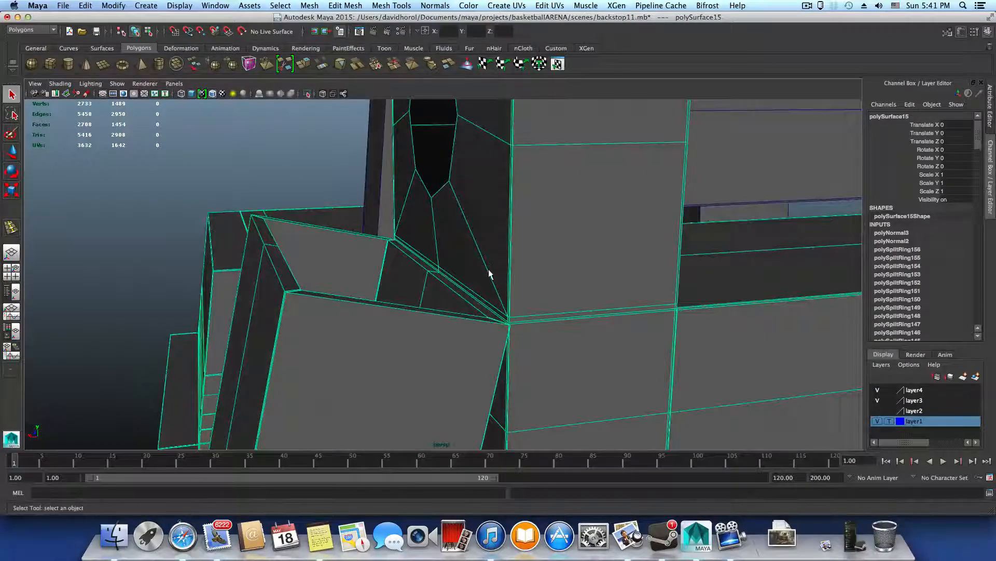
pyautogui.press('3')
pyautogui.scroll(-10, 487, 332)
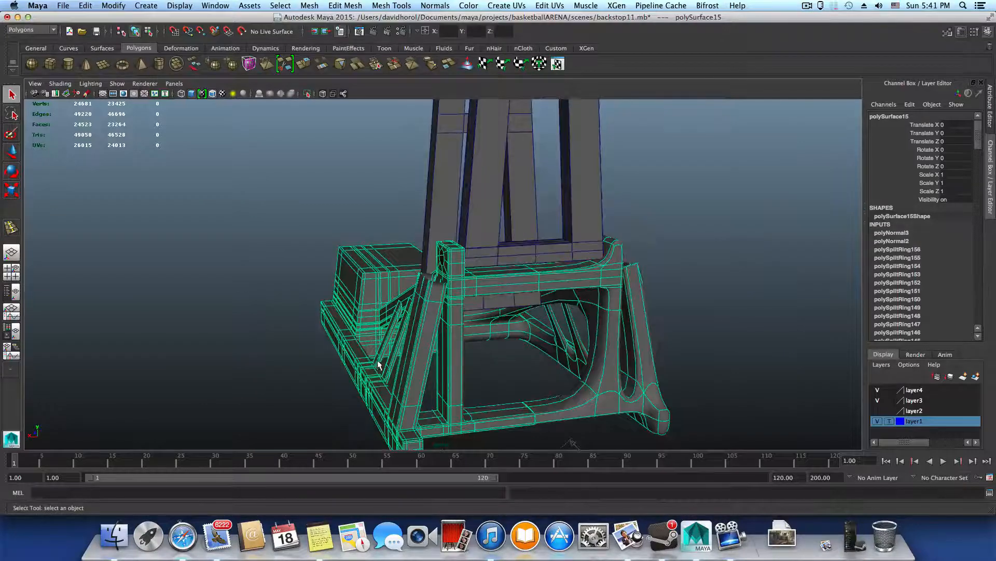
pyautogui.press('F8')
pyautogui.press('F8')
pyautogui.click(306, 382)
pyautogui.keyDown('alt'); pyautogui.moveTo(316, 383); pyautogui.dragTo(488, 395); pyautogui.keyUp('alt')
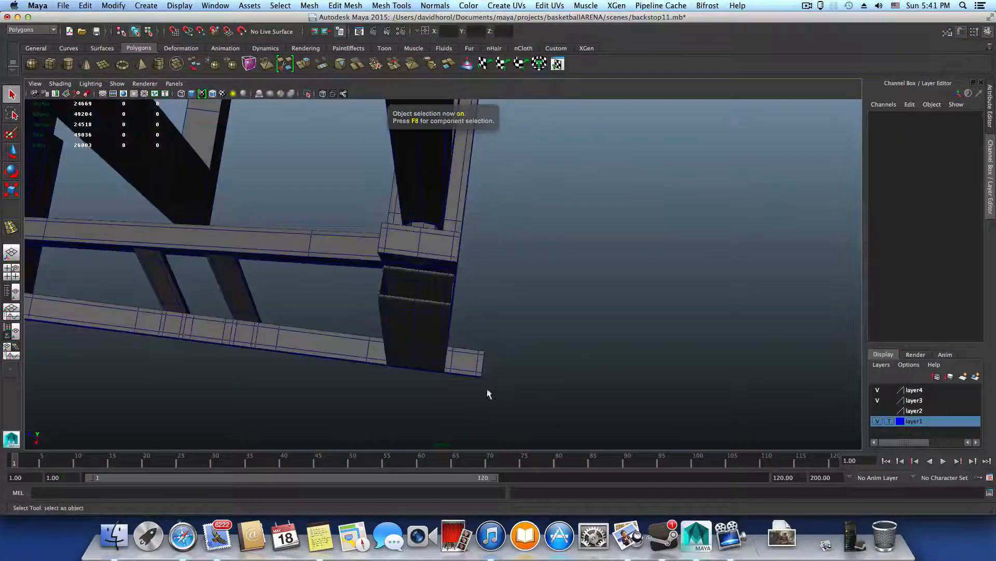
# Insert an edge loop around the slanted post just below its top rim
pyautogui.click(421, 304)
pyautogui.scroll(2, 395, 319)
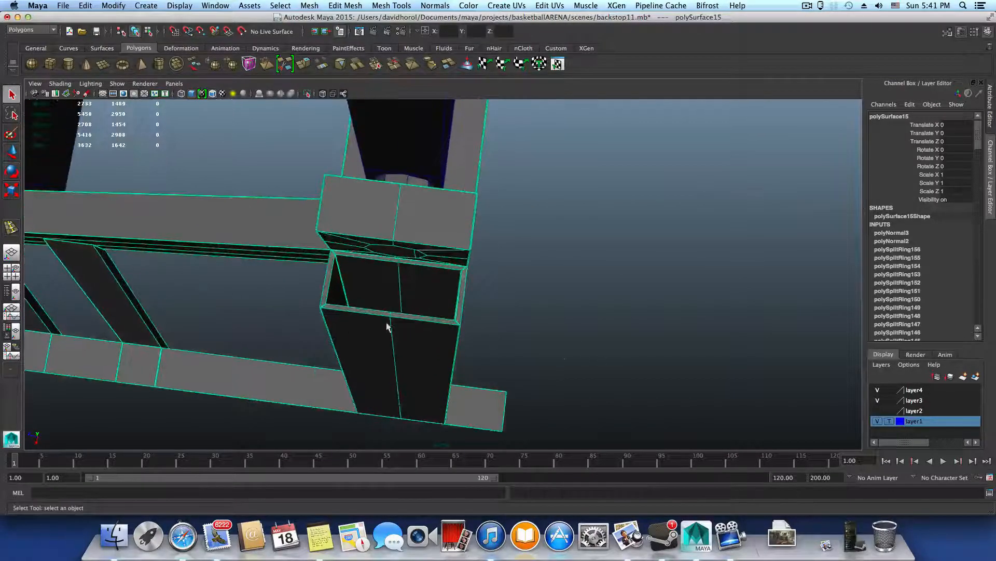
pyautogui.keyDown('alt'); pyautogui.moveTo(386, 325); pyautogui.dragTo(524, 334); pyautogui.keyUp('alt')
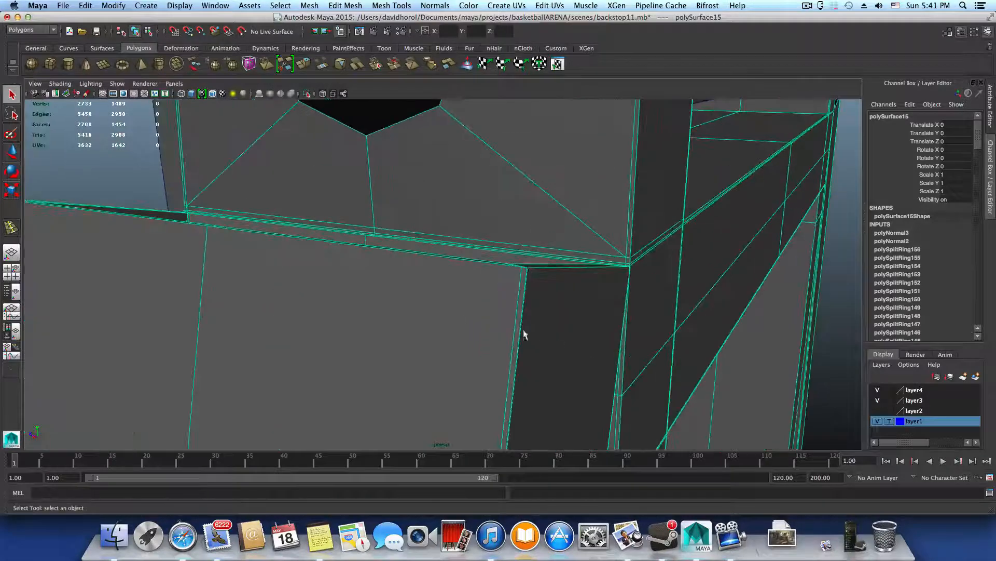
pyautogui.keyDown('shift'); pyautogui.moveTo(517, 321); pyautogui.dragTo(452, 317, button='right'); pyautogui.keyUp('shift')
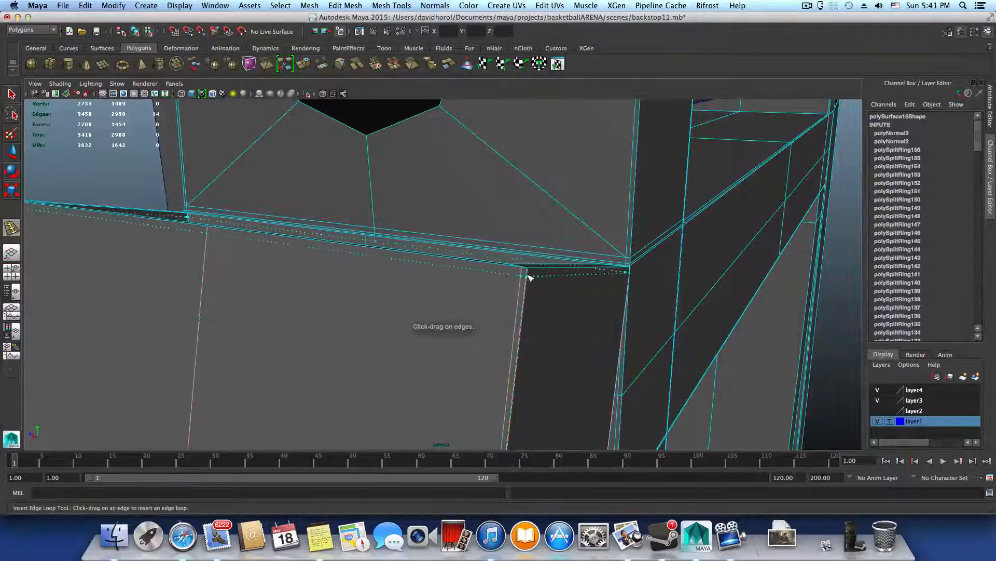
pyautogui.click(529, 270)
# Insert edge loops on the slanted post's top rim close to its inner and outer edges, and check them in smooth preview
pyautogui.keyDown('alt'); pyautogui.moveTo(512, 304); pyautogui.dragTo(380, 238); pyautogui.keyUp('alt')
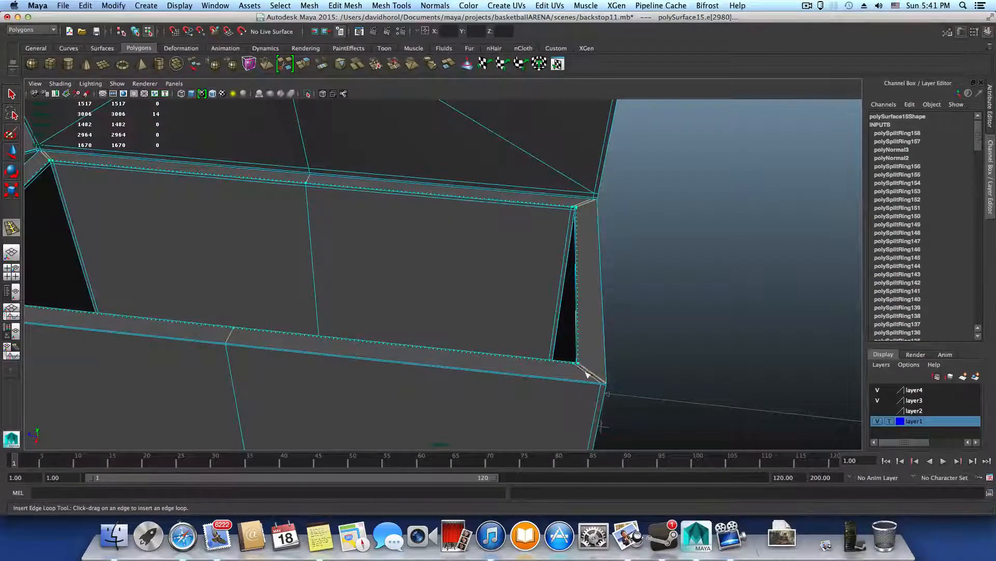
pyautogui.click(601, 384)
pyautogui.keyDown('alt'); pyautogui.moveTo(601, 384); pyautogui.dragTo(601, 371); pyautogui.keyUp('alt')
pyautogui.press('3')
pyautogui.keyDown('alt'); pyautogui.moveTo(602, 386); pyautogui.dragTo(540, 390, button='right'); pyautogui.keyUp('alt')
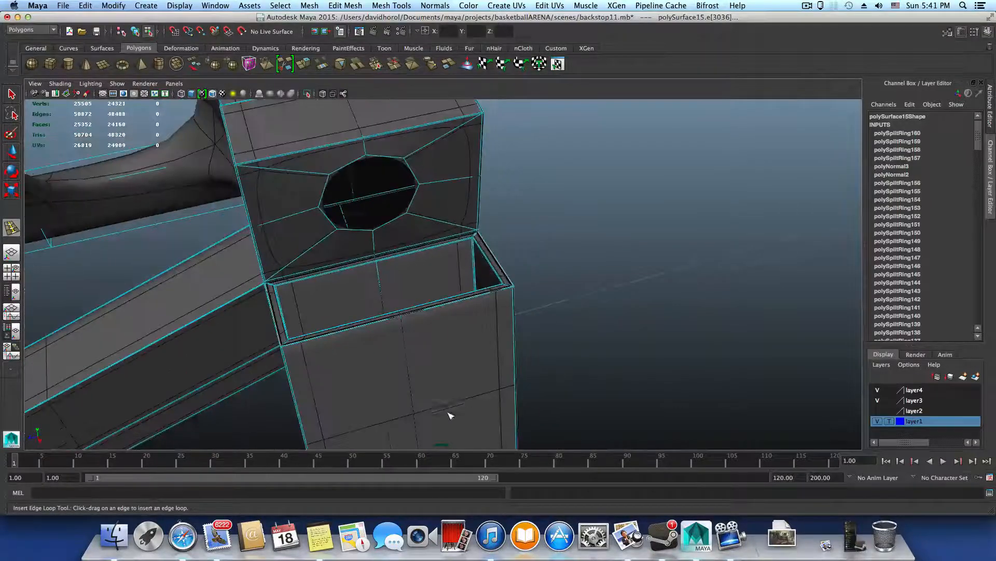
# Insert an edge loop around the slanted post near its base, and return to the unsmoothed display
pyautogui.keyDown('alt'); pyautogui.moveTo(449, 413); pyautogui.dragTo(536, 219, button='middle'); pyautogui.keyUp('alt')
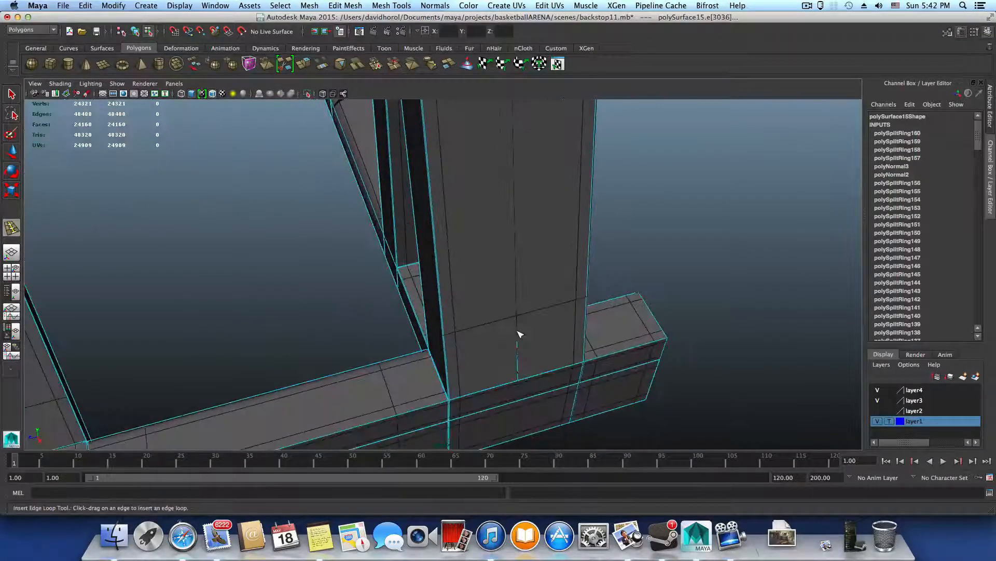
pyautogui.keyDown('alt'); pyautogui.moveTo(520, 335); pyautogui.dragTo(516, 370, button='middle'); pyautogui.keyUp('alt')
pyautogui.keyDown('alt'); pyautogui.moveTo(459, 200); pyautogui.dragTo(531, 240); pyautogui.keyUp('alt')
pyautogui.keyDown('alt'); pyautogui.moveTo(467, 208); pyautogui.dragTo(638, 335, button='middle'); pyautogui.keyUp('alt')
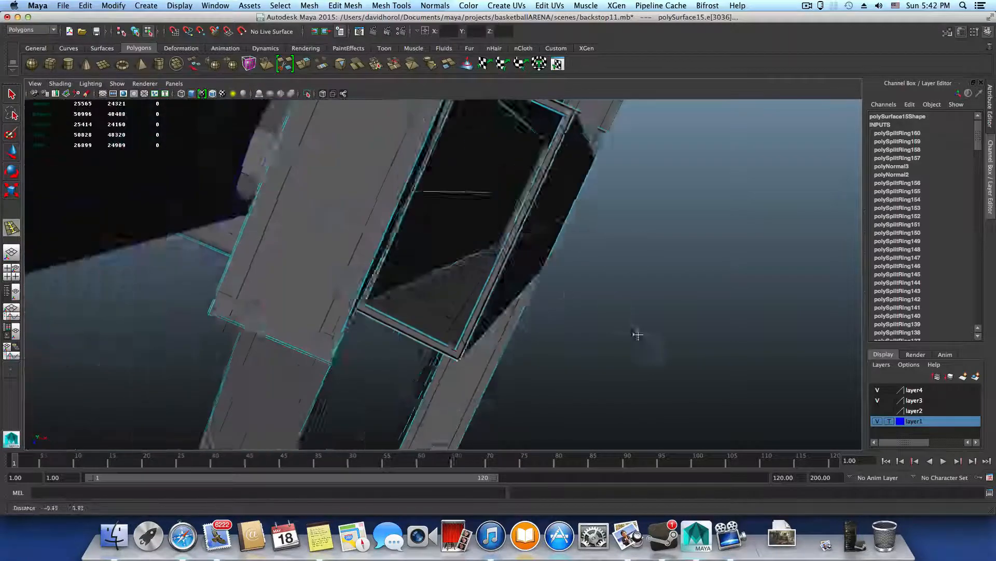
pyautogui.keyDown('alt'); pyautogui.moveTo(637, 335); pyautogui.dragTo(653, 319); pyautogui.keyUp('alt')
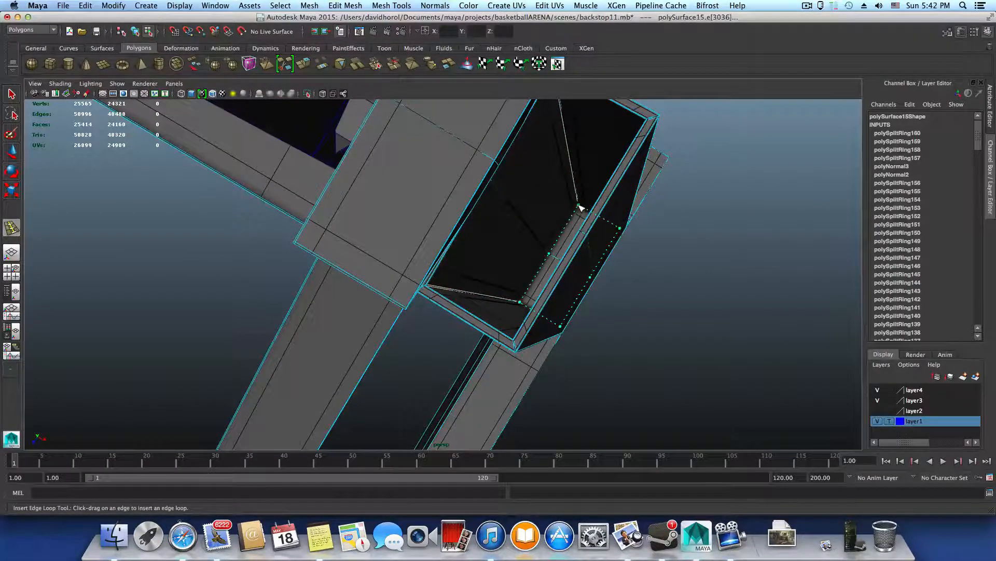
pyautogui.keyDown('alt'); pyautogui.moveTo(579, 232); pyautogui.dragTo(624, 348); pyautogui.keyUp('alt')
pyautogui.press('1')
pyautogui.keyDown('alt'); pyautogui.moveTo(516, 355); pyautogui.dragTo(518, 406); pyautogui.keyUp('alt')
# Delete the components of the base frame's right half, as seen from the front, up to its centre line
pyautogui.press('F8')
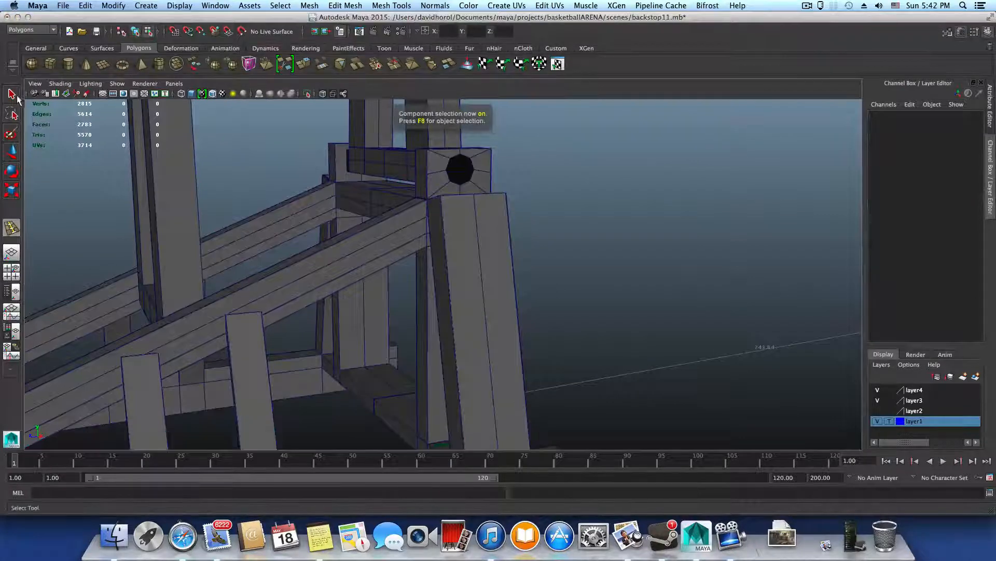
pyautogui.press('F8')
pyautogui.keyDown('alt'); pyautogui.moveTo(465, 264); pyautogui.dragTo(363, 267); pyautogui.keyUp('alt')
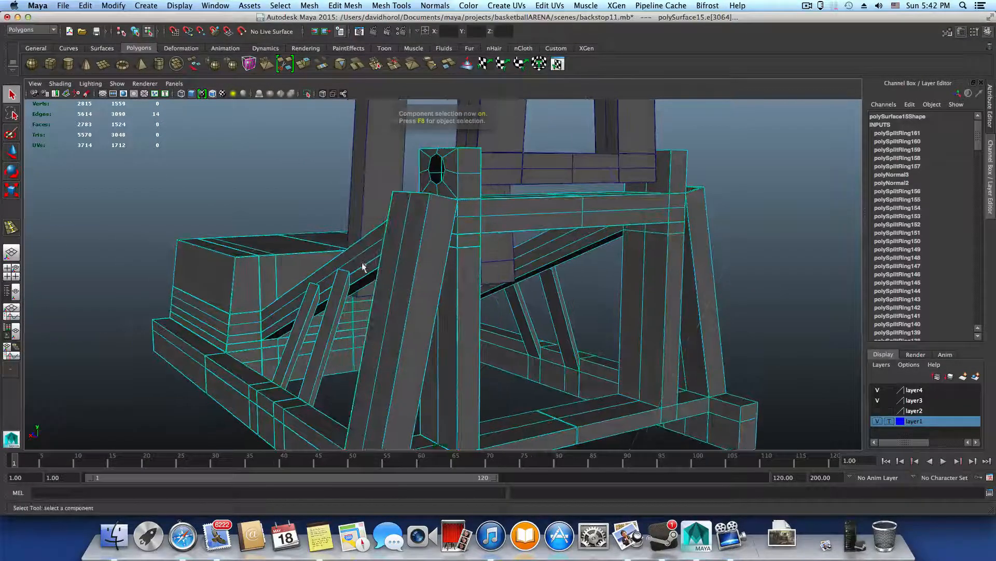
pyautogui.scroll(-3, 567, 357)
pyautogui.moveTo(567, 356)
pyautogui.keyDown('alt'); pyautogui.mouseDown()
pyautogui.moveTo(507, 344)
pyautogui.moveTo(567, 374)
pyautogui.mouseUp(); pyautogui.keyUp('alt')
pyautogui.rightClick(569, 374)
pyautogui.moveTo(571, 364); pyautogui.dragTo(570, 332, button='right')
pyautogui.scroll(-4, 577, 343)
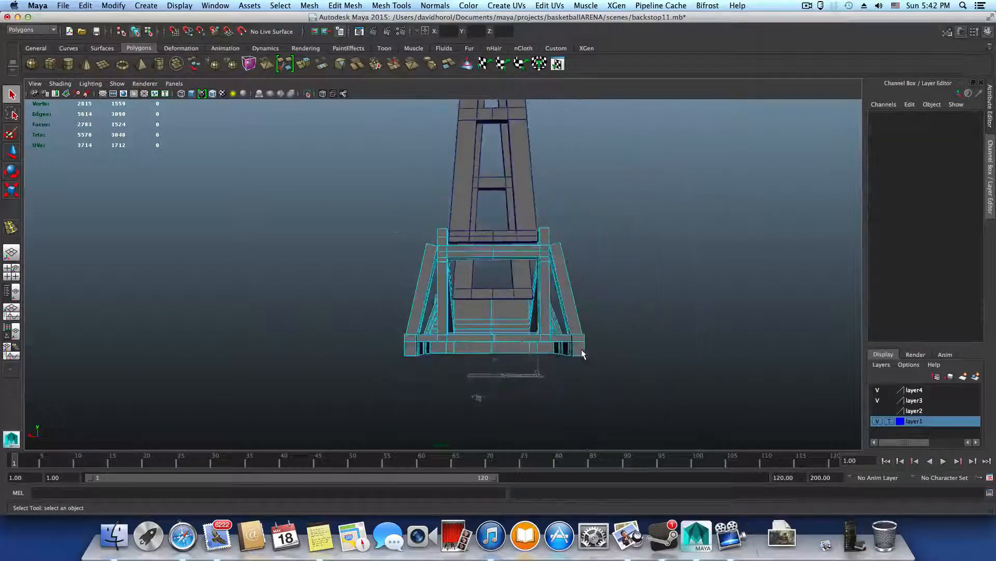
pyautogui.keyDown('alt'); pyautogui.moveTo(581, 348); pyautogui.dragTo(538, 358); pyautogui.keyUp('alt')
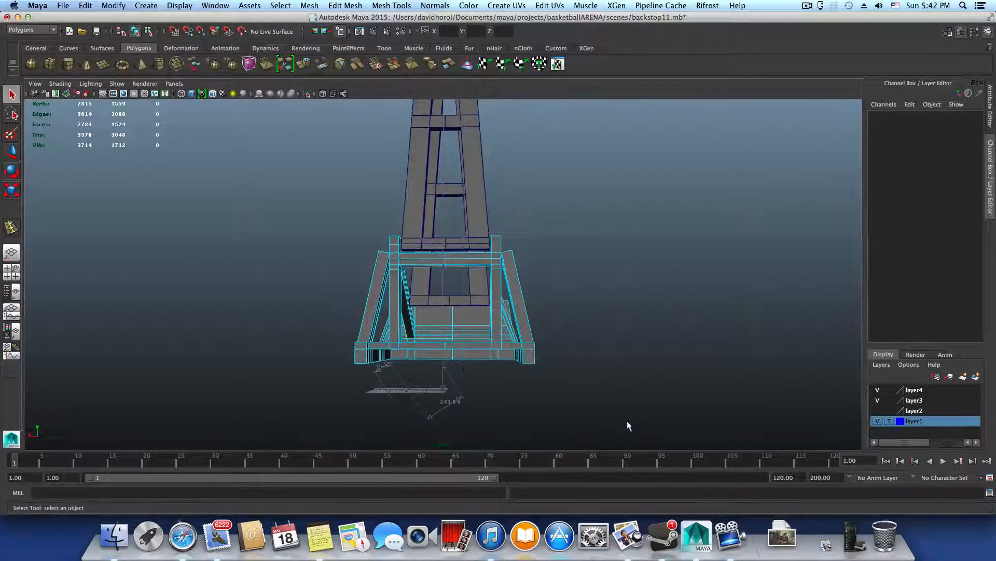
pyautogui.moveTo(464, 232); pyautogui.dragTo(627, 421)
pyautogui.press('Delete')
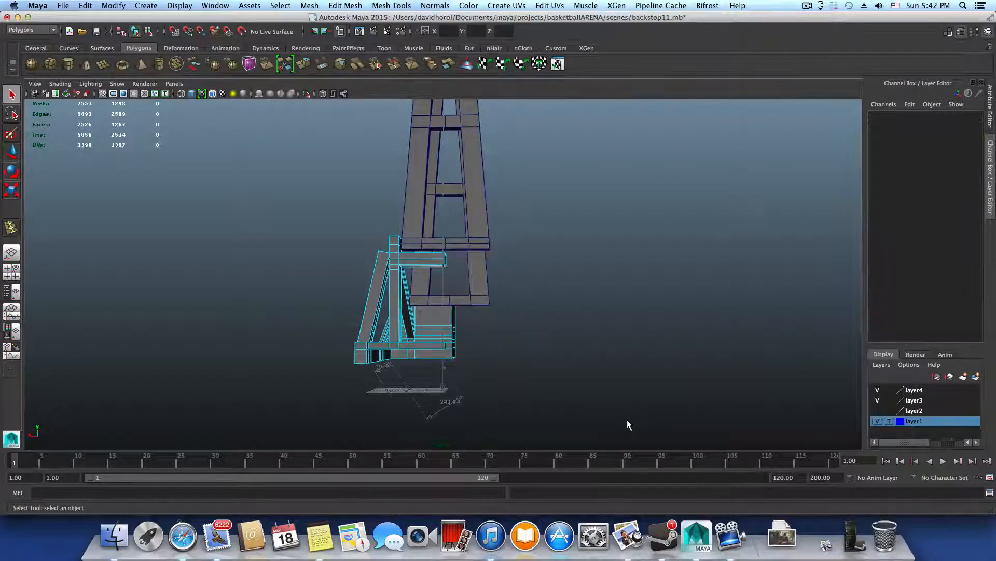
# Isolate the remaining half of the base frame in the view and switch it to vertex selection
pyautogui.scroll(5, 536, 376)
pyautogui.keyDown('alt'); pyautogui.moveTo(537, 375); pyautogui.dragTo(375, 230); pyautogui.keyUp('alt')
pyautogui.press('F8')
pyautogui.moveTo(375, 230); pyautogui.dragTo(352, 233, button='right')
pyautogui.keyDown('alt'); pyautogui.moveTo(368, 238); pyautogui.dragTo(362, 238); pyautogui.keyUp('alt')
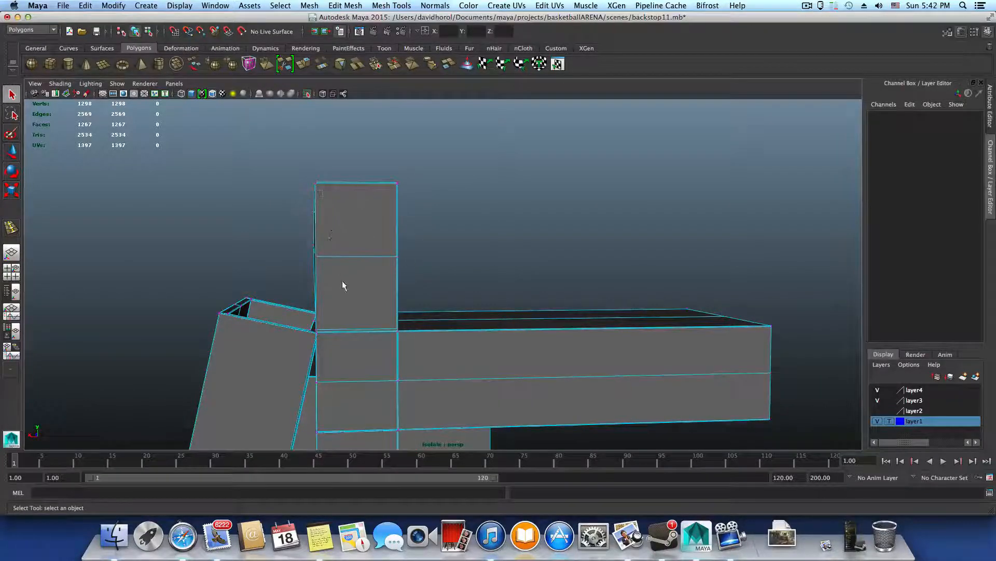
# Move the vertices around the vertical post's round hole slightly inward, and compare the smooth preview with the unsmoothed display
pyautogui.click(349, 305)
pyautogui.keyDown('alt'); pyautogui.moveTo(349, 301); pyautogui.dragTo(433, 310); pyautogui.keyUp('alt')
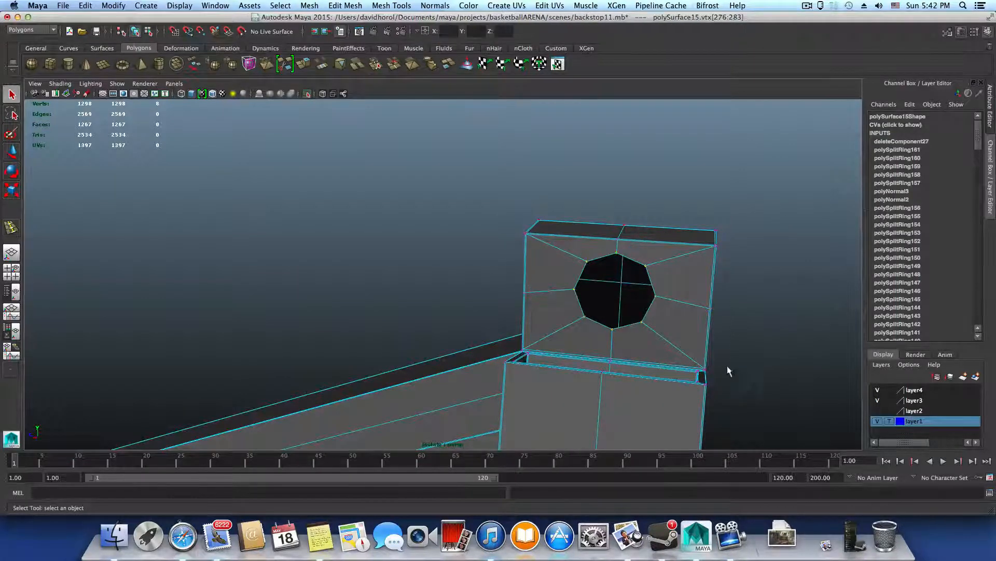
pyautogui.keyDown('alt'); pyautogui.moveTo(728, 370); pyautogui.dragTo(404, 320); pyautogui.keyUp('alt')
pyautogui.keyDown('alt'); pyautogui.moveTo(329, 272); pyautogui.dragTo(435, 255); pyautogui.keyUp('alt')
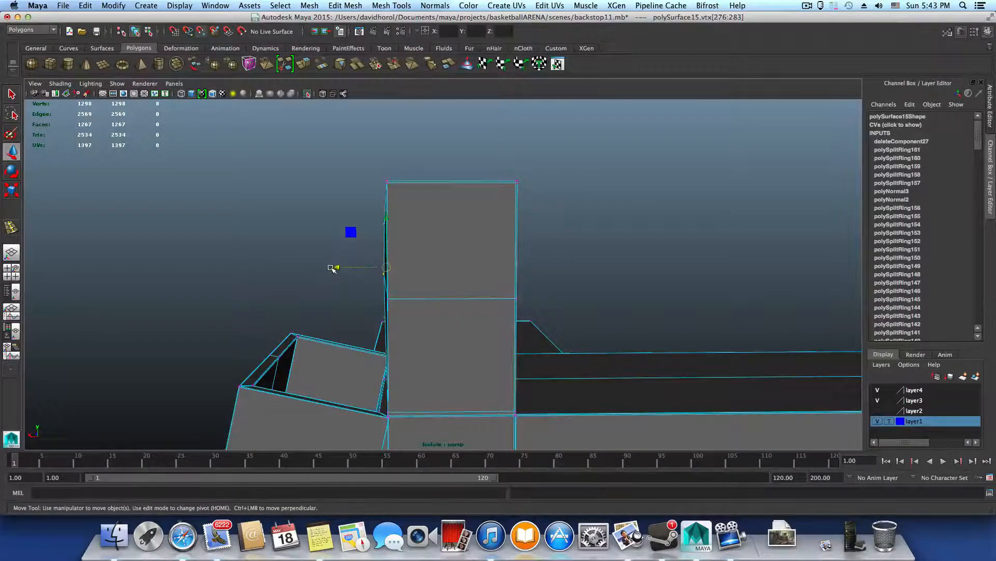
pyautogui.moveTo(332, 268); pyautogui.dragTo(341, 271)
pyautogui.keyDown('alt'); pyautogui.moveTo(454, 291); pyautogui.dragTo(565, 310); pyautogui.keyUp('alt')
pyautogui.press('3')
pyautogui.scroll(-3, 512, 309)
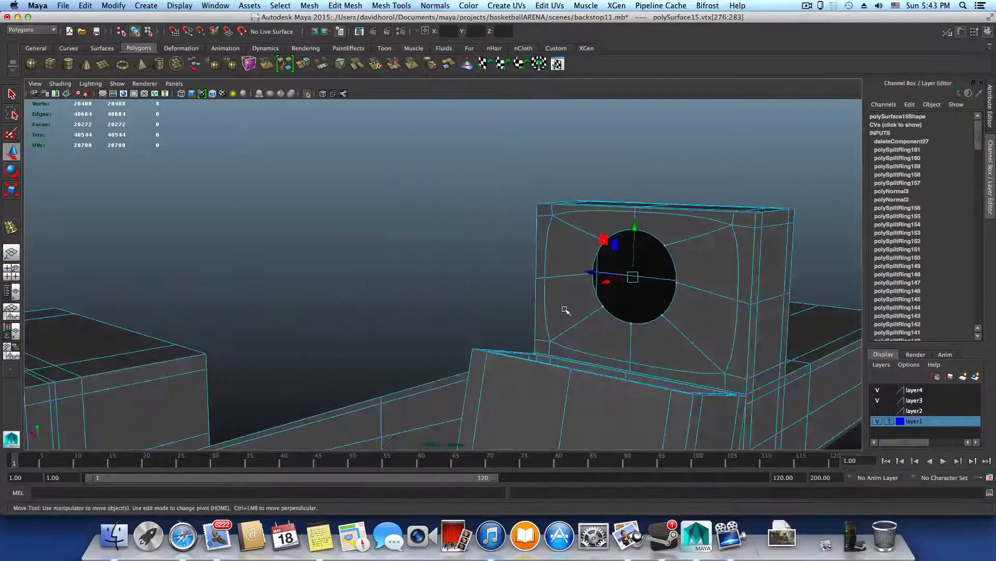
pyautogui.press('1')
pyautogui.press('3')
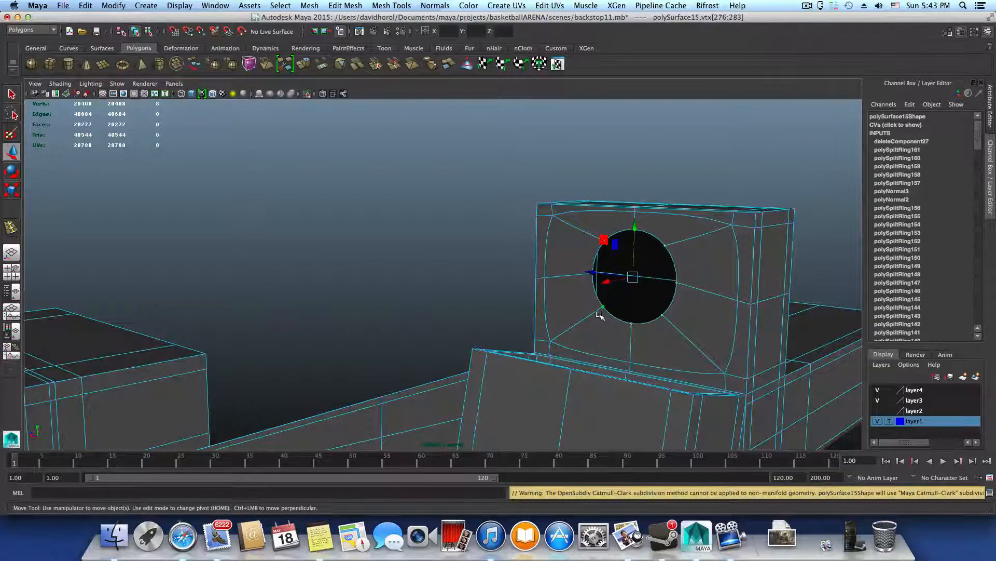
pyautogui.press('1')
# Select the eight faces surrounding the round hole on the vertical post and duplicate them as a separate surface
pyautogui.keyDown('alt'); pyautogui.moveTo(610, 316); pyautogui.dragTo(648, 350, button='right'); pyautogui.keyUp('alt')
pyautogui.keyDown('alt'); pyautogui.moveTo(647, 349); pyautogui.dragTo(548, 324); pyautogui.keyUp('alt')
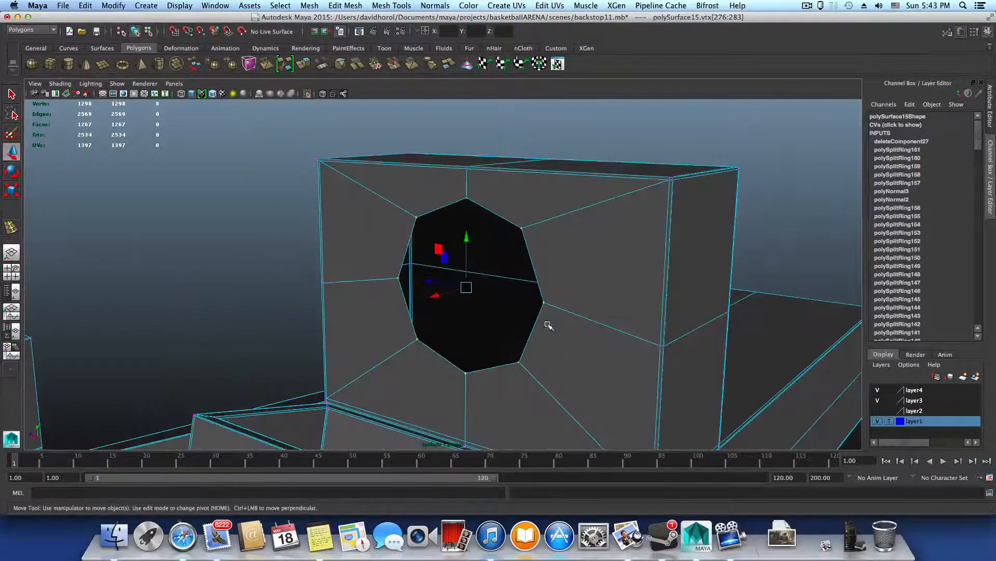
pyautogui.moveTo(577, 256); pyautogui.dragTo(586, 287, button='right')
pyautogui.click(587, 298)
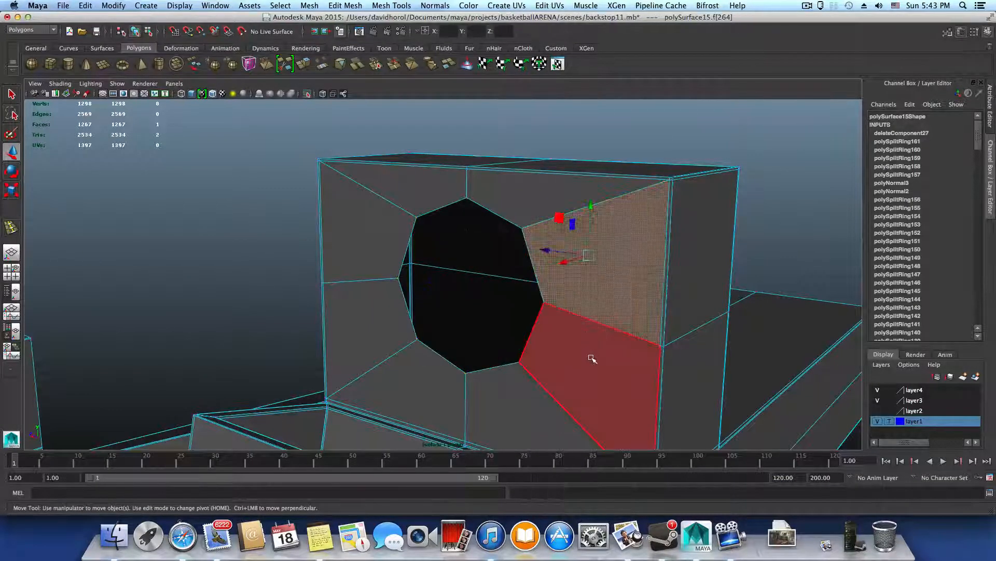
pyautogui.keyDown('shift'); pyautogui.click(590, 357); pyautogui.keyUp('shift')
pyautogui.keyDown('shift'); pyautogui.click(502, 392); pyautogui.keyUp('shift')
pyautogui.keyDown('shift'); pyautogui.click(429, 384); pyautogui.keyUp('shift')
pyautogui.keyDown('shift'); pyautogui.click(372, 345); pyautogui.keyUp('shift')
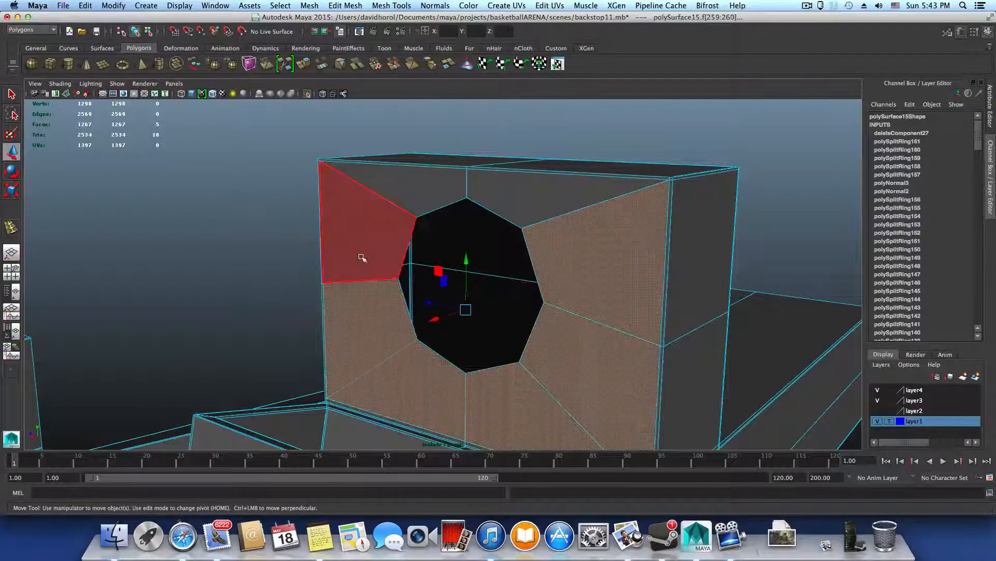
pyautogui.keyDown('shift'); pyautogui.click(363, 255); pyautogui.keyUp('shift')
pyautogui.keyDown('shift'); pyautogui.click(415, 196); pyautogui.keyUp('shift')
pyautogui.keyDown('shift'); pyautogui.click(502, 192); pyautogui.keyUp('shift')
pyautogui.keyDown('alt'); pyautogui.moveTo(570, 241); pyautogui.dragTo(442, 223); pyautogui.keyUp('alt')
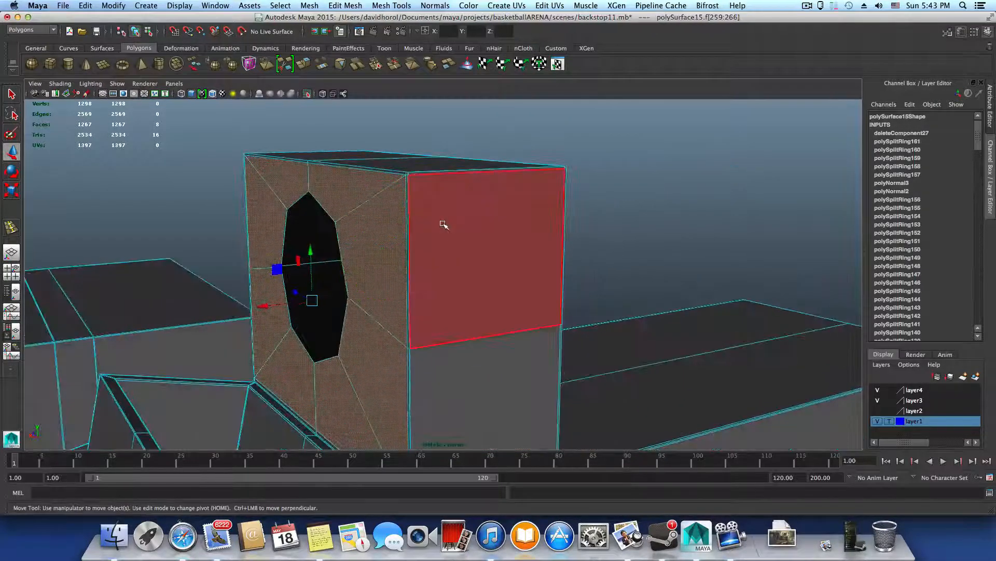
pyautogui.click(340, 6)
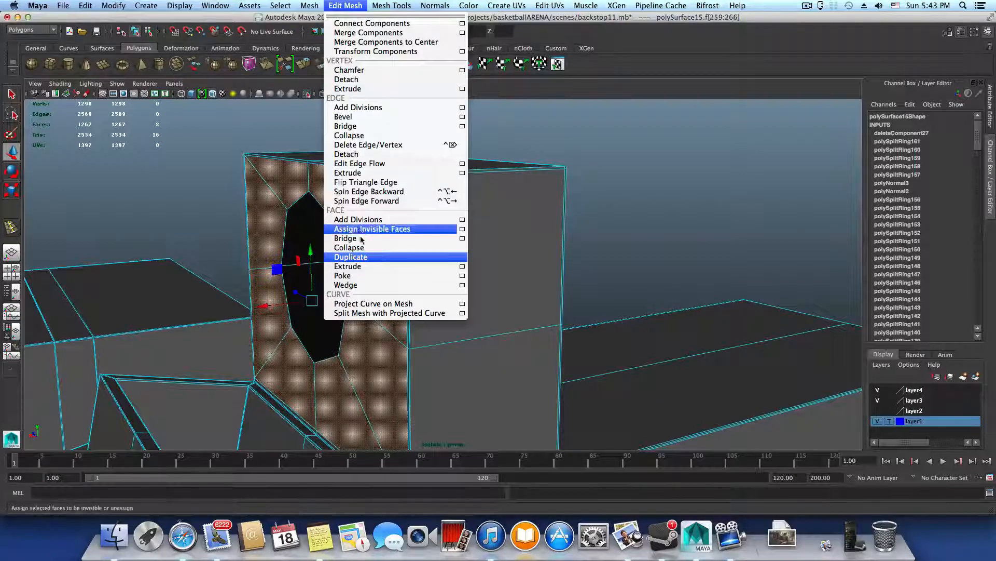
pyautogui.click(364, 258)
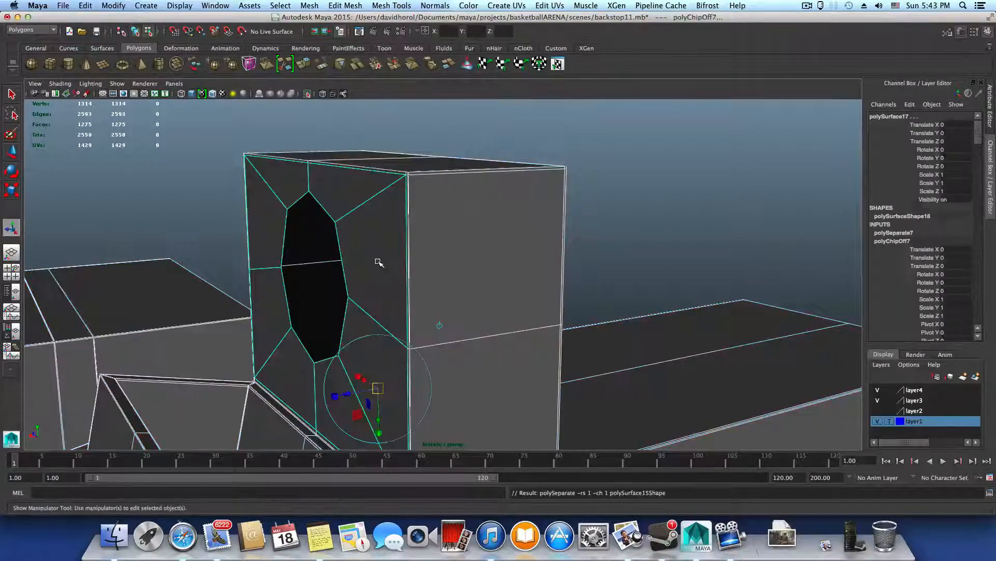
# Return to object selection and select the original base frame mesh instead of the duplicated hole faces
pyautogui.press('F8')
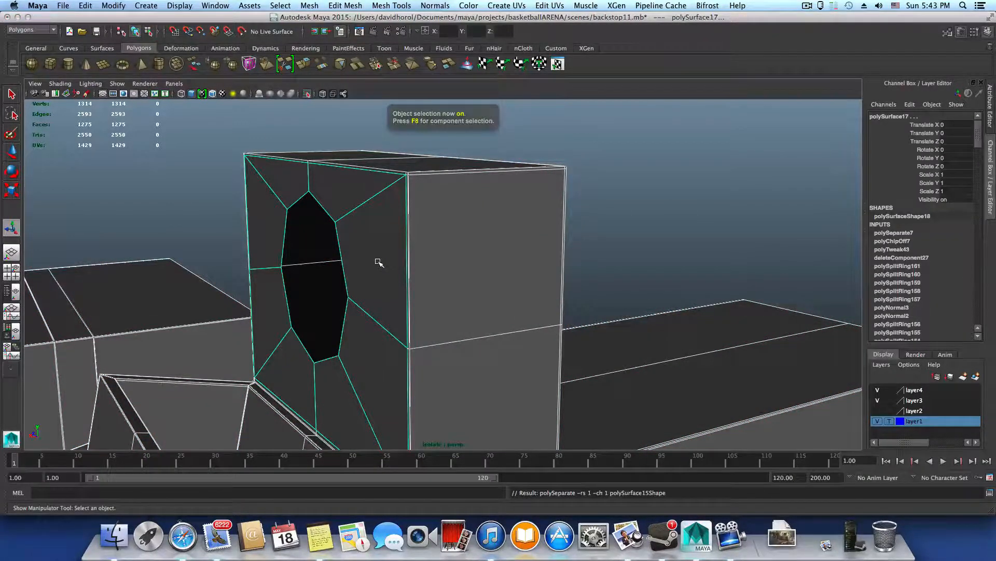
pyautogui.click(379, 262)
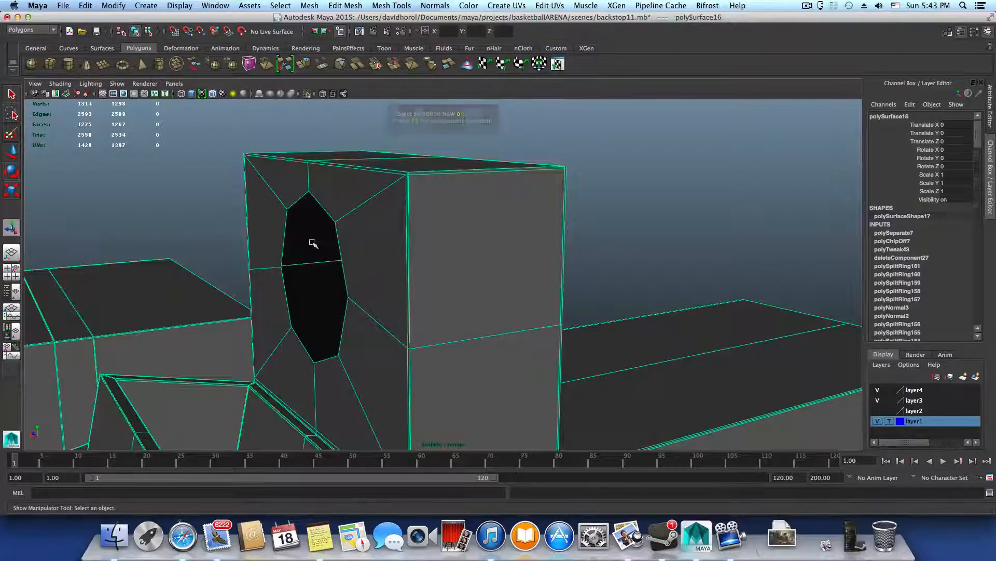
pyautogui.scroll(-5, 272, 222)
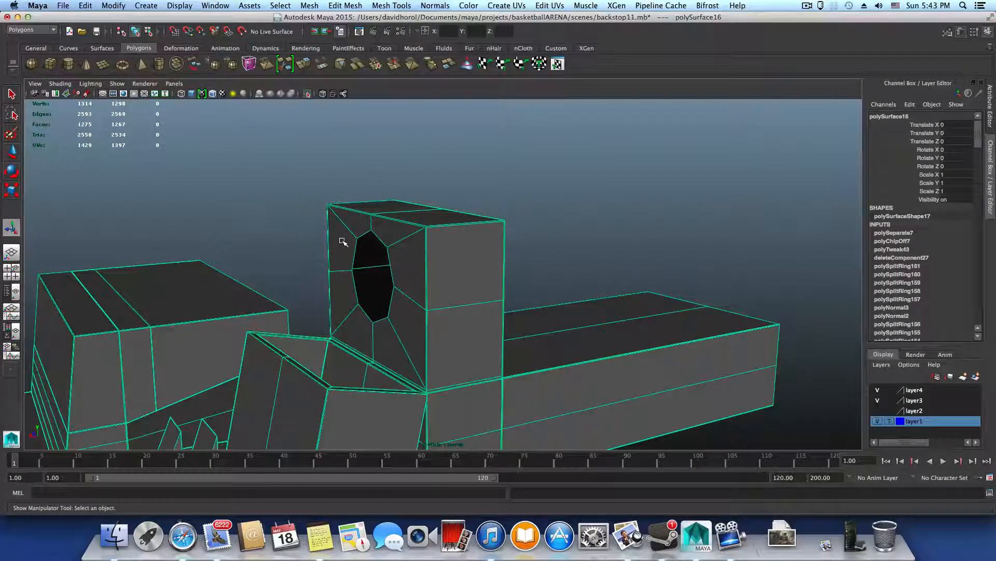
# Select the duplicated hole-face surface, center its pivot, and rotate it 180 degrees around Y
pyautogui.moveTo(456, 264); pyautogui.dragTo(456, 318)
pyautogui.keyDown('shift'); pyautogui.moveTo(633, 339); pyautogui.dragTo(621, 404); pyautogui.keyUp('shift')
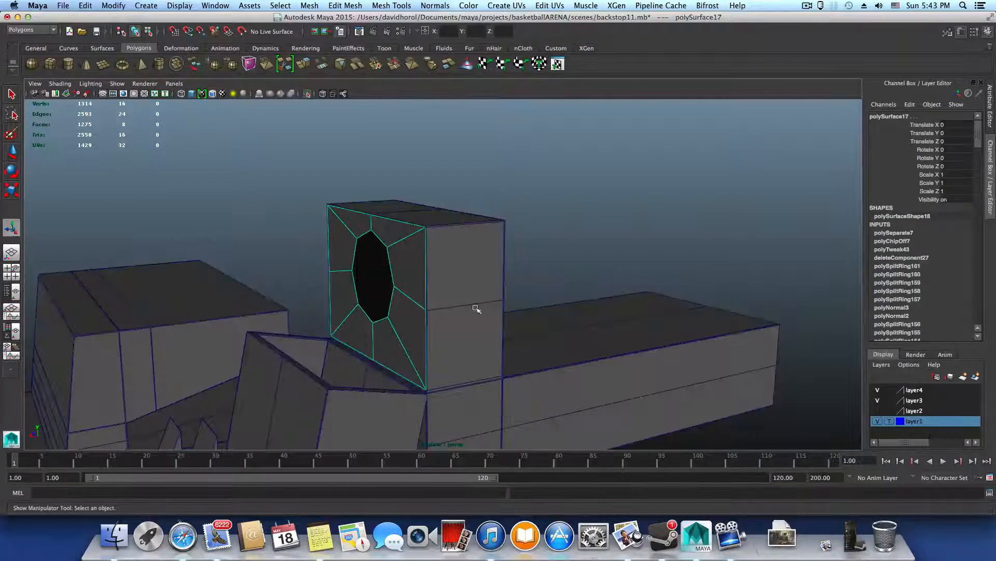
pyautogui.press('e')
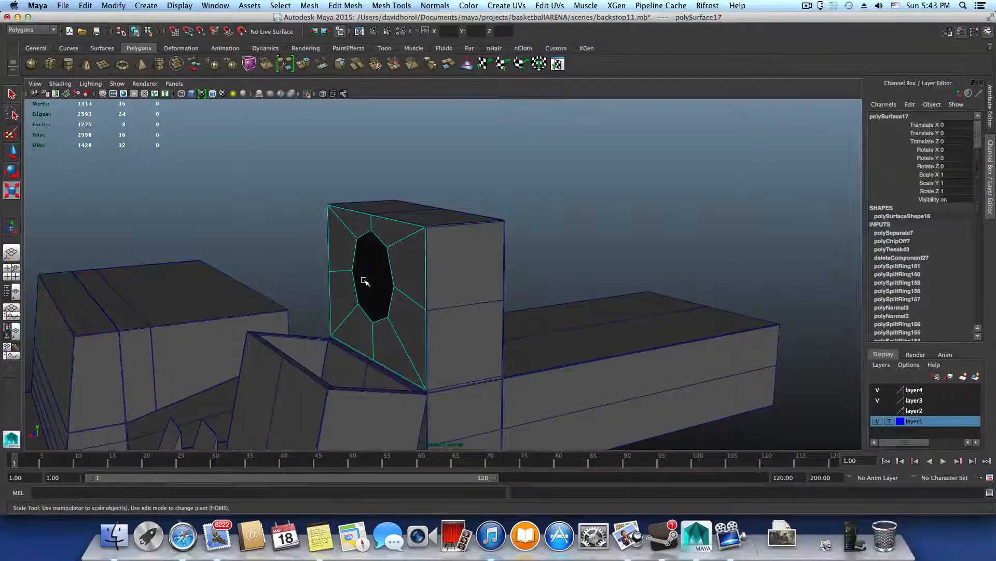
pyautogui.press('t')
pyautogui.press('r')
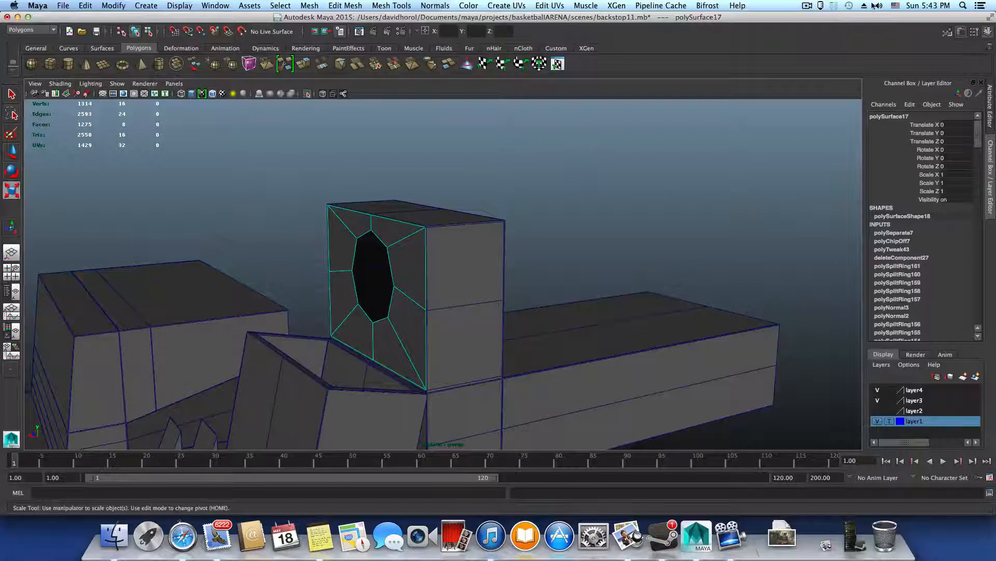
pyautogui.click(113, 6)
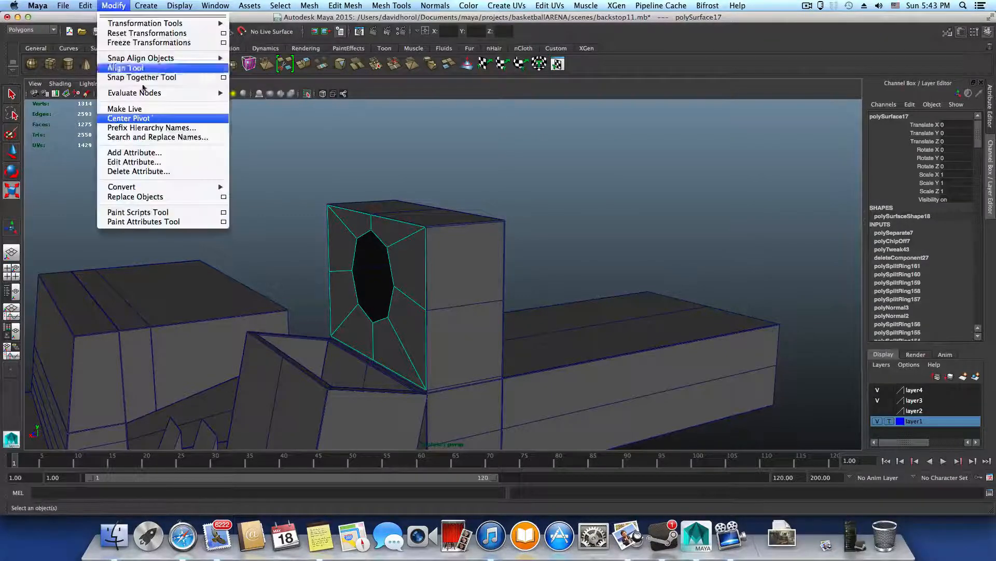
pyautogui.click(156, 118)
pyautogui.press('e')
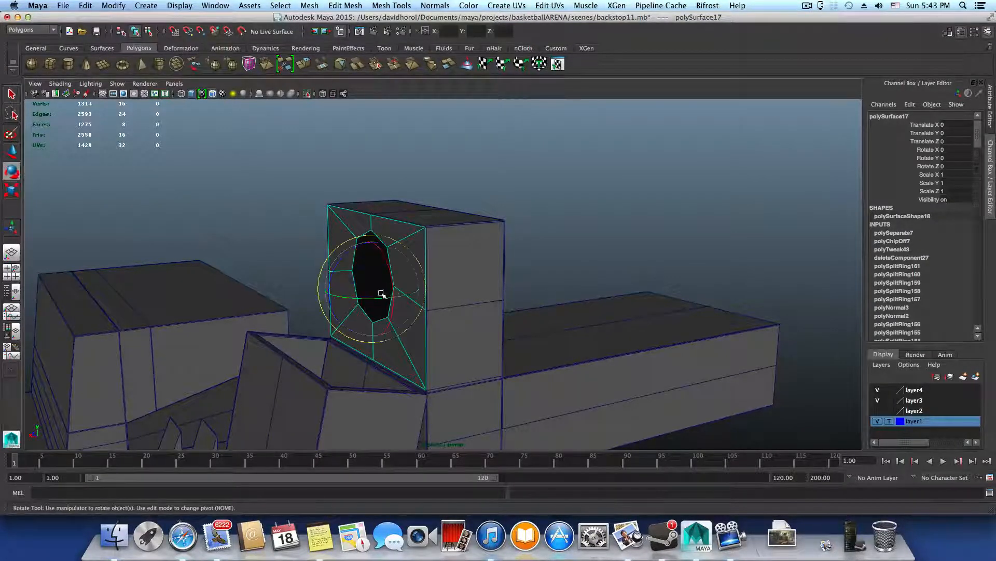
pyautogui.moveTo(375, 298); pyautogui.dragTo(513, 300)
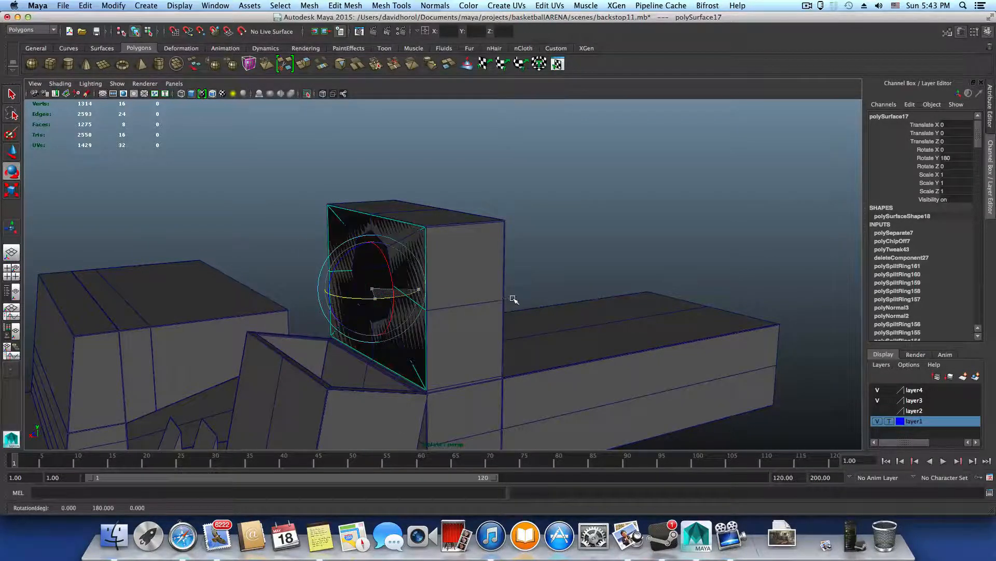
# Move the rotated hole surface out beyond the opposite side of the post, to Translate X -14.699
pyautogui.keyDown('alt'); pyautogui.moveTo(374, 303); pyautogui.dragTo(329, 300); pyautogui.keyUp('alt')
pyautogui.press('w')
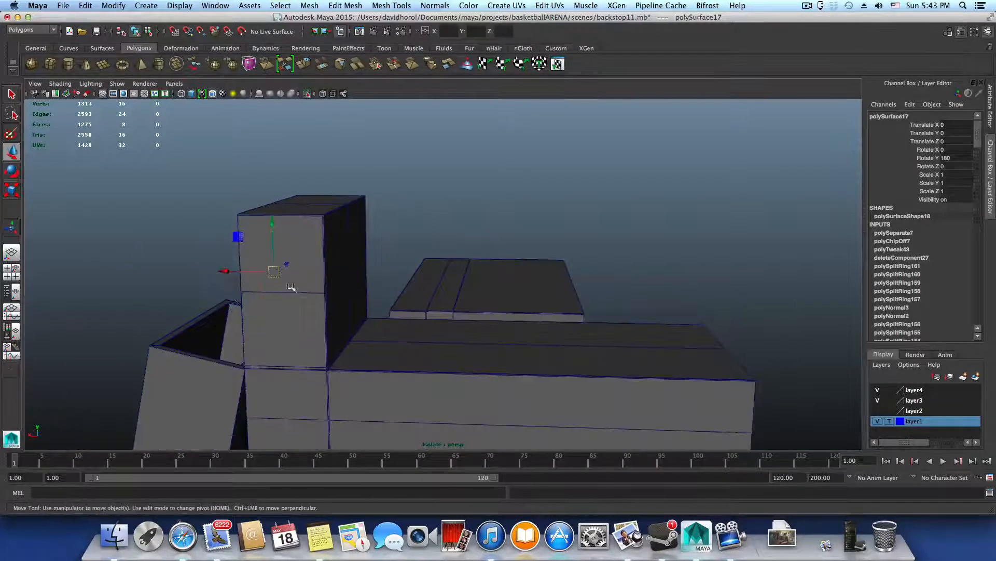
pyautogui.moveTo(227, 271); pyautogui.dragTo(340, 284)
pyautogui.scroll(5, 266, 299)
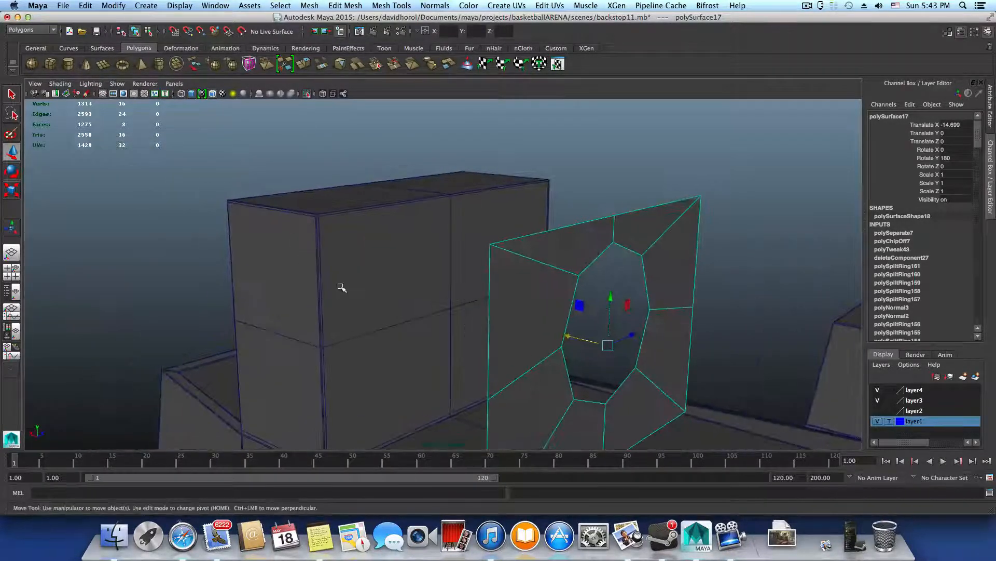
# Delete the four plain faces on the side of the post opposite the hole
pyautogui.moveTo(368, 289); pyautogui.dragTo(374, 319, button='right')
pyautogui.click(400, 318)
pyautogui.keyDown('shift'); pyautogui.click(474, 273); pyautogui.keyUp('shift')
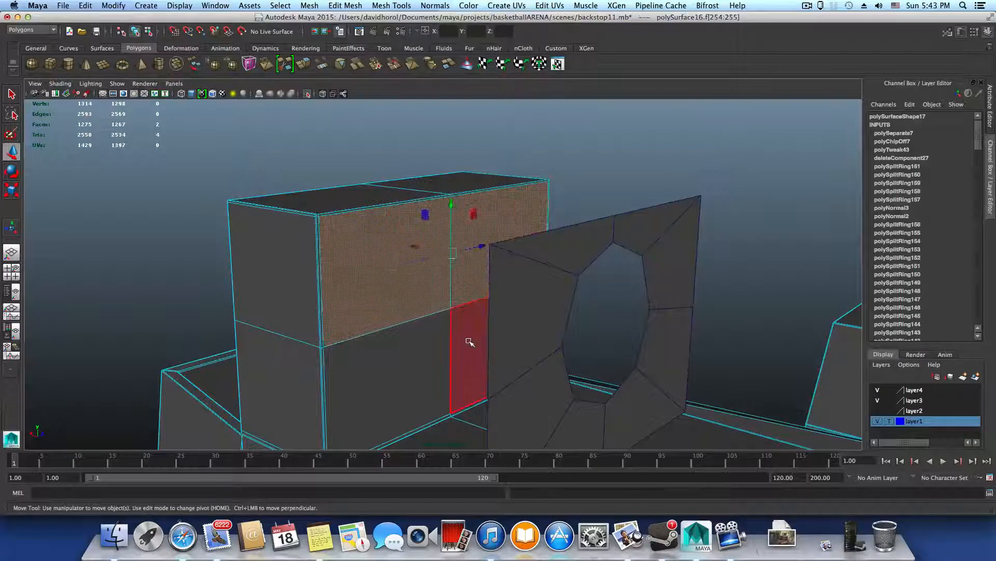
pyautogui.keyDown('shift'); pyautogui.click(467, 285); pyautogui.keyUp('shift')
pyautogui.keyDown('shift'); pyautogui.click(434, 348); pyautogui.keyUp('shift')
pyautogui.press('Delete')
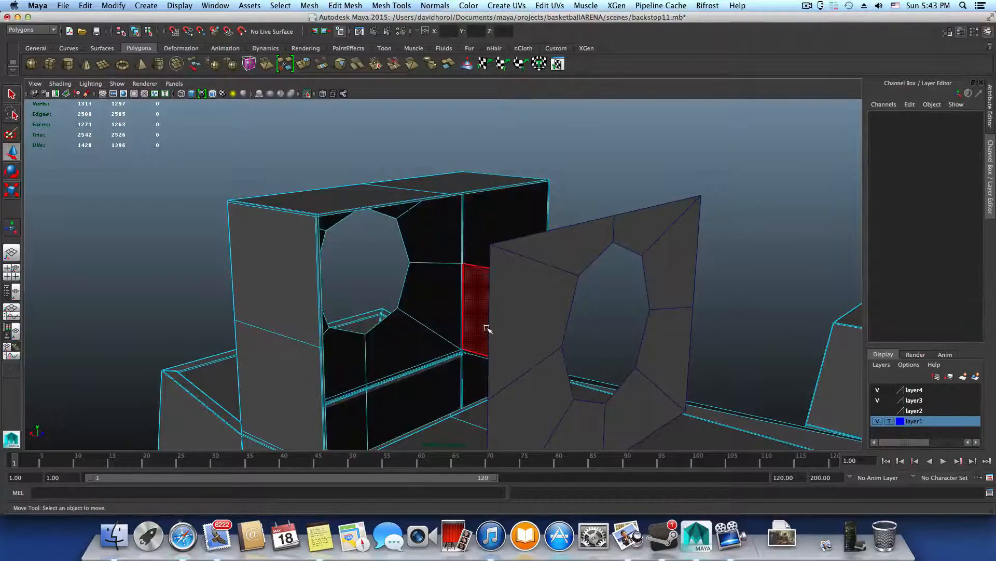
# Return to object selection and move the hole surface against the post's open side, to Translate X -6.12
pyautogui.press('F8')
pyautogui.click(522, 337)
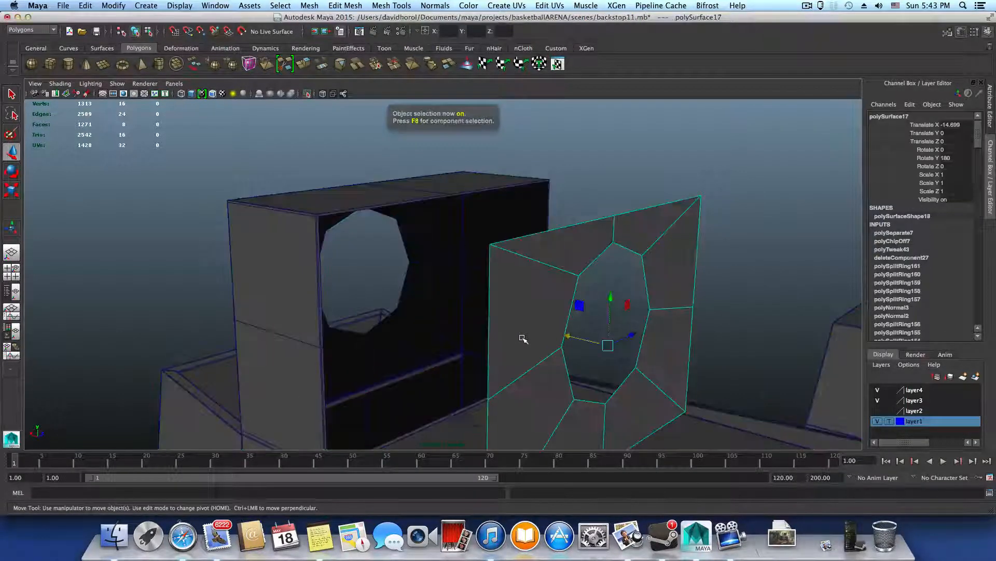
pyautogui.keyDown('alt'); pyautogui.moveTo(521, 337); pyautogui.dragTo(541, 339); pyautogui.keyUp('alt')
pyautogui.moveTo(605, 327); pyautogui.dragTo(436, 301)
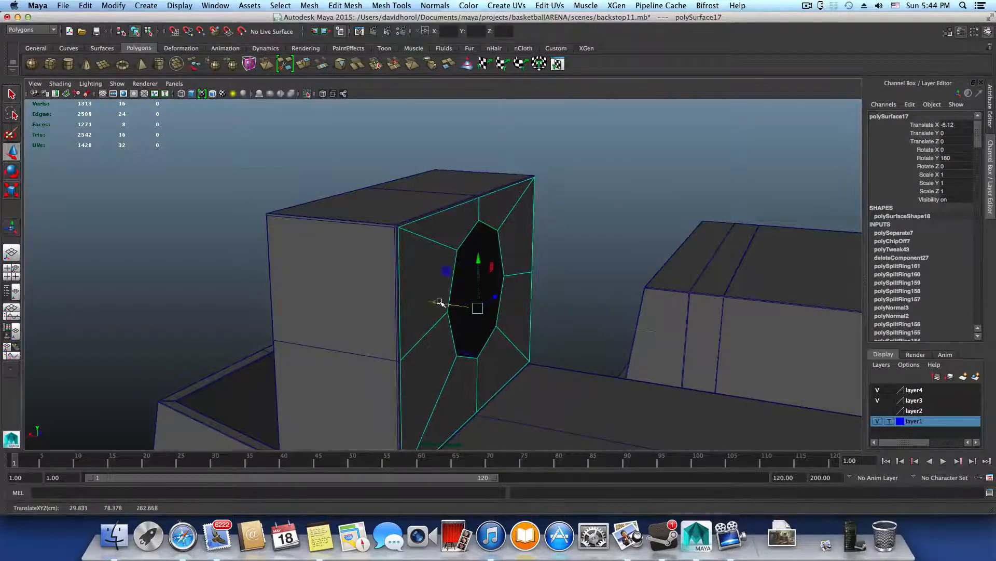
pyautogui.keyDown('alt'); pyautogui.moveTo(426, 298); pyautogui.dragTo(709, 345, button='right'); pyautogui.keyUp('alt')
pyautogui.keyDown('alt'); pyautogui.moveTo(511, 340); pyautogui.dragTo(465, 356); pyautogui.keyUp('alt')
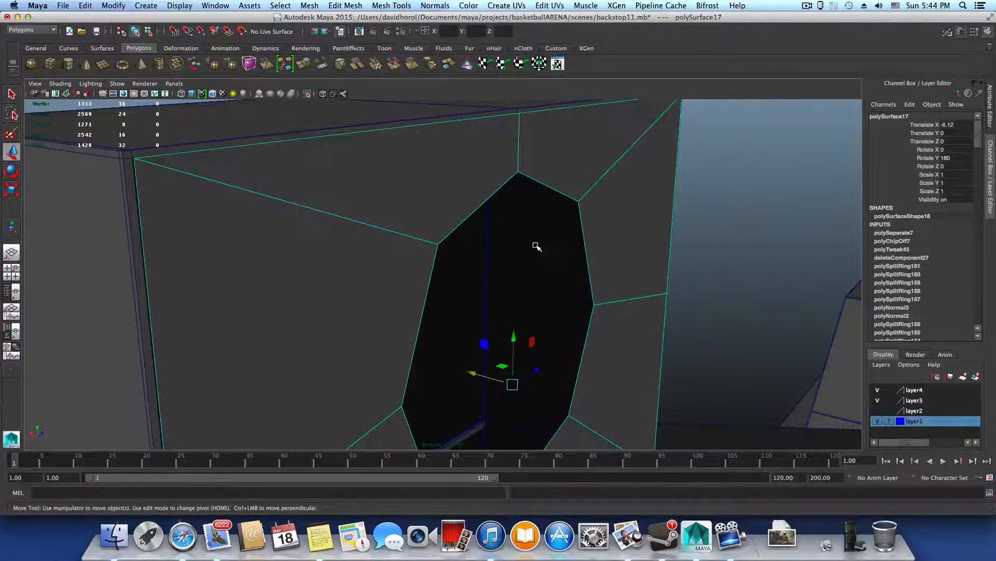
# Move the hole surface's pivot to the middle of its upper edge and align the surface with the post at Translate X -6.05
pyautogui.keyDown('alt'); pyautogui.moveTo(500, 211); pyautogui.dragTo(498, 224); pyautogui.keyUp('alt')
pyautogui.press('Home')
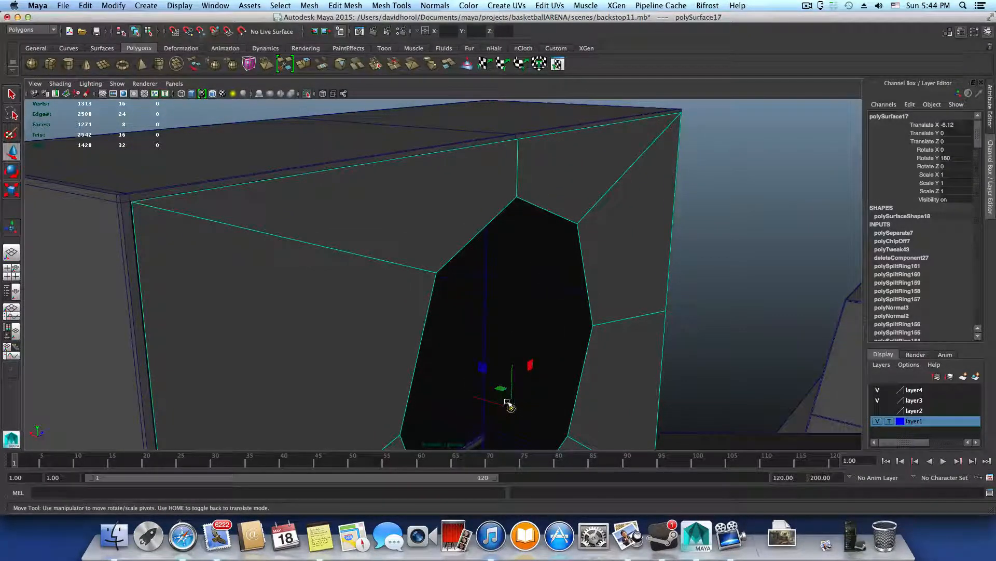
pyautogui.moveTo(512, 395); pyautogui.dragTo(512, 144)
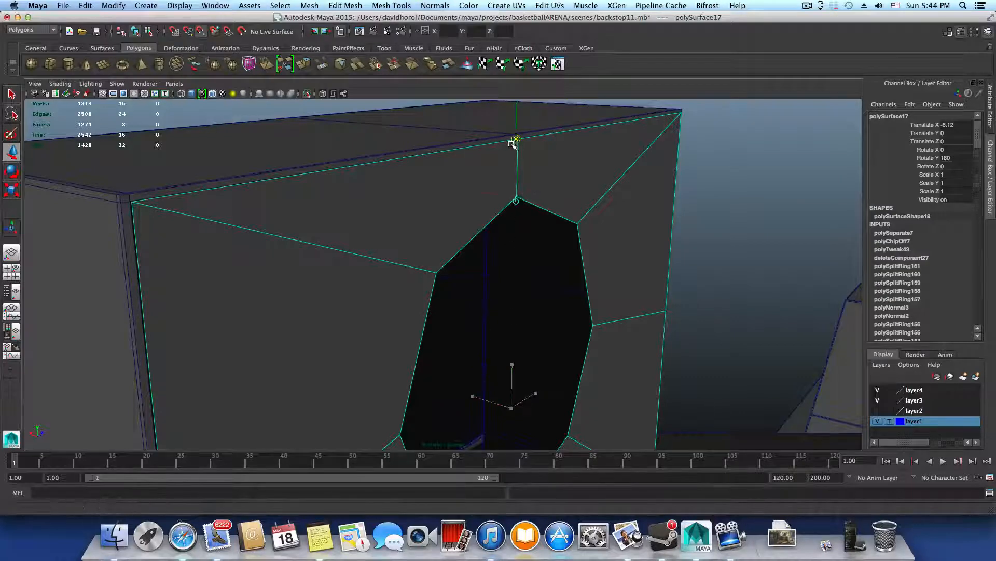
pyautogui.press('Home')
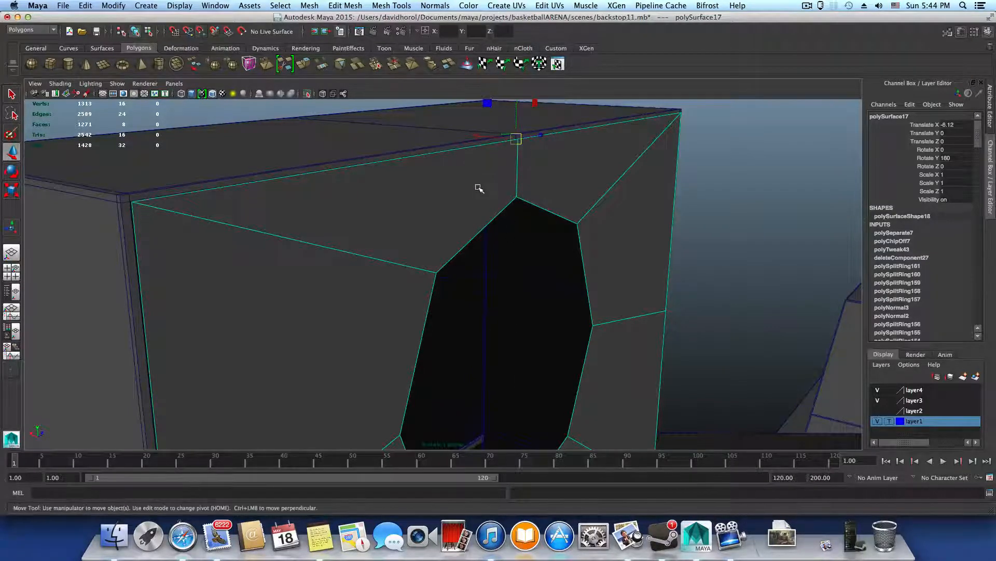
pyautogui.moveTo(478, 184)
pyautogui.keyDown('alt'); pyautogui.mouseDown()
pyautogui.moveTo(494, 203)
pyautogui.moveTo(489, 170)
pyautogui.mouseUp(); pyautogui.keyUp('alt')
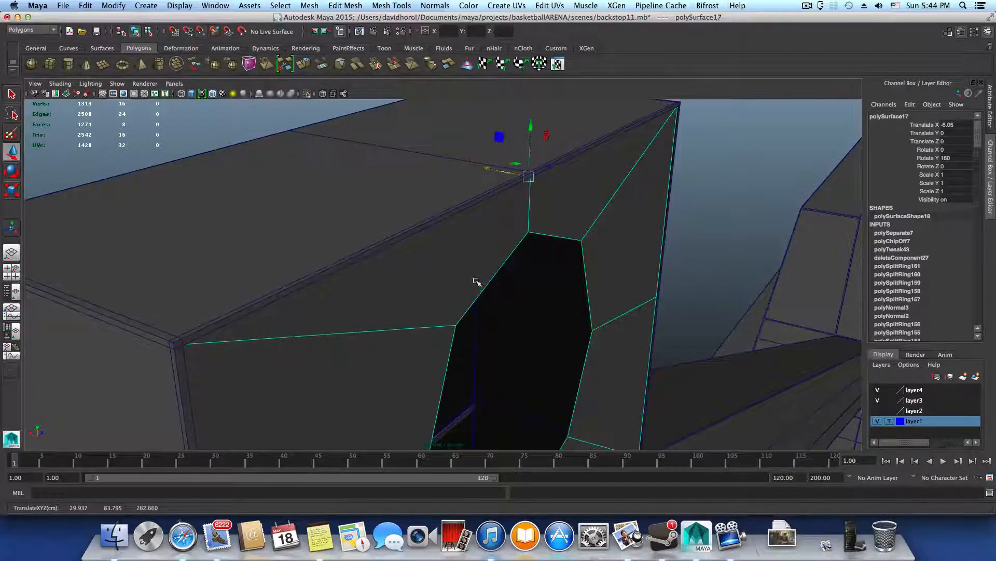
# Select the eight vertices along the outer border of the hole surface
pyautogui.keyDown('alt'); pyautogui.moveTo(474, 282); pyautogui.dragTo(383, 258); pyautogui.keyUp('alt')
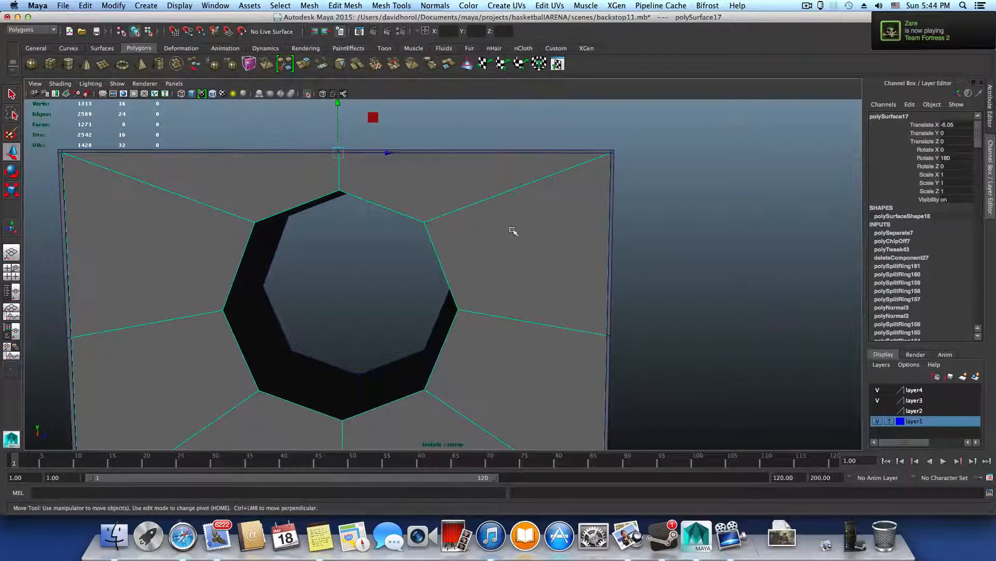
pyautogui.rightClick(558, 191)
pyautogui.click(506, 191)
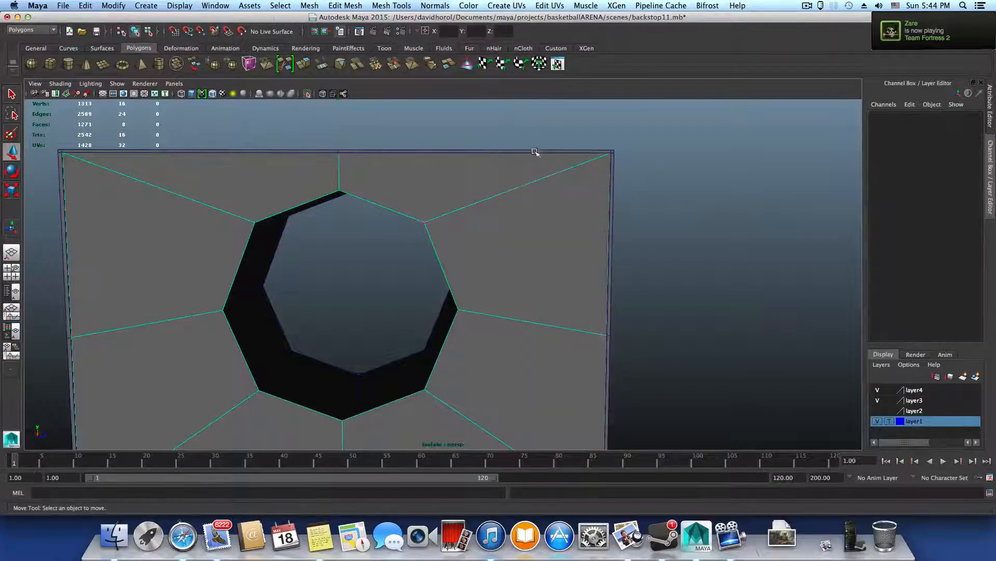
pyautogui.click(610, 153)
pyautogui.keyDown('shift'); pyautogui.click(612, 357); pyautogui.keyUp('shift')
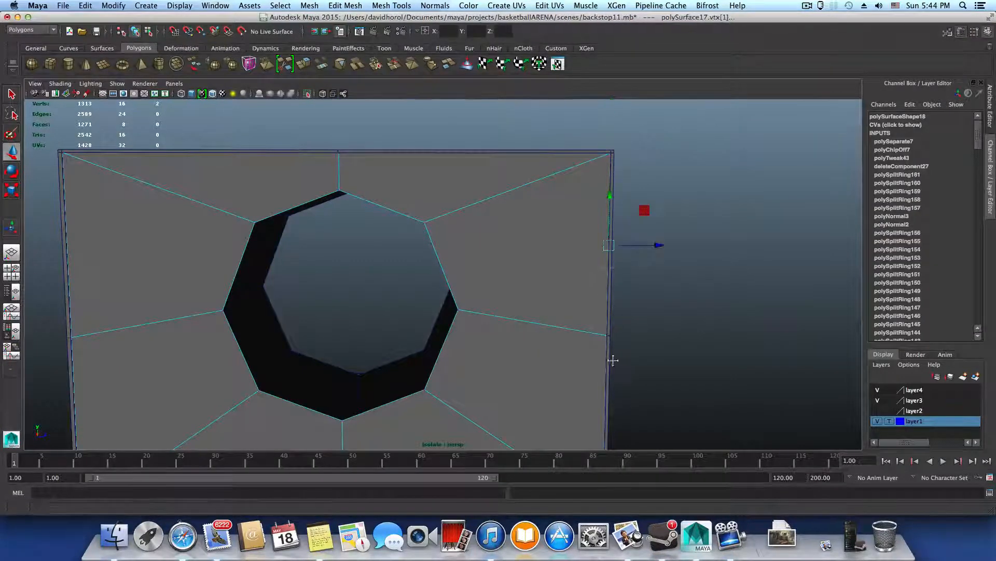
pyautogui.keyDown('alt'); pyautogui.moveTo(612, 357); pyautogui.dragTo(557, 227); pyautogui.keyUp('alt')
pyautogui.keyDown('shift'); pyautogui.click(574, 291); pyautogui.keyUp('shift')
pyautogui.keyDown('alt'); pyautogui.moveTo(574, 291); pyautogui.dragTo(471, 319); pyautogui.keyUp('alt')
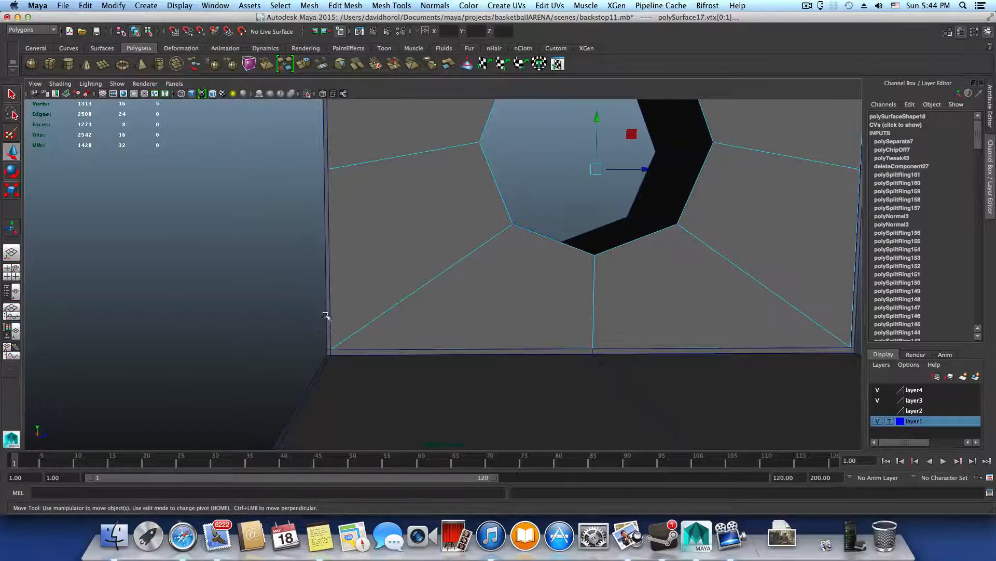
pyautogui.keyDown('alt'); pyautogui.moveTo(332, 327); pyautogui.dragTo(346, 335); pyautogui.keyUp('alt')
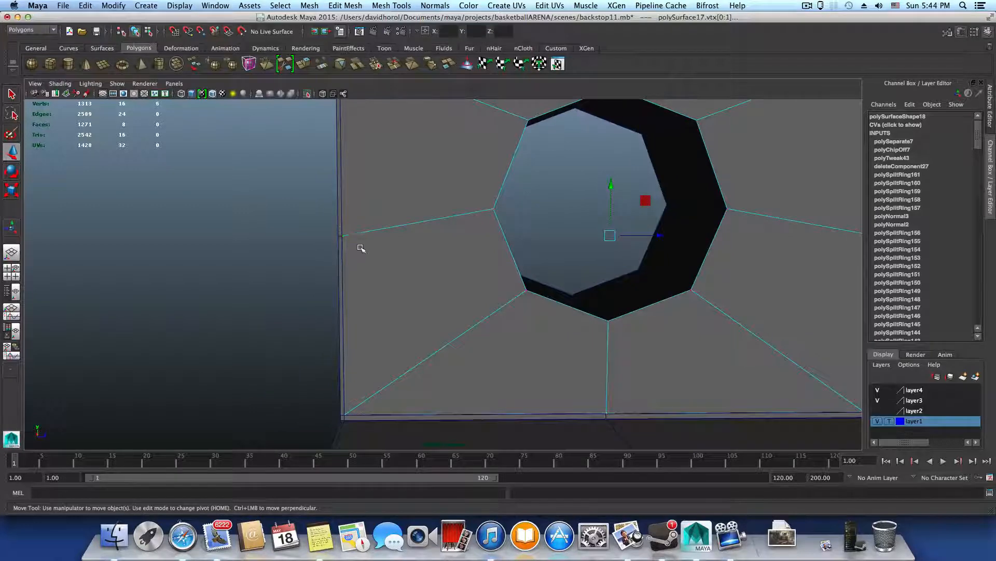
pyautogui.keyDown('alt'); pyautogui.moveTo(361, 248); pyautogui.dragTo(323, 219); pyautogui.keyUp('alt')
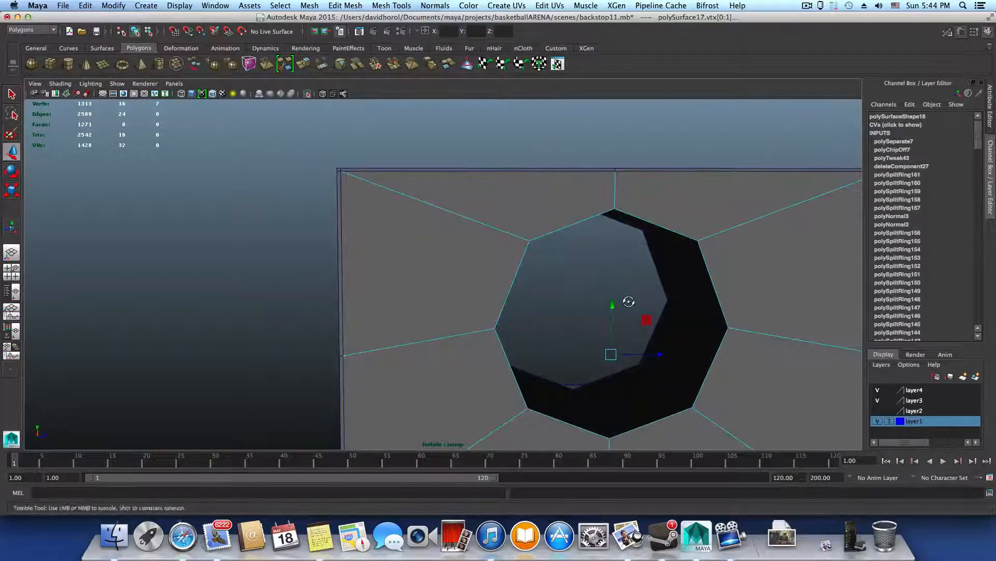
pyautogui.keyDown('alt'); pyautogui.moveTo(625, 300); pyautogui.dragTo(623, 307); pyautogui.keyUp('alt')
pyautogui.keyDown('shift'); pyautogui.moveTo(612, 182); pyautogui.dragTo(616, 188); pyautogui.keyUp('shift')
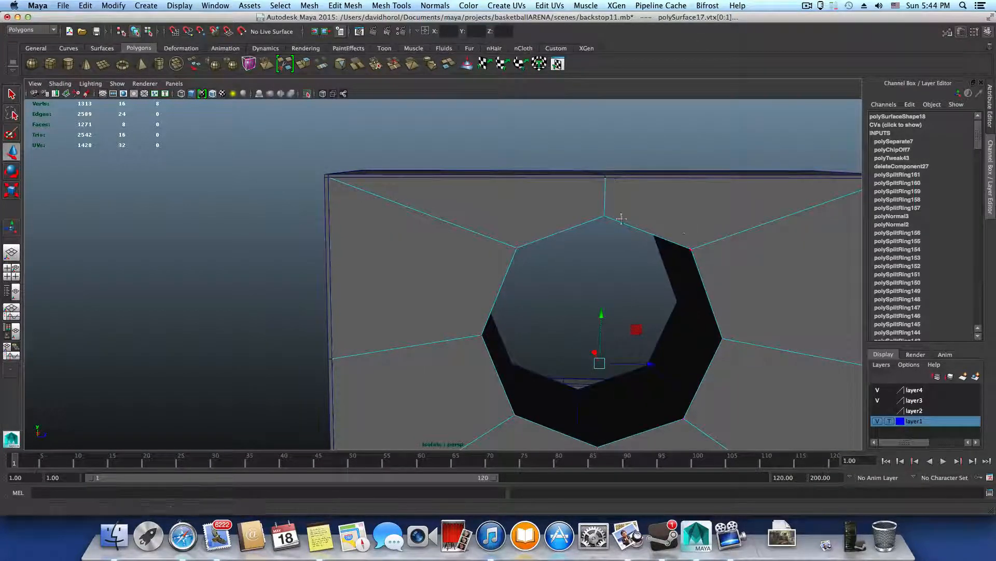
# Scale the selected border vertices slightly inward to leave a narrow gap to the post's edges
pyautogui.keyDown('alt'); pyautogui.moveTo(621, 216); pyautogui.dragTo(485, 189, button='middle'); pyautogui.keyUp('alt')
pyautogui.scroll(-5, 485, 188)
pyautogui.press('r')
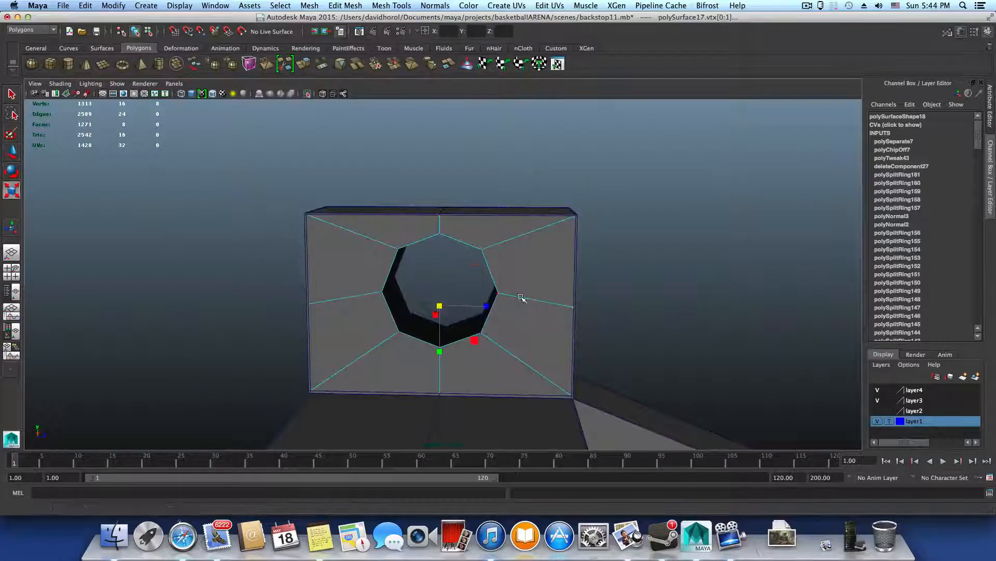
pyautogui.moveTo(439, 306); pyautogui.dragTo(431, 307)
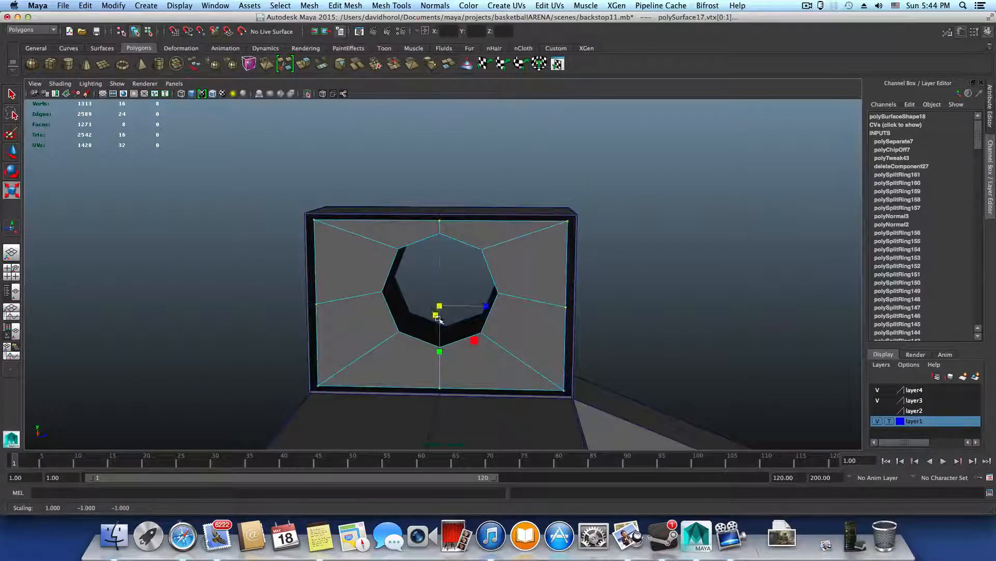
# Combine the hole surface with the base frame mesh and isolate the combined mesh in the view
pyautogui.press('F8')
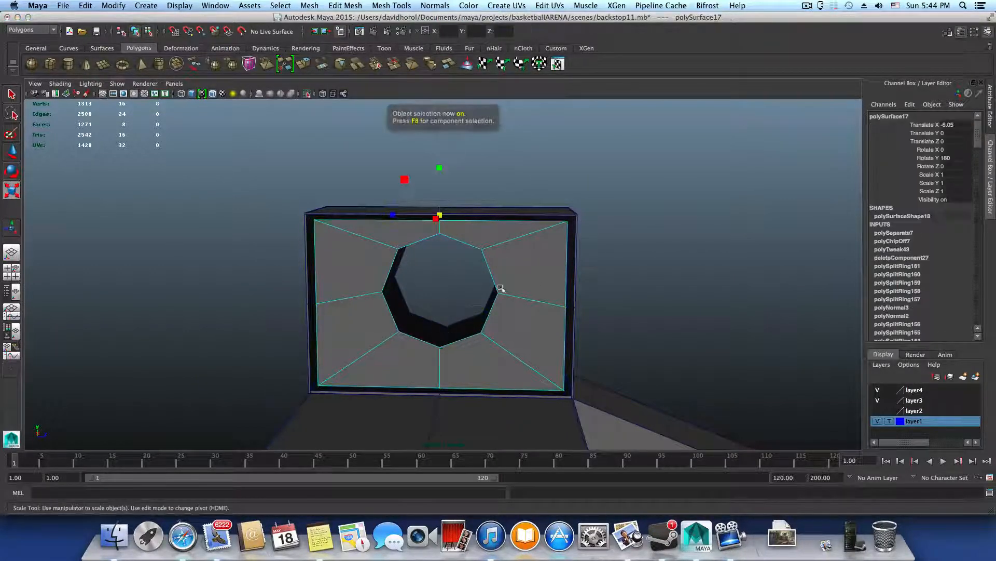
pyautogui.keyDown('alt'); pyautogui.moveTo(582, 264); pyautogui.dragTo(494, 291); pyautogui.keyUp('alt')
pyautogui.keyDown('shift'); pyautogui.click(494, 291); pyautogui.keyUp('shift')
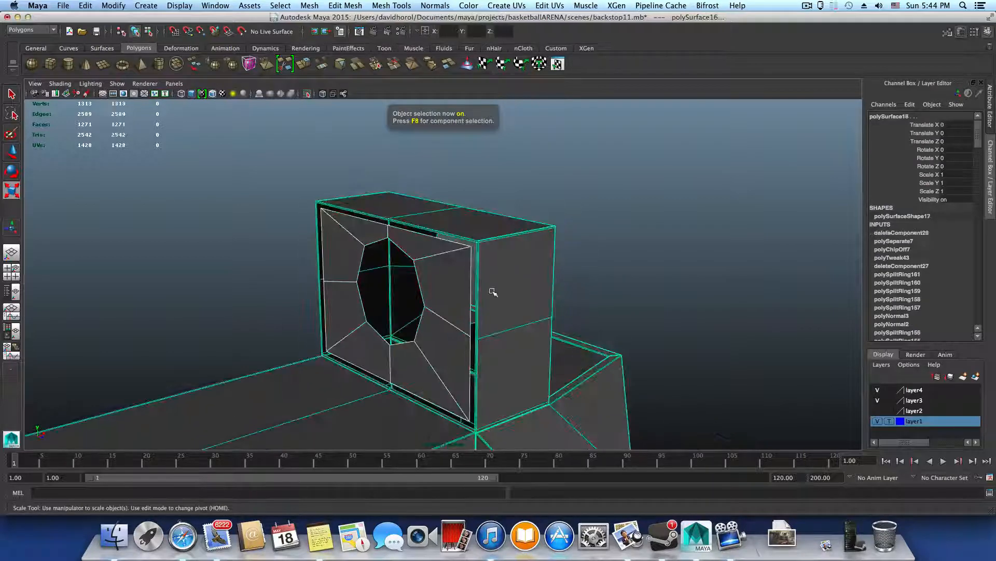
pyautogui.click(322, 5)
pyautogui.click(326, 46)
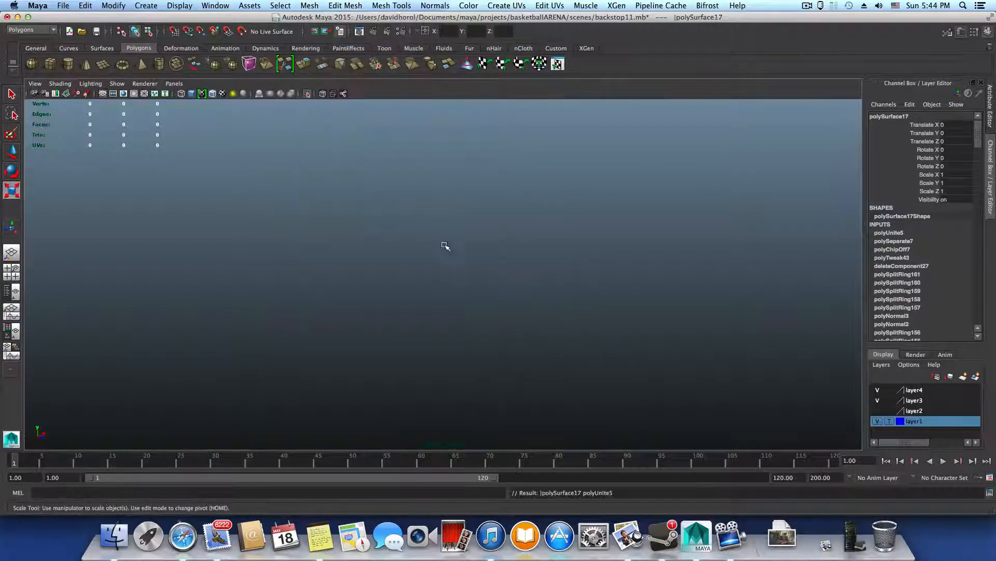
pyautogui.click(307, 94)
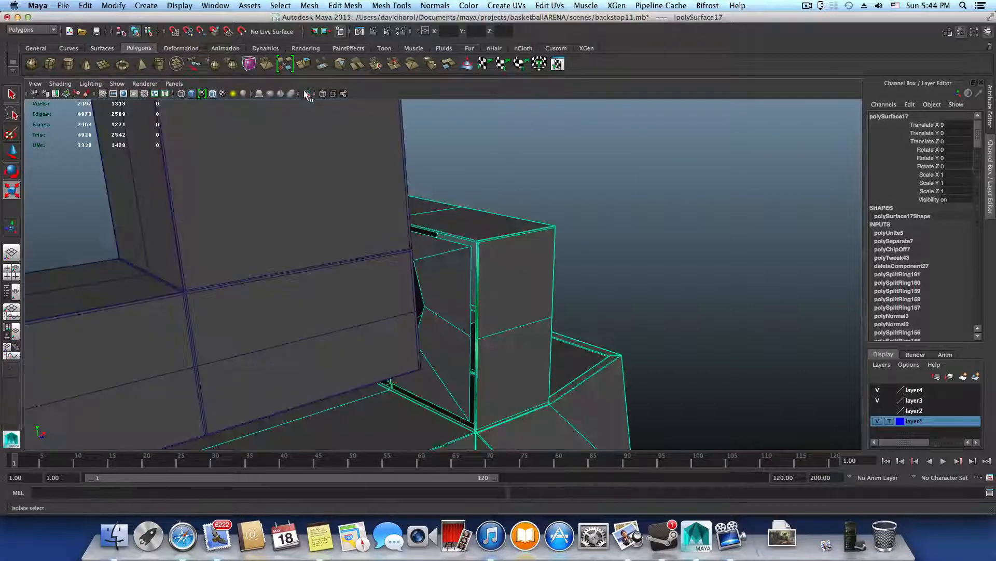
pyautogui.click(306, 93)
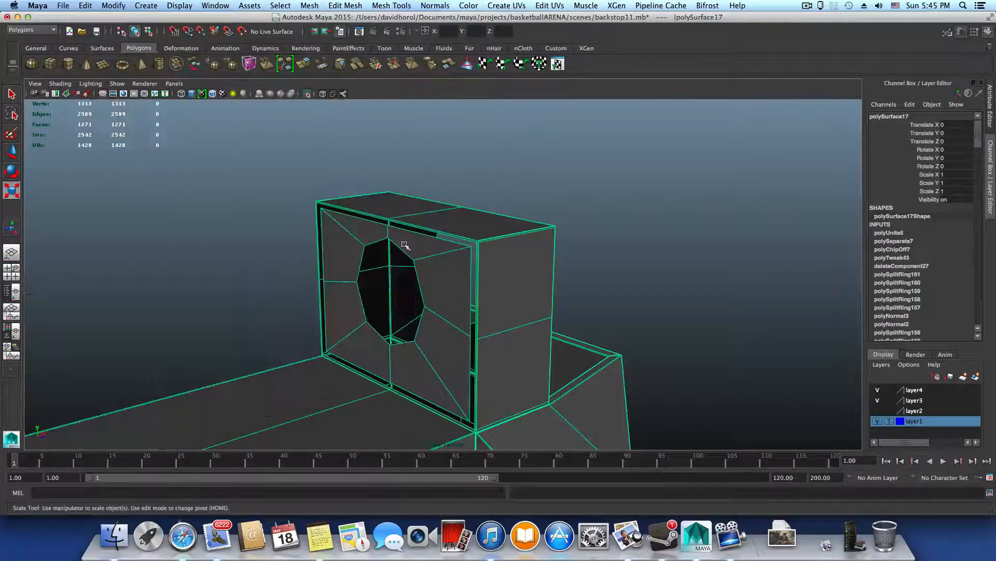
# Merge one upper corner vertex of the hole surface with the post's matching corner vertex using the Merge Vertex Tool
pyautogui.keyDown('alt'); pyautogui.moveTo(371, 282); pyautogui.dragTo(529, 319, button='right'); pyautogui.keyUp('alt')
pyautogui.keyDown('alt'); pyautogui.moveTo(529, 319); pyautogui.dragTo(547, 321); pyautogui.keyUp('alt')
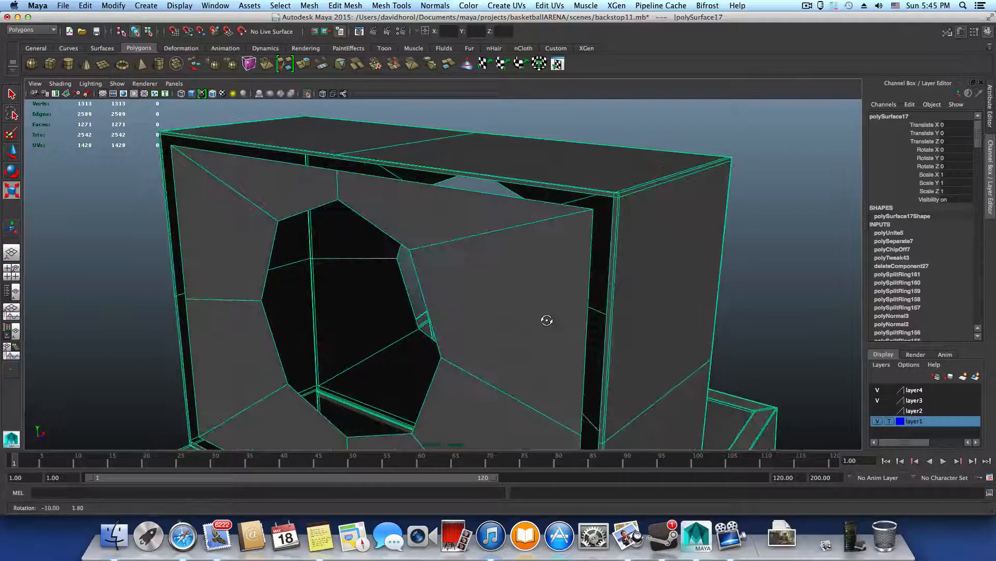
pyautogui.keyDown('alt'); pyautogui.moveTo(506, 281); pyautogui.dragTo(531, 320, button='right'); pyautogui.keyUp('alt')
pyautogui.keyDown('alt'); pyautogui.moveTo(532, 320); pyautogui.dragTo(513, 329); pyautogui.keyUp('alt')
pyautogui.click(345, 6)
pyautogui.moveTo(392, 6)
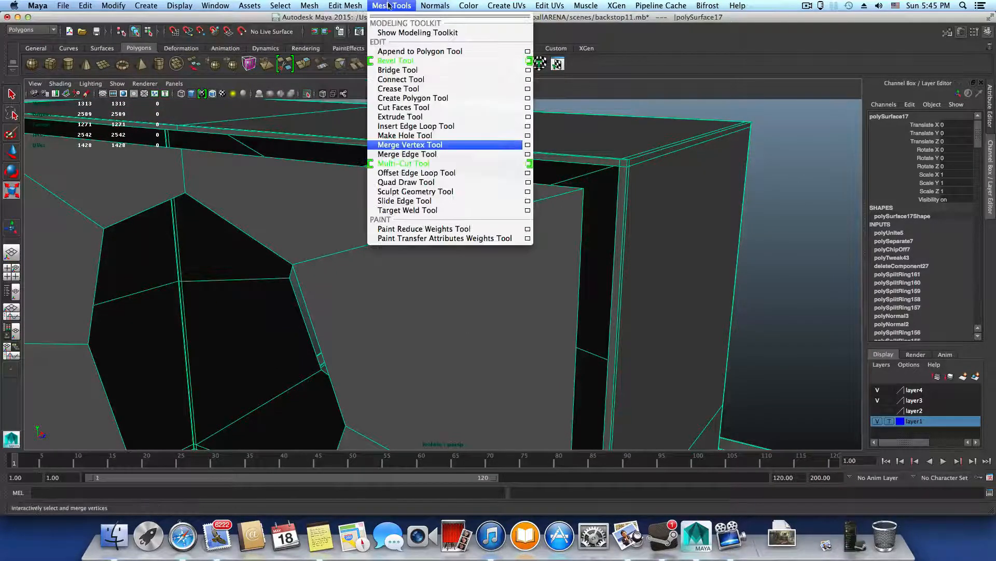
pyautogui.click(408, 145)
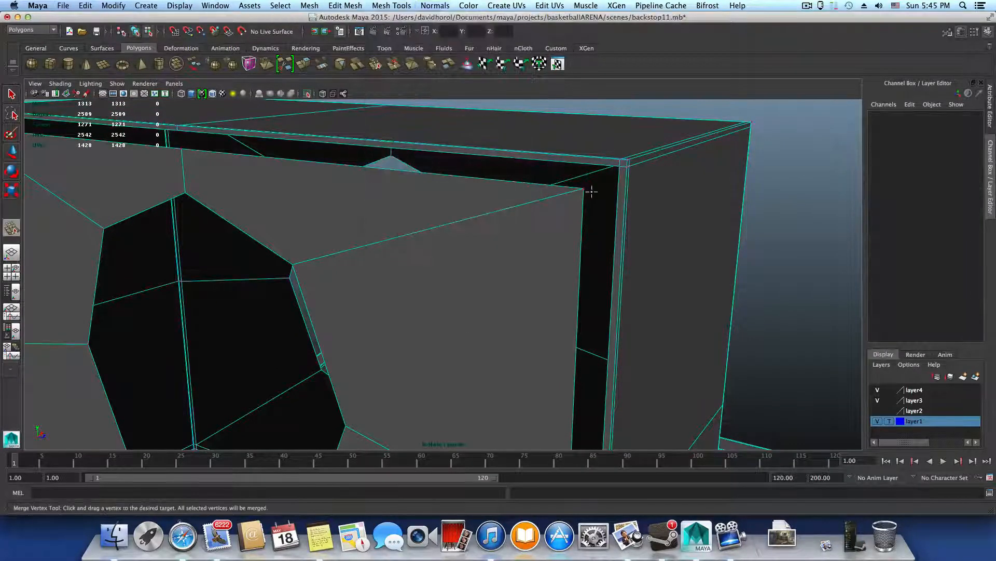
pyautogui.moveTo(612, 170); pyautogui.dragTo(461, 213)
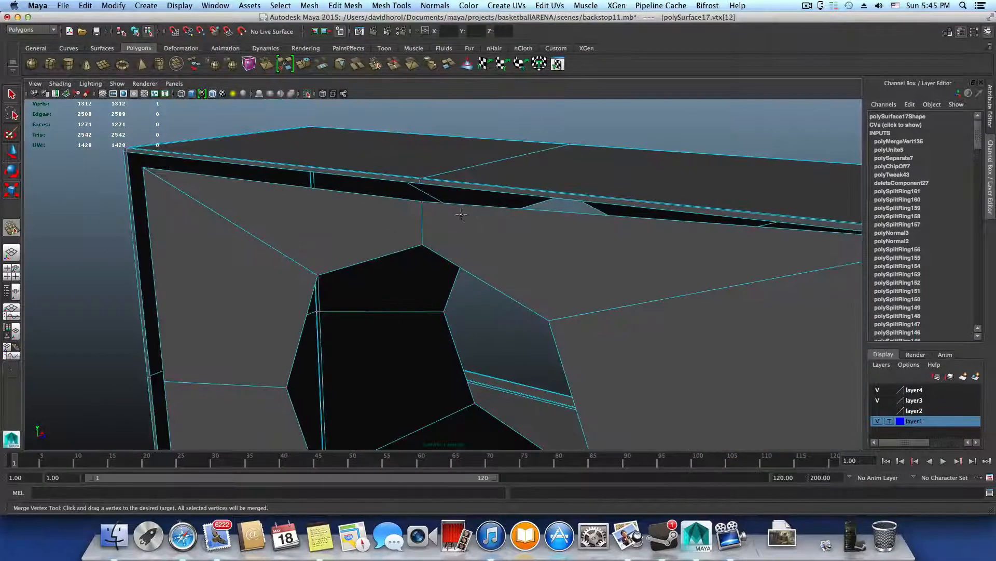
# Merge the remaining border vertices of the hole surface with the post's matching edge and corner vertices using the Merge Vertex Tool
pyautogui.moveTo(420, 185); pyautogui.dragTo(421, 183)
pyautogui.keyDown('alt'); pyautogui.moveTo(363, 216); pyautogui.dragTo(303, 185); pyautogui.keyUp('alt')
pyautogui.keyDown('alt'); pyautogui.moveTo(336, 235); pyautogui.dragTo(360, 149, button='middle'); pyautogui.keyUp('alt')
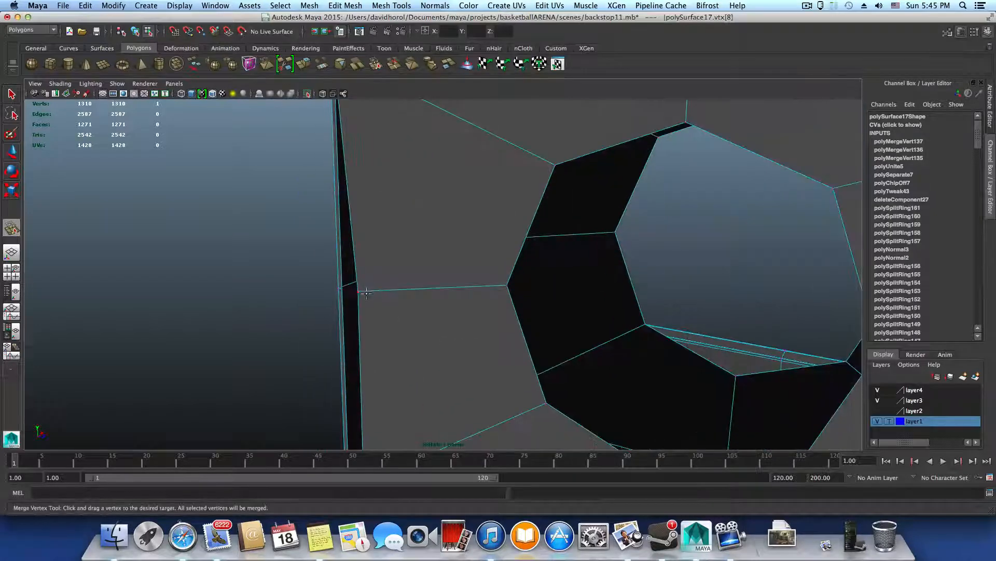
pyautogui.moveTo(352, 292); pyautogui.dragTo(657, 421)
pyautogui.keyDown('alt'); pyautogui.moveTo(629, 289); pyautogui.dragTo(618, 303); pyautogui.keyUp('alt')
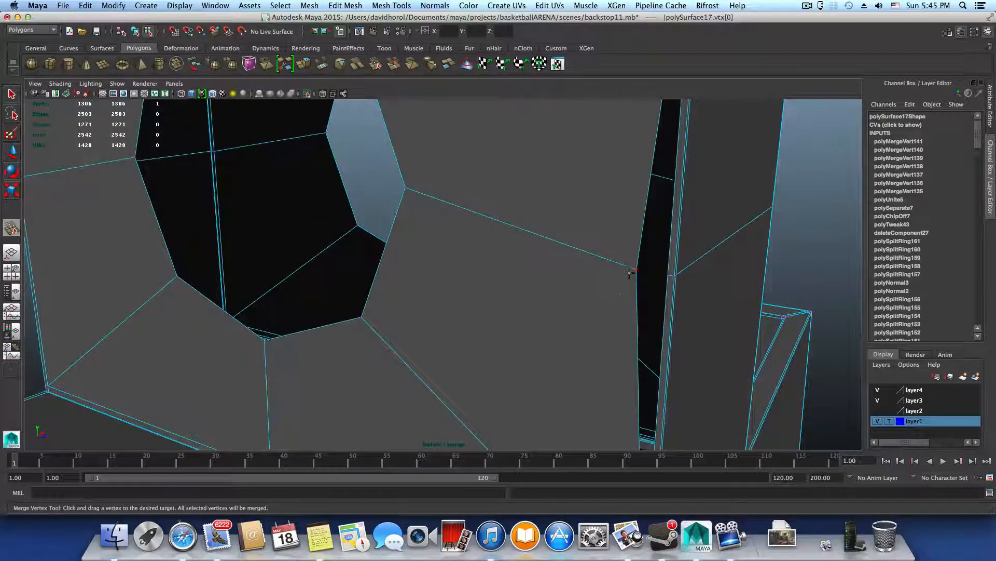
pyautogui.moveTo(663, 273); pyautogui.dragTo(668, 276)
pyautogui.keyDown('alt'); pyautogui.moveTo(639, 311); pyautogui.dragTo(633, 284); pyautogui.keyUp('alt')
pyautogui.press('F8')
pyautogui.scroll(-10, 593, 346)
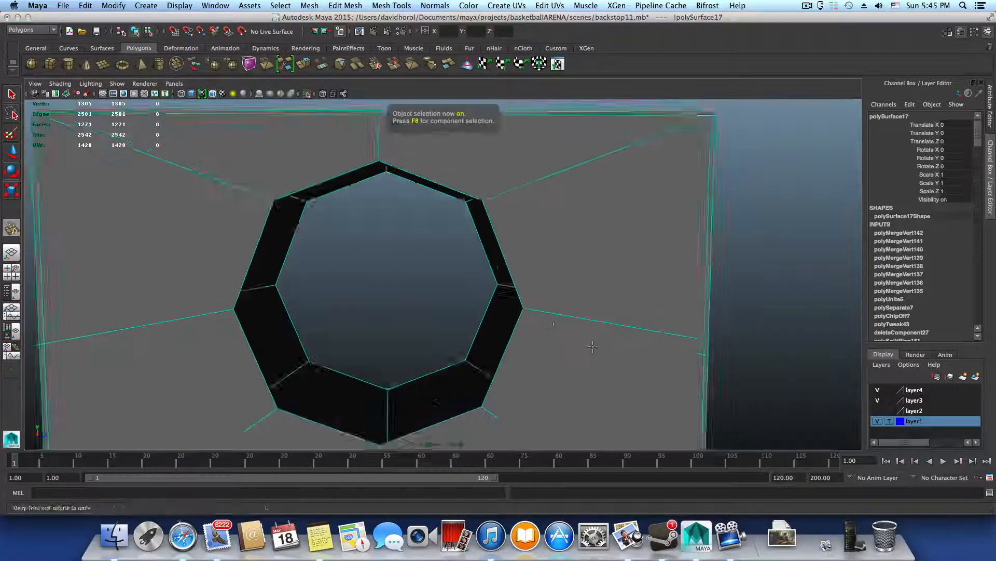
# Preview the frame smoothed and examine the post's corner below the horizontal arm, comparing it with the unsmoothed mesh
pyautogui.keyDown('alt'); pyautogui.moveTo(478, 324); pyautogui.dragTo(647, 327); pyautogui.keyUp('alt')
pyautogui.press('F8')
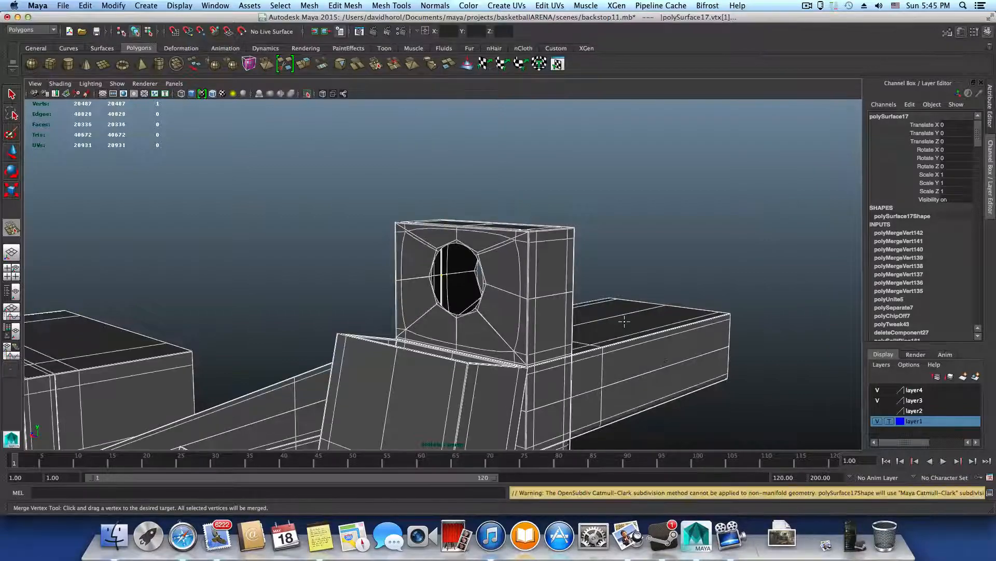
pyautogui.keyDown('alt'); pyautogui.moveTo(624, 321); pyautogui.dragTo(412, 298); pyautogui.keyUp('alt')
pyautogui.keyDown('alt'); pyautogui.moveTo(411, 298); pyautogui.dragTo(580, 307, button='right'); pyautogui.keyUp('alt')
pyautogui.press('1')
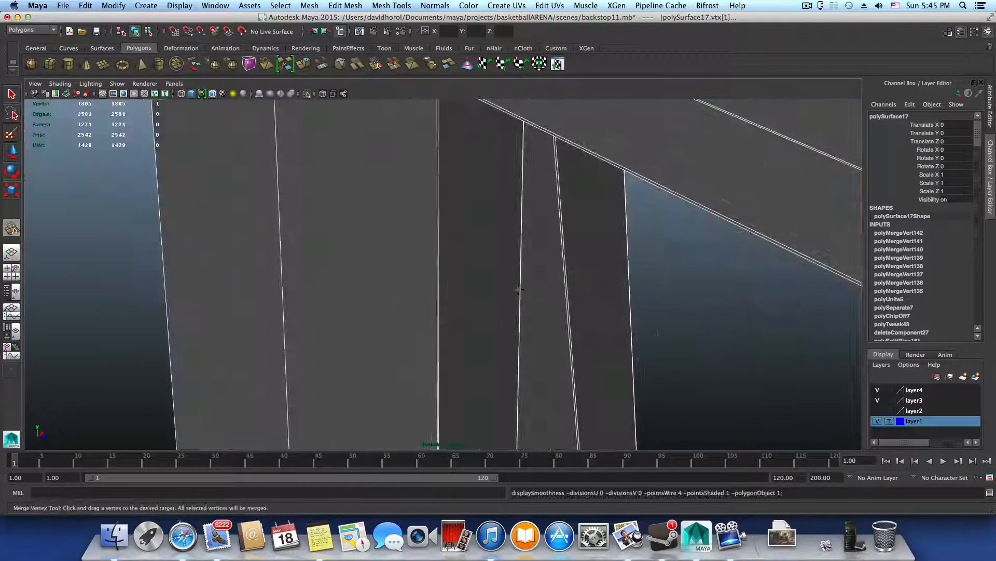
pyautogui.press('3')
pyautogui.keyDown('alt'); pyautogui.moveTo(443, 268); pyautogui.dragTo(423, 397, button='middle'); pyautogui.keyUp('alt')
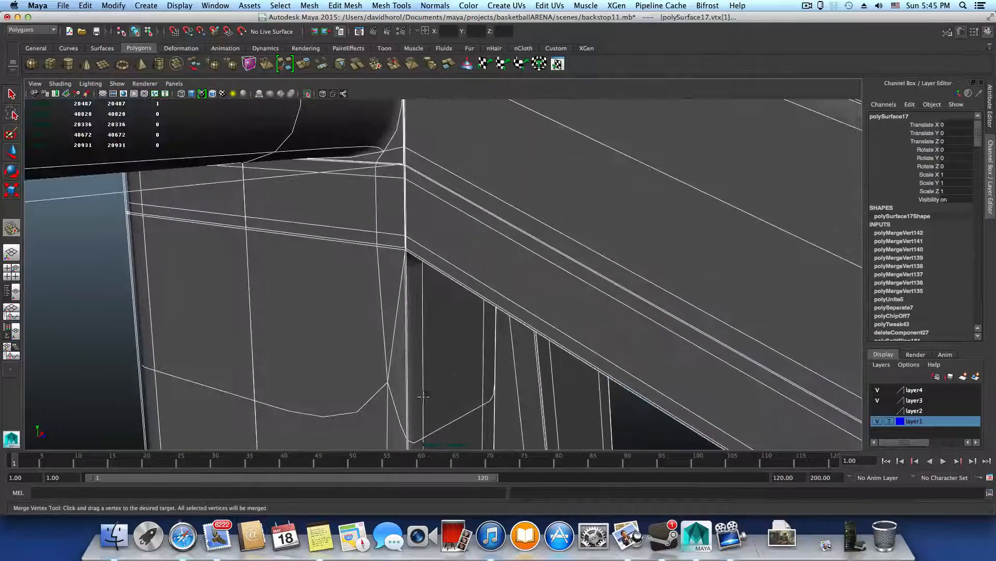
pyautogui.keyDown('alt'); pyautogui.moveTo(417, 322); pyautogui.dragTo(594, 276); pyautogui.keyUp('alt')
pyautogui.scroll(4, 495, 318)
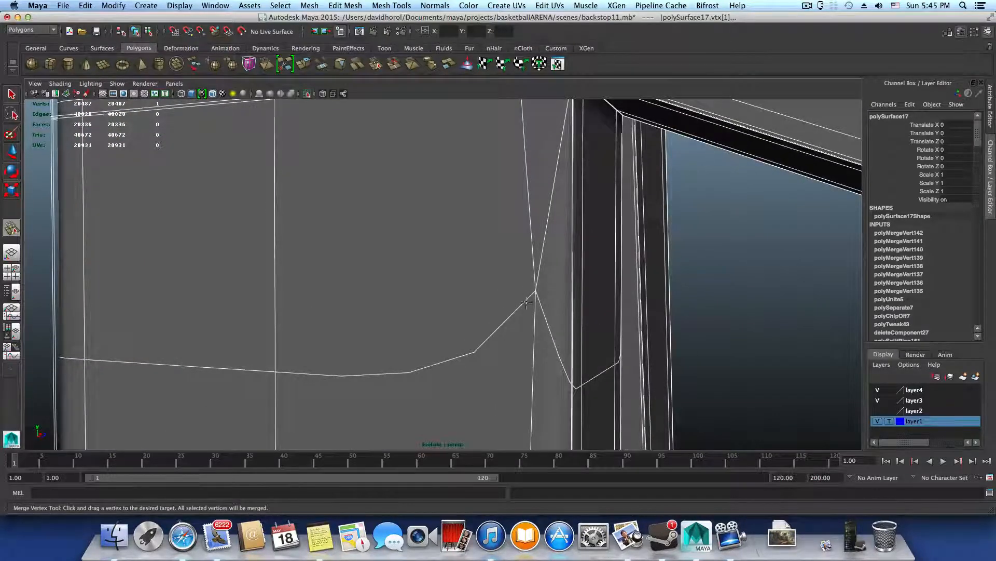
pyautogui.press('1')
pyautogui.scroll(-8, 449, 346)
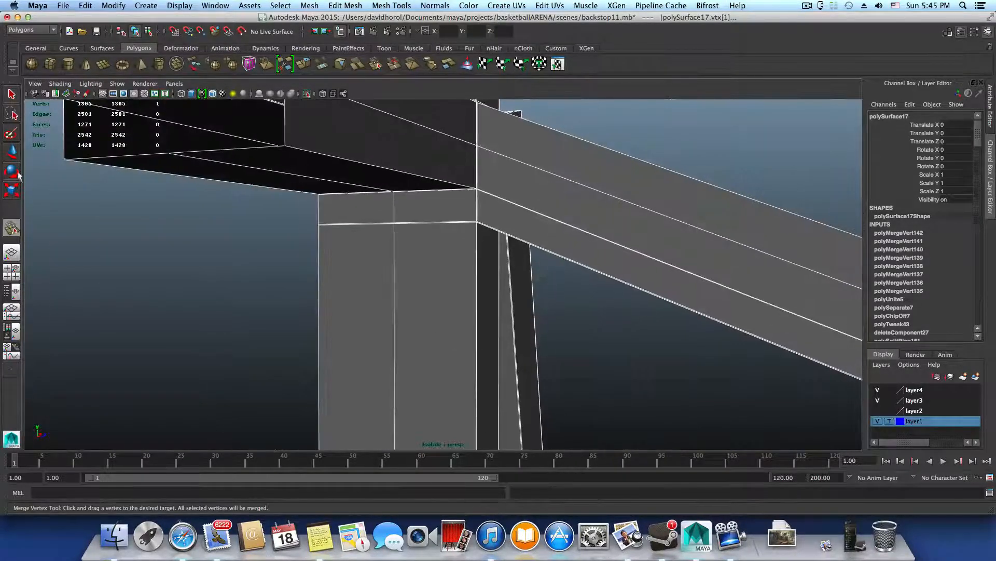
# Select the edges meeting at the pinched point on the post's smoothed face, just below the arm and diagonal beam
pyautogui.click(17, 94)
pyautogui.moveTo(347, 269); pyautogui.dragTo(348, 244, button='right')
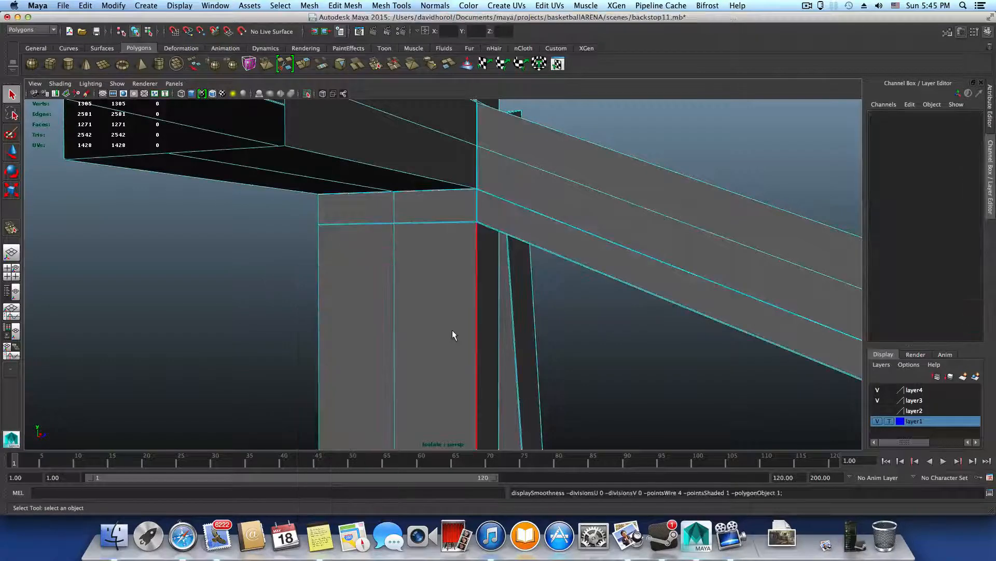
pyautogui.press('3')
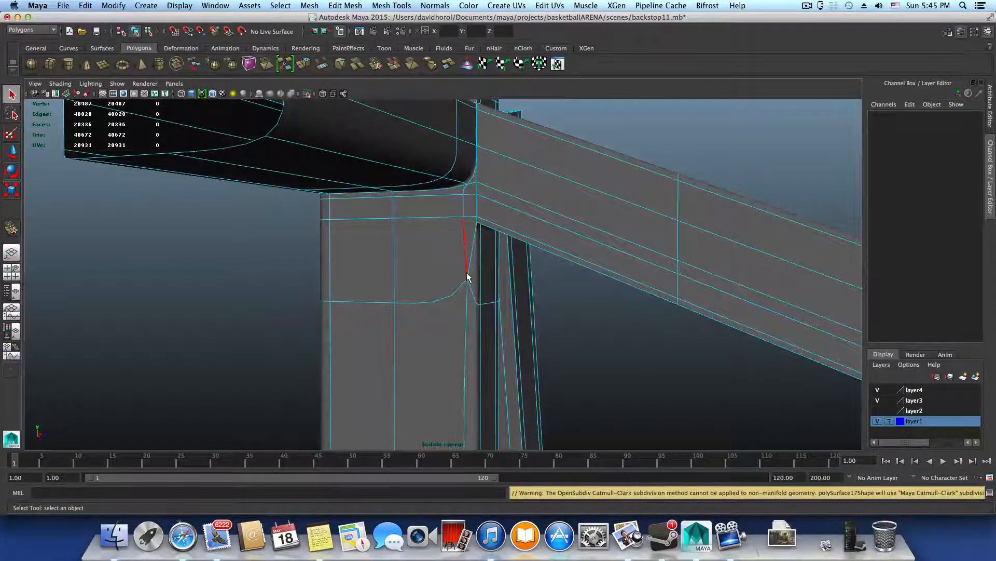
pyautogui.click(466, 270)
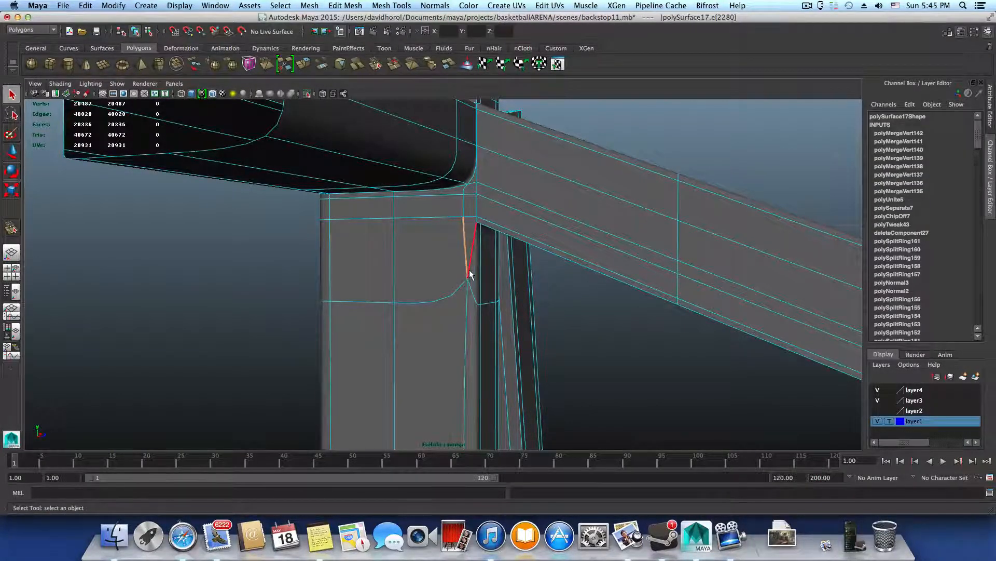
pyautogui.keyDown('shift'); pyautogui.click(469, 270); pyautogui.keyUp('shift')
pyautogui.keyDown('shift'); pyautogui.click(462, 287); pyautogui.keyUp('shift')
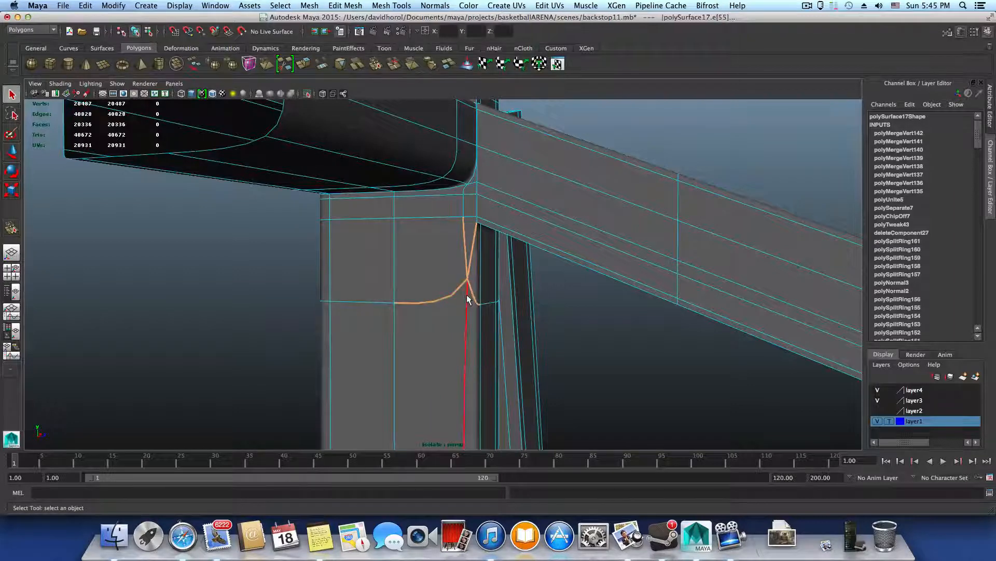
pyautogui.keyDown('shift'); pyautogui.click(467, 295); pyautogui.keyUp('shift')
# Examine the highlighted edges on the unsmoothed post, from the upper beam corner down to the lower arm joint
pyautogui.scroll(-5, 475, 329)
pyautogui.press('1')
pyautogui.keyDown('alt'); pyautogui.moveTo(485, 341); pyautogui.dragTo(483, 344, button='middle'); pyautogui.keyUp('alt')
pyautogui.keyDown('alt'); pyautogui.moveTo(459, 306); pyautogui.dragTo(648, 334, button='right'); pyautogui.keyUp('alt')
pyautogui.keyDown('alt'); pyautogui.moveTo(589, 297); pyautogui.dragTo(574, 284); pyautogui.keyUp('alt')
pyautogui.keyDown('alt'); pyautogui.moveTo(574, 285); pyautogui.dragTo(551, 422, button='middle'); pyautogui.keyUp('alt')
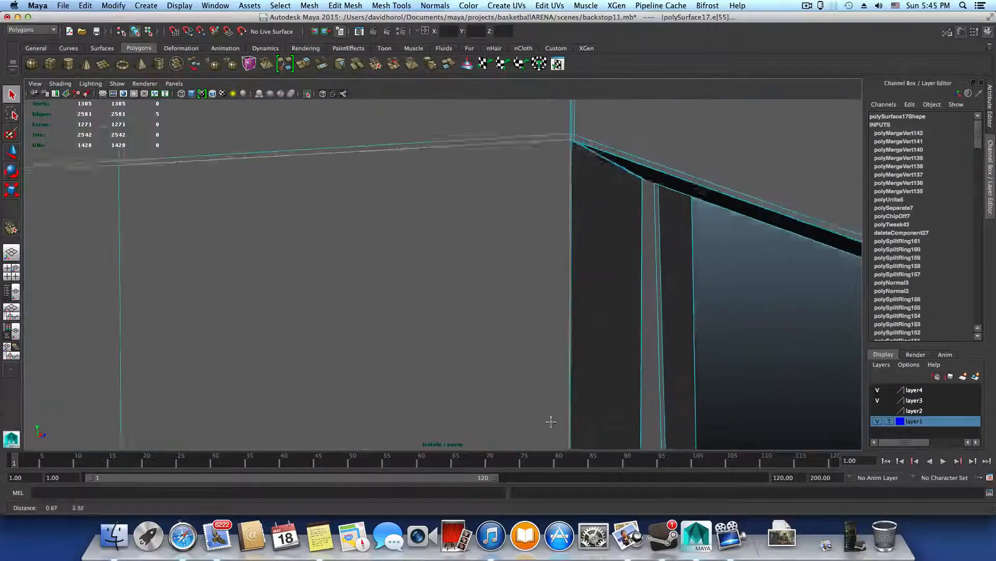
pyautogui.keyDown('alt'); pyautogui.moveTo(551, 421); pyautogui.dragTo(600, 328); pyautogui.keyUp('alt')
pyautogui.keyDown('alt'); pyautogui.moveTo(597, 296); pyautogui.dragTo(590, 329, button='middle'); pyautogui.keyUp('alt')
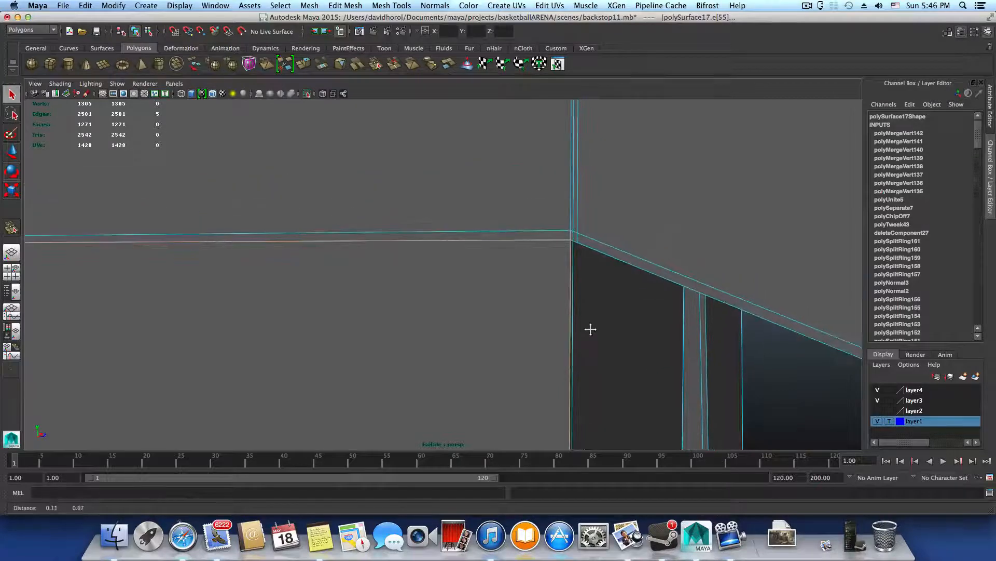
pyautogui.keyDown('alt'); pyautogui.moveTo(591, 329); pyautogui.dragTo(505, 331); pyautogui.keyUp('alt')
pyautogui.keyDown('alt'); pyautogui.moveTo(536, 352); pyautogui.dragTo(558, 223, button='middle'); pyautogui.keyUp('alt')
pyautogui.keyDown('alt'); pyautogui.moveTo(680, 294); pyautogui.dragTo(464, 234, button='right'); pyautogui.keyUp('alt')
pyautogui.keyDown('alt'); pyautogui.moveTo(465, 233); pyautogui.dragTo(491, 151, button='middle'); pyautogui.keyUp('alt')
pyautogui.moveTo(509, 376)
pyautogui.keyDown('alt'); pyautogui.mouseDown(button='middle')
pyautogui.moveTo(510, 218)
pyautogui.moveTo(498, 251)
pyautogui.moveTo(491, 167)
pyautogui.mouseUp(button='middle'); pyautogui.keyUp('alt')
pyautogui.keyDown('alt'); pyautogui.moveTo(502, 348); pyautogui.dragTo(492, 173, button='middle'); pyautogui.keyUp('alt')
pyautogui.keyDown('alt'); pyautogui.moveTo(448, 290); pyautogui.dragTo(710, 333, button='right'); pyautogui.keyUp('alt')
pyautogui.keyDown('alt'); pyautogui.moveTo(498, 257); pyautogui.dragTo(511, 306, button='middle'); pyautogui.keyUp('alt')
pyautogui.keyDown('alt'); pyautogui.moveTo(510, 306); pyautogui.dragTo(600, 318); pyautogui.keyUp('alt')
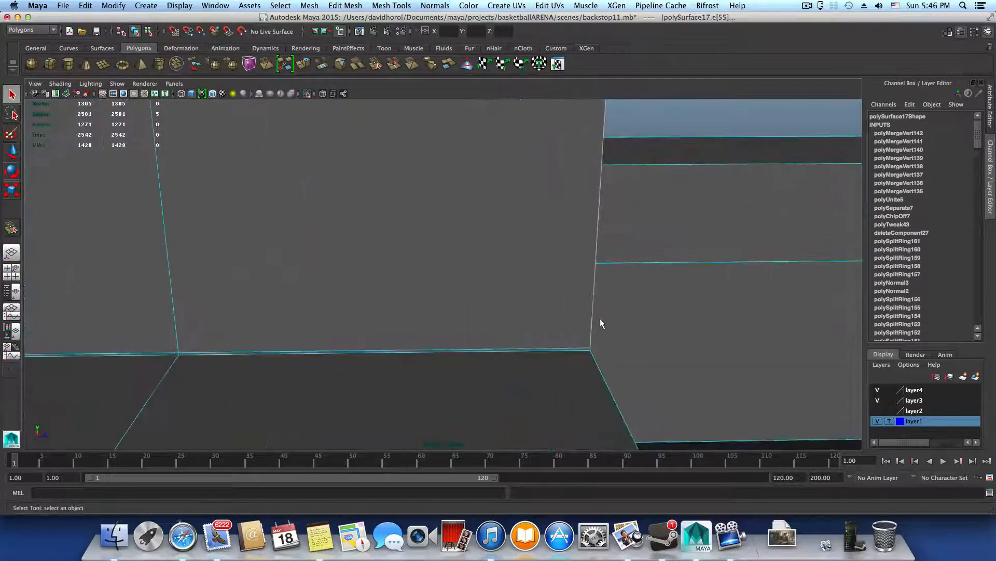
# Examine the post's lower joint, the hole block's lower corner and the underside of the upper arm for missing support edges
pyautogui.press('F8')
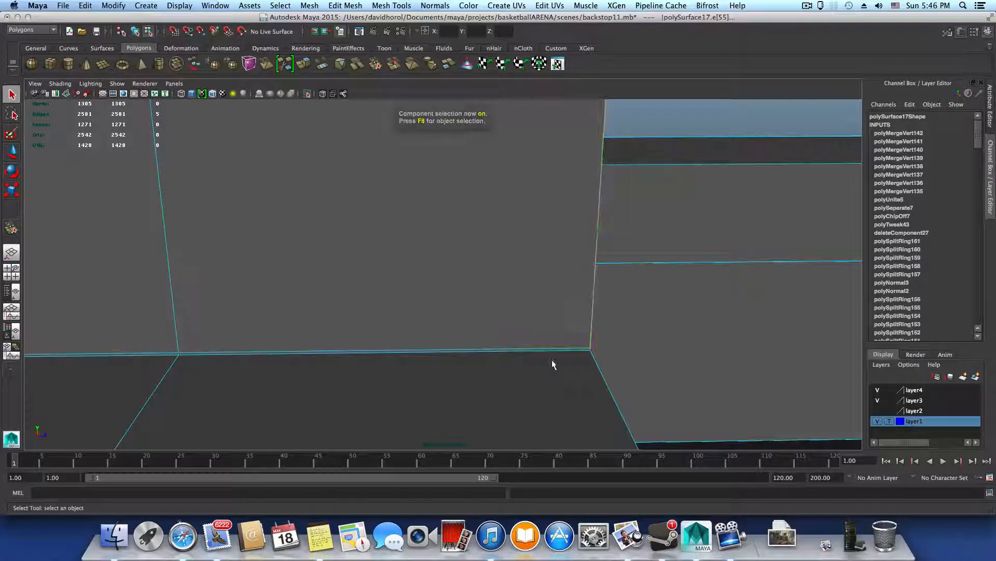
pyautogui.keyDown('alt'); pyautogui.moveTo(505, 358); pyautogui.dragTo(503, 380); pyautogui.keyUp('alt')
pyautogui.scroll(-5, 503, 381)
pyautogui.keyDown('alt'); pyautogui.moveTo(447, 337); pyautogui.dragTo(559, 339); pyautogui.keyUp('alt')
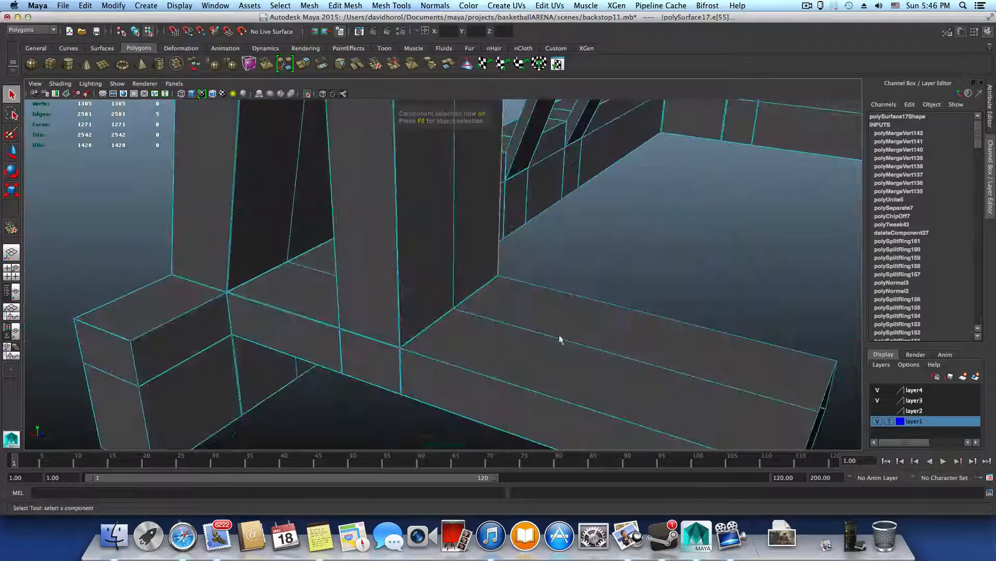
pyautogui.scroll(-5, 550, 333)
pyautogui.keyDown('alt'); pyautogui.moveTo(549, 333); pyautogui.dragTo(500, 477, button='middle'); pyautogui.keyUp('alt')
pyautogui.keyDown('alt'); pyautogui.moveTo(499, 477); pyautogui.dragTo(353, 428); pyautogui.keyUp('alt')
pyautogui.keyDown('alt'); pyautogui.moveTo(353, 428); pyautogui.dragTo(480, 437, button='middle'); pyautogui.keyUp('alt')
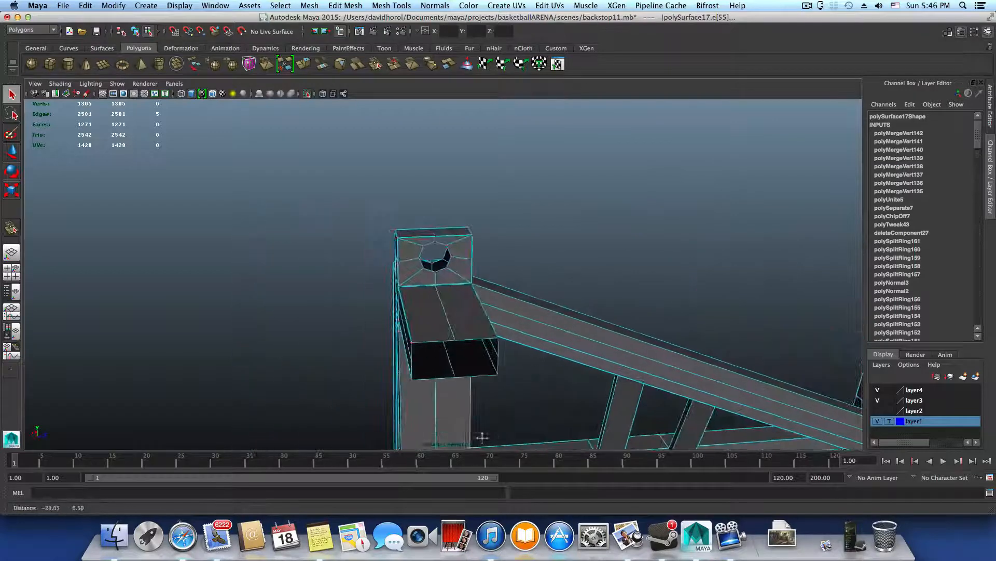
pyautogui.keyDown('alt'); pyautogui.moveTo(480, 437); pyautogui.dragTo(646, 461, button='right'); pyautogui.keyUp('alt')
pyautogui.keyDown('alt'); pyautogui.moveTo(406, 394); pyautogui.dragTo(613, 421, button='right'); pyautogui.keyUp('alt')
pyautogui.keyDown('alt'); pyautogui.moveTo(614, 421); pyautogui.dragTo(536, 400); pyautogui.keyUp('alt')
pyautogui.keyDown('alt'); pyautogui.moveTo(502, 358); pyautogui.dragTo(661, 412, button='right'); pyautogui.keyUp('alt')
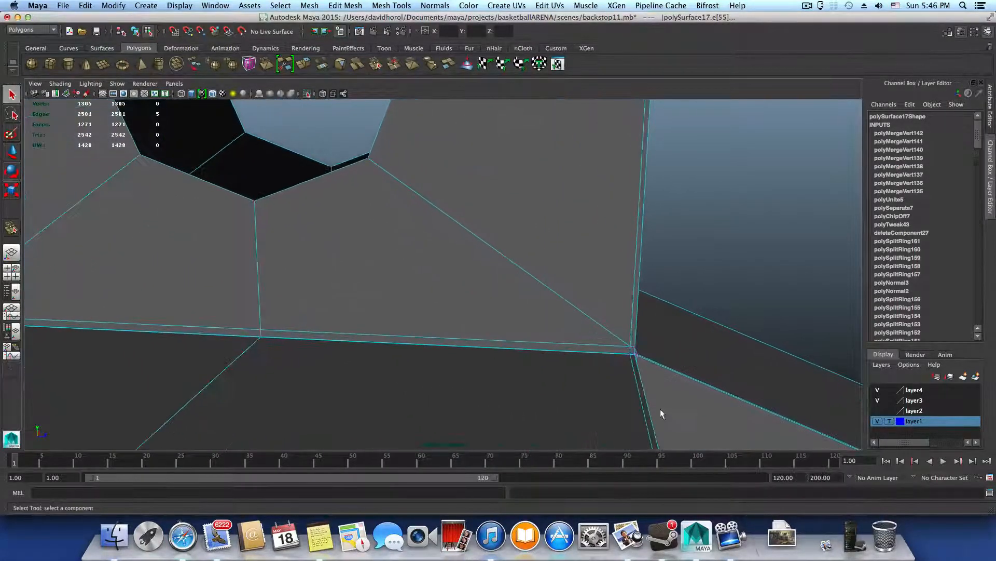
pyautogui.keyDown('alt'); pyautogui.moveTo(587, 384); pyautogui.dragTo(358, 384, button='right'); pyautogui.keyUp('alt')
pyautogui.keyDown('alt'); pyautogui.moveTo(359, 384); pyautogui.dragTo(489, 293); pyautogui.keyUp('alt')
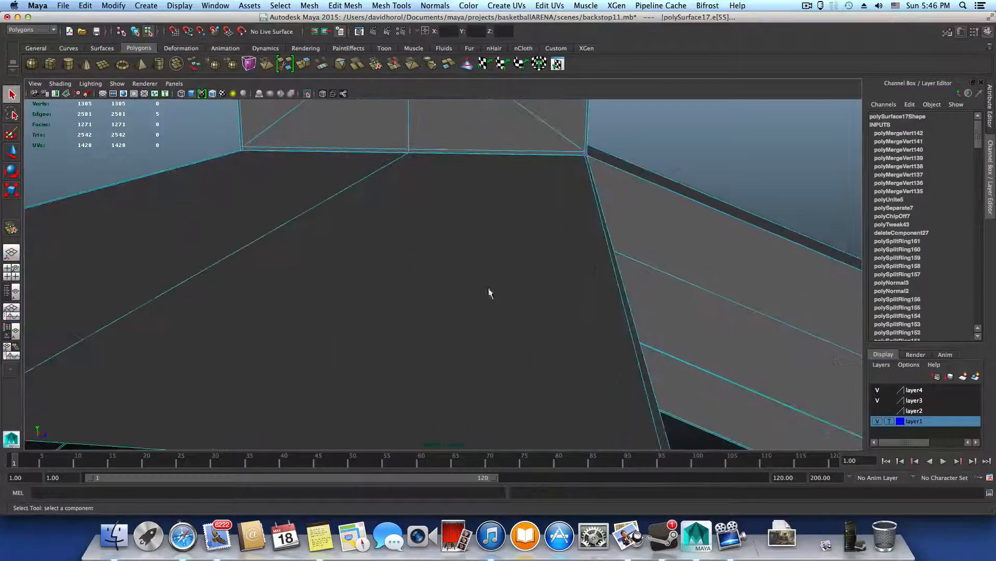
pyautogui.keyDown('alt'); pyautogui.moveTo(627, 378); pyautogui.dragTo(590, 249); pyautogui.keyUp('alt')
pyautogui.keyDown('alt'); pyautogui.moveTo(590, 249); pyautogui.dragTo(672, 285, button='right'); pyautogui.keyUp('alt')
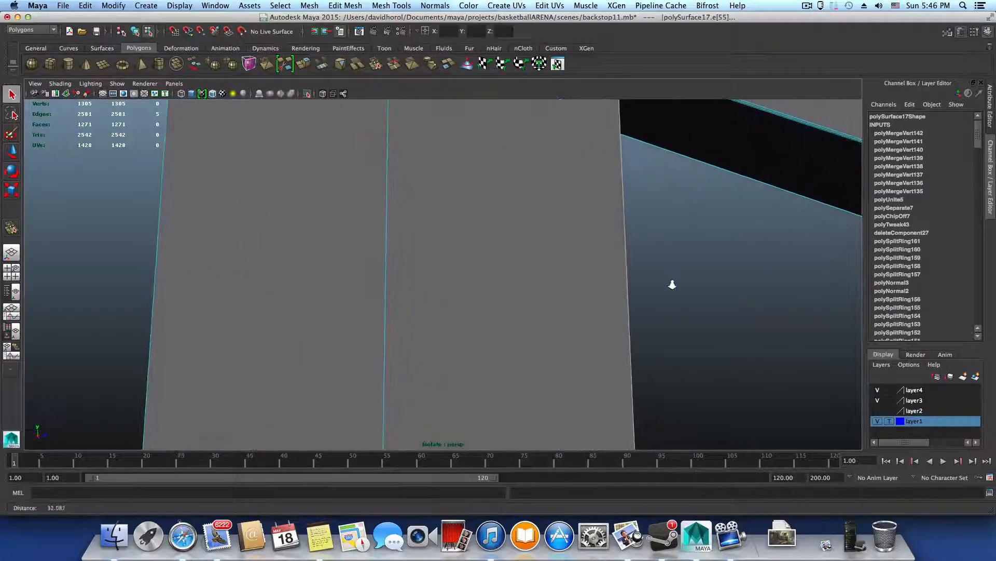
pyautogui.keyDown('alt'); pyautogui.moveTo(419, 218); pyautogui.dragTo(435, 397, button='middle'); pyautogui.keyUp('alt')
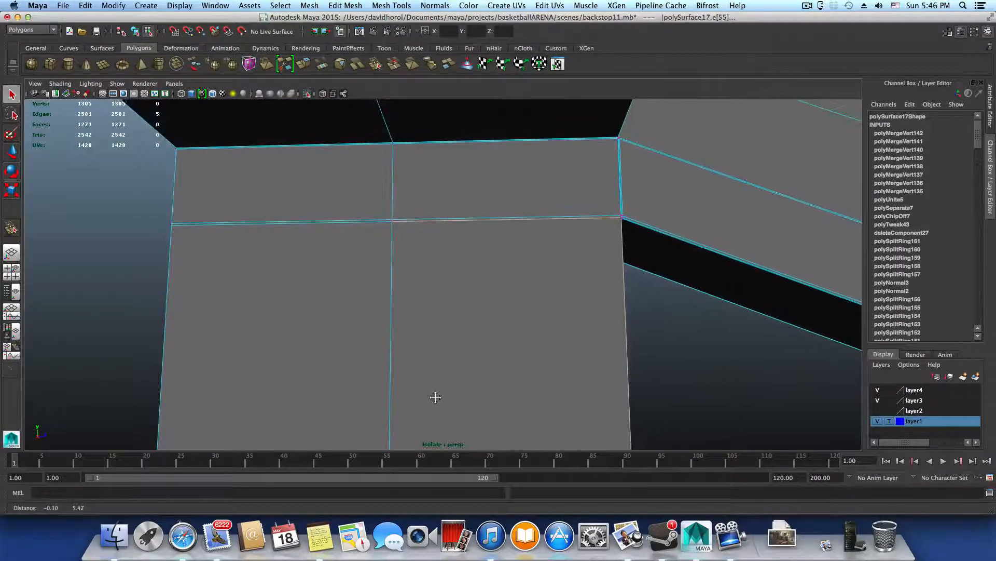
# Offset the post's centre edge loop to both sides with the Offset Edge Loop Tool, placing new loops close to the post's side edges
pyautogui.click(357, 3)
pyautogui.moveTo(381, 3)
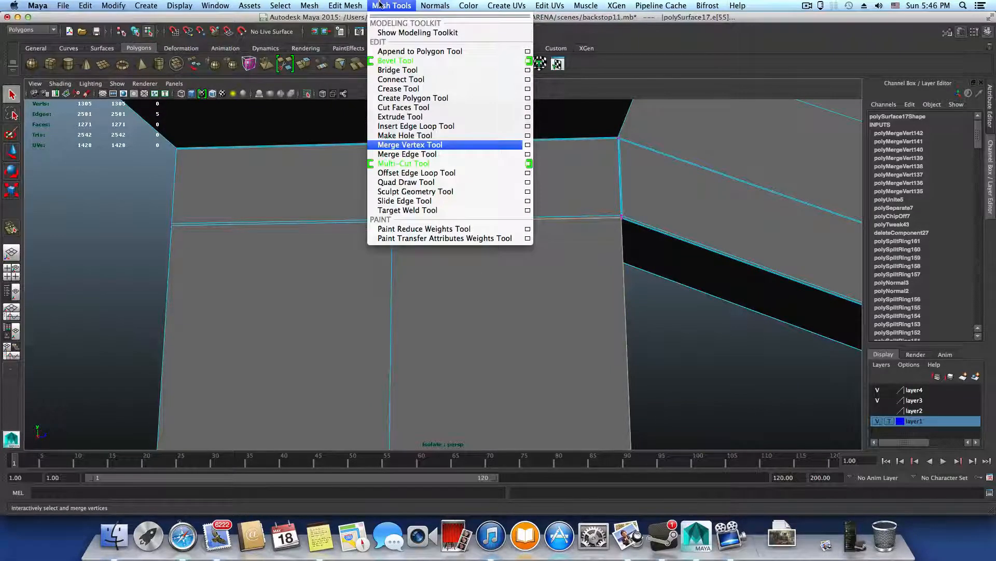
pyautogui.moveTo(315, 5)
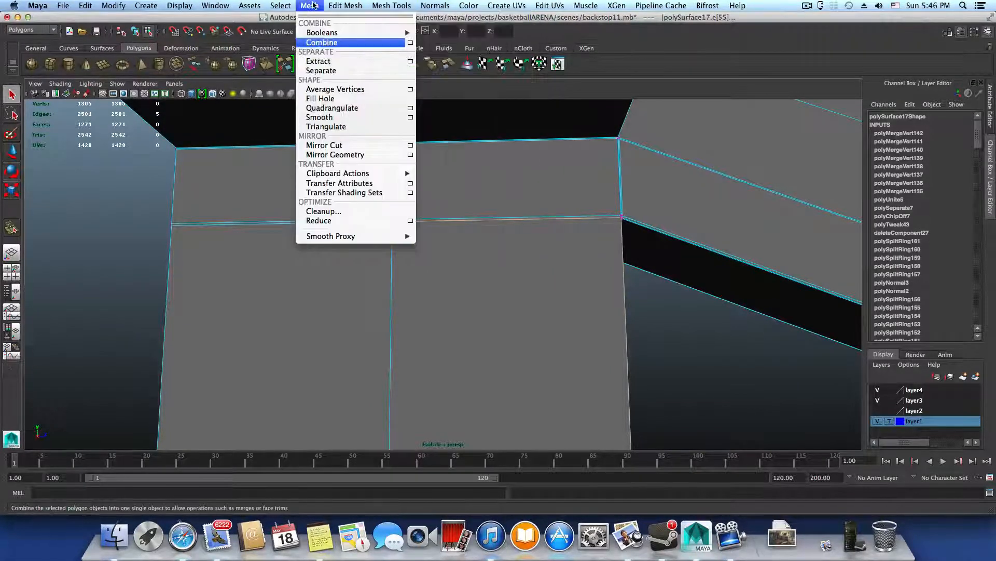
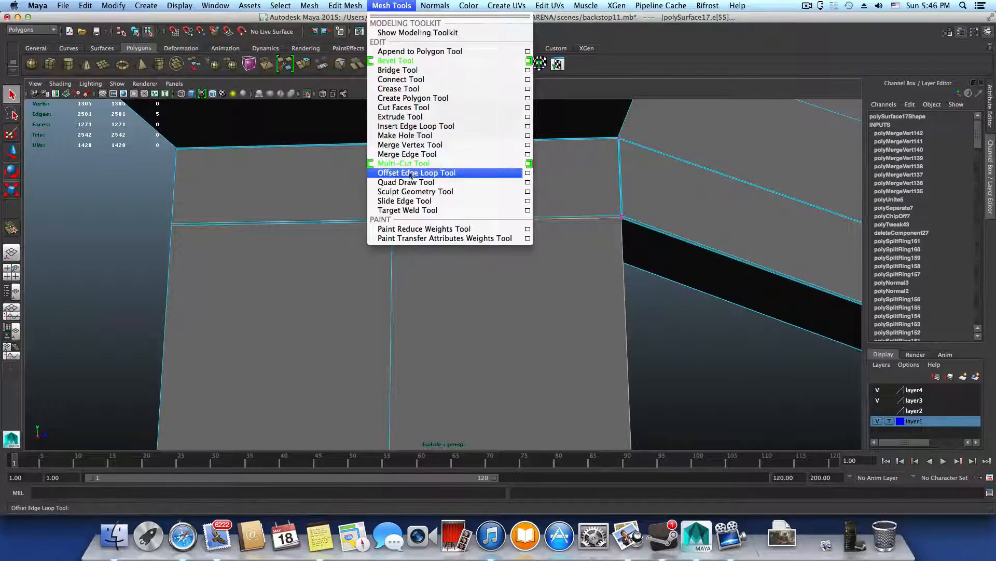
pyautogui.click(410, 173)
pyautogui.moveTo(394, 241); pyautogui.dragTo(396, 248)
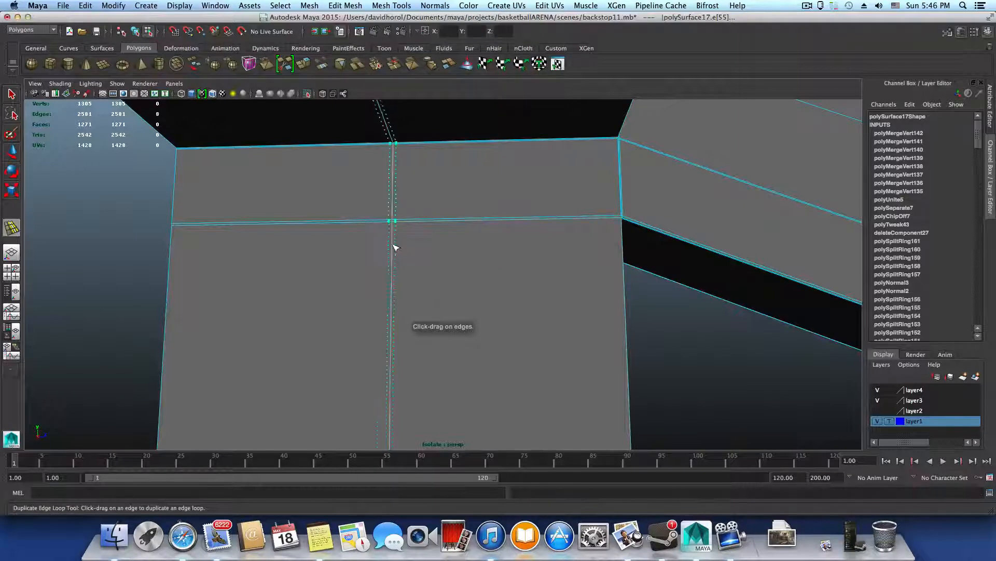
pyautogui.scroll(-10, 405, 407)
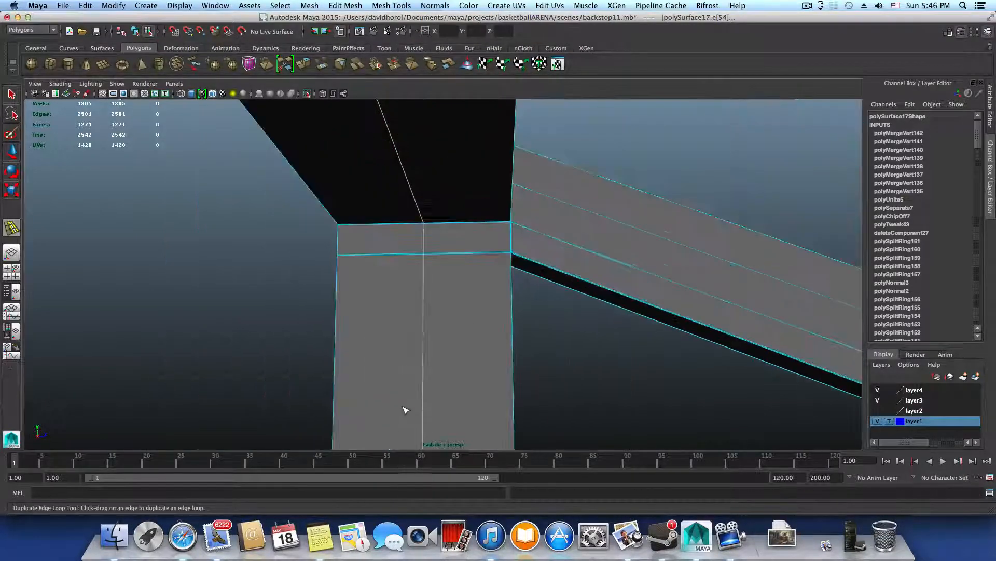
pyautogui.keyDown('alt'); pyautogui.moveTo(410, 421); pyautogui.dragTo(435, 265, button='middle'); pyautogui.keyUp('alt')
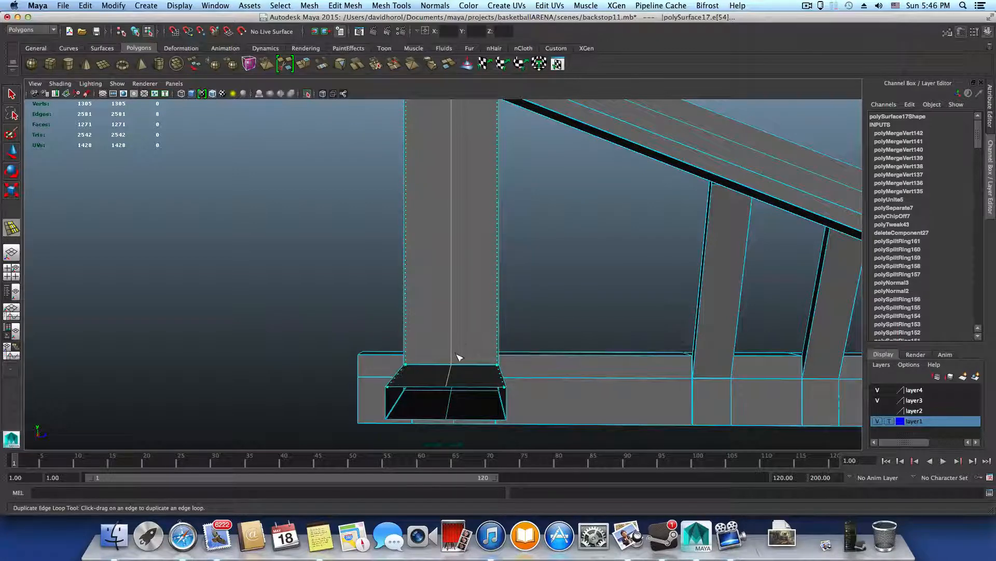
pyautogui.press('Return')
# Inspect the new edge loops along the post and the lower arm's underside, and check the frame in smooth preview
pyautogui.keyDown('alt'); pyautogui.moveTo(459, 361); pyautogui.dragTo(458, 316); pyautogui.keyUp('alt')
pyautogui.keyDown('alt'); pyautogui.moveTo(458, 316); pyautogui.dragTo(667, 341, button='right'); pyautogui.keyUp('alt')
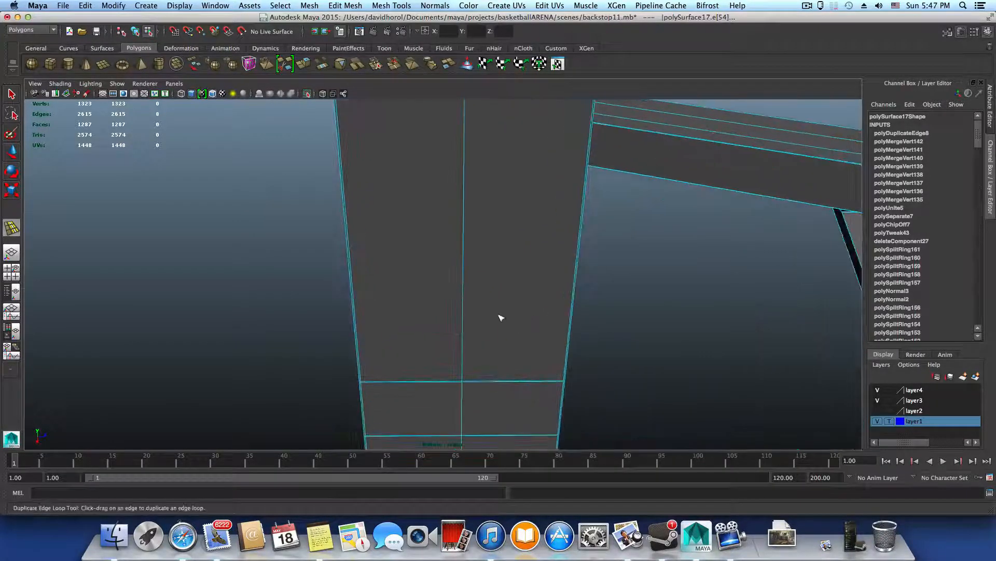
pyautogui.keyDown('alt'); pyautogui.moveTo(501, 317); pyautogui.dragTo(581, 353); pyautogui.keyUp('alt')
pyautogui.keyDown('alt'); pyautogui.moveTo(583, 353); pyautogui.dragTo(561, 309, button='right'); pyautogui.keyUp('alt')
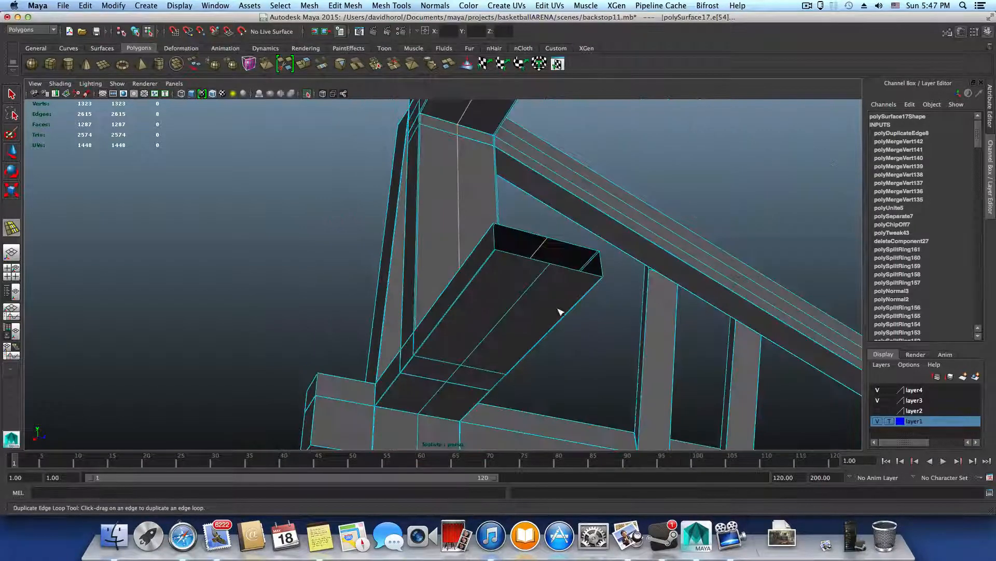
pyautogui.keyDown('alt'); pyautogui.moveTo(561, 310); pyautogui.dragTo(507, 289); pyautogui.keyUp('alt')
pyautogui.press('3')
pyautogui.press('1')
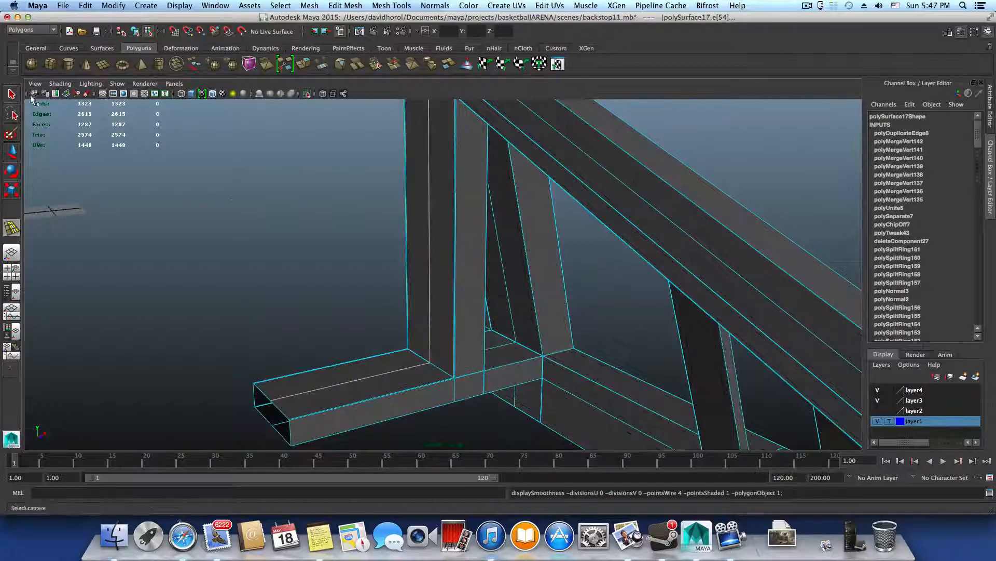
# Return to object selection and examine the post's lower joint and the inner corner where the arms meet for missing support edges
pyautogui.press('F8')
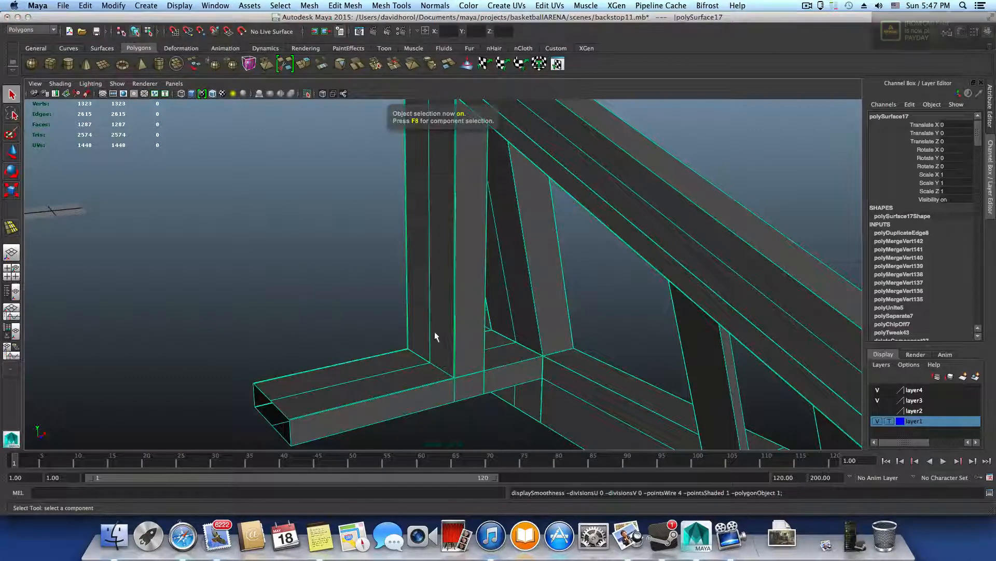
pyautogui.keyDown('alt'); pyautogui.moveTo(436, 333); pyautogui.dragTo(592, 303, button='right'); pyautogui.keyUp('alt')
pyautogui.keyDown('alt'); pyautogui.moveTo(593, 302); pyautogui.dragTo(582, 259, button='middle'); pyautogui.keyUp('alt')
pyautogui.keyDown('alt'); pyautogui.moveTo(583, 259); pyautogui.dragTo(743, 364, button='right'); pyautogui.keyUp('alt')
pyautogui.keyDown('alt'); pyautogui.moveTo(742, 363); pyautogui.dragTo(431, 322, button='middle'); pyautogui.keyUp('alt')
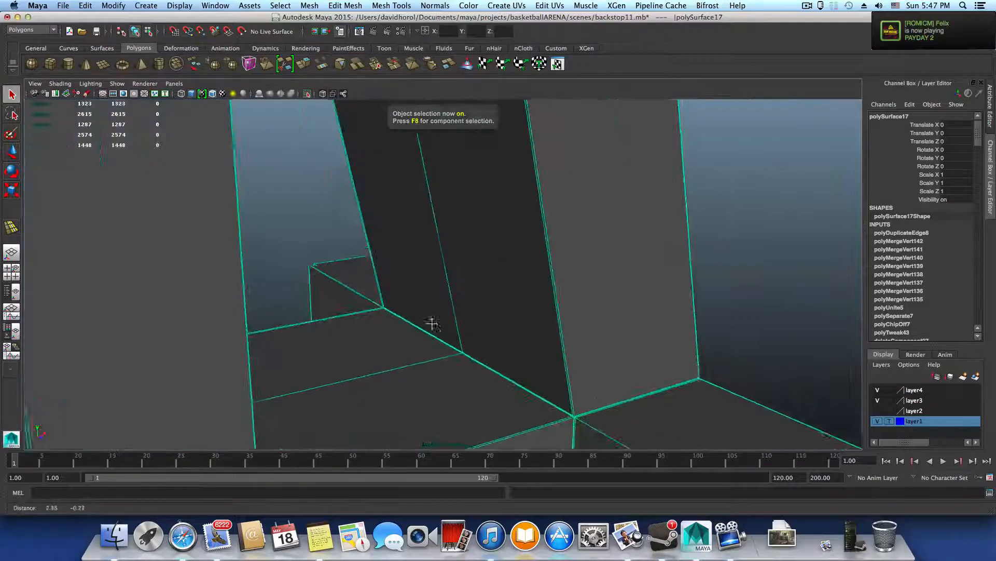
pyautogui.keyDown('alt'); pyautogui.moveTo(431, 322); pyautogui.dragTo(560, 348); pyautogui.keyUp('alt')
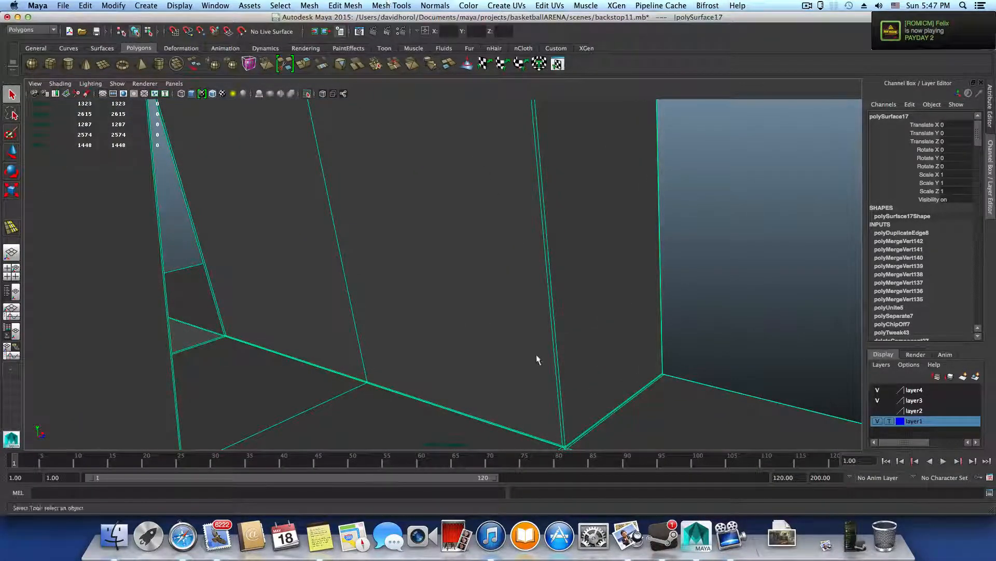
pyautogui.keyDown('alt'); pyautogui.moveTo(538, 356); pyautogui.dragTo(505, 205, button='middle'); pyautogui.keyUp('alt')
pyautogui.keyDown('alt'); pyautogui.moveTo(505, 204); pyautogui.dragTo(489, 317); pyautogui.keyUp('alt')
pyautogui.keyDown('alt'); pyautogui.moveTo(406, 299); pyautogui.dragTo(484, 324, button='middle'); pyautogui.keyUp('alt')
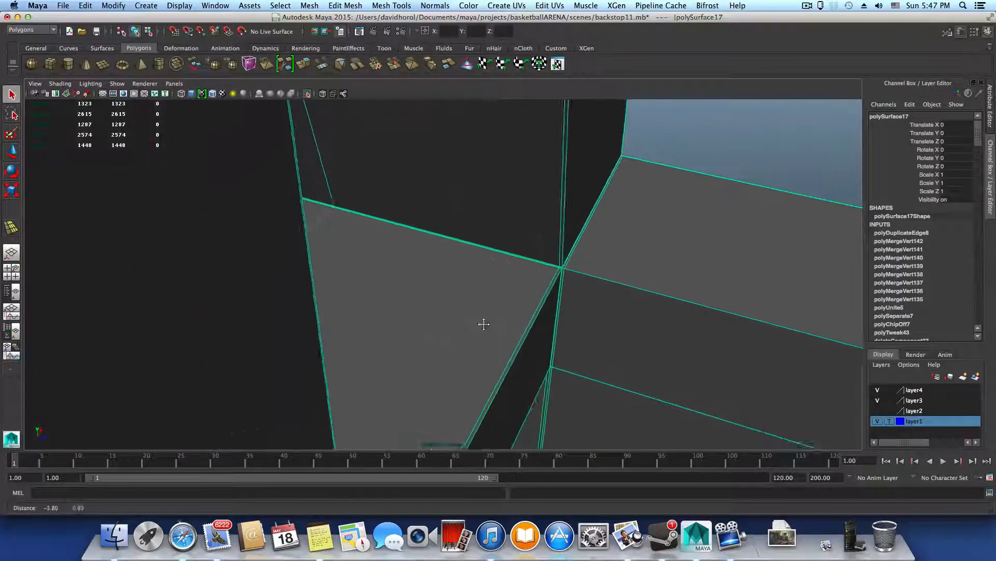
pyautogui.keyDown('alt'); pyautogui.moveTo(483, 324); pyautogui.dragTo(709, 368, button='right'); pyautogui.keyUp('alt')
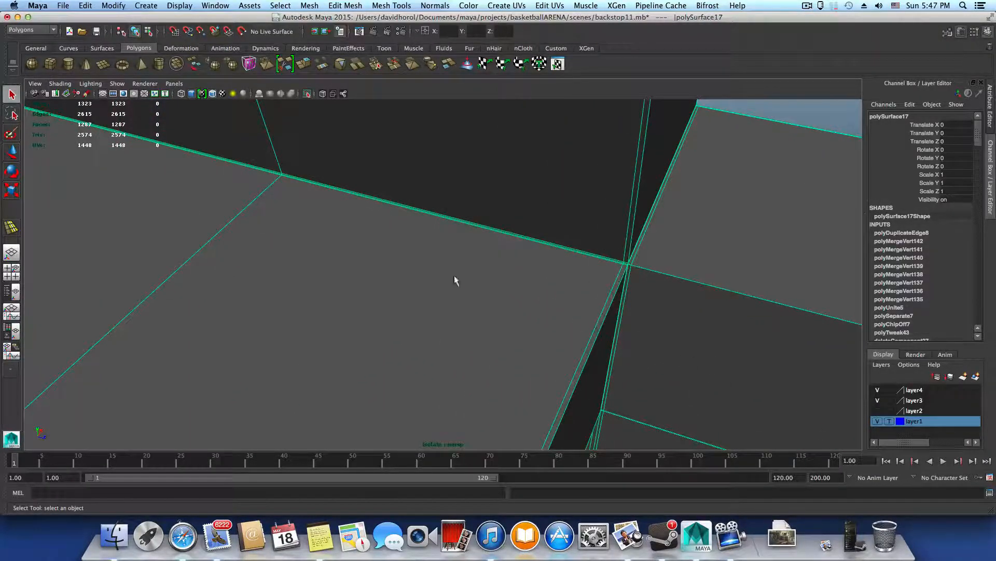
pyautogui.keyDown('alt'); pyautogui.moveTo(455, 276); pyautogui.dragTo(400, 272, button='right'); pyautogui.keyUp('alt')
pyautogui.keyDown('alt'); pyautogui.moveTo(475, 280); pyautogui.dragTo(354, 236); pyautogui.keyUp('alt')
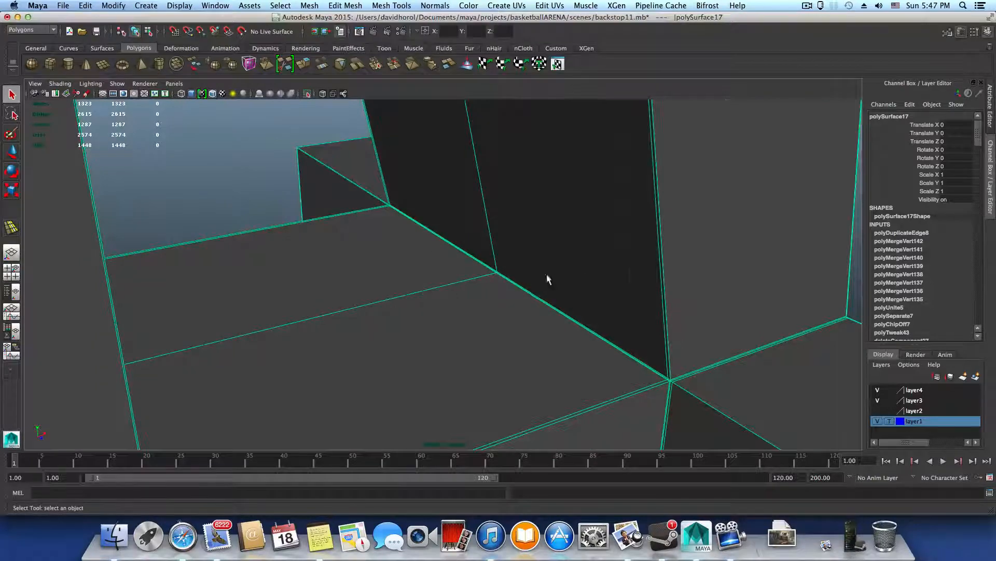
pyautogui.keyDown('alt'); pyautogui.moveTo(548, 279); pyautogui.dragTo(679, 270); pyautogui.keyUp('alt')
pyautogui.keyDown('alt'); pyautogui.moveTo(497, 309); pyautogui.dragTo(506, 210); pyautogui.keyUp('alt')
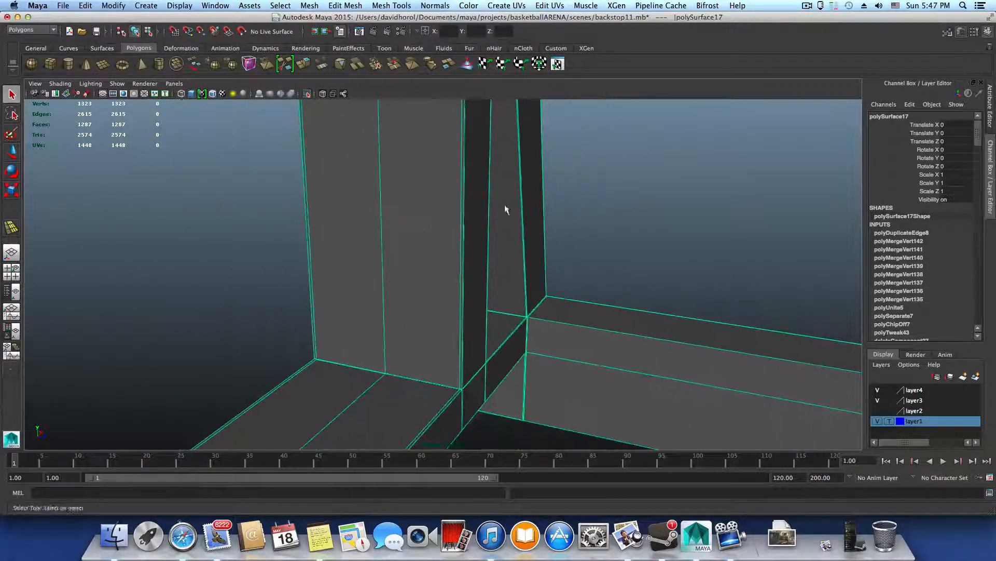
# Examine the hole block, the underside of the upper arm and the length of the post down to its lower joint
pyautogui.keyDown('alt'); pyautogui.moveTo(506, 209); pyautogui.dragTo(409, 343, button='middle'); pyautogui.keyUp('alt')
pyautogui.keyDown('alt'); pyautogui.moveTo(409, 343); pyautogui.dragTo(282, 269, button='right'); pyautogui.keyUp('alt')
pyautogui.keyDown('alt'); pyautogui.moveTo(289, 104); pyautogui.dragTo(410, 216, button='middle'); pyautogui.keyUp('alt')
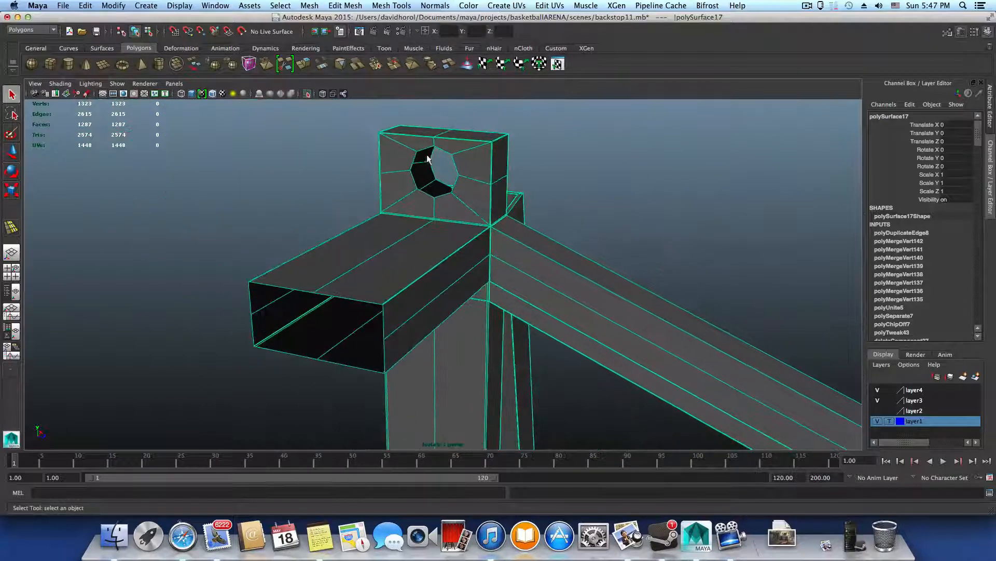
pyautogui.keyDown('alt'); pyautogui.moveTo(422, 327); pyautogui.dragTo(437, 348, button='middle'); pyautogui.keyUp('alt')
pyautogui.keyDown('alt'); pyautogui.moveTo(440, 331); pyautogui.dragTo(477, 306); pyautogui.keyUp('alt')
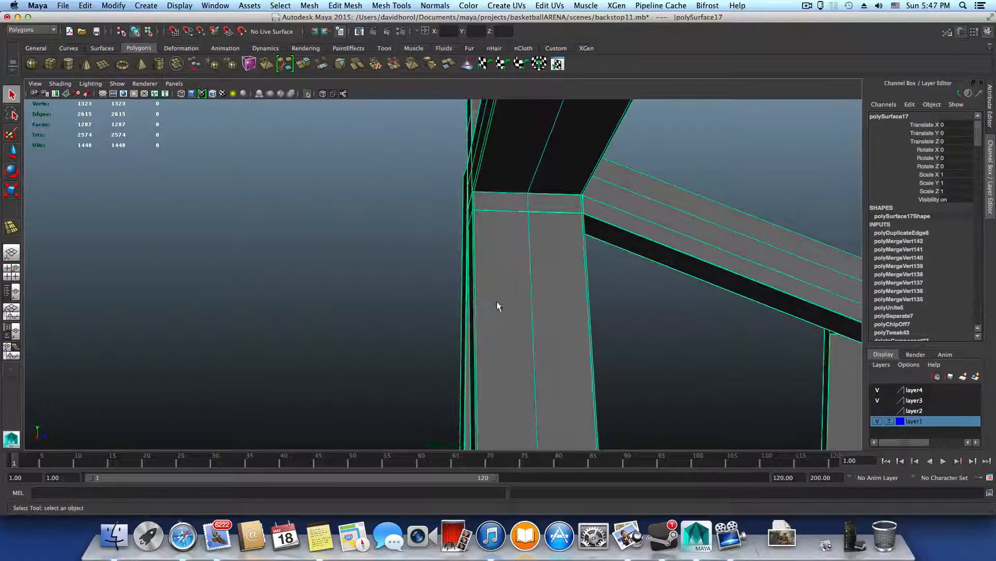
pyautogui.keyDown('alt'); pyautogui.moveTo(491, 297); pyautogui.dragTo(364, 399, button='middle'); pyautogui.keyUp('alt')
pyautogui.keyDown('alt'); pyautogui.moveTo(364, 399); pyautogui.dragTo(285, 442); pyautogui.keyUp('alt')
pyautogui.keyDown('alt'); pyautogui.moveTo(304, 416); pyautogui.dragTo(382, 159, button='middle'); pyautogui.keyUp('alt')
pyautogui.keyDown('alt'); pyautogui.moveTo(355, 320); pyautogui.dragTo(380, 304); pyautogui.keyUp('alt')
pyautogui.keyDown('alt'); pyautogui.moveTo(389, 310); pyautogui.dragTo(634, 374, button='right'); pyautogui.keyUp('alt')
pyautogui.keyDown('alt'); pyautogui.moveTo(566, 355); pyautogui.dragTo(512, 336); pyautogui.keyUp('alt')
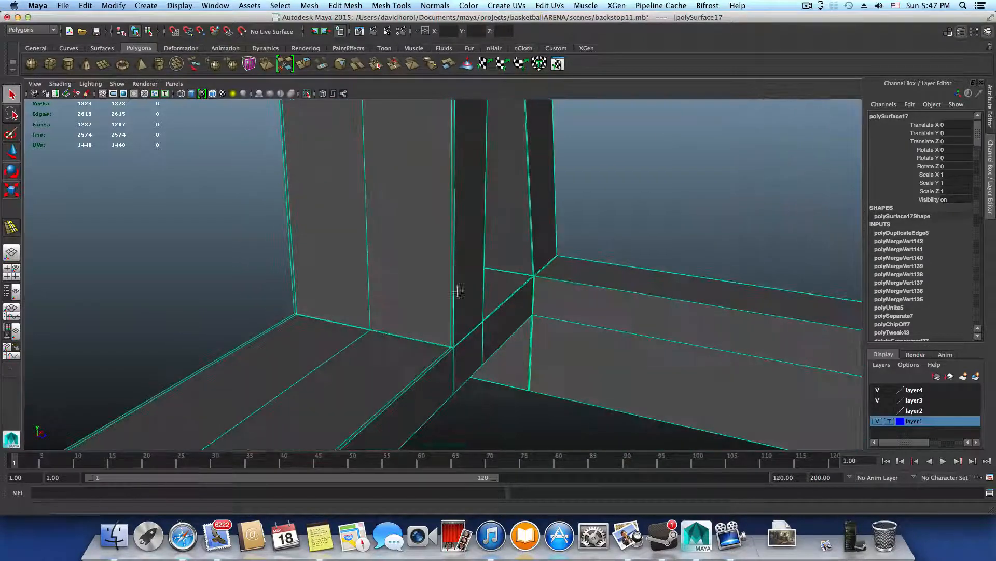
# Review both arms and the post from the front, and inspect the lower arm joint in smooth preview
pyautogui.keyDown('alt'); pyautogui.moveTo(441, 275); pyautogui.dragTo(444, 399, button='middle'); pyautogui.keyUp('alt')
pyautogui.keyDown('alt'); pyautogui.moveTo(447, 324); pyautogui.dragTo(479, 313); pyautogui.keyUp('alt')
pyautogui.keyDown('alt'); pyautogui.moveTo(480, 313); pyautogui.dragTo(474, 325, button='right'); pyautogui.keyUp('alt')
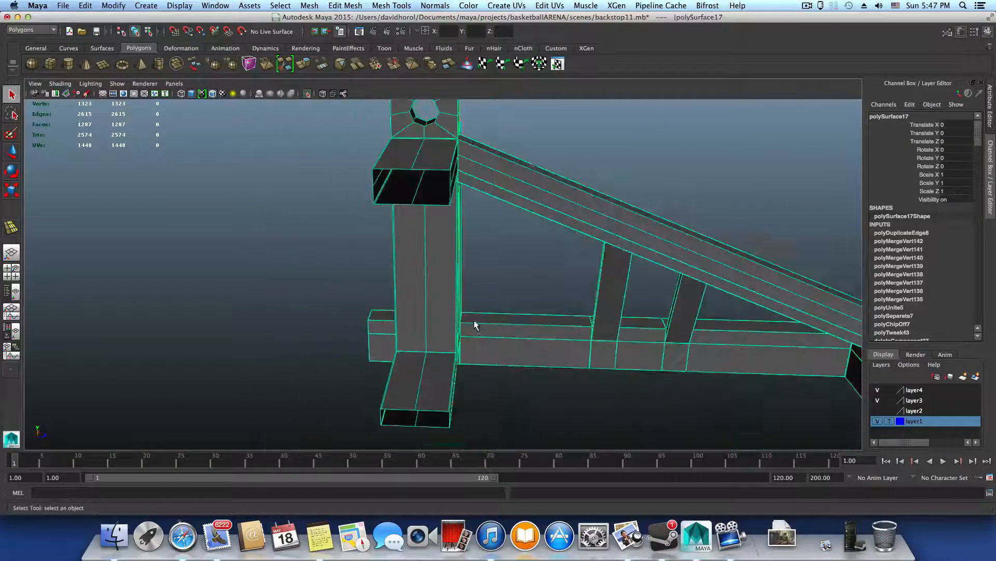
pyautogui.keyDown('alt'); pyautogui.moveTo(474, 311); pyautogui.dragTo(472, 427, button='middle'); pyautogui.keyUp('alt')
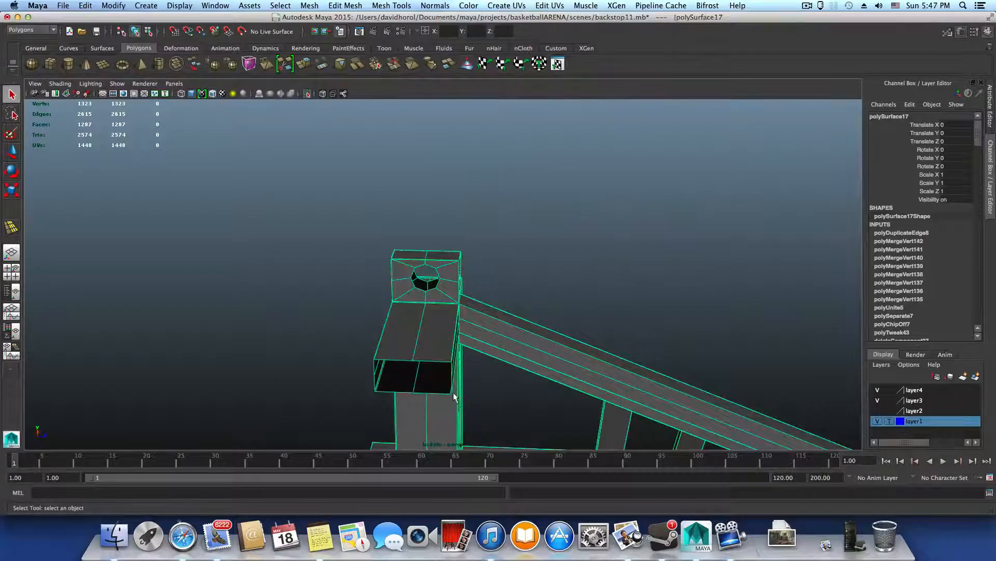
pyautogui.keyDown('alt'); pyautogui.moveTo(457, 392); pyautogui.dragTo(390, 349); pyautogui.keyUp('alt')
pyautogui.keyDown('alt'); pyautogui.moveTo(389, 350); pyautogui.dragTo(397, 173, button='middle'); pyautogui.keyUp('alt')
pyautogui.keyDown('alt'); pyautogui.moveTo(423, 273); pyautogui.dragTo(456, 316, button='right'); pyautogui.keyUp('alt')
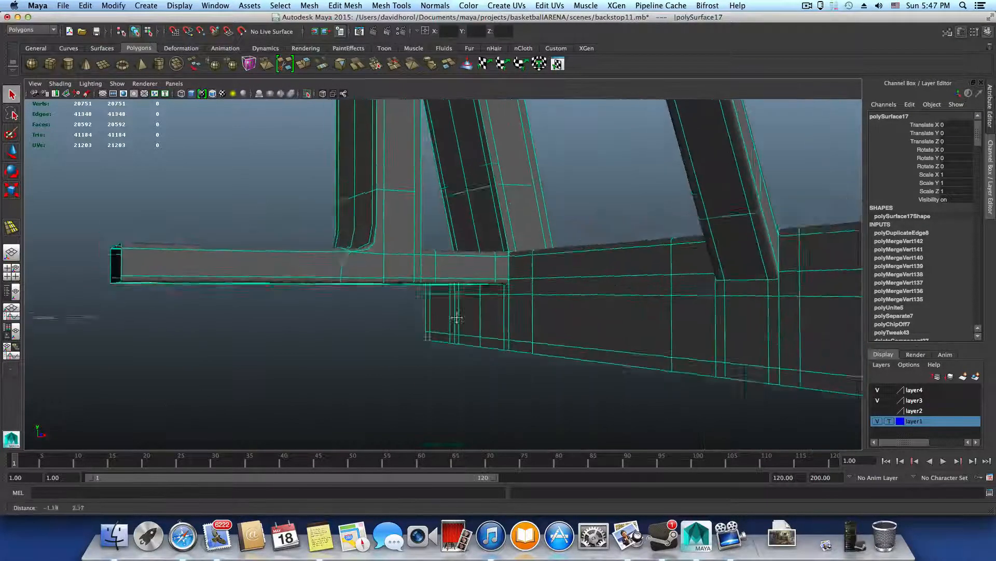
pyautogui.keyDown('alt'); pyautogui.moveTo(456, 316); pyautogui.dragTo(473, 332, button='middle'); pyautogui.keyUp('alt')
# Insert one edge loop around the lower arm close to the post's corner and another along its side just below the upper edge
pyautogui.press('1')
pyautogui.keyDown('alt'); pyautogui.moveTo(472, 337); pyautogui.dragTo(435, 326, button='right'); pyautogui.keyUp('alt')
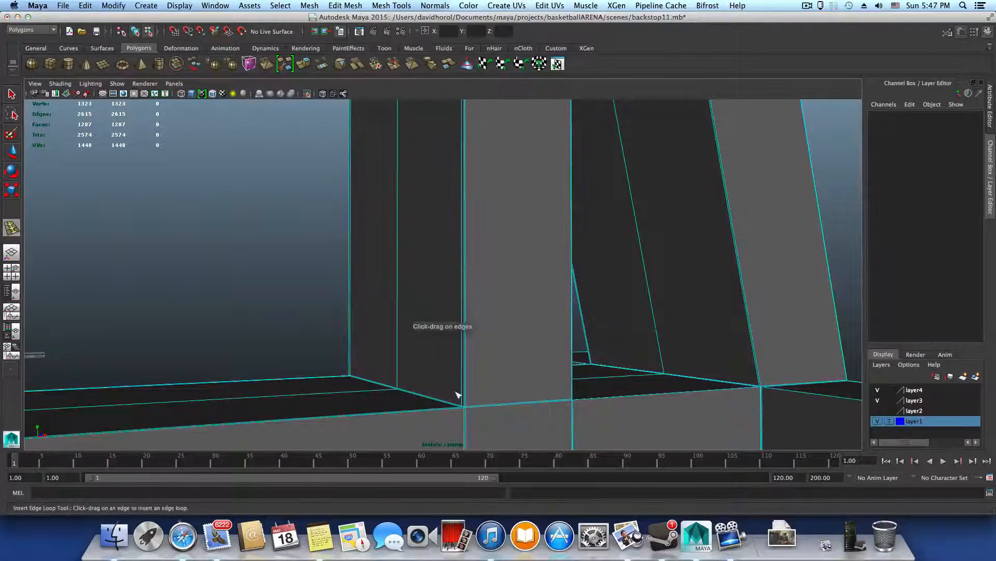
pyautogui.keyDown('alt'); pyautogui.moveTo(457, 395); pyautogui.dragTo(625, 418, button='right'); pyautogui.keyUp('alt')
pyautogui.keyDown('alt'); pyautogui.moveTo(566, 415); pyautogui.dragTo(574, 270, button='middle'); pyautogui.keyUp('alt')
pyautogui.moveTo(540, 318)
pyautogui.keyDown('alt'); pyautogui.mouseDown(button='middle')
pyautogui.moveTo(570, 297)
pyautogui.moveTo(534, 329)
pyautogui.mouseUp(button='middle'); pyautogui.keyUp('alt')
pyautogui.keyDown('alt'); pyautogui.moveTo(498, 372); pyautogui.dragTo(478, 351, button='middle'); pyautogui.keyUp('alt')
pyautogui.keyDown('alt'); pyautogui.moveTo(478, 351); pyautogui.dragTo(548, 381, button='right'); pyautogui.keyUp('alt')
pyautogui.moveTo(546, 381)
pyautogui.keyDown('alt'); pyautogui.mouseDown()
pyautogui.moveTo(492, 378)
pyautogui.moveTo(538, 376)
pyautogui.mouseUp(); pyautogui.keyUp('alt')
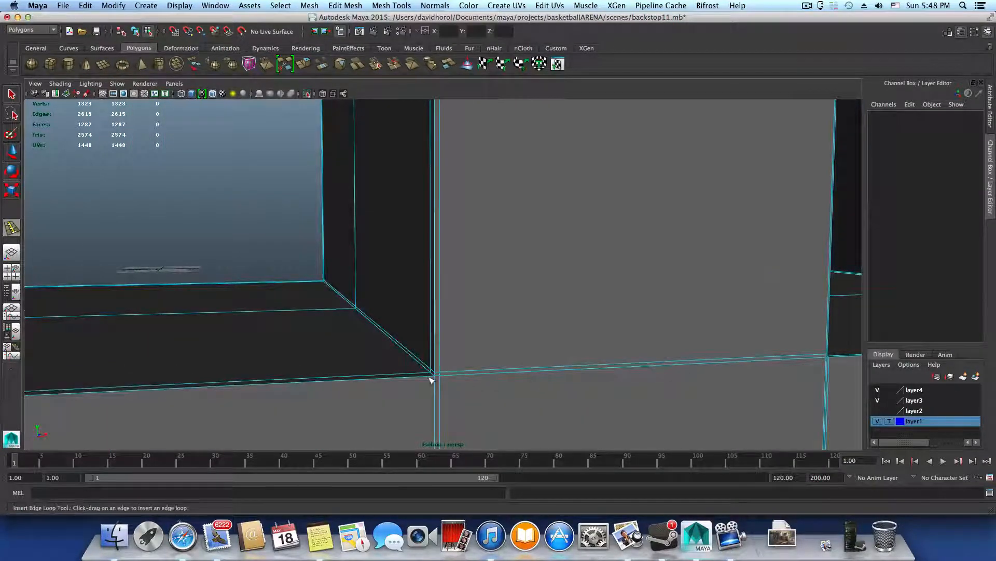
pyautogui.moveTo(430, 381); pyautogui.dragTo(437, 400)
pyautogui.press('1')
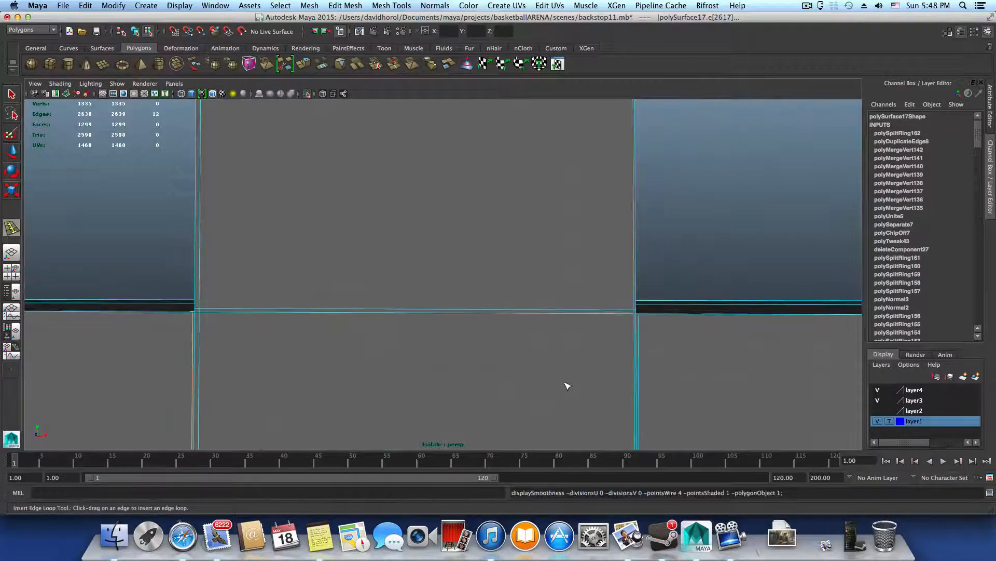
pyautogui.moveTo(637, 338); pyautogui.dragTo(639, 319)
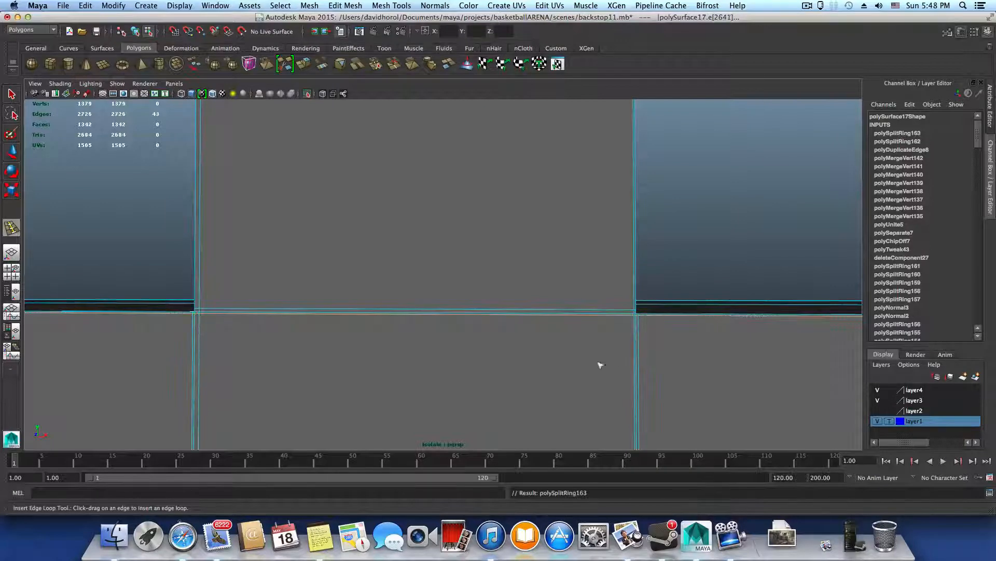
# Check the frame in smooth preview and examine the horizontal edge below the post's upper joint
pyautogui.press('3')
pyautogui.keyDown('alt'); pyautogui.moveTo(386, 347); pyautogui.dragTo(359, 369); pyautogui.keyUp('alt')
pyautogui.click(208, 216)
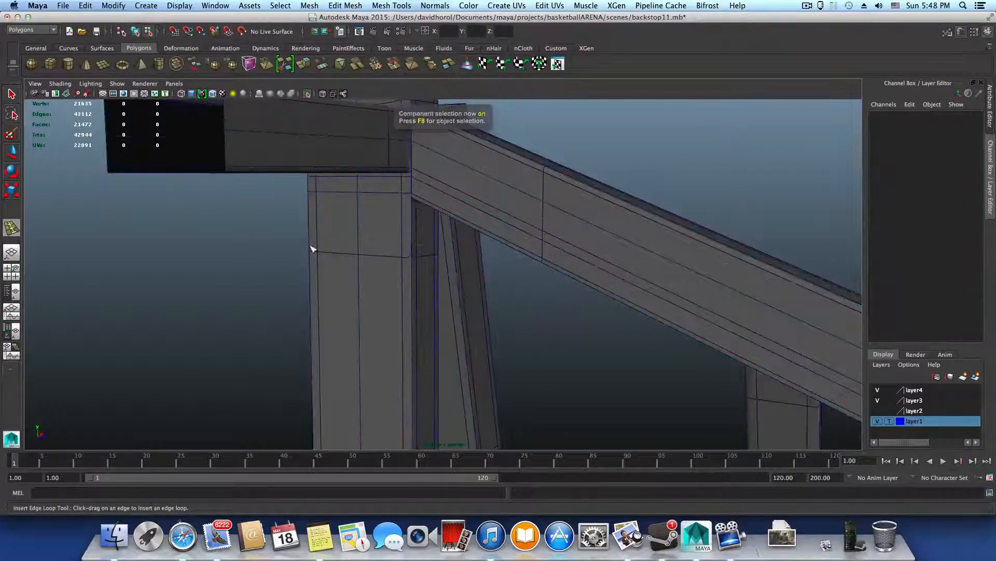
pyautogui.press('F8')
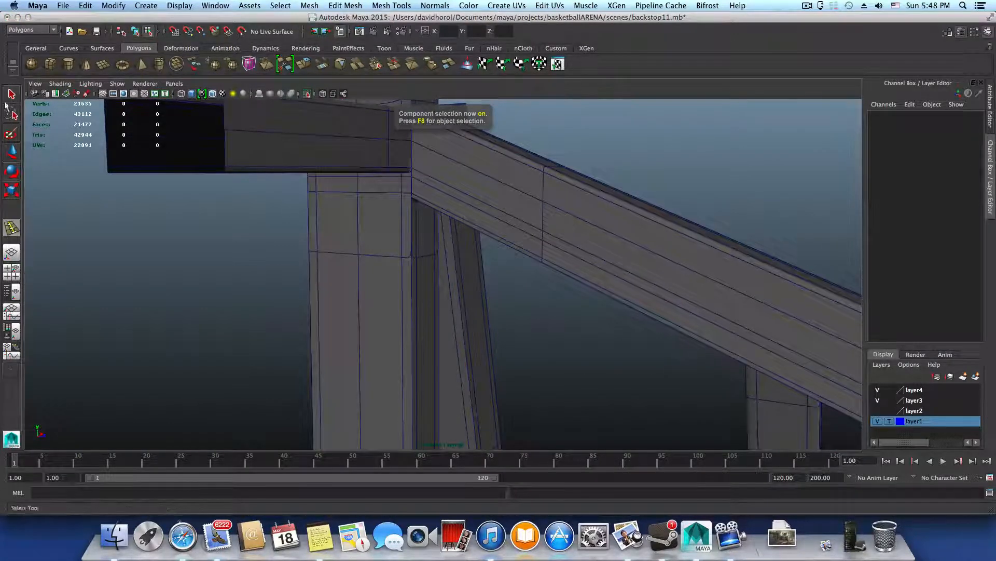
pyautogui.click(339, 255)
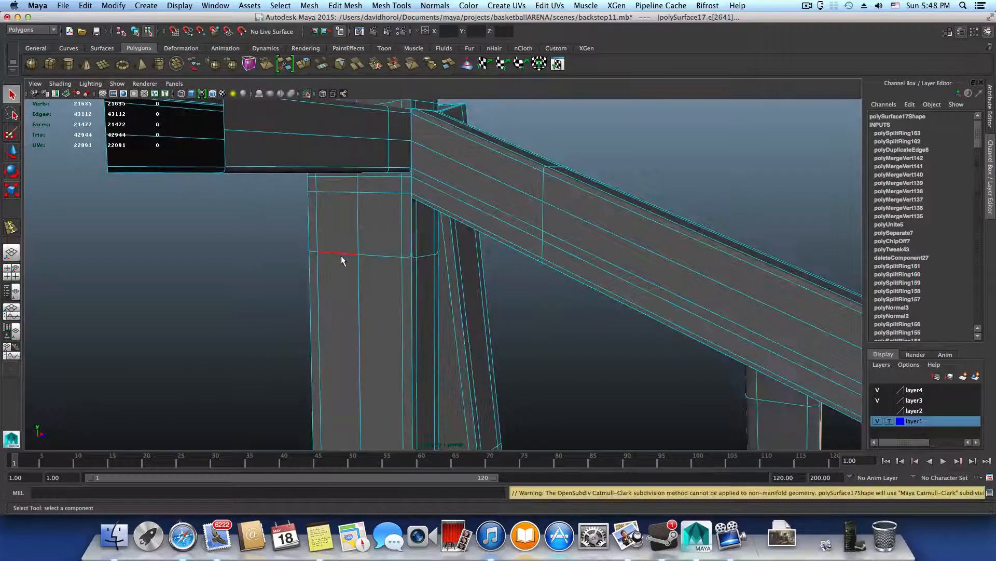
pyautogui.keyDown('alt'); pyautogui.moveTo(341, 255); pyautogui.dragTo(649, 332, button='right'); pyautogui.keyUp('alt')
pyautogui.keyDown('alt'); pyautogui.moveTo(411, 266); pyautogui.dragTo(498, 282, button='right'); pyautogui.keyUp('alt')
pyautogui.keyDown('alt'); pyautogui.moveTo(336, 244); pyautogui.dragTo(366, 326, button='middle'); pyautogui.keyUp('alt')
pyautogui.keyDown('alt'); pyautogui.moveTo(366, 327); pyautogui.dragTo(401, 321); pyautogui.keyUp('alt')
# Insert an edge loop across the post just below its joint with the upper beam, and check it in smooth preview
pyautogui.press('1')
pyautogui.keyDown('alt'); pyautogui.moveTo(461, 297); pyautogui.dragTo(317, 480, button='middle'); pyautogui.keyUp('alt')
pyautogui.keyDown('alt'); pyautogui.moveTo(335, 301); pyautogui.dragTo(370, 339); pyautogui.keyUp('alt')
pyautogui.keyDown('alt'); pyautogui.moveTo(370, 339); pyautogui.dragTo(401, 350, button='right'); pyautogui.keyUp('alt')
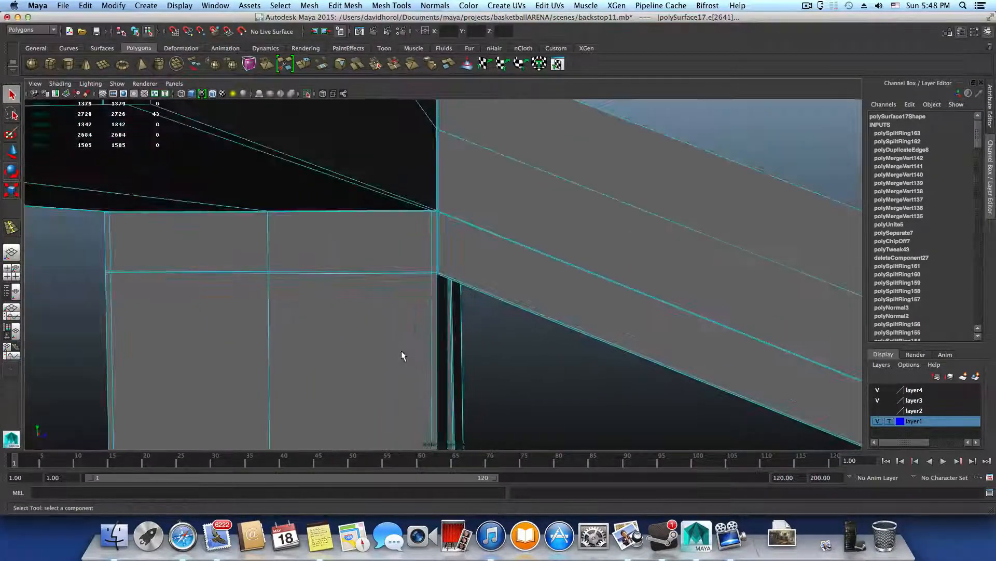
pyautogui.keyDown('alt'); pyautogui.moveTo(401, 351); pyautogui.dragTo(369, 372, button='middle'); pyautogui.keyUp('alt')
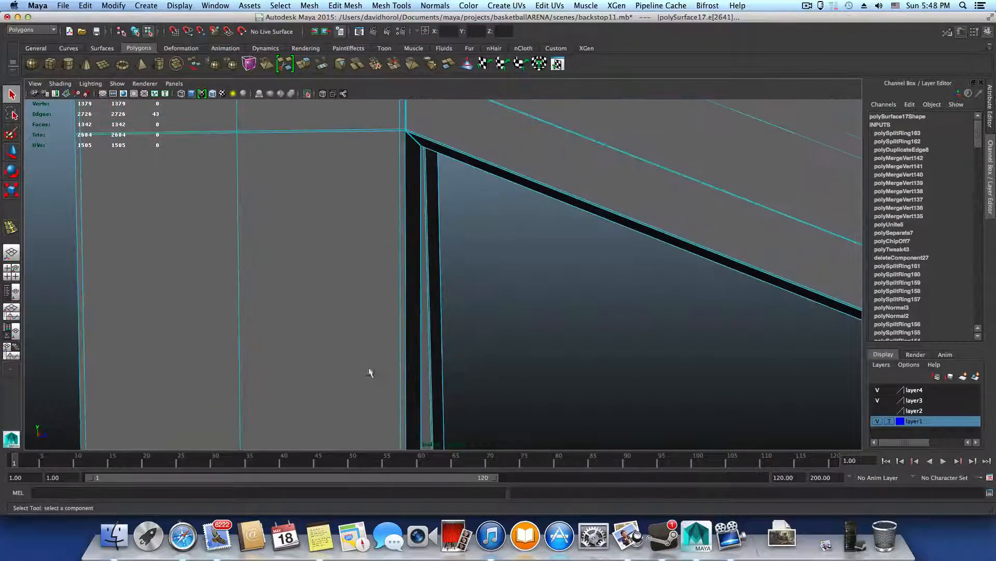
pyautogui.keyDown('alt'); pyautogui.moveTo(370, 371); pyautogui.dragTo(417, 364, button='right'); pyautogui.keyUp('alt')
pyautogui.keyDown('alt'); pyautogui.moveTo(389, 203); pyautogui.dragTo(379, 285, button='middle'); pyautogui.keyUp('alt')
pyautogui.keyDown('alt'); pyautogui.moveTo(379, 285); pyautogui.dragTo(478, 276, button='right'); pyautogui.keyUp('alt')
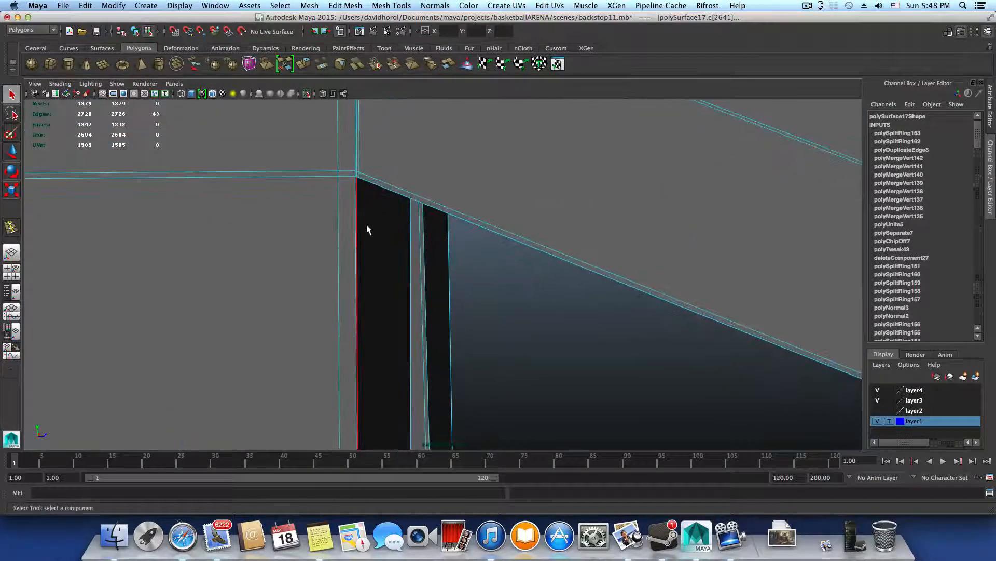
pyautogui.keyDown('shift'); pyautogui.moveTo(367, 226); pyautogui.dragTo(326, 235, button='right'); pyautogui.keyUp('shift')
pyautogui.press('F8')
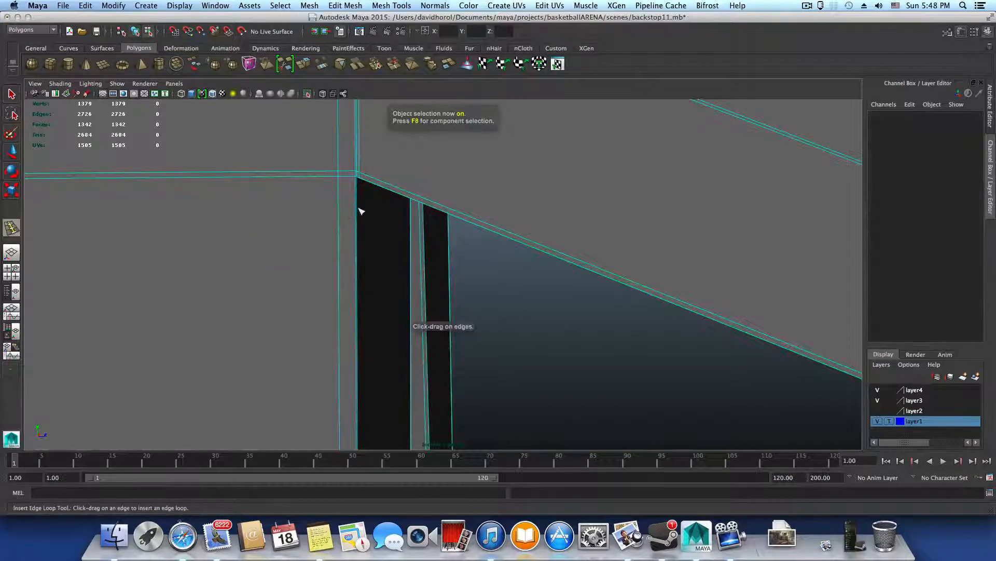
pyautogui.click(361, 182)
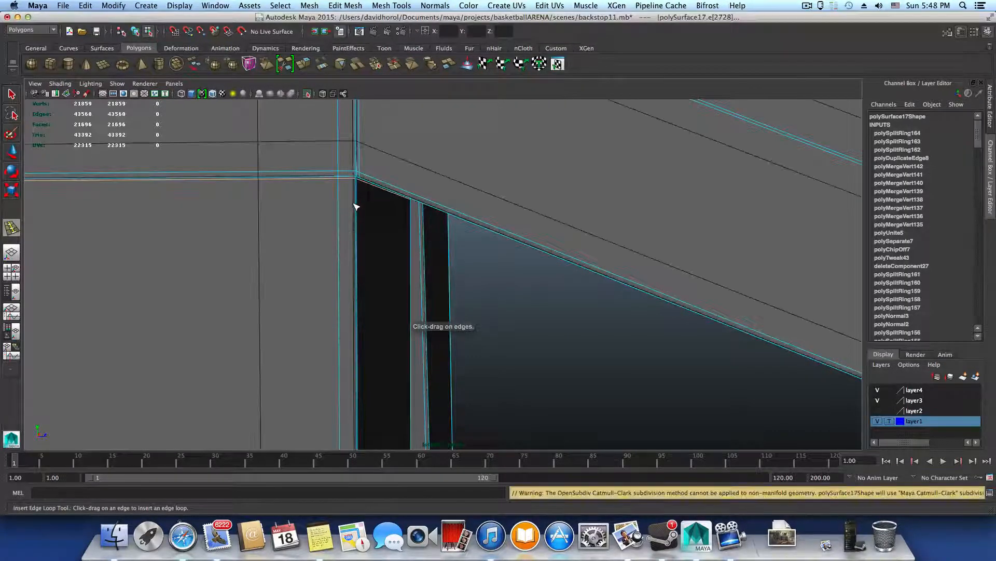
pyautogui.scroll(-10, 371, 255)
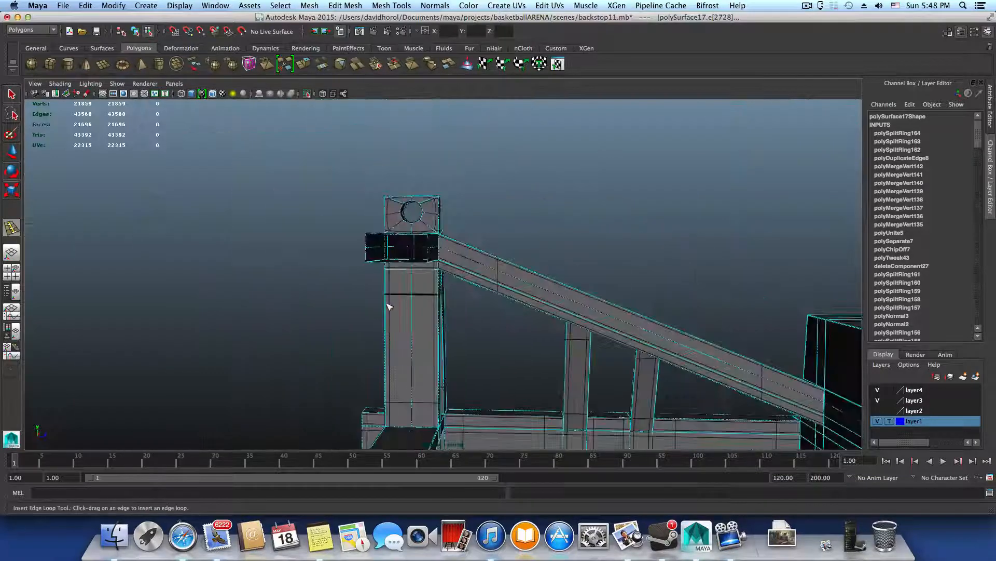
# Extrude the border edge loop of the hole block's round opening outward with a local Z translation of 0.804
pyautogui.press('F8')
pyautogui.keyDown('alt'); pyautogui.moveTo(397, 325); pyautogui.dragTo(513, 332); pyautogui.keyUp('alt')
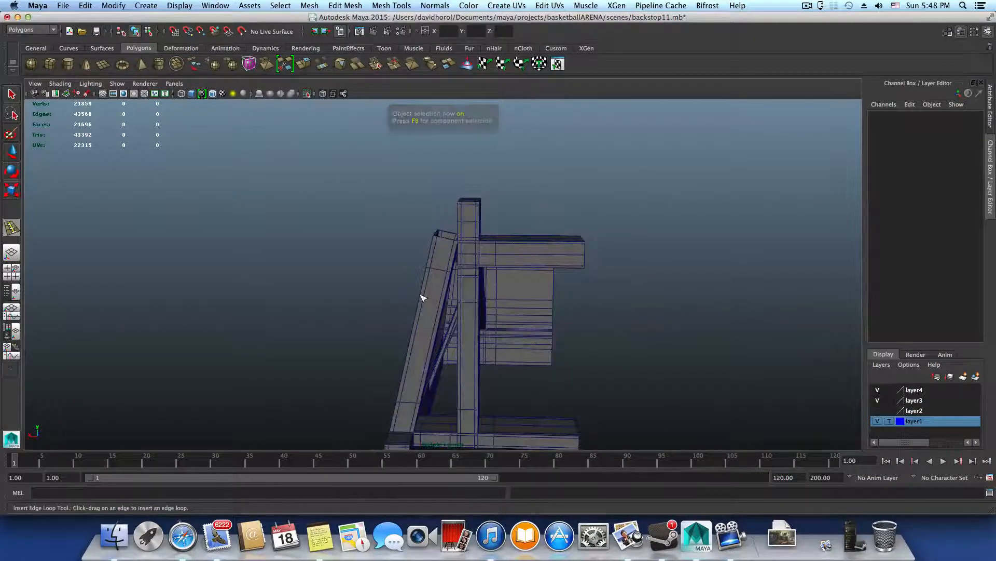
pyautogui.click(11, 95)
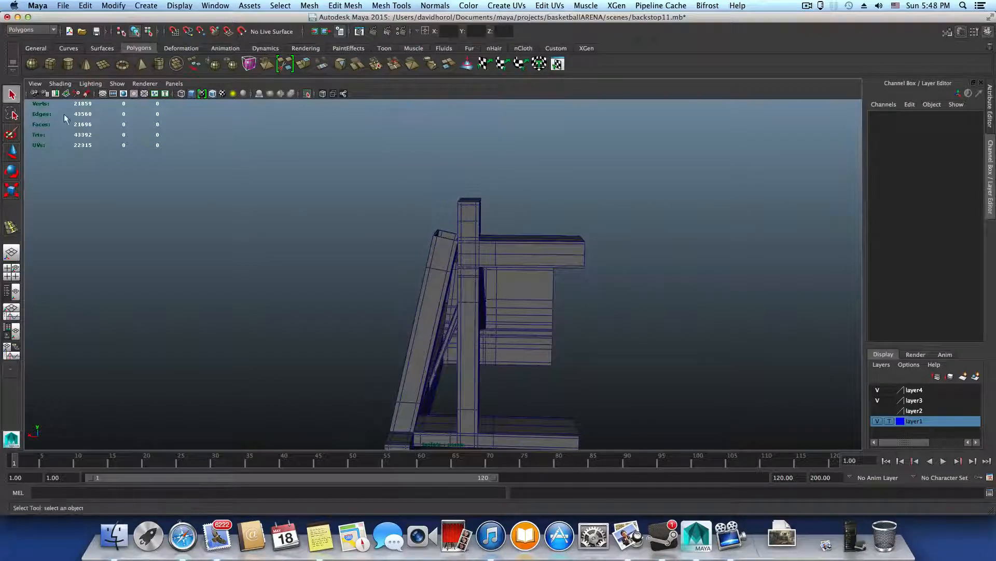
pyautogui.click(469, 272)
pyautogui.keyDown('alt'); pyautogui.moveTo(472, 289); pyautogui.dragTo(436, 380); pyautogui.keyUp('alt')
pyautogui.keyDown('alt'); pyautogui.moveTo(436, 380); pyautogui.dragTo(618, 382, button='right'); pyautogui.keyUp('alt')
pyautogui.keyDown('alt'); pyautogui.moveTo(374, 311); pyautogui.dragTo(519, 404, button='middle'); pyautogui.keyUp('alt')
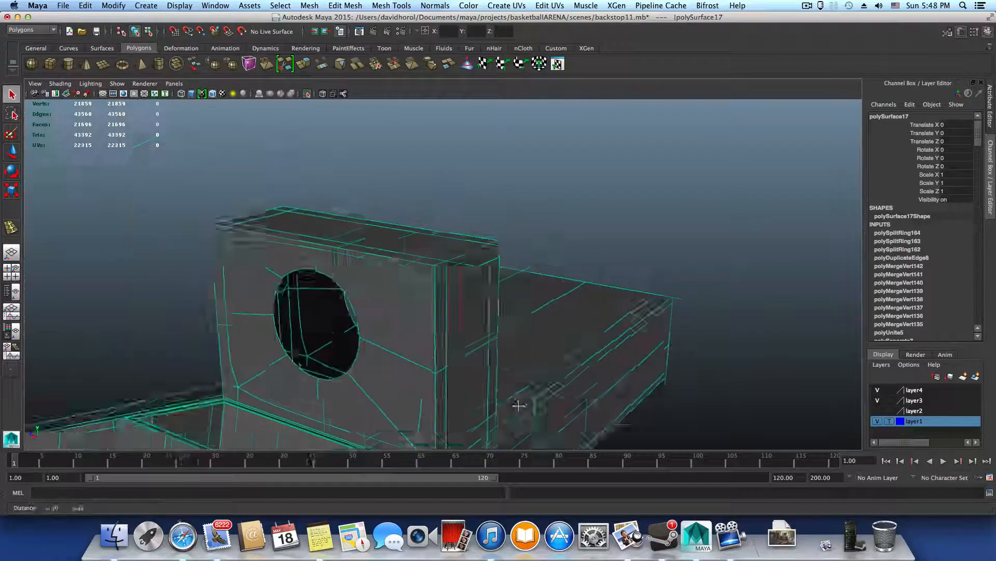
pyautogui.moveTo(441, 311); pyautogui.dragTo(435, 272, button='right')
pyautogui.press('1')
pyautogui.doubleClick(394, 302)
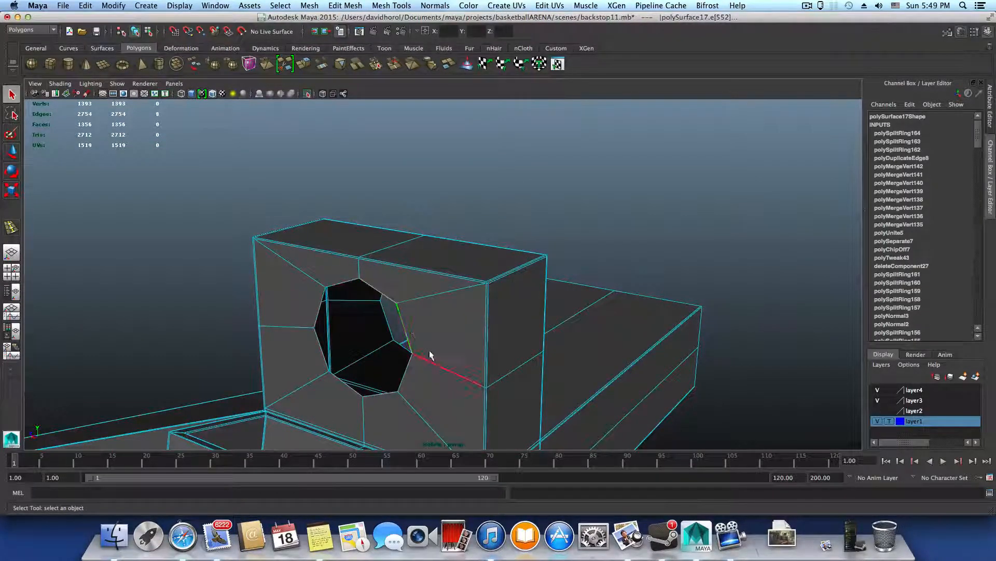
pyautogui.keyDown('alt'); pyautogui.moveTo(430, 356); pyautogui.dragTo(401, 371); pyautogui.keyUp('alt')
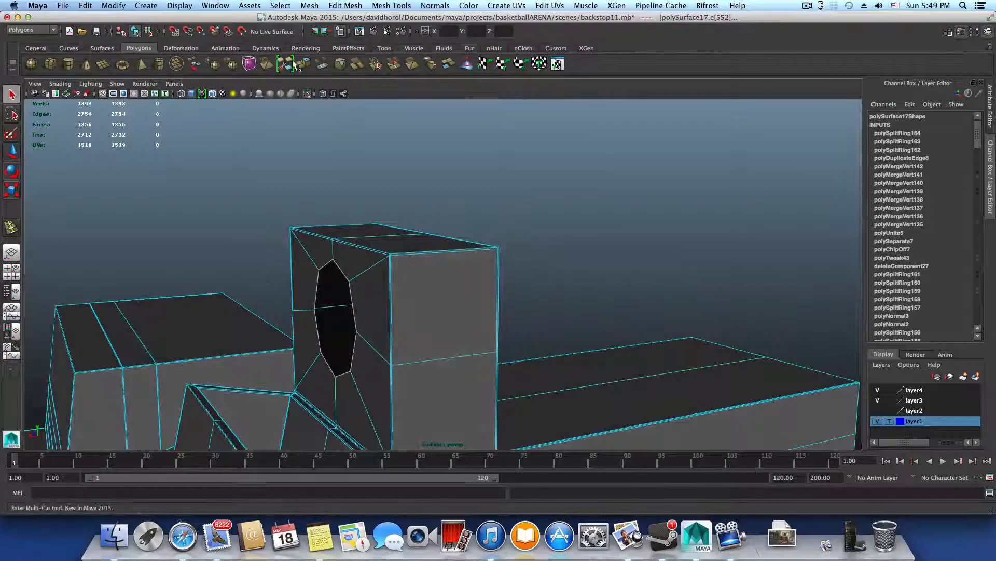
pyautogui.hotkey('ctrl', 'e')
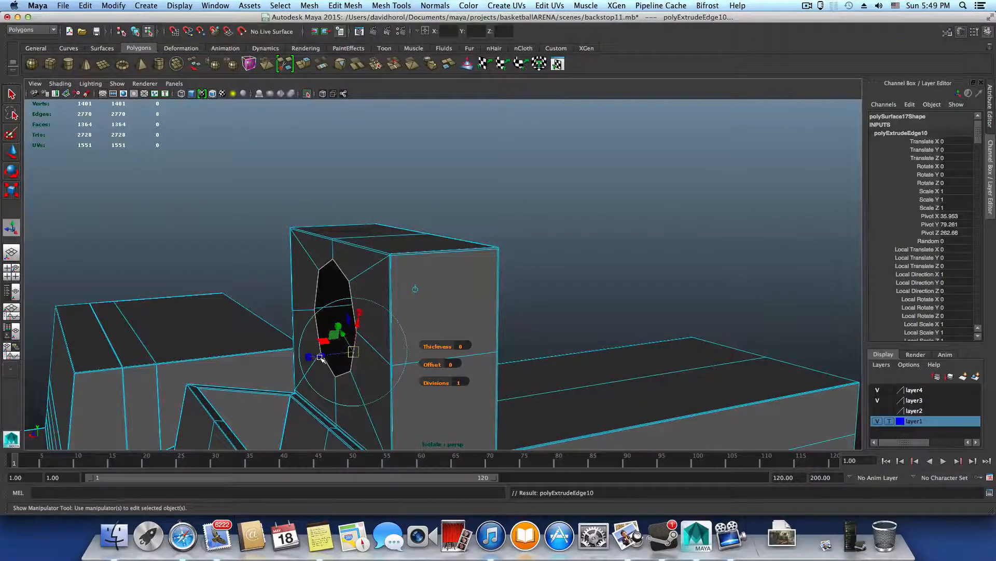
pyautogui.moveTo(320, 356)
pyautogui.mouseDown()
pyautogui.moveTo(297, 358)
pyautogui.moveTo(306, 358)
pyautogui.mouseUp()
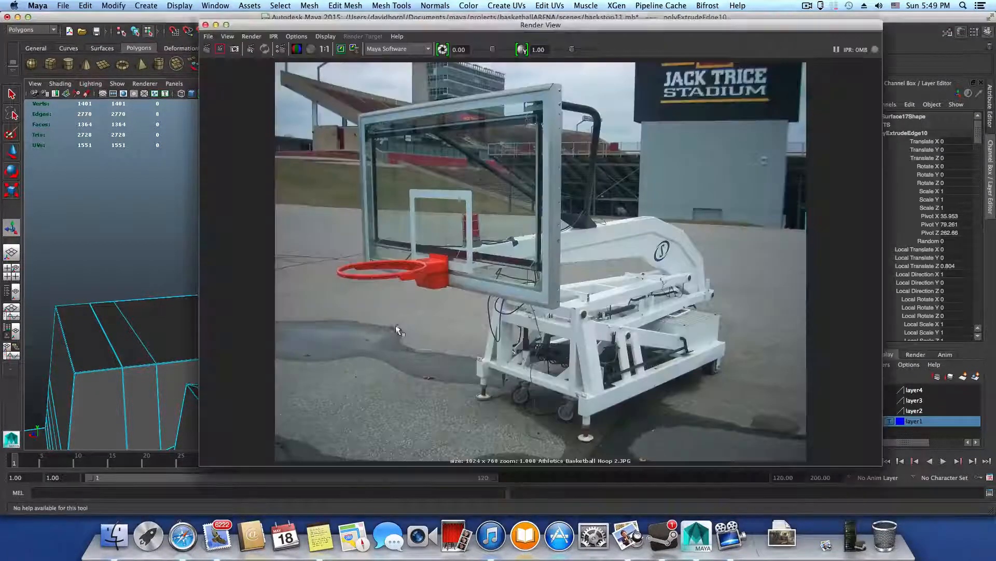
# Look closely at the bolt details on the white base frame in the reference photo
pyautogui.click(358, 32)
pyautogui.scroll(5, 478, 342)
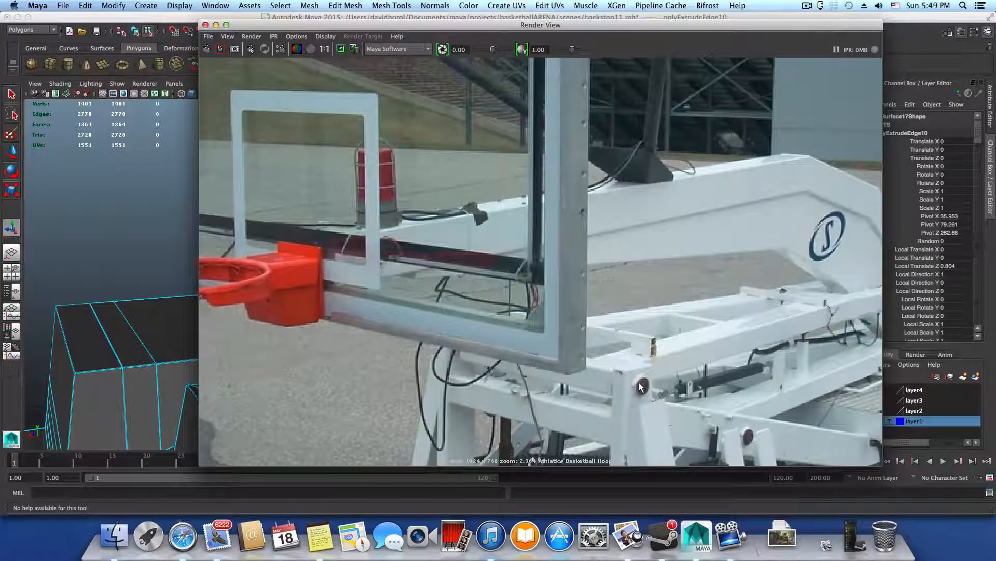
pyautogui.click(215, 25)
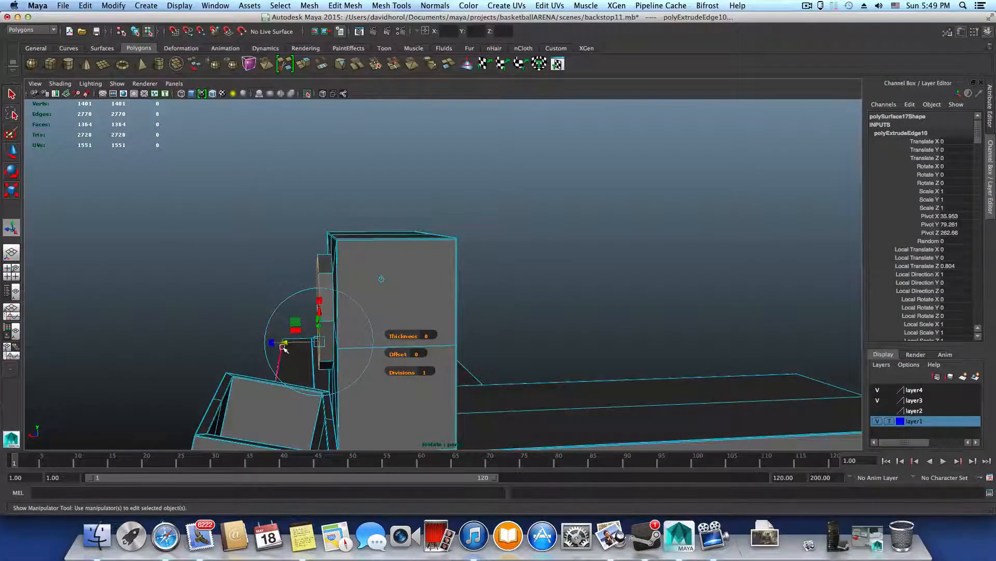
# Try lengthening the extruded rim of the round opening to a local Z translation of 1.369 and scaling its border
pyautogui.moveTo(284, 343); pyautogui.dragTo(274, 343)
pyautogui.press('r')
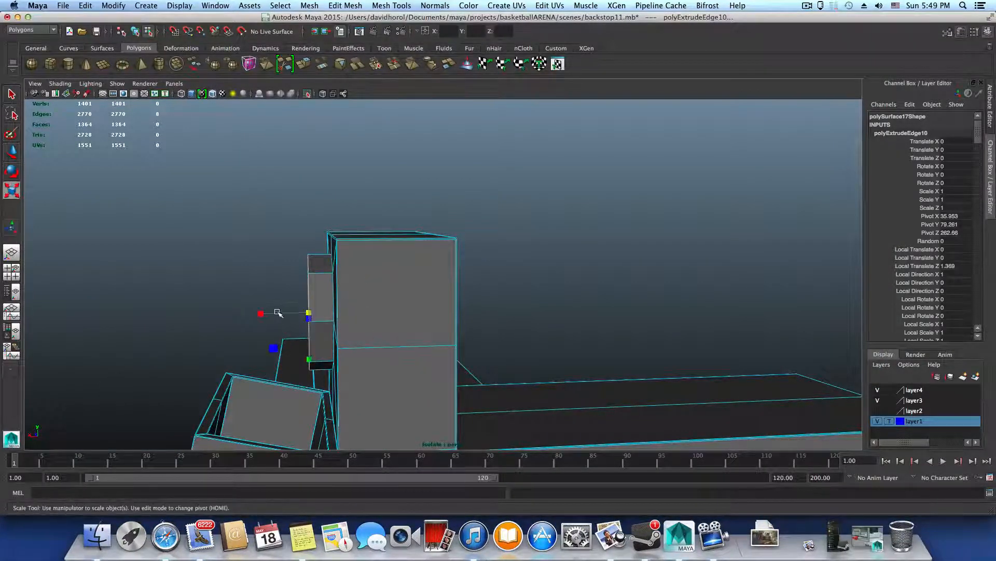
pyautogui.moveTo(306, 310); pyautogui.dragTo(491, 332)
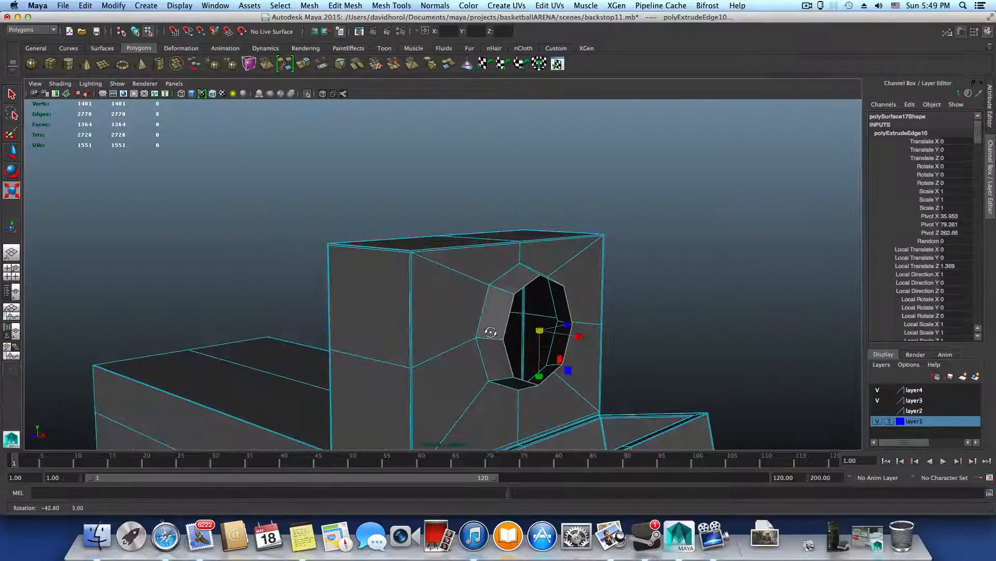
pyautogui.keyDown('alt'); pyautogui.moveTo(541, 347); pyautogui.dragTo(339, 350, button='middle'); pyautogui.keyUp('alt')
pyautogui.keyDown('alt'); pyautogui.moveTo(339, 350); pyautogui.dragTo(272, 348); pyautogui.keyUp('alt')
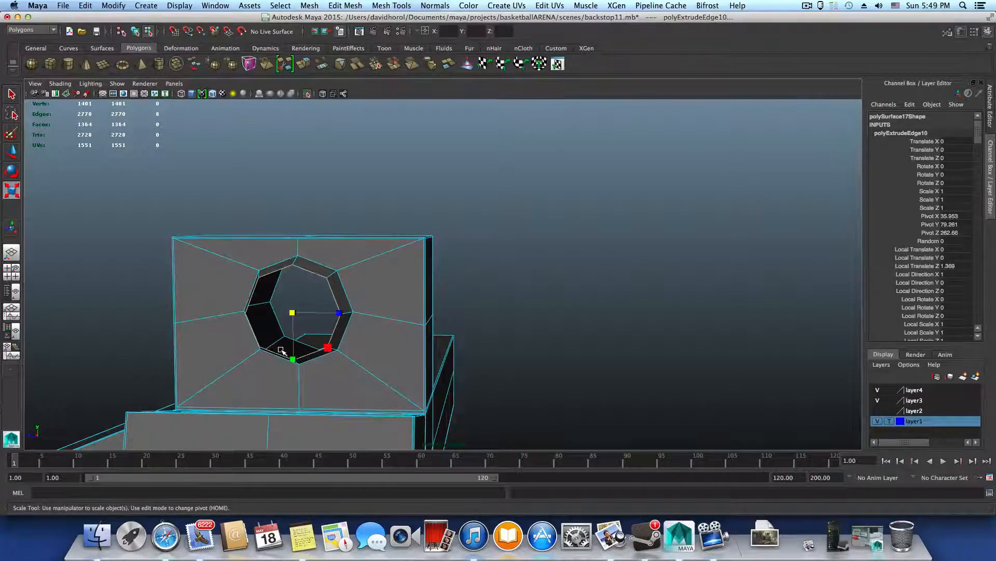
pyautogui.moveTo(289, 348)
pyautogui.keyDown('alt'); pyautogui.mouseDown()
pyautogui.moveTo(251, 347)
pyautogui.moveTo(305, 343)
pyautogui.mouseUp(); pyautogui.keyUp('alt')
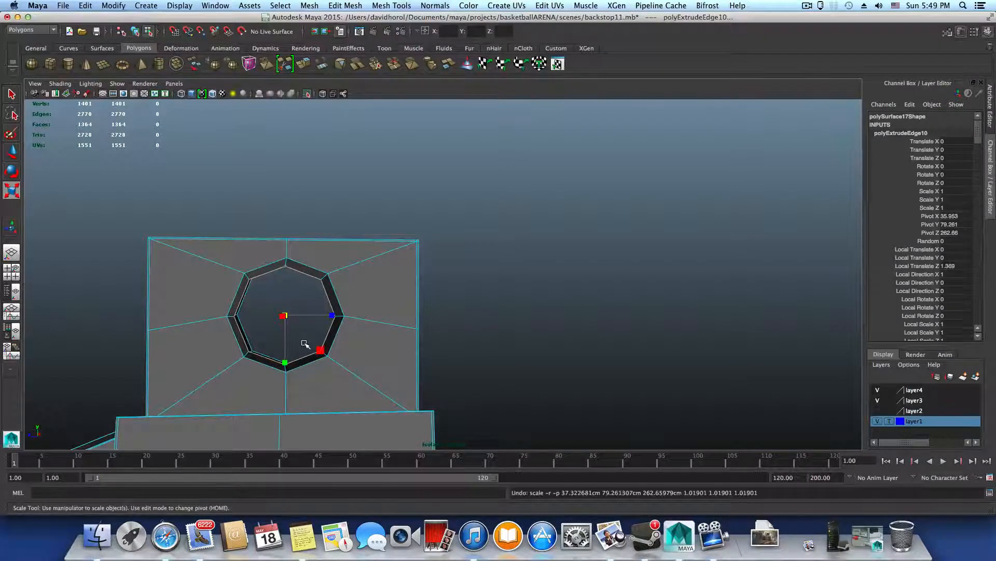
# Undo the rim's scaling and the extrusion of the round opening's border
pyautogui.press('z')
pyautogui.keyDown('alt'); pyautogui.moveTo(281, 318); pyautogui.dragTo(306, 308); pyautogui.keyUp('alt')
pyautogui.press('z')
pyautogui.press('z')
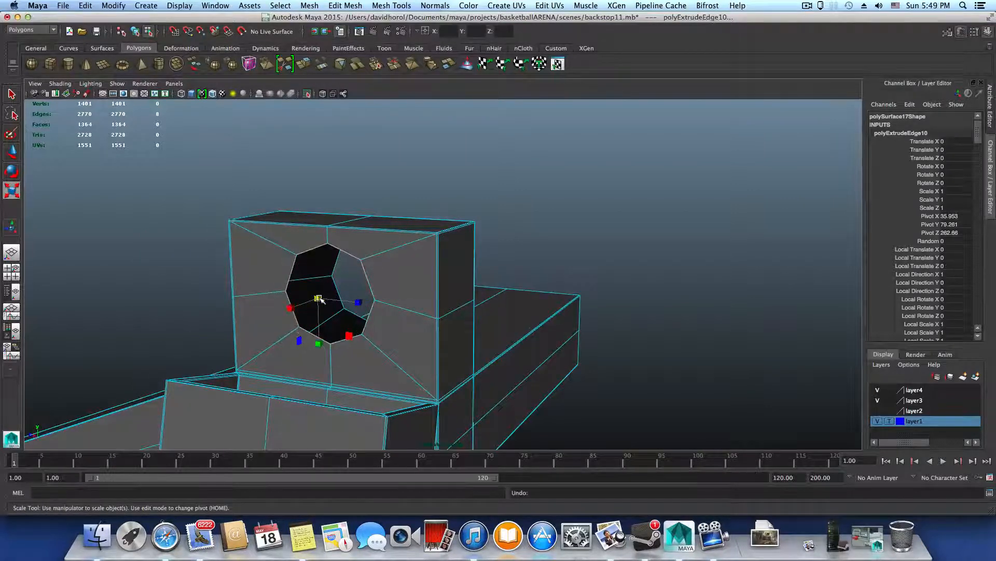
pyautogui.press('z')
# Enlarge the round opening's border loop slightly, then extrude it and move the new edges outward from the block's face
pyautogui.moveTo(327, 296); pyautogui.dragTo(340, 298)
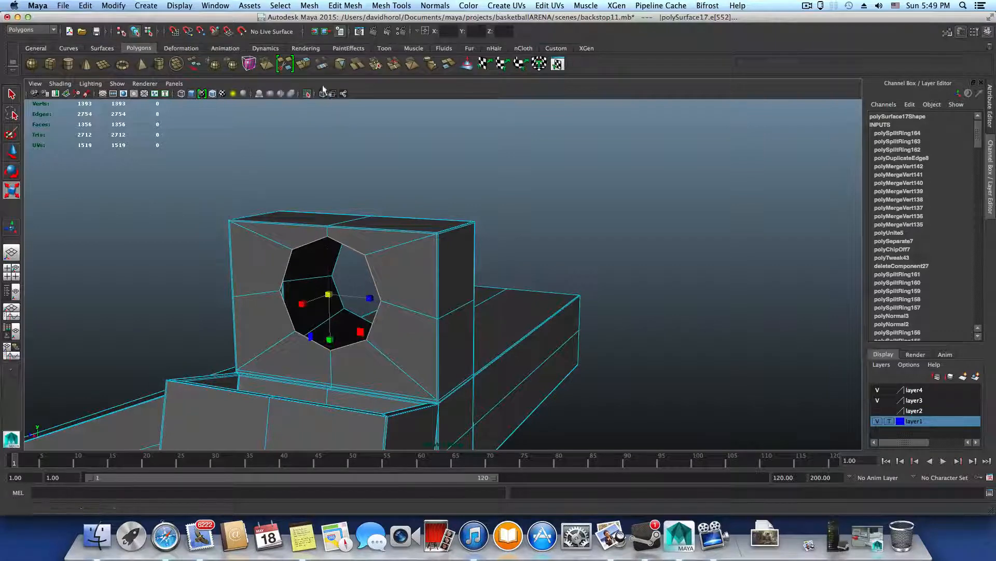
pyautogui.click(304, 64)
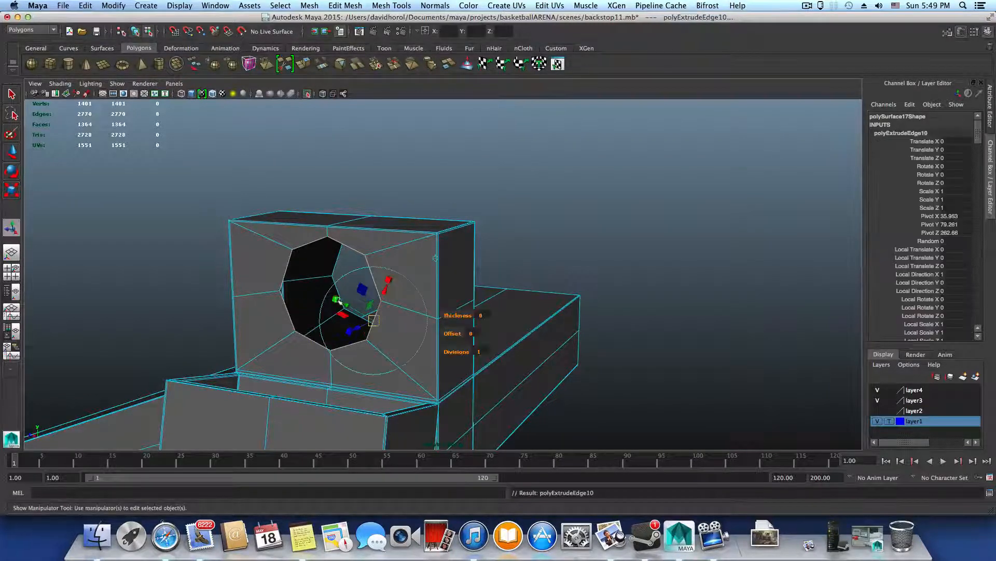
pyautogui.press('r')
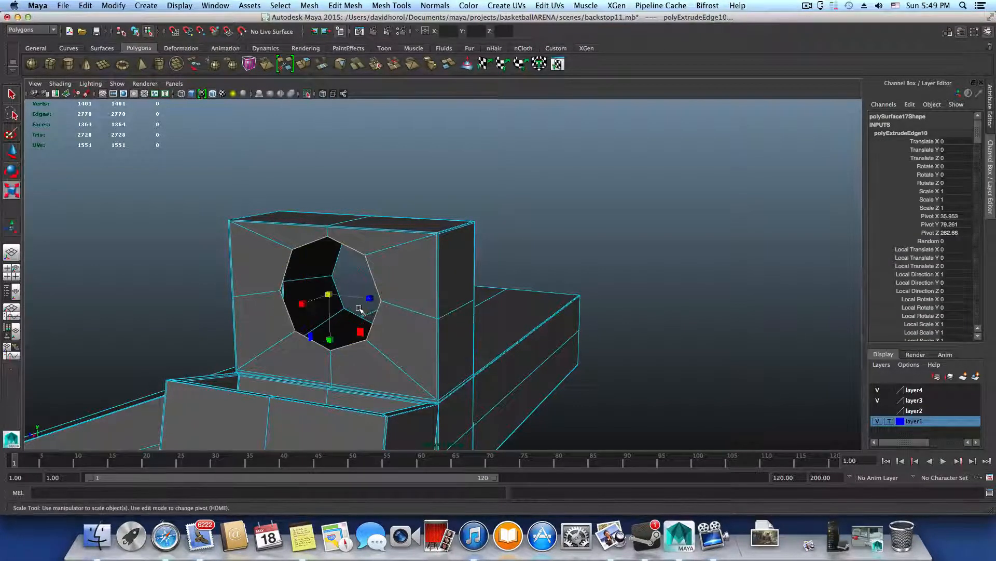
pyautogui.press('w')
pyautogui.moveTo(306, 303); pyautogui.dragTo(449, 320)
pyautogui.press('r')
# Extrude the raised rim's border again and scale it inward in Y and Z to about 0.905
pyautogui.click(305, 65)
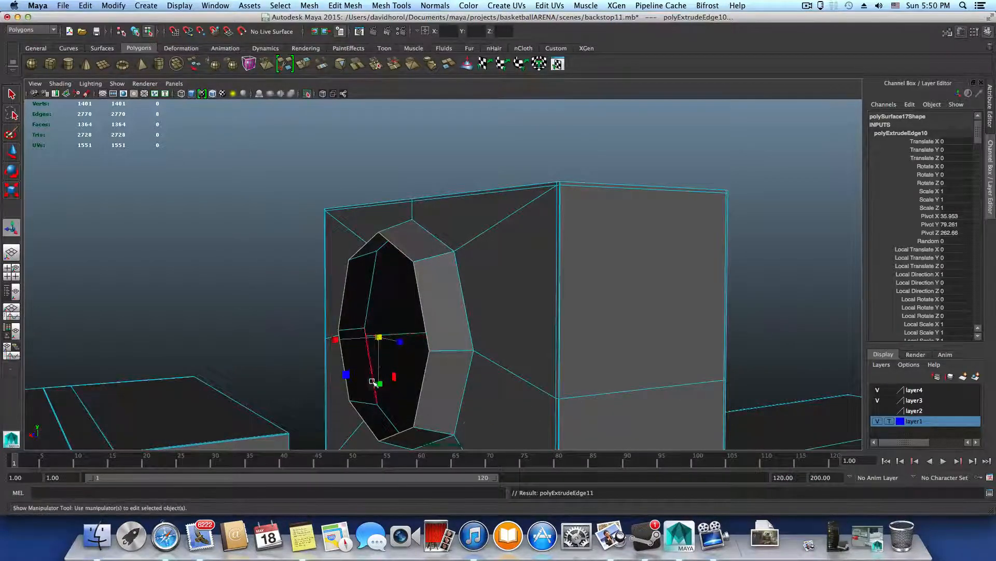
pyautogui.keyDown('alt'); pyautogui.moveTo(412, 391); pyautogui.dragTo(475, 431); pyautogui.keyUp('alt')
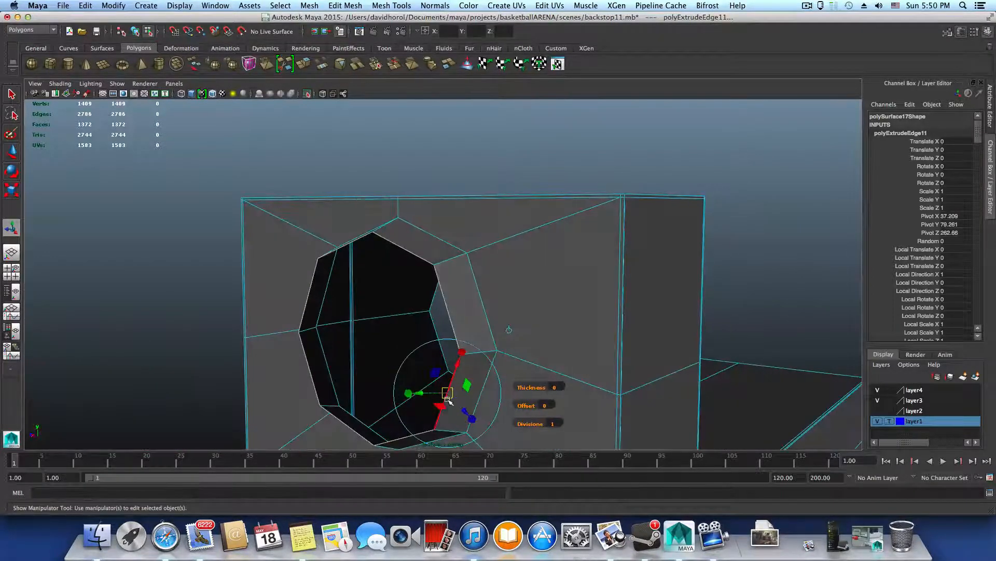
pyautogui.press('r')
pyautogui.moveTo(374, 345); pyautogui.dragTo(360, 345)
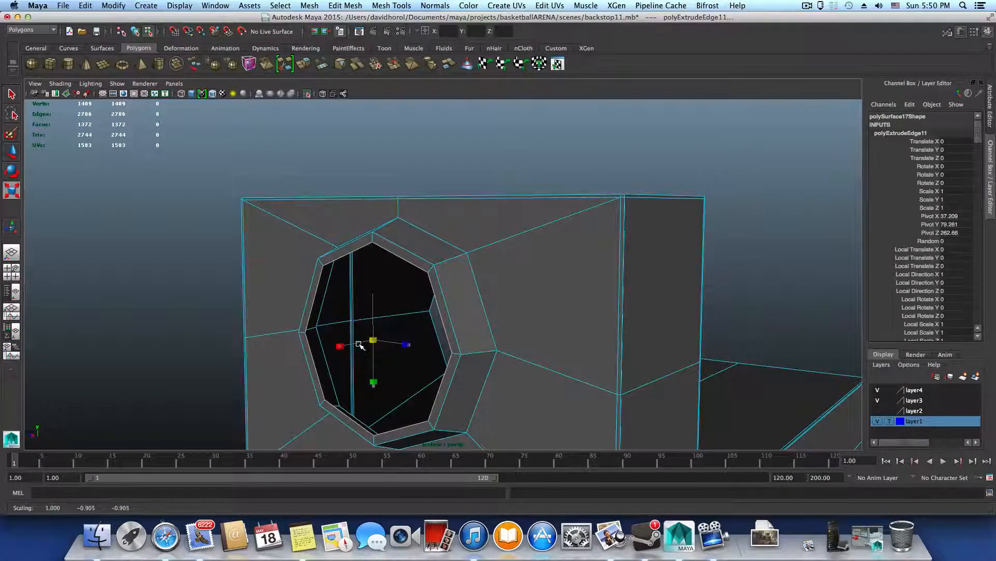
# Extrude the rim's inner border and move it in X through the block to the opening on the opposite face
pyautogui.click(304, 64)
pyautogui.keyDown('alt'); pyautogui.moveTo(432, 323); pyautogui.dragTo(401, 403); pyautogui.keyUp('alt')
pyautogui.press('w')
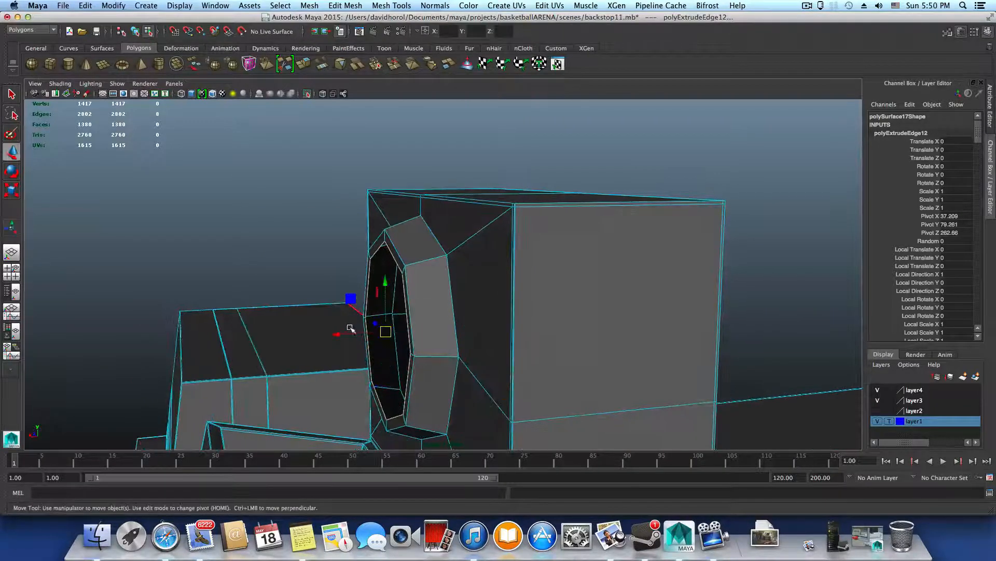
pyautogui.keyDown('alt'); pyautogui.moveTo(507, 338); pyautogui.dragTo(293, 376); pyautogui.keyUp('alt')
pyautogui.moveTo(329, 345); pyautogui.dragTo(365, 344)
pyautogui.keyDown('alt'); pyautogui.moveTo(513, 365); pyautogui.dragTo(507, 322); pyautogui.keyUp('alt')
pyautogui.scroll(8, 491, 361)
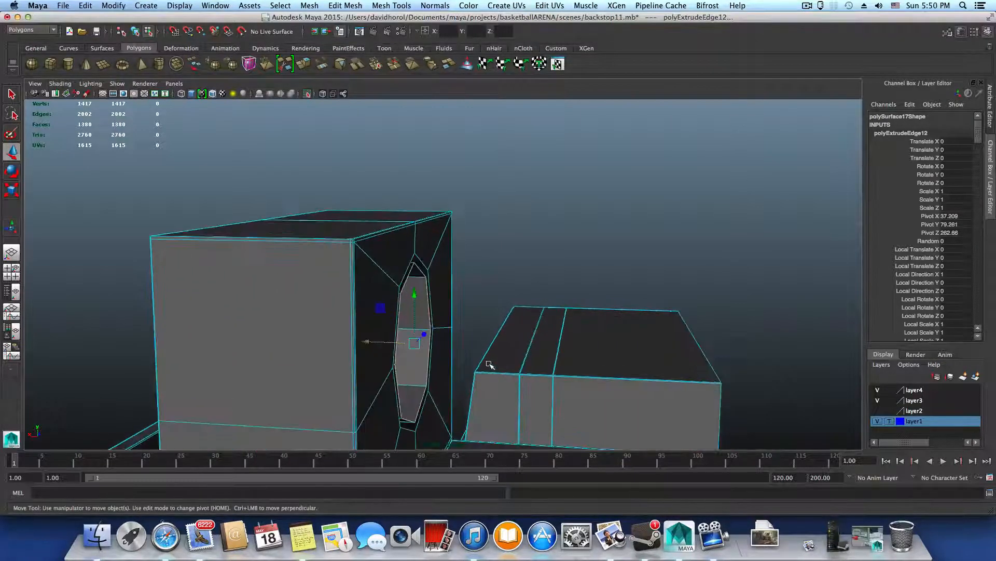
pyautogui.keyDown('alt'); pyautogui.moveTo(489, 362); pyautogui.dragTo(303, 357); pyautogui.keyUp('alt')
pyautogui.keyDown('alt'); pyautogui.moveTo(483, 385); pyautogui.dragTo(349, 317, button='middle'); pyautogui.keyUp('alt')
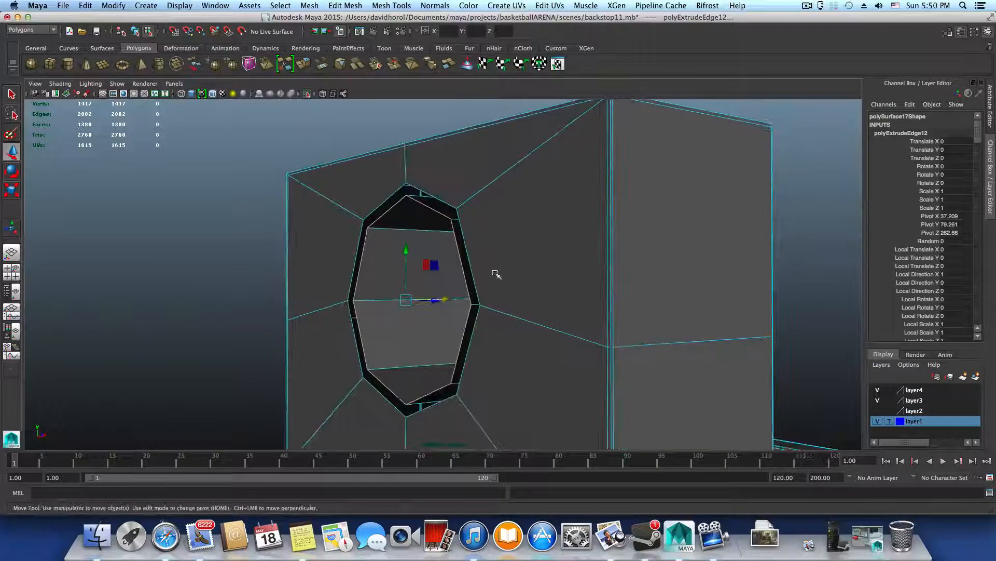
pyautogui.keyDown('alt'); pyautogui.moveTo(493, 274); pyautogui.dragTo(386, 337); pyautogui.keyUp('alt')
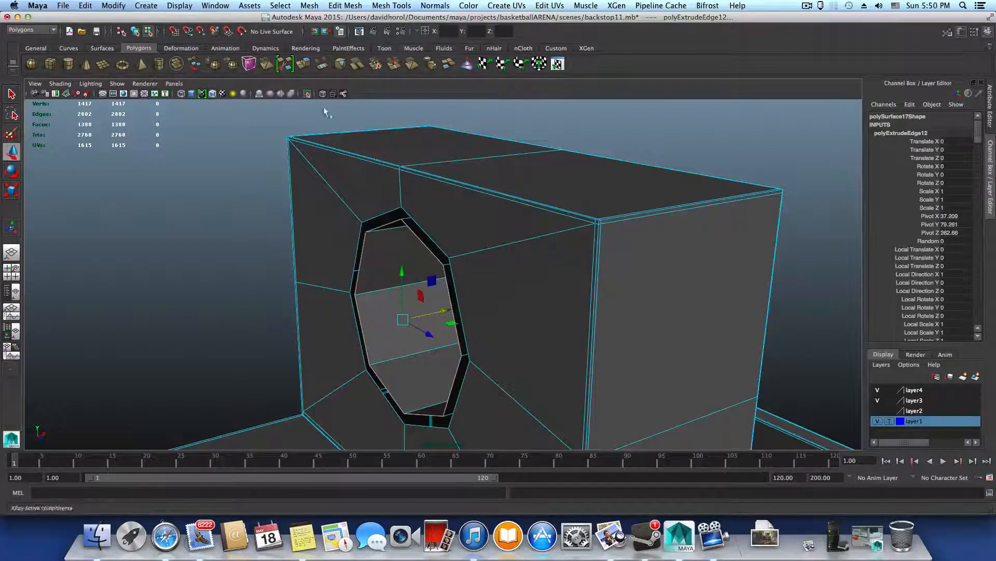
# Extrude the tube's far border loop and scale it outward to nearly meet the edge of the block's opening
pyautogui.click(304, 64)
pyautogui.keyDown('alt'); pyautogui.moveTo(425, 284); pyautogui.dragTo(507, 311); pyautogui.keyUp('alt')
pyautogui.press('r')
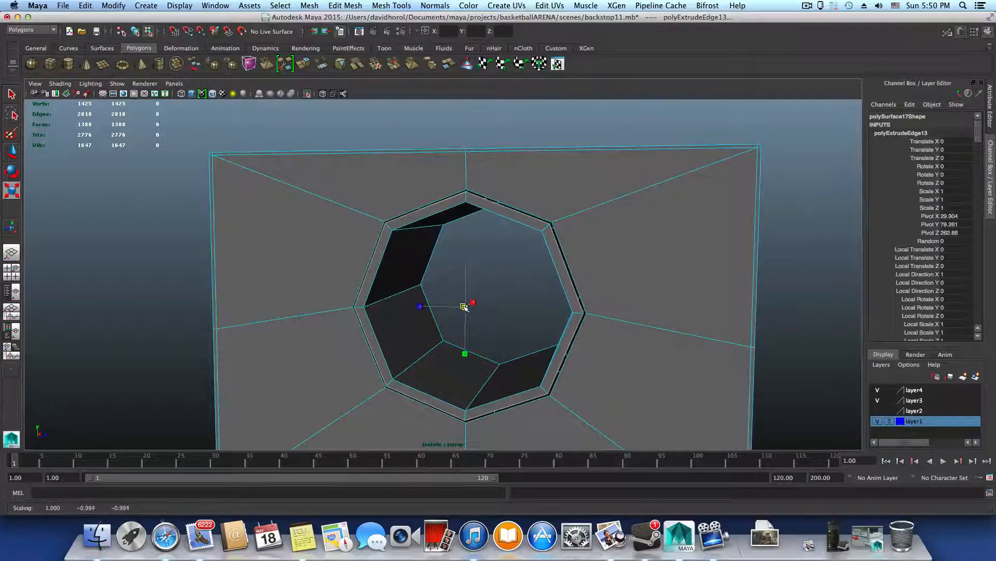
pyautogui.scroll(4, 470, 311)
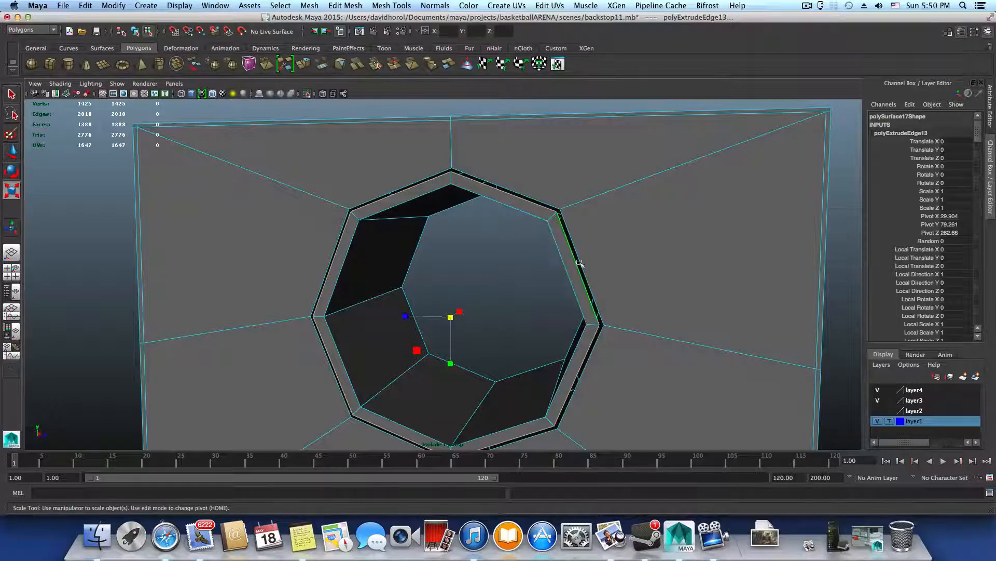
# Merge the extruded ring's eight outer vertices with the matching vertices of the block's opening using the Merge Vertex Tool
pyautogui.press('F8')
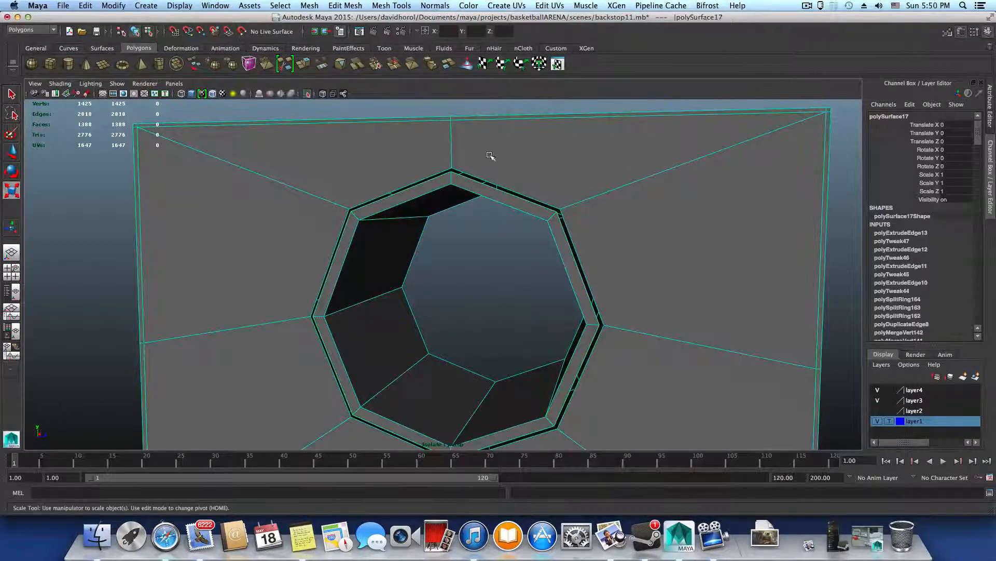
pyautogui.click(399, 6)
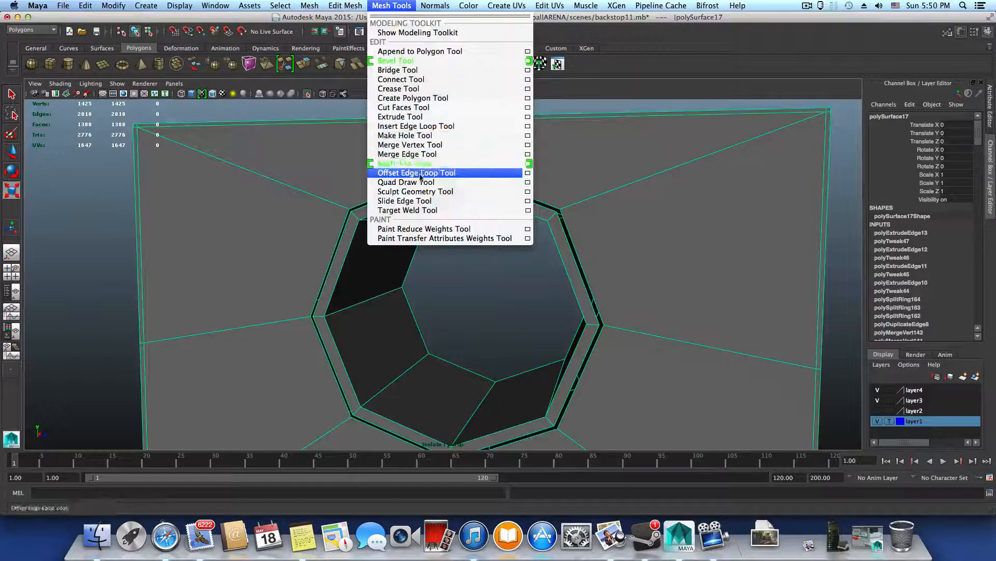
pyautogui.click(414, 146)
pyautogui.moveTo(554, 207); pyautogui.dragTo(350, 209)
pyautogui.moveTo(315, 315); pyautogui.dragTo(362, 315)
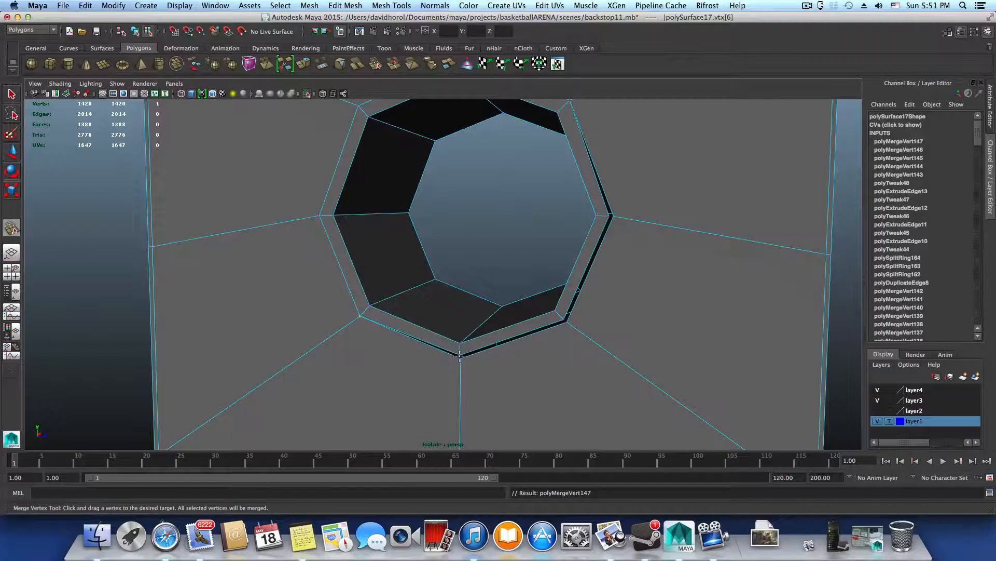
pyautogui.moveTo(459, 356); pyautogui.dragTo(461, 358)
pyautogui.moveTo(561, 318); pyautogui.dragTo(566, 321)
pyautogui.moveTo(609, 216); pyautogui.dragTo(613, 216)
pyautogui.scroll(-5, 627, 218)
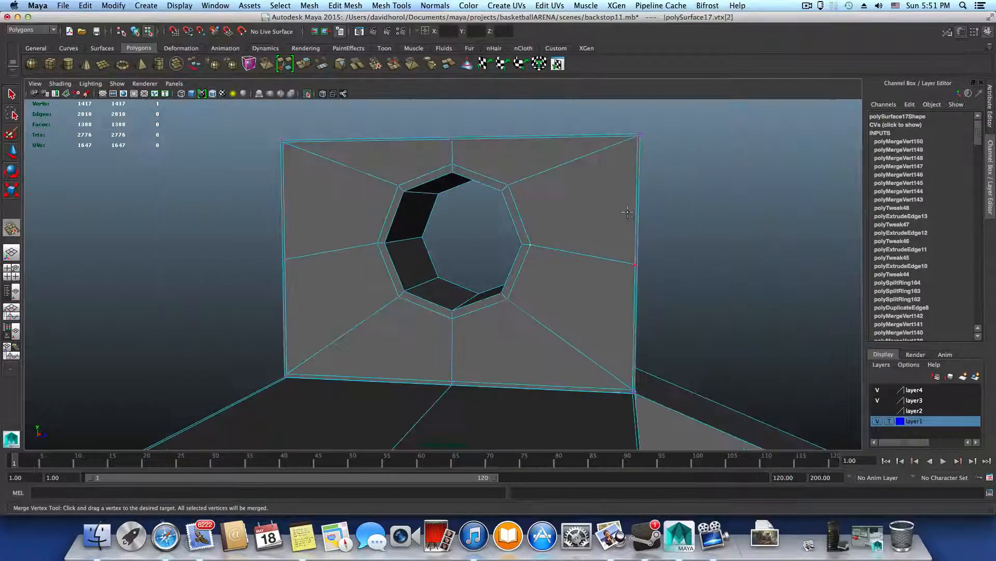
# Return to object mode, check the hole block in smooth preview, and inspect the finished opening from the front
pyautogui.press('F8')
pyautogui.keyDown('alt'); pyautogui.moveTo(484, 382); pyautogui.dragTo(296, 333); pyautogui.keyUp('alt')
pyautogui.press('3')
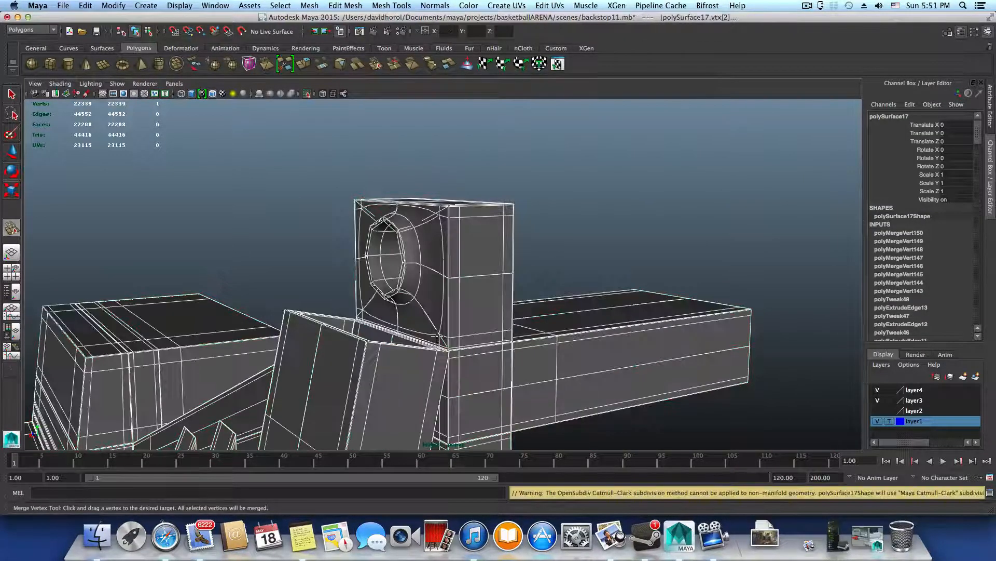
pyautogui.press('1')
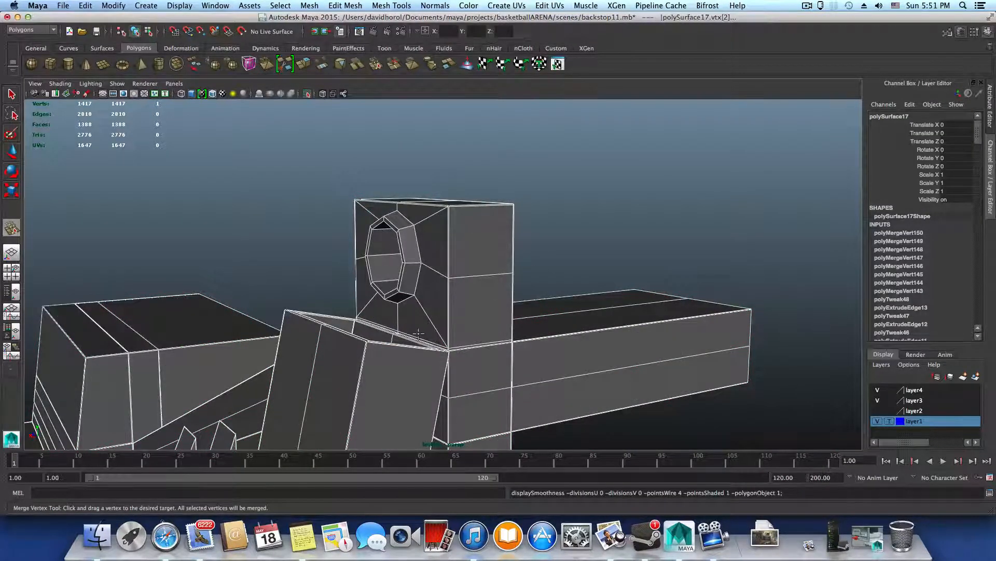
pyautogui.scroll(-5, 418, 333)
pyautogui.scroll(8, 415, 308)
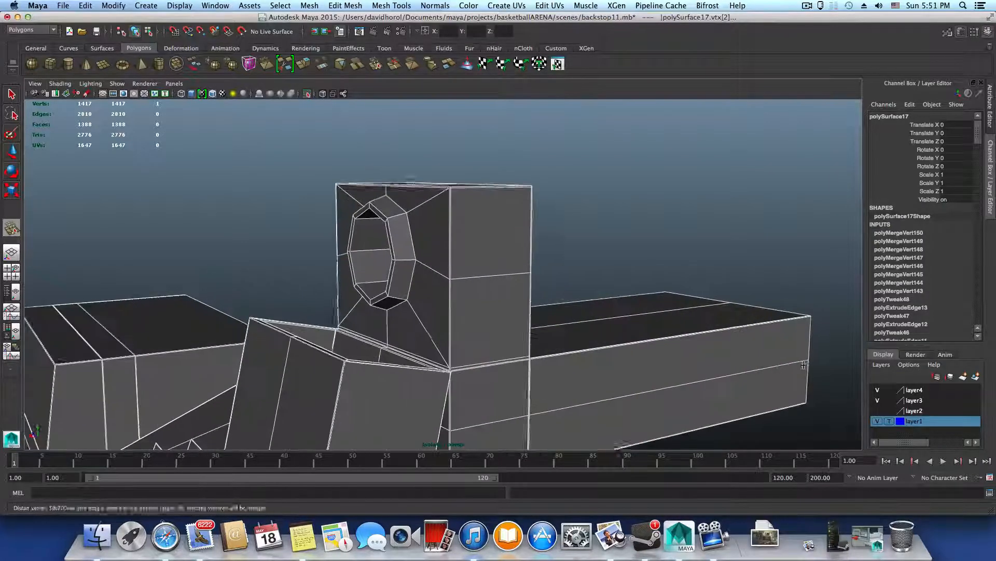
pyautogui.press('3')
pyautogui.press('1')
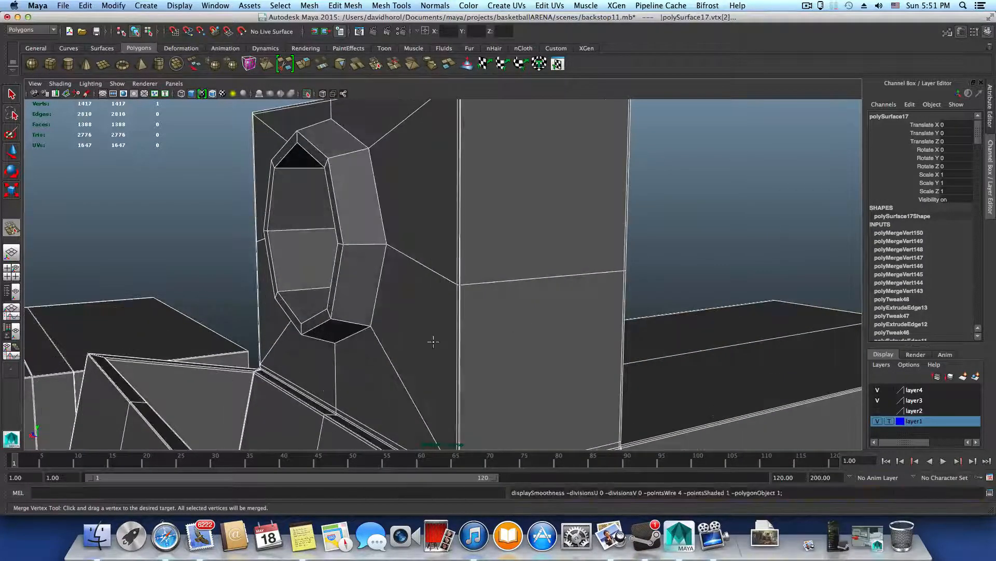
pyautogui.keyDown('alt'); pyautogui.moveTo(354, 239); pyautogui.dragTo(400, 221); pyautogui.keyUp('alt')
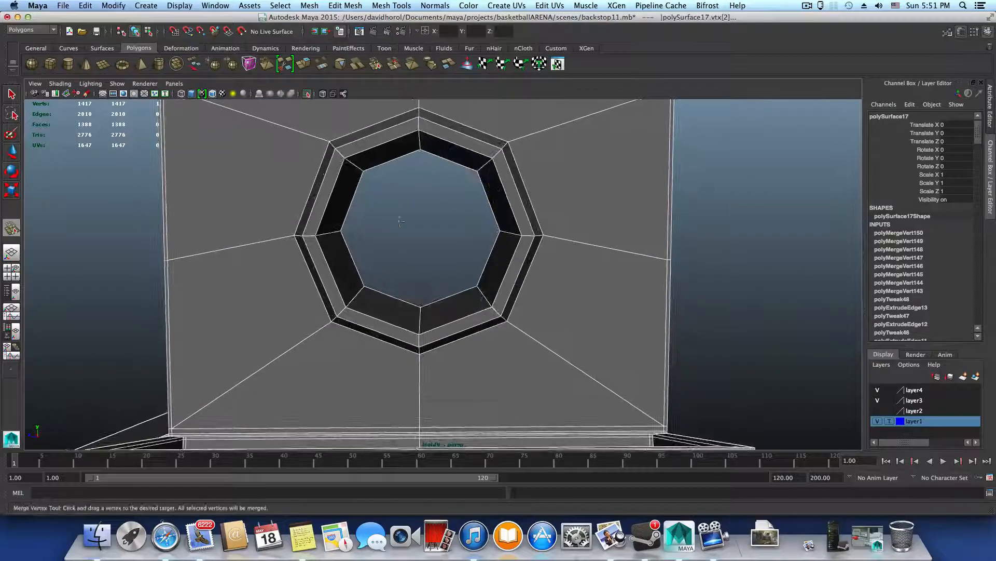
pyautogui.scroll(-5, 502, 302)
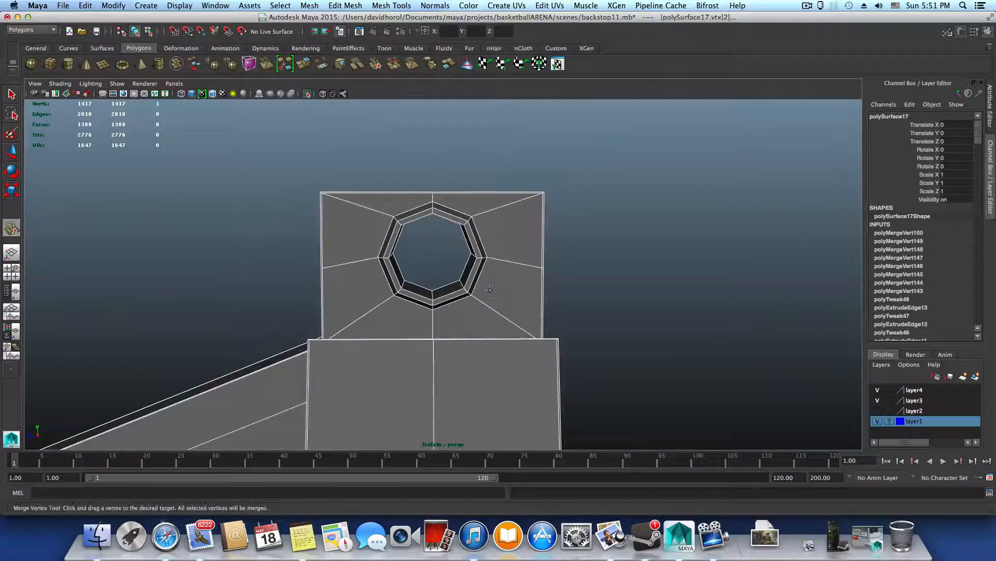
# Turn off isolate select to show the base frame together with the rest of the backstop
pyautogui.click(878, 411)
pyautogui.click(307, 93)
pyautogui.scroll(-5, 469, 290)
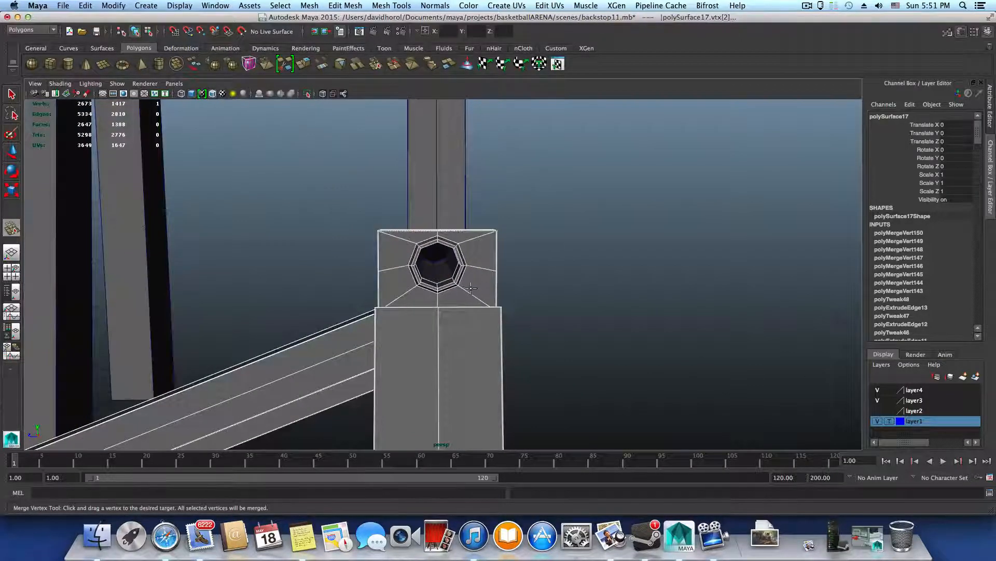
# Examine the whole backstop from the side, comparing the hole block on the base frame with the posts and upper arm joint
pyautogui.keyDown('alt'); pyautogui.moveTo(471, 287); pyautogui.dragTo(474, 327); pyautogui.keyUp('alt')
pyautogui.scroll(-6, 477, 320)
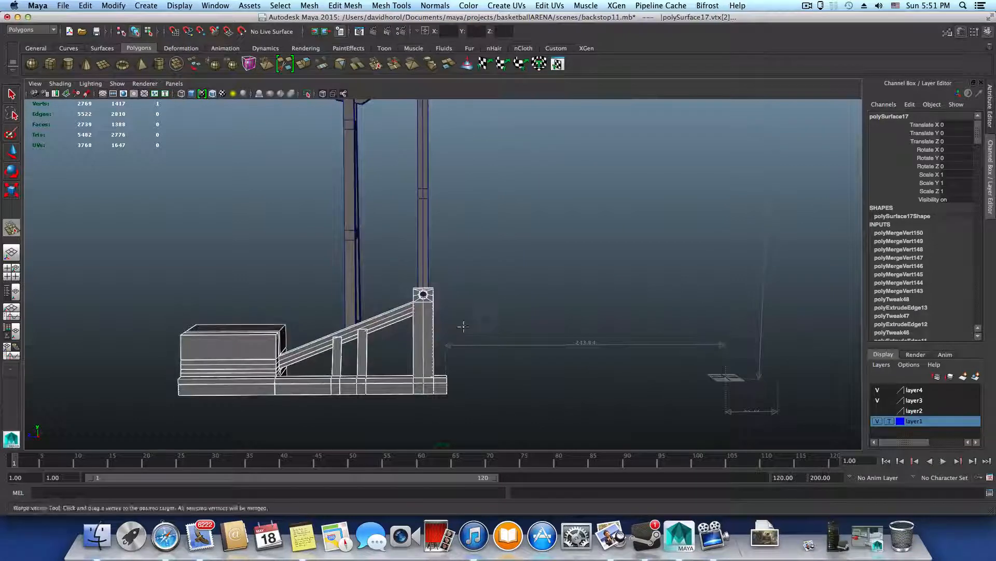
pyautogui.keyDown('alt'); pyautogui.moveTo(463, 326); pyautogui.dragTo(586, 296, button='middle'); pyautogui.keyUp('alt')
pyautogui.keyDown('alt'); pyautogui.moveTo(535, 332); pyautogui.dragTo(519, 304); pyautogui.keyUp('alt')
pyautogui.keyDown('alt'); pyautogui.moveTo(519, 305); pyautogui.dragTo(739, 366, button='right'); pyautogui.keyUp('alt')
pyautogui.keyDown('alt'); pyautogui.moveTo(575, 335); pyautogui.dragTo(513, 289, button='middle'); pyautogui.keyUp('alt')
pyautogui.keyDown('alt'); pyautogui.moveTo(443, 293); pyautogui.dragTo(439, 363, button='middle'); pyautogui.keyUp('alt')
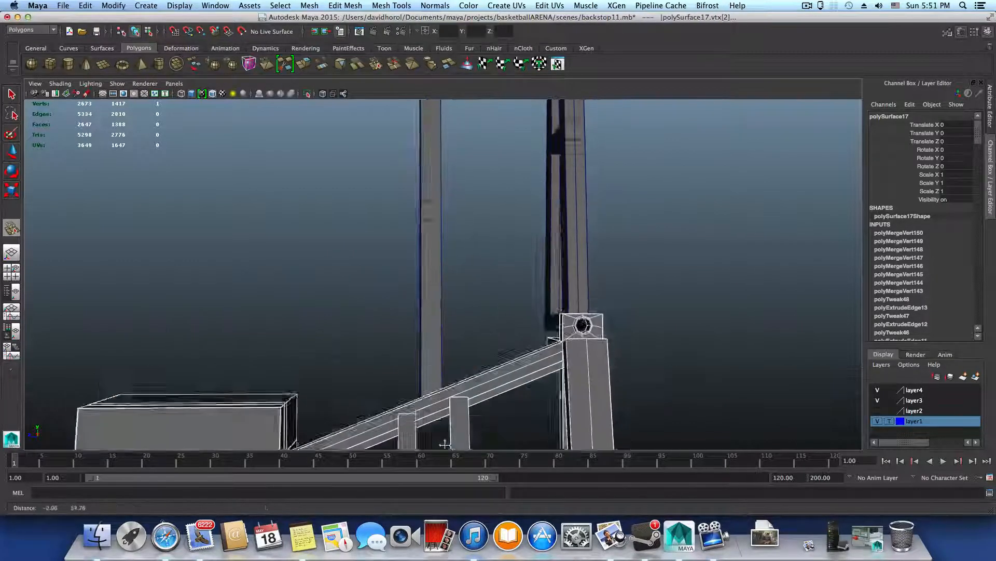
pyautogui.keyDown('alt'); pyautogui.moveTo(493, 297); pyautogui.dragTo(525, 306, button='middle'); pyautogui.keyUp('alt')
pyautogui.keyDown('alt'); pyautogui.moveTo(524, 307); pyautogui.dragTo(496, 263, button='right'); pyautogui.keyUp('alt')
pyautogui.keyDown('alt'); pyautogui.moveTo(496, 263); pyautogui.dragTo(434, 436, button='middle'); pyautogui.keyUp('alt')
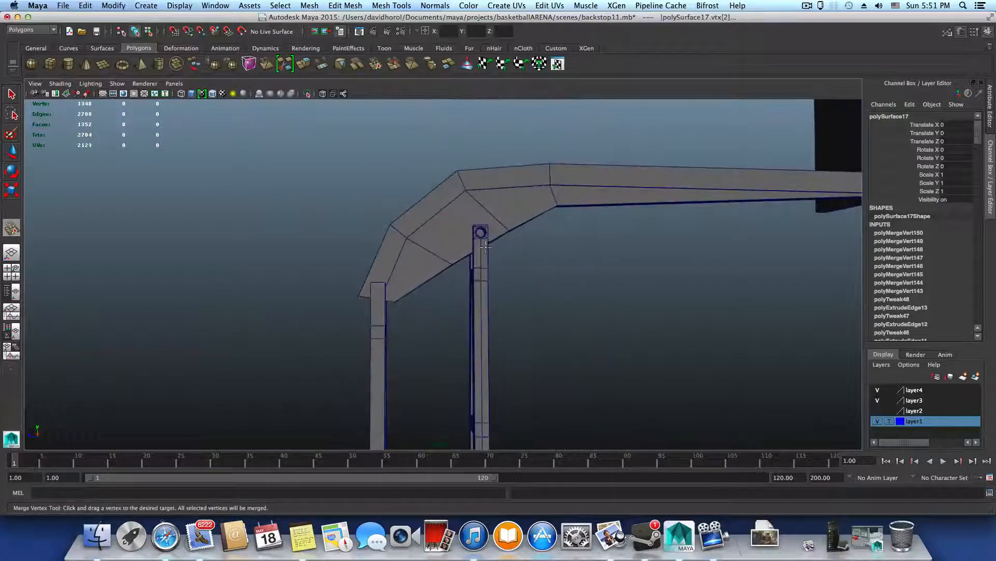
pyautogui.scroll(-8, 436, 417)
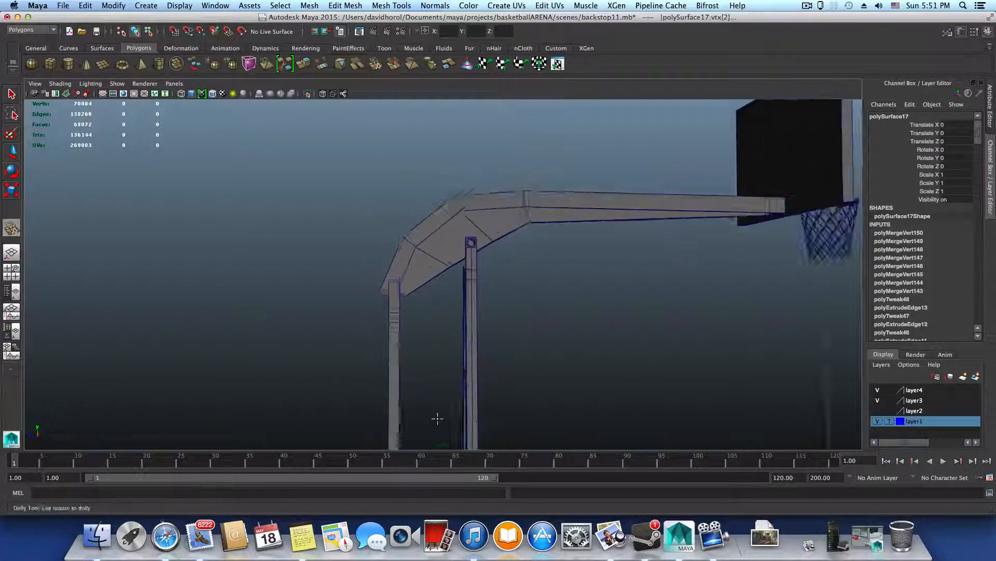
pyautogui.keyDown('alt'); pyautogui.moveTo(436, 418); pyautogui.dragTo(449, 311, button='middle'); pyautogui.keyUp('alt')
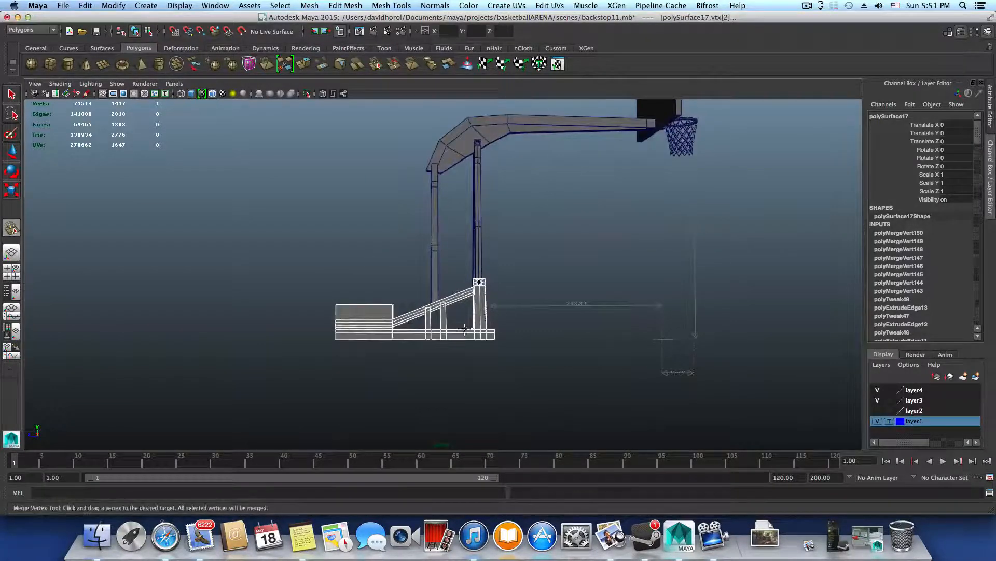
pyautogui.keyDown('alt'); pyautogui.moveTo(465, 330); pyautogui.dragTo(697, 390, button='right'); pyautogui.keyUp('alt')
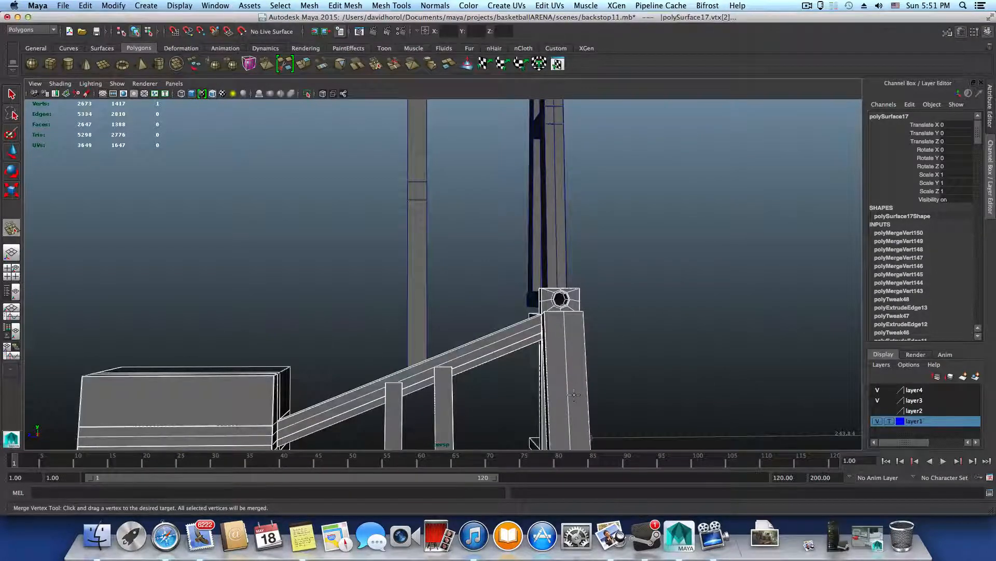